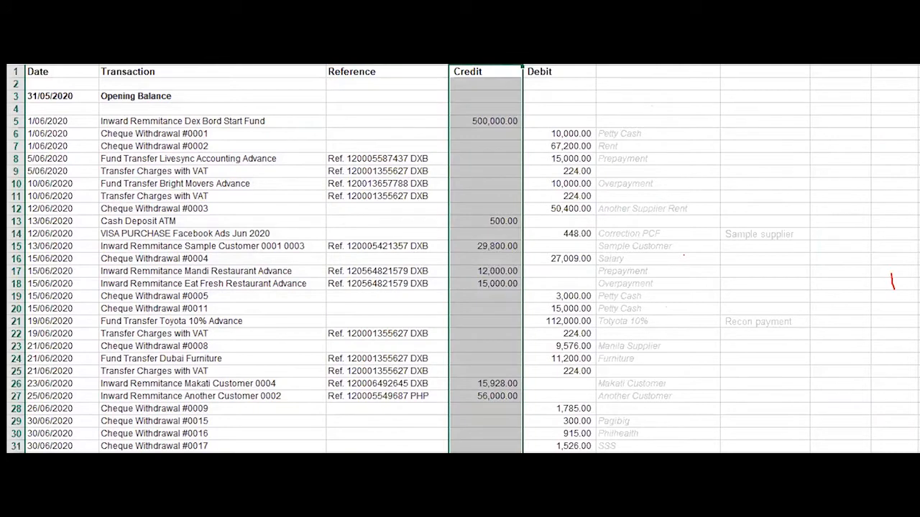
In the statement, highlight the Debit column and the notes beside individual transactions, including Another Customer
{"action": "left_click", "coordinate": [539, 71]}
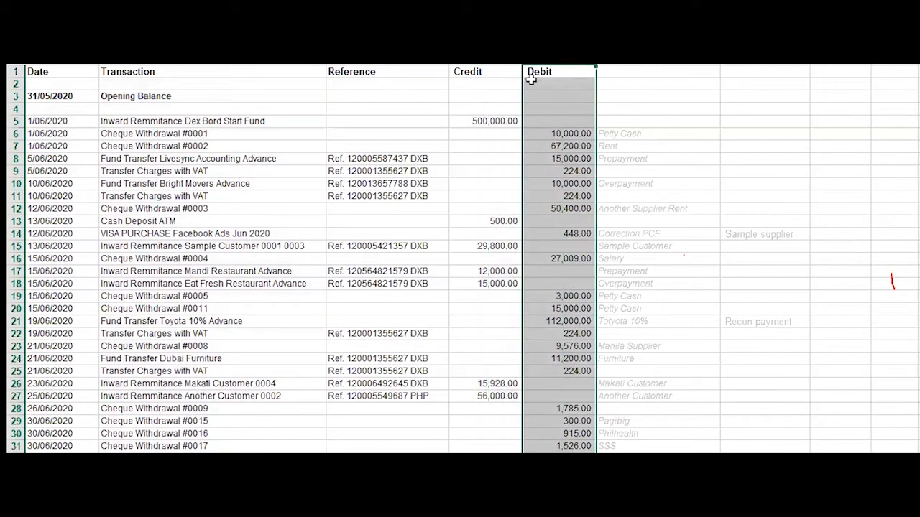
{"action": "left_click_drag", "start_coordinate": [658, 60], "coordinate": [764, 61]}
{"action": "scroll", "coordinate": [673, 256], "scroll_direction": "down", "scroll_amount": 7}
{"action": "scroll", "coordinate": [675, 257], "scroll_direction": "up", "scroll_amount": 7}
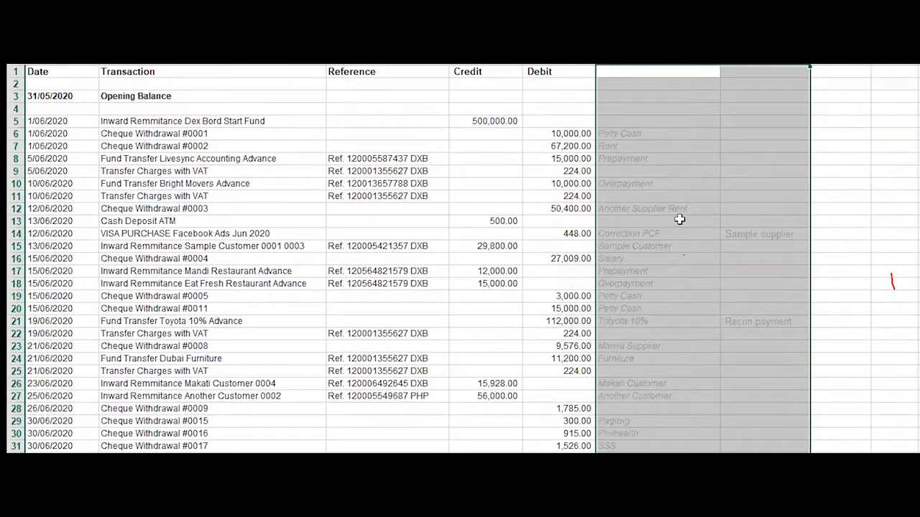
{"action": "left_click", "coordinate": [680, 185]}
{"action": "left_click", "coordinate": [649, 136]}
{"action": "left_click", "coordinate": [610, 159]}
{"action": "left_click", "coordinate": [632, 183]}
{"action": "left_click", "coordinate": [639, 221]}
{"action": "left_click", "coordinate": [632, 308]}
{"action": "left_click", "coordinate": [664, 396]}
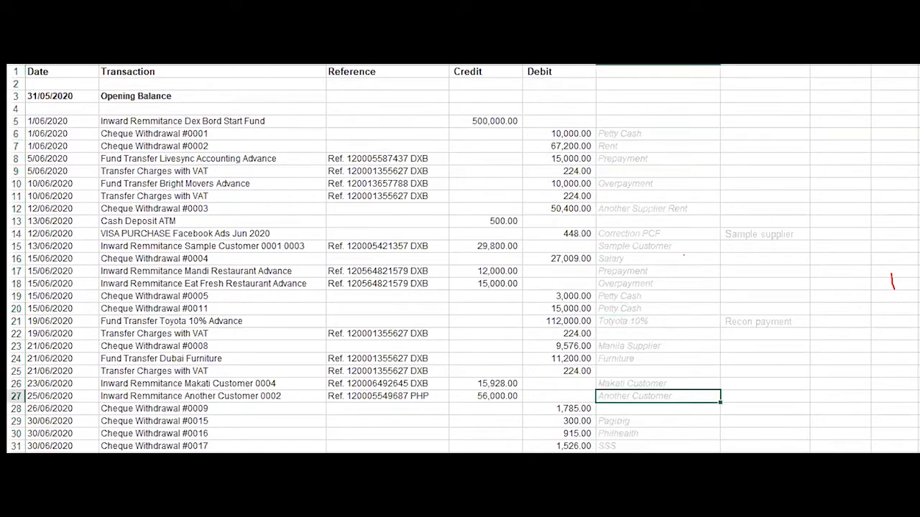
Point out the Overpayment note and select the notes columns F and G
{"action": "left_click_drag", "start_coordinate": [662, 61], "coordinate": [758, 73]}
{"action": "left_click", "coordinate": [624, 149]}
{"action": "left_click", "coordinate": [622, 271]}
{"action": "left_click", "coordinate": [624, 334]}
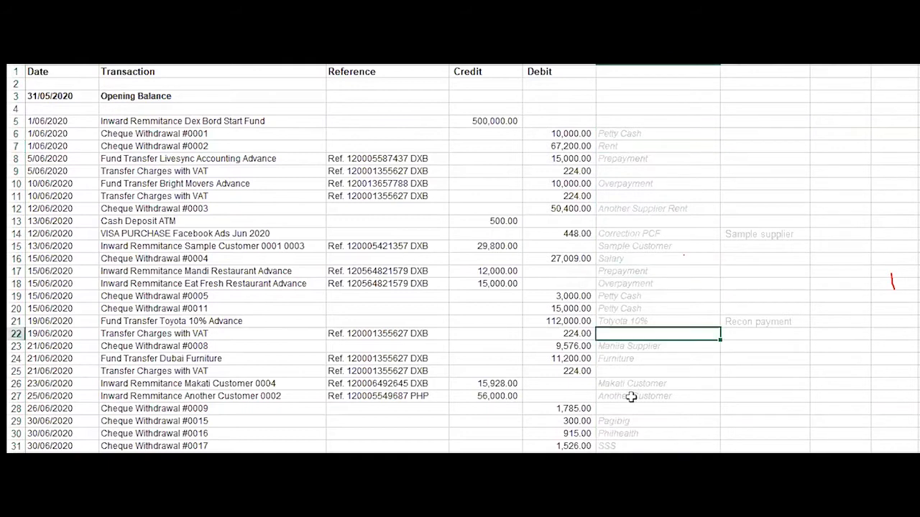
{"action": "scroll", "coordinate": [631, 397], "scroll_direction": "down", "scroll_amount": 4}
{"action": "scroll", "coordinate": [650, 335], "scroll_direction": "up", "scroll_amount": 4}
{"action": "left_click", "coordinate": [657, 284]}
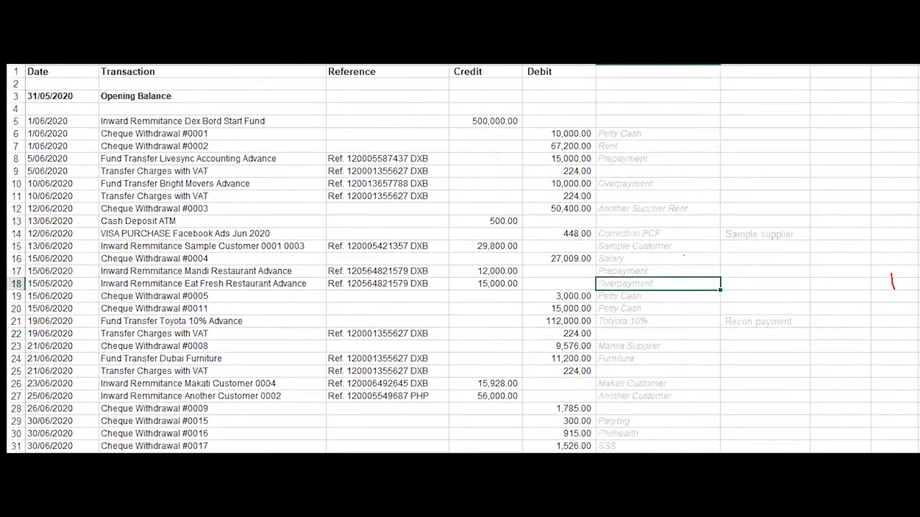
{"action": "left_click_drag", "start_coordinate": [630, 133], "coordinate": [769, 435]}
{"action": "left_click_drag", "start_coordinate": [658, 59], "coordinate": [758, 80]}
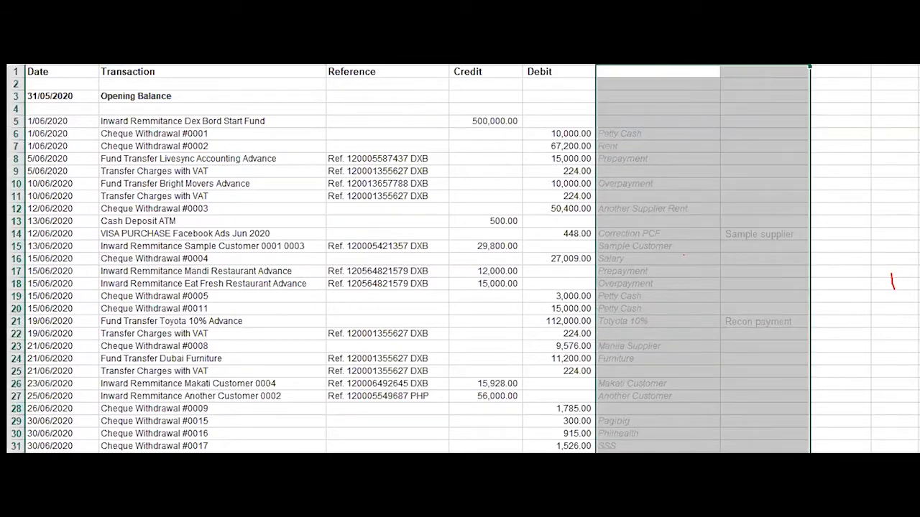
{"action": "left_click", "coordinate": [57, 25]}
{"action": "left_click", "coordinate": [146, 51]}
Bring Xero forward and review the statement import steps on the Part 3 slides
{"action": "left_click", "coordinate": [107, 513]}
{"action": "left_click", "coordinate": [93, 439]}
{"action": "left_click", "coordinate": [315, 72]}
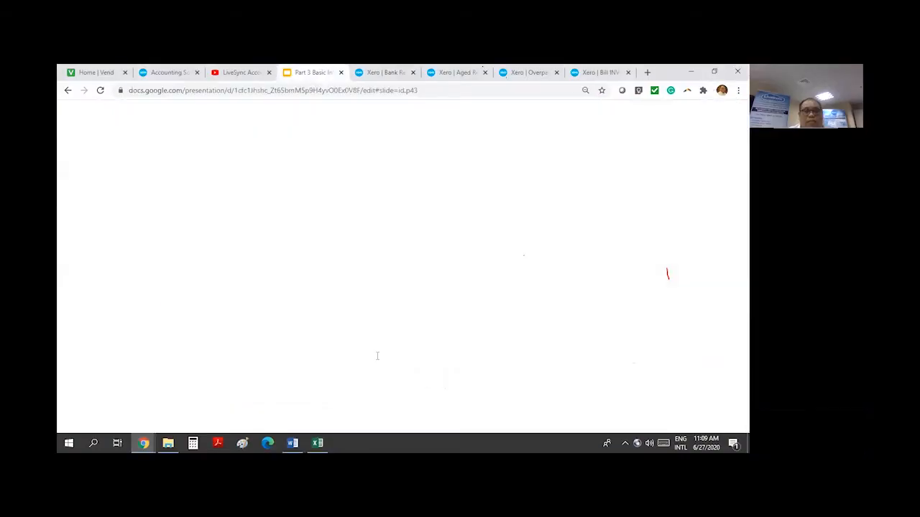
{"action": "left_click", "coordinate": [430, 264]}
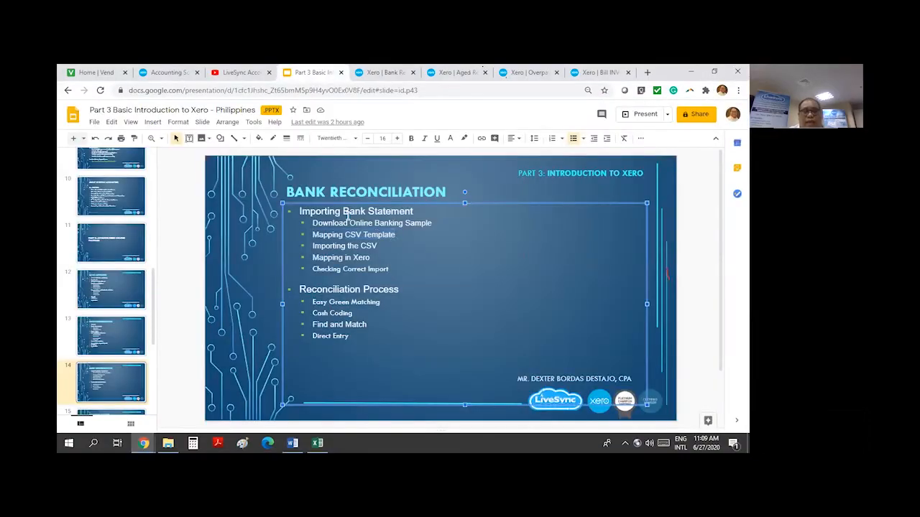
On the Banco De Oro Peso account, choose Manage Account > Import a Statement
{"action": "left_click", "coordinate": [386, 72]}
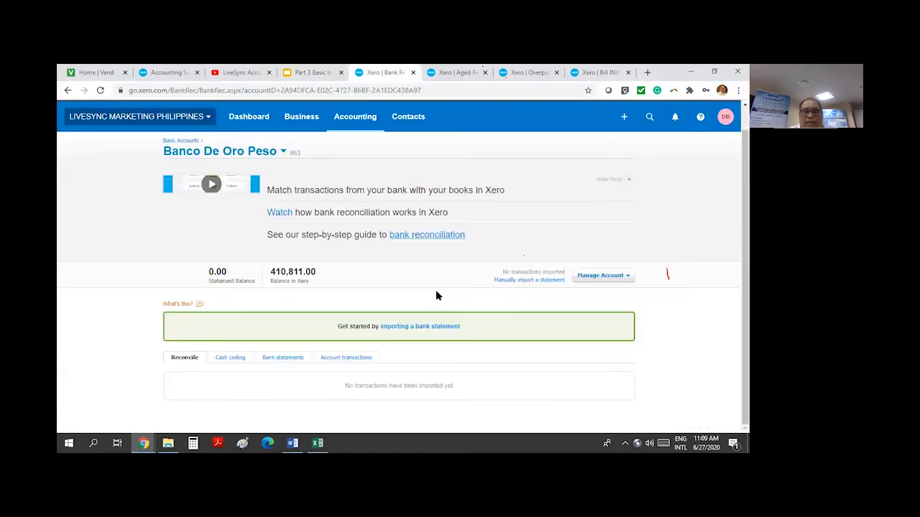
{"action": "left_click", "coordinate": [592, 278]}
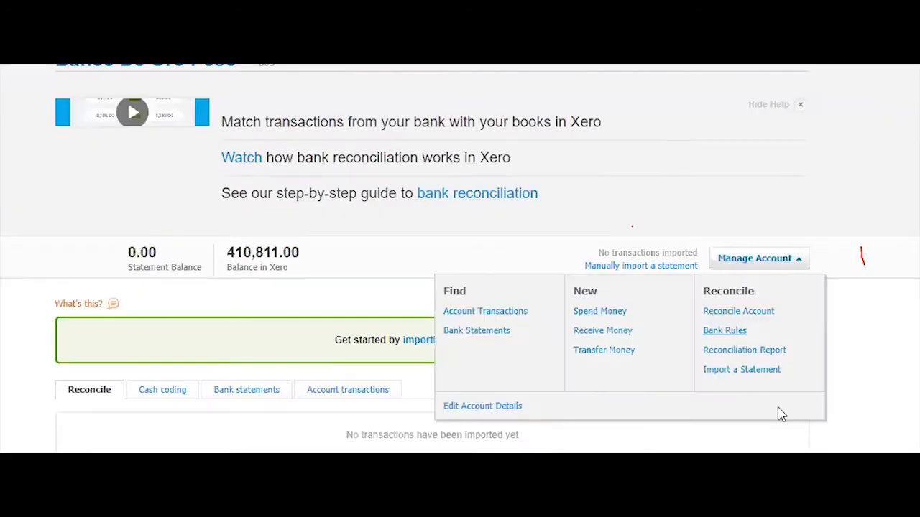
{"action": "left_click", "coordinate": [721, 371]}
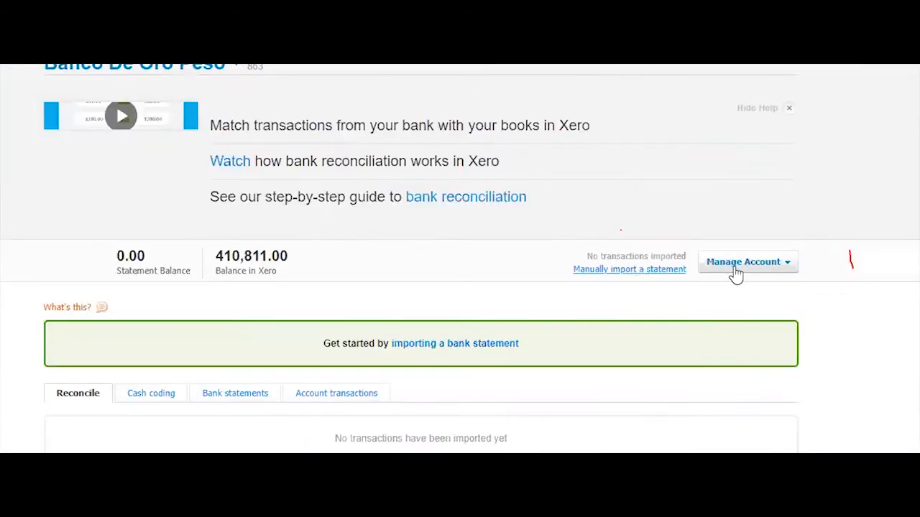
{"action": "left_click", "coordinate": [597, 276]}
{"action": "left_click", "coordinate": [747, 373]}
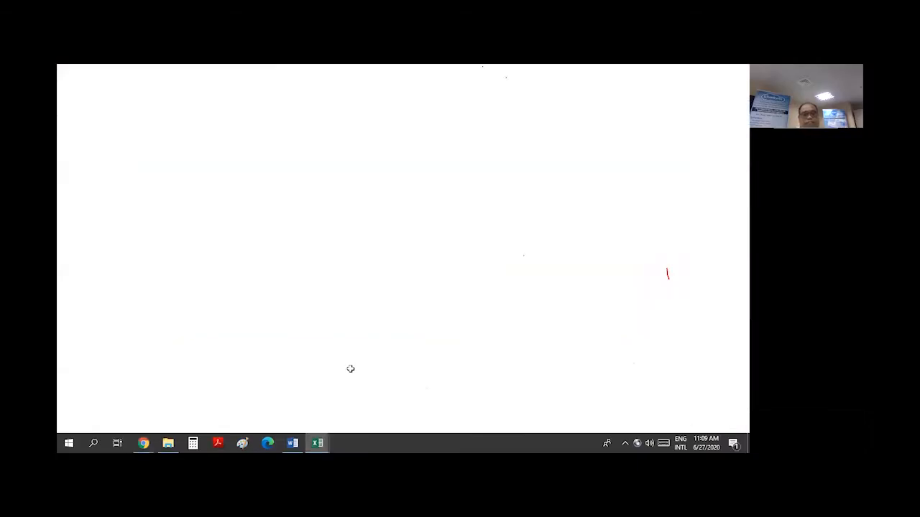
Select the whole template sheet and widen all columns to the same width
{"action": "left_click", "coordinate": [210, 263]}
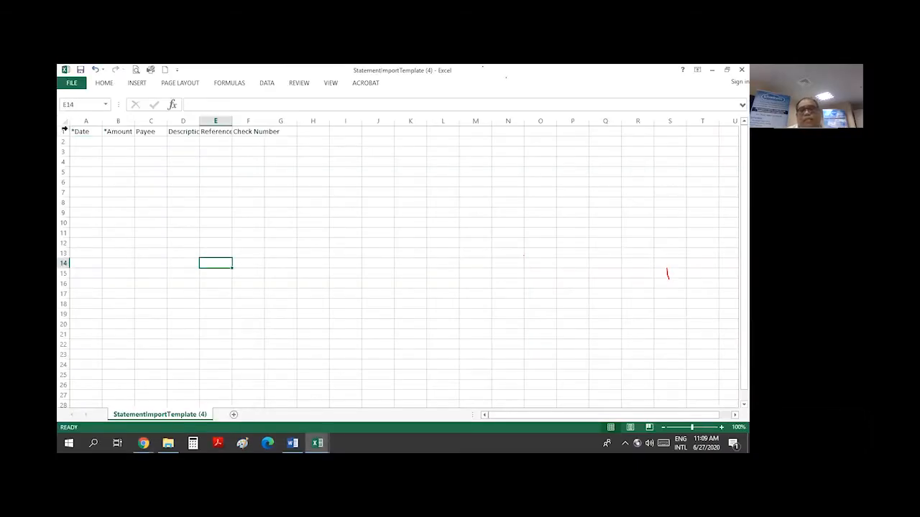
{"action": "left_click", "coordinate": [61, 119]}
{"action": "left_click_drag", "start_coordinate": [102, 121], "coordinate": [130, 124]}
{"action": "left_click", "coordinate": [341, 263]}
Walk through the template headings, highlighting the required *Date and *Amount columns
{"action": "left_click", "coordinate": [89, 131]}
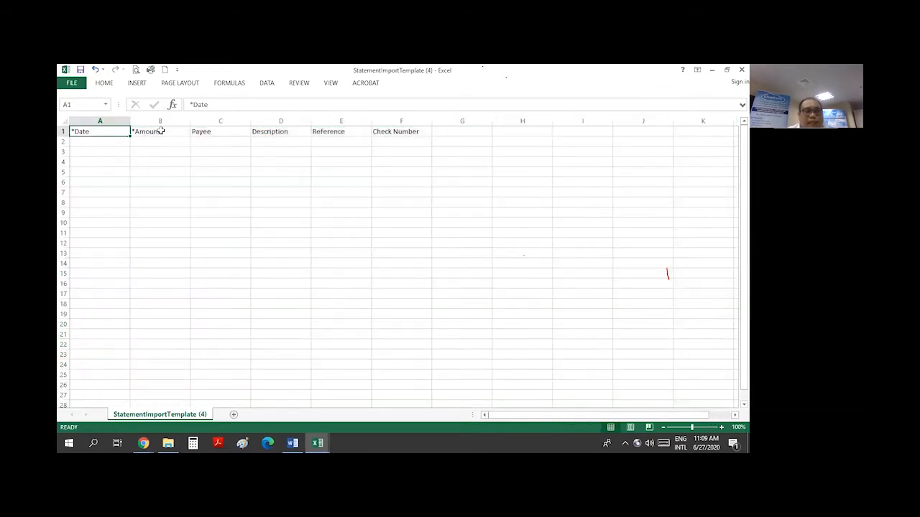
{"action": "left_click", "coordinate": [160, 131]}
{"action": "left_click", "coordinate": [224, 132]}
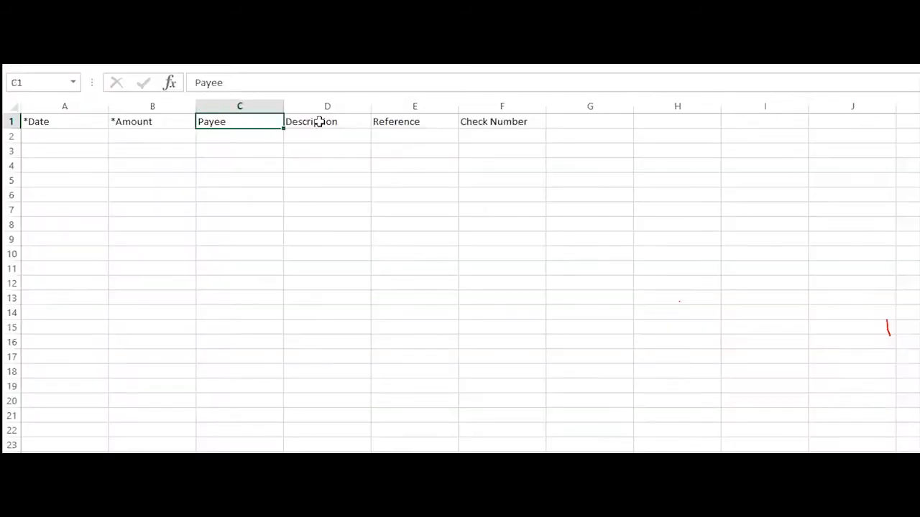
{"action": "left_click", "coordinate": [318, 121]}
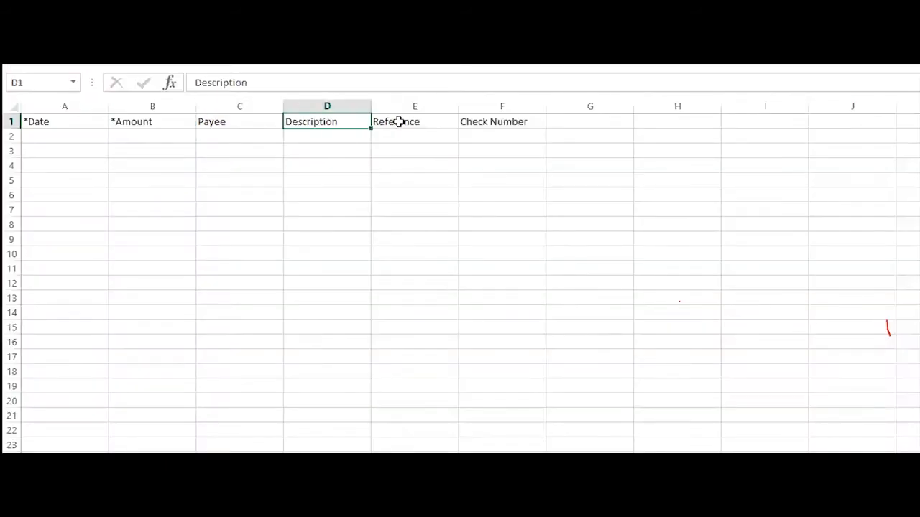
{"action": "left_click", "coordinate": [398, 121]}
{"action": "left_click", "coordinate": [517, 121]}
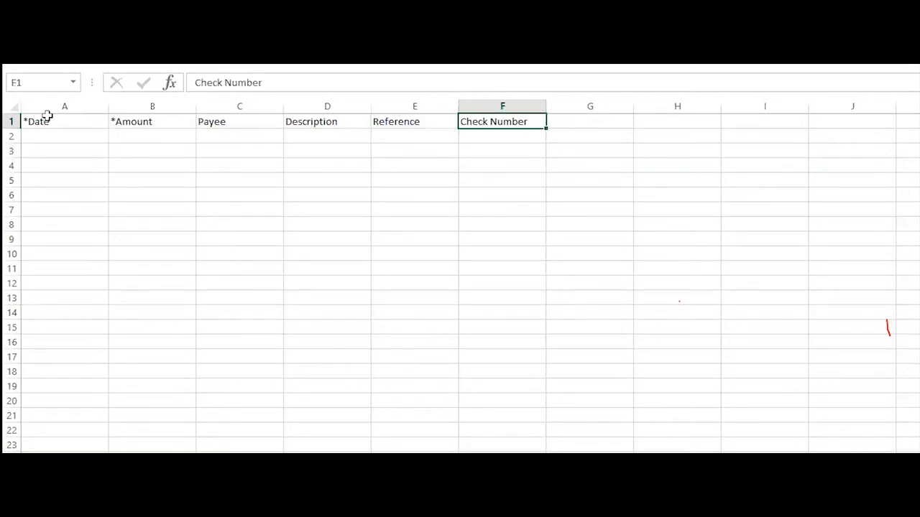
{"action": "left_click", "coordinate": [46, 122]}
{"action": "left_click_drag", "start_coordinate": [148, 122], "coordinate": [173, 119]}
{"action": "left_click", "coordinate": [154, 195]}
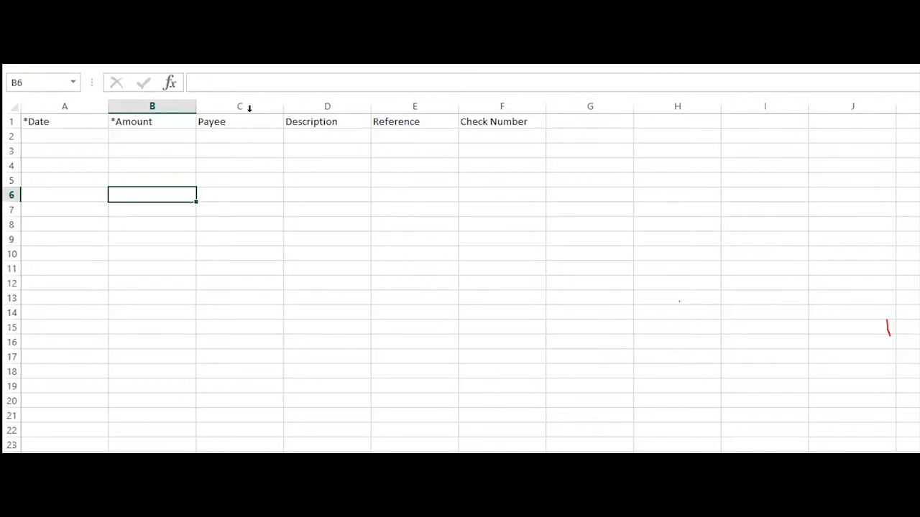
Highlight the optional Payee–Check Number columns, then compare *Amount with the statement's Credit and Debit
{"action": "left_click_drag", "start_coordinate": [249, 108], "coordinate": [460, 269]}
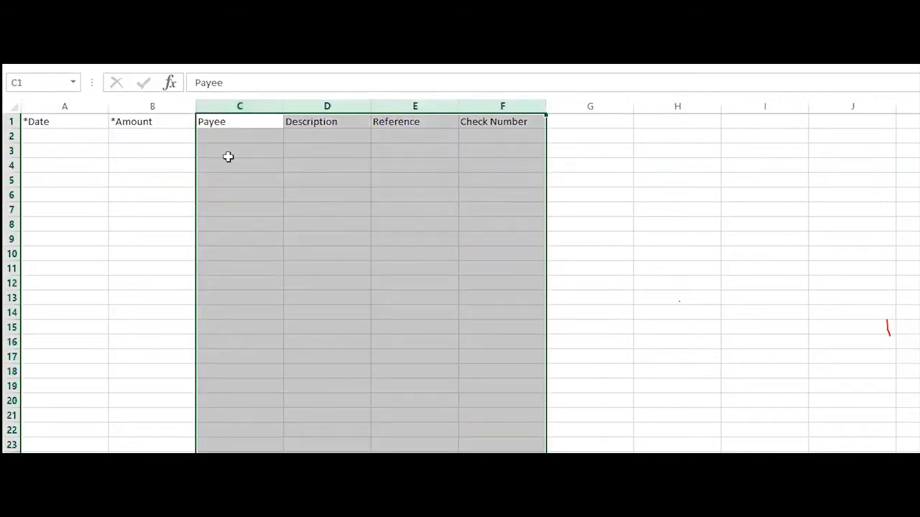
{"action": "left_click", "coordinate": [237, 151]}
{"action": "left_click_drag", "start_coordinate": [257, 136], "coordinate": [526, 242]}
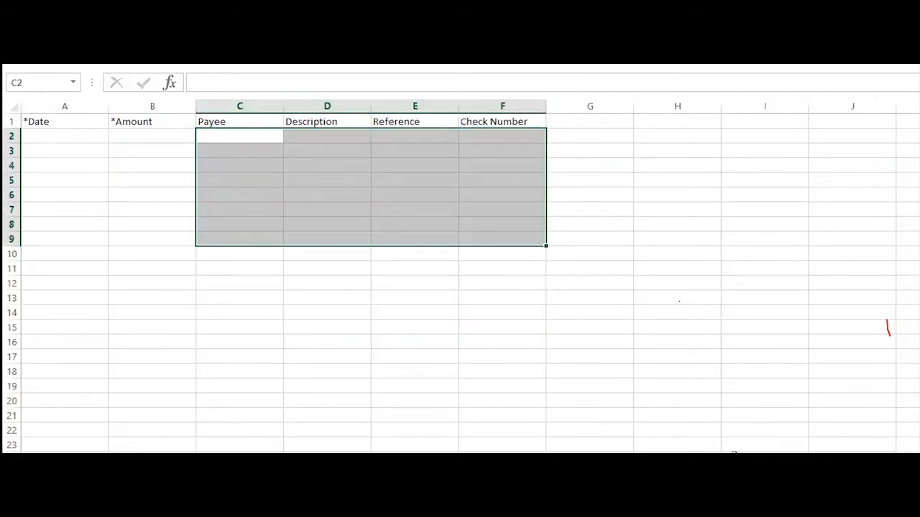
{"action": "left_click", "coordinate": [504, 394]}
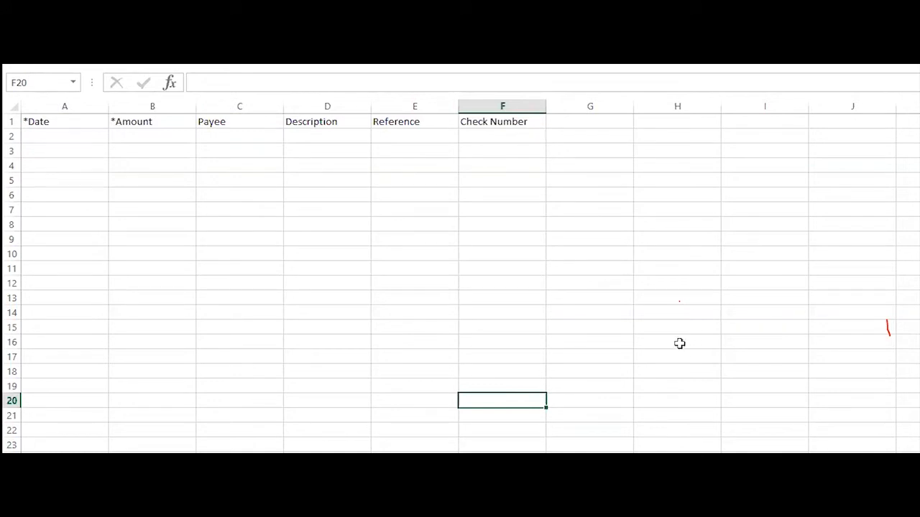
{"action": "left_click", "coordinate": [151, 105]}
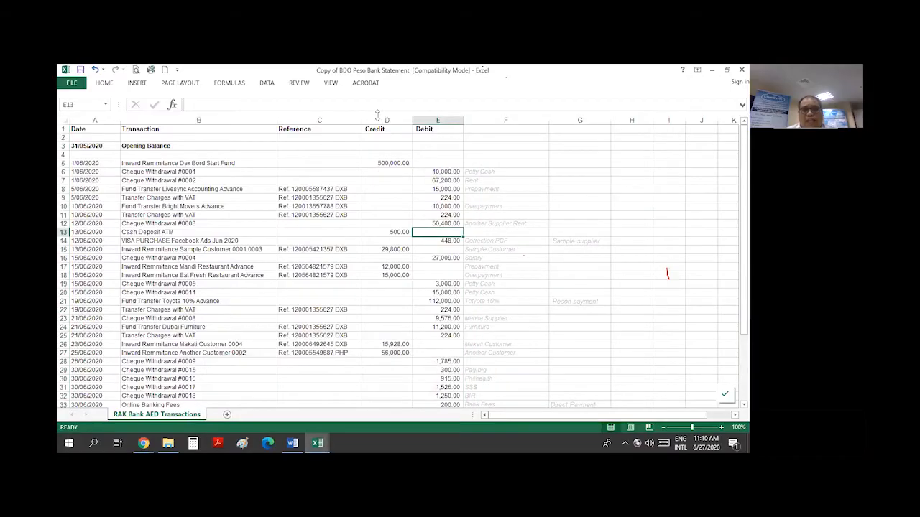
{"action": "left_click_drag", "start_coordinate": [381, 120], "coordinate": [431, 120]}
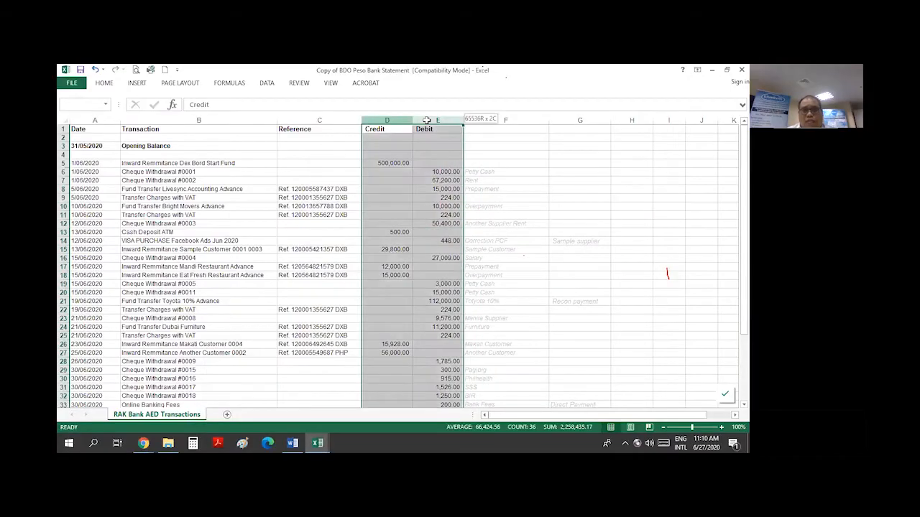
Switch to the StatementImportTemplate (4) workbook and focus its sheet
{"action": "mouse_move", "coordinate": [318, 443]}
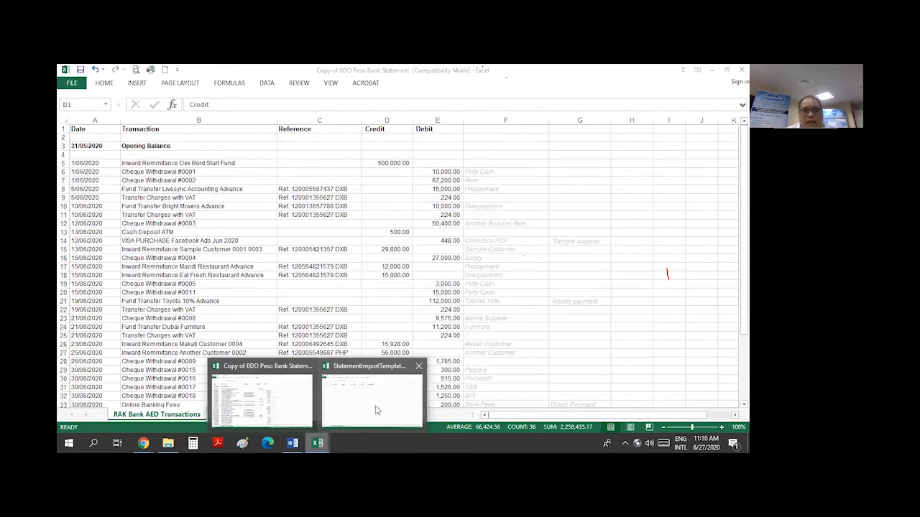
{"action": "left_click", "coordinate": [379, 408]}
{"action": "left_click", "coordinate": [279, 282]}
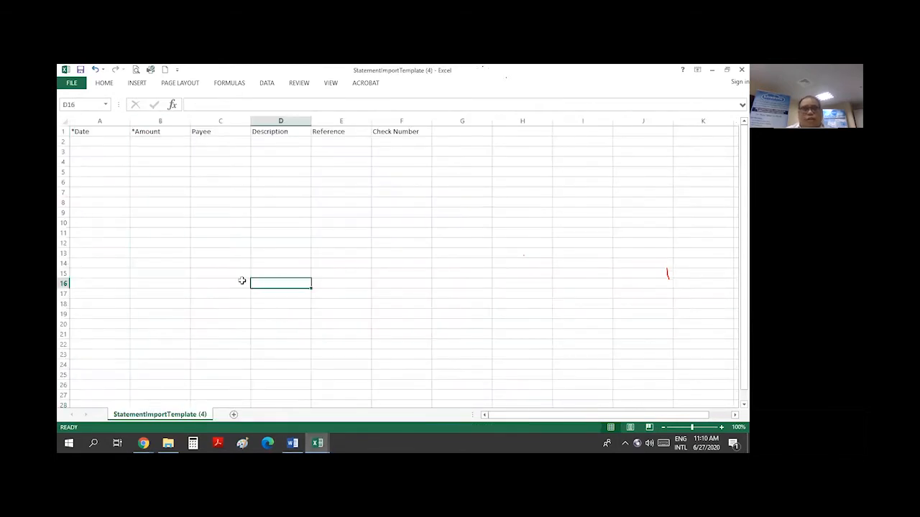
{"action": "left_click", "coordinate": [261, 201]}
{"action": "left_click", "coordinate": [154, 150]}
Enter sample amounts 5000 and -100 in B2 and B3, then delete them
{"action": "left_click", "coordinate": [158, 143]}
{"action": "type", "text": "5000"}
{"action": "key", "text": "Return"}
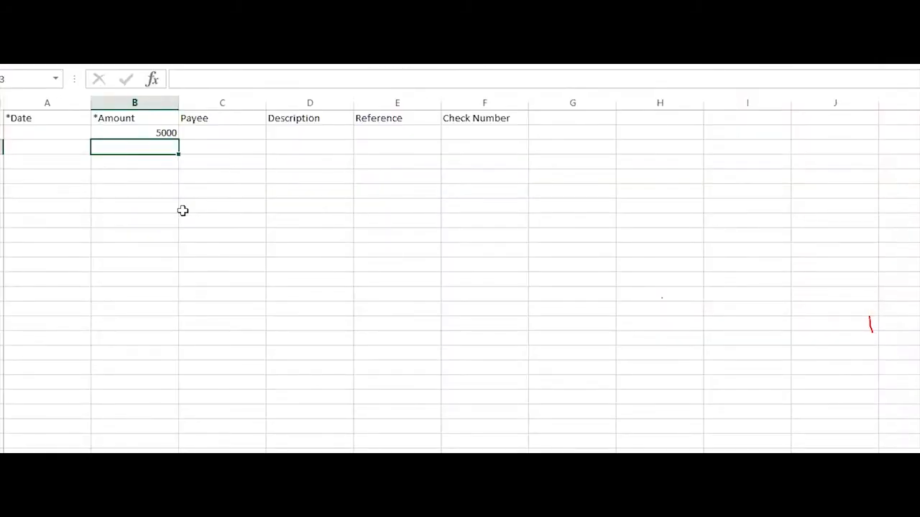
{"action": "type", "text": "-1000"}
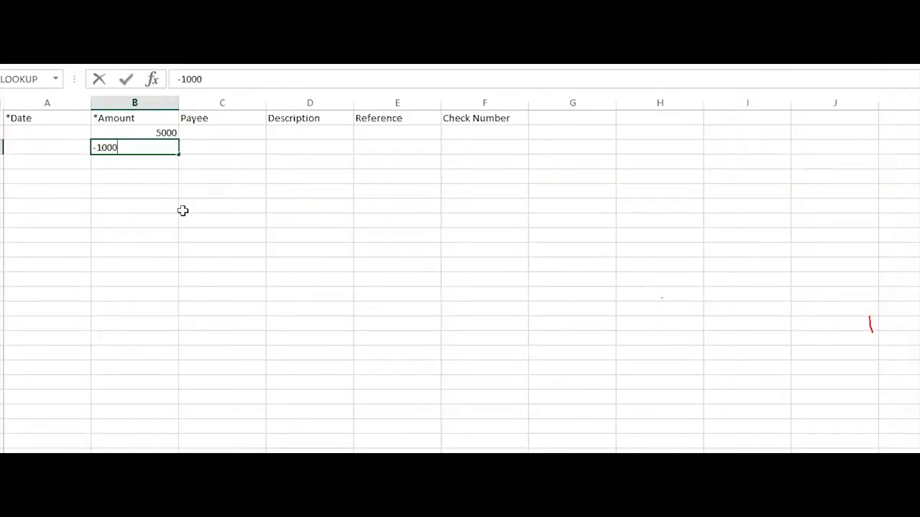
{"action": "key", "text": "Return"}
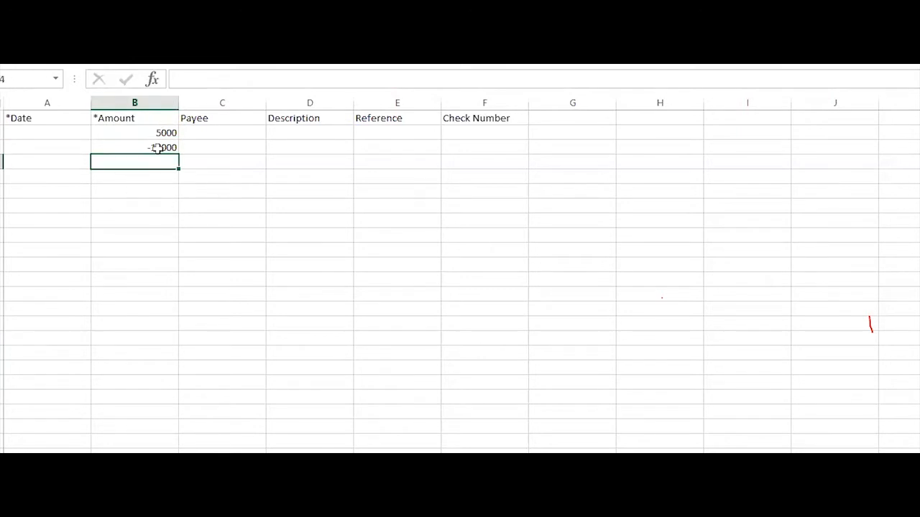
{"action": "left_click_drag", "start_coordinate": [157, 130], "coordinate": [153, 148]}
{"action": "key", "text": "Delete"}
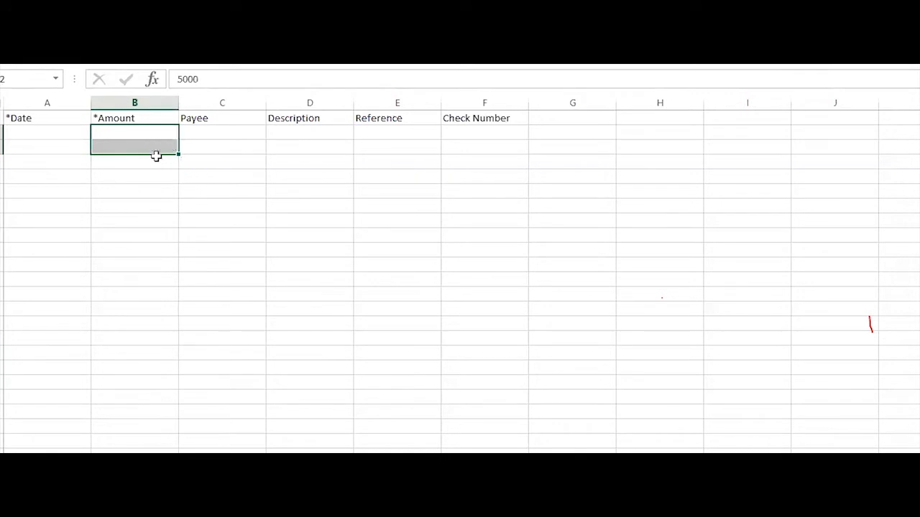
{"action": "left_click", "coordinate": [275, 253]}
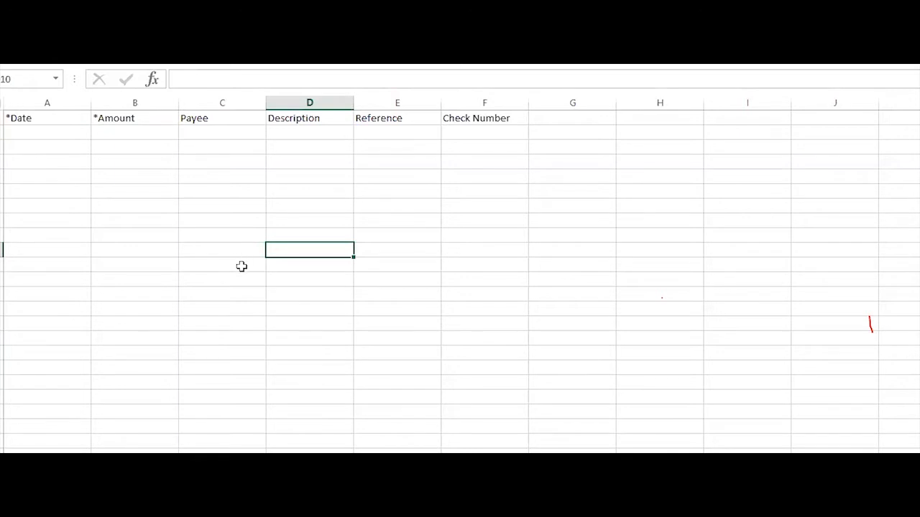
Point out cells B2 and B3 under *Amount, then bring the bank statement workbook forward
{"action": "left_click", "coordinate": [160, 148]}
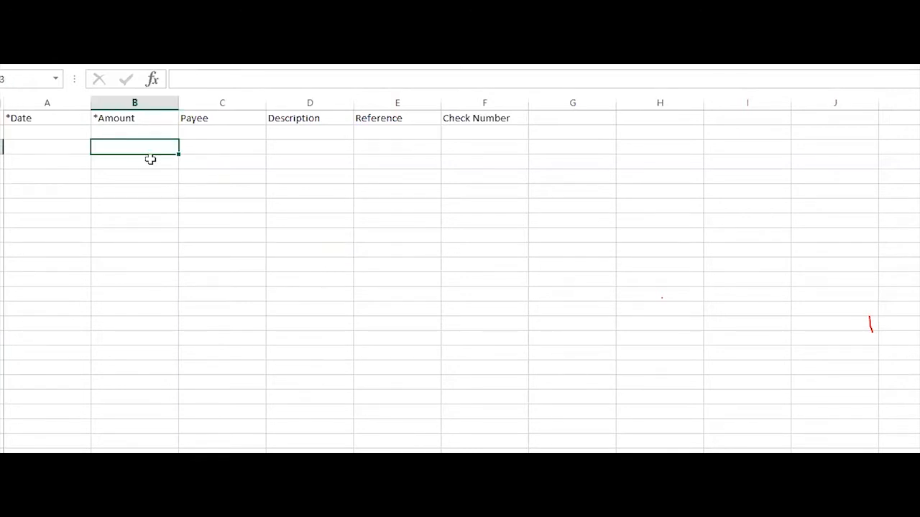
{"action": "left_click", "coordinate": [156, 134]}
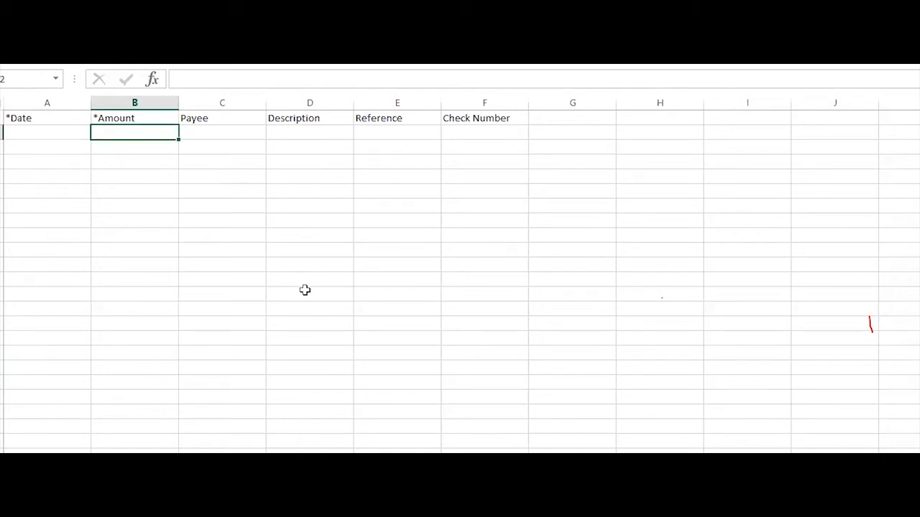
{"action": "left_click", "coordinate": [285, 263]}
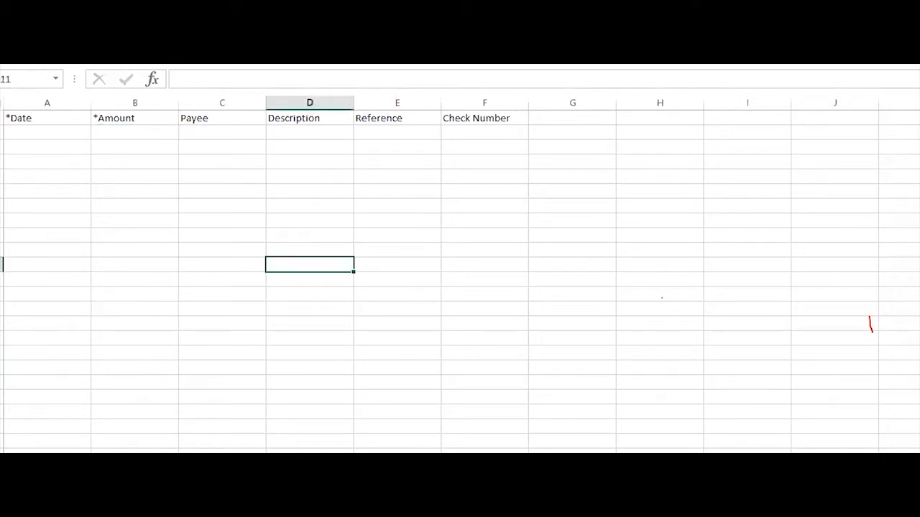
{"action": "left_click", "coordinate": [362, 514]}
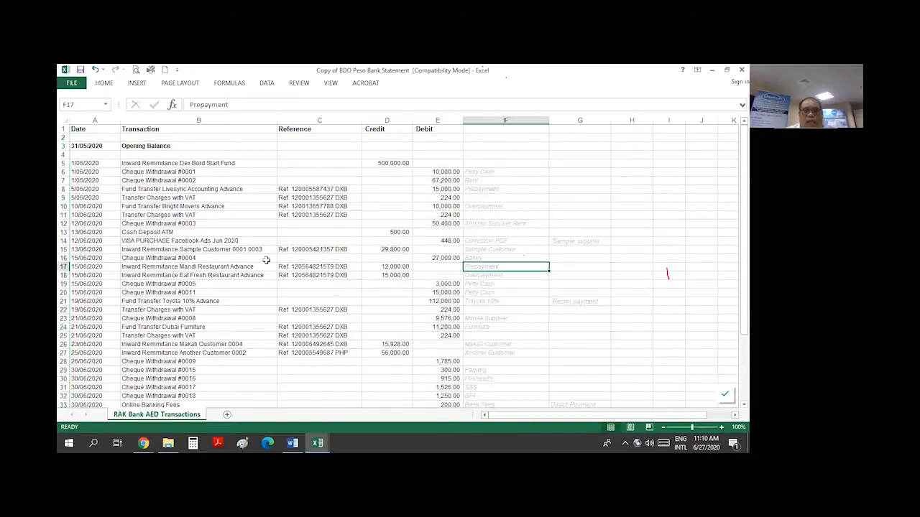
Copy the statement dates from row 5 down and paste them as values into template A2
{"action": "scroll", "coordinate": [369, 267], "scroll_direction": "down", "scroll_amount": 5}
{"action": "scroll", "coordinate": [369, 267], "scroll_direction": "up", "scroll_amount": 5}
{"action": "left_click", "coordinate": [194, 249]}
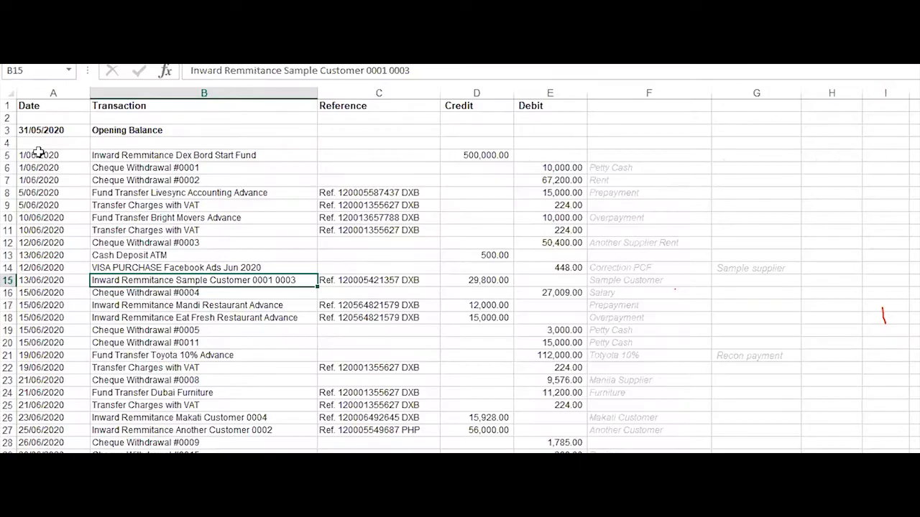
{"action": "left_click_drag", "start_coordinate": [38, 153], "coordinate": [36, 463]}
{"action": "key", "text": "ctrl+c"}
{"action": "key", "text": "alt+Tab"}
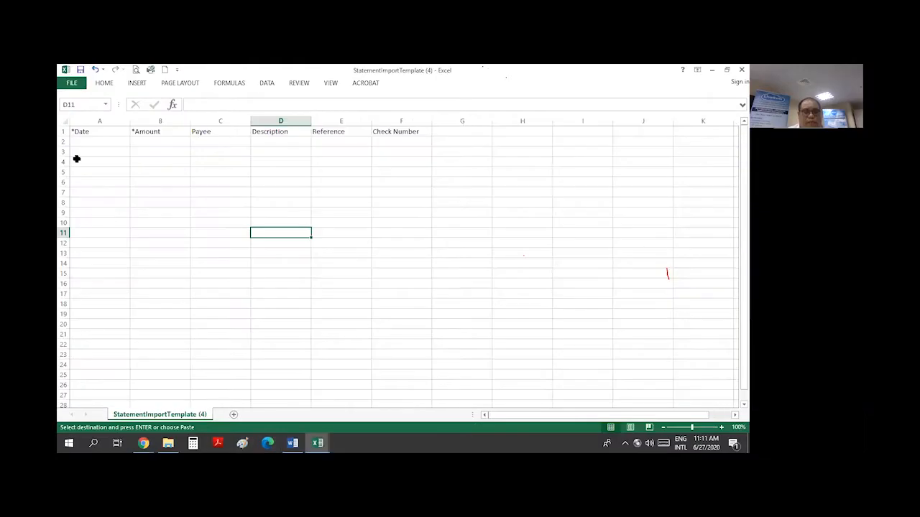
{"action": "left_click", "coordinate": [89, 142]}
{"action": "right_click", "coordinate": [88, 142]}
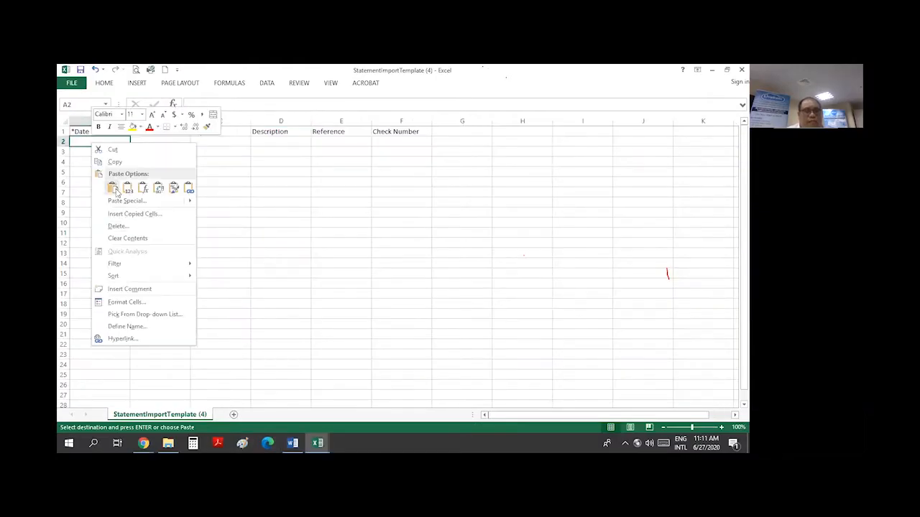
{"action": "left_click", "coordinate": [127, 188]}
Format the pasted dates with the 14-Mar-12 date style
{"action": "right_click", "coordinate": [106, 195]}
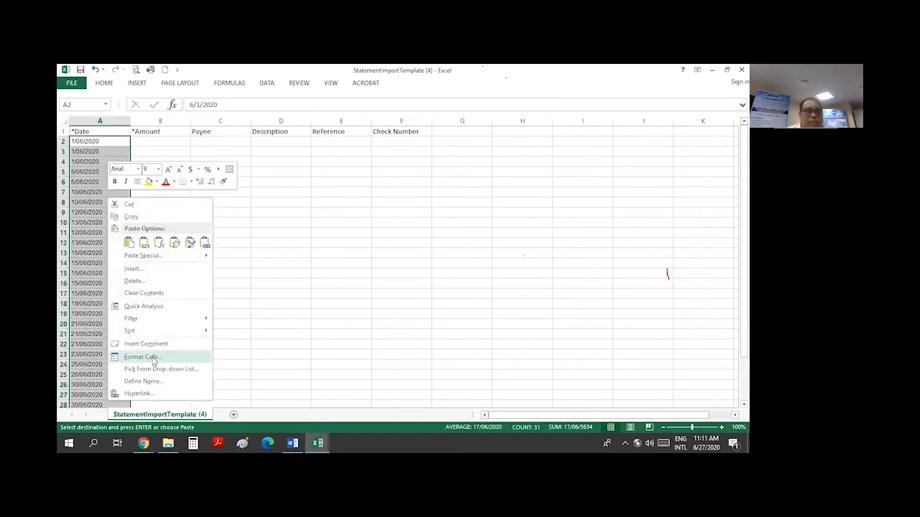
{"action": "left_click", "coordinate": [144, 357]}
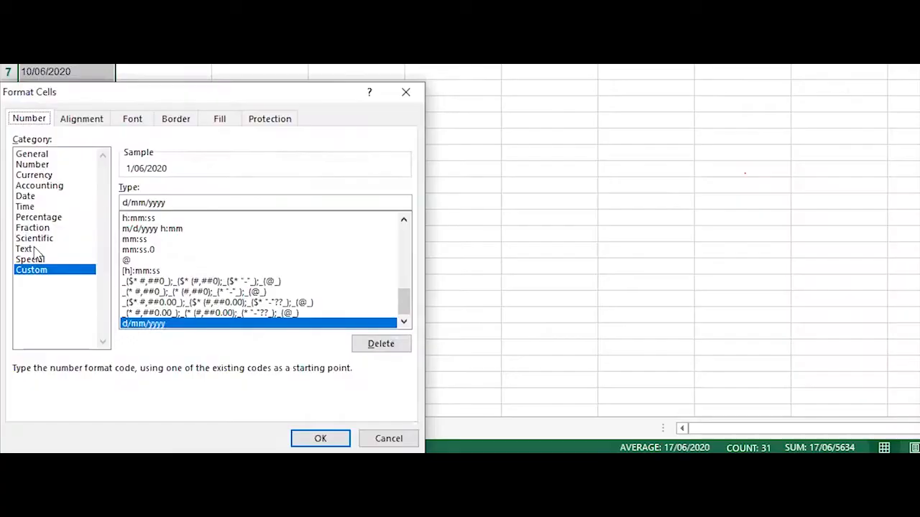
{"action": "left_click", "coordinate": [33, 196]}
{"action": "left_click", "coordinate": [166, 265]}
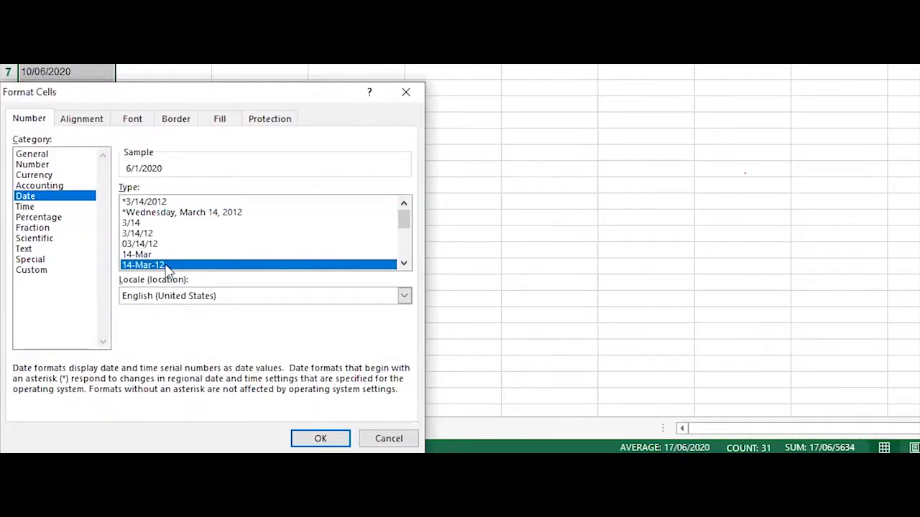
{"action": "left_click", "coordinate": [338, 442]}
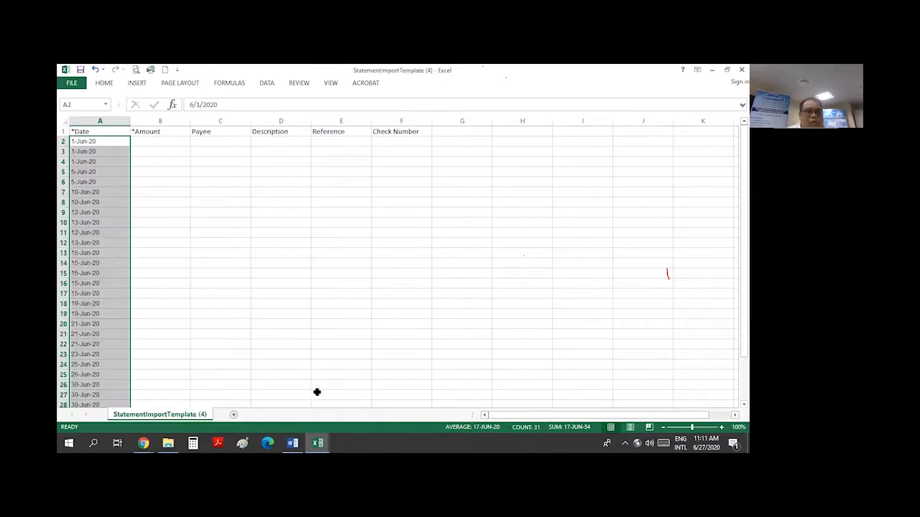
{"action": "left_click", "coordinate": [205, 293]}
{"action": "left_click", "coordinate": [107, 263]}
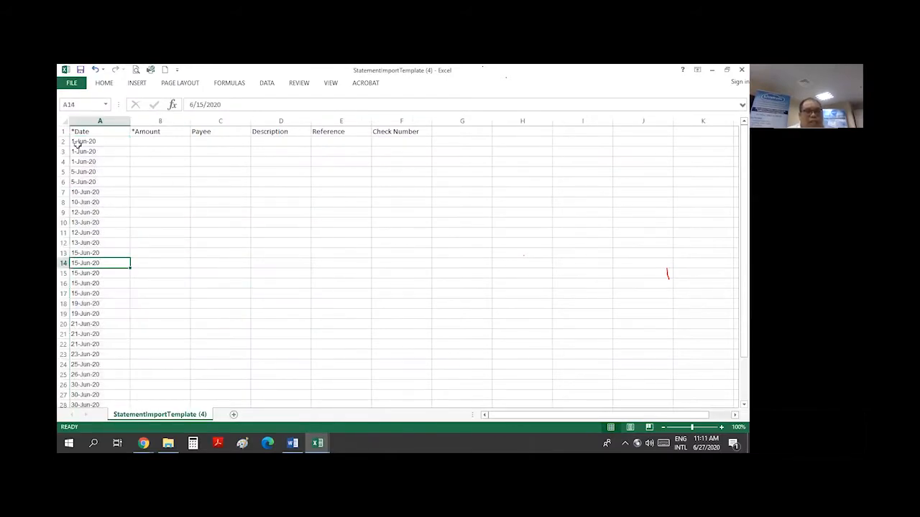
{"action": "left_click", "coordinate": [161, 143]}
In the statement's helper column, enter =D5-E5 and fill it down all transaction rows
{"action": "key", "text": "alt+Tab"}
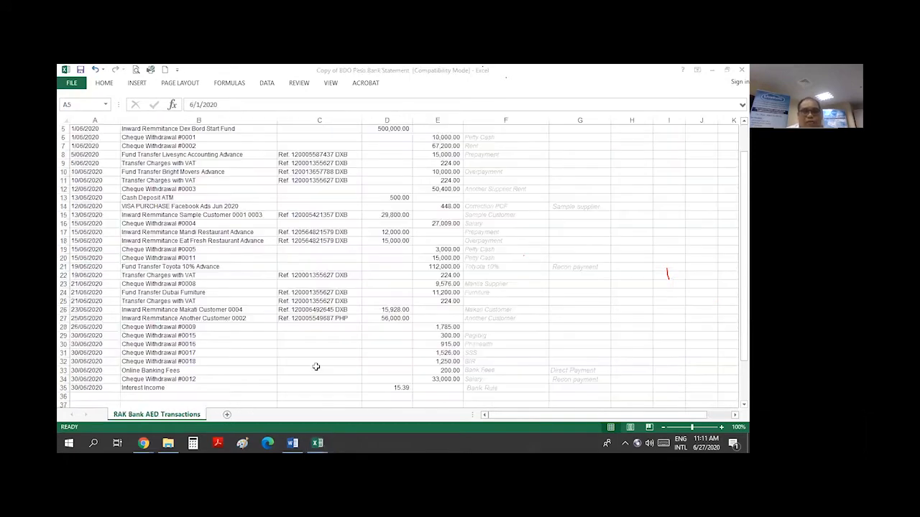
{"action": "left_click", "coordinate": [540, 248]}
{"action": "left_click", "coordinate": [622, 148]}
{"action": "scroll", "coordinate": [625, 165], "scroll_direction": "up", "scroll_amount": 2}
{"action": "left_click", "coordinate": [629, 164]}
{"action": "type", "text": "="}
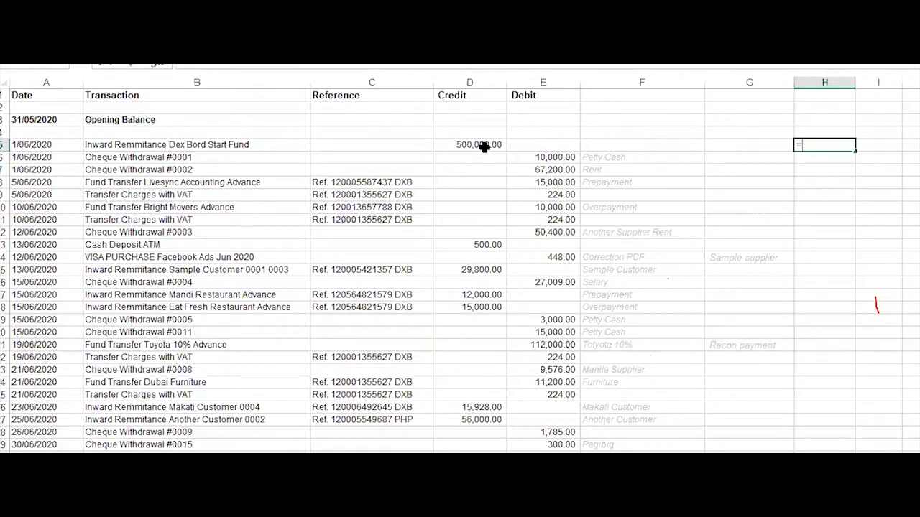
{"action": "left_click", "coordinate": [484, 145]}
{"action": "type", "text": "+"}
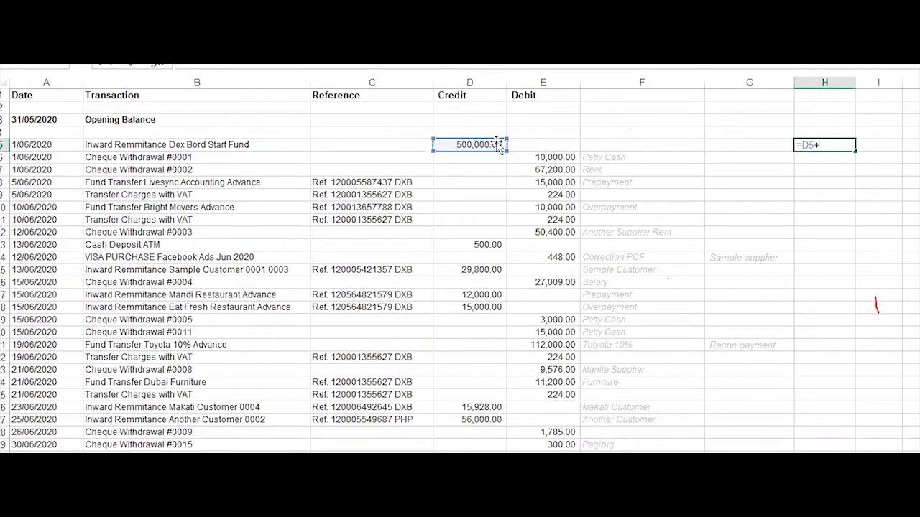
{"action": "key", "text": "BackSpace"}
{"action": "type", "text": "-"}
{"action": "left_click", "coordinate": [542, 147]}
{"action": "key", "text": "Return"}
{"action": "left_click", "coordinate": [827, 145]}
{"action": "left_click_drag", "start_coordinate": [855, 150], "coordinate": [845, 409]}
Copy the net amounts and paste them as values into template cell B2
{"action": "key", "text": "ctrl+c"}
{"action": "key", "text": "alt+Tab"}
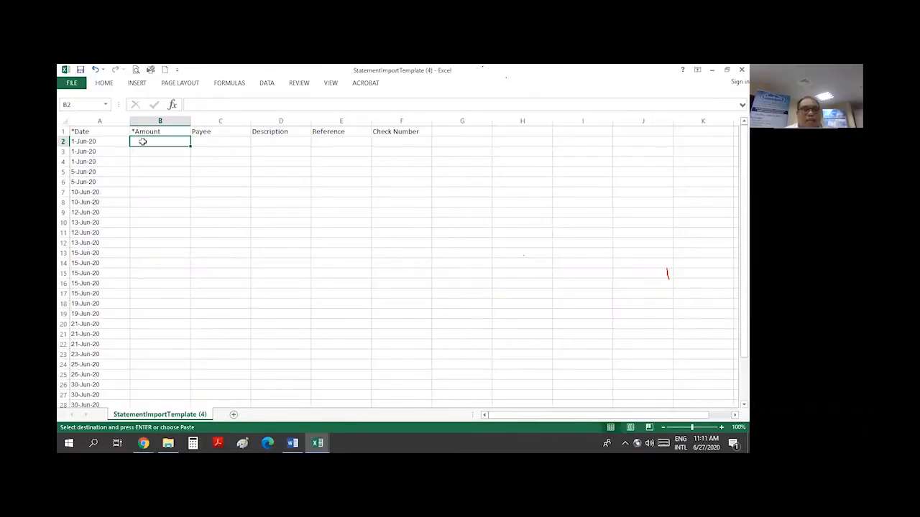
{"action": "right_click", "coordinate": [142, 142]}
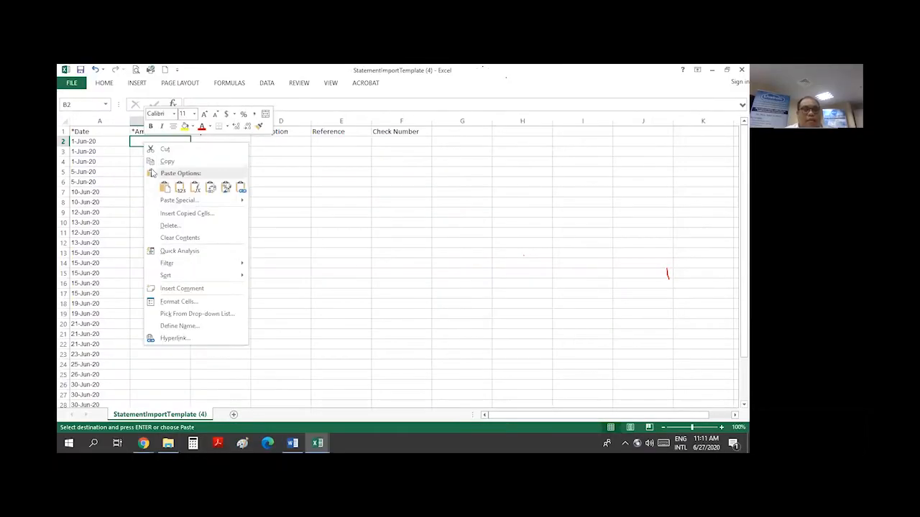
{"action": "left_click", "coordinate": [178, 186]}
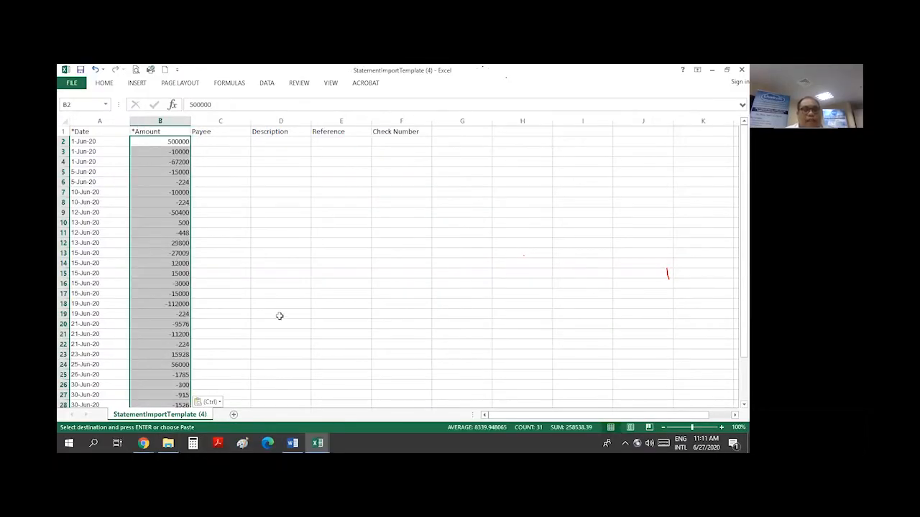
{"action": "key", "text": "alt+Tab"}
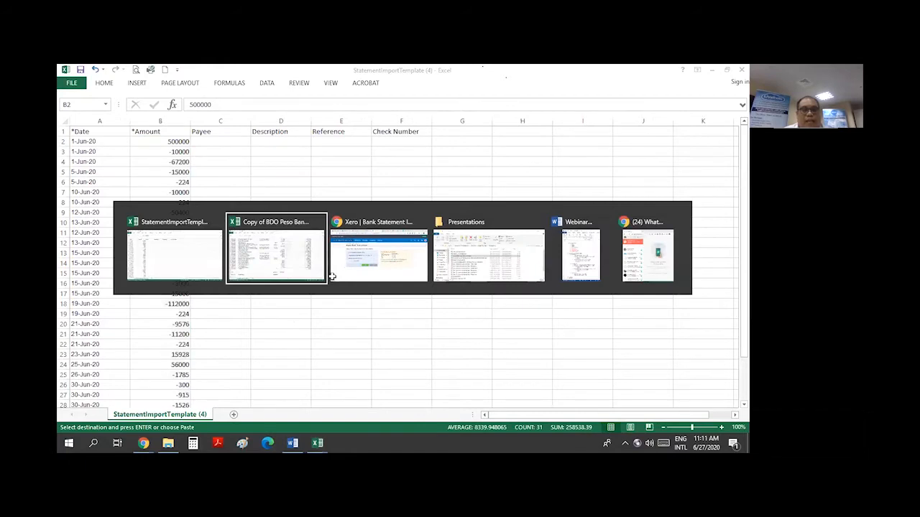
{"action": "scroll", "coordinate": [215, 216], "scroll_direction": "up", "scroll_amount": 5}
Paste the statement's transaction descriptions as values into template Description cell D2
{"action": "left_click", "coordinate": [180, 164]}
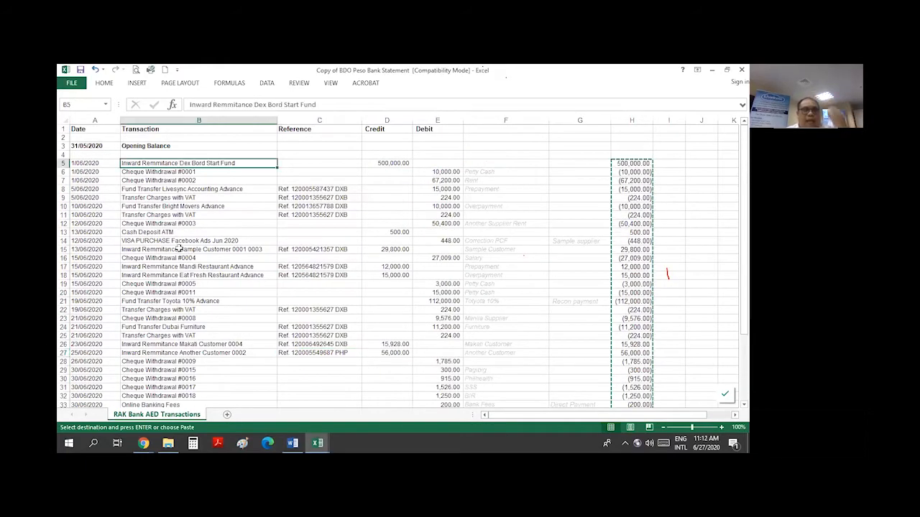
{"action": "key", "text": "ctrl+shift+Down"}
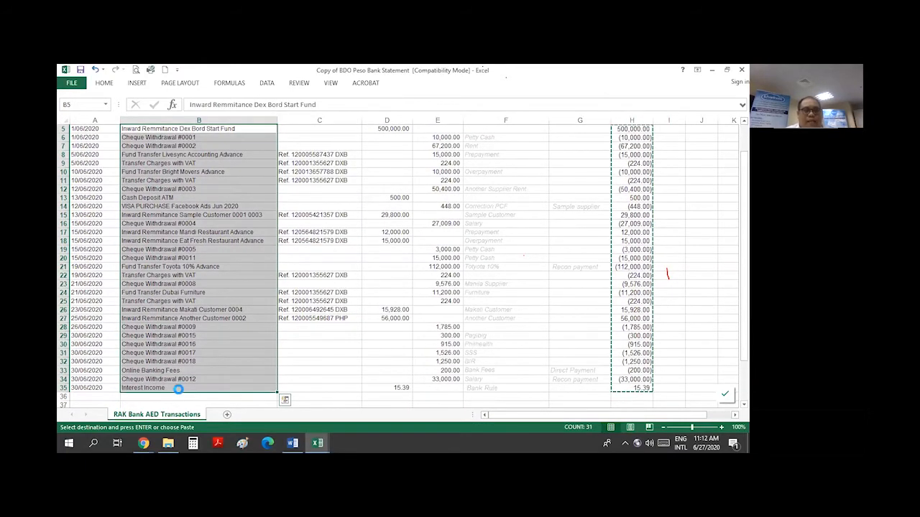
{"action": "key", "text": "alt+Tab"}
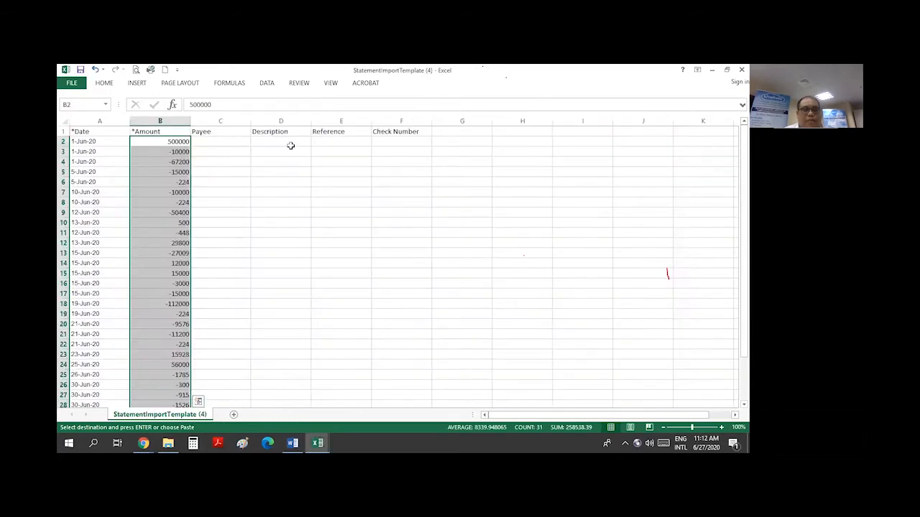
{"action": "left_click", "coordinate": [287, 142]}
{"action": "right_click", "coordinate": [286, 142]}
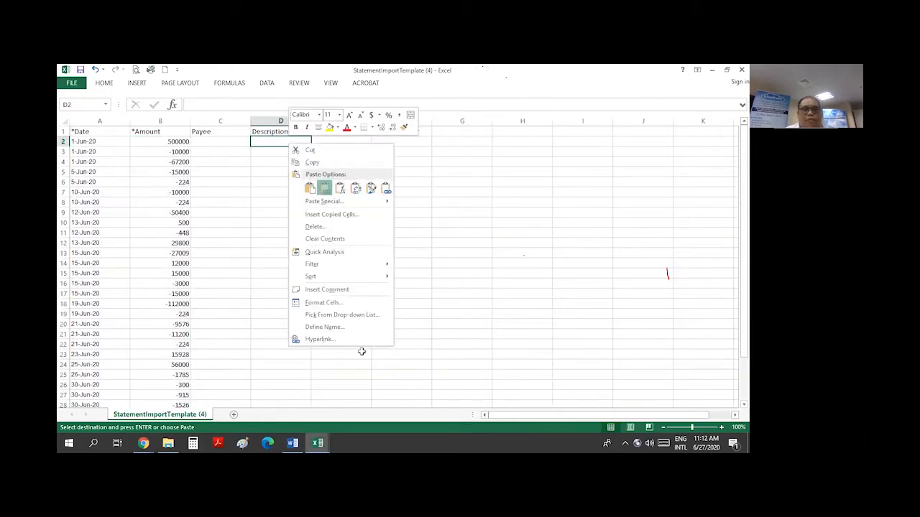
{"action": "left_click", "coordinate": [325, 188]}
Copy the reference numbers into template cell E2 and autofit column D
{"action": "key", "text": "alt+Tab"}
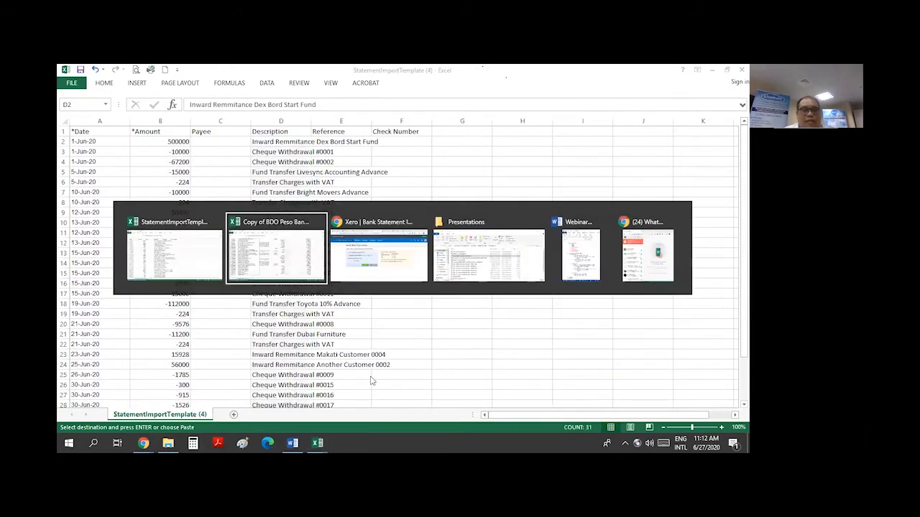
{"action": "left_click", "coordinate": [421, 174]}
{"action": "scroll", "coordinate": [421, 174], "scroll_direction": "up", "scroll_amount": 2}
{"action": "left_click_drag", "start_coordinate": [319, 162], "coordinate": [327, 392]}
{"action": "key", "text": "ctrl+c"}
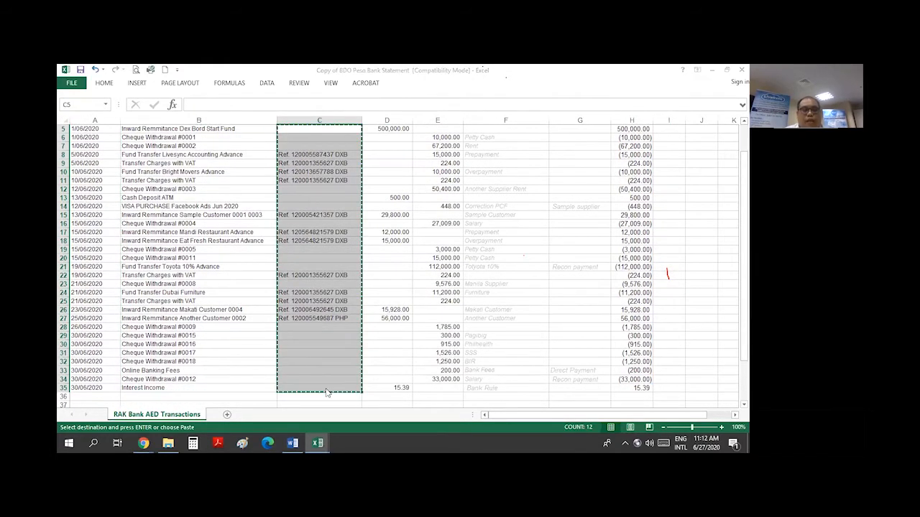
{"action": "key", "text": "alt+Tab"}
{"action": "left_click", "coordinate": [330, 141]}
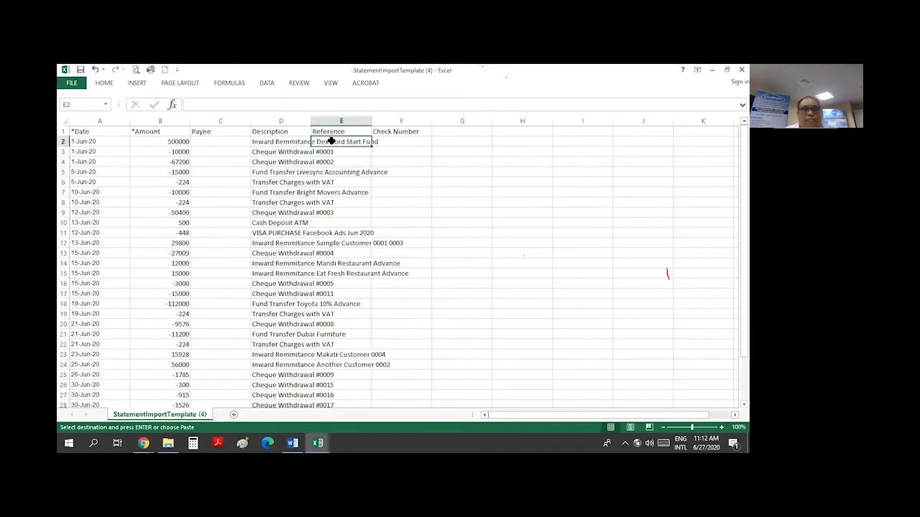
{"action": "key", "text": "ctrl+v"}
{"action": "double_click", "coordinate": [309, 123]}
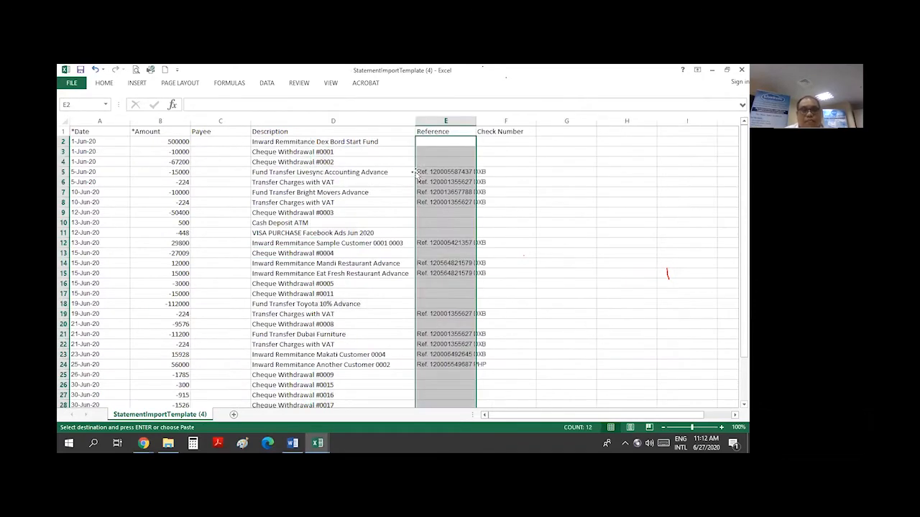
{"action": "left_click", "coordinate": [434, 222]}
Select the empty rows 33 to 47 at the bottom of the template
{"action": "key", "text": "alt+Tab"}
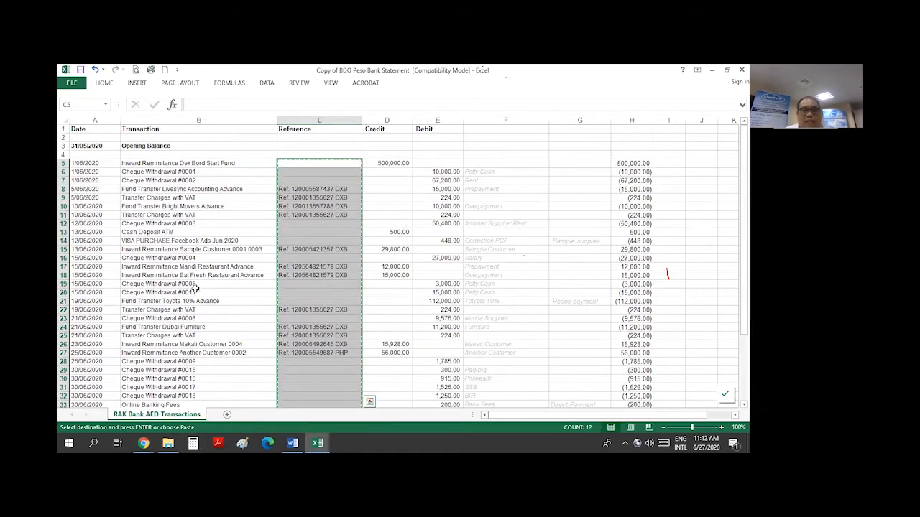
{"action": "key", "text": "alt+Tab"}
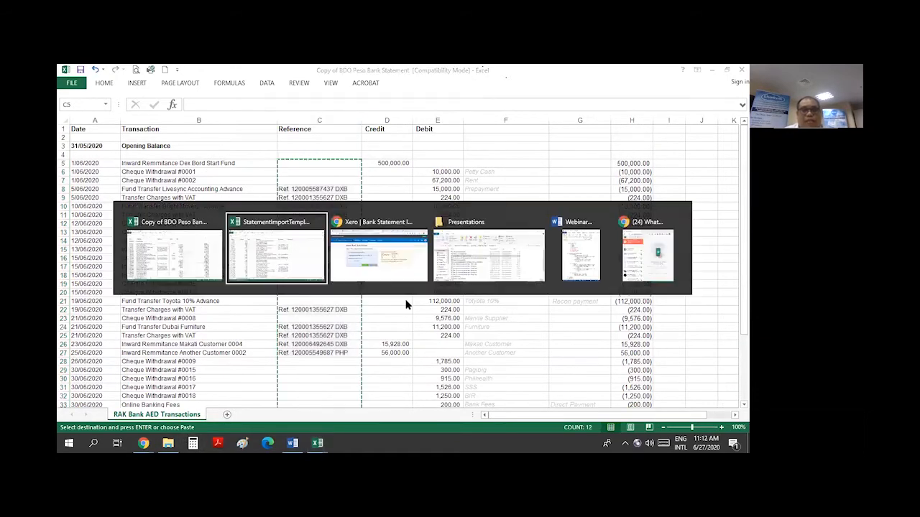
{"action": "left_click", "coordinate": [429, 234]}
{"action": "scroll", "coordinate": [425, 262], "scroll_direction": "down", "scroll_amount": 7}
{"action": "scroll", "coordinate": [425, 262], "scroll_direction": "down", "scroll_amount": 1}
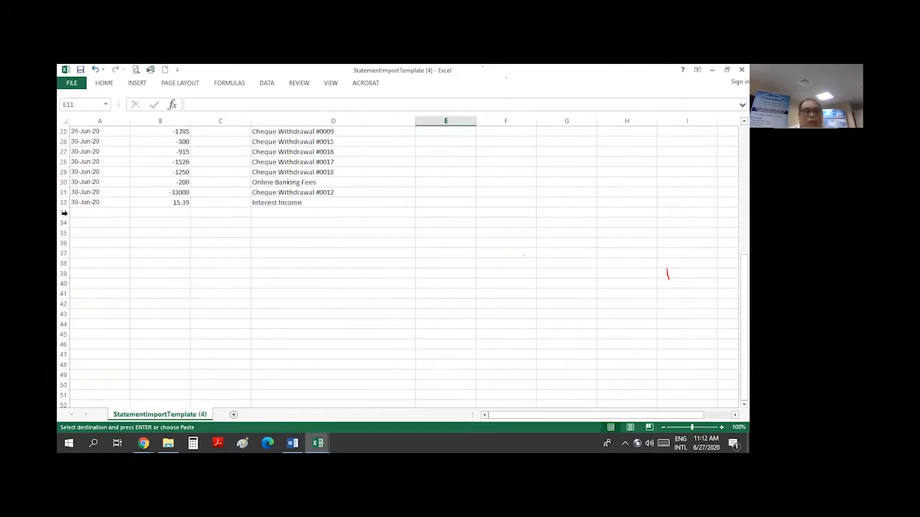
{"action": "left_click_drag", "start_coordinate": [63, 213], "coordinate": [64, 354]}
{"action": "right_click", "coordinate": [83, 306]}
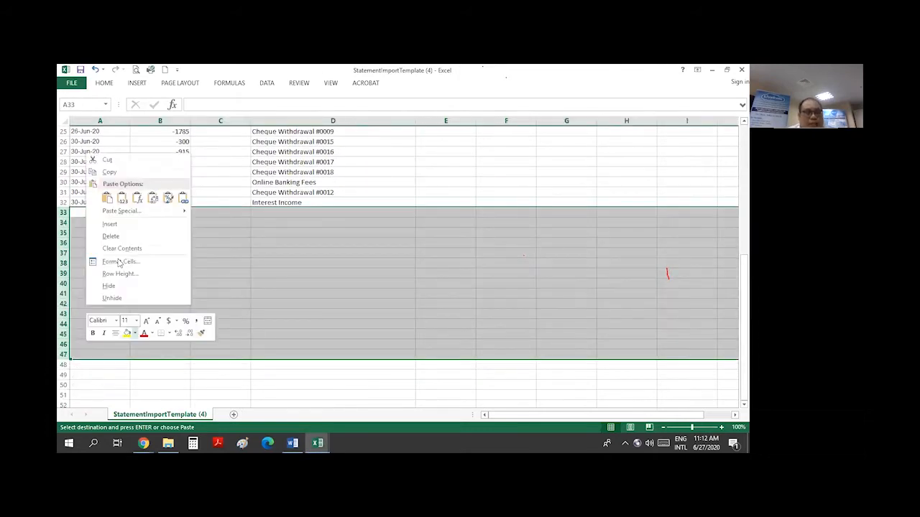
{"action": "key", "text": "Escape"}
{"action": "left_click", "coordinate": [411, 302]}
{"action": "scroll", "coordinate": [616, 132], "scroll_direction": "up", "scroll_amount": 8}
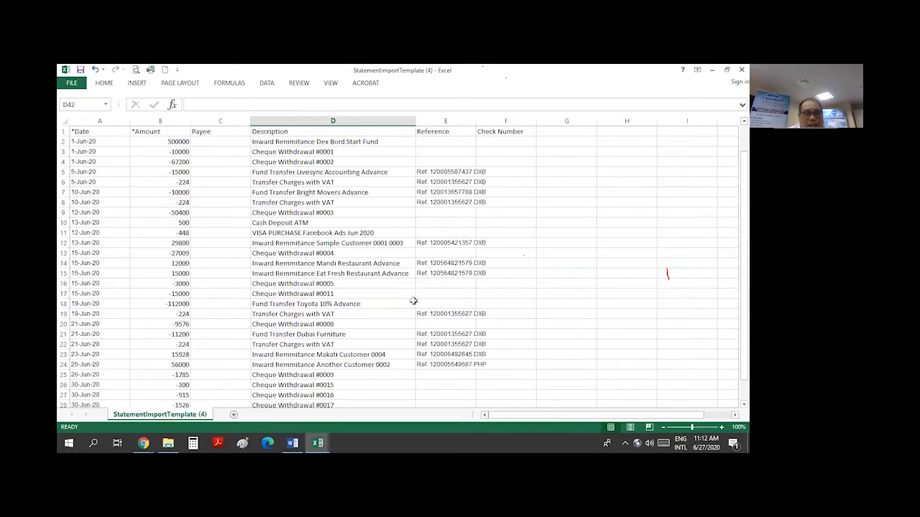
Delete the empty columns G through J from the template
{"action": "left_click_drag", "start_coordinate": [591, 123], "coordinate": [730, 123]}
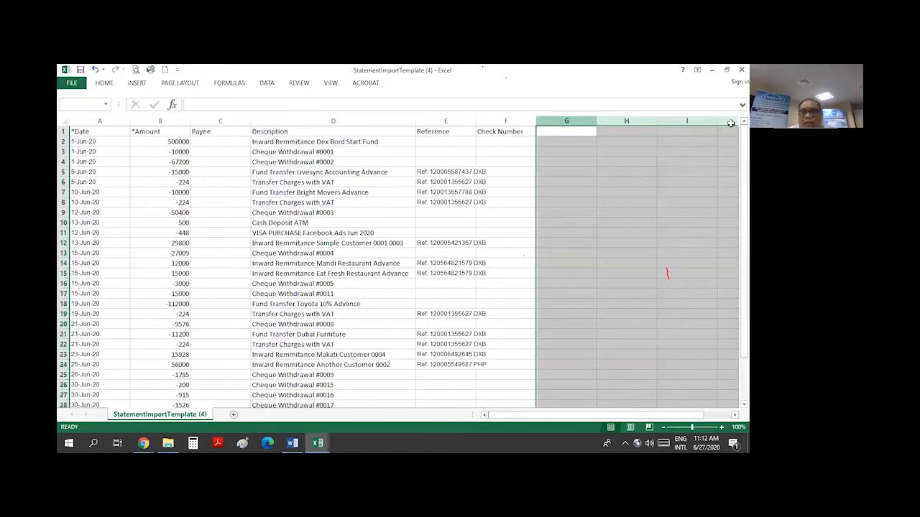
{"action": "right_click", "coordinate": [670, 156]}
{"action": "left_click", "coordinate": [702, 245]}
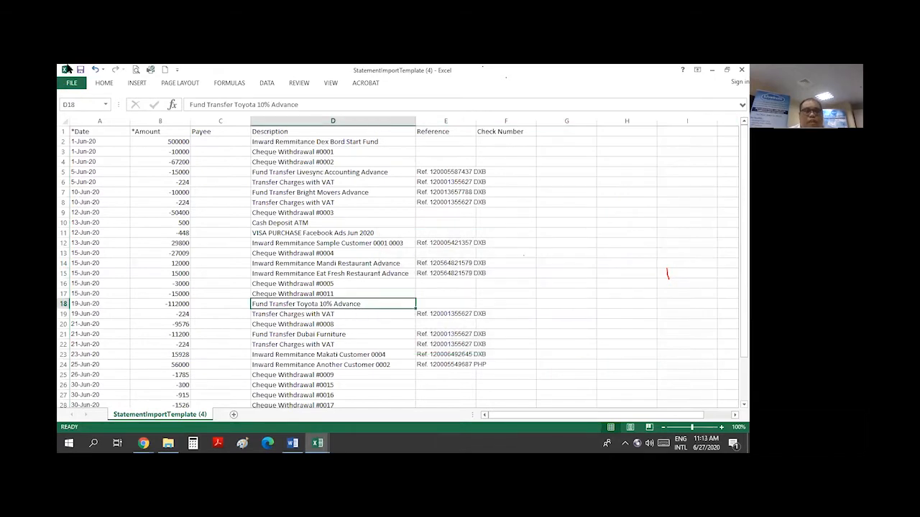
{"action": "left_click", "coordinate": [73, 83]}
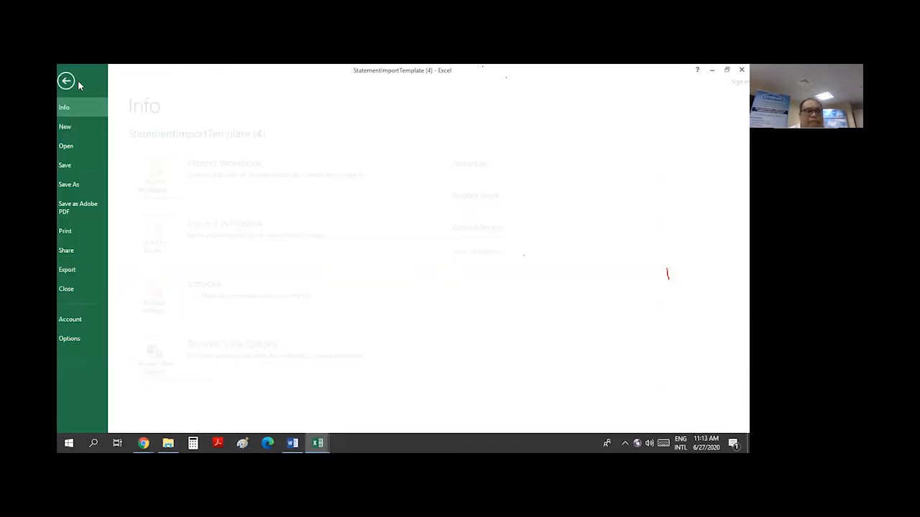
Save the template as a CSV (Comma delimited) file named 'XERO PHP Import Statement Jun 2020'
{"action": "left_click", "coordinate": [79, 185]}
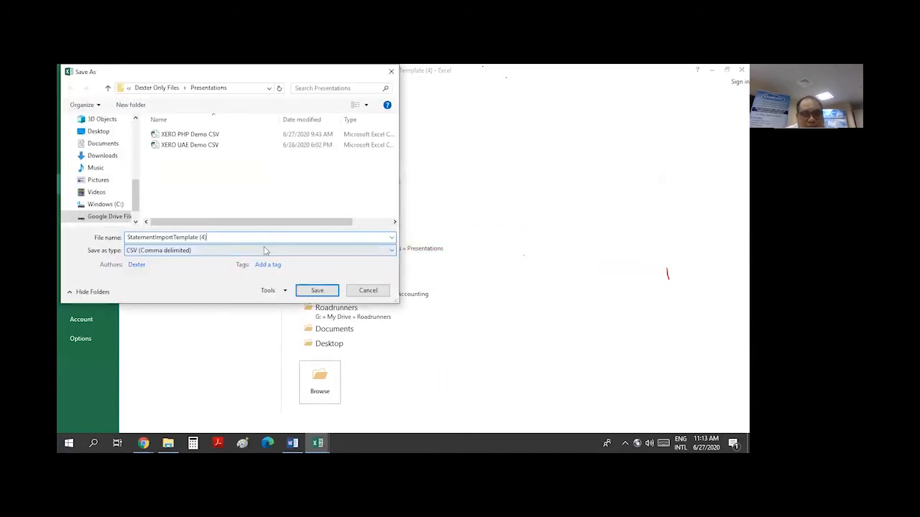
{"action": "left_click", "coordinate": [265, 252]}
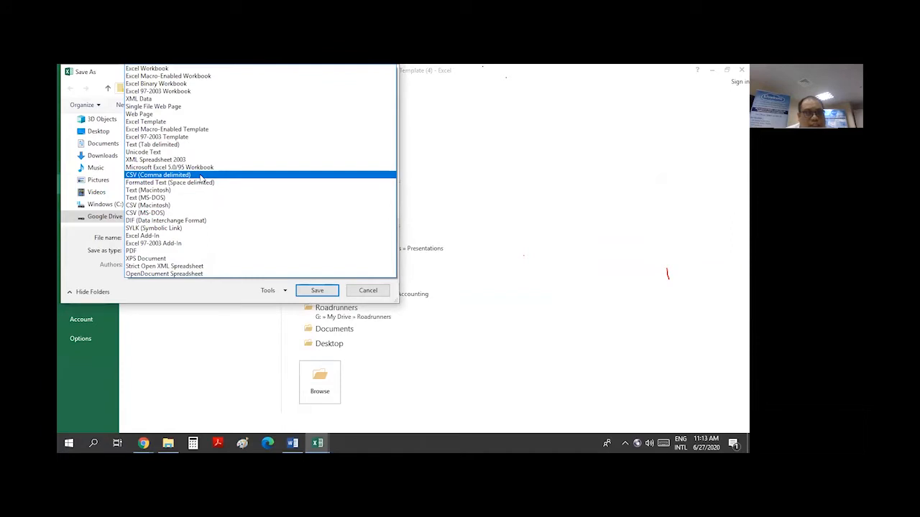
{"action": "left_click", "coordinate": [202, 175]}
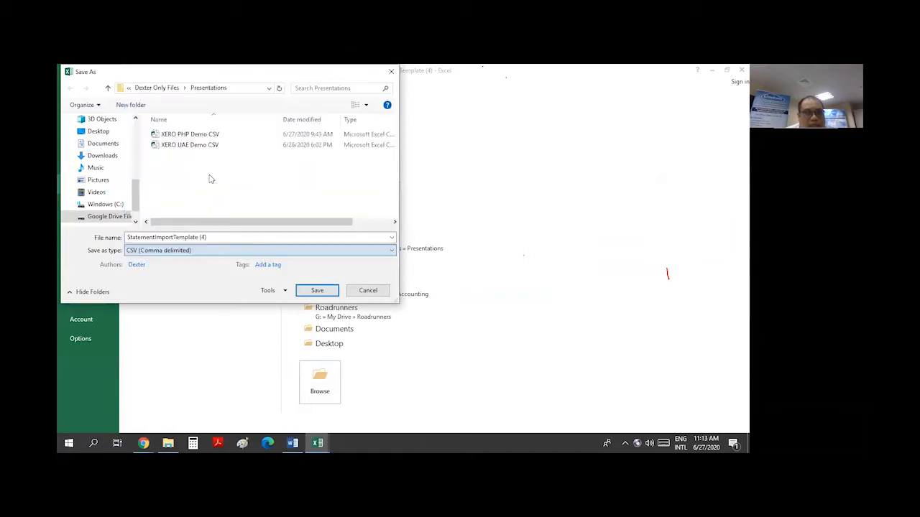
{"action": "left_click", "coordinate": [238, 237]}
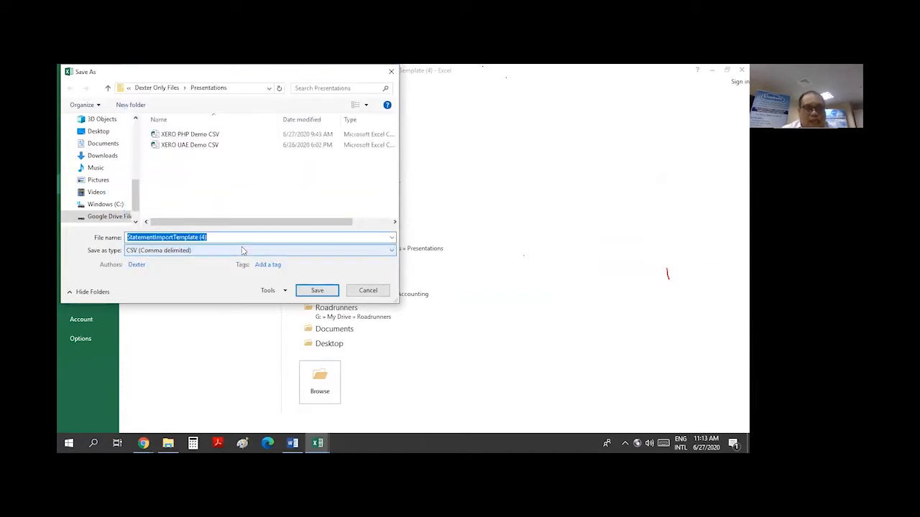
{"action": "type", "text": "XERO PH"}
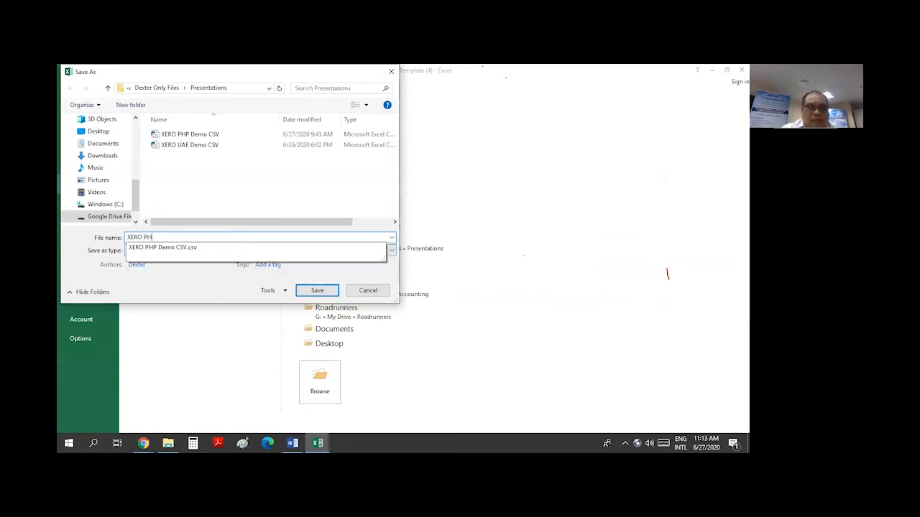
{"action": "type", "text": "P Import Statement Jun 20"}
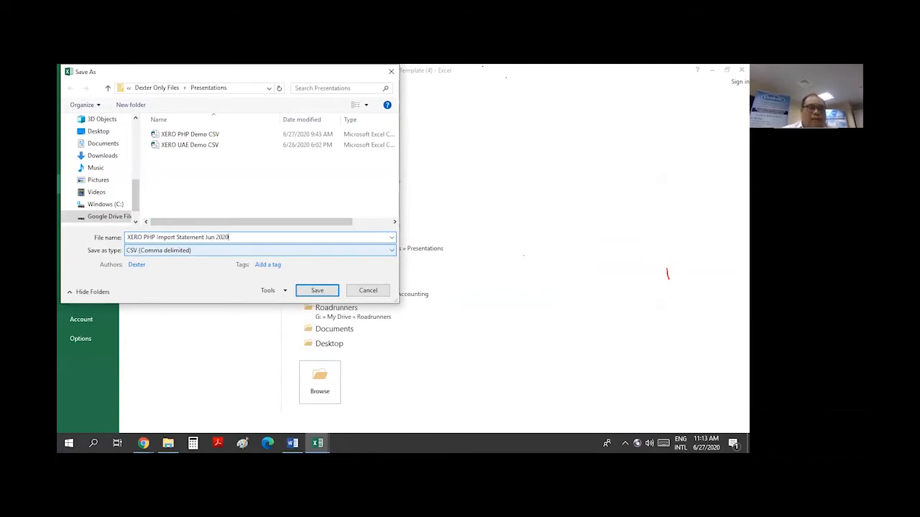
{"action": "type", "text": "20"}
{"action": "left_click", "coordinate": [321, 291]}
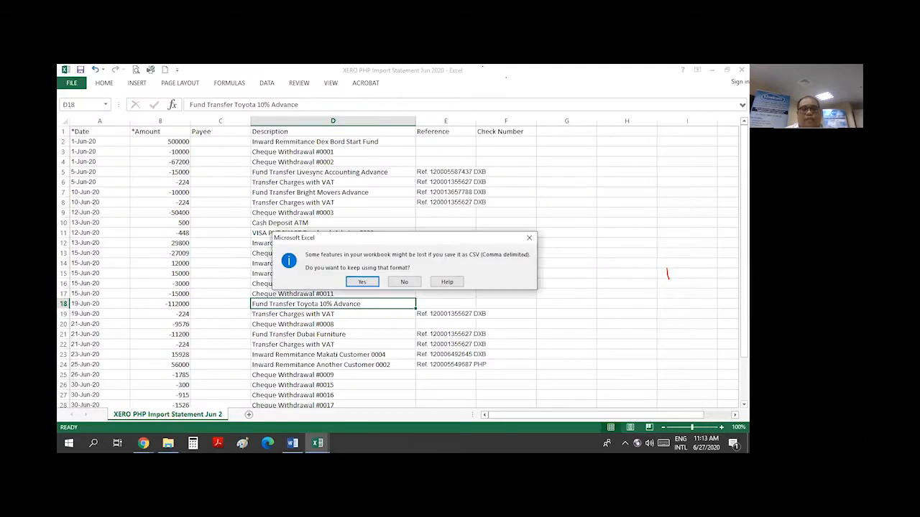
{"action": "left_click", "coordinate": [361, 283]}
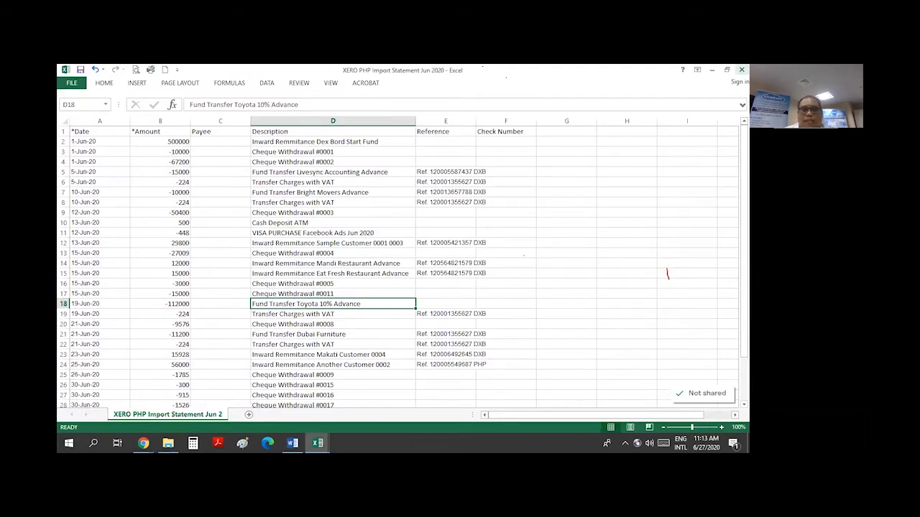
Close the workbook, saving changes and keeping the CSV format
{"action": "left_click", "coordinate": [741, 70]}
{"action": "left_click", "coordinate": [359, 266]}
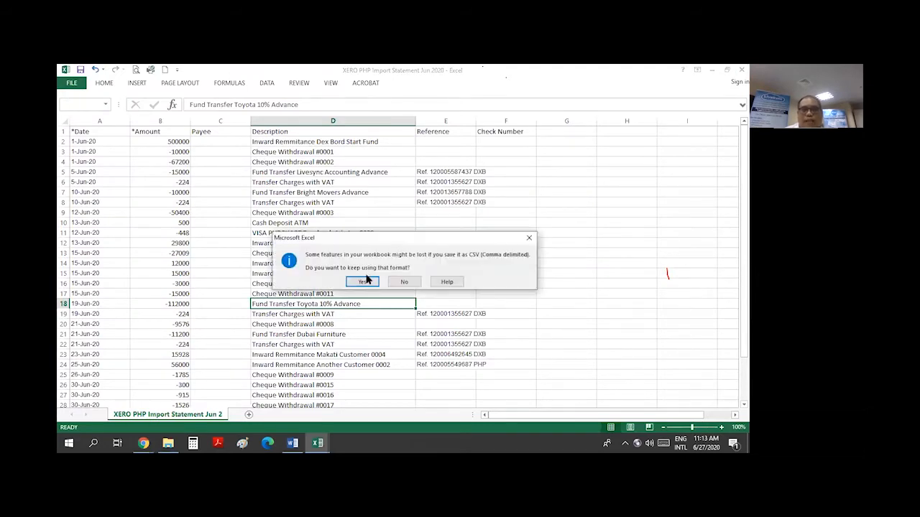
{"action": "left_click", "coordinate": [366, 281]}
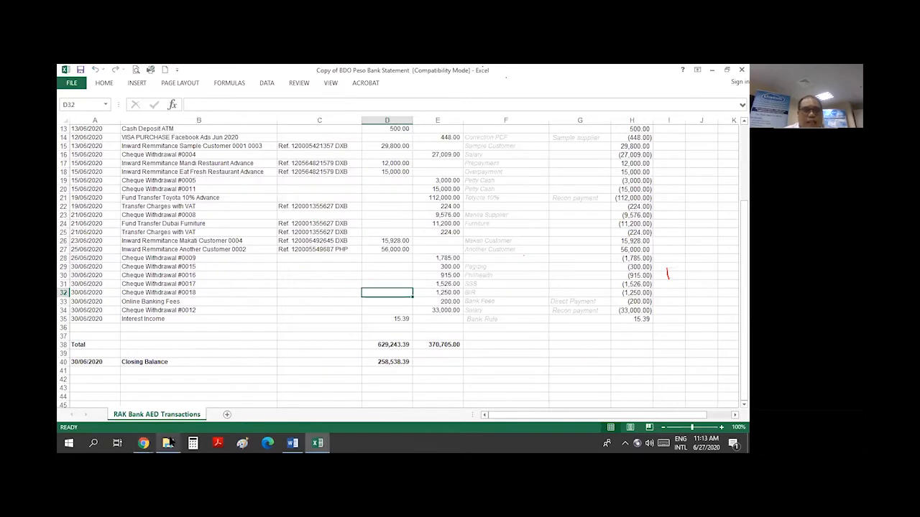
Reopen the 'XERO PHP Import Statement Jun 2020' CSV from the file browser
{"action": "left_click", "coordinate": [170, 441]}
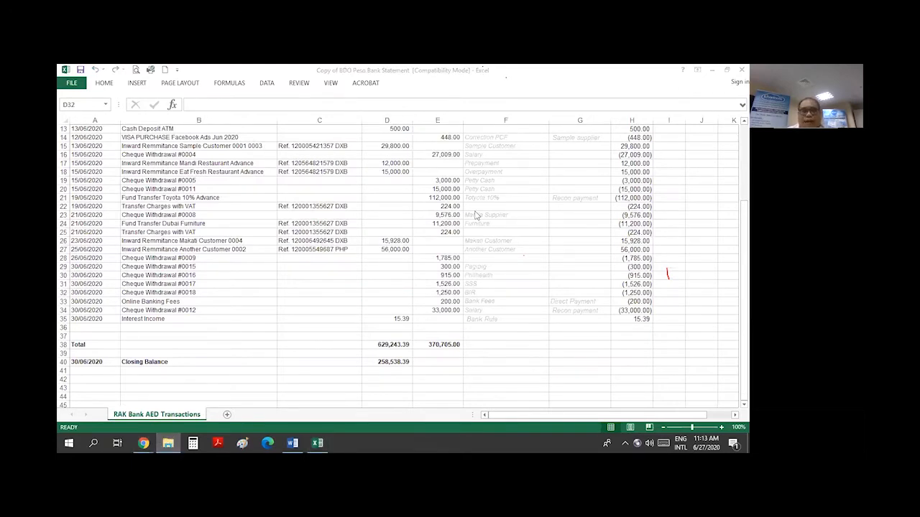
{"action": "scroll", "coordinate": [422, 278], "scroll_direction": "down", "scroll_amount": 3}
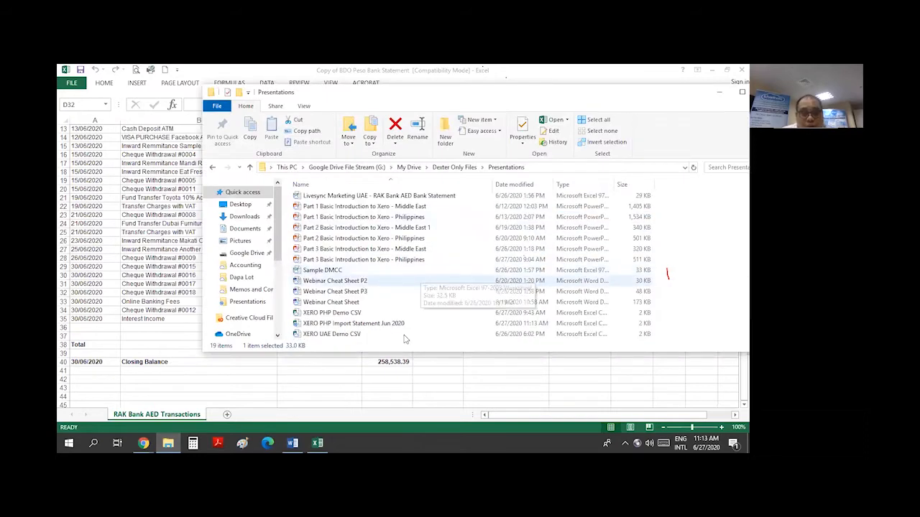
{"action": "double_click", "coordinate": [362, 325]}
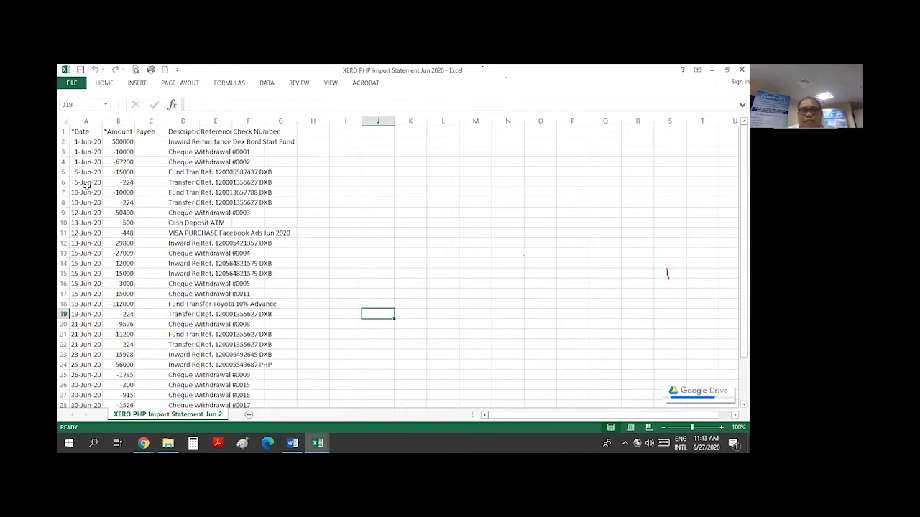
Auto-fit every column of the worksheet and resave it as CSV
{"action": "left_click", "coordinate": [63, 121]}
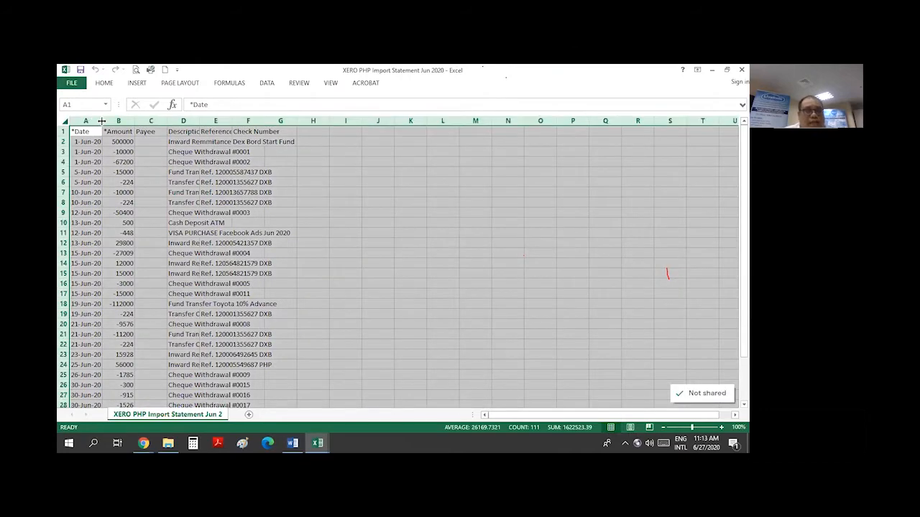
{"action": "double_click", "coordinate": [102, 121]}
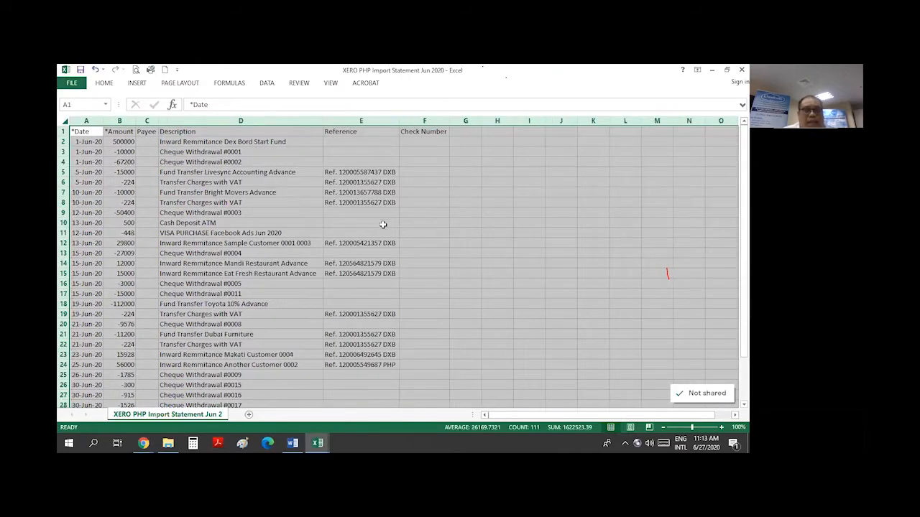
{"action": "left_click", "coordinate": [381, 222]}
{"action": "scroll", "coordinate": [291, 245], "scroll_direction": "down", "scroll_amount": 1}
{"action": "scroll", "coordinate": [324, 279], "scroll_direction": "down", "scroll_amount": 8}
{"action": "scroll", "coordinate": [324, 286], "scroll_direction": "up", "scroll_amount": 9}
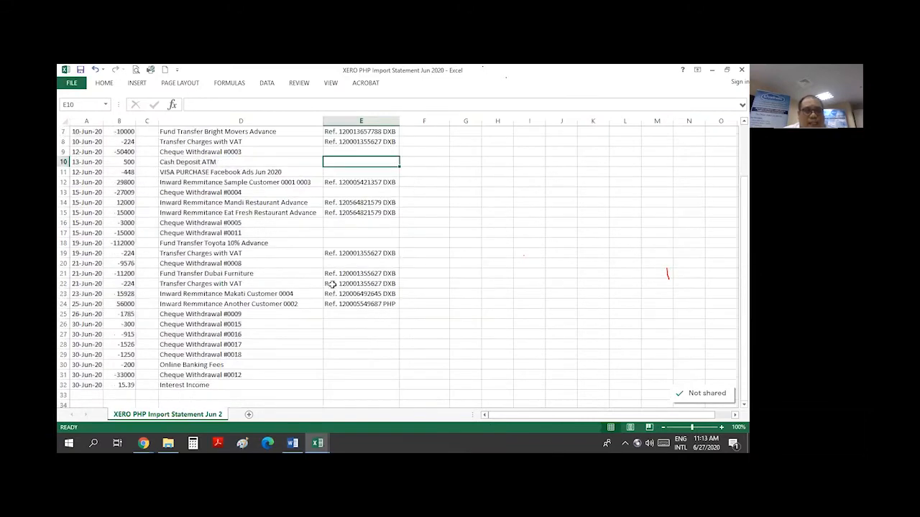
{"action": "left_click", "coordinate": [81, 70]}
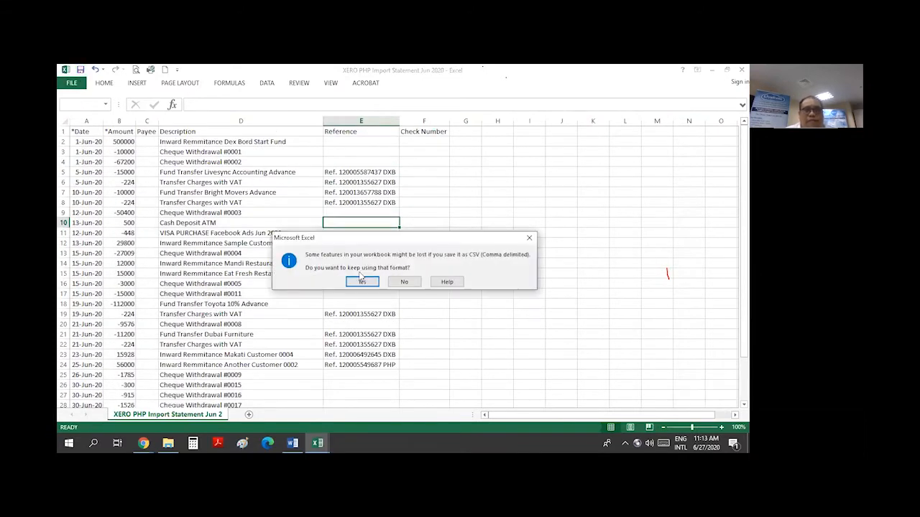
{"action": "left_click", "coordinate": [360, 282]}
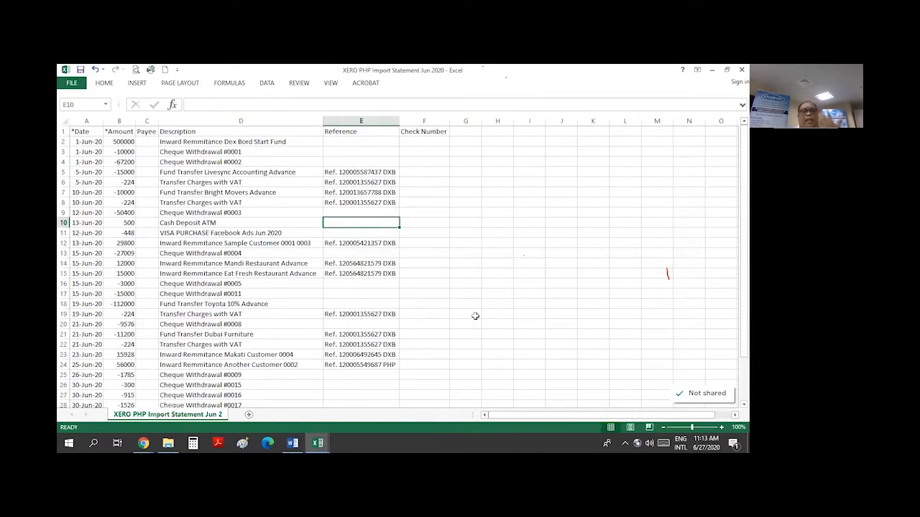
Compare the import file against the BDO Peso statement, checking cell E15's reference value
{"action": "left_click", "coordinate": [500, 292]}
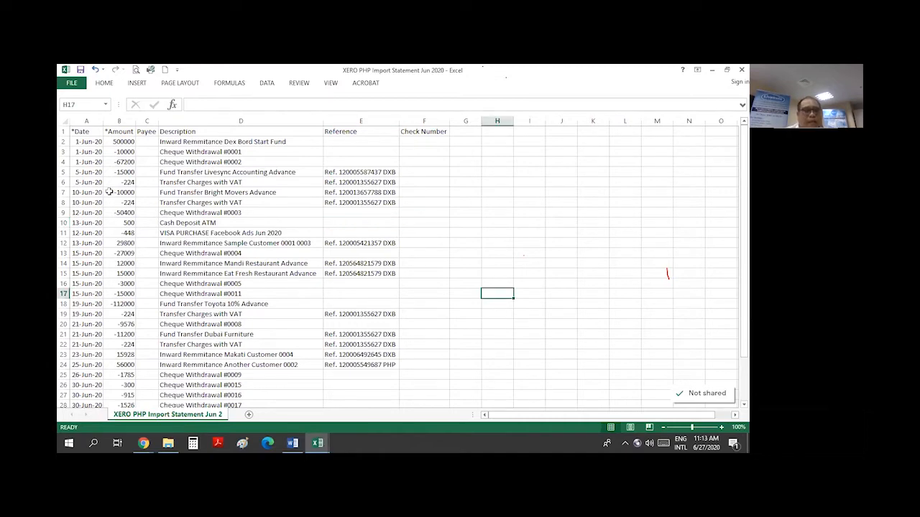
{"action": "left_click", "coordinate": [319, 442]}
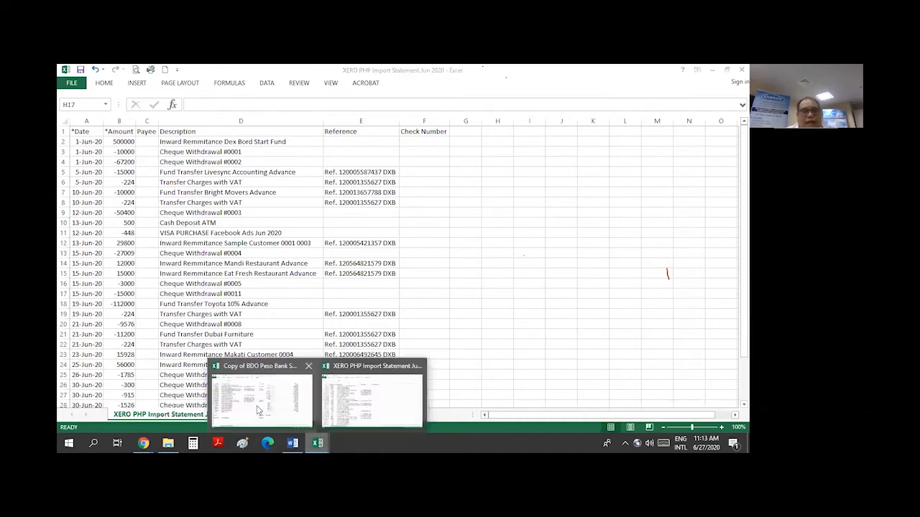
{"action": "left_click", "coordinate": [215, 388]}
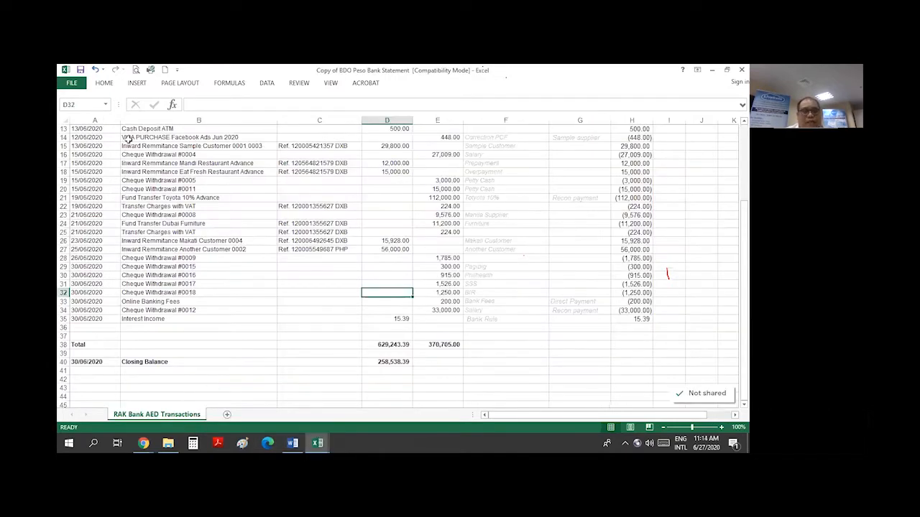
{"action": "left_click", "coordinate": [317, 442]}
{"action": "left_click", "coordinate": [373, 410]}
{"action": "left_click", "coordinate": [352, 273]}
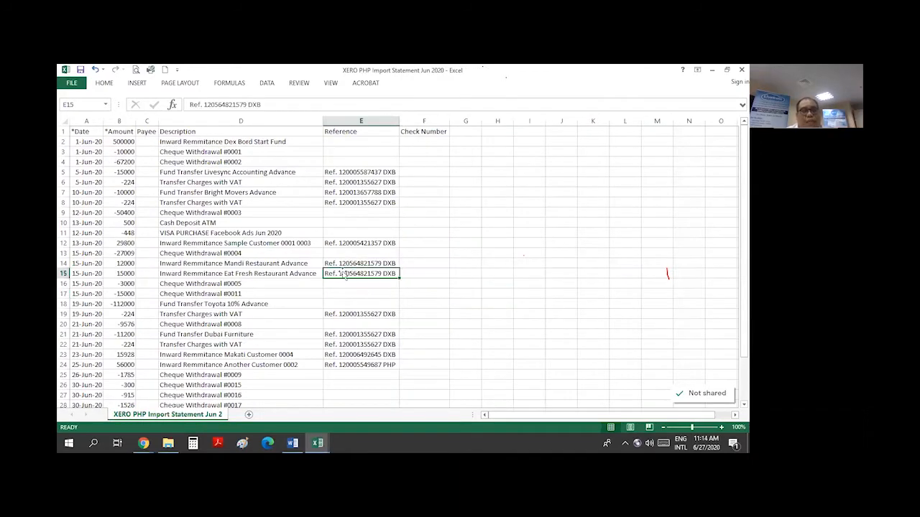
Close the CSV in CSV format and bring up the bank reconciliation slide deck
{"action": "left_click", "coordinate": [741, 70]}
{"action": "left_click", "coordinate": [359, 265]}
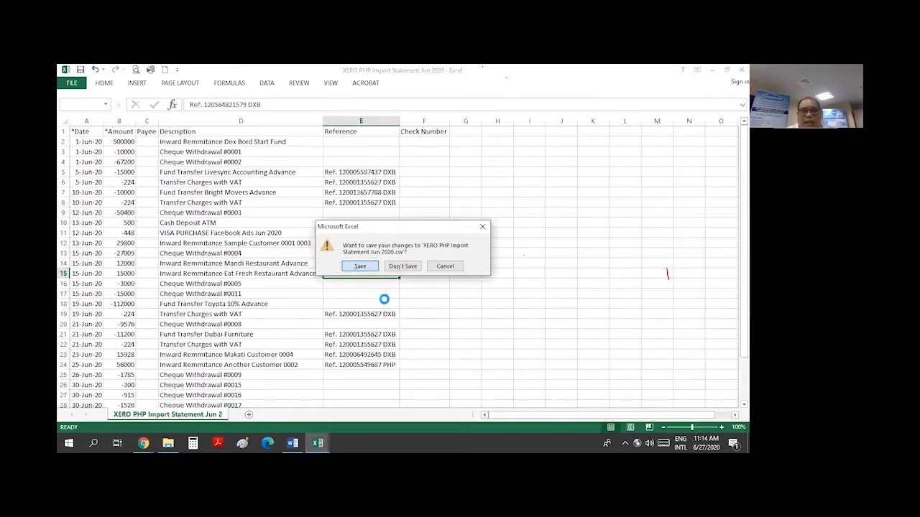
{"action": "left_click", "coordinate": [369, 285]}
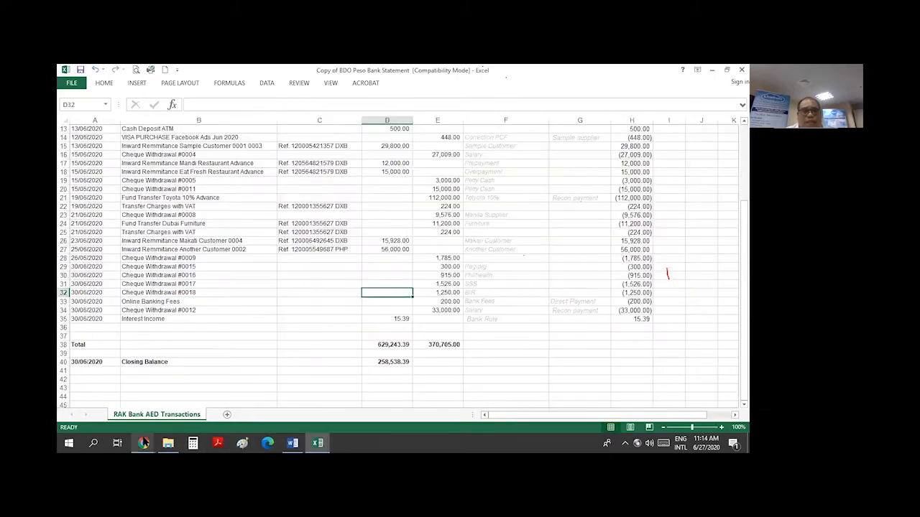
{"action": "mouse_move", "coordinate": [144, 443]}
{"action": "left_click", "coordinate": [130, 413]}
{"action": "left_click", "coordinate": [311, 71]}
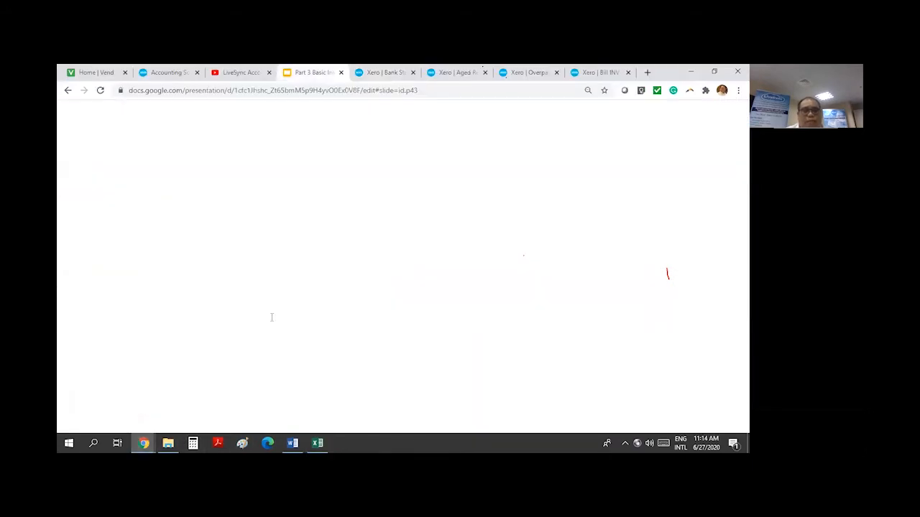
Highlight 'Importing the CSV' on the slide, then return to Xero's statement import page
{"action": "left_click_drag", "start_coordinate": [314, 247], "coordinate": [395, 248]}
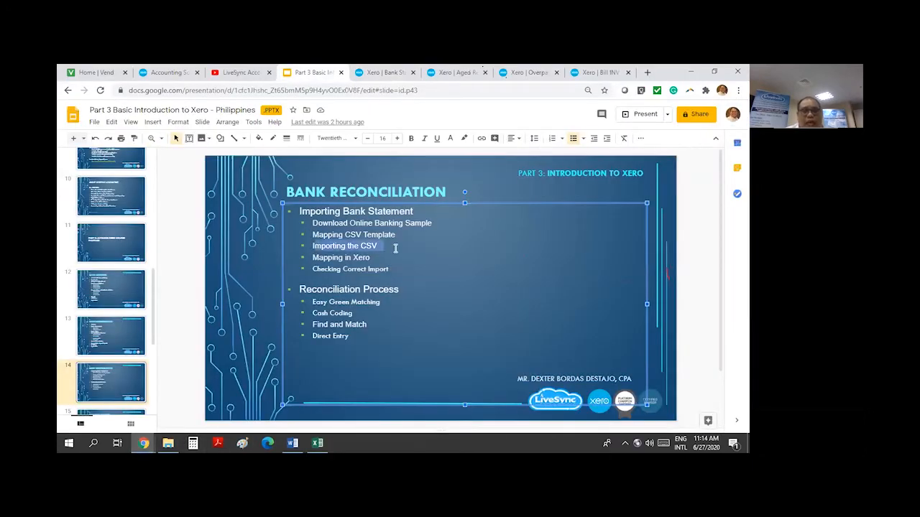
{"action": "left_click", "coordinate": [385, 72]}
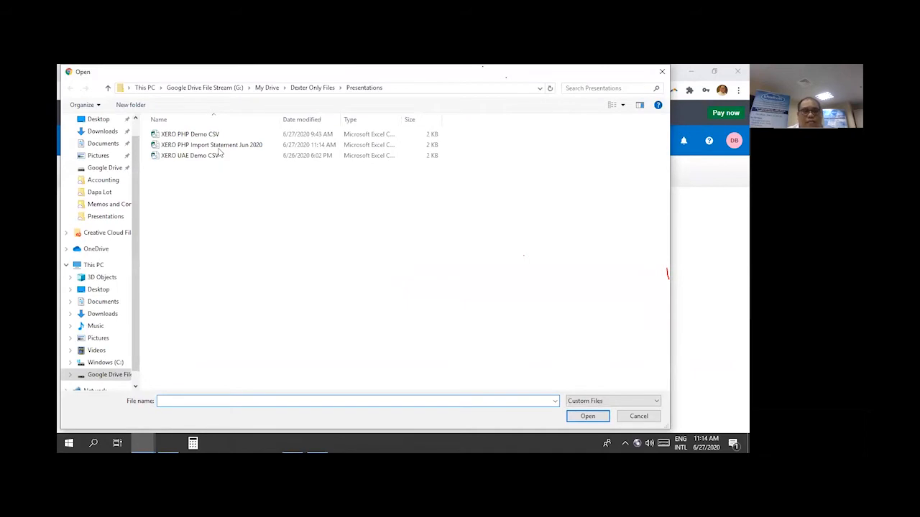
Upload 'XERO PHP Import Statement Jun 2020' CSV to the Banco De Oro Peso account
{"action": "left_click", "coordinate": [220, 146]}
{"action": "left_click", "coordinate": [588, 416]}
{"action": "left_click", "coordinate": [293, 316]}
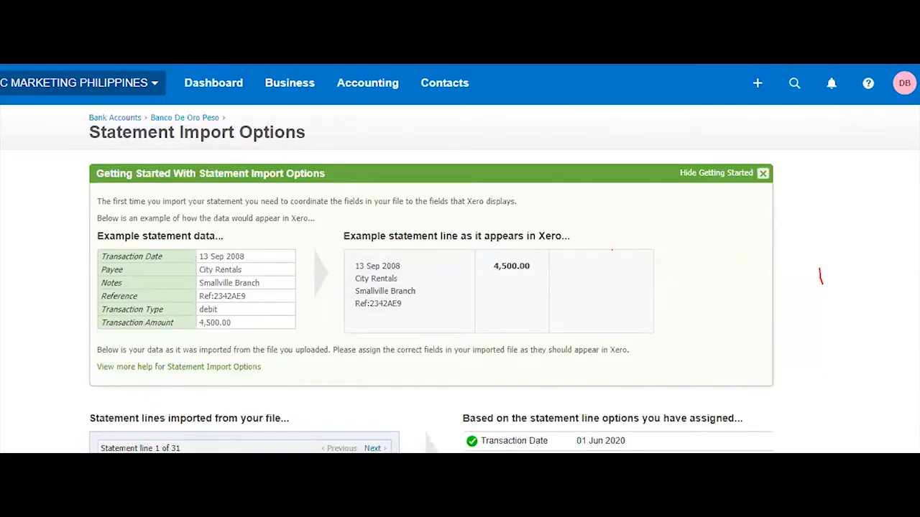
Compare the import options with the CSV's header, Amount and Payee columns in Excel
{"action": "scroll", "coordinate": [906, 327], "scroll_direction": "down", "scroll_amount": 3}
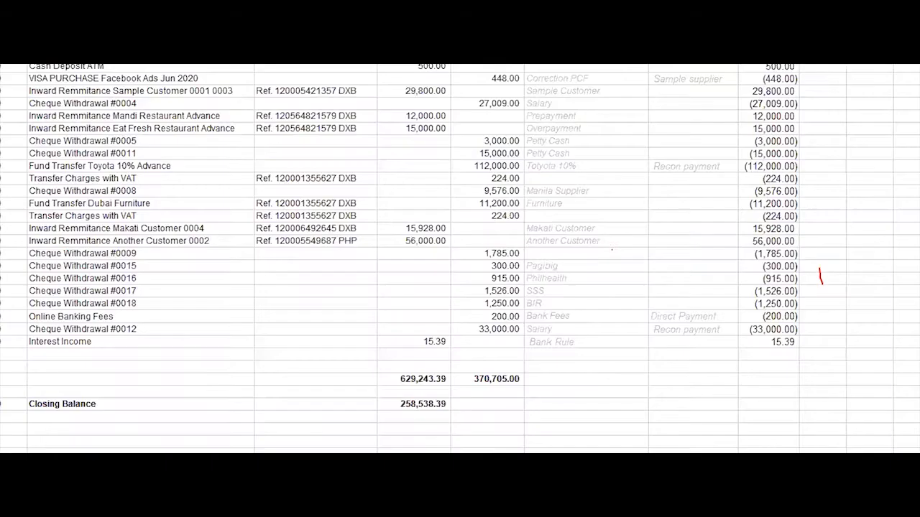
{"action": "left_click", "coordinate": [439, 300]}
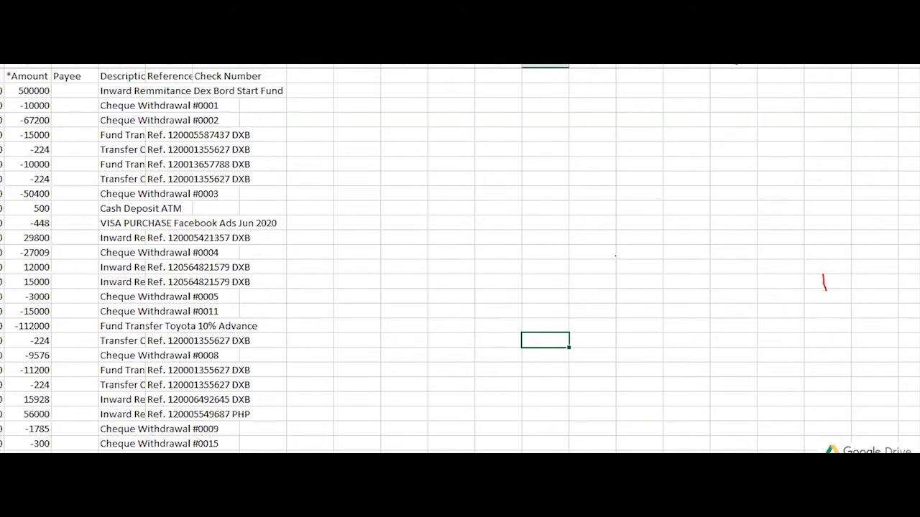
{"action": "left_click", "coordinate": [2, 78]}
{"action": "left_click", "coordinate": [1, 66]}
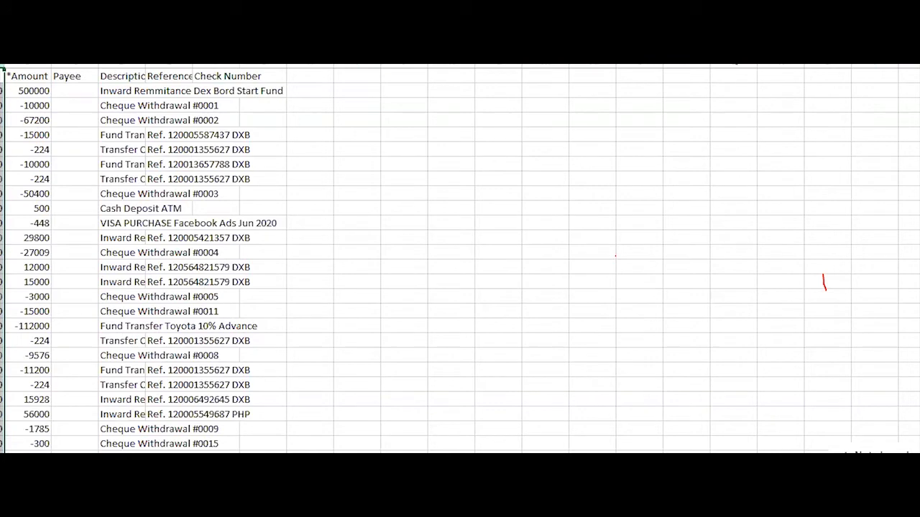
{"action": "left_click", "coordinate": [27, 65]}
{"action": "left_click", "coordinate": [75, 65]}
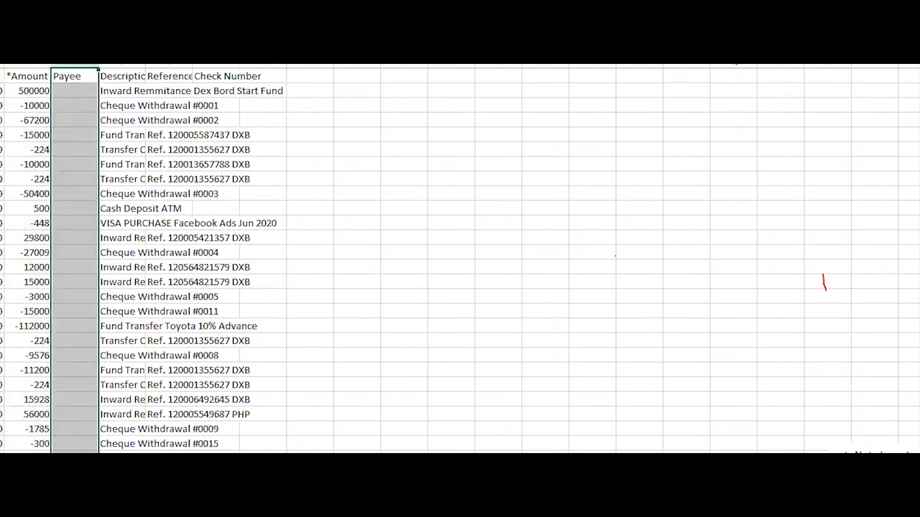
{"action": "key", "text": "alt+Tab"}
{"action": "key", "text": "alt+Tab"}
{"action": "key", "text": "alt+Tab"}
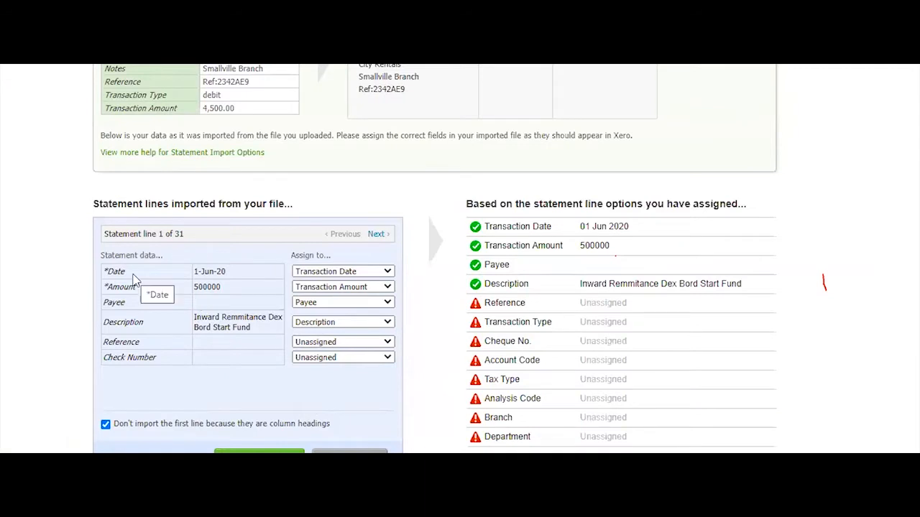
Keep Date, Amount, Payee and Description mapped to Transaction Date, Transaction Amount, Payee and Description
{"action": "left_click", "coordinate": [388, 271]}
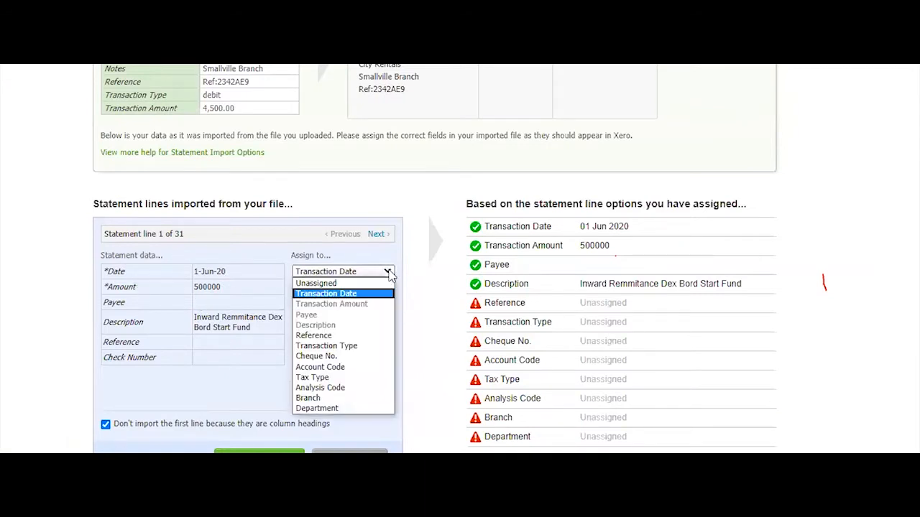
{"action": "left_click", "coordinate": [370, 294]}
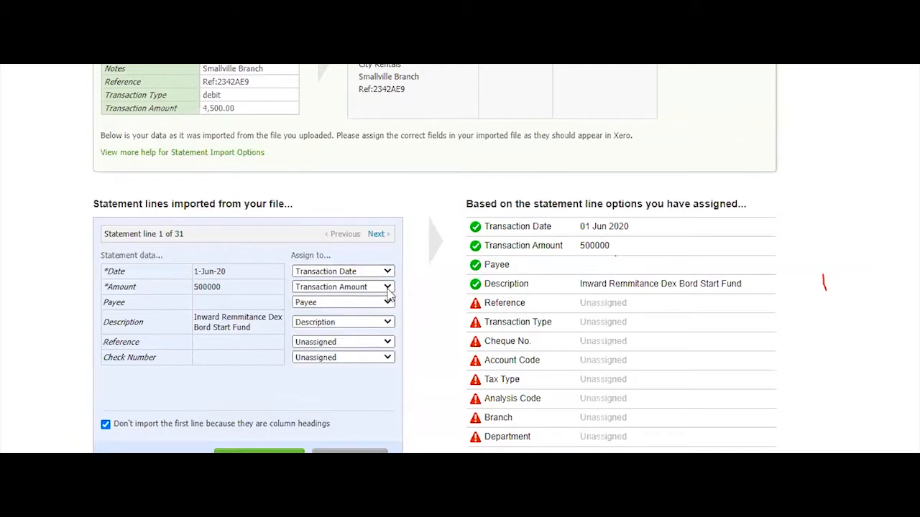
{"action": "left_click", "coordinate": [388, 288]}
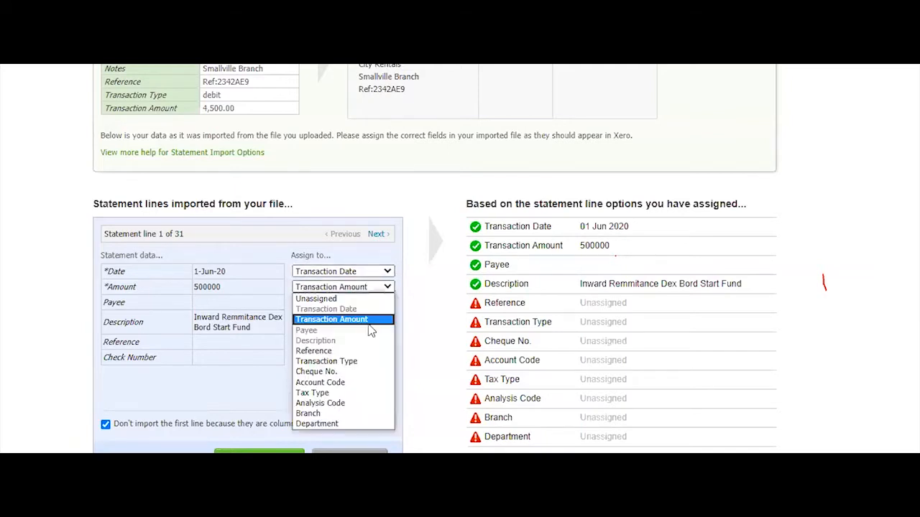
{"action": "left_click", "coordinate": [373, 325]}
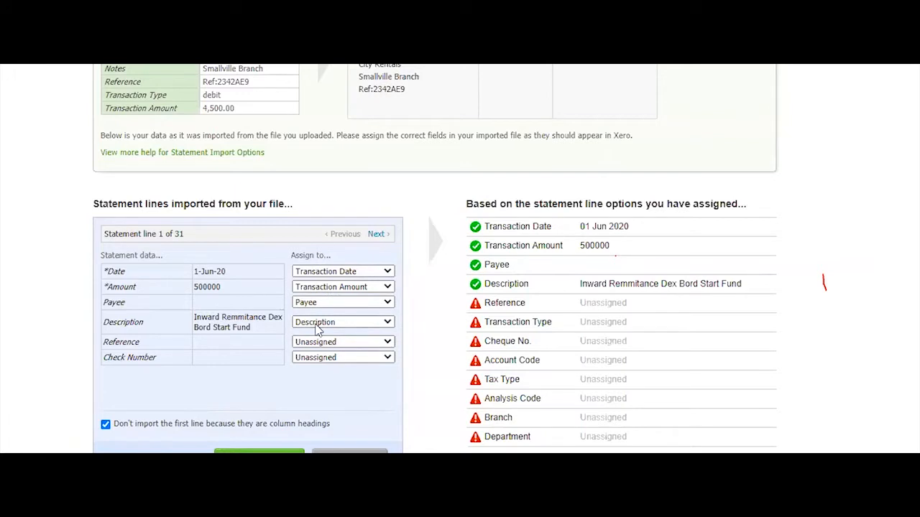
{"action": "left_click", "coordinate": [388, 303]}
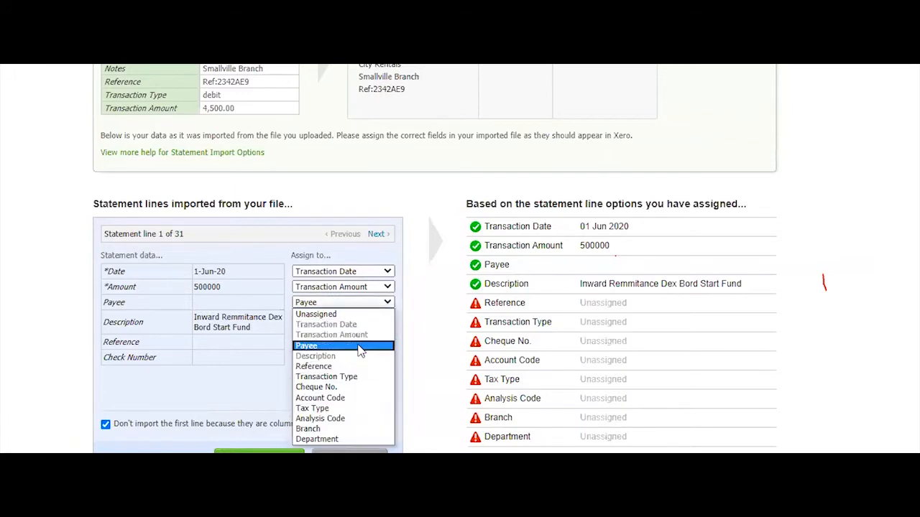
{"action": "left_click", "coordinate": [360, 347]}
{"action": "left_click", "coordinate": [388, 323]}
{"action": "left_click", "coordinate": [338, 376]}
Map the Reference column to Reference and Check Number to Cheque No
{"action": "left_click", "coordinate": [388, 342]}
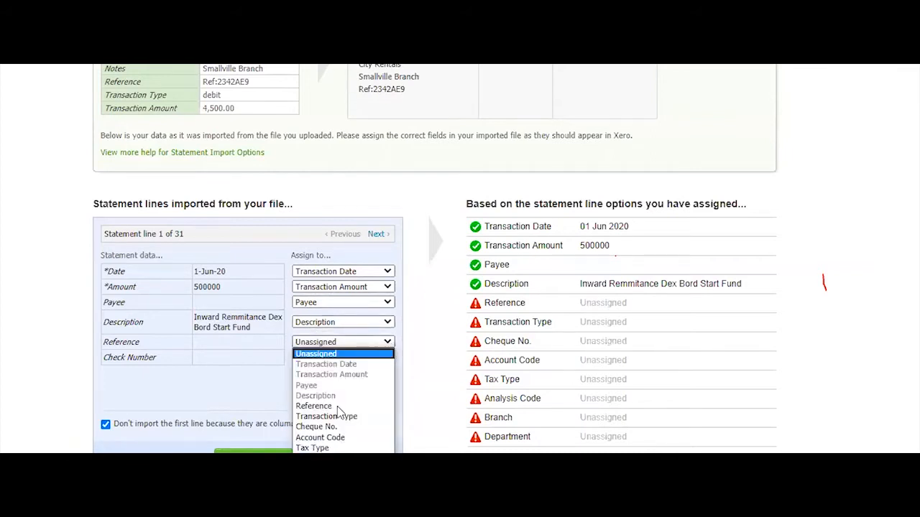
{"action": "left_click", "coordinate": [338, 406]}
{"action": "left_click", "coordinate": [363, 357]}
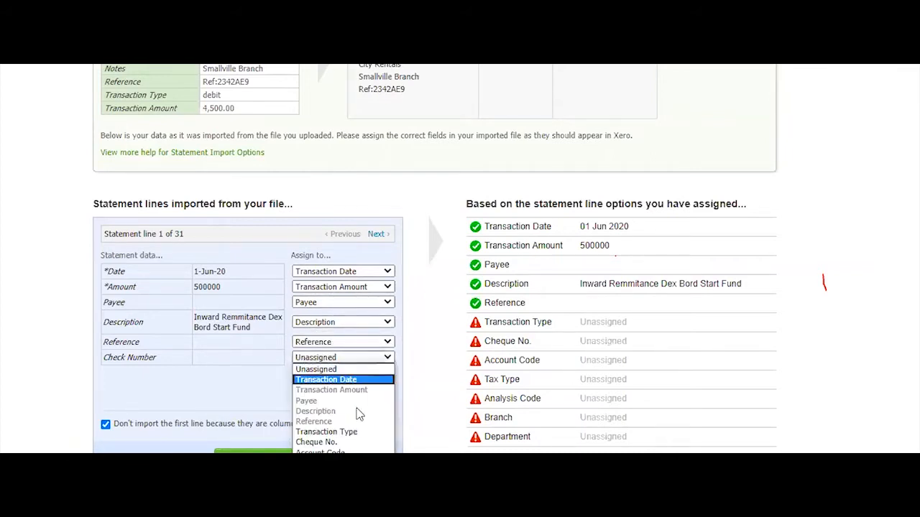
{"action": "left_click", "coordinate": [345, 442]}
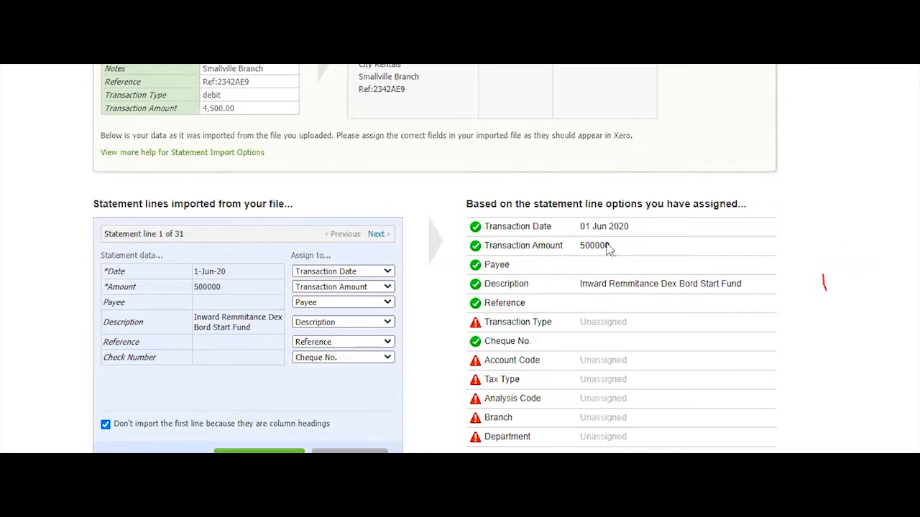
In the Excel import file, select the first statement row showing 500000
{"action": "left_click", "coordinate": [317, 513]}
{"action": "left_click", "coordinate": [391, 449]}
{"action": "left_click", "coordinate": [310, 193]}
{"action": "left_click", "coordinate": [1, 90]}
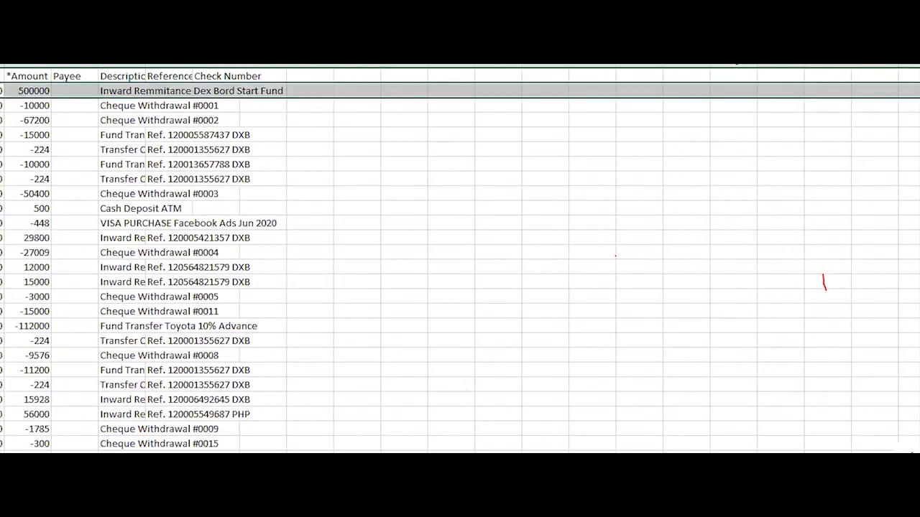
Return to Xero's import options and scroll to the statement line preview
{"action": "left_click", "coordinate": [48, 513]}
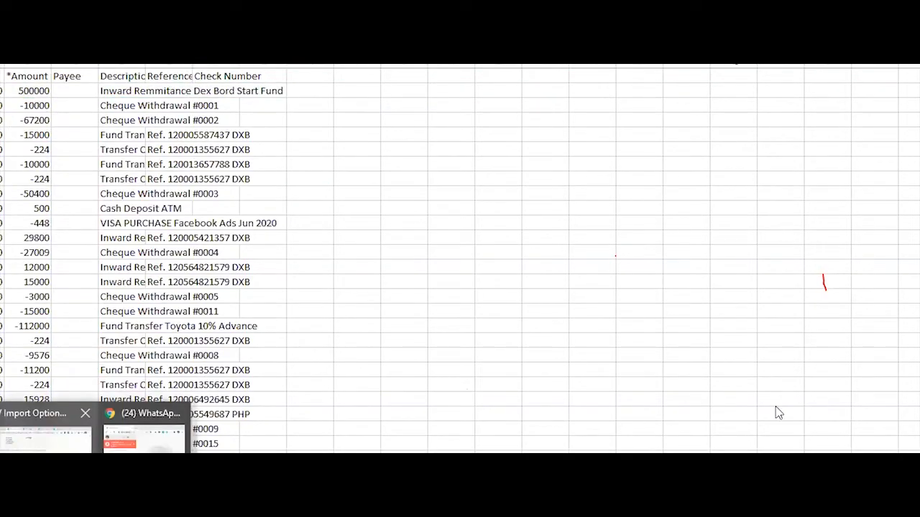
{"action": "left_click", "coordinate": [45, 435]}
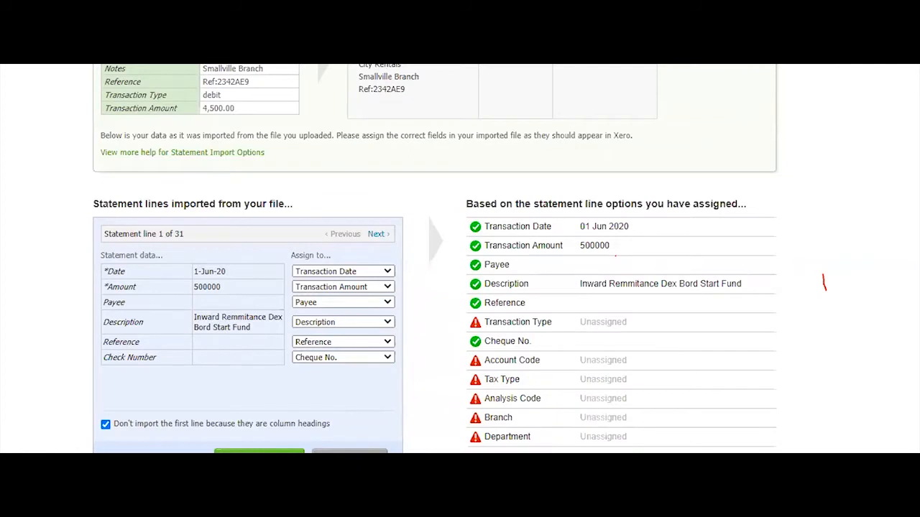
{"action": "scroll", "coordinate": [790, 406], "scroll_direction": "down", "scroll_amount": 2}
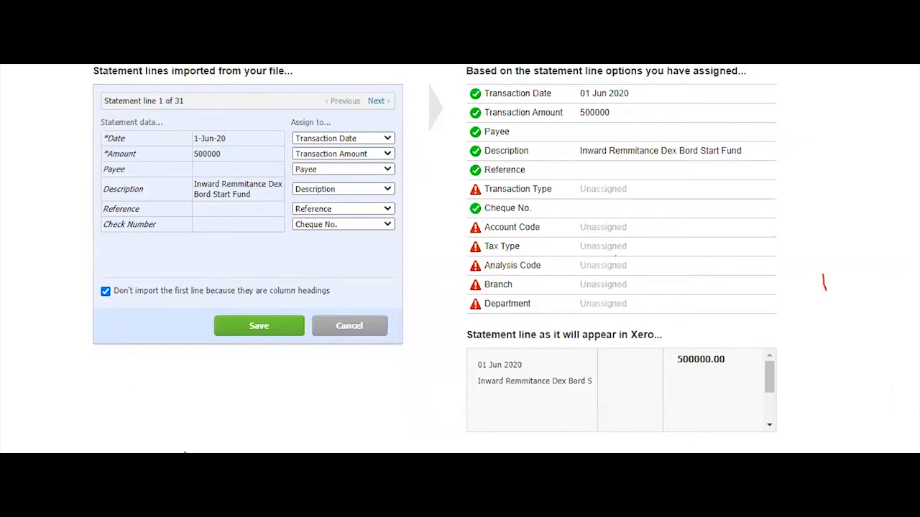
Check the spreadsheet's header row in Excel, then go back to the Xero import page
{"action": "mouse_move", "coordinate": [317, 444]}
{"action": "left_click", "coordinate": [396, 435]}
{"action": "left_click", "coordinate": [63, 132]}
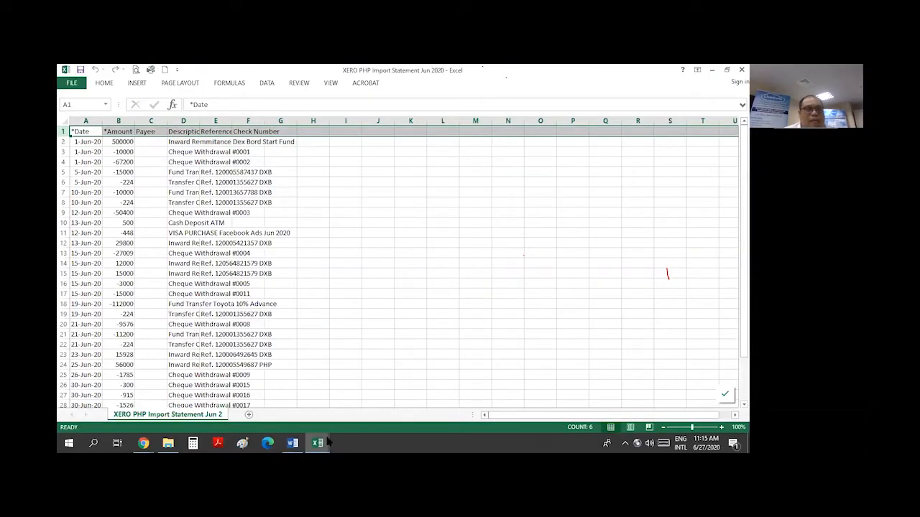
{"action": "mouse_move", "coordinate": [144, 444]}
{"action": "left_click", "coordinate": [139, 412]}
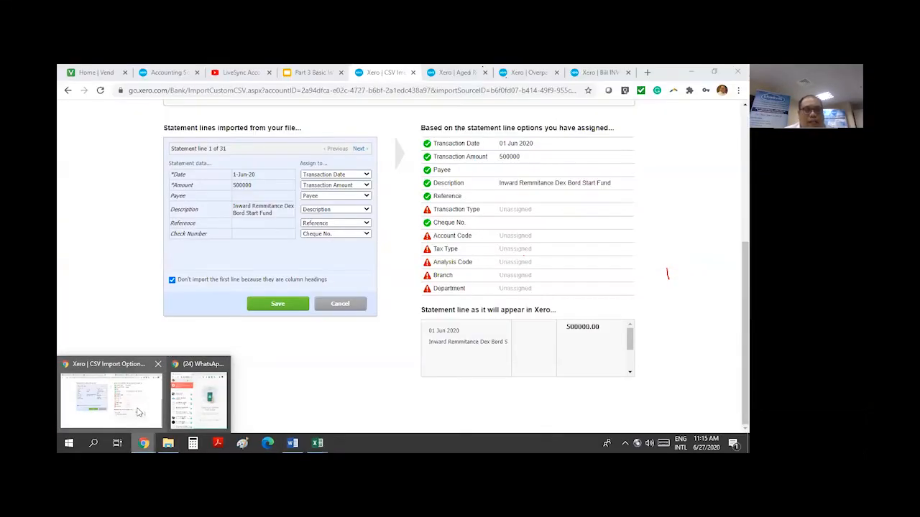
Save the mapping to import all 31 lines, then scroll through the lines awaiting reconciliation
{"action": "left_click", "coordinate": [298, 304]}
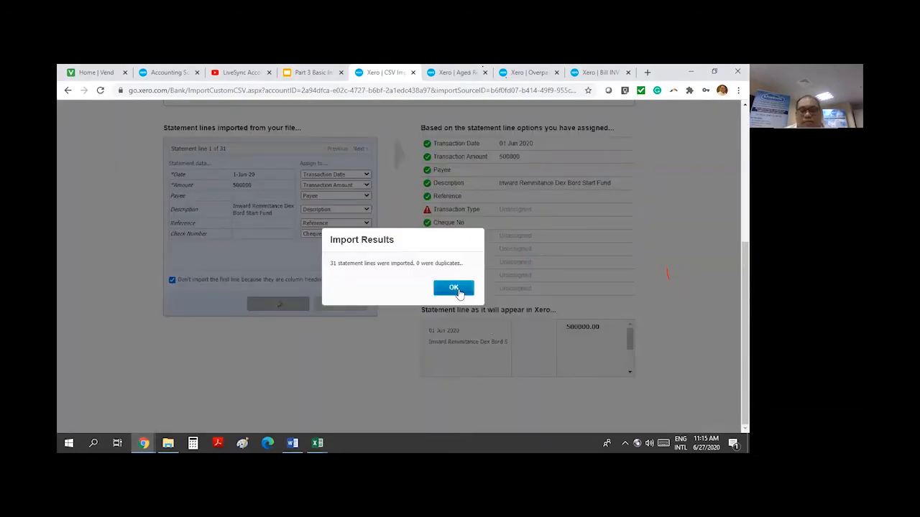
{"action": "left_click", "coordinate": [454, 288]}
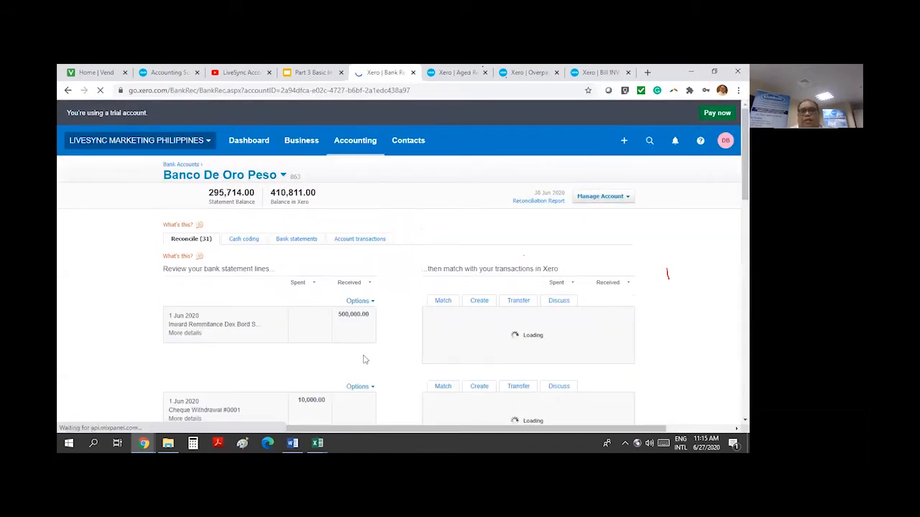
{"action": "scroll", "coordinate": [888, 428], "scroll_direction": "down", "scroll_amount": 3}
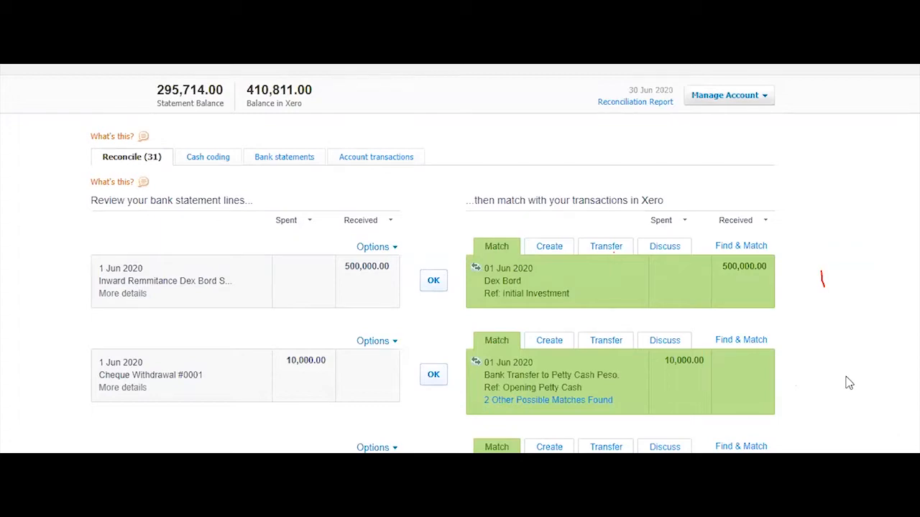
{"action": "scroll", "coordinate": [849, 383], "scroll_direction": "down", "scroll_amount": 5}
{"action": "scroll", "coordinate": [849, 383], "scroll_direction": "up", "scroll_amount": 5}
{"action": "scroll", "coordinate": [798, 314], "scroll_direction": "down", "scroll_amount": 5}
{"action": "scroll", "coordinate": [737, 353], "scroll_direction": "up", "scroll_amount": 6}
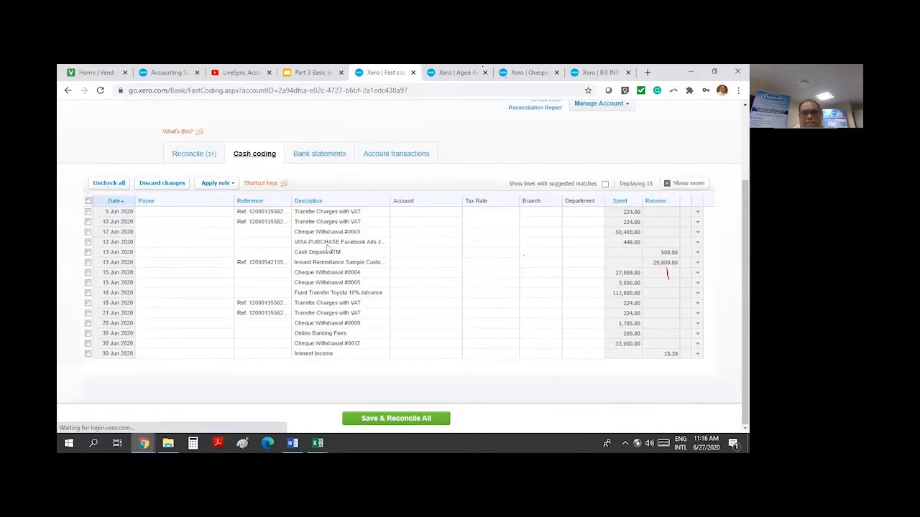
Open Bank statements and scroll through the imported Unreconciled lines
{"action": "left_click", "coordinate": [319, 154]}
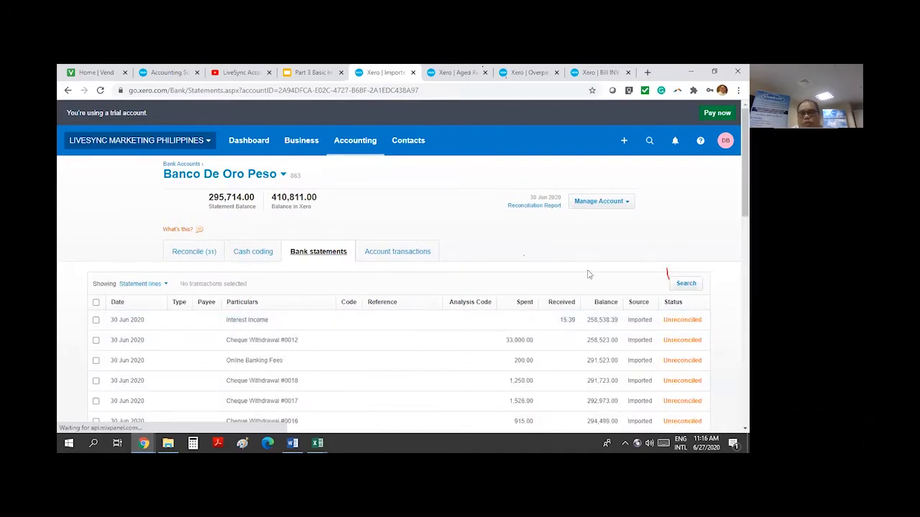
{"action": "scroll", "coordinate": [529, 277], "scroll_direction": "down", "scroll_amount": 5}
{"action": "scroll", "coordinate": [665, 246], "scroll_direction": "up", "scroll_amount": 4}
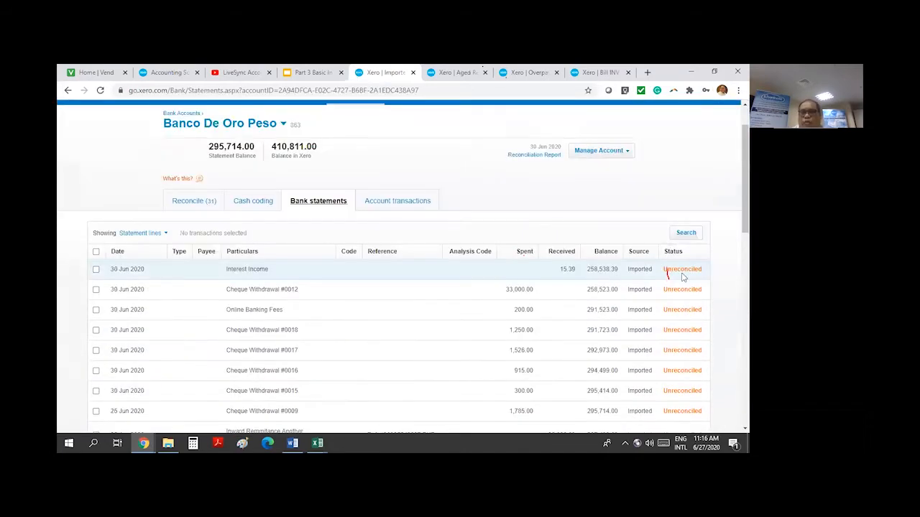
{"action": "scroll", "coordinate": [683, 277], "scroll_direction": "down", "scroll_amount": 8}
{"action": "scroll", "coordinate": [672, 280], "scroll_direction": "up", "scroll_amount": 10}
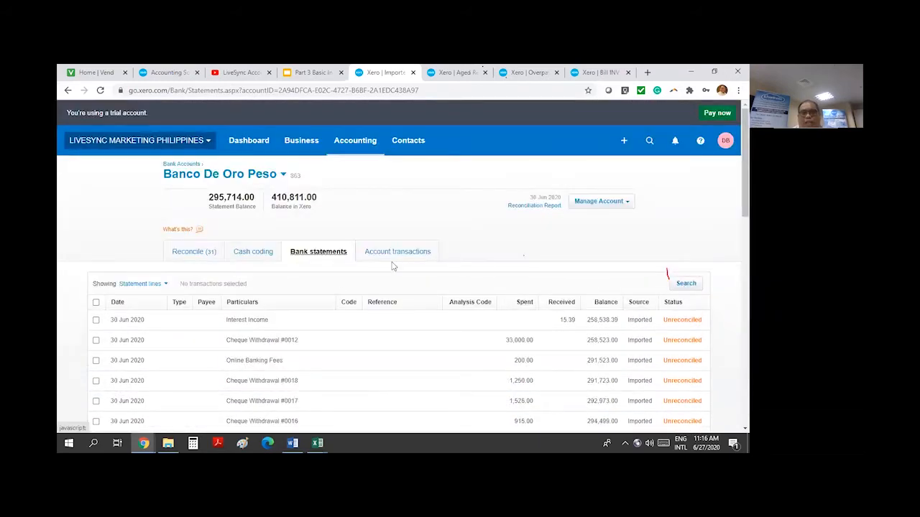
Look over the Account transactions list, return to Bank statements, then switch to the slides
{"action": "left_click", "coordinate": [400, 257]}
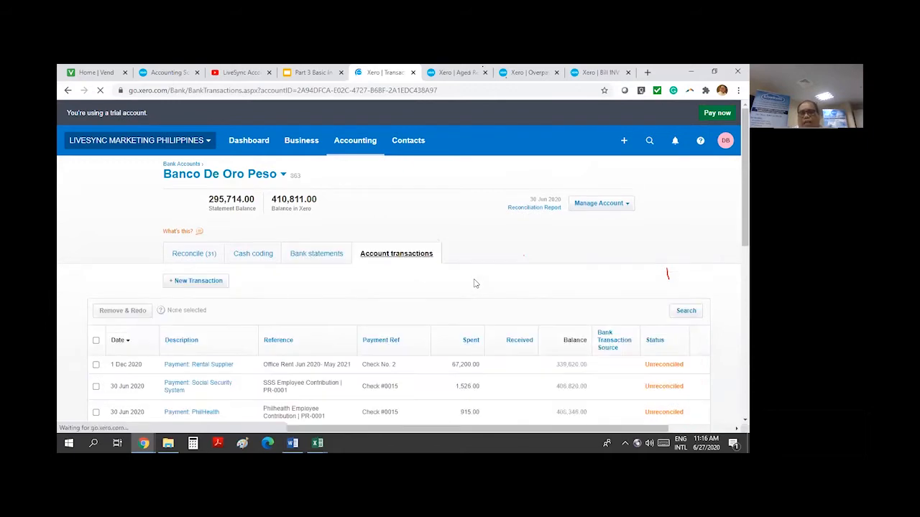
{"action": "scroll", "coordinate": [532, 278], "scroll_direction": "down", "scroll_amount": 4}
{"action": "scroll", "coordinate": [532, 278], "scroll_direction": "down", "scroll_amount": 3}
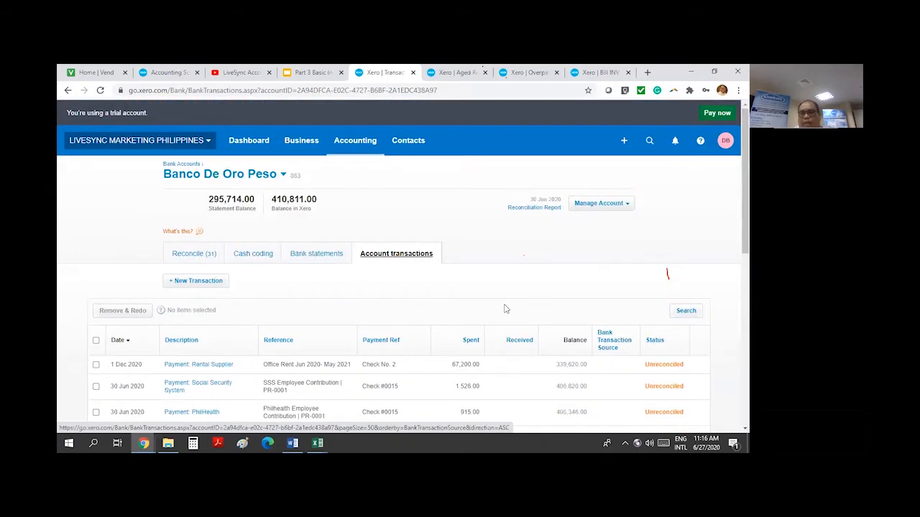
{"action": "left_click", "coordinate": [317, 256]}
{"action": "left_click", "coordinate": [314, 73]}
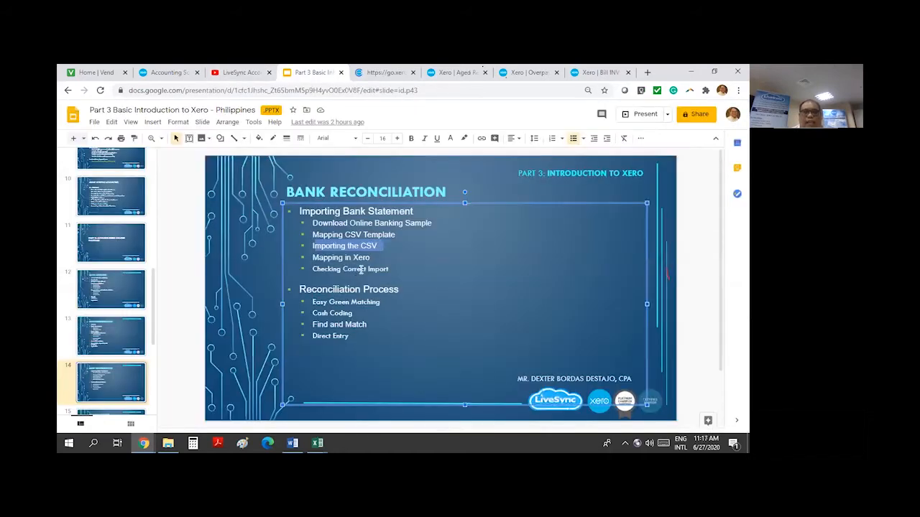
Highlight 'Checking Correct Import' on the Bank Reconciliation slide, then return to Xero
{"action": "left_click", "coordinate": [317, 259]}
{"action": "left_click_drag", "start_coordinate": [314, 269], "coordinate": [406, 269]}
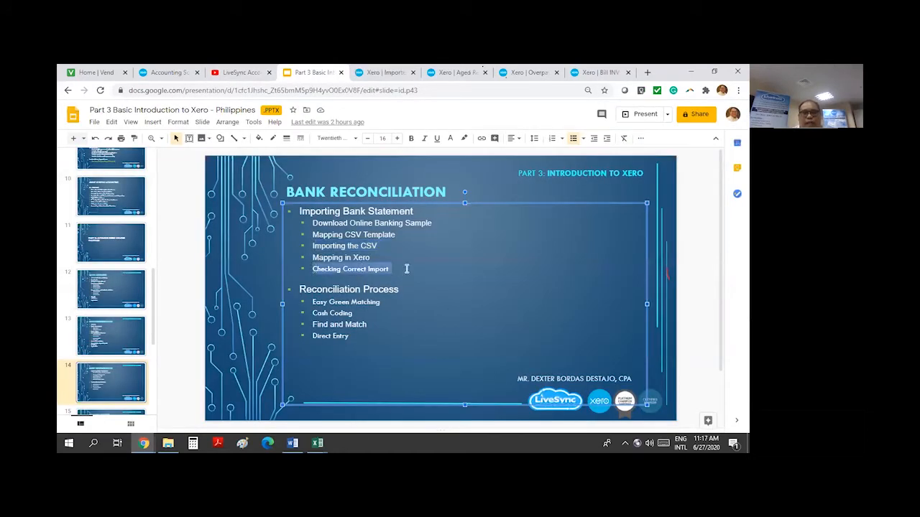
{"action": "left_click", "coordinate": [393, 75]}
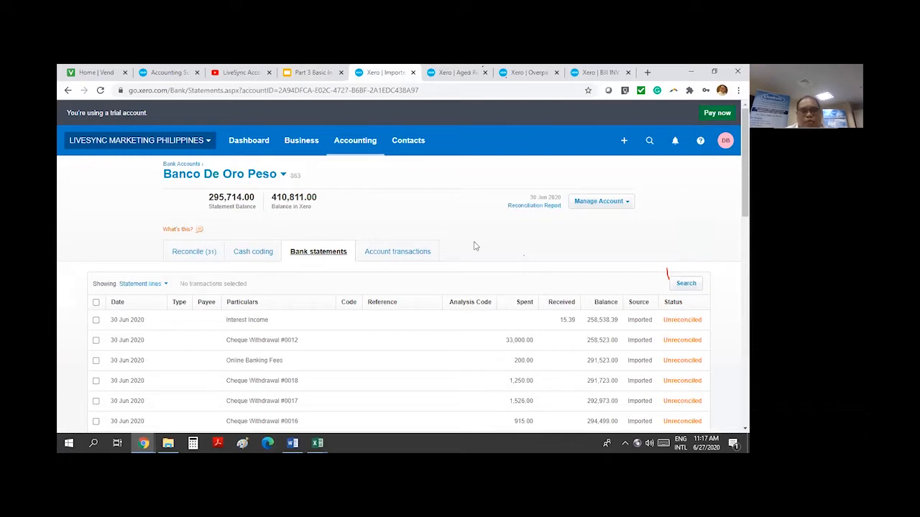
Scroll through the 31 Unreconciled lines, noting statement balance 295,714.00 versus 410,811.00 in Xero
{"action": "scroll", "coordinate": [474, 248], "scroll_direction": "down", "scroll_amount": 5}
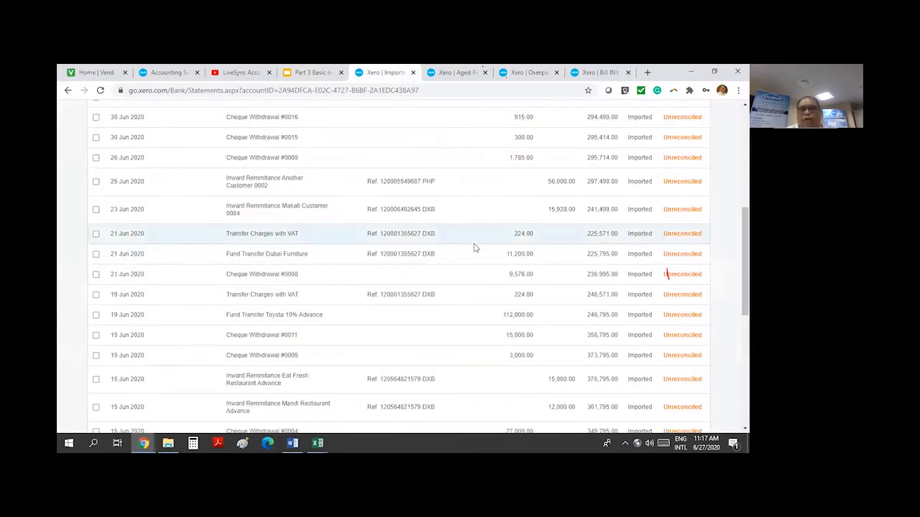
{"action": "scroll", "coordinate": [474, 250], "scroll_direction": "down", "scroll_amount": 5}
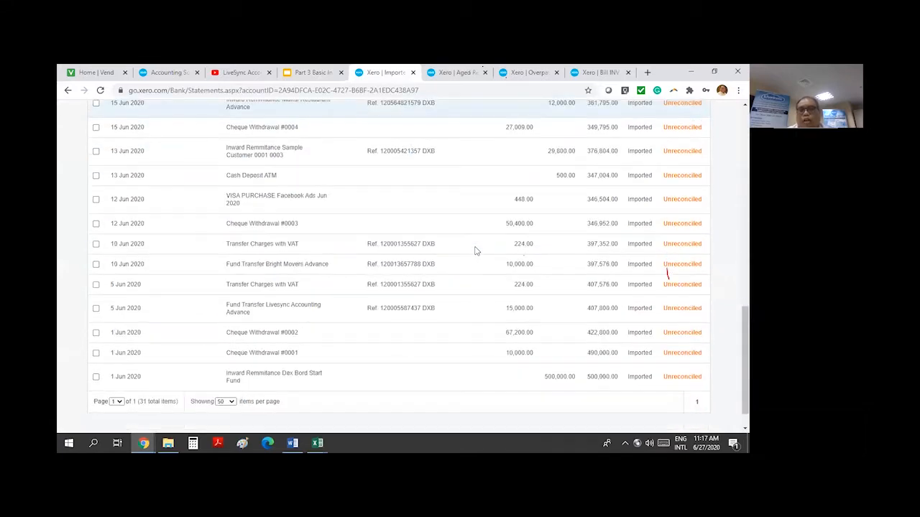
{"action": "scroll", "coordinate": [475, 252], "scroll_direction": "up", "scroll_amount": 10}
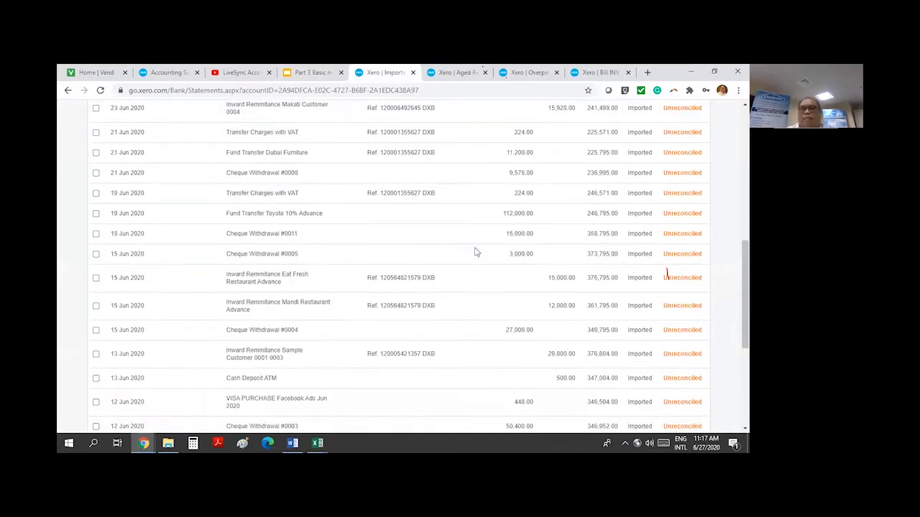
{"action": "scroll", "coordinate": [474, 255], "scroll_direction": "down", "scroll_amount": 2}
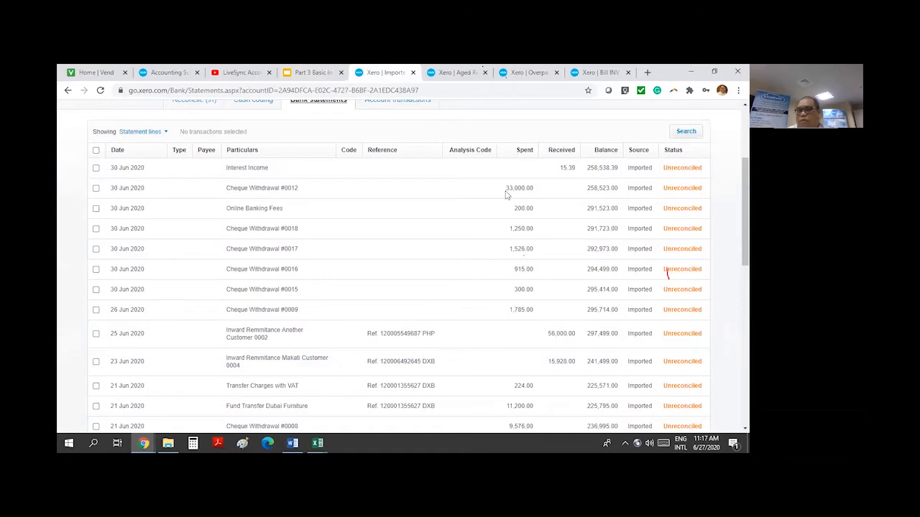
{"action": "scroll", "coordinate": [524, 199], "scroll_direction": "down", "scroll_amount": 5}
{"action": "scroll", "coordinate": [524, 199], "scroll_direction": "up", "scroll_amount": 4}
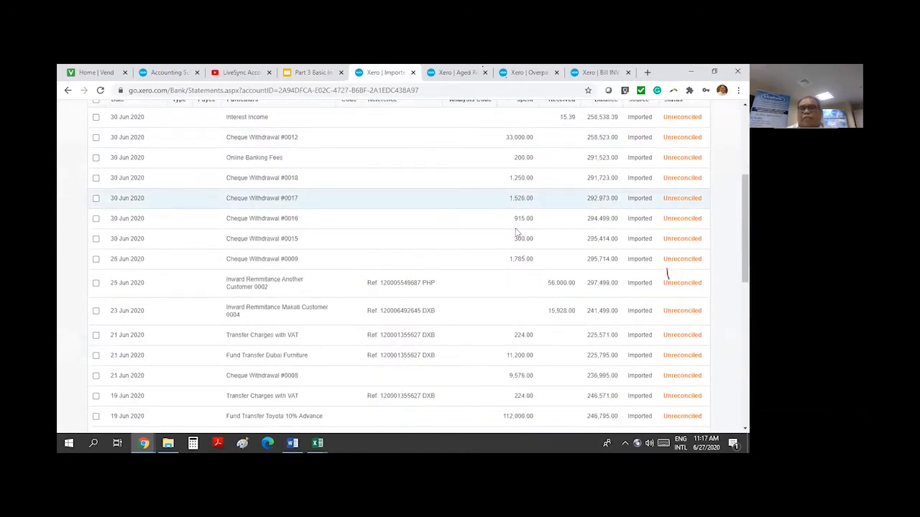
{"action": "scroll", "coordinate": [510, 223], "scroll_direction": "up", "scroll_amount": 2}
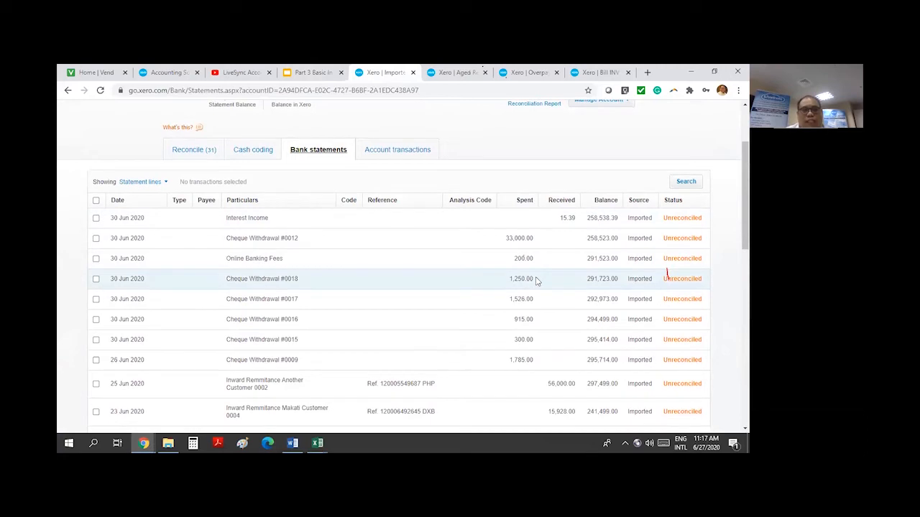
{"action": "scroll", "coordinate": [536, 280], "scroll_direction": "down", "scroll_amount": 10}
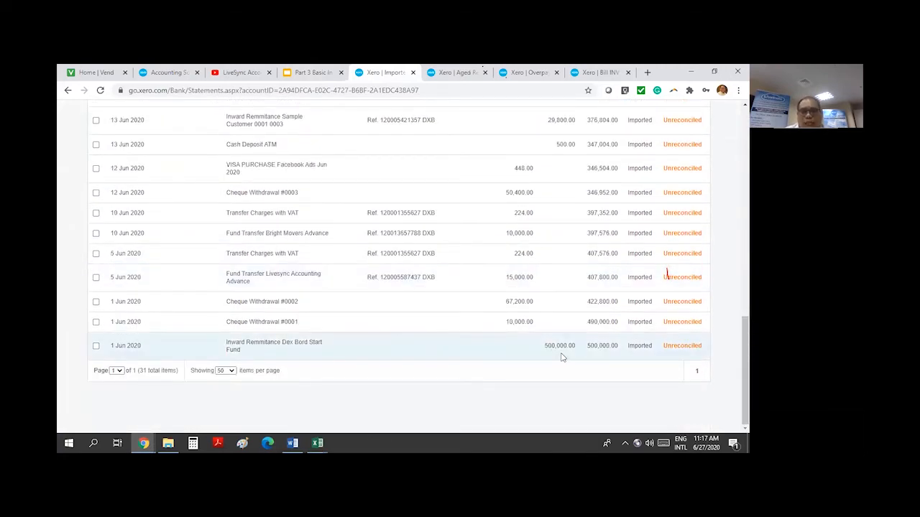
{"action": "scroll", "coordinate": [564, 357], "scroll_direction": "up", "scroll_amount": 3}
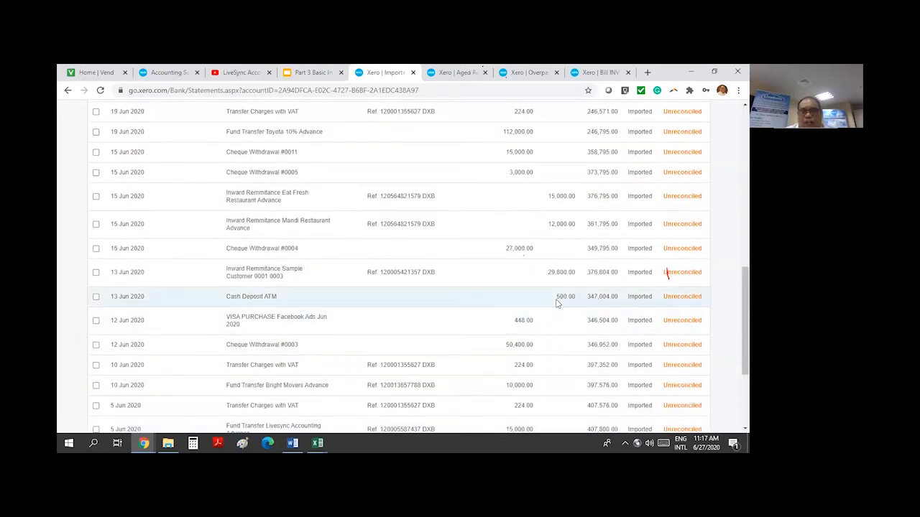
{"action": "scroll", "coordinate": [566, 357], "scroll_direction": "down", "scroll_amount": 3}
{"action": "scroll", "coordinate": [568, 352], "scroll_direction": "up", "scroll_amount": 3}
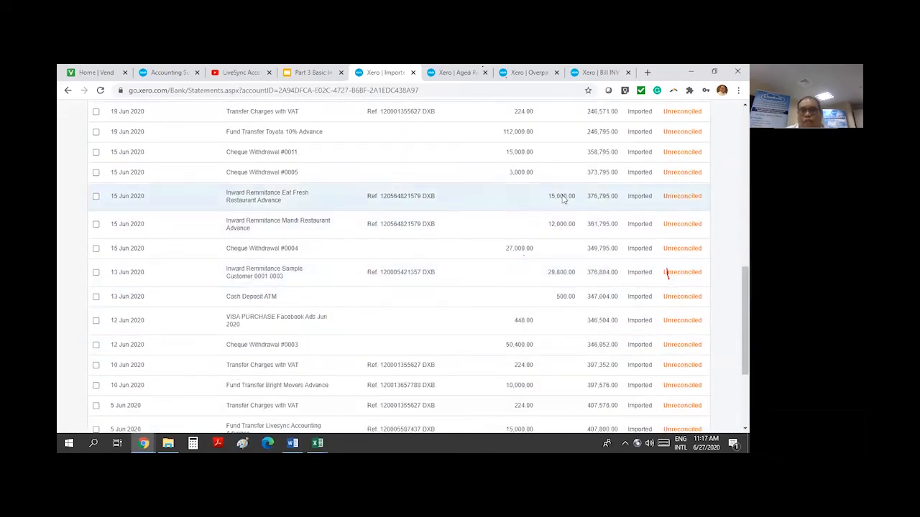
{"action": "scroll", "coordinate": [562, 199], "scroll_direction": "up", "scroll_amount": 3}
{"action": "scroll", "coordinate": [568, 262], "scroll_direction": "up", "scroll_amount": 3}
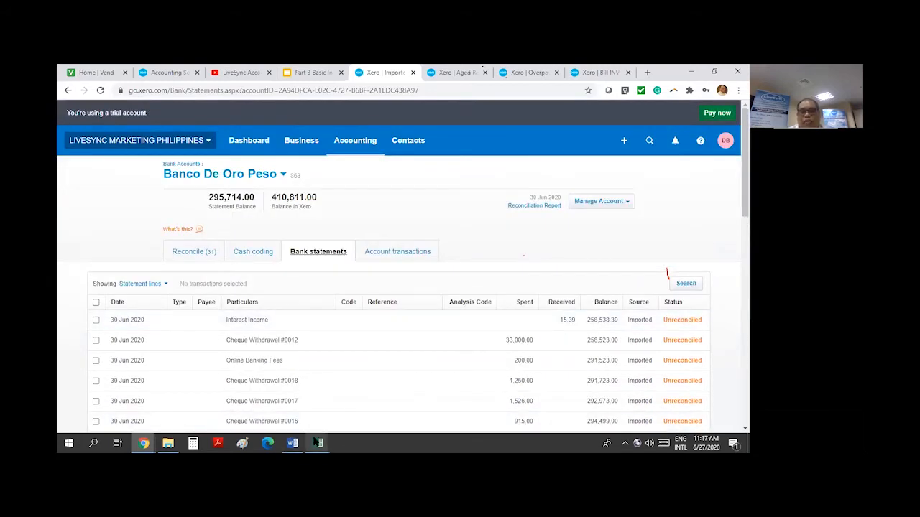
{"action": "mouse_move", "coordinate": [317, 442]}
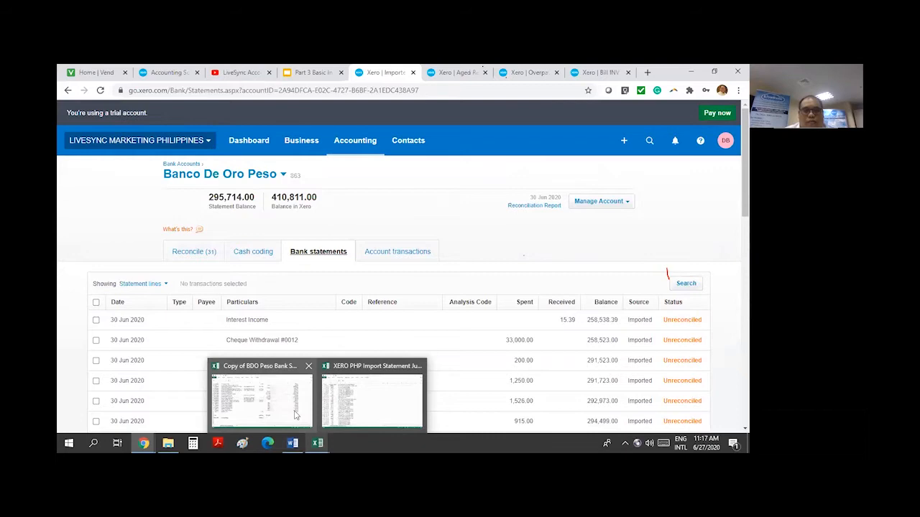
Select D5:D35 in the BDO Peso statement workbook to read the deposit total
{"action": "left_click", "coordinate": [262, 395]}
{"action": "scroll", "coordinate": [353, 181], "scroll_direction": "up", "scroll_amount": 4}
{"action": "left_click_drag", "start_coordinate": [379, 161], "coordinate": [386, 388]}
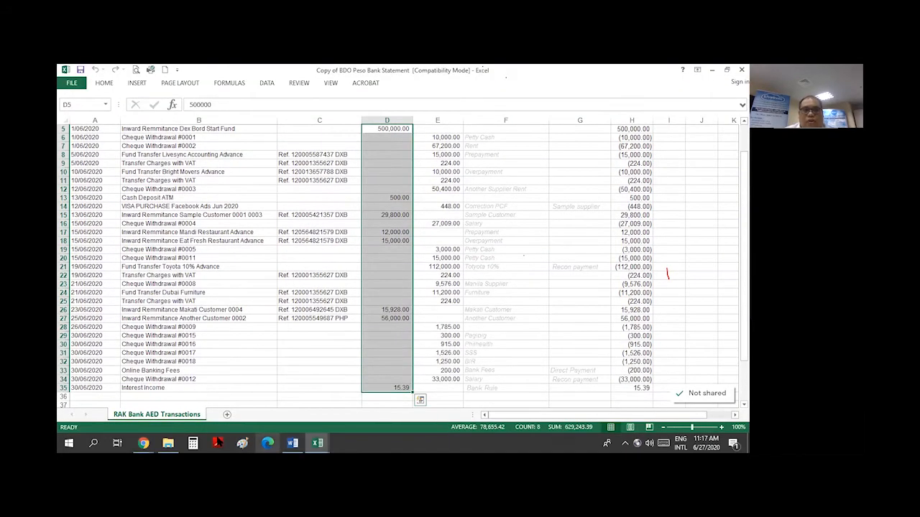
Back in Xero, scroll through the unreconciled Banco De Oro Peso statement lines
{"action": "left_click", "coordinate": [108, 395]}
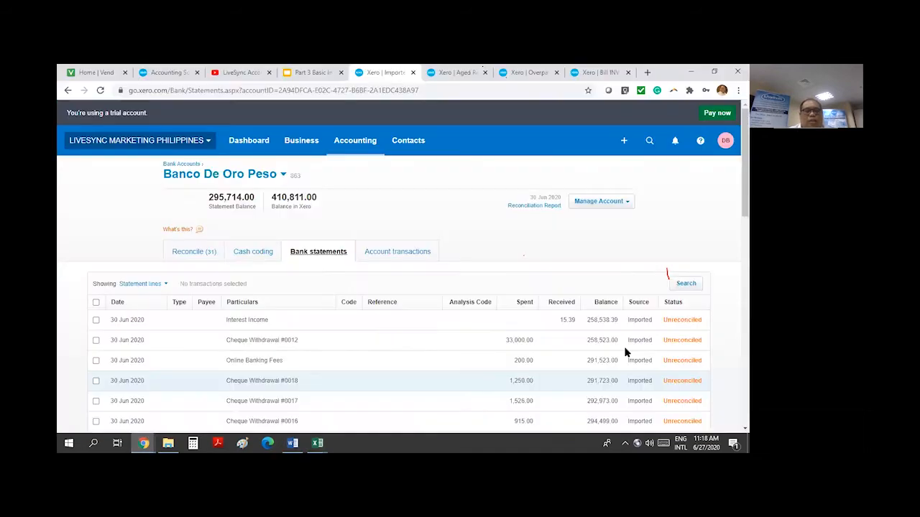
{"action": "scroll", "coordinate": [610, 244], "scroll_direction": "down", "scroll_amount": 2}
{"action": "scroll", "coordinate": [445, 342], "scroll_direction": "down", "scroll_amount": 4}
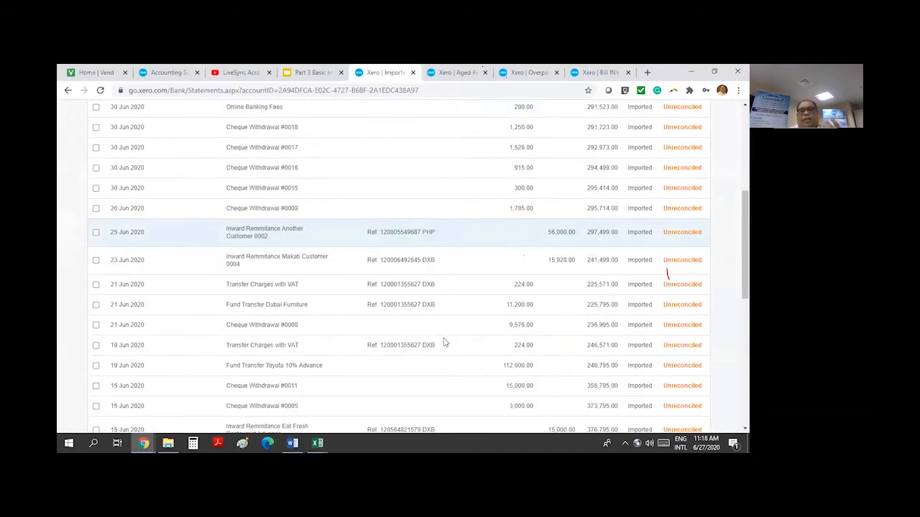
{"action": "scroll", "coordinate": [444, 342], "scroll_direction": "down", "scroll_amount": 3}
{"action": "scroll", "coordinate": [445, 343], "scroll_direction": "up", "scroll_amount": 10}
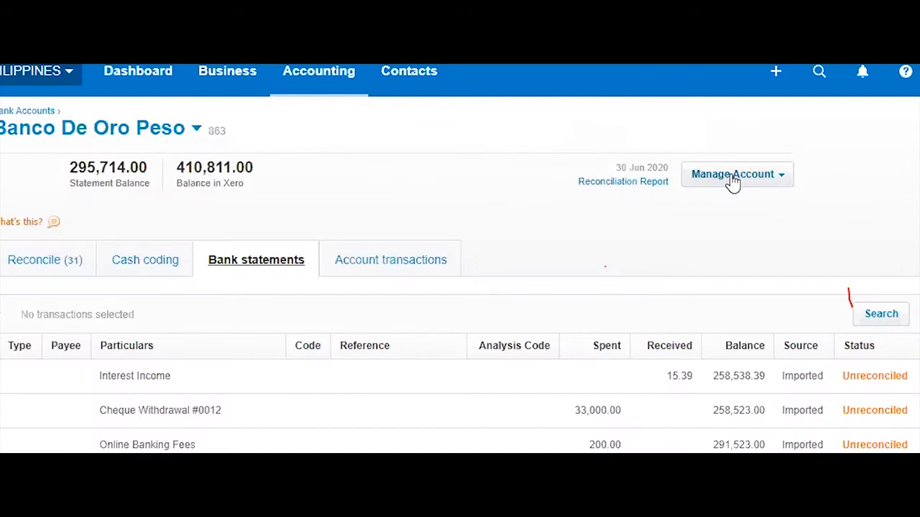
Open the Banco De Oro Peso reconciliation report as at 27 June 2020
{"action": "left_click", "coordinate": [599, 204]}
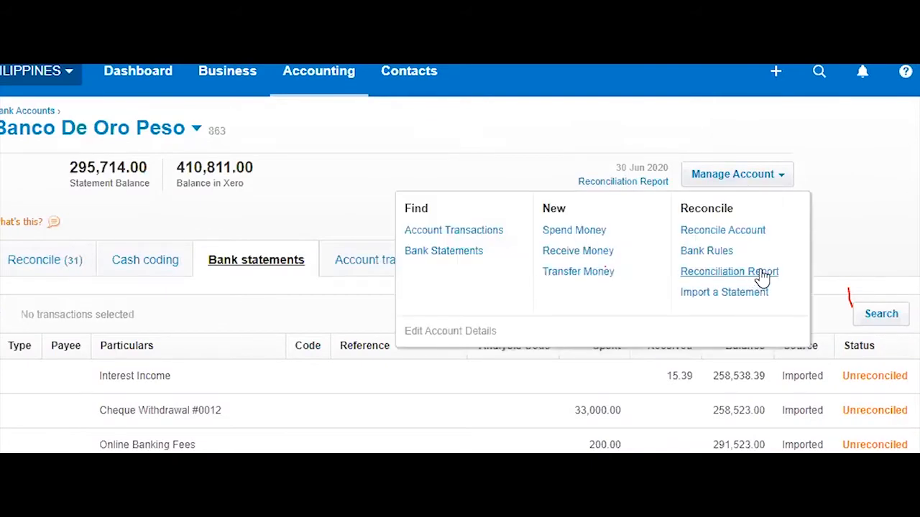
{"action": "left_click", "coordinate": [762, 273]}
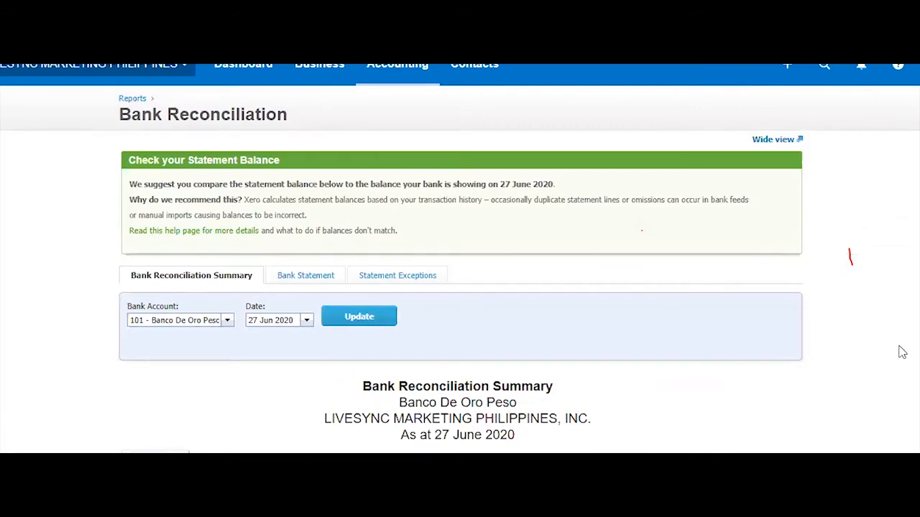
{"action": "scroll", "coordinate": [903, 352], "scroll_direction": "down", "scroll_amount": 5}
{"action": "scroll", "coordinate": [903, 352], "scroll_direction": "down", "scroll_amount": 9}
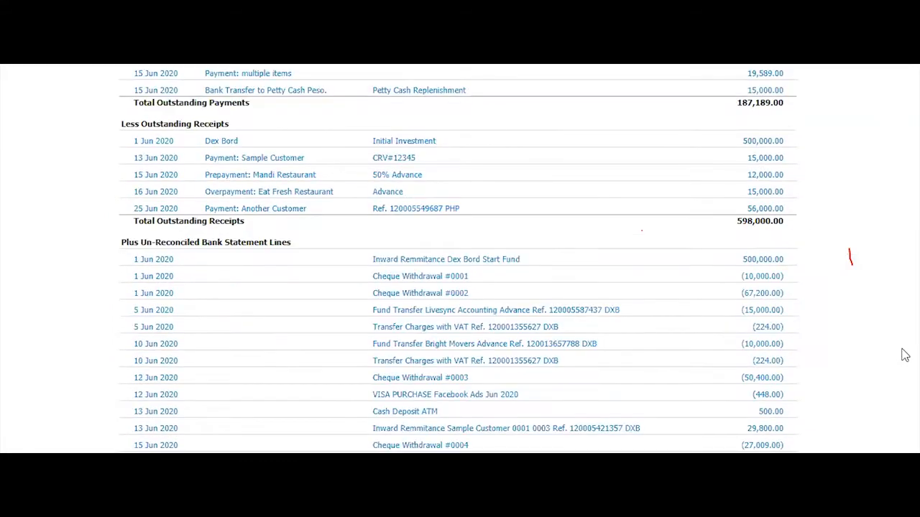
{"action": "scroll", "coordinate": [904, 358], "scroll_direction": "up", "scroll_amount": 3}
{"action": "scroll", "coordinate": [904, 358], "scroll_direction": "up", "scroll_amount": 6}
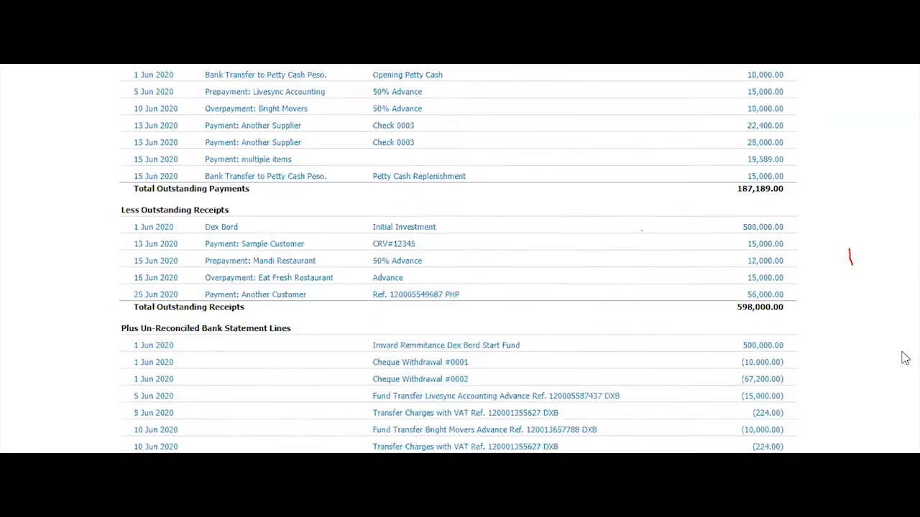
{"action": "scroll", "coordinate": [905, 358], "scroll_direction": "up", "scroll_amount": 3}
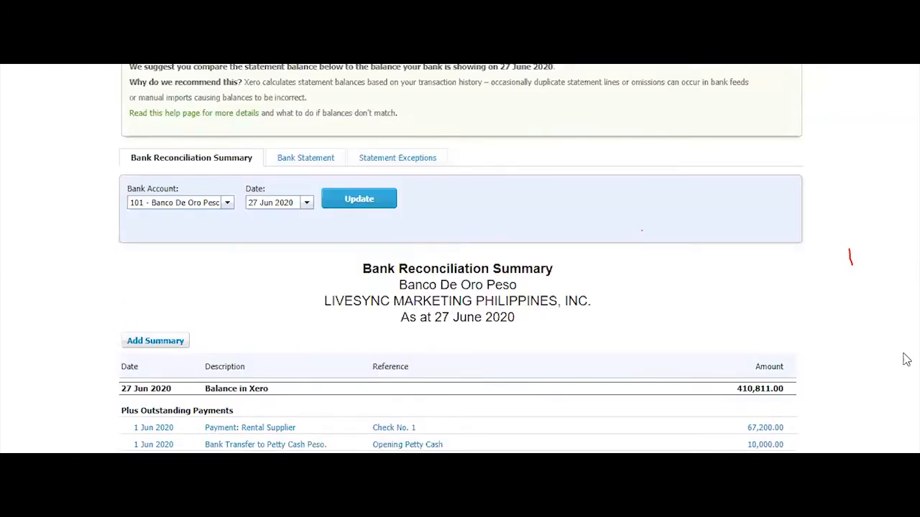
{"action": "scroll", "coordinate": [906, 359], "scroll_direction": "down", "scroll_amount": 4}
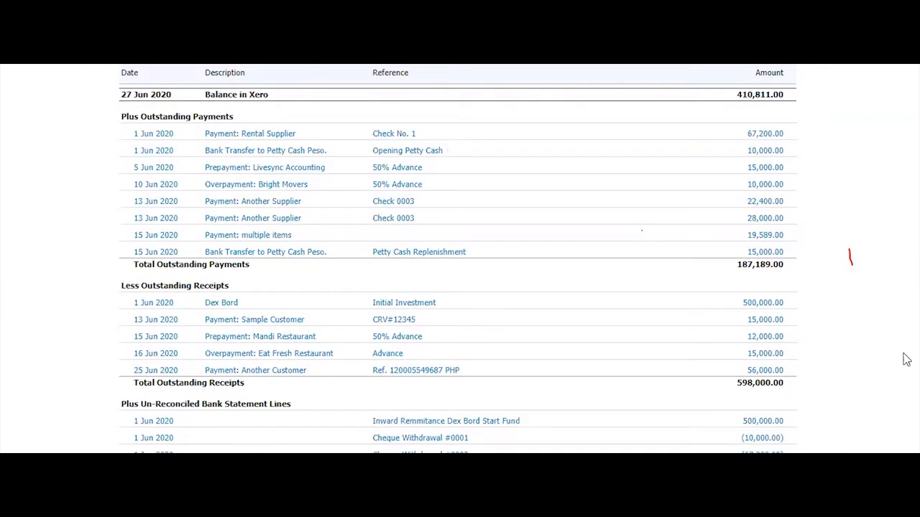
{"action": "scroll", "coordinate": [906, 360], "scroll_direction": "up", "scroll_amount": 6}
{"action": "scroll", "coordinate": [908, 361], "scroll_direction": "down", "scroll_amount": 4}
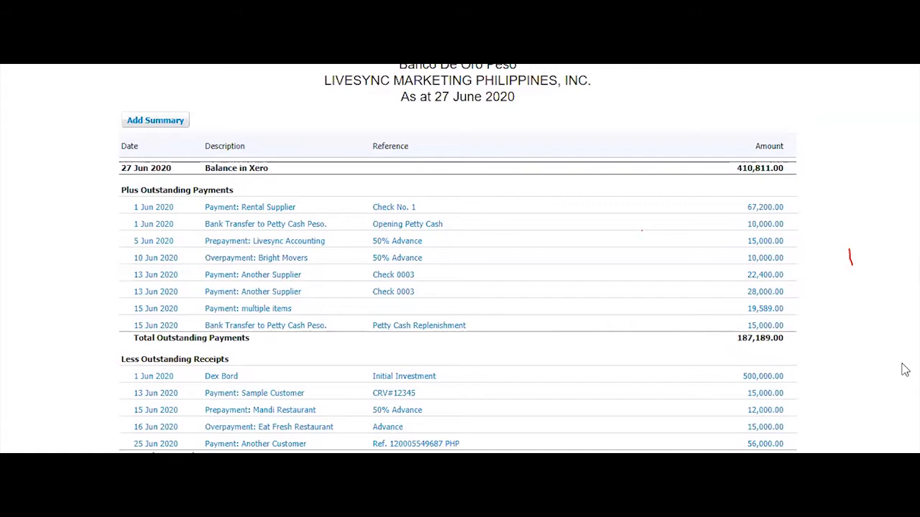
Review the summary's outstanding and unreconciled items, selecting all page text then deselecting
{"action": "scroll", "coordinate": [904, 370], "scroll_direction": "up", "scroll_amount": 3}
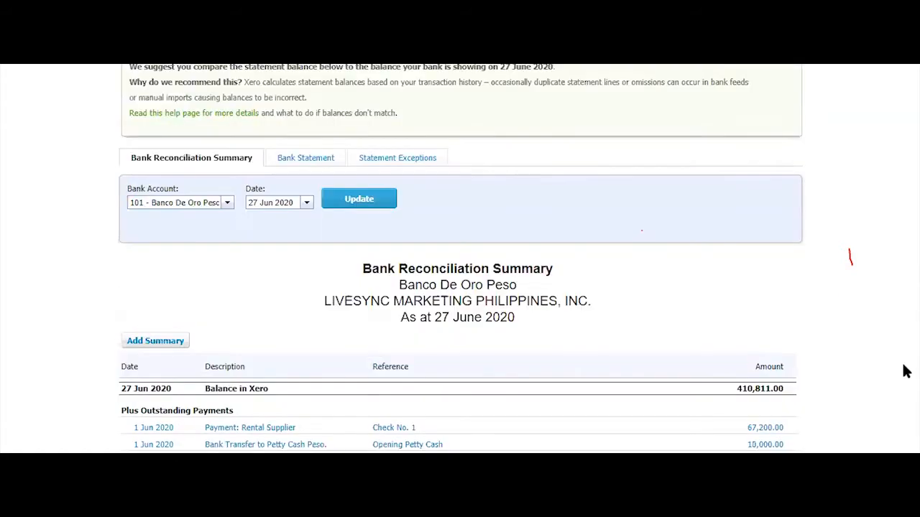
{"action": "scroll", "coordinate": [907, 373], "scroll_direction": "down", "scroll_amount": 3}
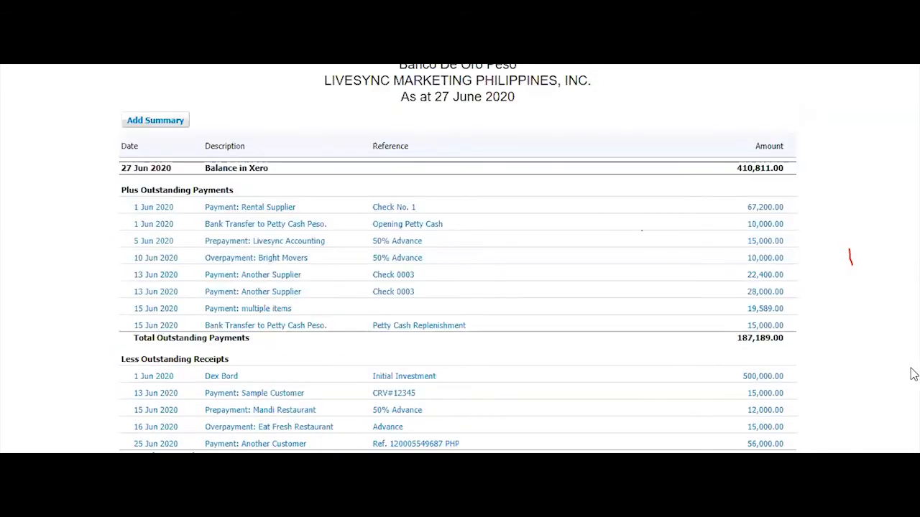
{"action": "scroll", "coordinate": [913, 374], "scroll_direction": "down", "scroll_amount": 10}
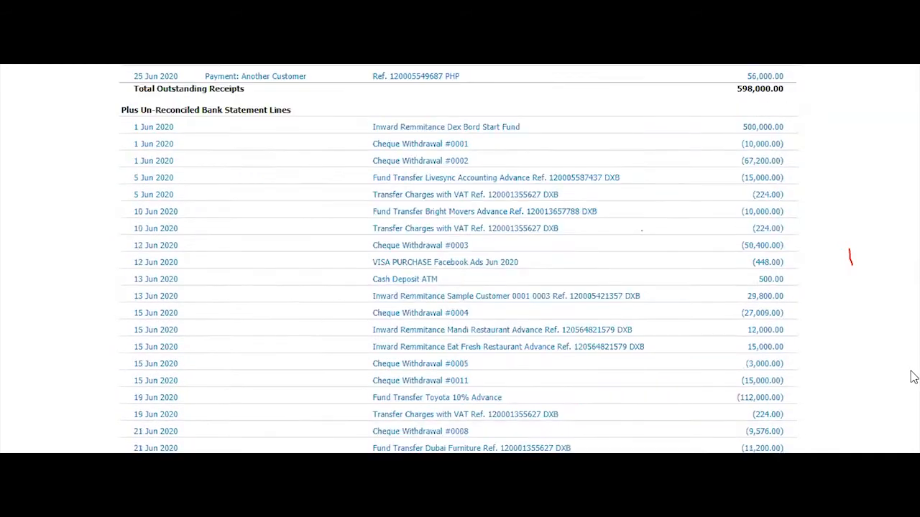
{"action": "scroll", "coordinate": [911, 377], "scroll_direction": "up", "scroll_amount": 10}
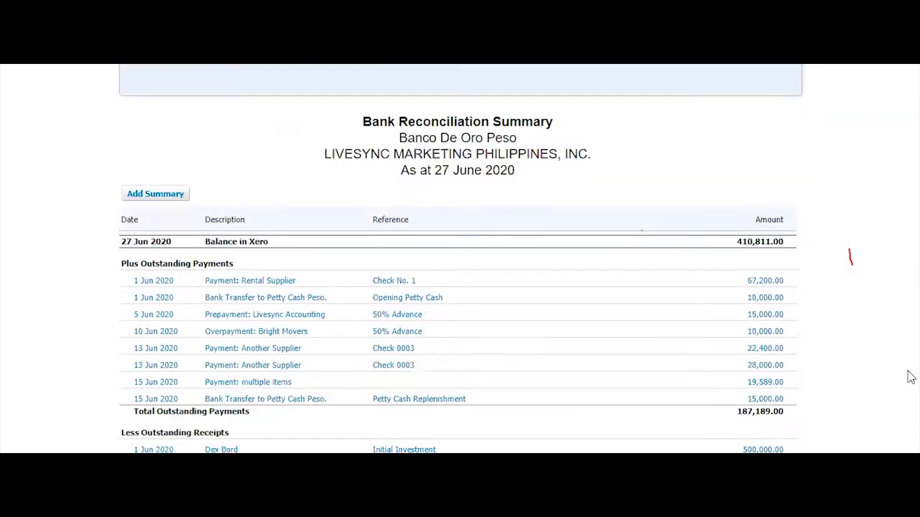
{"action": "scroll", "coordinate": [909, 378], "scroll_direction": "down", "scroll_amount": 1}
{"action": "scroll", "coordinate": [909, 381], "scroll_direction": "down", "scroll_amount": 3}
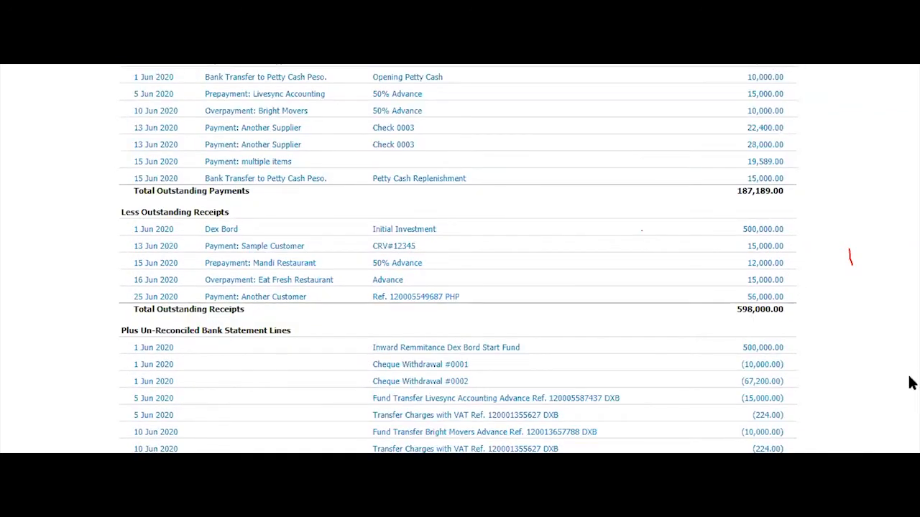
{"action": "scroll", "coordinate": [912, 382], "scroll_direction": "up", "scroll_amount": 4}
{"action": "scroll", "coordinate": [914, 381], "scroll_direction": "down", "scroll_amount": 3}
{"action": "scroll", "coordinate": [911, 381], "scroll_direction": "up", "scroll_amount": 4}
{"action": "scroll", "coordinate": [913, 382], "scroll_direction": "down", "scroll_amount": 4}
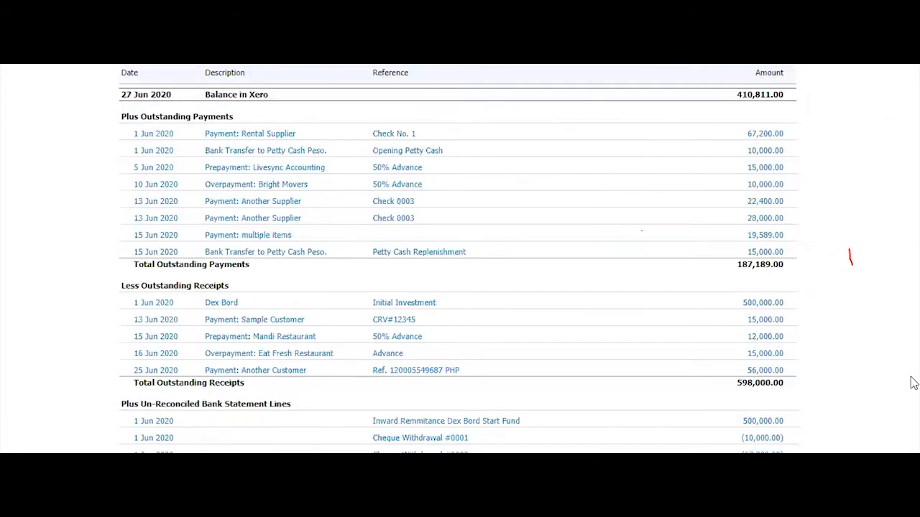
{"action": "scroll", "coordinate": [912, 382], "scroll_direction": "down", "scroll_amount": 8}
{"action": "scroll", "coordinate": [911, 382], "scroll_direction": "up", "scroll_amount": 5}
{"action": "scroll", "coordinate": [912, 389], "scroll_direction": "up", "scroll_amount": 3}
{"action": "scroll", "coordinate": [912, 389], "scroll_direction": "up", "scroll_amount": 2}
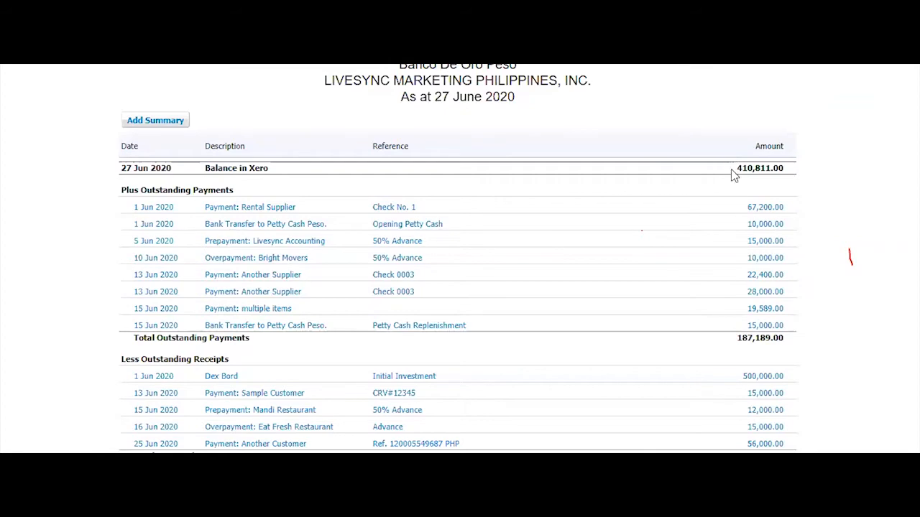
{"action": "key", "text": "ctrl+a"}
{"action": "scroll", "coordinate": [854, 273], "scroll_direction": "down", "scroll_amount": 10}
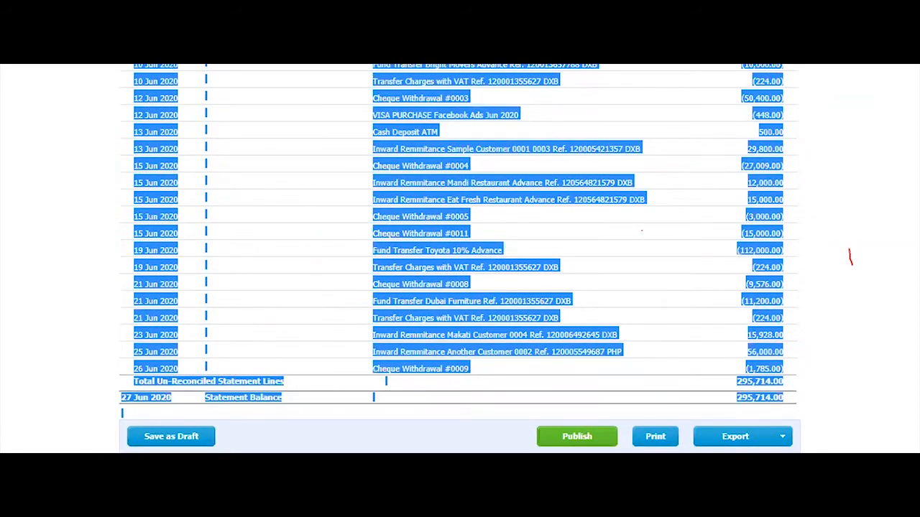
{"action": "left_click", "coordinate": [857, 328]}
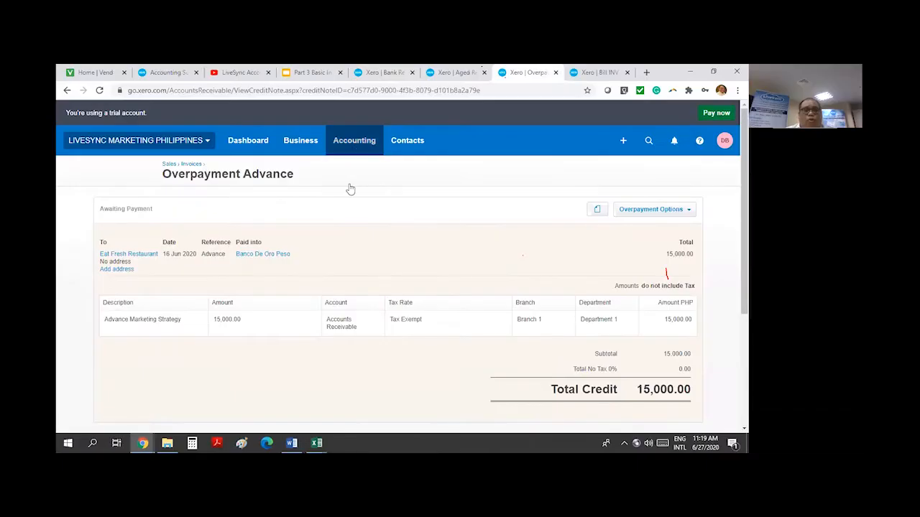
On Bank accounts, compare Banco De Oro Peso's 295,714.00 statement balance with 410,811.00 in Xero
{"action": "left_click", "coordinate": [354, 140]}
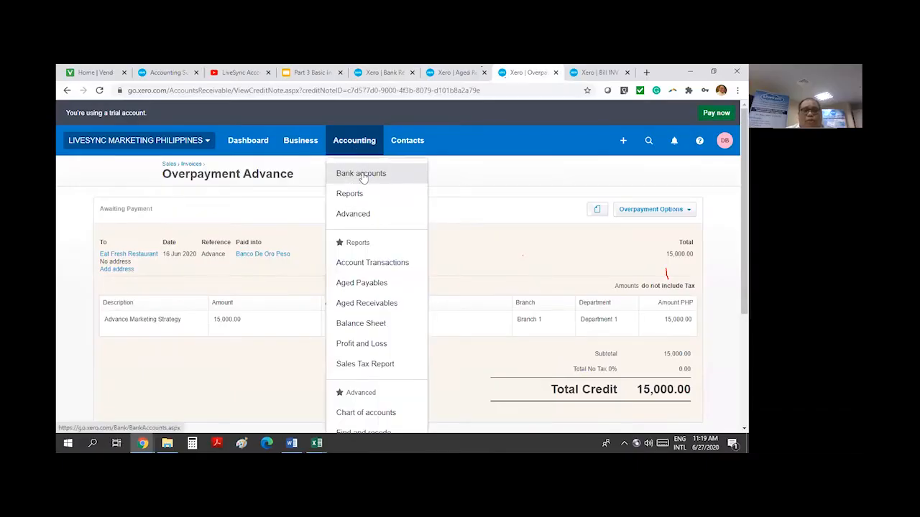
{"action": "left_click", "coordinate": [362, 173]}
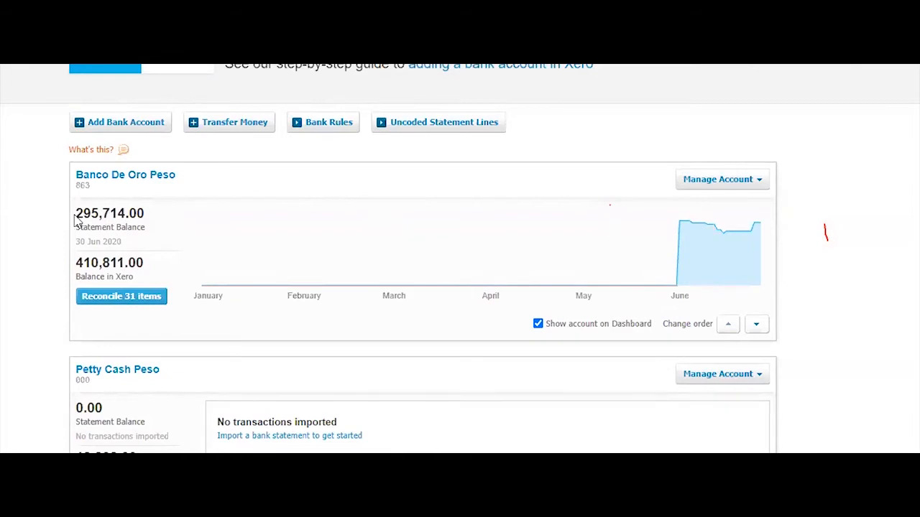
{"action": "left_click_drag", "start_coordinate": [78, 213], "coordinate": [144, 214]}
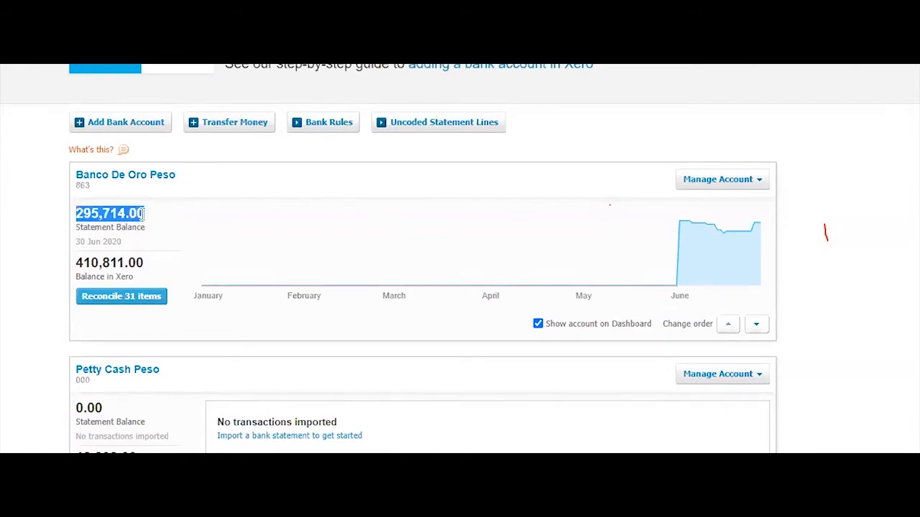
{"action": "left_click", "coordinate": [78, 262]}
{"action": "left_click_drag", "start_coordinate": [136, 263], "coordinate": [77, 263]}
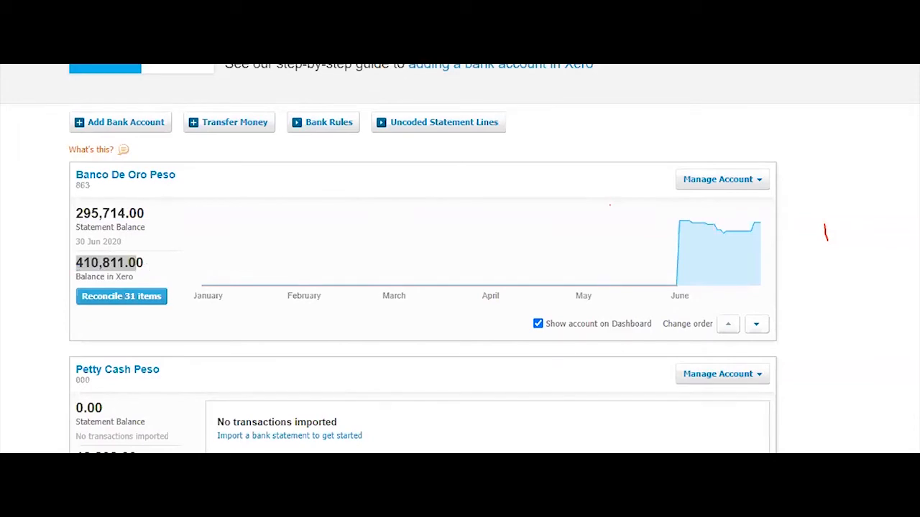
{"action": "left_click", "coordinate": [257, 438]}
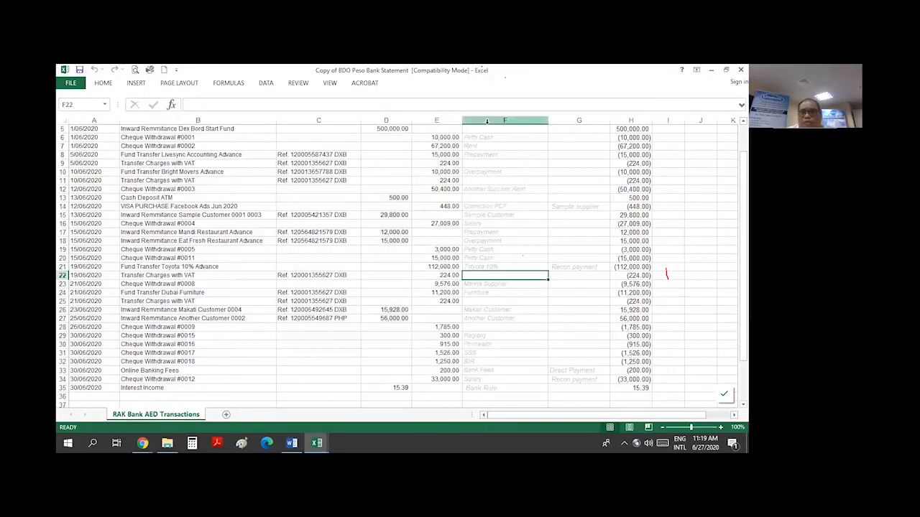
Insert a new column F and fill the =F4+D5-E5 running balance down to row 35
{"action": "left_click", "coordinate": [486, 120]}
{"action": "right_click", "coordinate": [495, 117]}
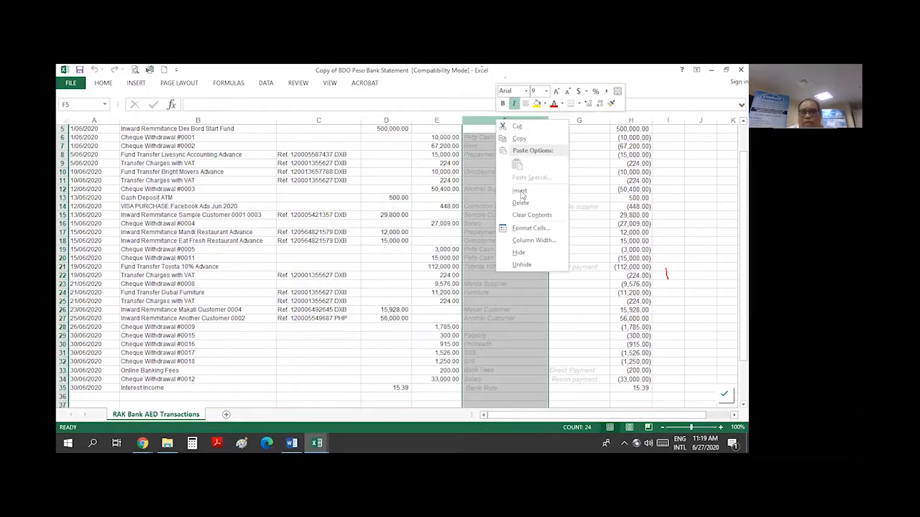
{"action": "left_click", "coordinate": [520, 192]}
{"action": "scroll", "coordinate": [495, 178], "scroll_direction": "up", "scroll_amount": 2}
{"action": "left_click", "coordinate": [491, 167]}
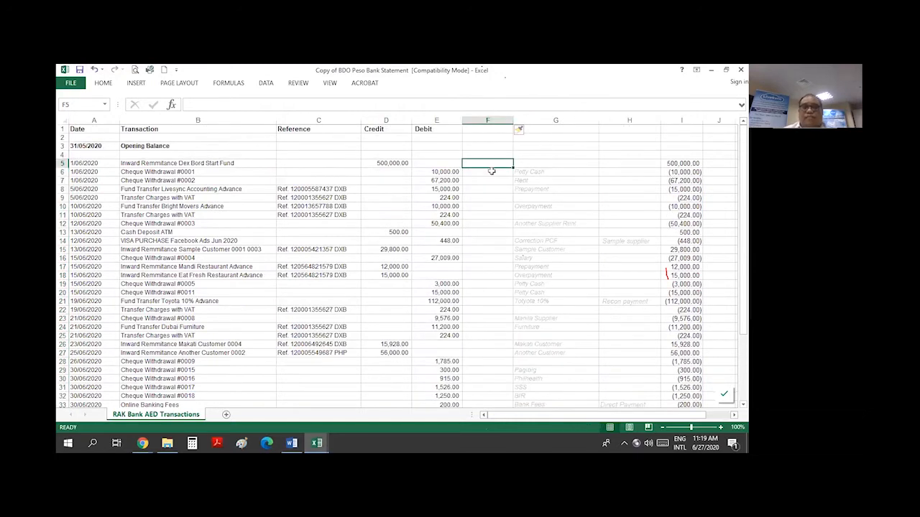
{"action": "type", "text": "=F4+"}
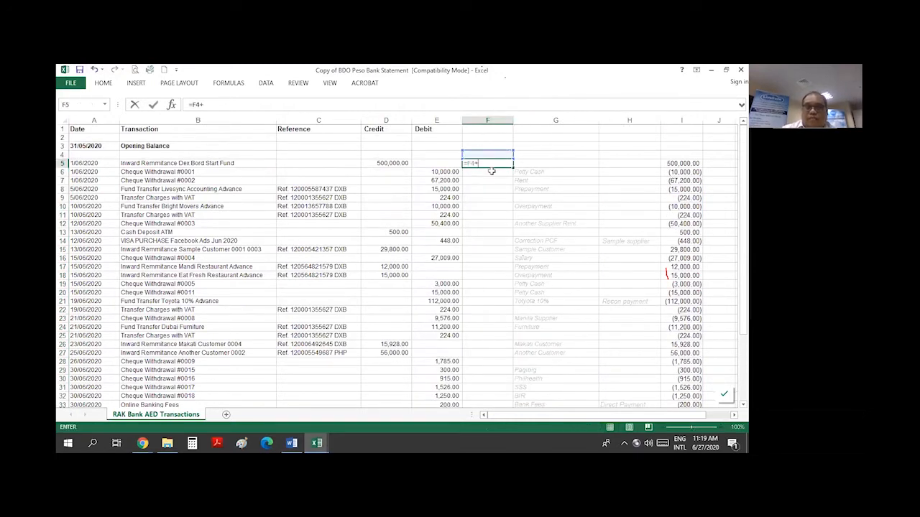
{"action": "key", "text": "Left"}
{"action": "key", "text": "Left"}
{"action": "type", "text": "-"}
{"action": "key", "text": "Left"}
{"action": "left_click", "coordinate": [491, 388]}
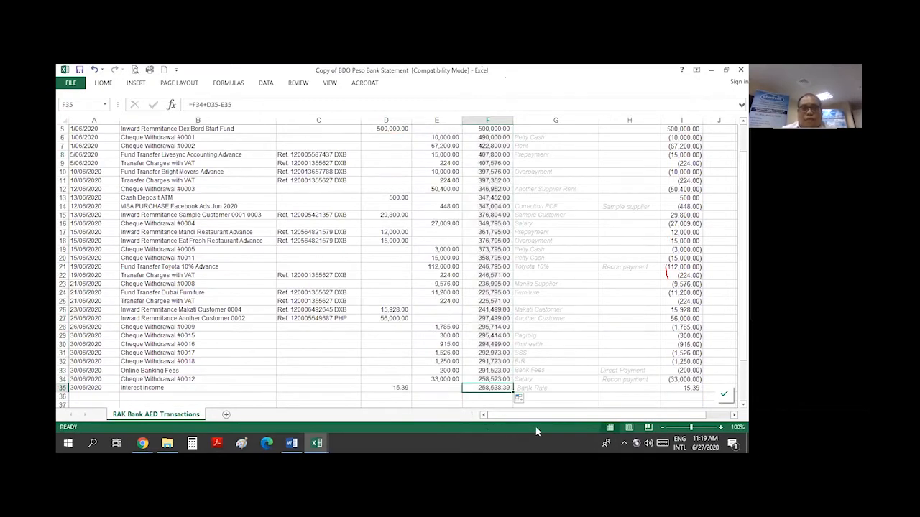
{"action": "key", "text": "alt+Tab"}
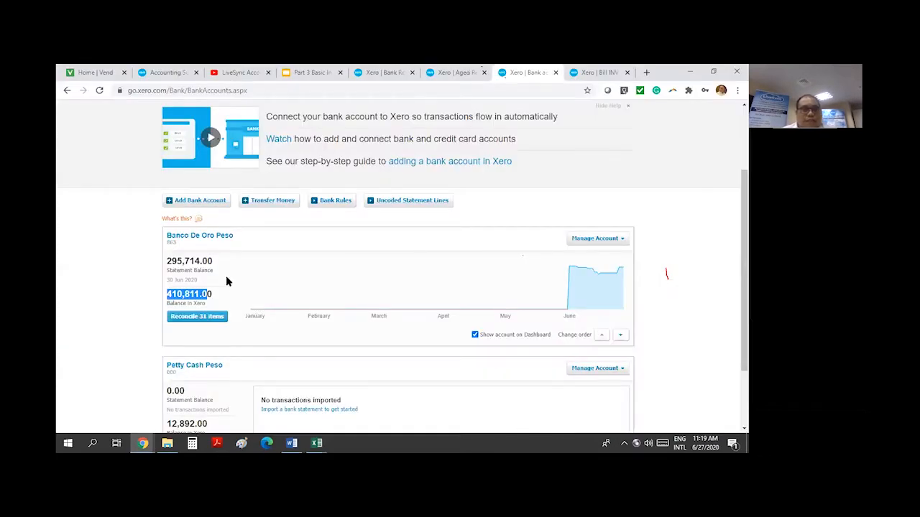
Open the Banco De Oro Peso account and review its unreconciled account transactions
{"action": "left_click", "coordinate": [219, 237]}
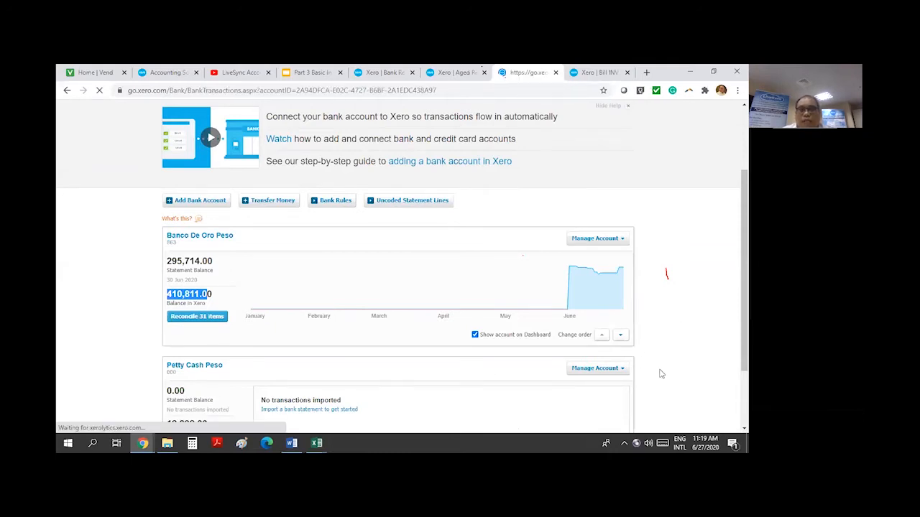
{"action": "scroll", "coordinate": [411, 275], "scroll_direction": "down", "scroll_amount": 2}
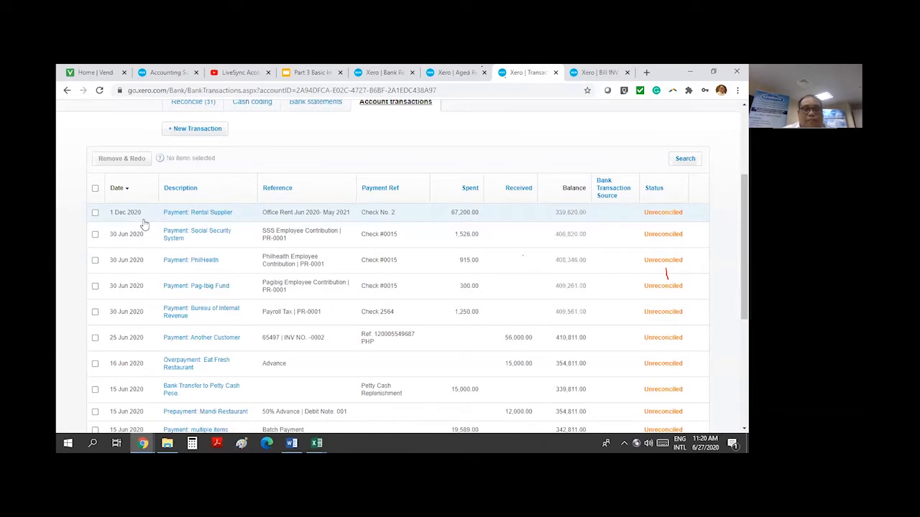
{"action": "scroll", "coordinate": [531, 311], "scroll_direction": "down", "scroll_amount": 2}
{"action": "scroll", "coordinate": [532, 311], "scroll_direction": "up", "scroll_amount": 3}
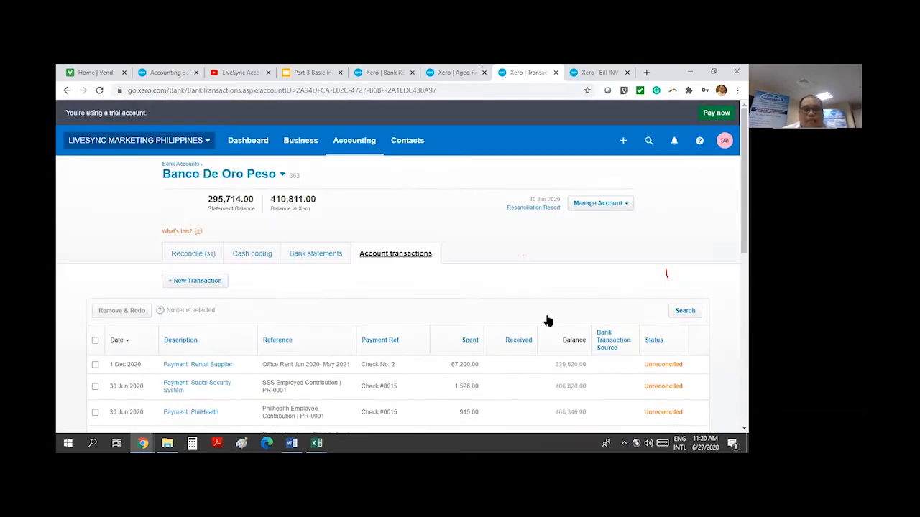
{"action": "scroll", "coordinate": [546, 318], "scroll_direction": "down", "scroll_amount": 10}
{"action": "scroll", "coordinate": [590, 390], "scroll_direction": "up", "scroll_amount": 10}
{"action": "scroll", "coordinate": [543, 341], "scroll_direction": "up", "scroll_amount": 1}
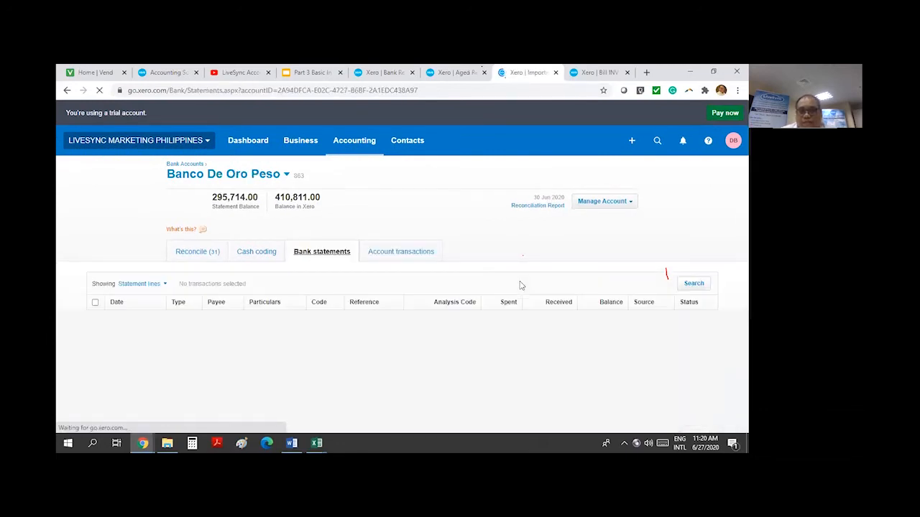
Highlight the 26 Jun 2020 line balance of 295,714.00 and the matching statement balance
{"action": "scroll", "coordinate": [521, 285], "scroll_direction": "down", "scroll_amount": 2}
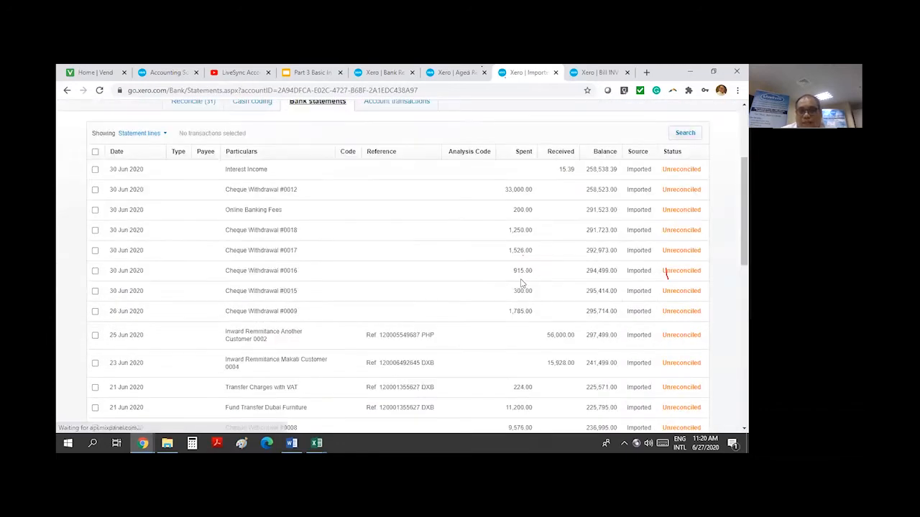
{"action": "scroll", "coordinate": [558, 245], "scroll_direction": "down", "scroll_amount": 3}
{"action": "scroll", "coordinate": [593, 181], "scroll_direction": "up", "scroll_amount": 5}
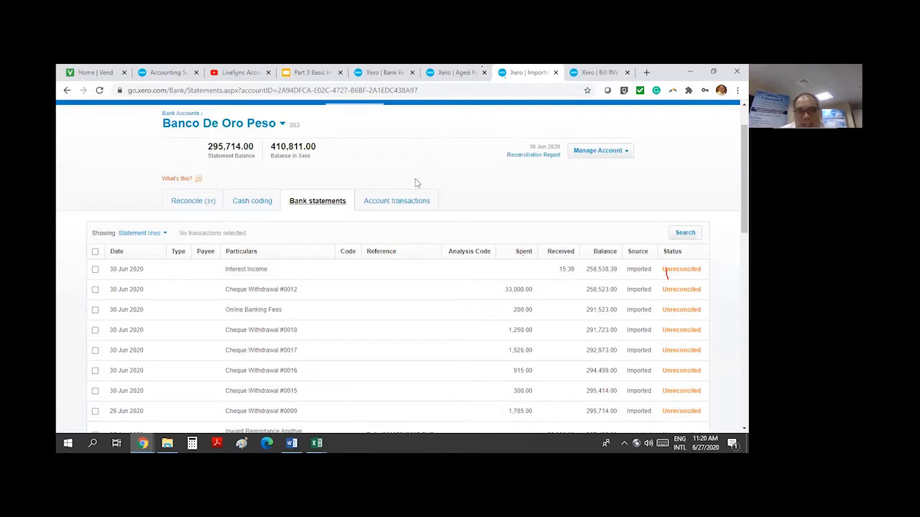
{"action": "scroll", "coordinate": [410, 322], "scroll_direction": "down", "scroll_amount": 2}
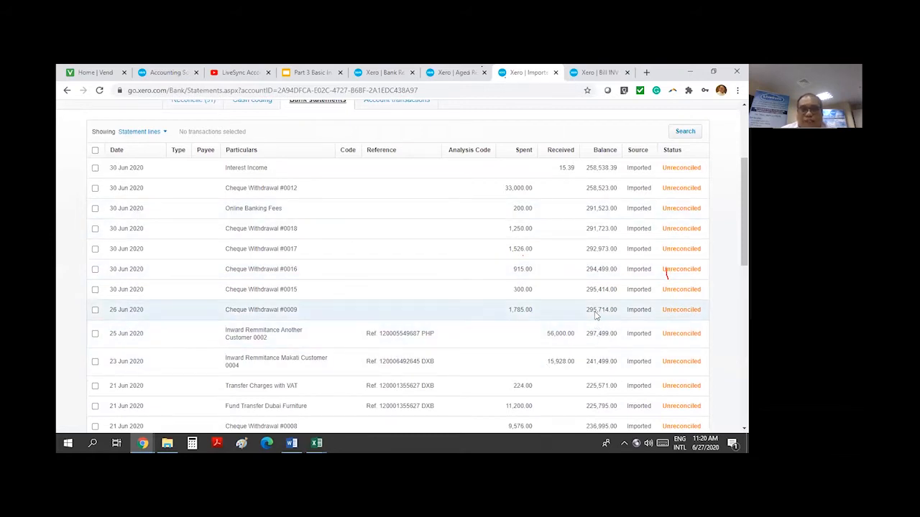
{"action": "left_click_drag", "start_coordinate": [586, 310], "coordinate": [617, 311]}
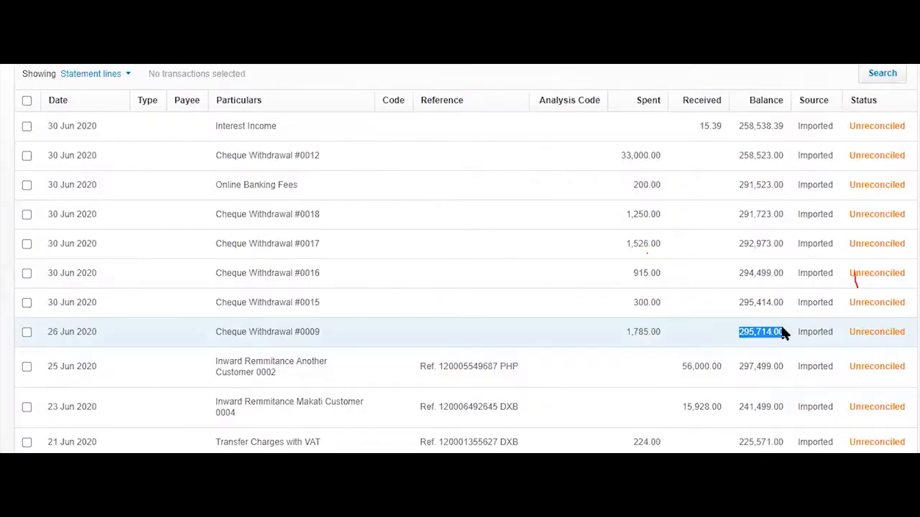
{"action": "left_click_drag", "start_coordinate": [99, 332], "coordinate": [54, 332]}
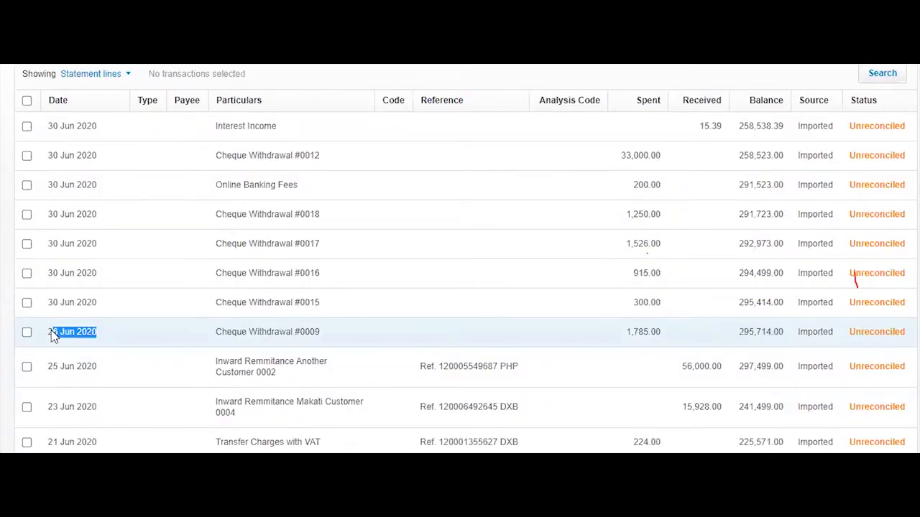
{"action": "scroll", "coordinate": [194, 216], "scroll_direction": "up", "scroll_amount": 3}
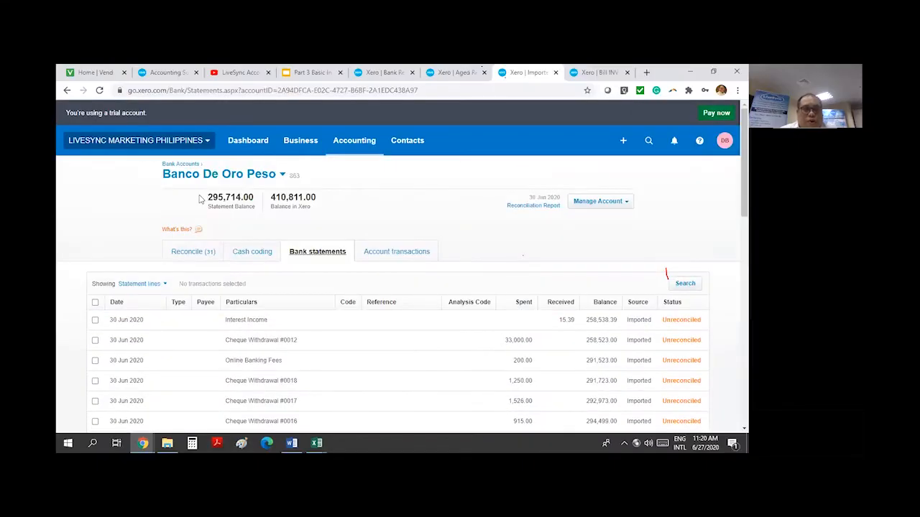
{"action": "left_click_drag", "start_coordinate": [245, 197], "coordinate": [202, 197]}
{"action": "left_click", "coordinate": [250, 198]}
Highlight the latest 258,538.39 balance on the interest line, then return to Excel
{"action": "scroll", "coordinate": [418, 322], "scroll_direction": "down", "scroll_amount": 1}
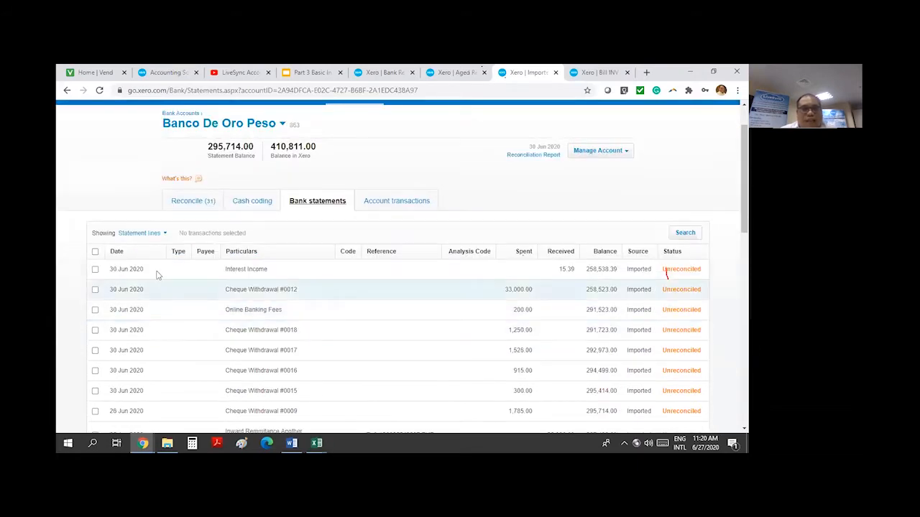
{"action": "left_click_drag", "start_coordinate": [144, 269], "coordinate": [110, 271]}
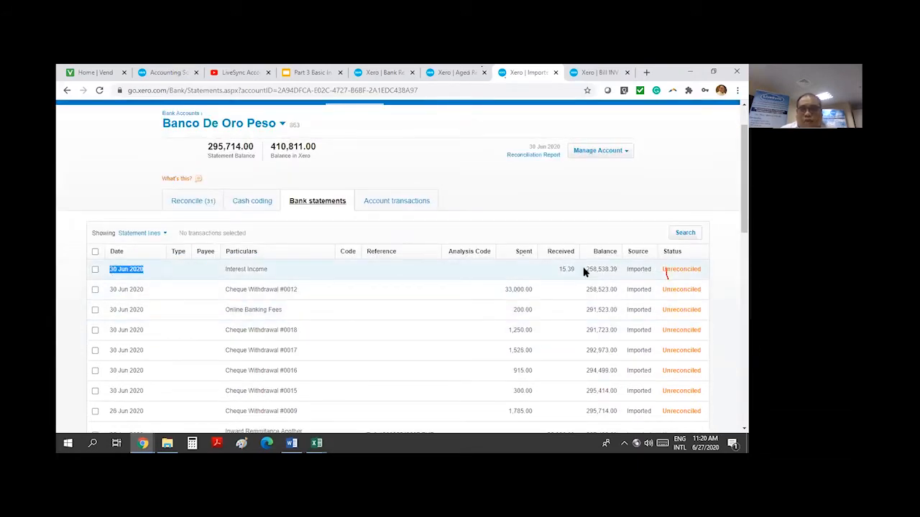
{"action": "left_click_drag", "start_coordinate": [587, 270], "coordinate": [617, 270]}
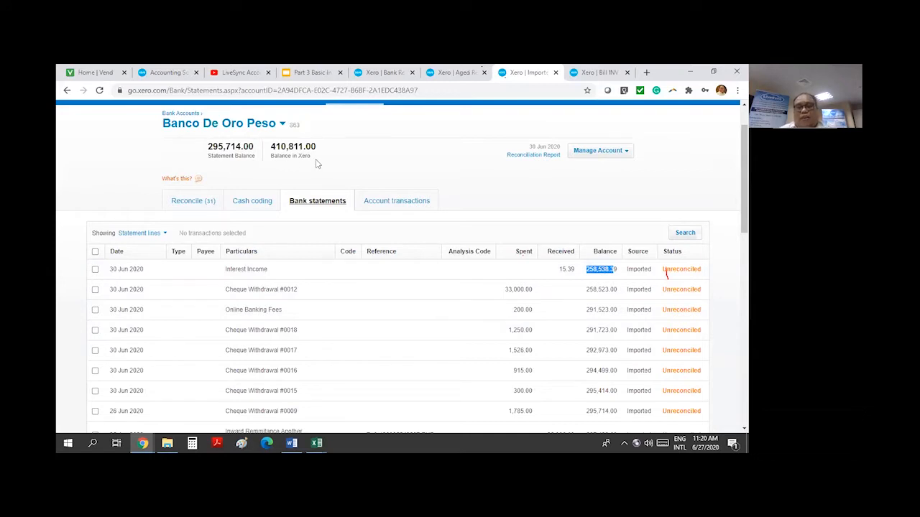
{"action": "left_click", "coordinate": [417, 175]}
{"action": "scroll", "coordinate": [455, 173], "scroll_direction": "down", "scroll_amount": 2}
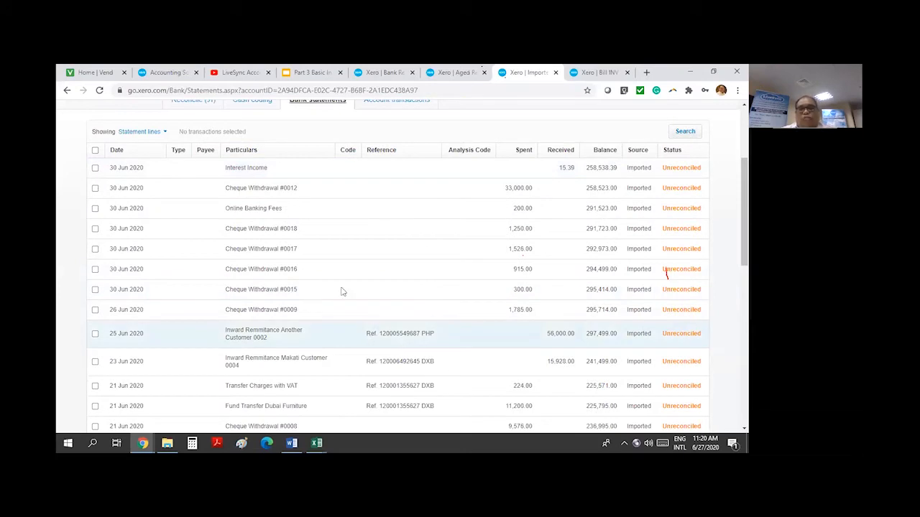
{"action": "scroll", "coordinate": [423, 220], "scroll_direction": "up", "scroll_amount": 3}
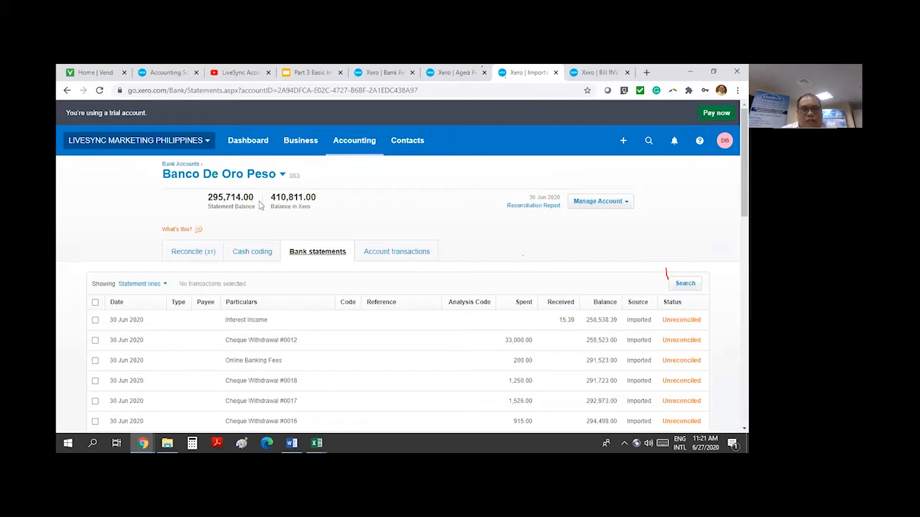
{"action": "double_click", "coordinate": [607, 320]}
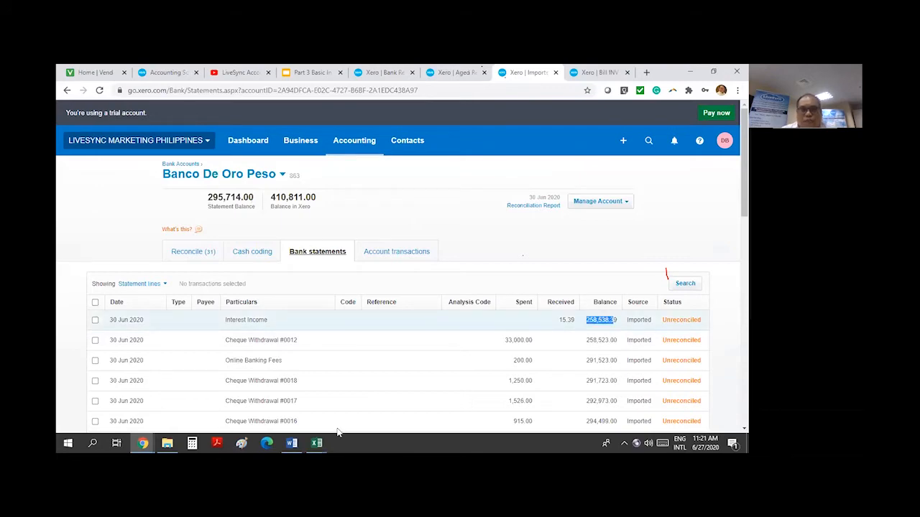
{"action": "mouse_move", "coordinate": [321, 443]}
{"action": "left_click", "coordinate": [267, 406]}
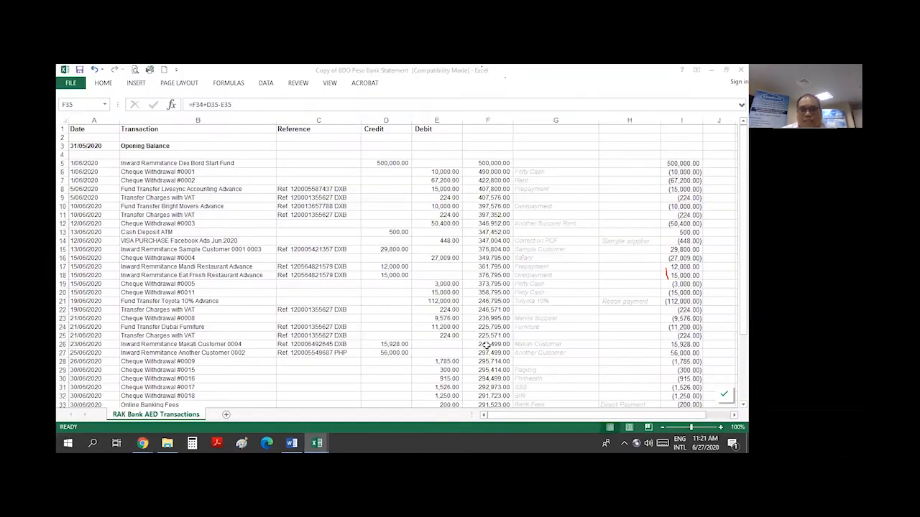
Fill cell F28, the 26/06/2020 running balance of 295,714.00, yellow
{"action": "left_click", "coordinate": [479, 258]}
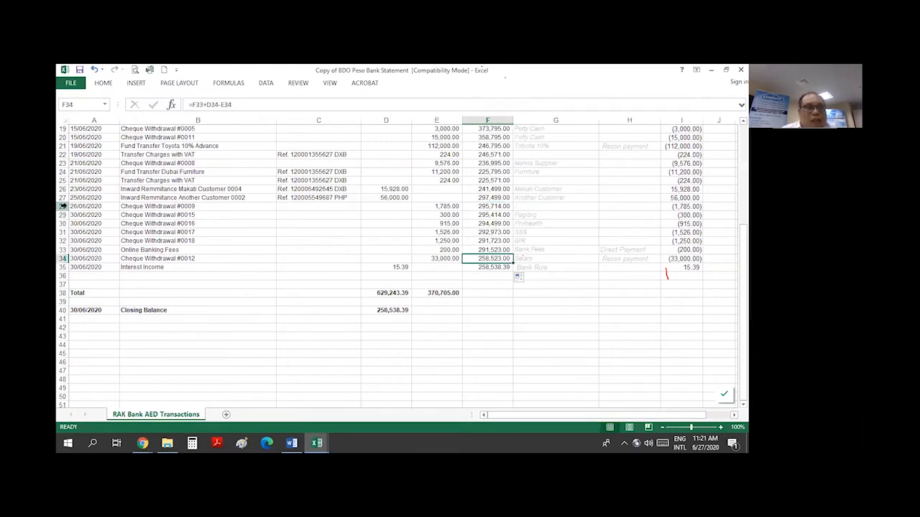
{"action": "left_click", "coordinate": [63, 207]}
{"action": "left_click", "coordinate": [495, 207]}
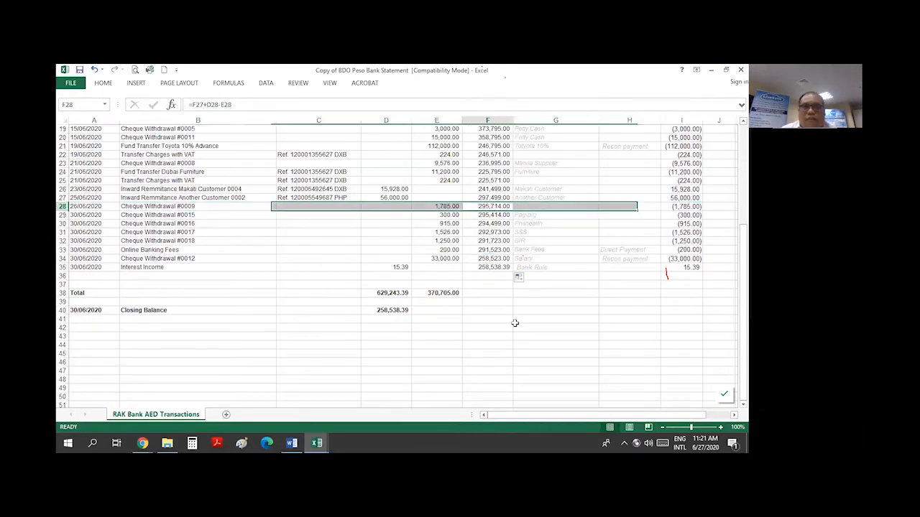
{"action": "left_click", "coordinate": [106, 83]}
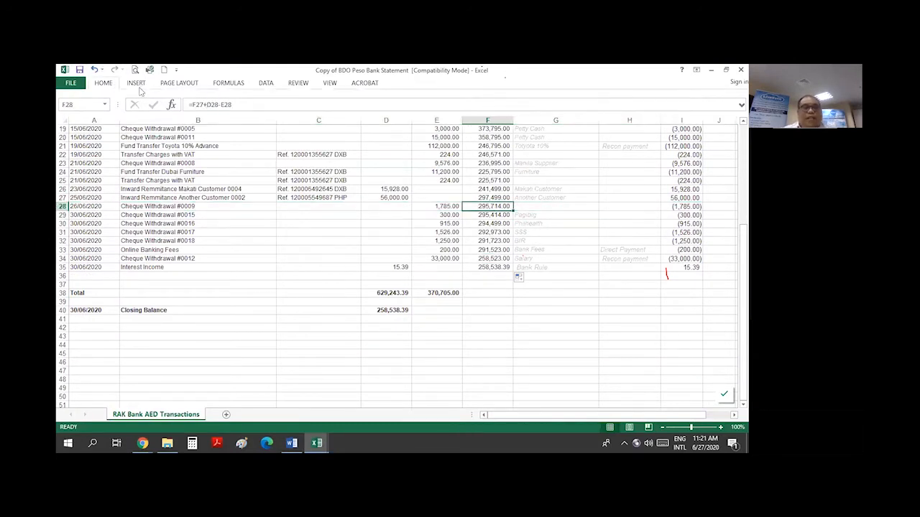
{"action": "left_click", "coordinate": [209, 116]}
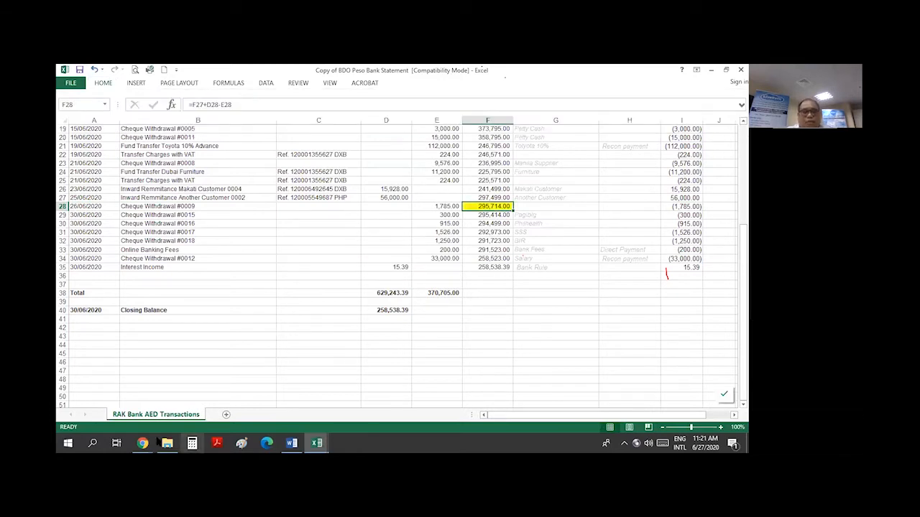
{"action": "left_click", "coordinate": [140, 441]}
{"action": "left_click", "coordinate": [140, 409]}
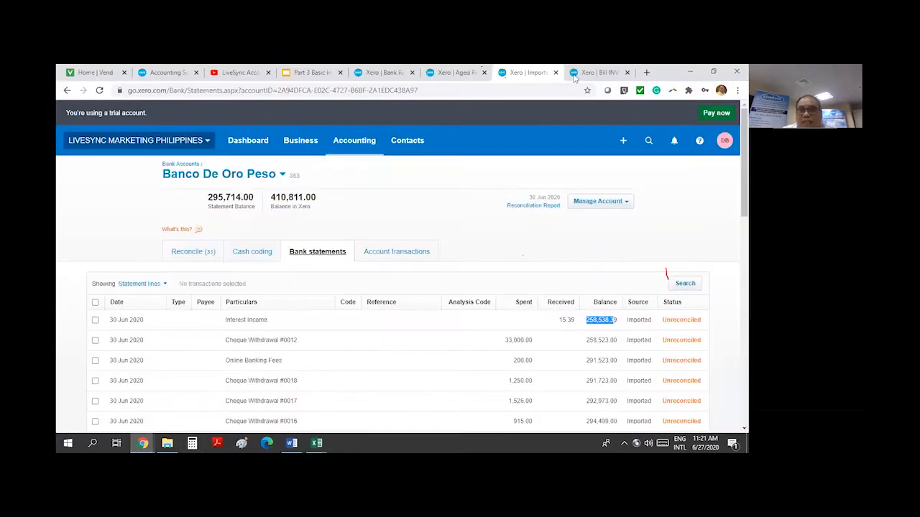
On the 27 June 2020 summary, highlight the 295,714.00 statement balance and 410,811.00 Xero balance
{"action": "left_click", "coordinate": [390, 73]}
{"action": "scroll", "coordinate": [649, 297], "scroll_direction": "up", "scroll_amount": 10}
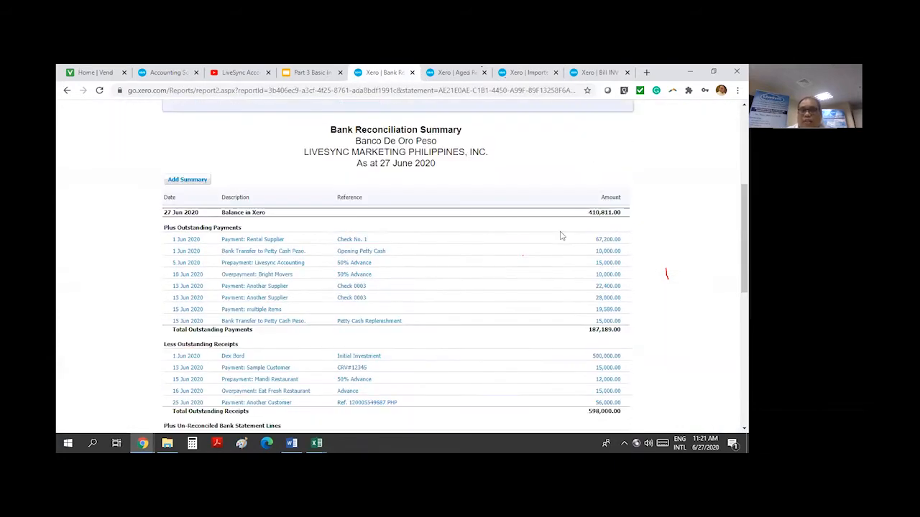
{"action": "scroll", "coordinate": [288, 291], "scroll_direction": "up", "scroll_amount": 3}
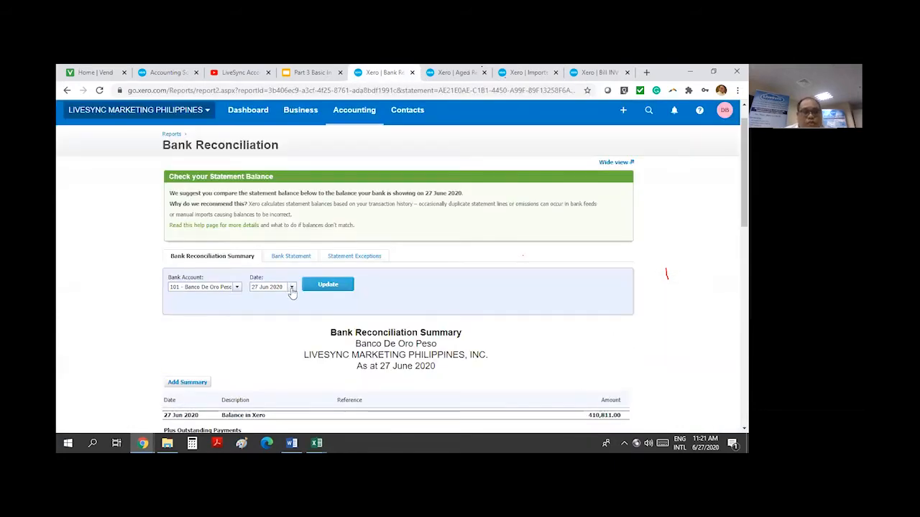
{"action": "scroll", "coordinate": [559, 295], "scroll_direction": "down", "scroll_amount": 15}
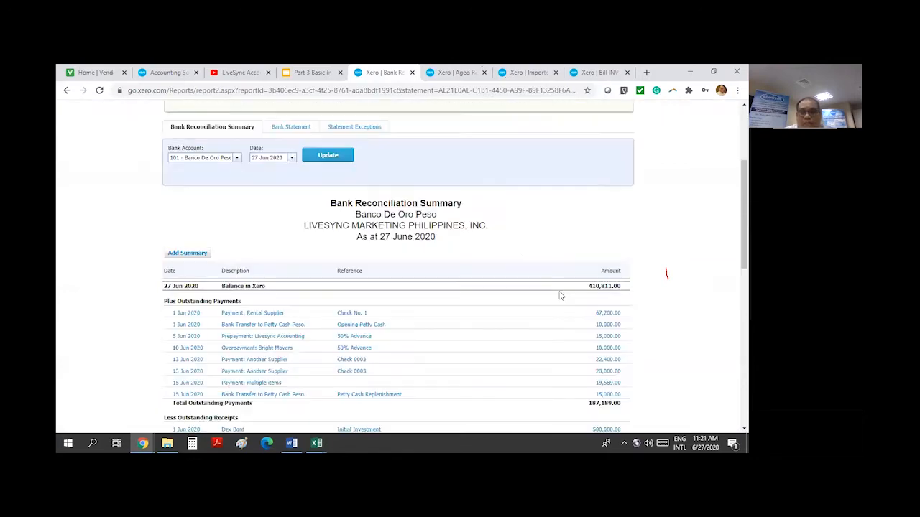
{"action": "left_click_drag", "start_coordinate": [589, 370], "coordinate": [619, 371]}
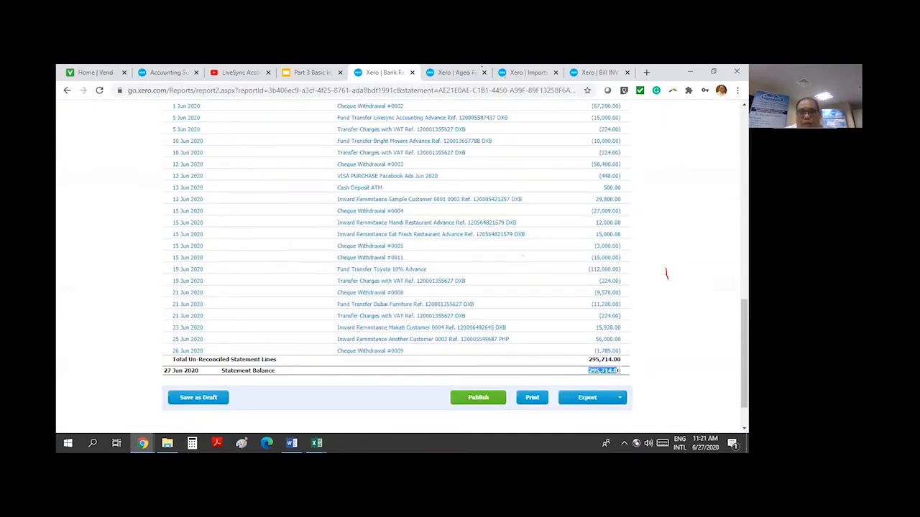
{"action": "left_click_drag", "start_coordinate": [172, 352], "coordinate": [215, 351]}
{"action": "scroll", "coordinate": [662, 324], "scroll_direction": "up", "scroll_amount": 7}
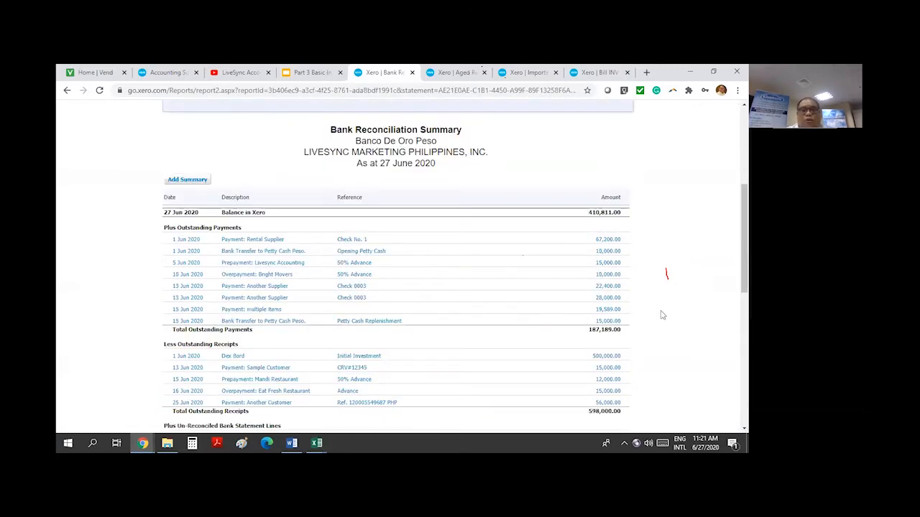
{"action": "scroll", "coordinate": [662, 315], "scroll_direction": "up", "scroll_amount": 1}
{"action": "scroll", "coordinate": [662, 314], "scroll_direction": "down", "scroll_amount": 2}
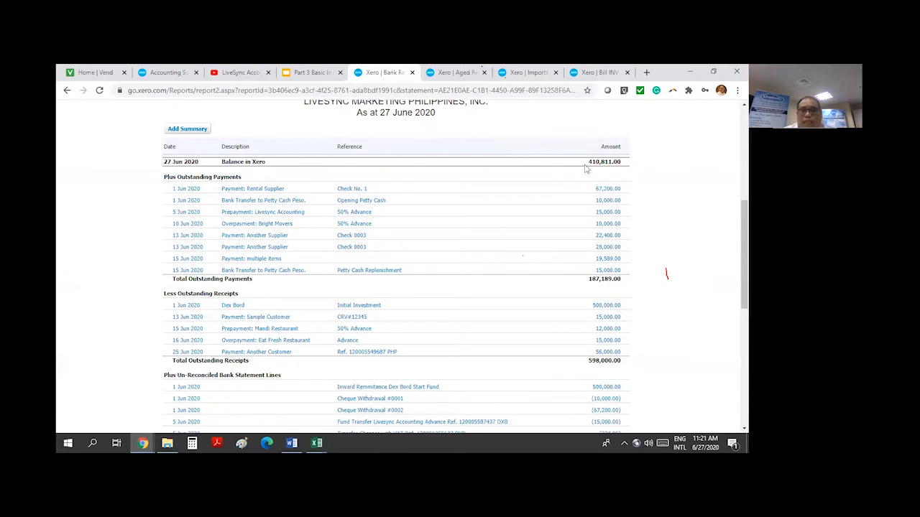
{"action": "left_click_drag", "start_coordinate": [587, 162], "coordinate": [619, 162]}
{"action": "left_click", "coordinate": [530, 73]}
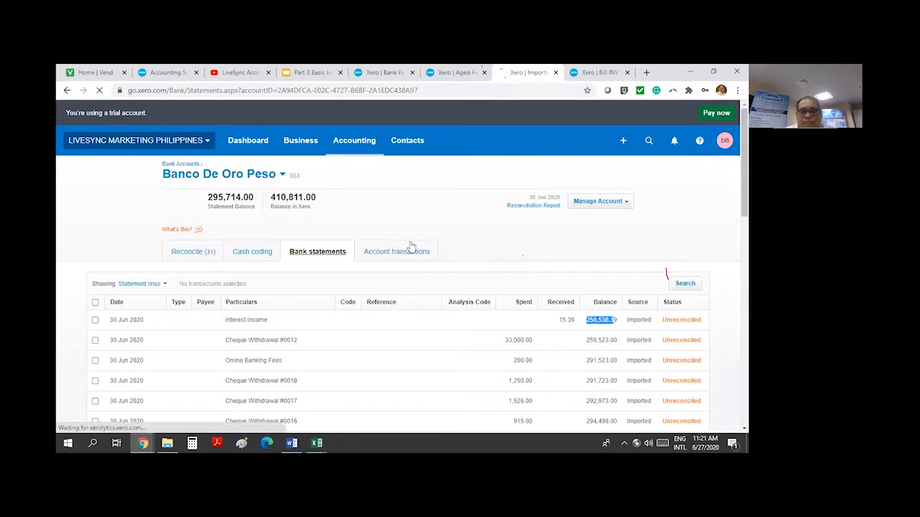
{"action": "left_click", "coordinate": [409, 250]}
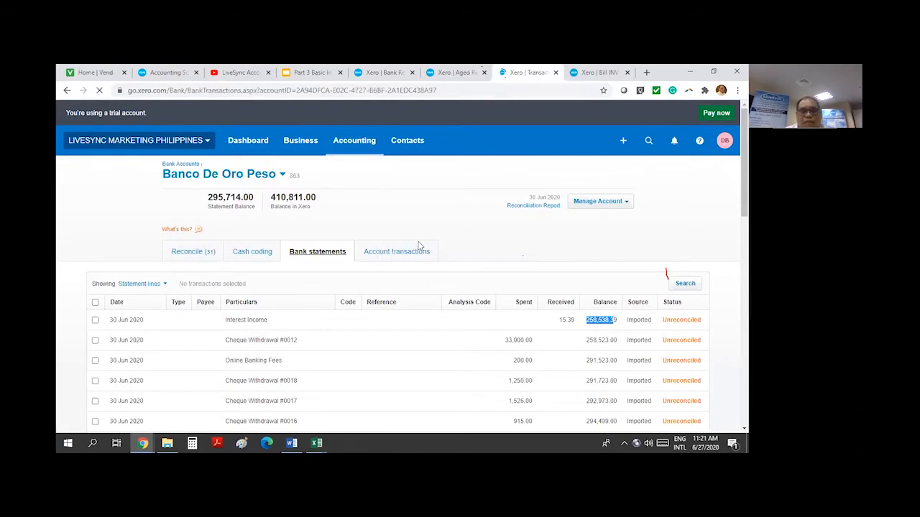
{"action": "scroll", "coordinate": [328, 266], "scroll_direction": "down", "scroll_amount": 4}
{"action": "scroll", "coordinate": [257, 281], "scroll_direction": "up", "scroll_amount": 1}
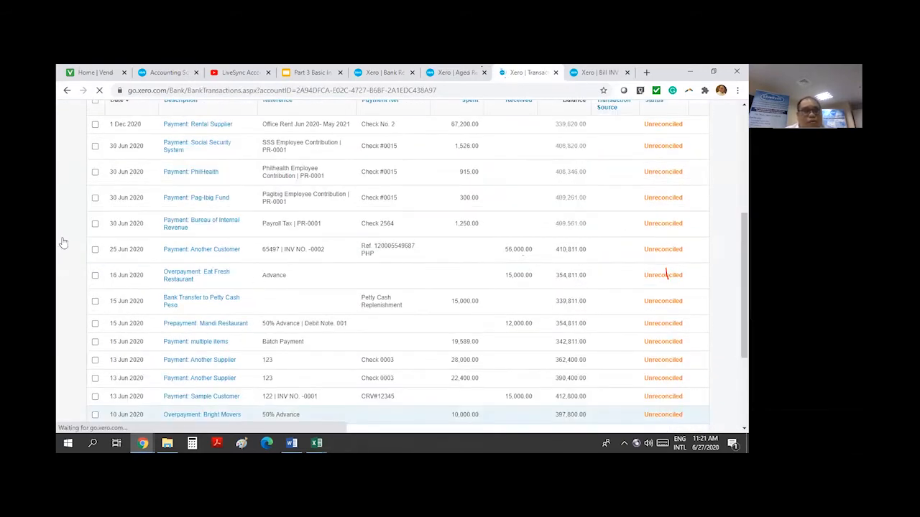
{"action": "left_click_drag", "start_coordinate": [606, 254], "coordinate": [560, 255]}
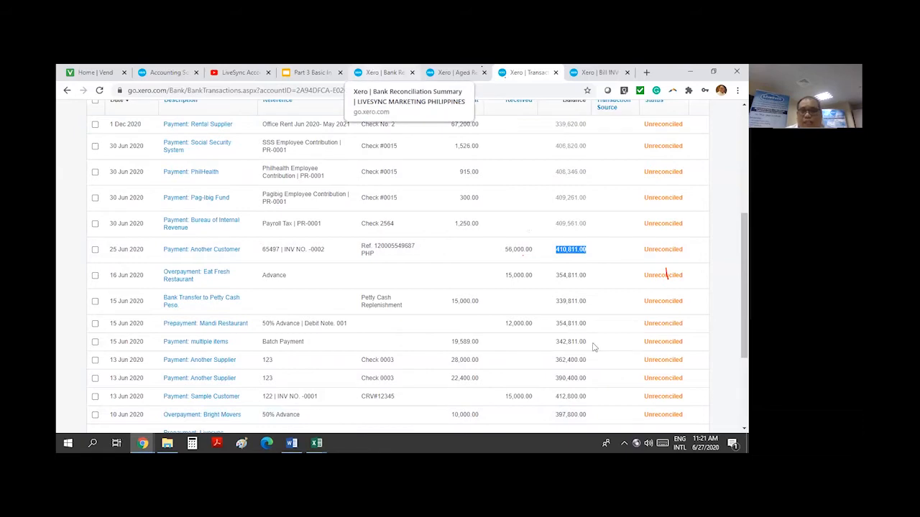
Highlight the 295,714.00 balance on the statement lines, then return to the reconciliation summary
{"action": "left_click", "coordinate": [385, 72]}
{"action": "scroll", "coordinate": [680, 312], "scroll_direction": "down", "scroll_amount": 7}
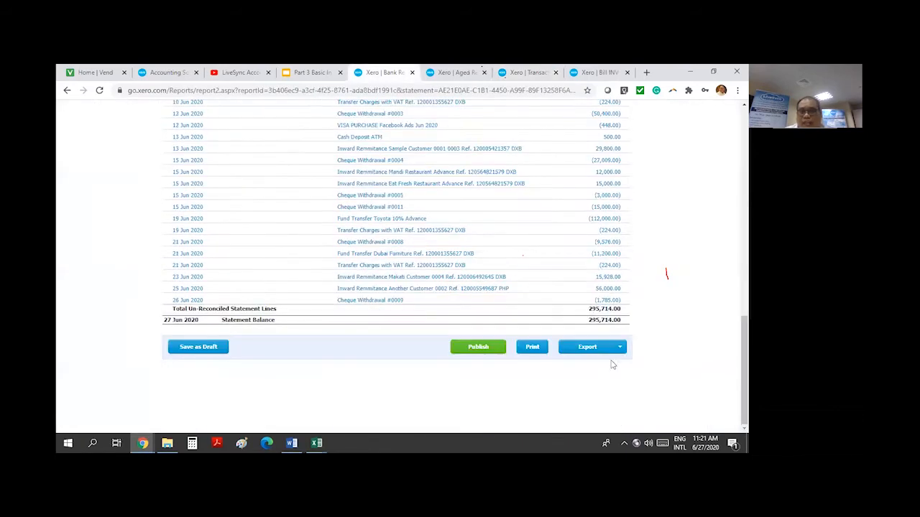
{"action": "left_click", "coordinate": [528, 72]}
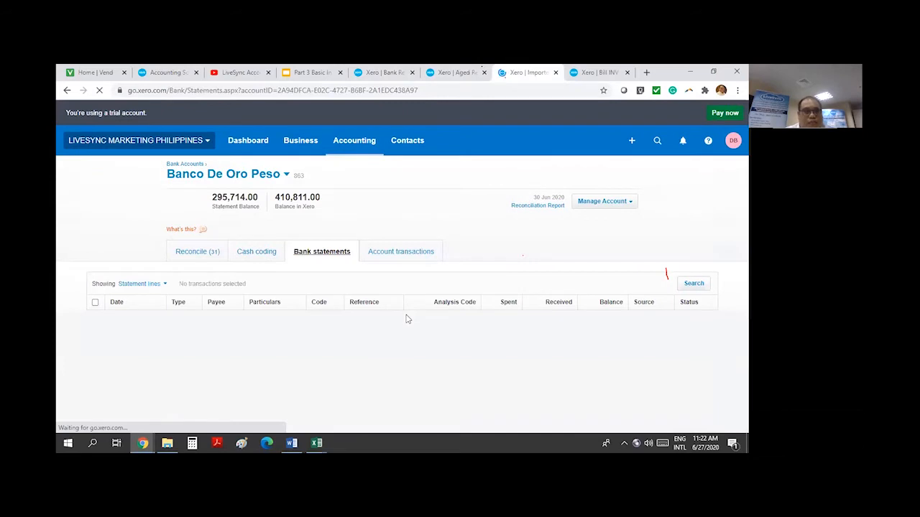
{"action": "scroll", "coordinate": [377, 332], "scroll_direction": "down", "scroll_amount": 4}
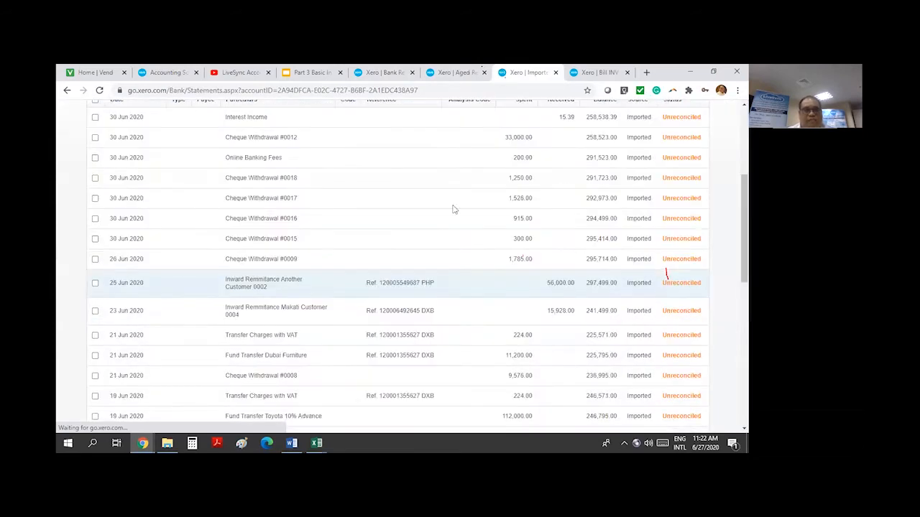
{"action": "double_click", "coordinate": [601, 260]}
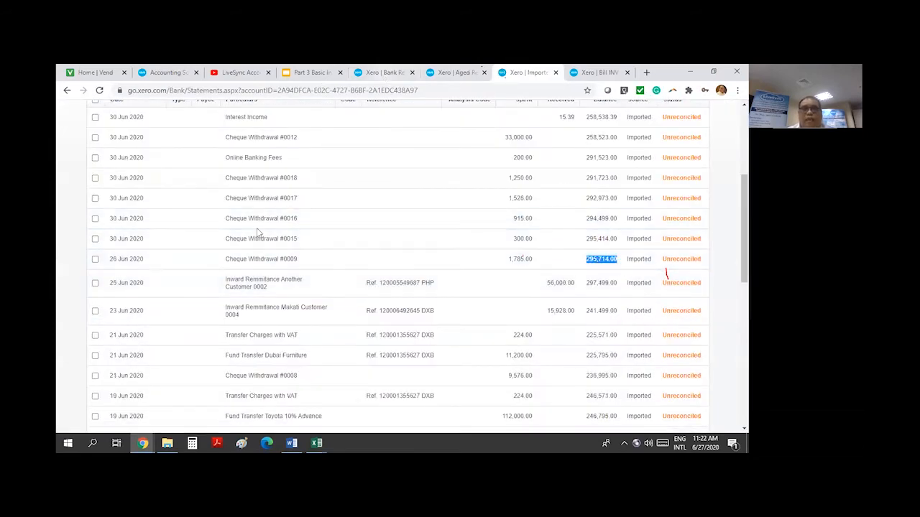
{"action": "left_click", "coordinate": [384, 73]}
{"action": "scroll", "coordinate": [244, 215], "scroll_direction": "up", "scroll_amount": 10}
{"action": "scroll", "coordinate": [273, 191], "scroll_direction": "up", "scroll_amount": 3}
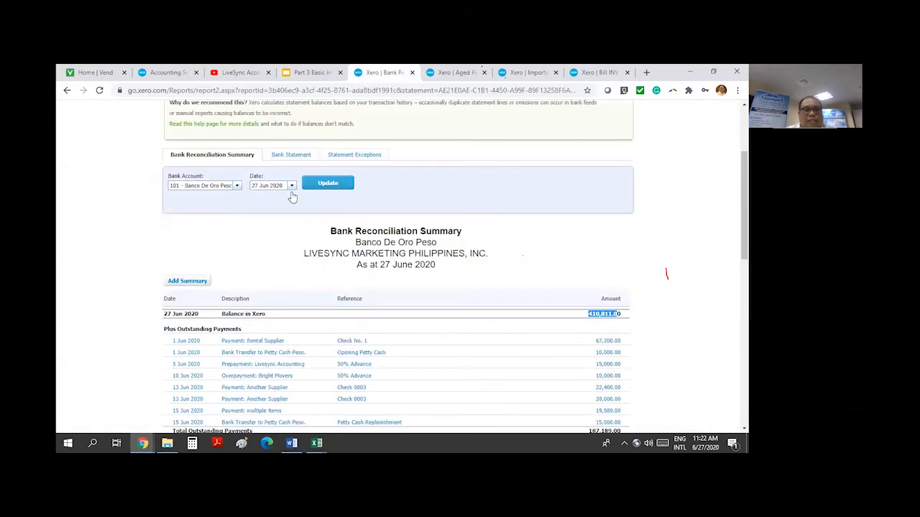
Rerun the reconciliation summary with a report date of 30 June 2020
{"action": "left_click", "coordinate": [291, 186]}
{"action": "left_click", "coordinate": [287, 264]}
{"action": "left_click", "coordinate": [326, 188]}
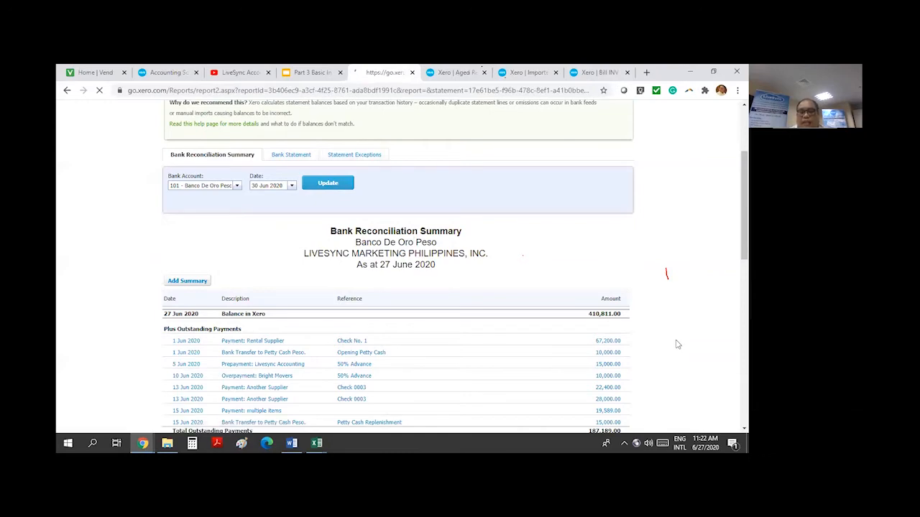
{"action": "scroll", "coordinate": [681, 349], "scroll_direction": "down", "scroll_amount": 15}
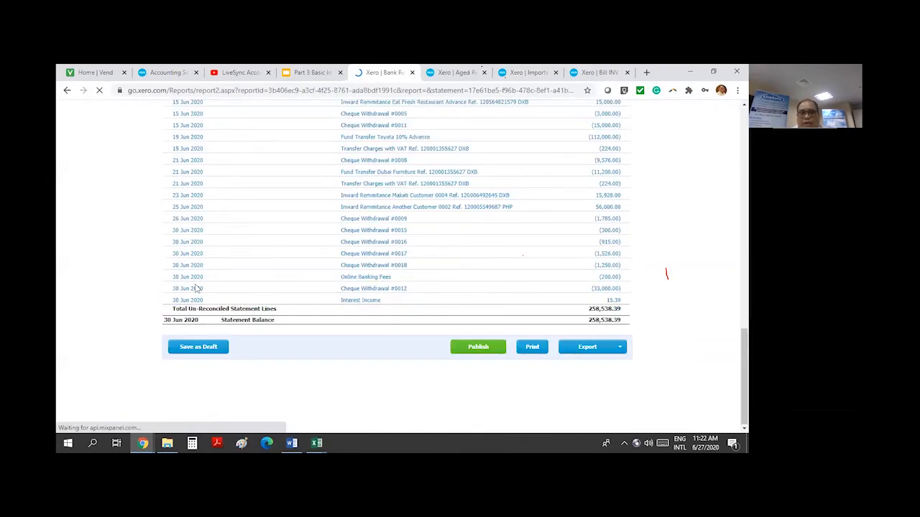
{"action": "scroll", "coordinate": [681, 316], "scroll_direction": "up", "scroll_amount": 12}
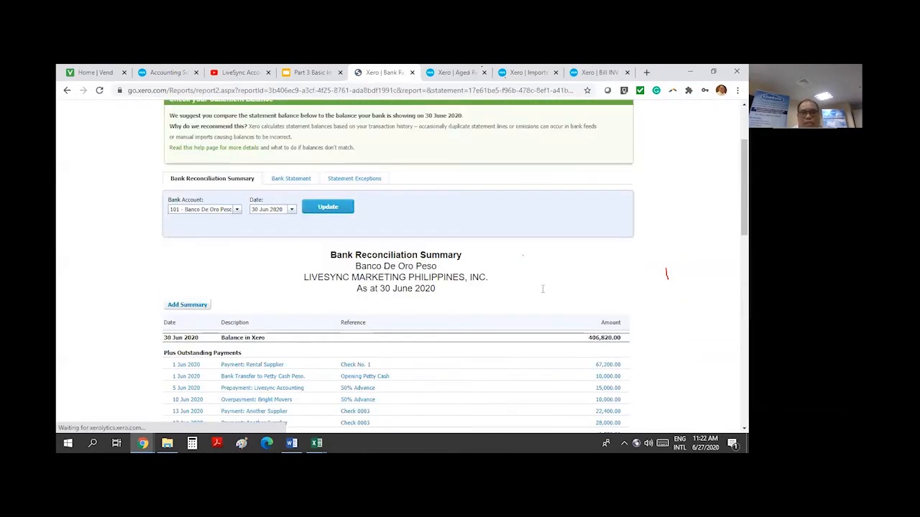
{"action": "scroll", "coordinate": [686, 330], "scroll_direction": "down", "scroll_amount": 2}
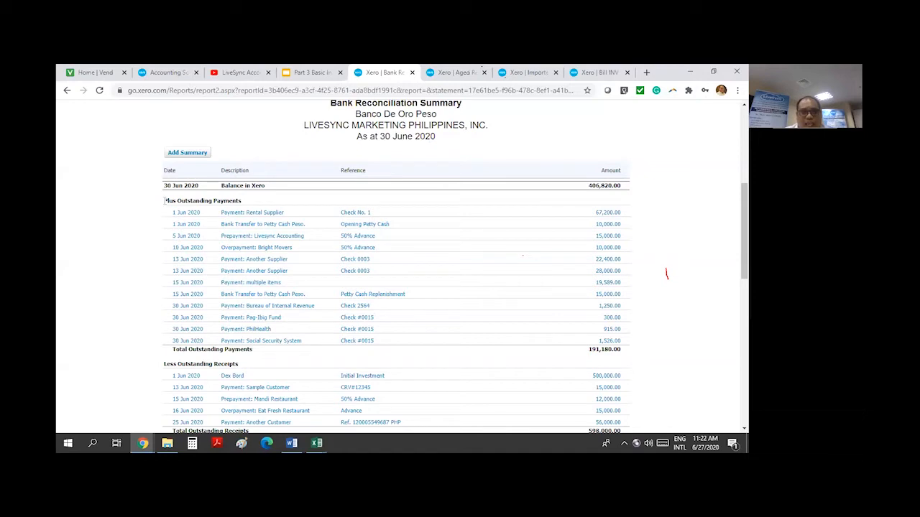
Review the outstanding payments and un-reconciled lines, highlighting the 258,538.39 total
{"action": "triple_click", "coordinate": [244, 205]}
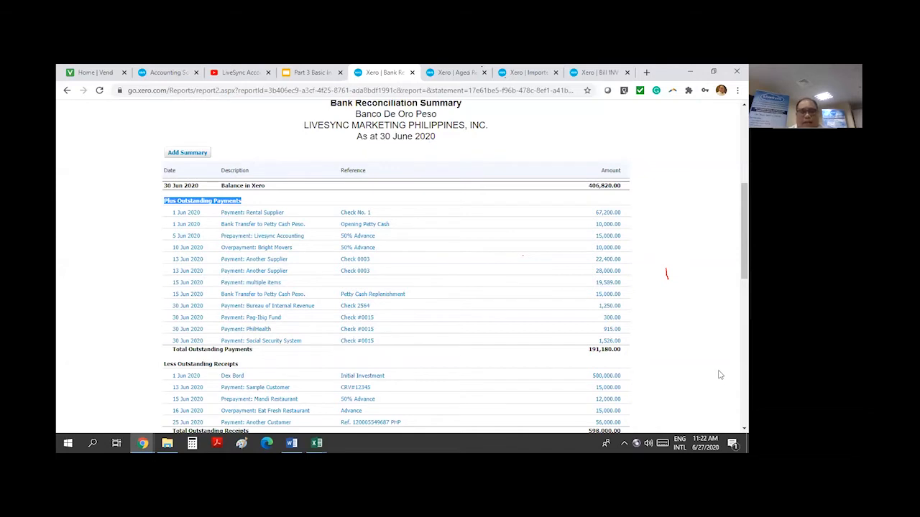
{"action": "scroll", "coordinate": [720, 375], "scroll_direction": "down", "scroll_amount": 1}
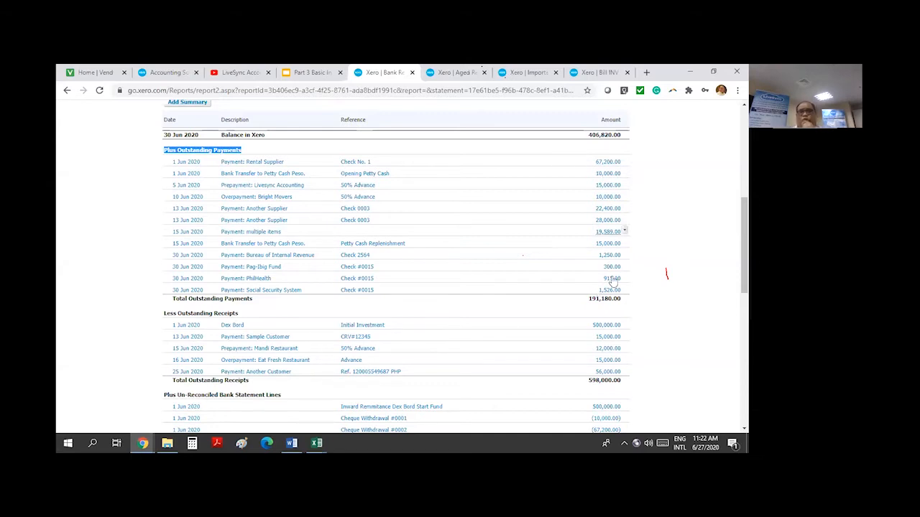
{"action": "scroll", "coordinate": [600, 357], "scroll_direction": "down", "scroll_amount": 3}
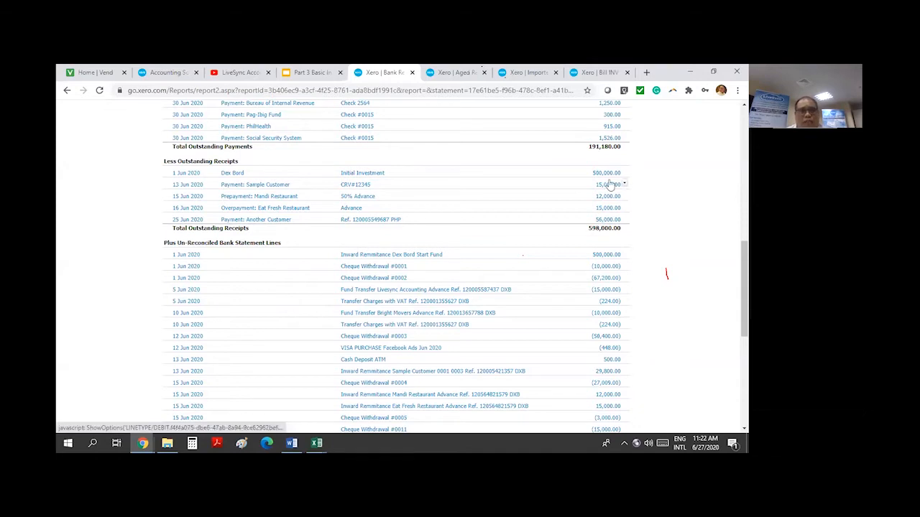
{"action": "scroll", "coordinate": [685, 318], "scroll_direction": "down", "scroll_amount": 1}
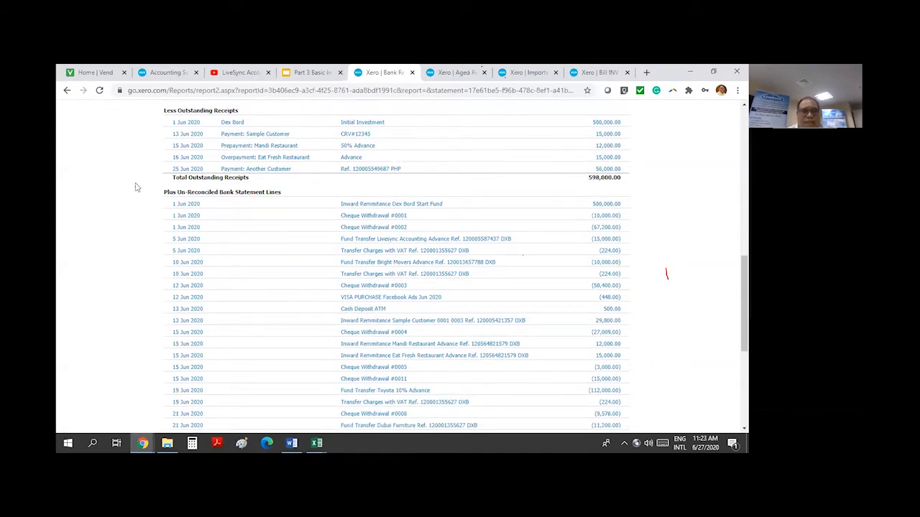
{"action": "left_click_drag", "start_coordinate": [165, 192], "coordinate": [286, 196]}
{"action": "scroll", "coordinate": [712, 320], "scroll_direction": "down", "scroll_amount": 1}
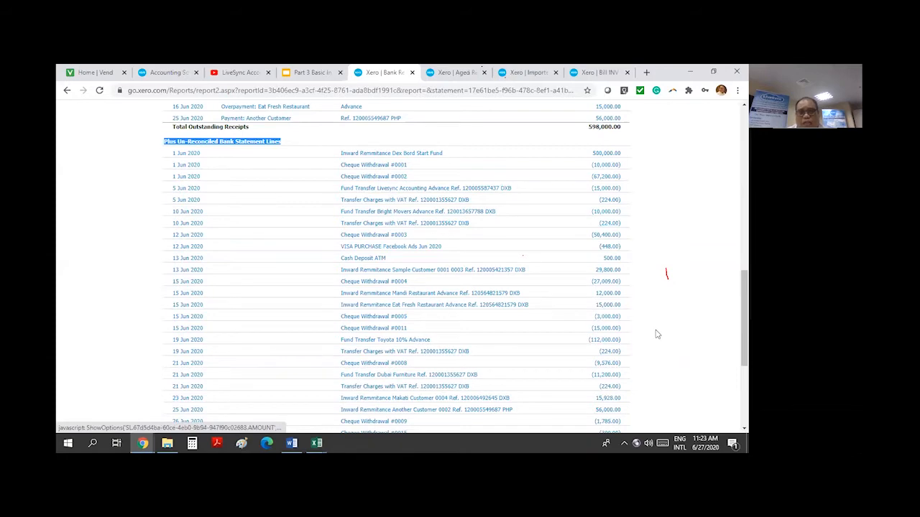
{"action": "scroll", "coordinate": [657, 333], "scroll_direction": "up", "scroll_amount": 1}
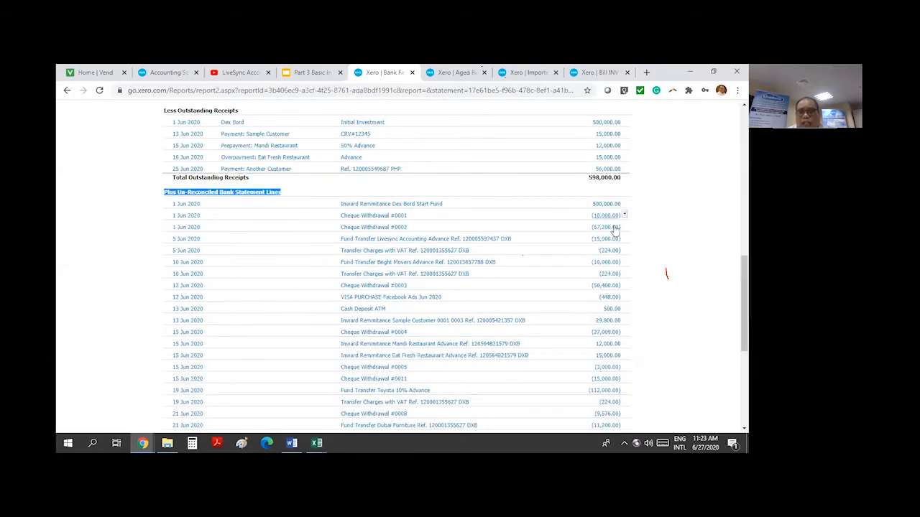
{"action": "scroll", "coordinate": [617, 229], "scroll_direction": "down", "scroll_amount": 5}
{"action": "scroll", "coordinate": [647, 259], "scroll_direction": "up", "scroll_amount": 3}
{"action": "scroll", "coordinate": [637, 267], "scroll_direction": "down", "scroll_amount": 3}
{"action": "double_click", "coordinate": [606, 309]}
In the BDO Peso statement workbook, check the 258,538.39 running balance in cell F35
{"action": "mouse_move", "coordinate": [316, 443]}
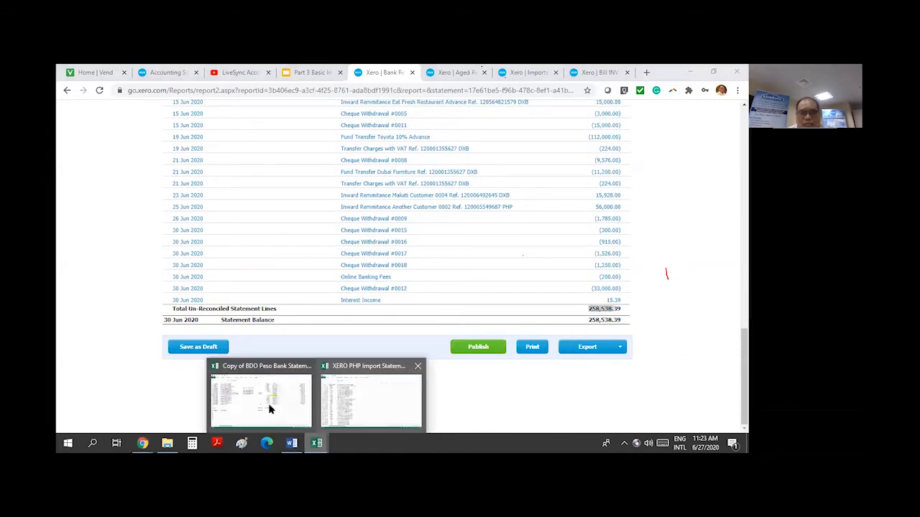
{"action": "left_click", "coordinate": [270, 409]}
{"action": "left_click", "coordinate": [517, 277]}
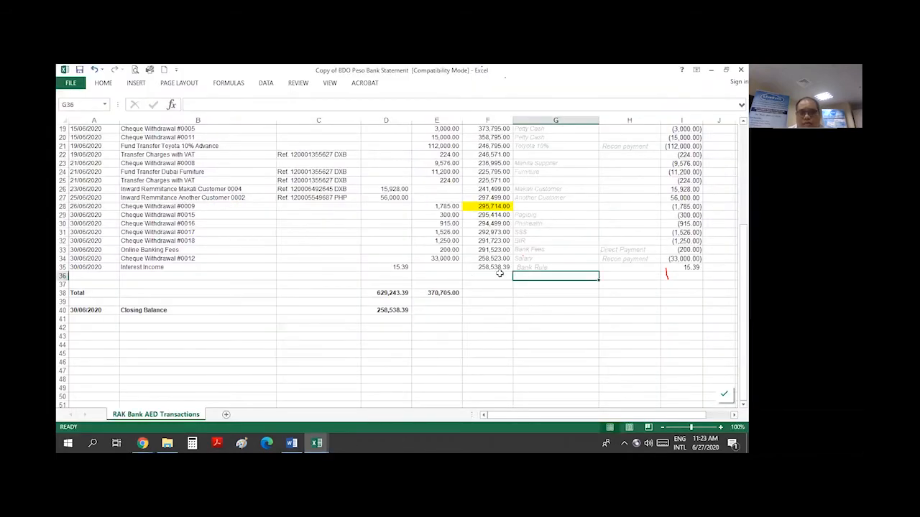
{"action": "left_click", "coordinate": [498, 269]}
Back in Chrome, view the imported bank statements page, then bring up the Part 3 slides
{"action": "left_click", "coordinate": [144, 442]}
{"action": "left_click", "coordinate": [151, 407]}
{"action": "scroll", "coordinate": [642, 307], "scroll_direction": "up", "scroll_amount": 5}
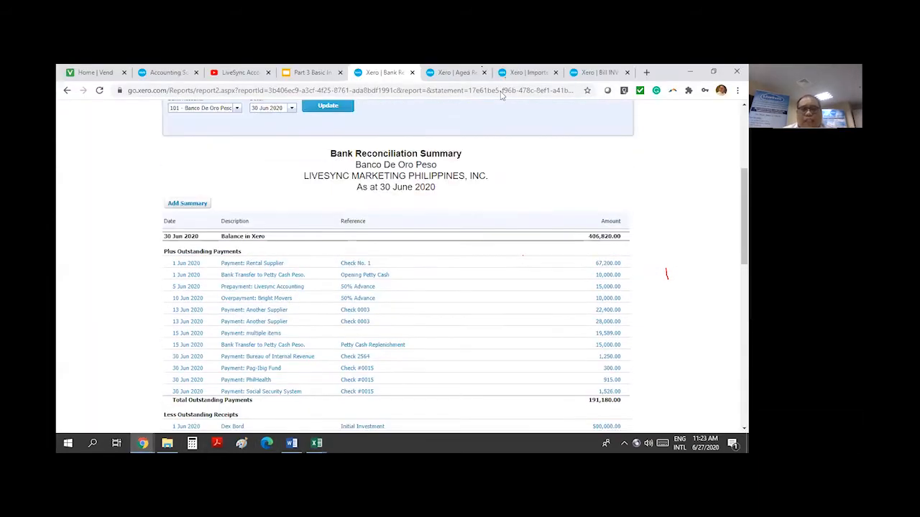
{"action": "left_click", "coordinate": [536, 73]}
{"action": "scroll", "coordinate": [360, 273], "scroll_direction": "up", "scroll_amount": 5}
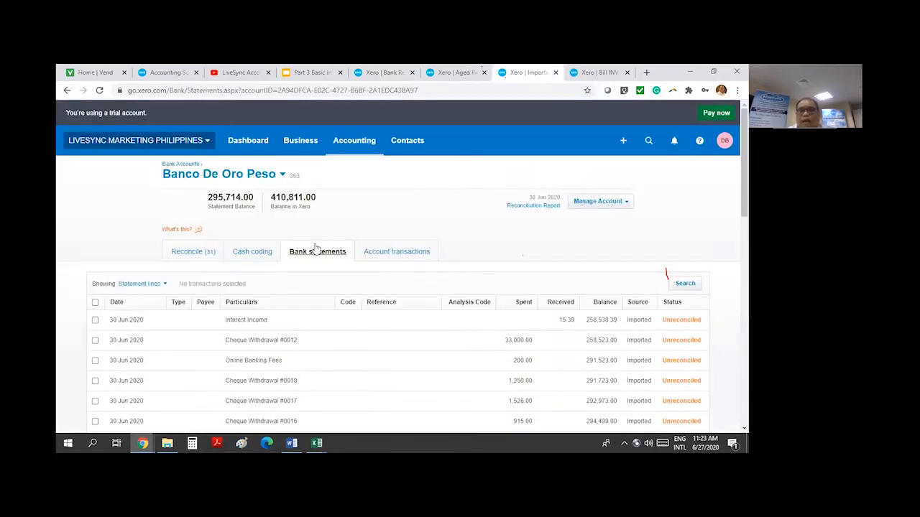
{"action": "left_click", "coordinate": [318, 72]}
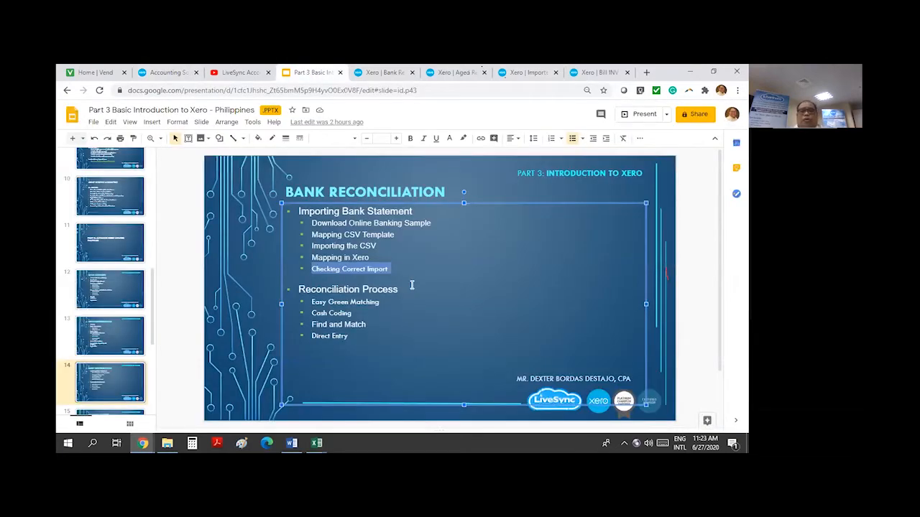
Insert a 'Set Up Bank Rules' bullet above Easy Green Matching in the Reconciliation Process list
{"action": "left_click", "coordinate": [416, 348]}
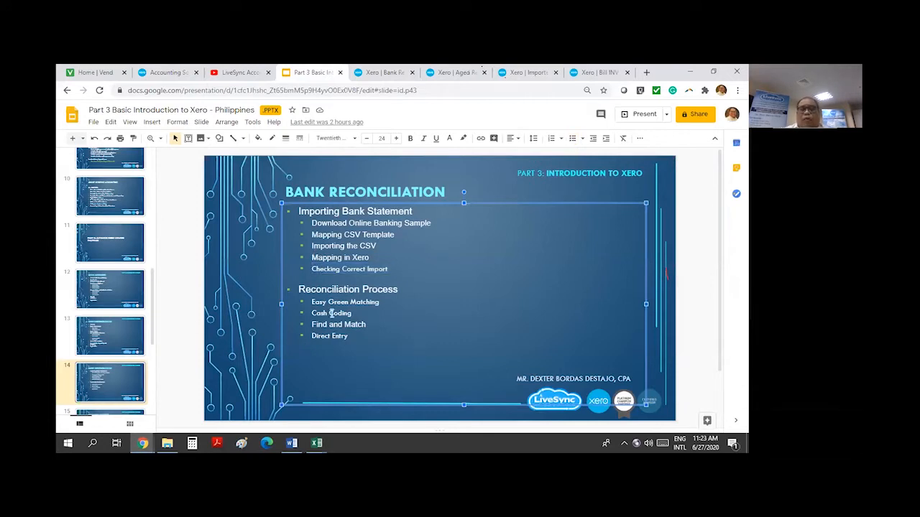
{"action": "left_click", "coordinate": [313, 303]}
{"action": "key", "text": "Return"}
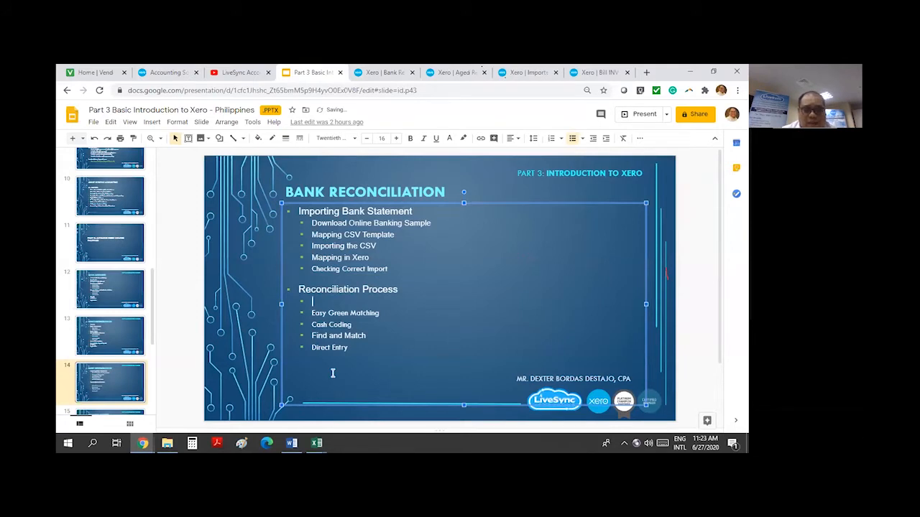
{"action": "type", "text": "Bank Rules"}
{"action": "left_click", "coordinate": [468, 315]}
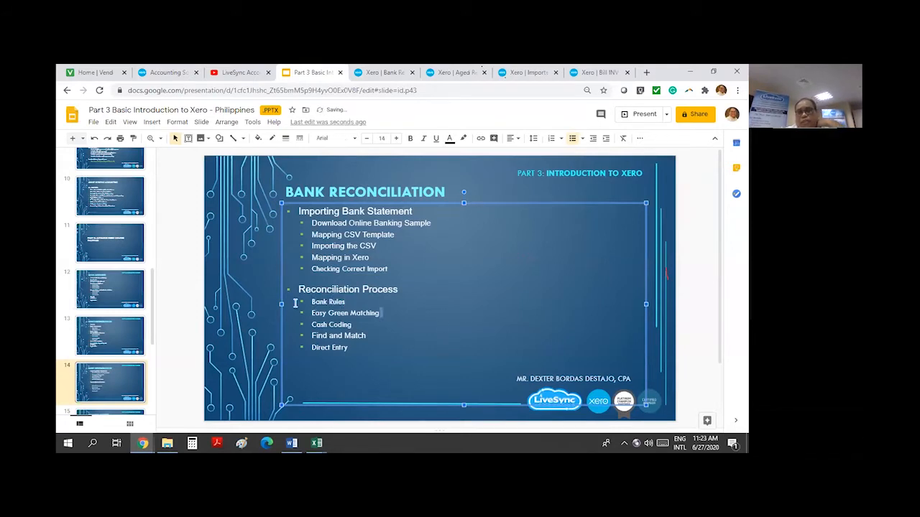
{"action": "left_click", "coordinate": [312, 302]}
{"action": "type", "text": "Set "}
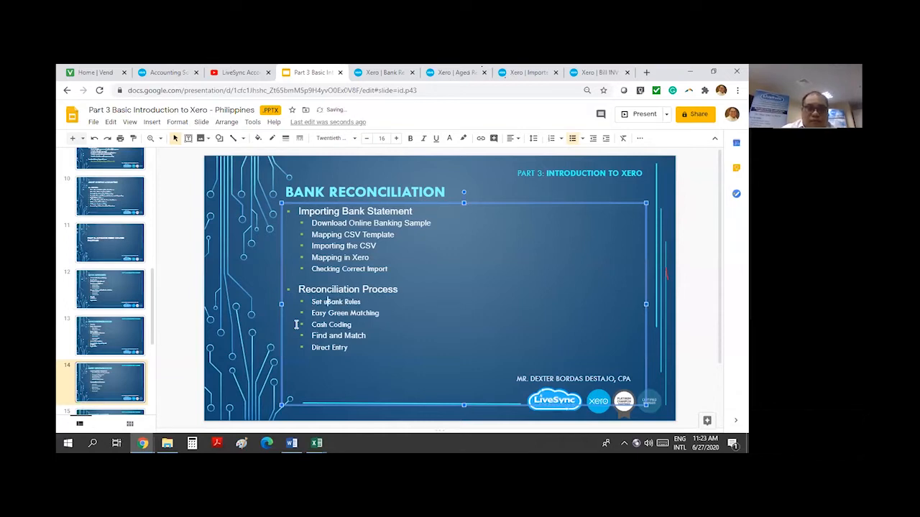
{"action": "type", "text": "Up"}
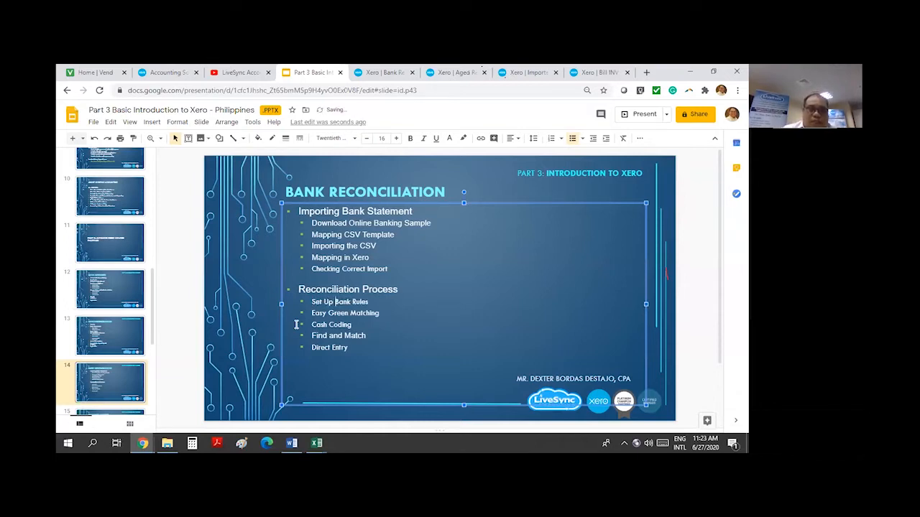
Select the five Reconciliation Process sub-bullets, then bring the BDO Peso workbook forward
{"action": "left_click_drag", "start_coordinate": [360, 349], "coordinate": [301, 302]}
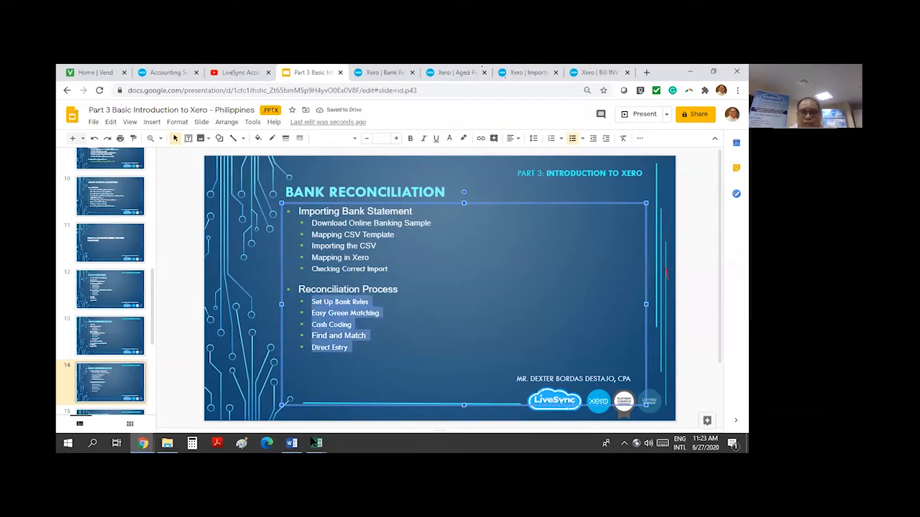
{"action": "mouse_move", "coordinate": [314, 441]}
{"action": "left_click", "coordinate": [292, 406]}
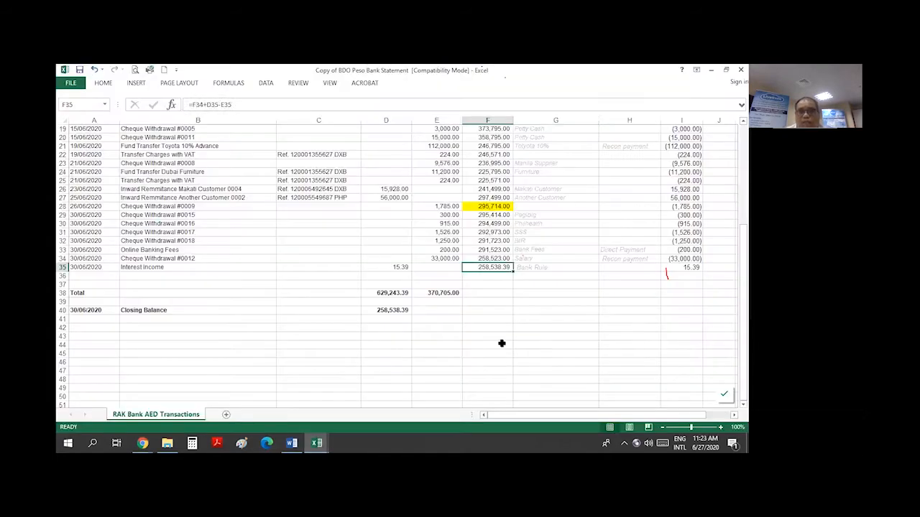
Scroll through the BDO Peso statement sheet to review its lines and totals
{"action": "left_click", "coordinate": [546, 326]}
{"action": "scroll", "coordinate": [327, 341], "scroll_direction": "up", "scroll_amount": 5}
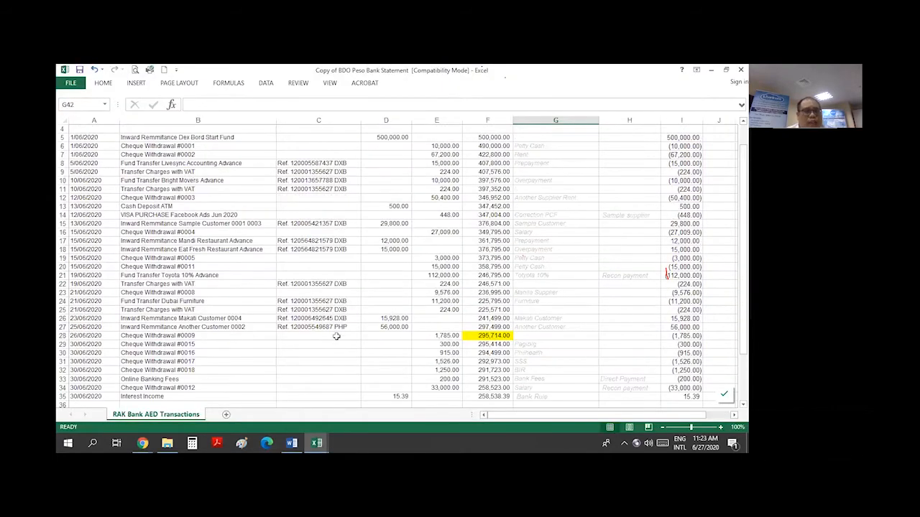
{"action": "scroll", "coordinate": [341, 333], "scroll_direction": "down", "scroll_amount": 2}
{"action": "scroll", "coordinate": [343, 332], "scroll_direction": "up", "scroll_amount": 3}
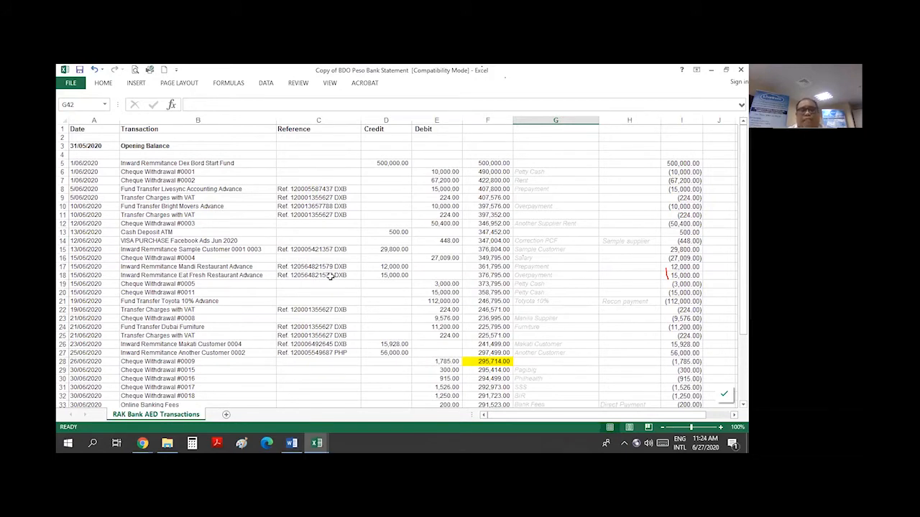
{"action": "scroll", "coordinate": [334, 276], "scroll_direction": "down", "scroll_amount": 3}
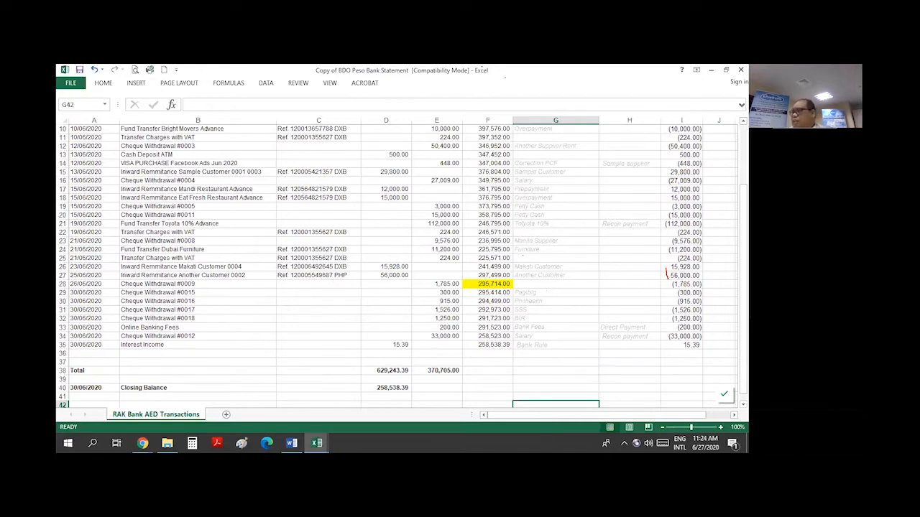
{"action": "left_click", "coordinate": [321, 327]}
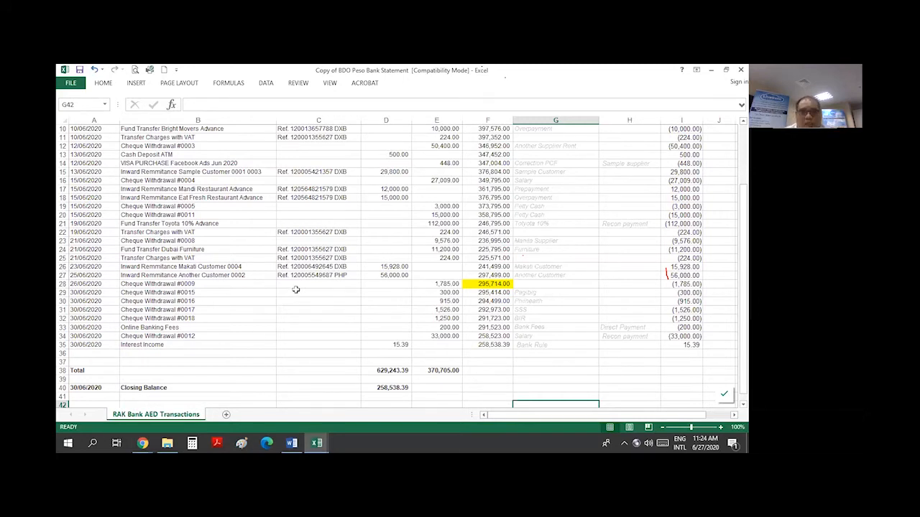
{"action": "scroll", "coordinate": [295, 291], "scroll_direction": "up", "scroll_amount": 1}
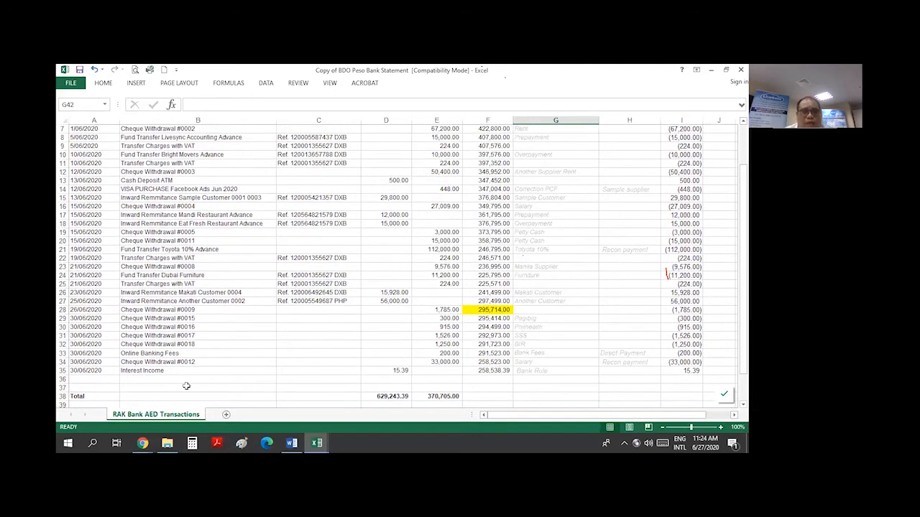
Select the Interest Income (row 35) and Online Banking Fees (row 33) lines
{"action": "left_click", "coordinate": [62, 370]}
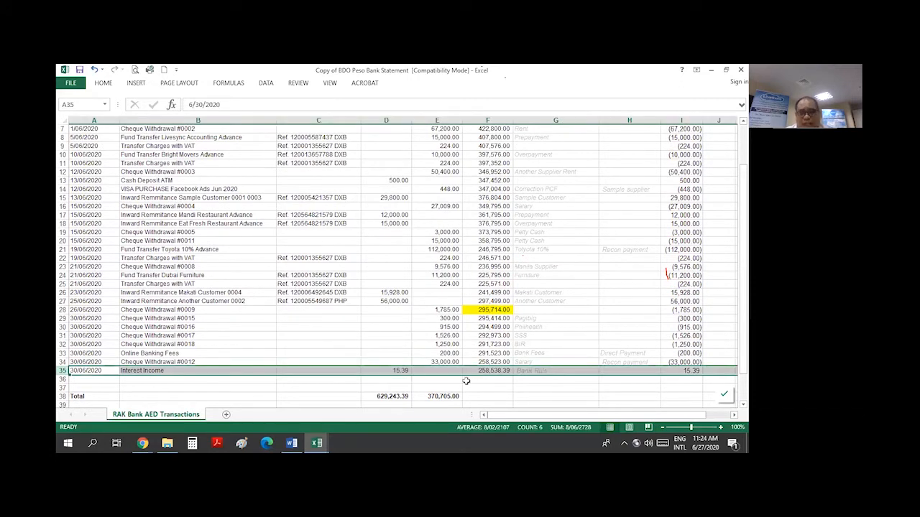
{"action": "scroll", "coordinate": [465, 381], "scroll_direction": "down", "scroll_amount": 1}
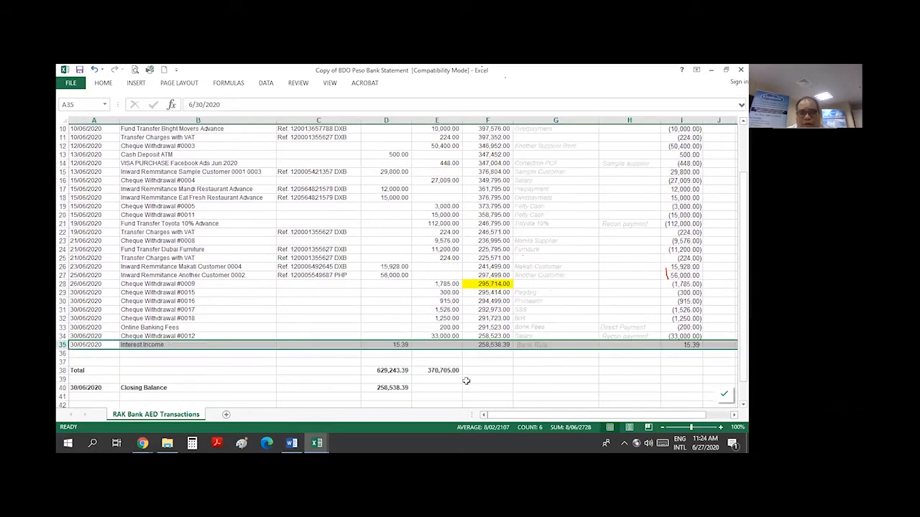
{"action": "left_click", "coordinate": [63, 327]}
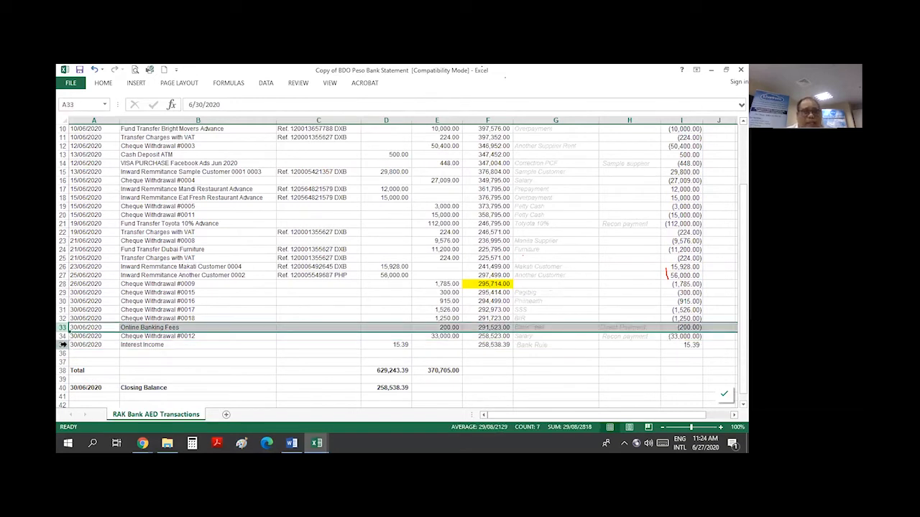
{"action": "left_click", "coordinate": [63, 345], "text": "ctrl"}
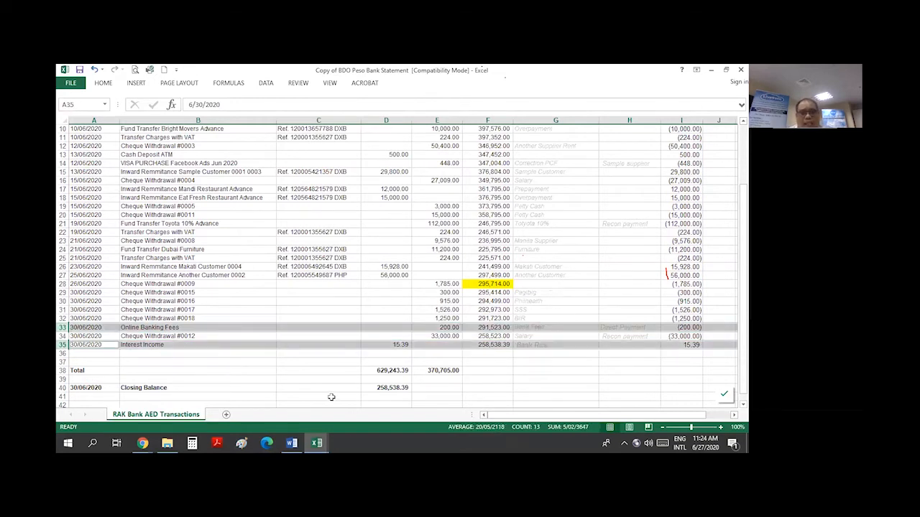
{"action": "scroll", "coordinate": [343, 369], "scroll_direction": "up", "scroll_amount": 2}
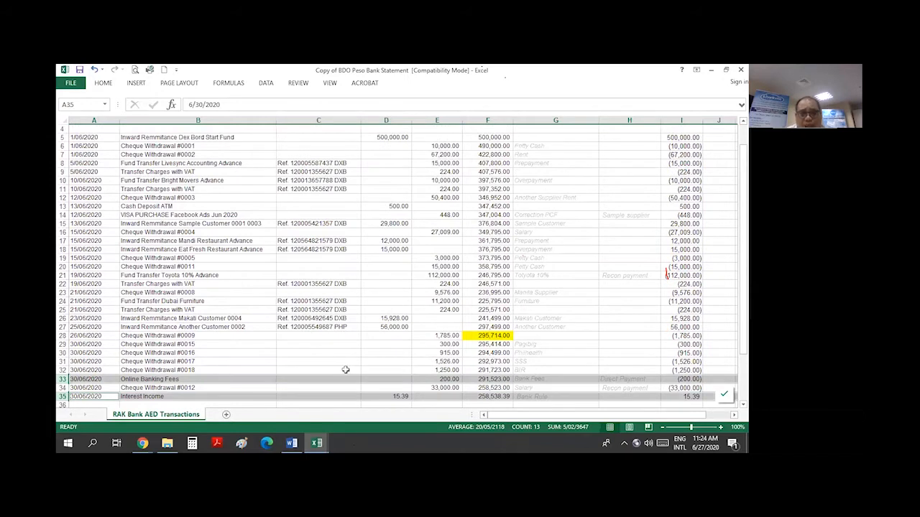
{"action": "scroll", "coordinate": [345, 369], "scroll_direction": "down", "scroll_amount": 3}
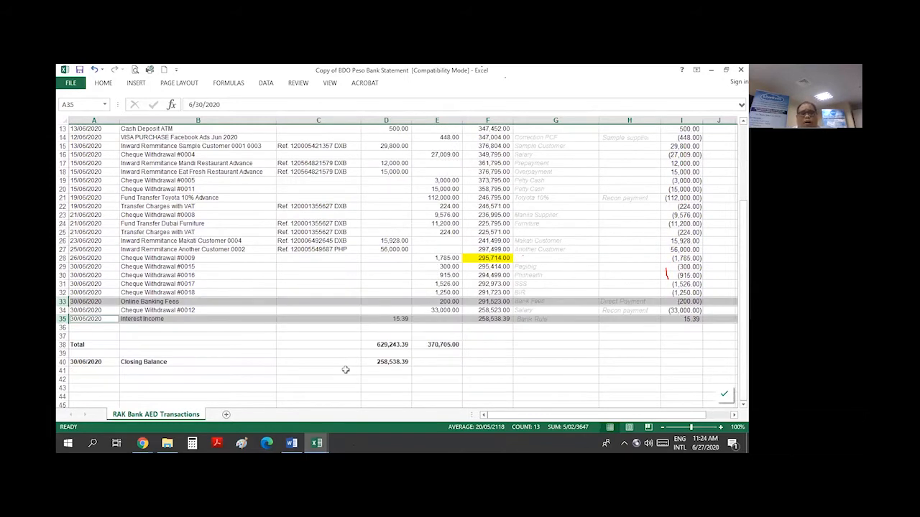
Review transfer charge rows 25 and 22, Facebook Ads row 14 and the 1,250.00 debit
{"action": "left_click", "coordinate": [63, 232]}
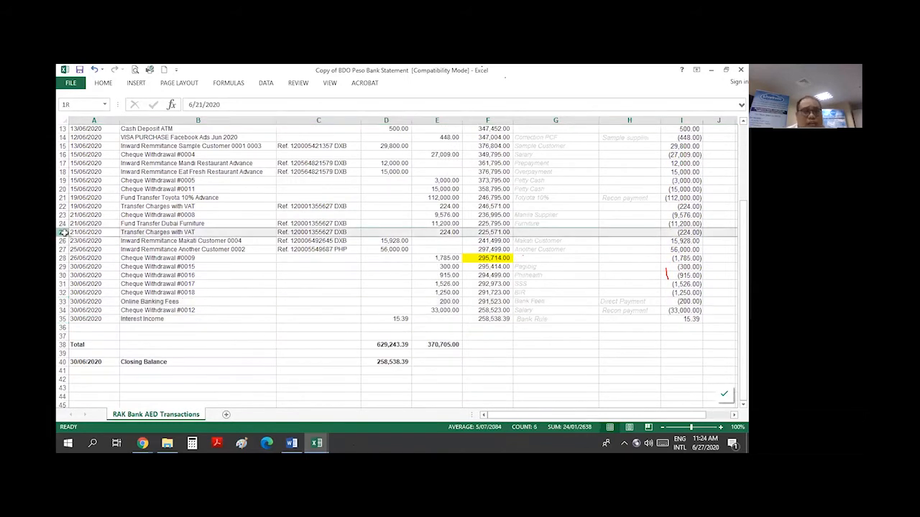
{"action": "scroll", "coordinate": [187, 294], "scroll_direction": "up", "scroll_amount": 3}
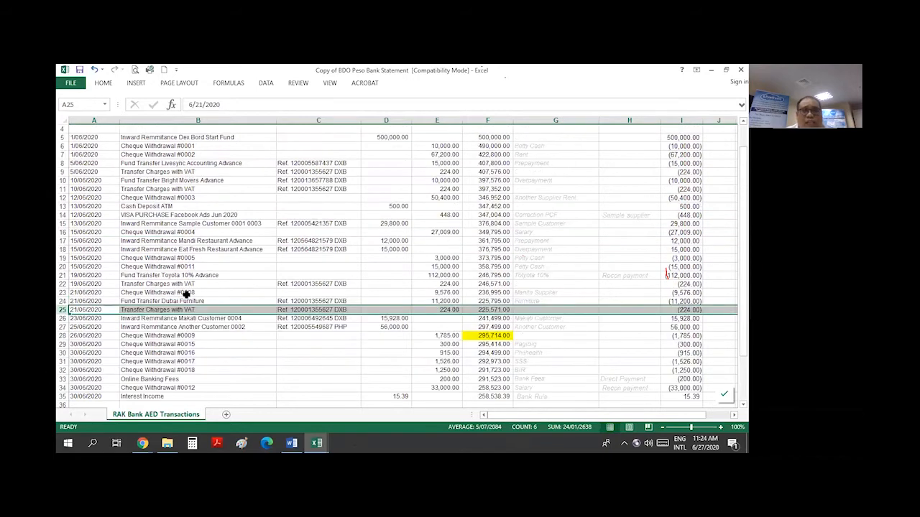
{"action": "left_click", "coordinate": [63, 284]}
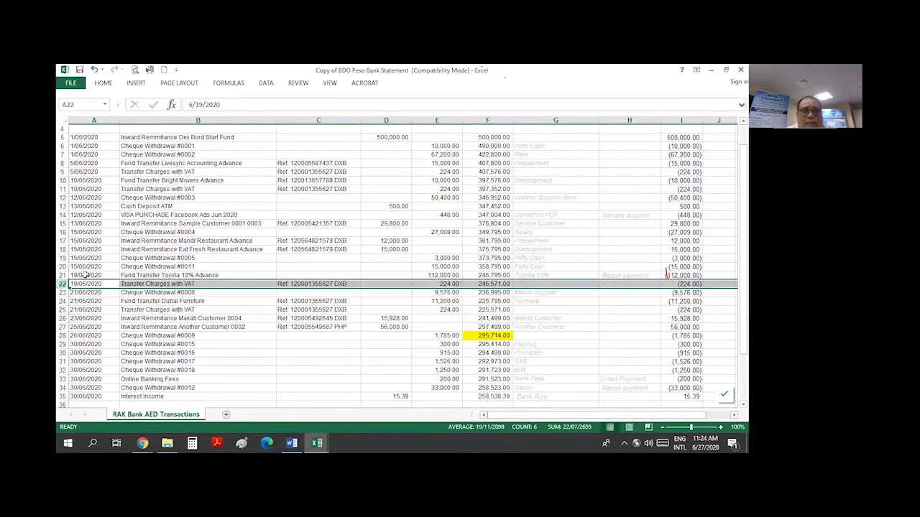
{"action": "left_click", "coordinate": [64, 215]}
{"action": "left_click", "coordinate": [420, 372]}
{"action": "scroll", "coordinate": [445, 378], "scroll_direction": "down", "scroll_amount": 4}
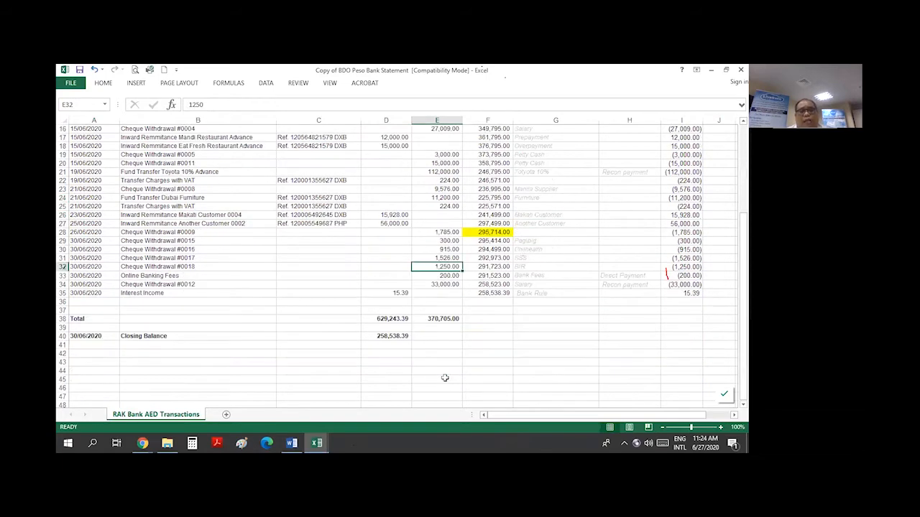
{"action": "scroll", "coordinate": [447, 368], "scroll_direction": "up", "scroll_amount": 2}
{"action": "scroll", "coordinate": [447, 361], "scroll_direction": "up", "scroll_amount": 1}
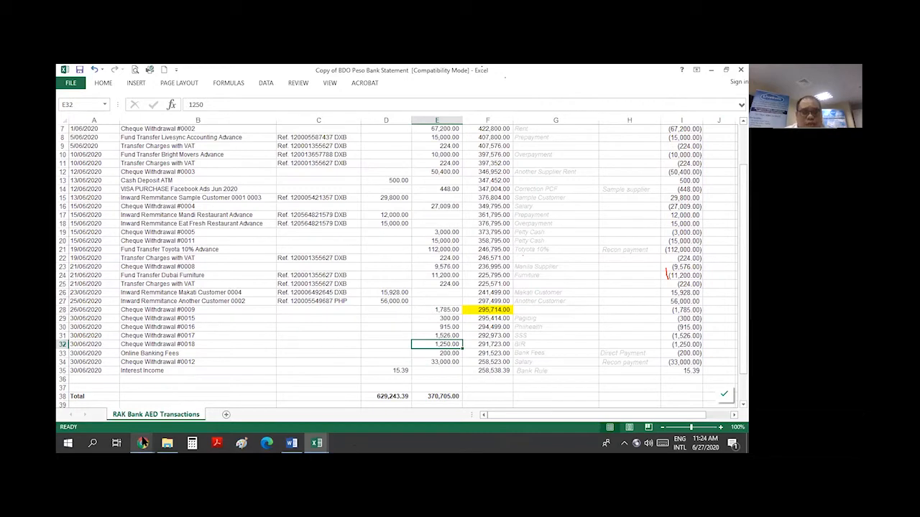
{"action": "mouse_move", "coordinate": [143, 442]}
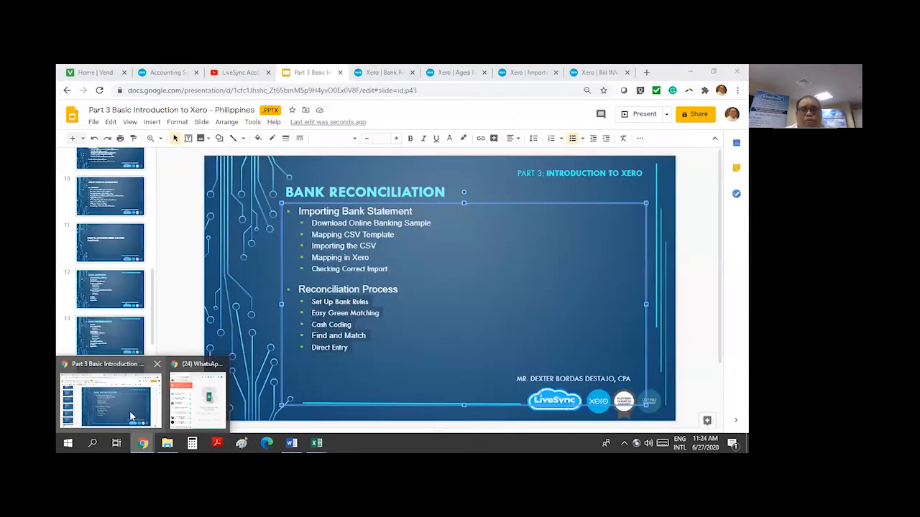
{"action": "left_click", "coordinate": [115, 382]}
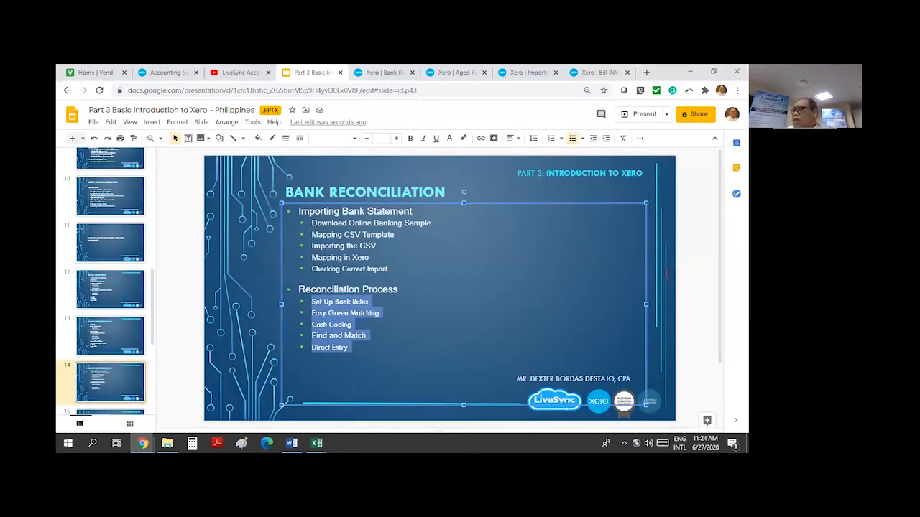
Open the Banco De Oro Peso account's Bank Rules via Manage Account, then switch to Excel
{"action": "left_click", "coordinate": [388, 75]}
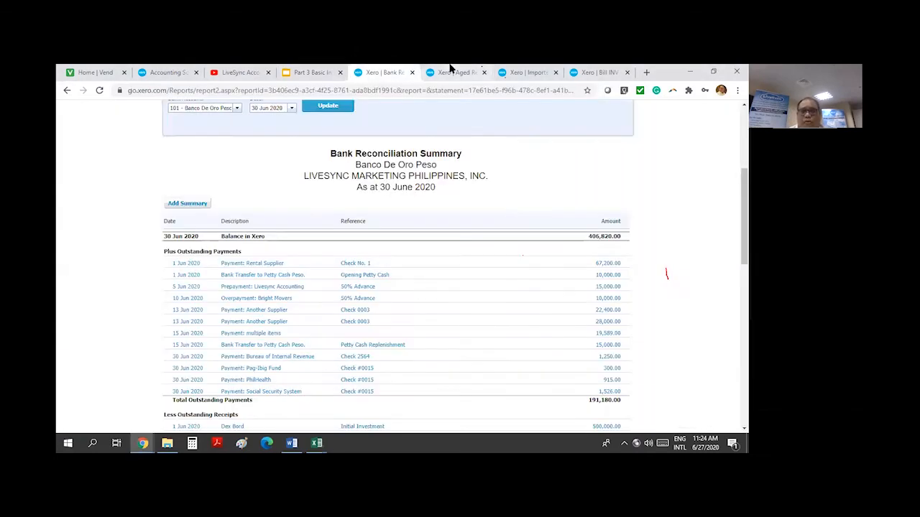
{"action": "left_click", "coordinate": [520, 70]}
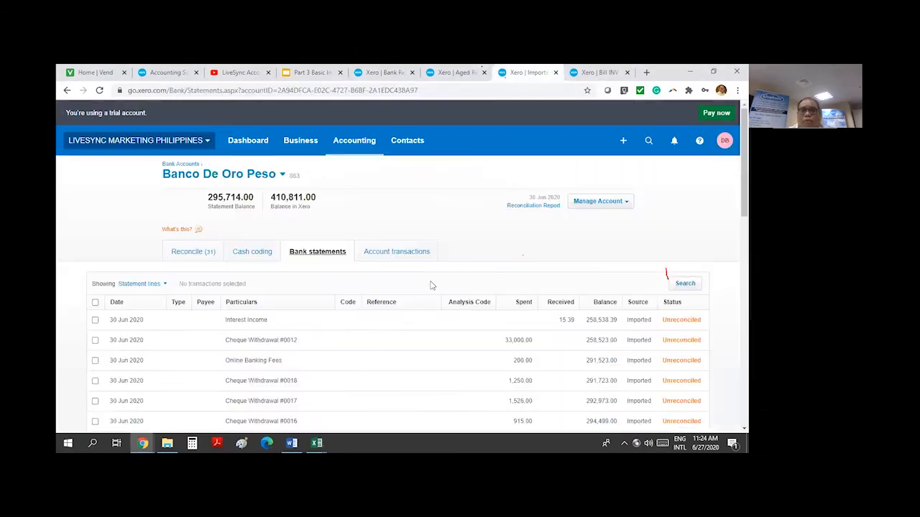
{"action": "left_click", "coordinate": [598, 201]}
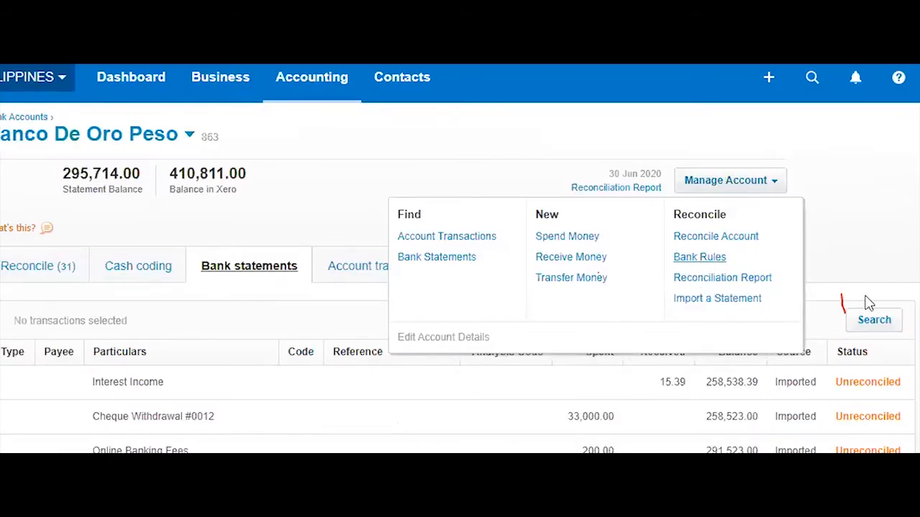
{"action": "left_click", "coordinate": [703, 263]}
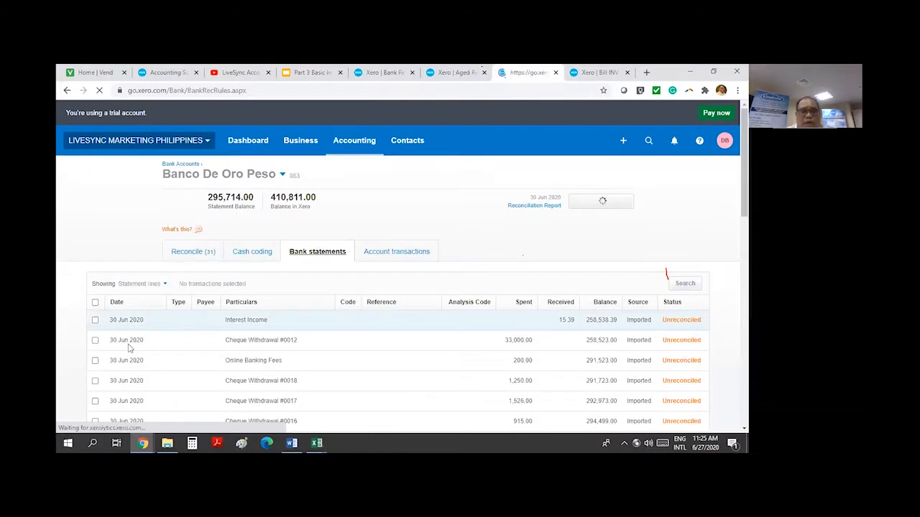
{"action": "key", "text": "alt+Tab"}
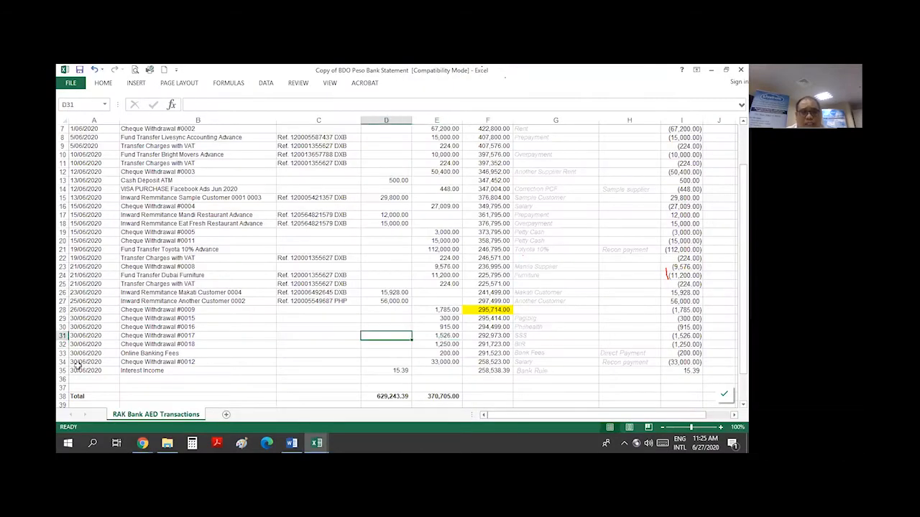
Highlight the 'Interest Income' wording in cell B35, then return to Xero's Bank Rules page
{"action": "left_click_drag", "start_coordinate": [103, 370], "coordinate": [405, 370]}
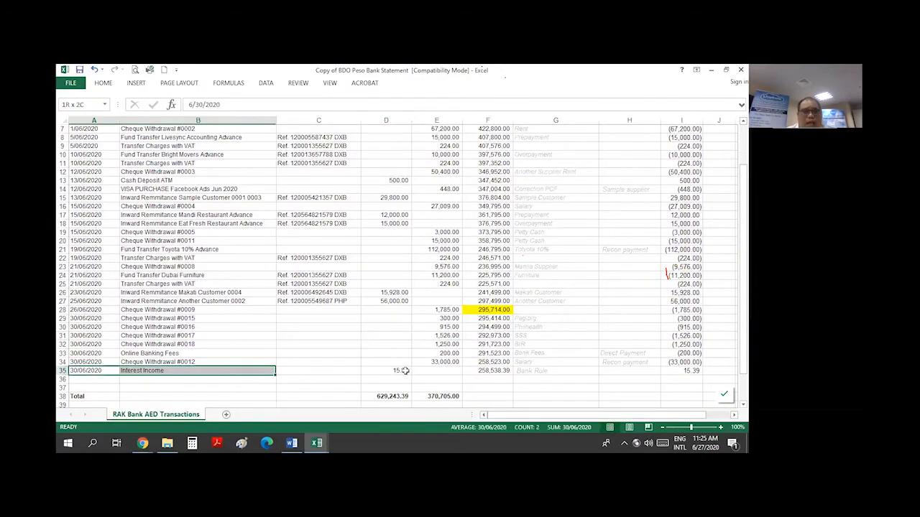
{"action": "left_click", "coordinate": [214, 371]}
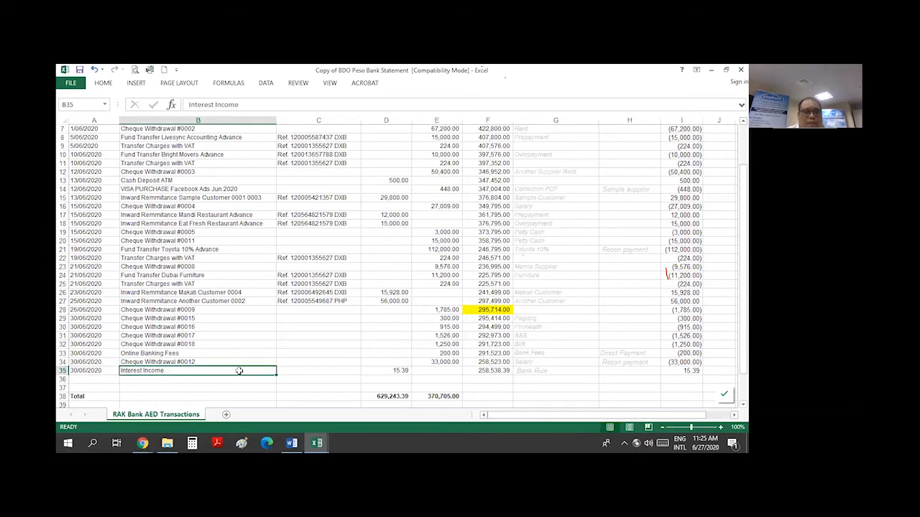
{"action": "scroll", "coordinate": [314, 229], "scroll_direction": "up", "scroll_amount": 2}
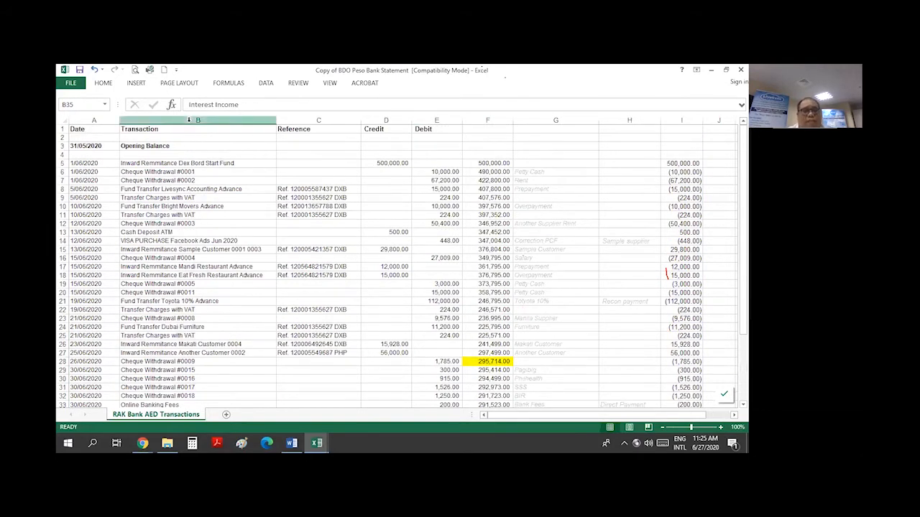
{"action": "left_click", "coordinate": [190, 129]}
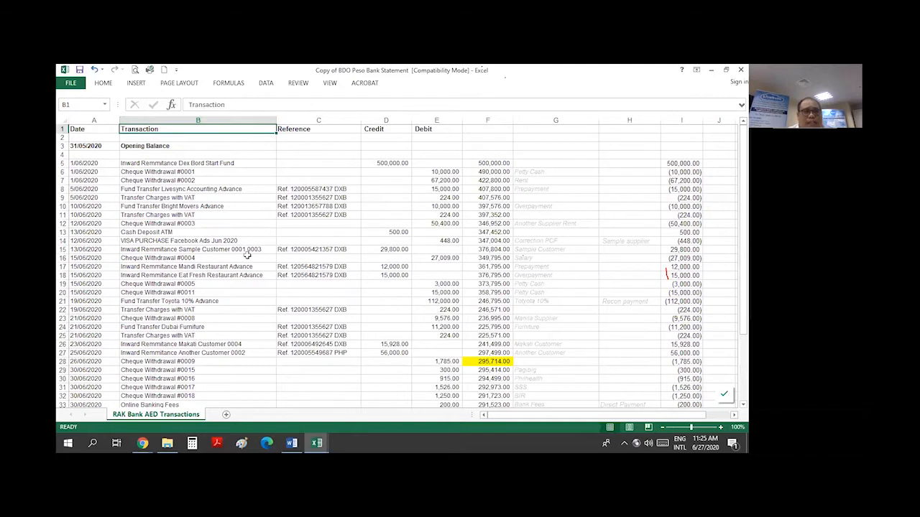
{"action": "scroll", "coordinate": [205, 305], "scroll_direction": "down", "scroll_amount": 6}
{"action": "triple_click", "coordinate": [197, 267]}
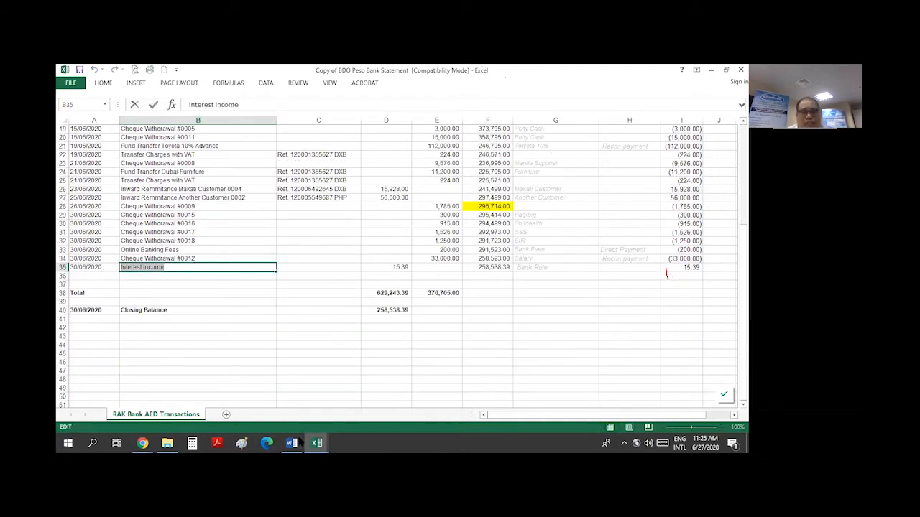
{"action": "left_click", "coordinate": [147, 441]}
{"action": "left_click", "coordinate": [135, 415]}
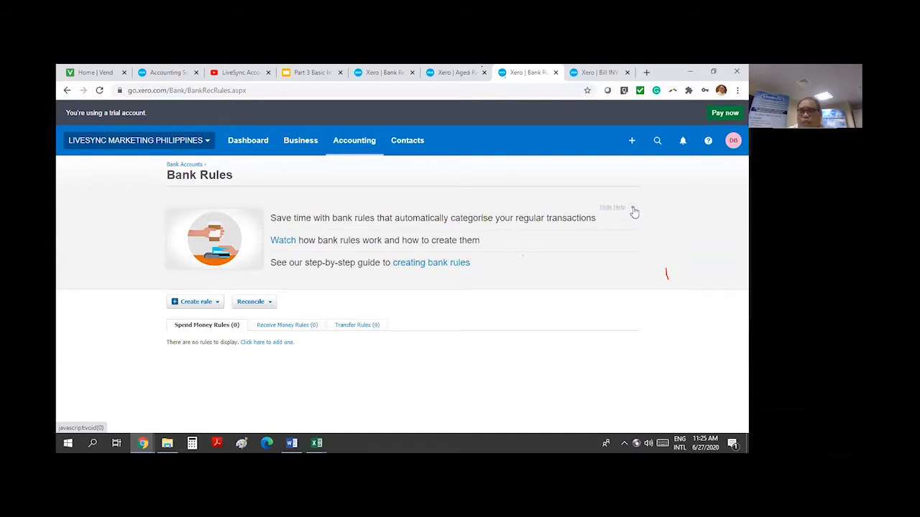
Choose Create rule > Receive Money Rule on the Bank Rules page
{"action": "left_click", "coordinate": [197, 304]}
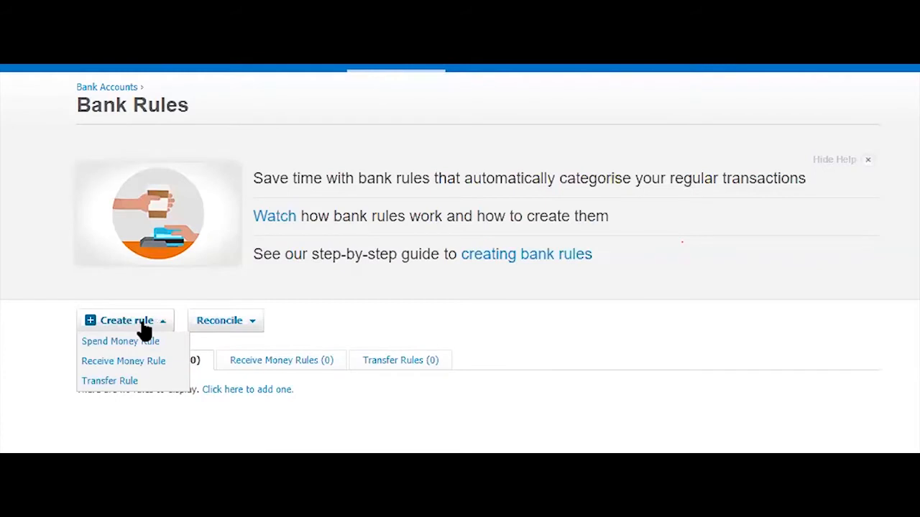
{"action": "left_click", "coordinate": [144, 369]}
{"action": "left_click", "coordinate": [145, 369]}
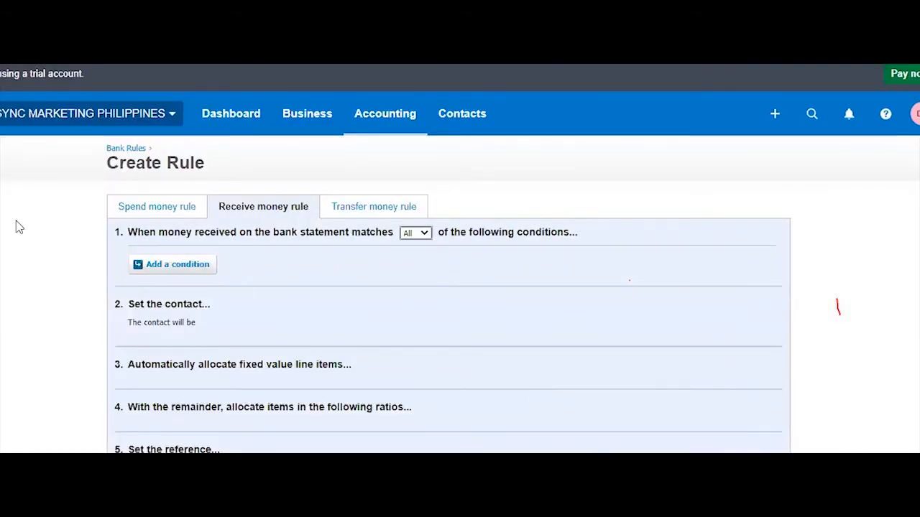
Add a condition where Description contains 'Interest Income'
{"action": "left_click", "coordinate": [213, 264]}
{"action": "left_click", "coordinate": [213, 260]}
{"action": "left_click", "coordinate": [198, 287]}
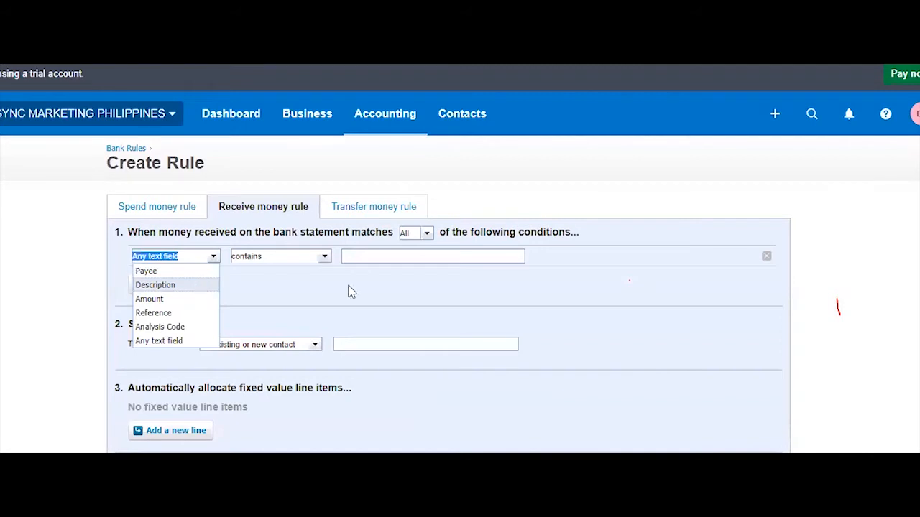
{"action": "left_click", "coordinate": [324, 259]}
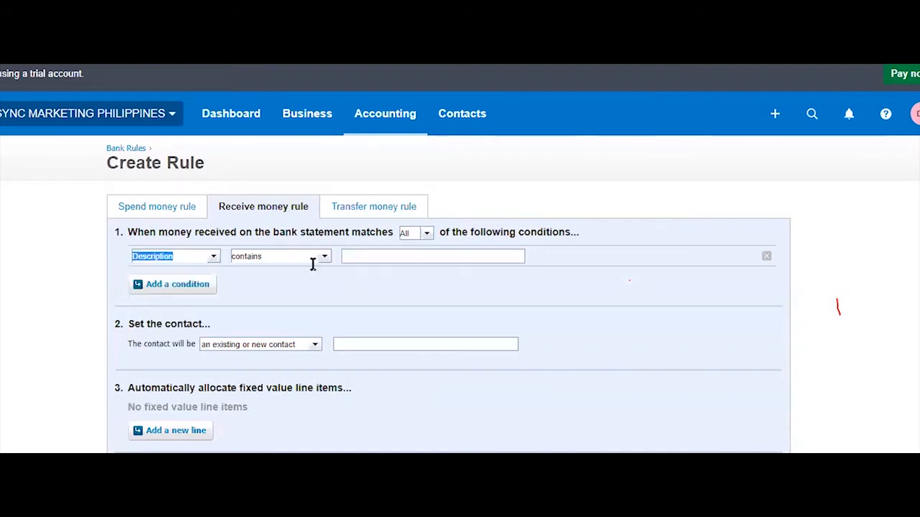
{"action": "left_click", "coordinate": [381, 257]}
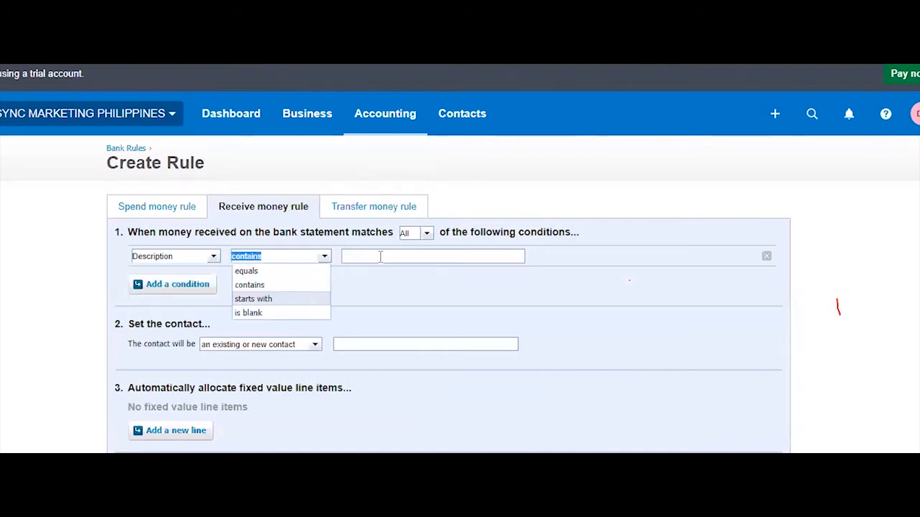
{"action": "type", "text": "Interest Income"}
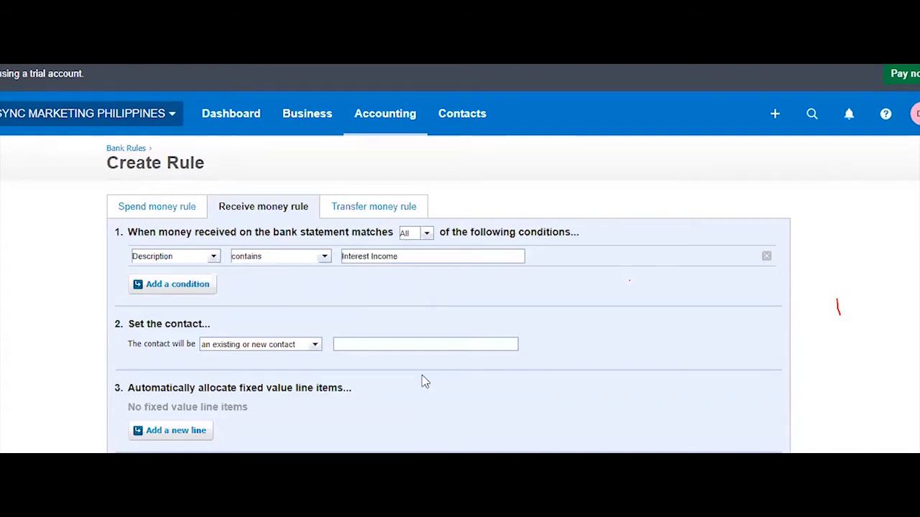
Set the rule's contact to BDO
{"action": "scroll", "coordinate": [315, 275], "scroll_direction": "down", "scroll_amount": 1}
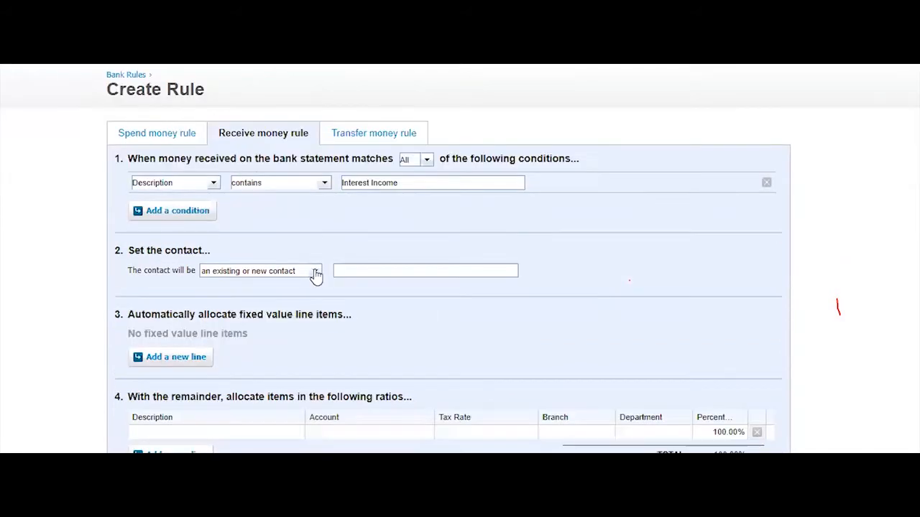
{"action": "left_click", "coordinate": [304, 290]}
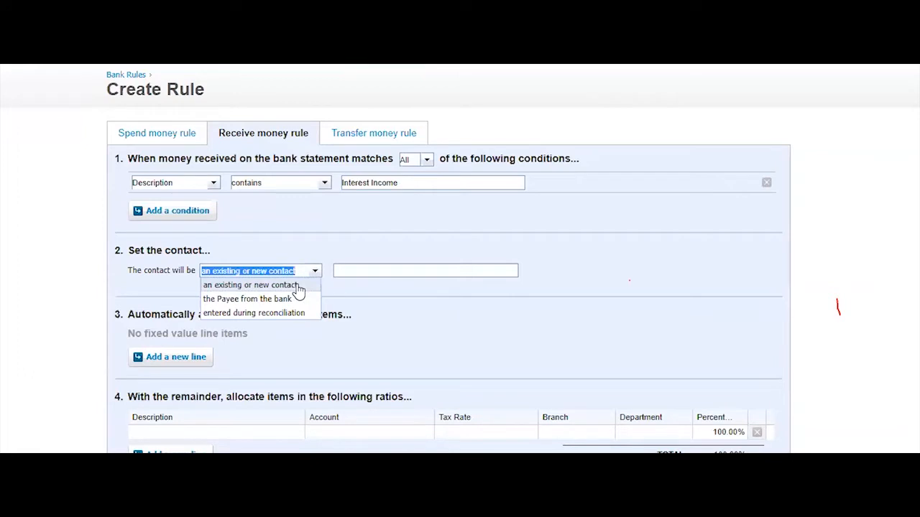
{"action": "key", "text": "Tab"}
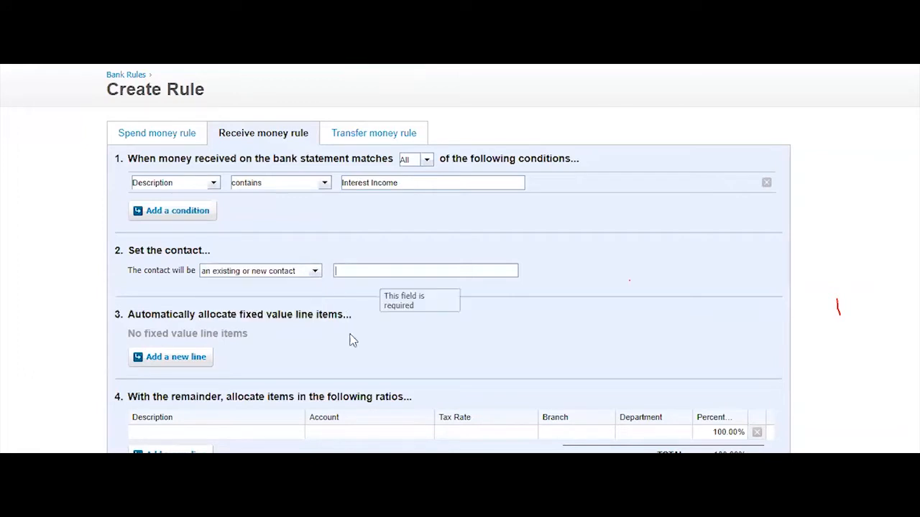
{"action": "type", "text": "BDO"}
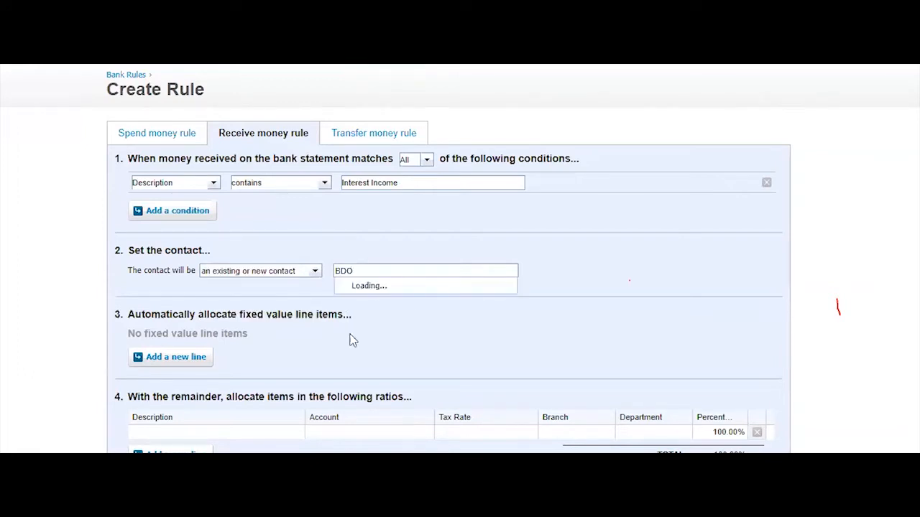
Add a fixed 'Interest Income' line coded to 260 - Other Revenue with PHP No VAT 0%
{"action": "scroll", "coordinate": [424, 343], "scroll_direction": "down", "scroll_amount": 1}
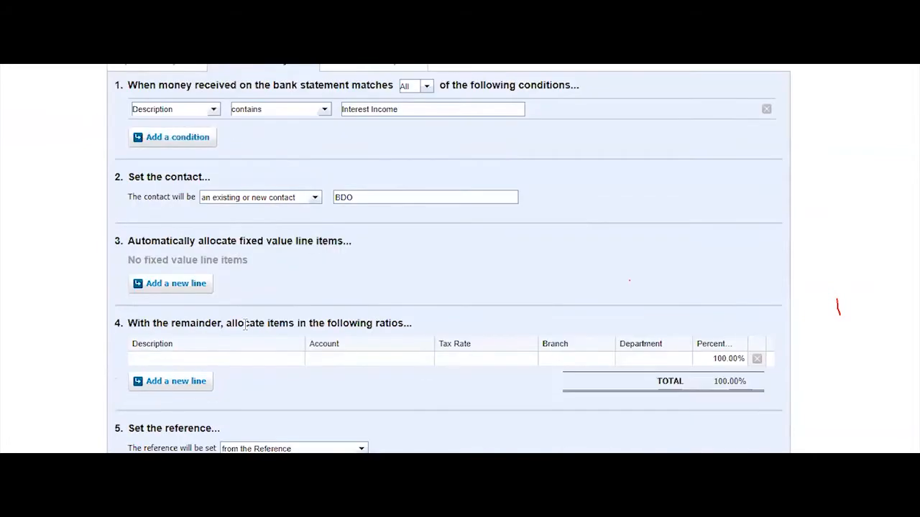
{"action": "left_click", "coordinate": [177, 289]}
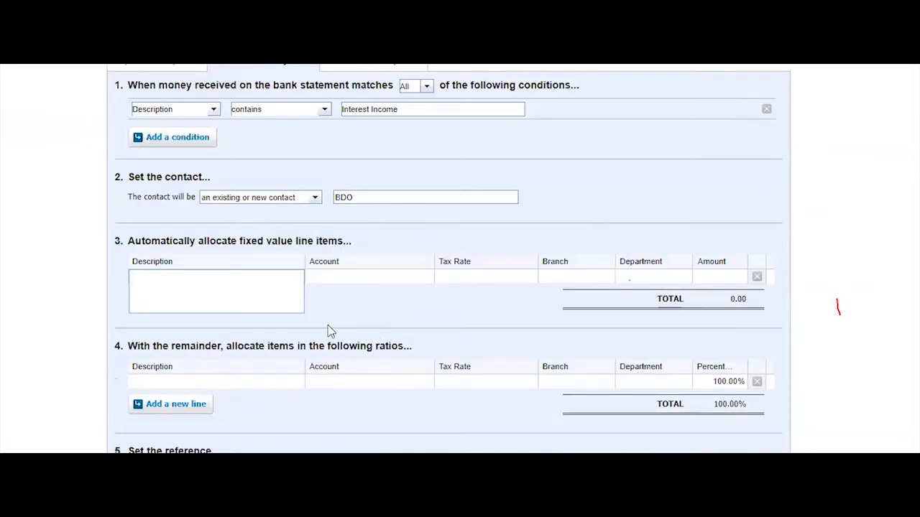
{"action": "type", "text": "Interest Income"}
{"action": "left_click", "coordinate": [373, 278]}
{"action": "left_click", "coordinate": [346, 277]}
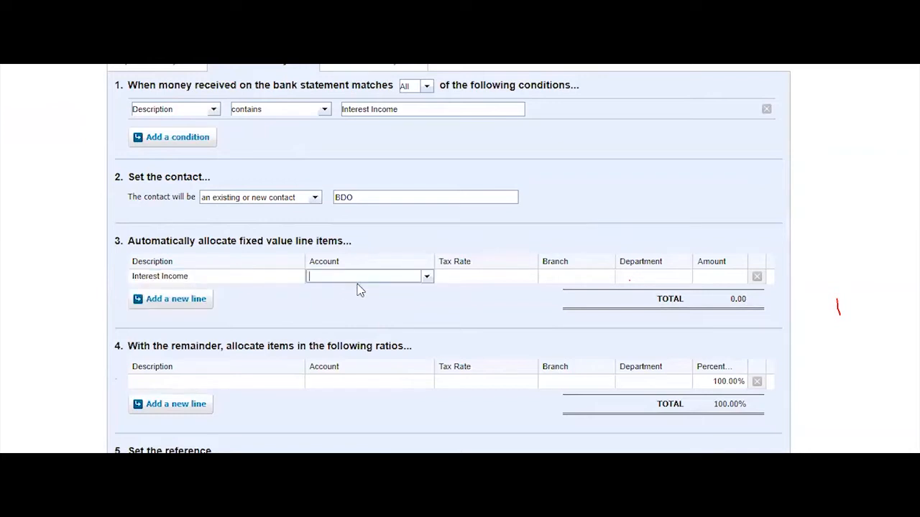
{"action": "type", "text": "other"}
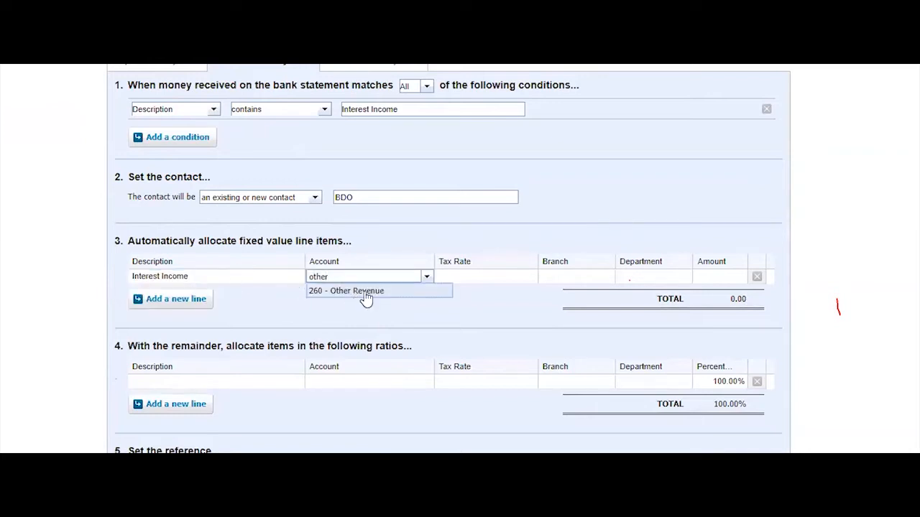
{"action": "left_click", "coordinate": [373, 292]}
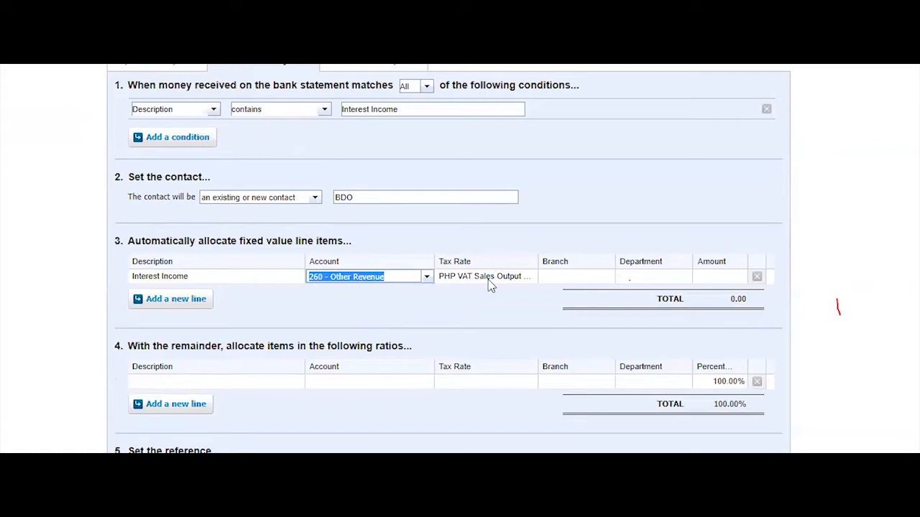
{"action": "left_click", "coordinate": [521, 280]}
{"action": "left_click", "coordinate": [532, 282]}
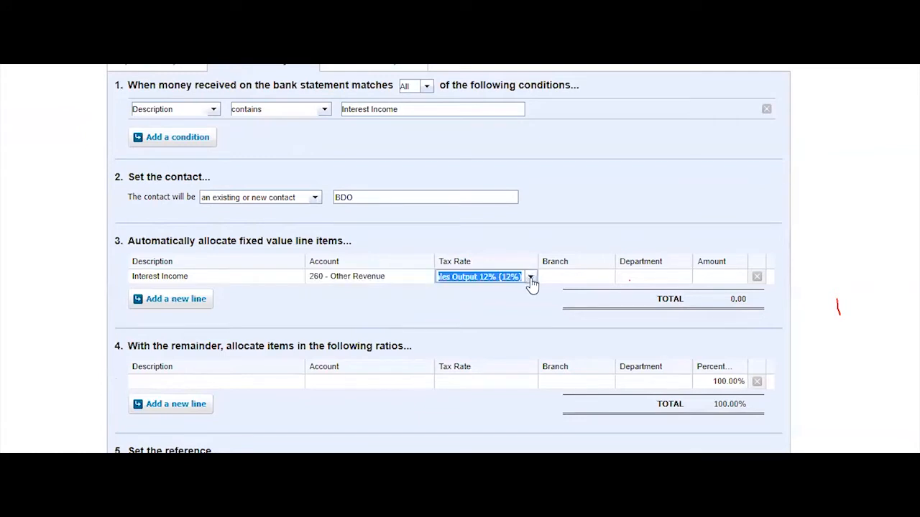
{"action": "left_click", "coordinate": [531, 280]}
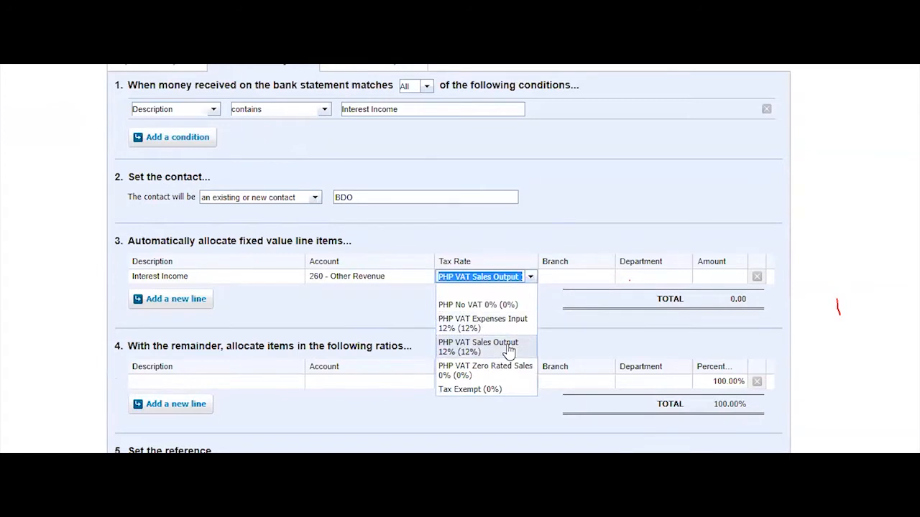
{"action": "left_click", "coordinate": [511, 307]}
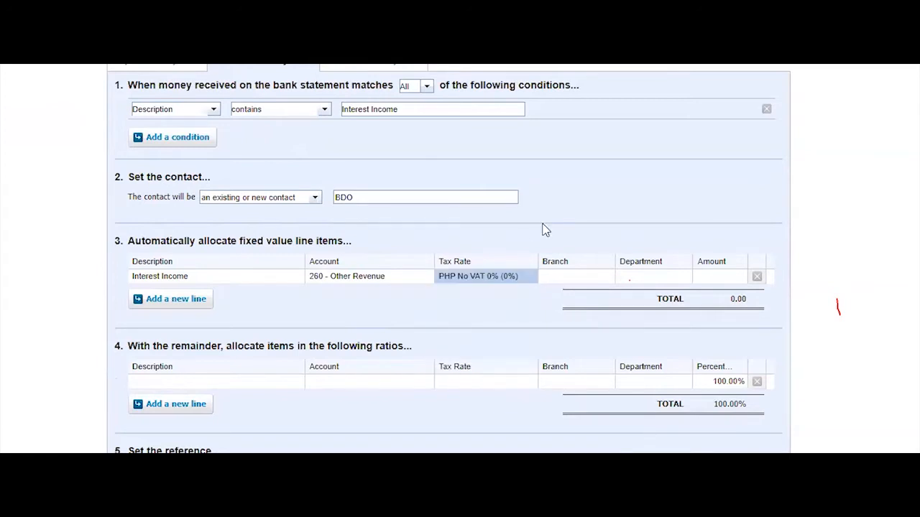
Assign the line to Branch 1 and Department 1
{"action": "left_click", "coordinate": [607, 281]}
{"action": "left_click", "coordinate": [607, 279]}
{"action": "left_click", "coordinate": [593, 320]}
{"action": "left_click", "coordinate": [661, 275]}
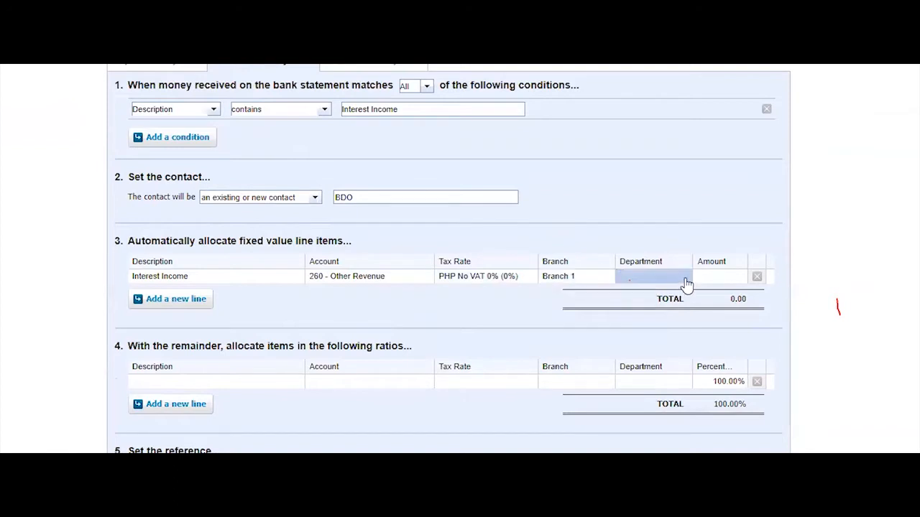
{"action": "left_click", "coordinate": [684, 277]}
{"action": "left_click", "coordinate": [669, 319]}
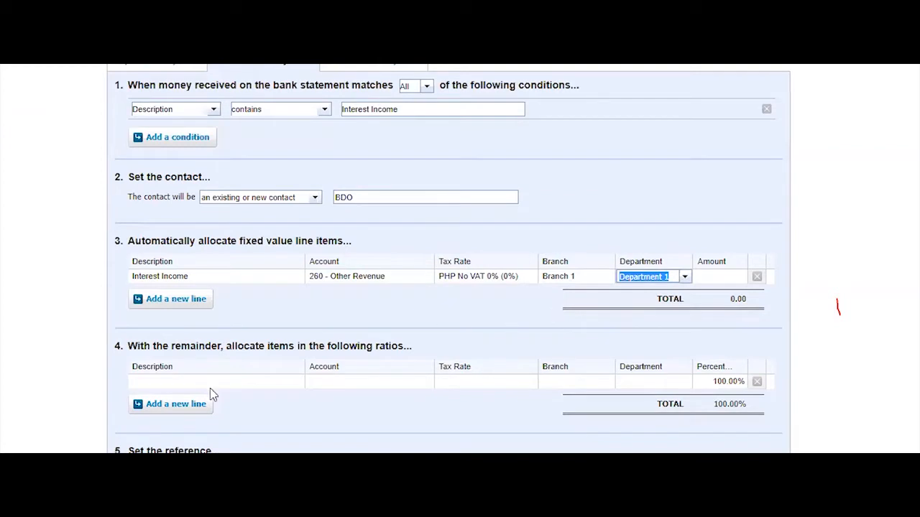
{"action": "scroll", "coordinate": [352, 427], "scroll_direction": "down", "scroll_amount": 1}
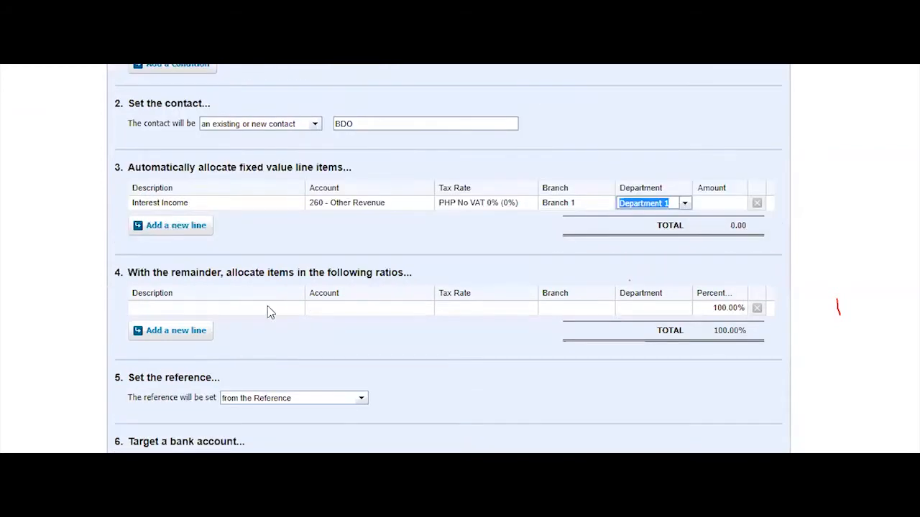
Add a second ratio line split at 50%, then delete both ratio lines
{"action": "left_click", "coordinate": [261, 308]}
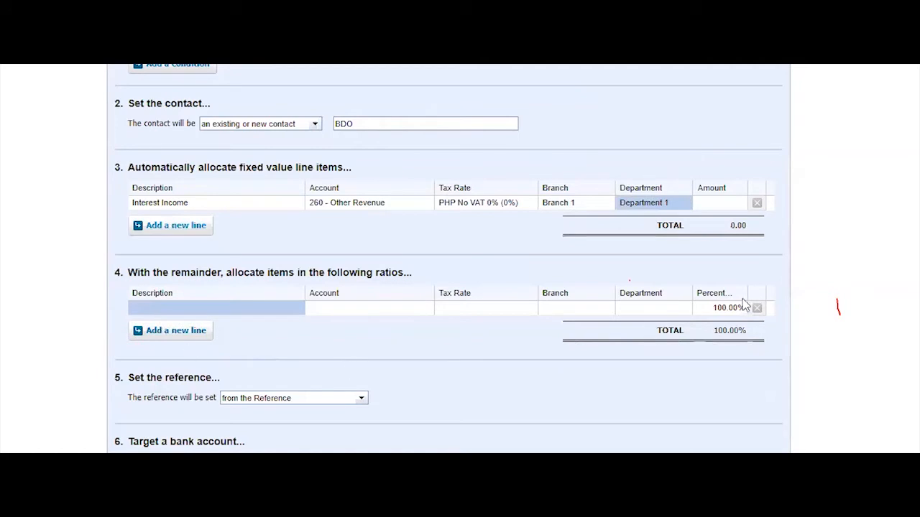
{"action": "scroll", "coordinate": [469, 359], "scroll_direction": "down", "scroll_amount": 1}
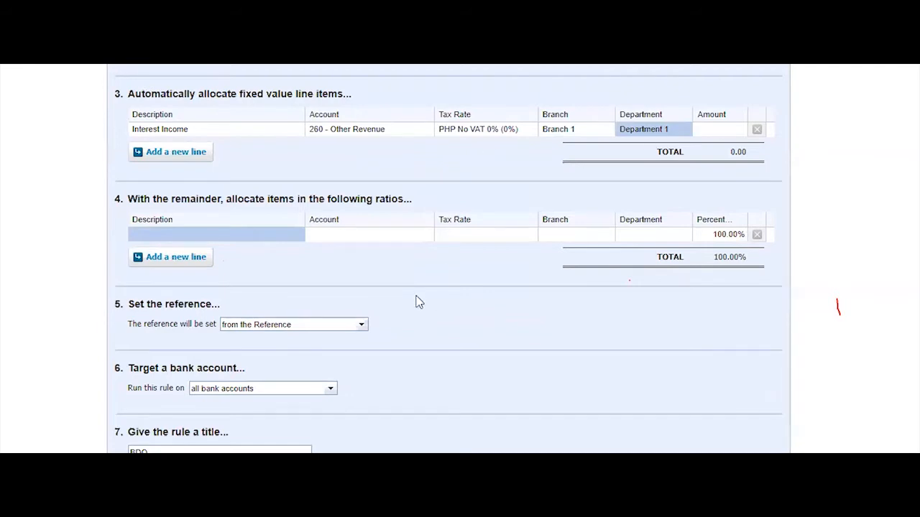
{"action": "left_click", "coordinate": [157, 258]}
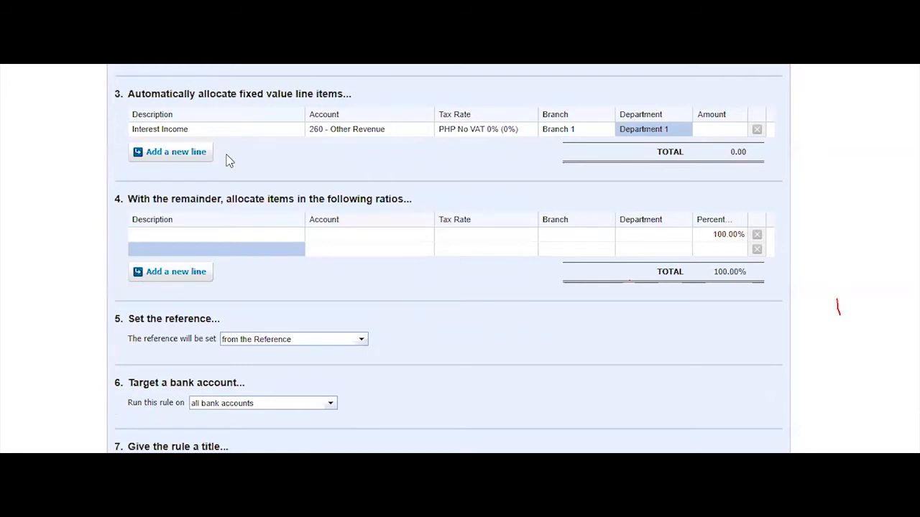
{"action": "left_click", "coordinate": [242, 234]}
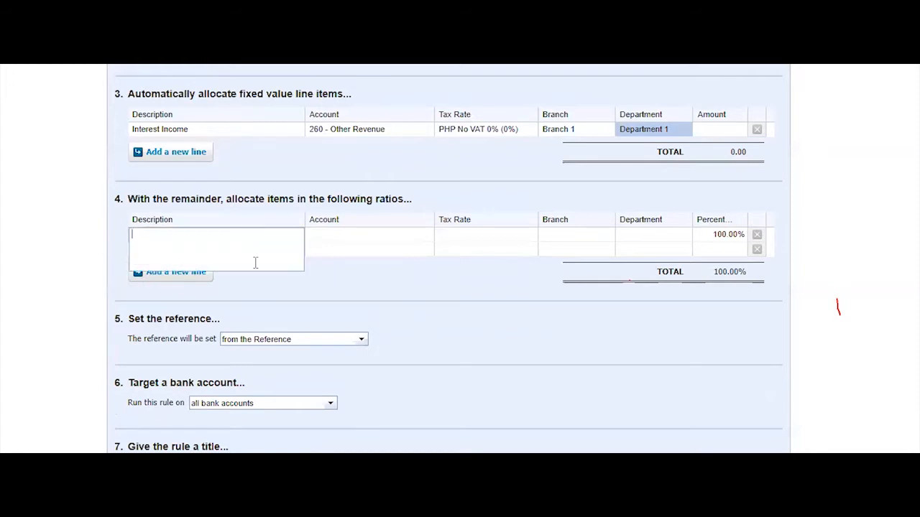
{"action": "left_click", "coordinate": [735, 238]}
{"action": "type", "text": "50"}
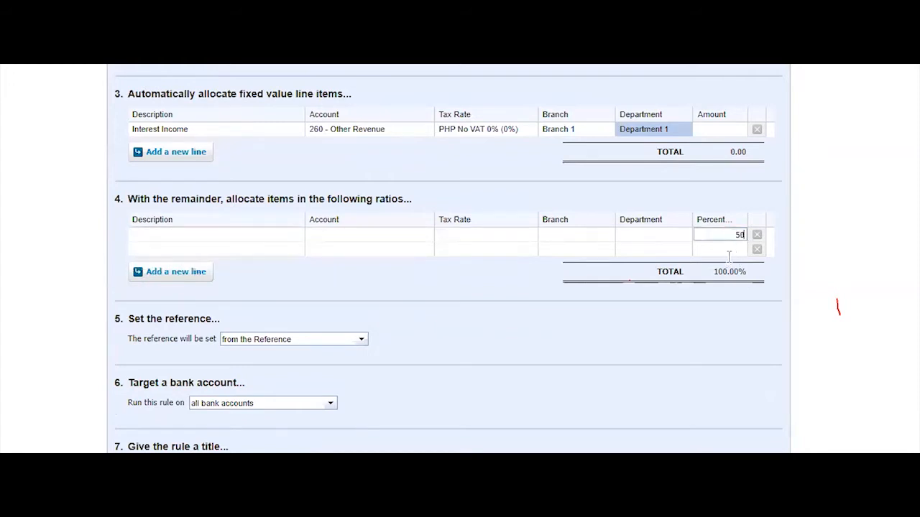
{"action": "left_click", "coordinate": [727, 251]}
{"action": "left_click", "coordinate": [702, 336]}
{"action": "left_click", "coordinate": [756, 235]}
{"action": "left_click", "coordinate": [756, 236]}
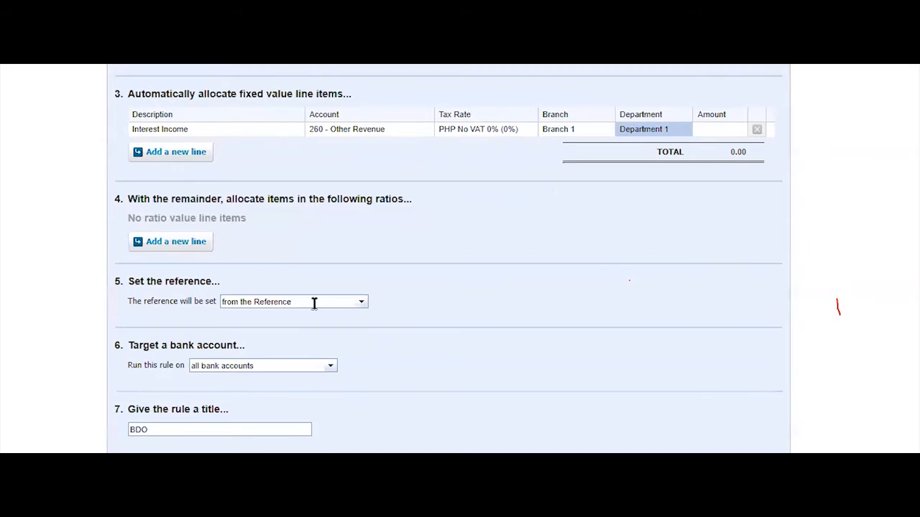
Take the reference from the Description, run on Banco De Oro Peso, and enter the title 'Interest Income'
{"action": "left_click", "coordinate": [359, 307]}
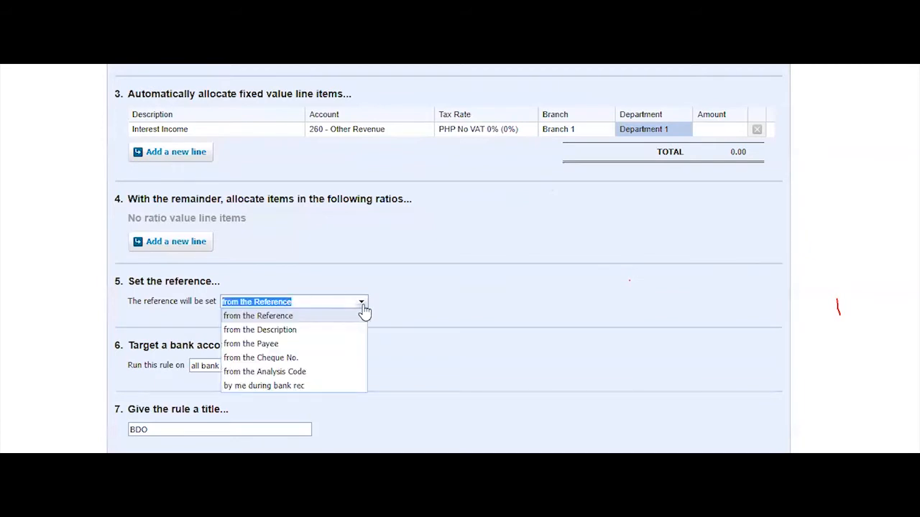
{"action": "left_click", "coordinate": [347, 330]}
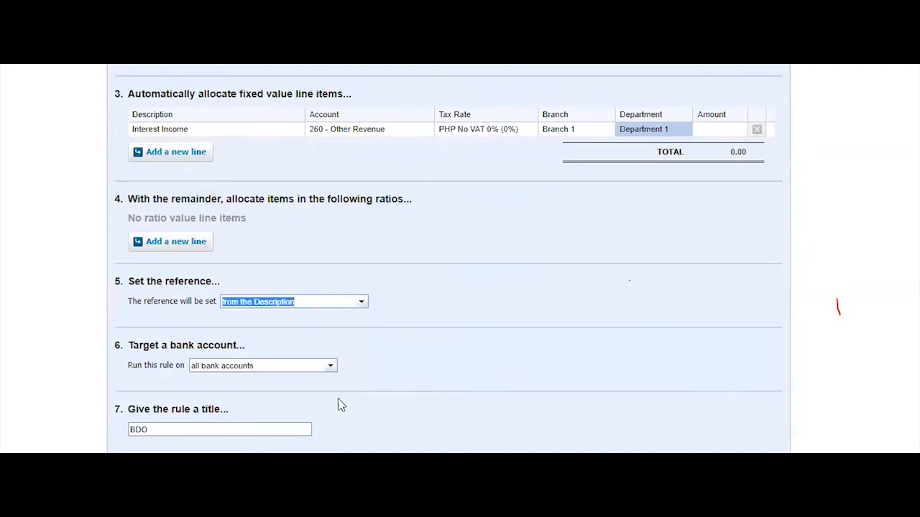
{"action": "left_click", "coordinate": [330, 370]}
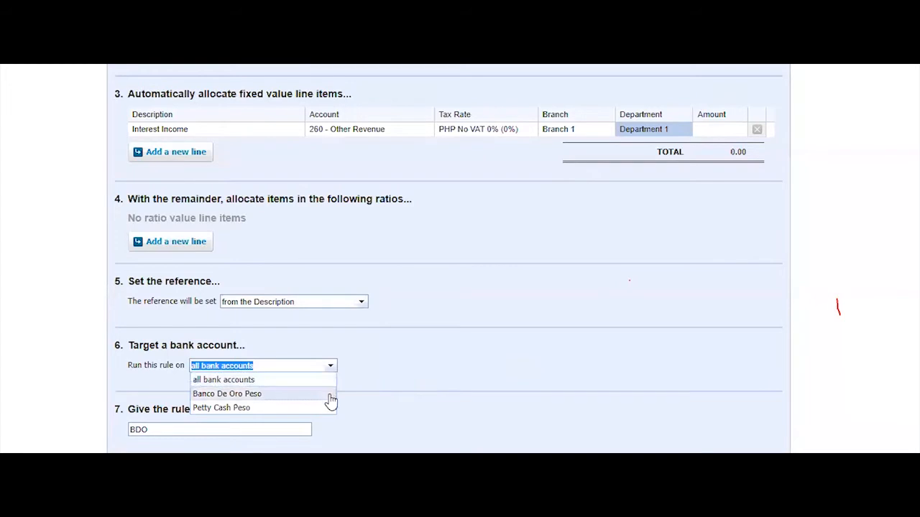
{"action": "left_click", "coordinate": [330, 400]}
{"action": "scroll", "coordinate": [562, 388], "scroll_direction": "down", "scroll_amount": 2}
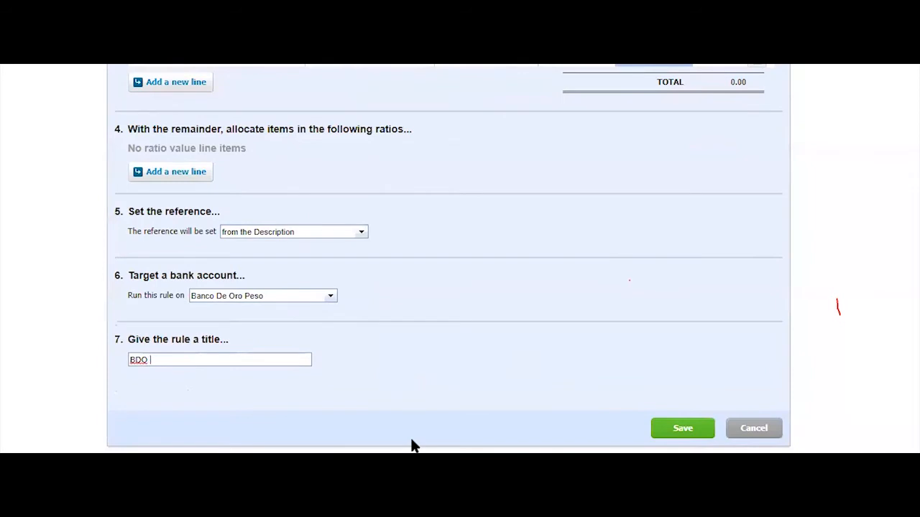
{"action": "type", "text": "Interest Income"}
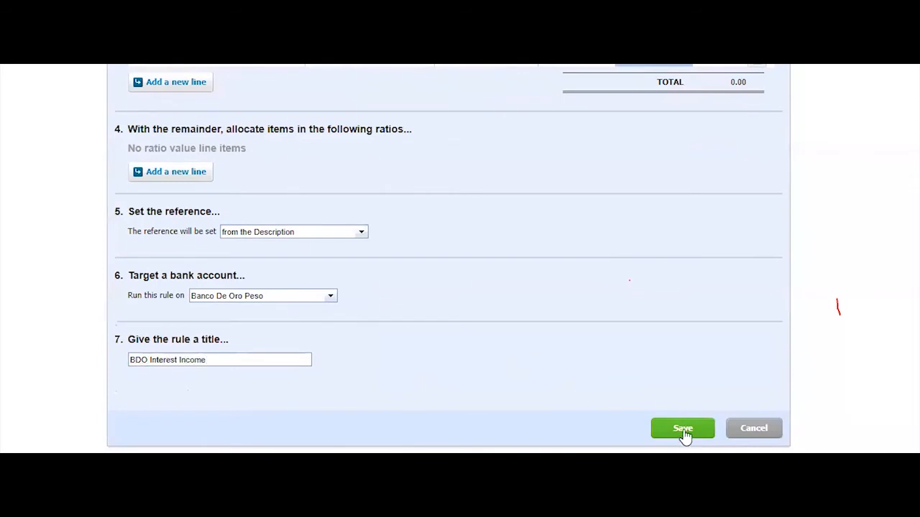
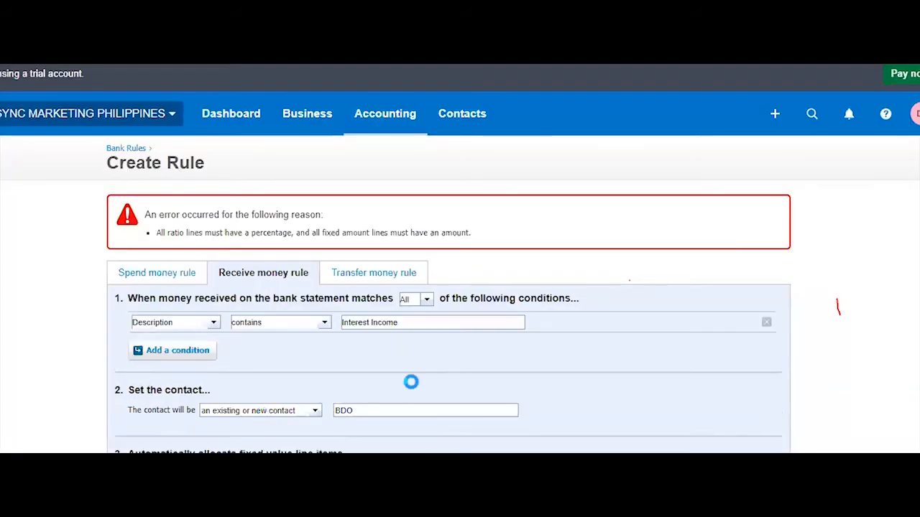
Add a ratio line at 100% to the BDO Interest Income rule and try saving
{"action": "scroll", "coordinate": [546, 381], "scroll_direction": "down", "scroll_amount": 5}
{"action": "scroll", "coordinate": [532, 385], "scroll_direction": "up", "scroll_amount": 2}
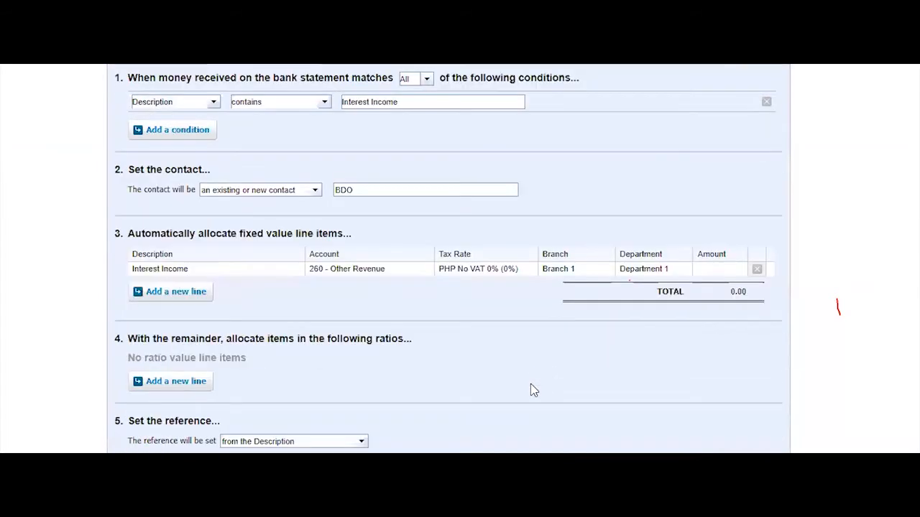
{"action": "scroll", "coordinate": [530, 391], "scroll_direction": "up", "scroll_amount": 2}
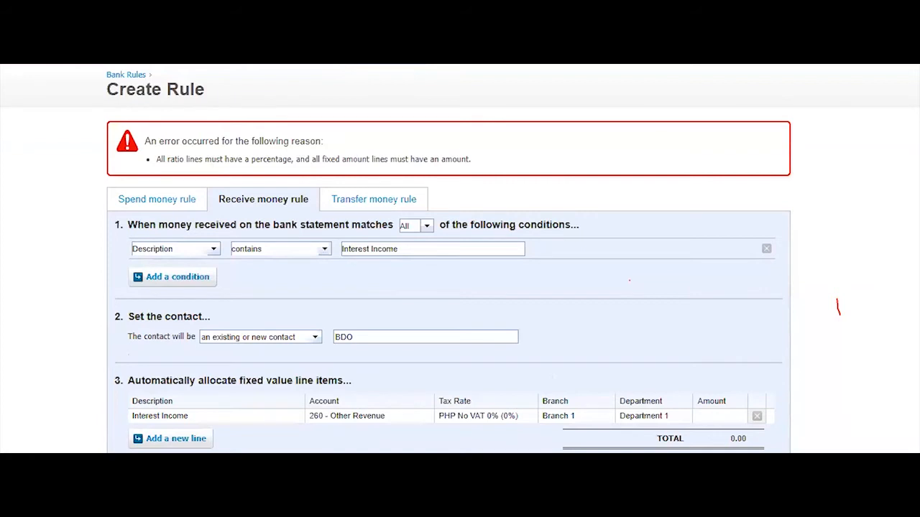
{"action": "scroll", "coordinate": [449, 259], "scroll_direction": "down", "scroll_amount": 3}
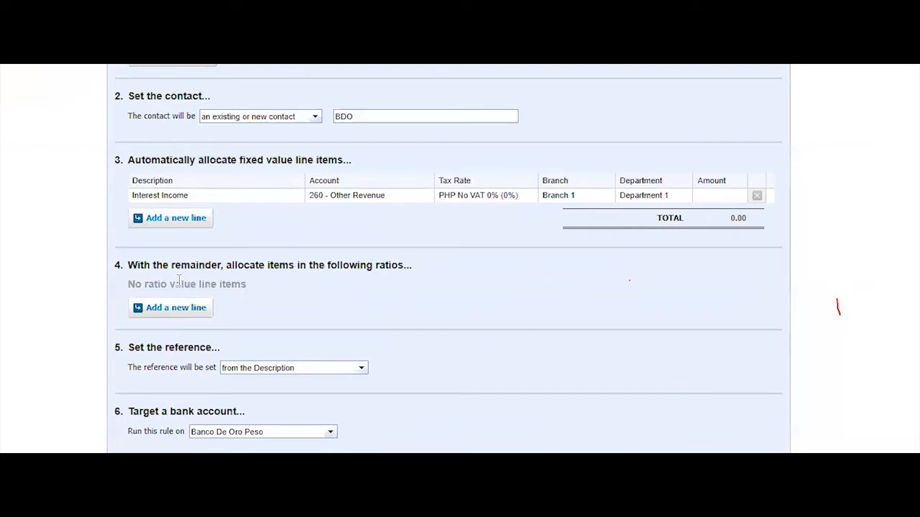
{"action": "left_click", "coordinate": [174, 307]}
{"action": "left_click", "coordinate": [728, 303]}
{"action": "type", "text": "100"}
{"action": "left_click", "coordinate": [723, 379]}
{"action": "scroll", "coordinate": [575, 438], "scroll_direction": "down", "scroll_amount": 3}
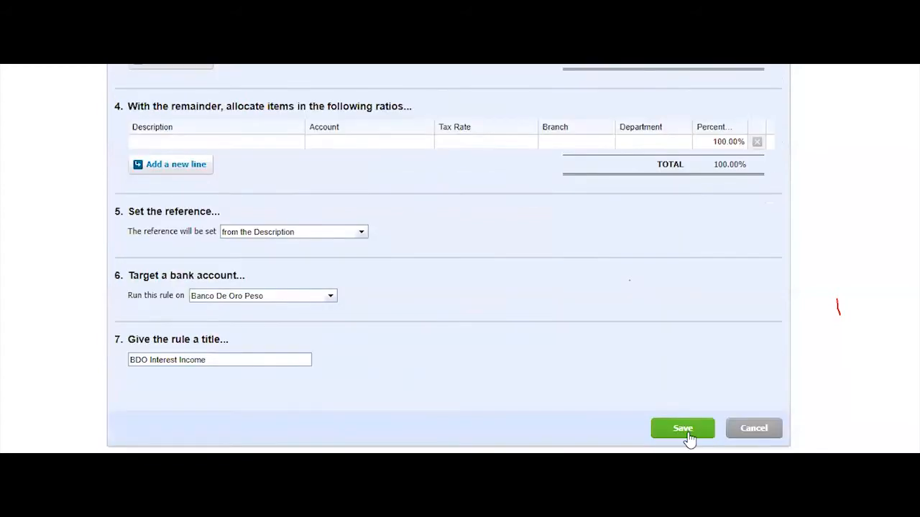
{"action": "left_click", "coordinate": [683, 428]}
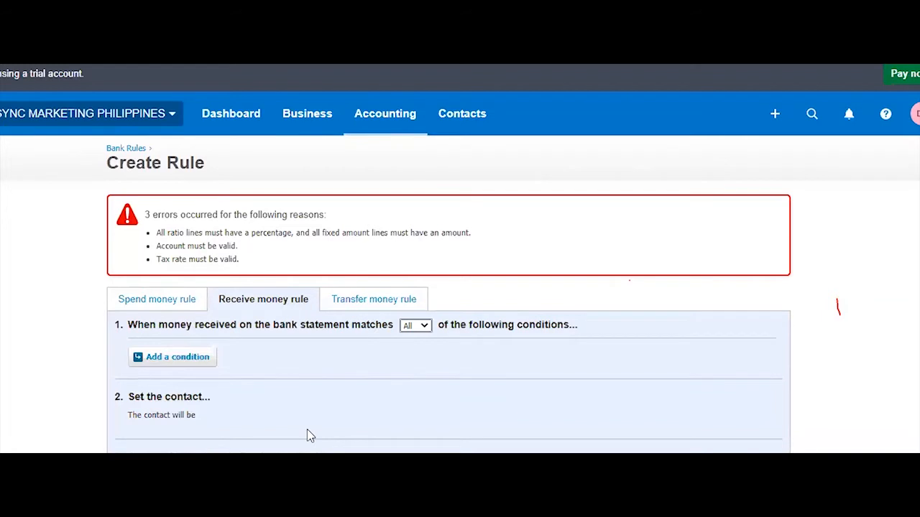
Paste 'Interest Income' as the ratio line description and choose account 260 - Other Revenue
{"action": "scroll", "coordinate": [478, 308], "scroll_direction": "down", "scroll_amount": 6}
{"action": "scroll", "coordinate": [232, 225], "scroll_direction": "up", "scroll_amount": 2}
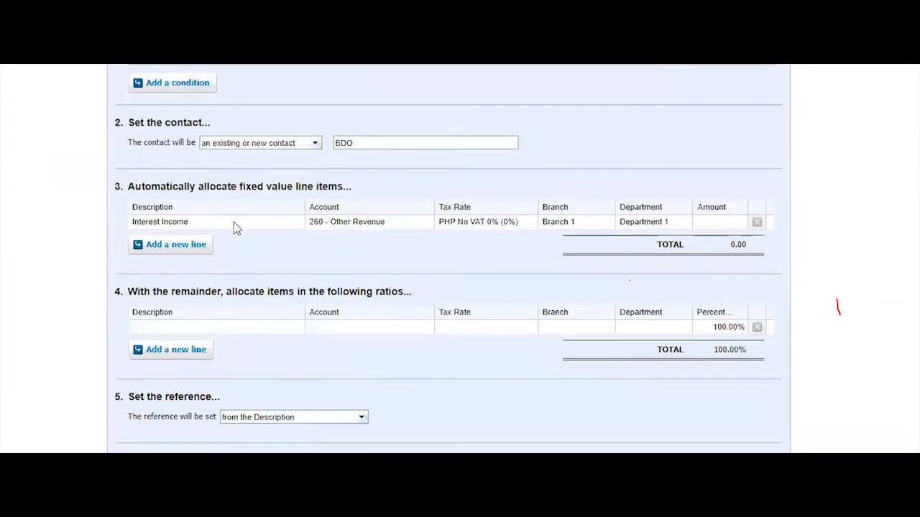
{"action": "left_click", "coordinate": [234, 222]}
{"action": "key", "text": "ctrl+c"}
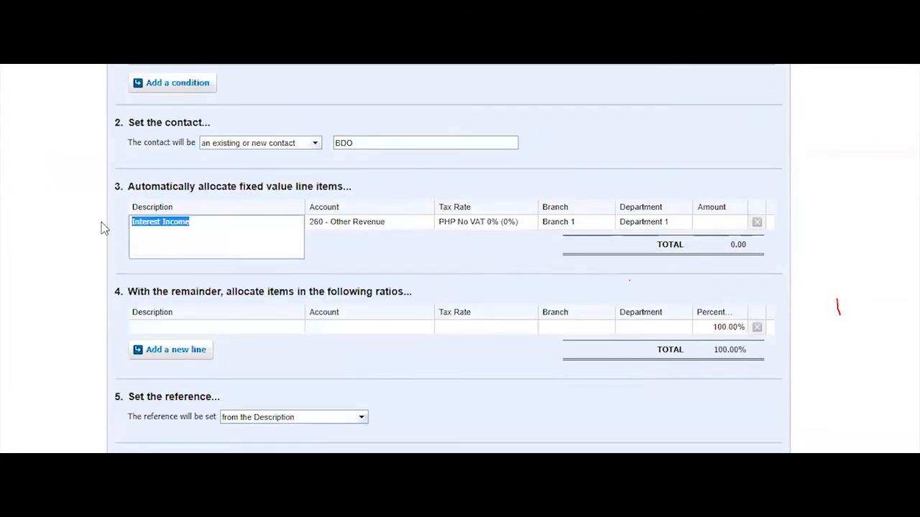
{"action": "left_click", "coordinate": [214, 324]}
{"action": "key", "text": "ctrl+v"}
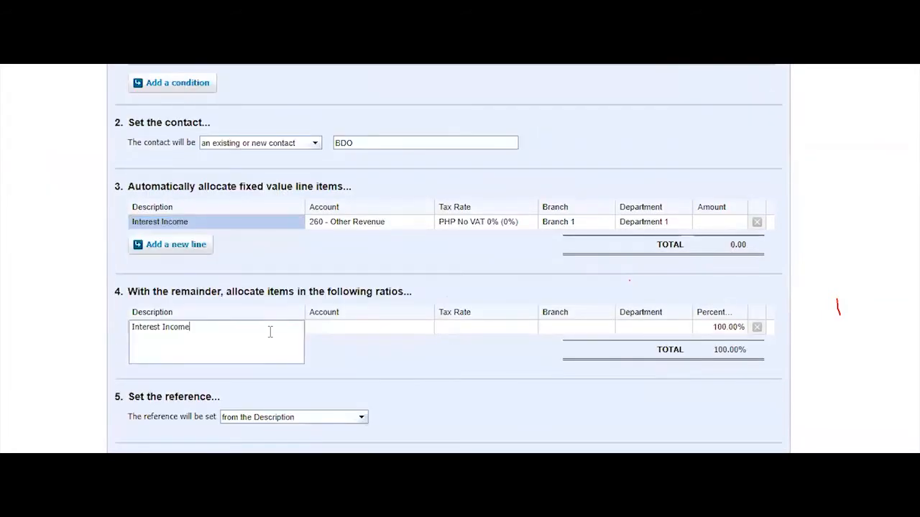
{"action": "left_click", "coordinate": [336, 326]}
{"action": "type", "text": "260 - Other Revenue"}
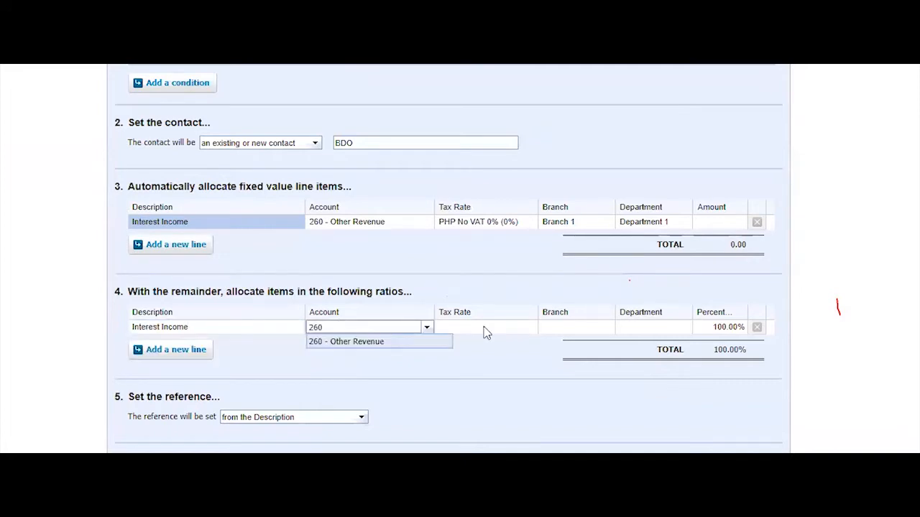
{"action": "left_click", "coordinate": [526, 325]}
Set the ratio line to PHP No VAT 0%, Branch 1 and Department 1, then retry saving
{"action": "left_click", "coordinate": [530, 327]}
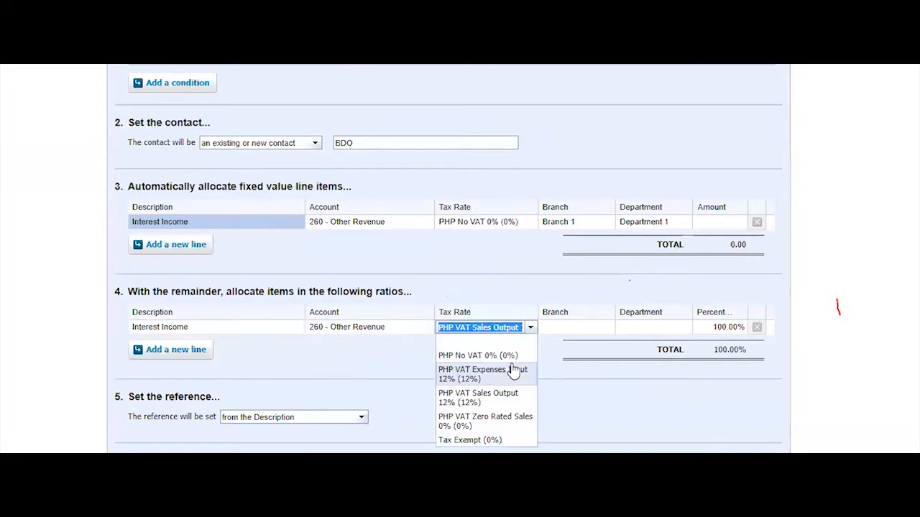
{"action": "left_click", "coordinate": [580, 331]}
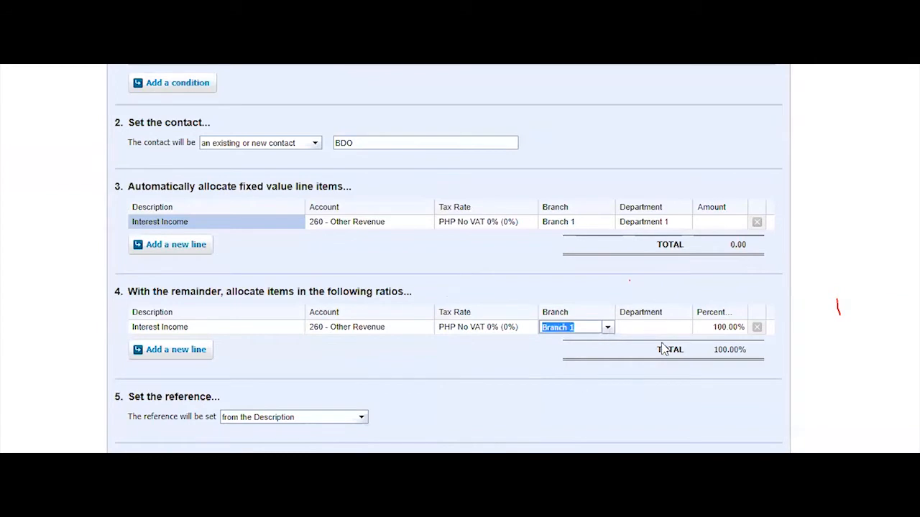
{"action": "left_click", "coordinate": [681, 327]}
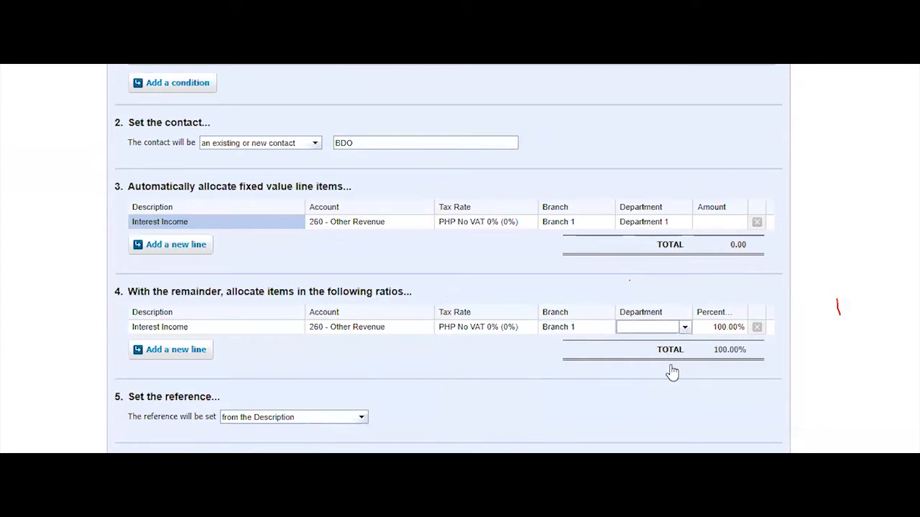
{"action": "left_click", "coordinate": [586, 430]}
{"action": "left_click", "coordinate": [682, 428]}
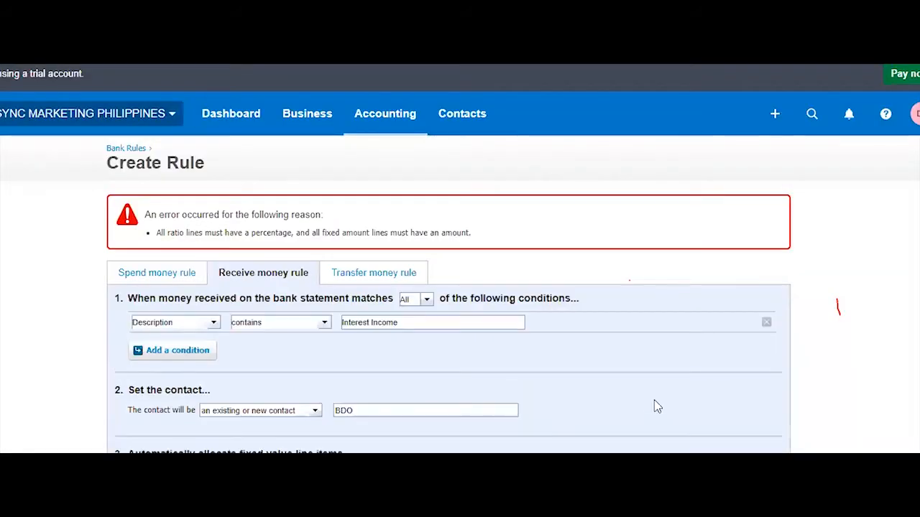
{"action": "scroll", "coordinate": [654, 401], "scroll_direction": "down", "scroll_amount": 3}
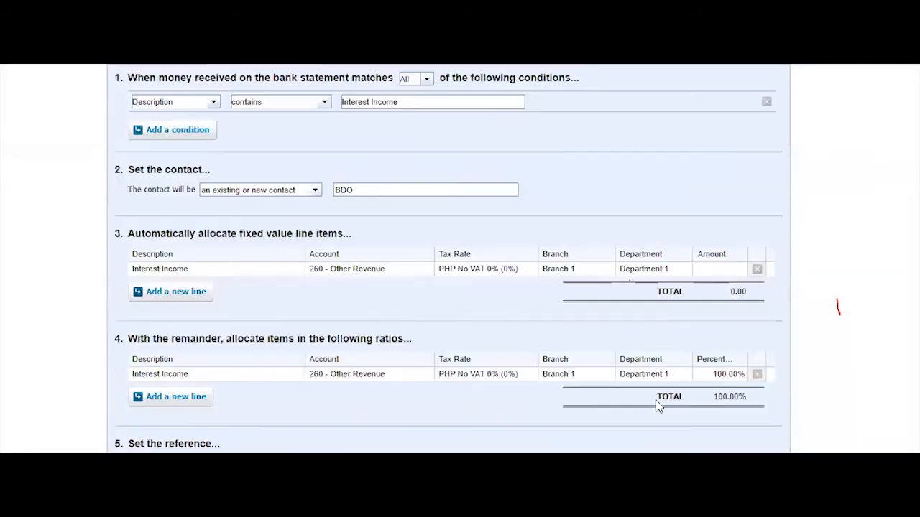
{"action": "left_click", "coordinate": [715, 272]}
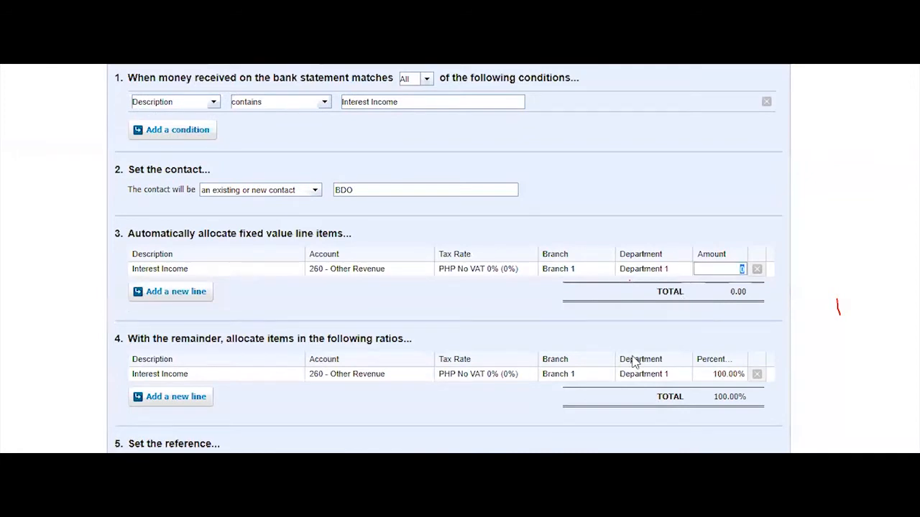
{"action": "scroll", "coordinate": [495, 346], "scroll_direction": "up", "scroll_amount": 3}
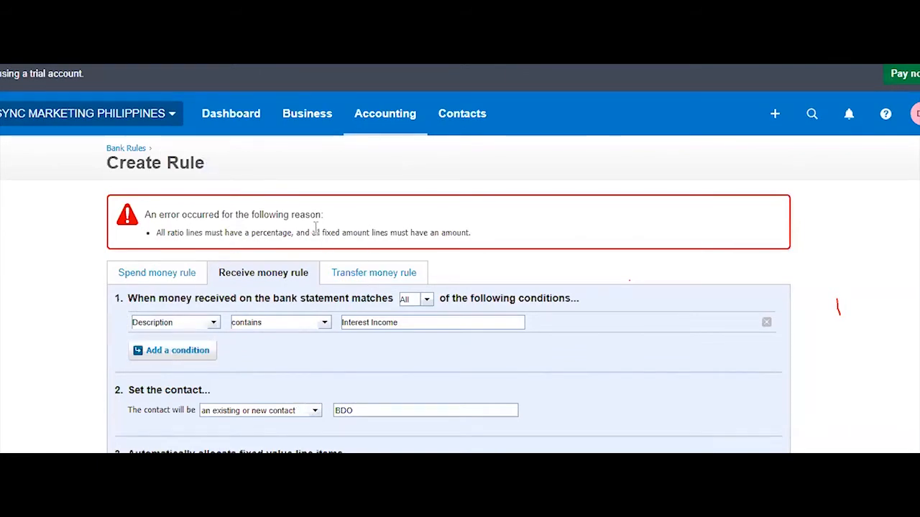
{"action": "scroll", "coordinate": [659, 320], "scroll_direction": "down", "scroll_amount": 3}
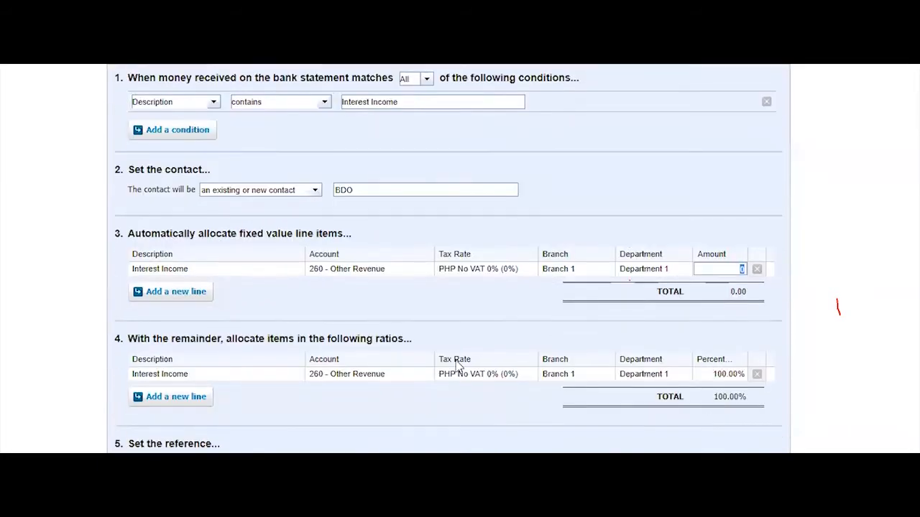
Copy 15.39 from the Excel statement into the fixed line's Amount and save the rule
{"action": "key", "text": "alt+Tab"}
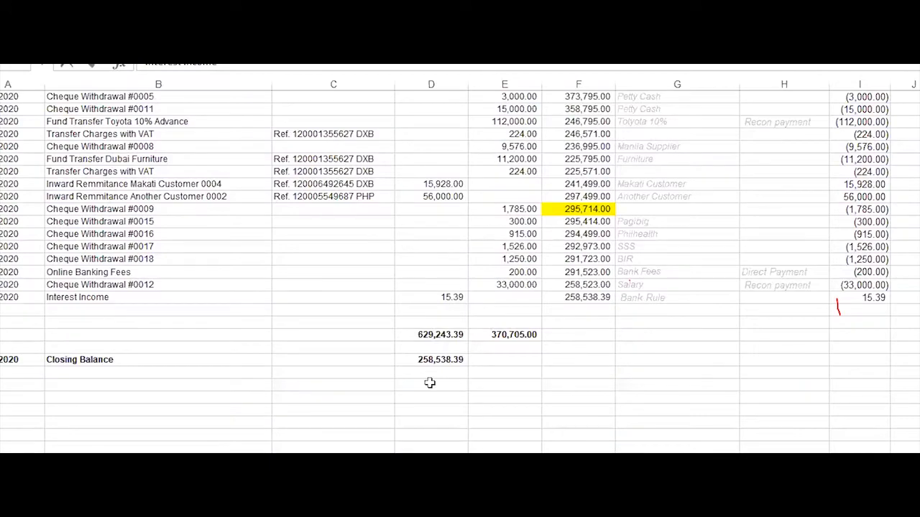
{"action": "key", "text": "Right"}
{"action": "key", "text": "Right"}
{"action": "key", "text": "ctrl+c"}
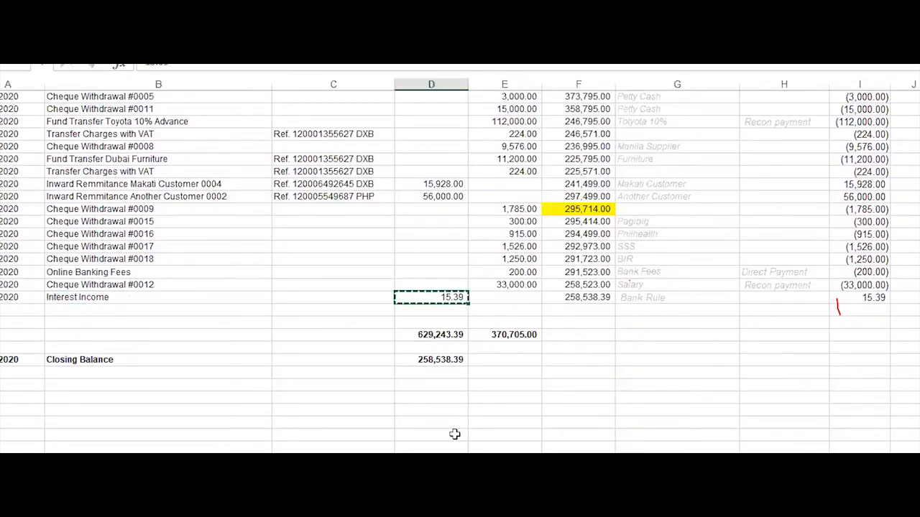
{"action": "key", "text": "alt+Tab"}
{"action": "left_click", "coordinate": [714, 269]}
{"action": "key", "text": "ctrl+v"}
{"action": "left_click", "coordinate": [666, 436]}
{"action": "scroll", "coordinate": [632, 409], "scroll_direction": "down", "scroll_amount": 4}
{"action": "left_click", "coordinate": [683, 429]}
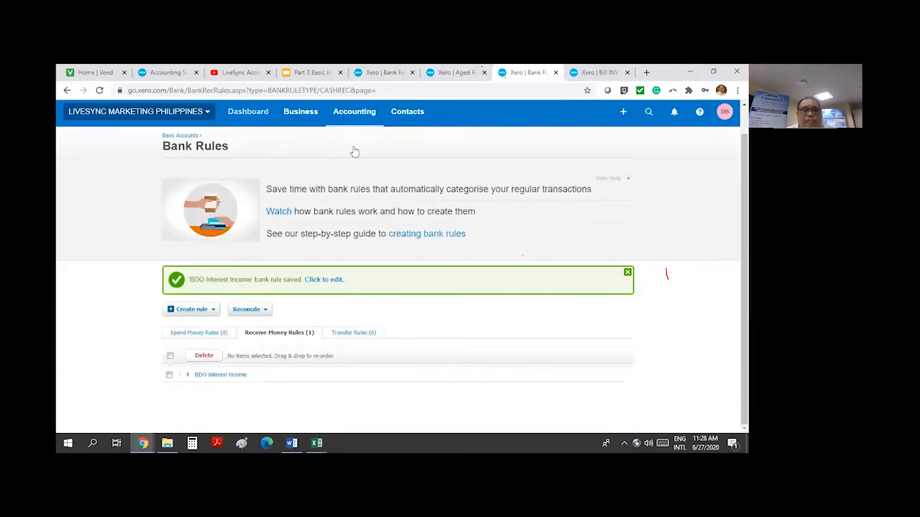
Start reconciling Banco De Oro Peso from Bank accounts and jump to the last page
{"action": "left_click", "coordinate": [353, 113]}
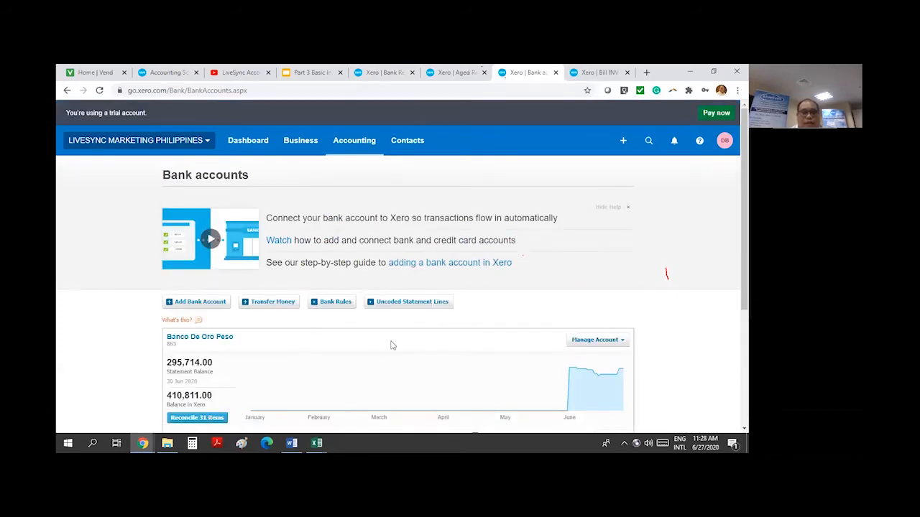
{"action": "left_click", "coordinate": [196, 418]}
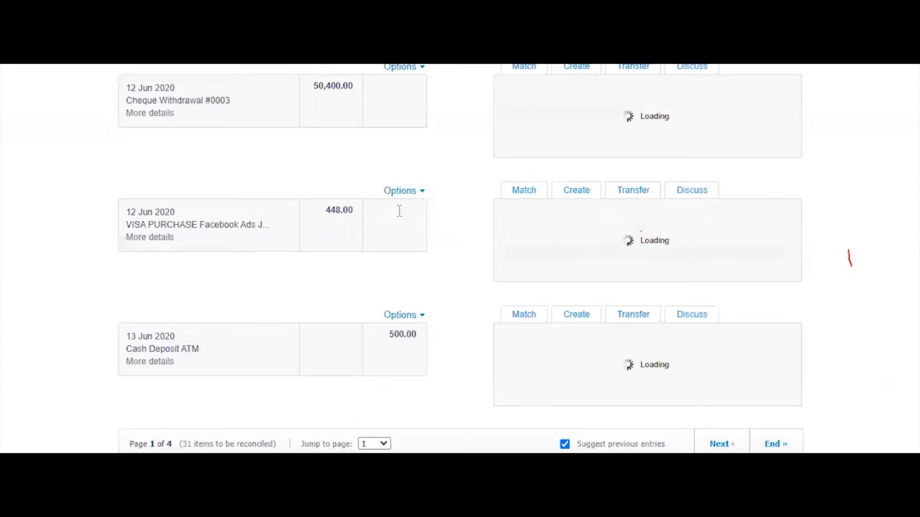
{"action": "scroll", "coordinate": [464, 240], "scroll_direction": "up", "scroll_amount": 7}
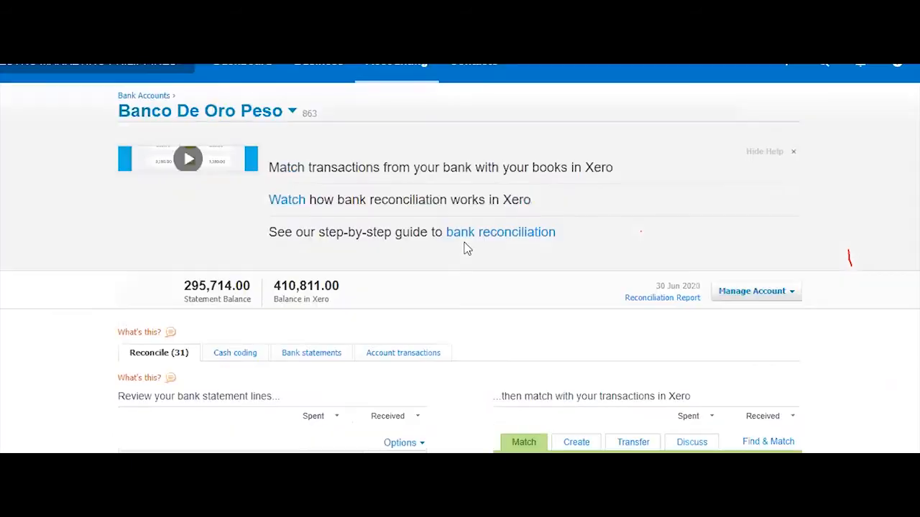
{"action": "scroll", "coordinate": [464, 248], "scroll_direction": "down", "scroll_amount": 15}
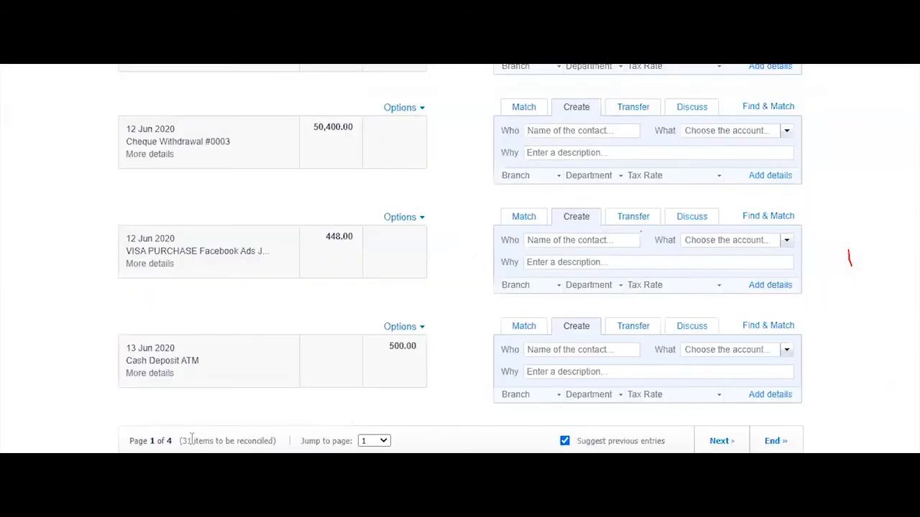
{"action": "left_click", "coordinate": [785, 447]}
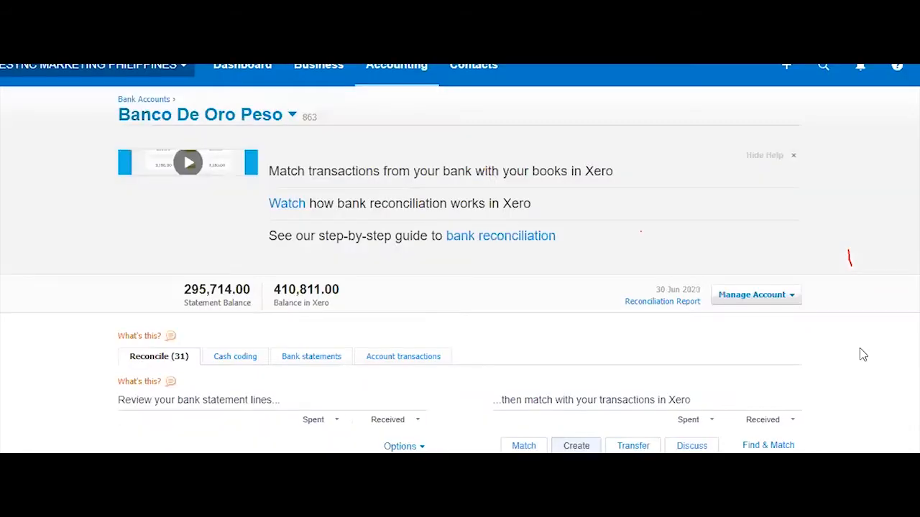
{"action": "scroll", "coordinate": [861, 348], "scroll_direction": "down", "scroll_amount": 2}
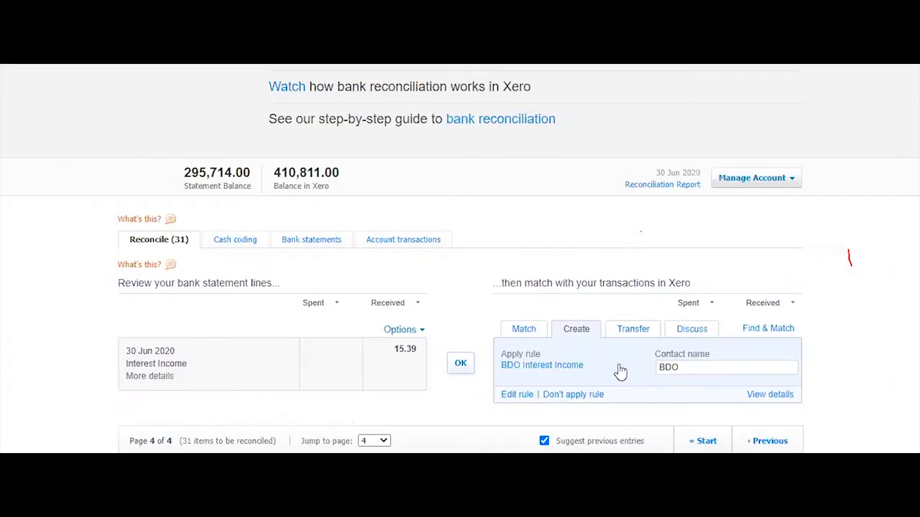
Review the rule's Receive Money transaction, then reconcile the 15.39 Interest Income line
{"action": "triple_click", "coordinate": [192, 369]}
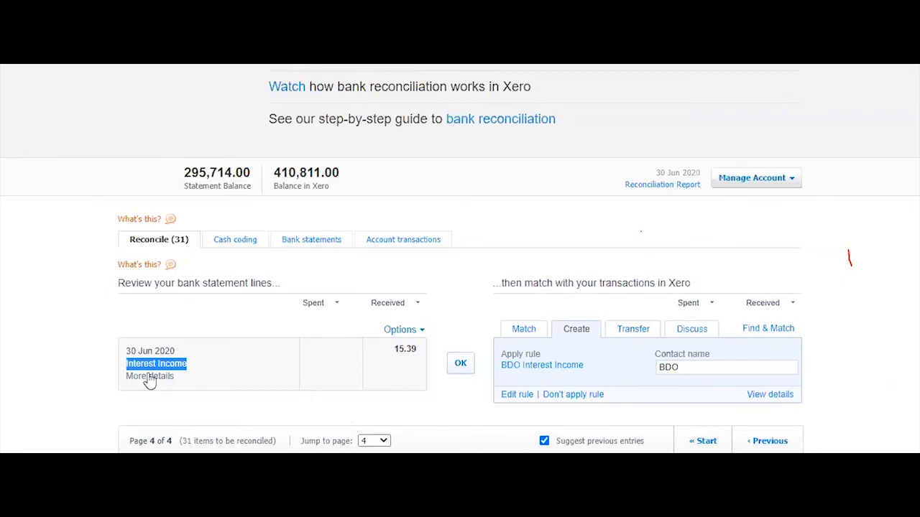
{"action": "left_click", "coordinate": [302, 379]}
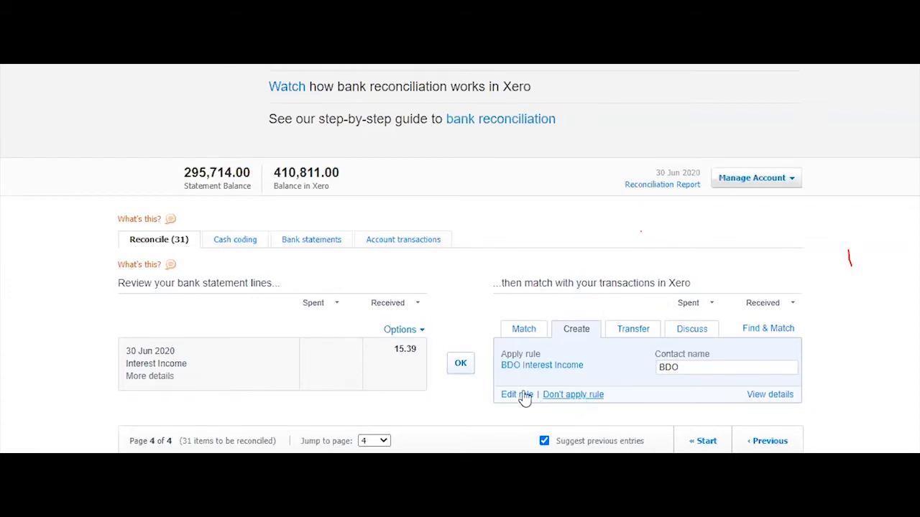
{"action": "left_click", "coordinate": [779, 395]}
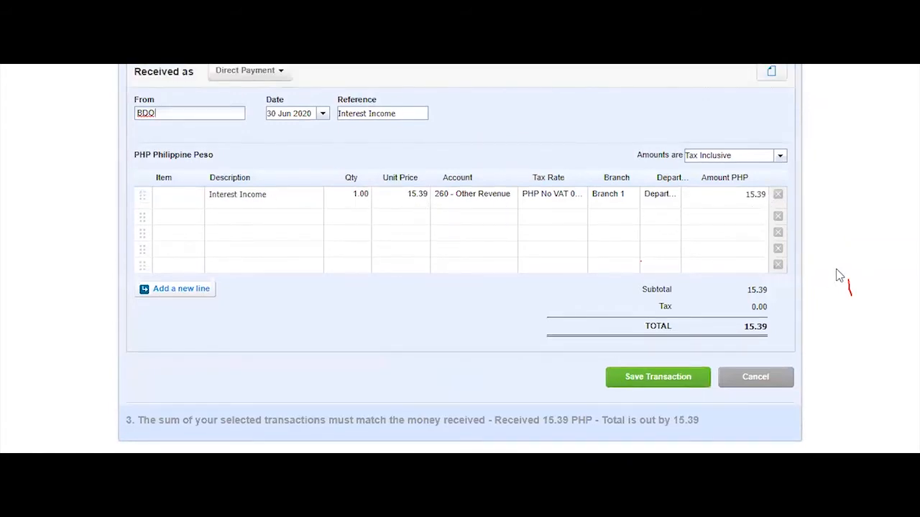
{"action": "left_click", "coordinate": [771, 383]}
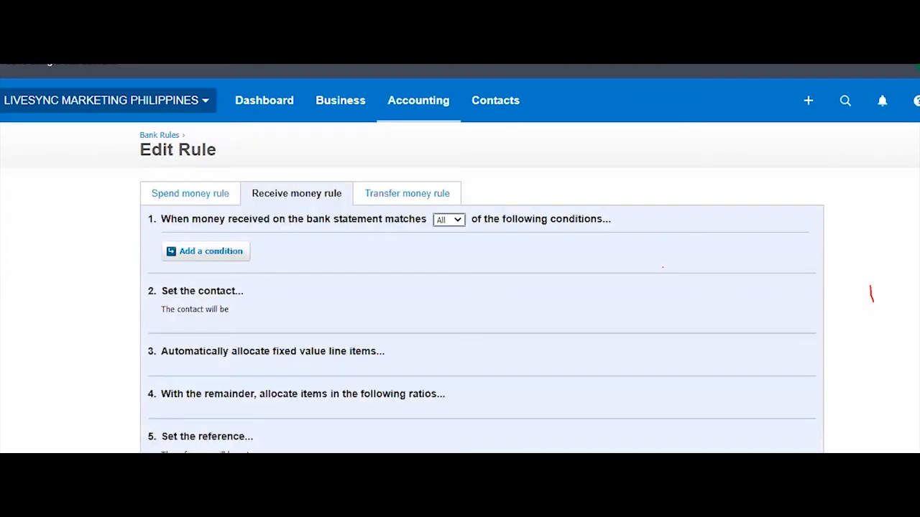
{"action": "scroll", "coordinate": [661, 446], "scroll_direction": "down", "scroll_amount": 6}
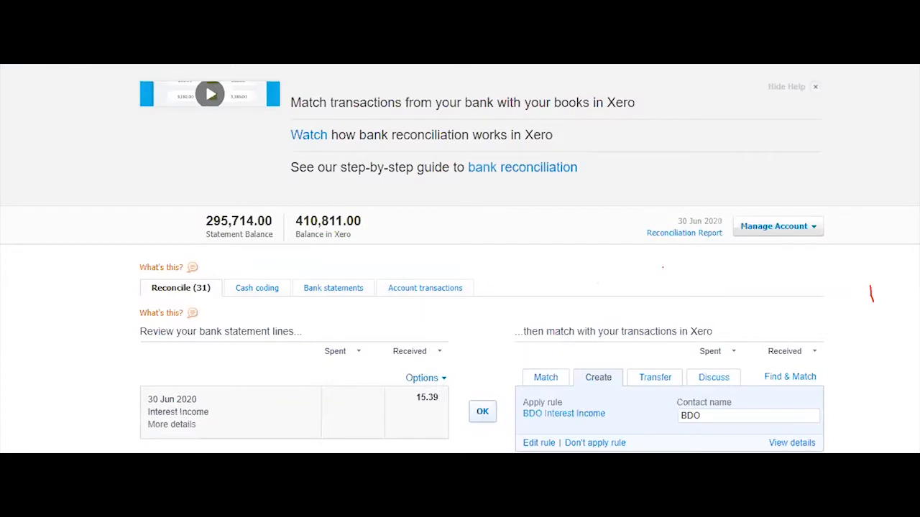
{"action": "left_click", "coordinate": [482, 411]}
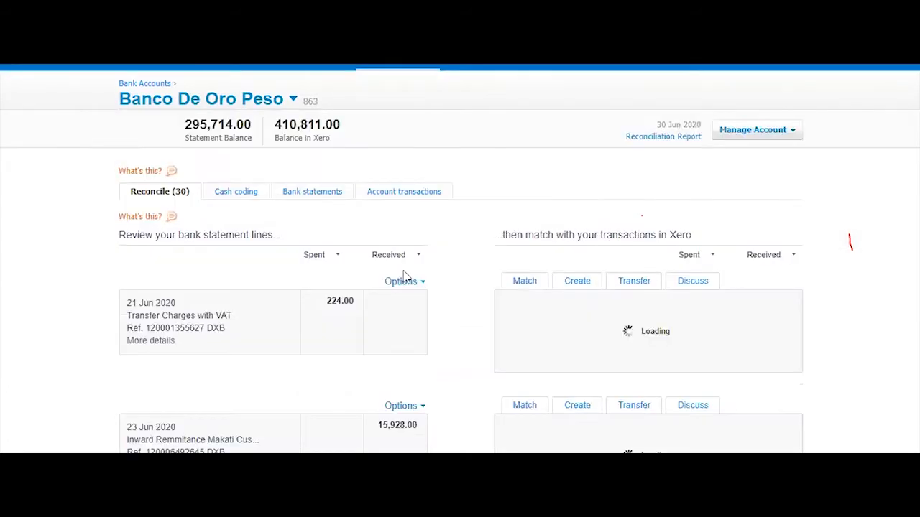
Check in Account transactions that the 15.39 Interest Income entry shows Reconciled
{"action": "left_click", "coordinate": [419, 272]}
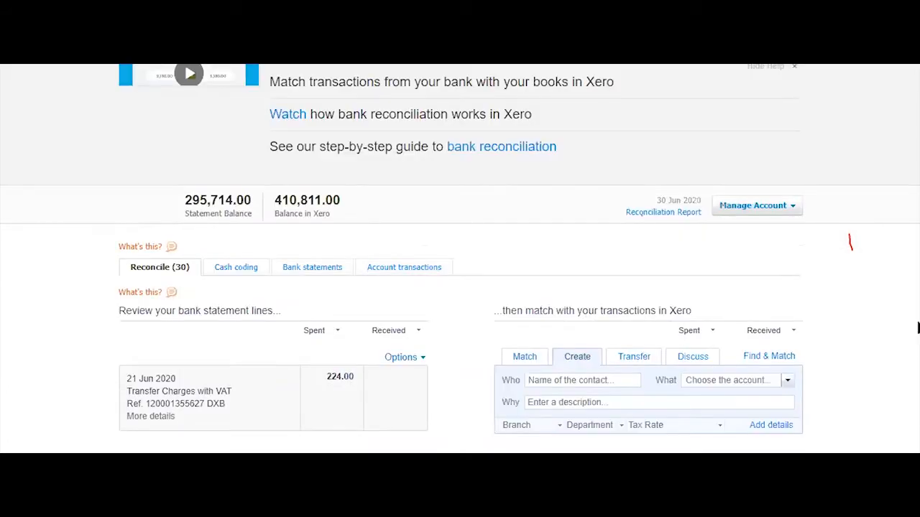
{"action": "scroll", "coordinate": [774, 266], "scroll_direction": "down", "scroll_amount": 10}
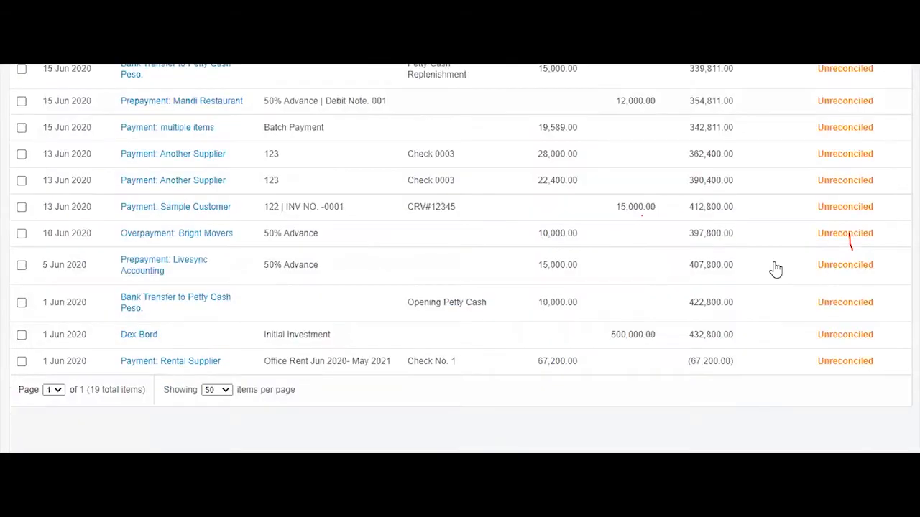
{"action": "scroll", "coordinate": [62, 185], "scroll_direction": "up", "scroll_amount": 6}
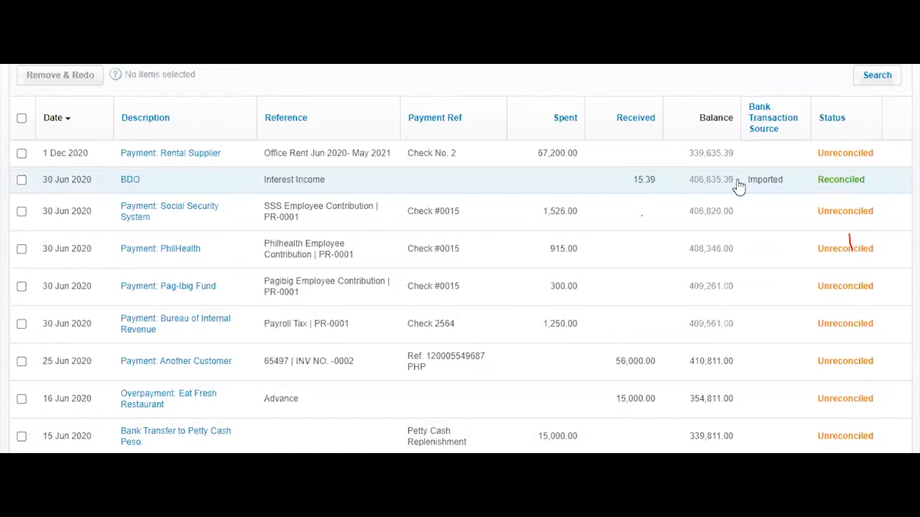
{"action": "mouse_move", "coordinate": [850, 186]}
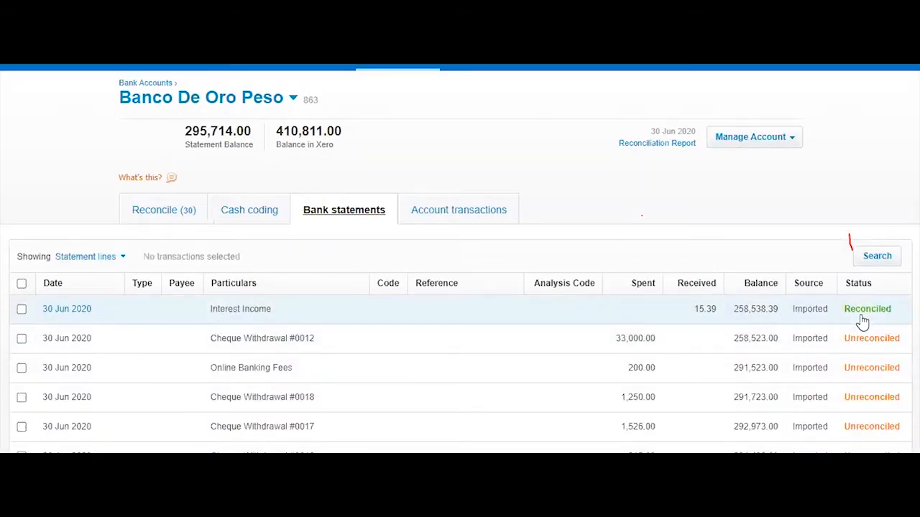
{"action": "scroll", "coordinate": [684, 400], "scroll_direction": "down", "scroll_amount": 8}
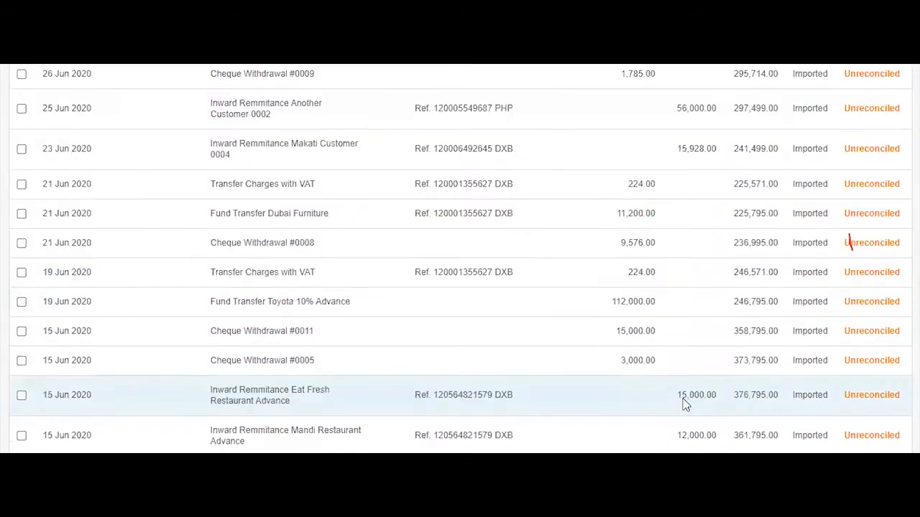
{"action": "scroll", "coordinate": [684, 402], "scroll_direction": "up", "scroll_amount": 8}
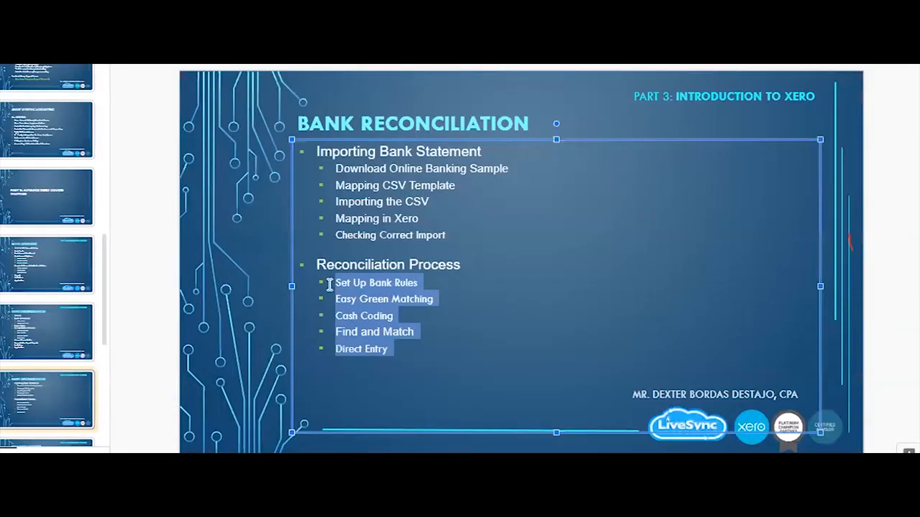
{"action": "left_click", "coordinate": [333, 296]}
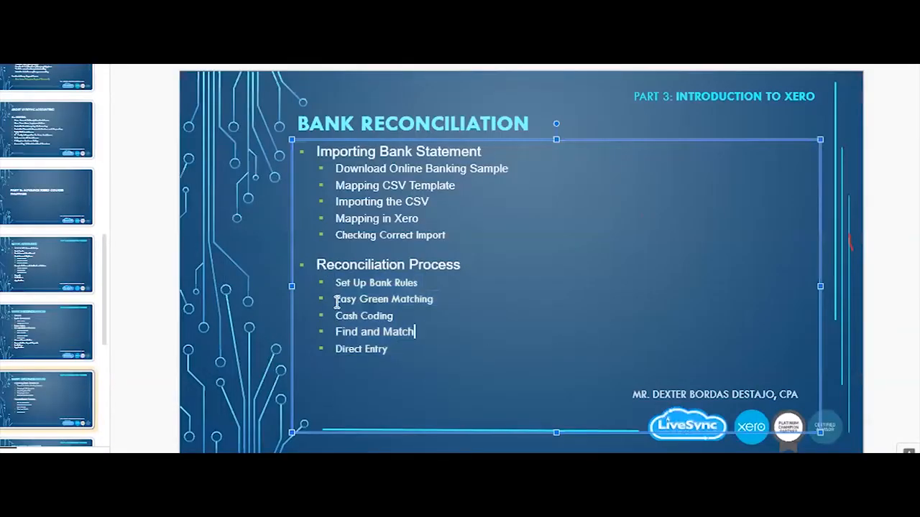
{"action": "triple_click", "coordinate": [416, 299]}
{"action": "key", "text": "shift+Down"}
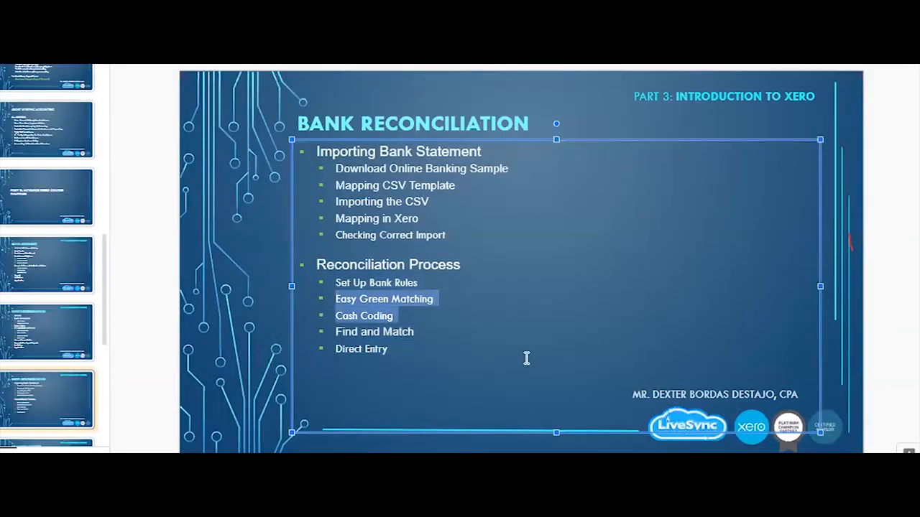
{"action": "left_click", "coordinate": [527, 358]}
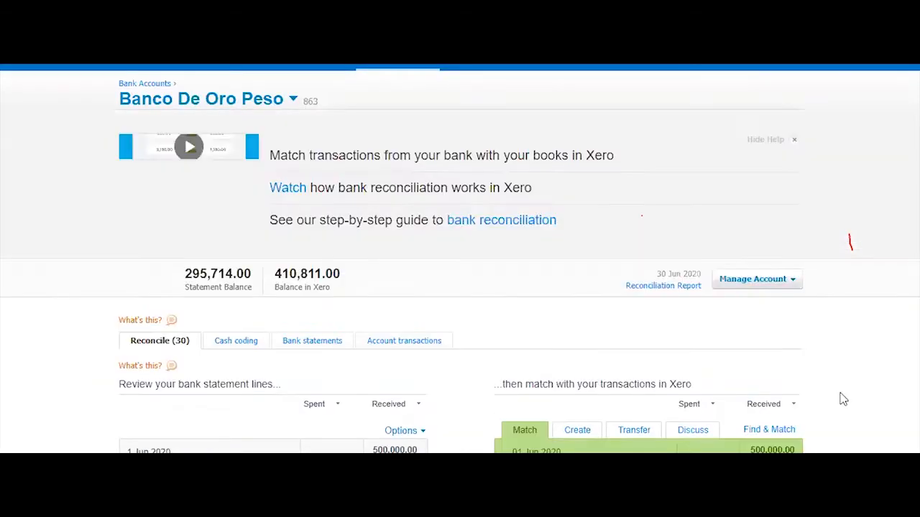
{"action": "scroll", "coordinate": [850, 228], "scroll_direction": "down", "scroll_amount": 5}
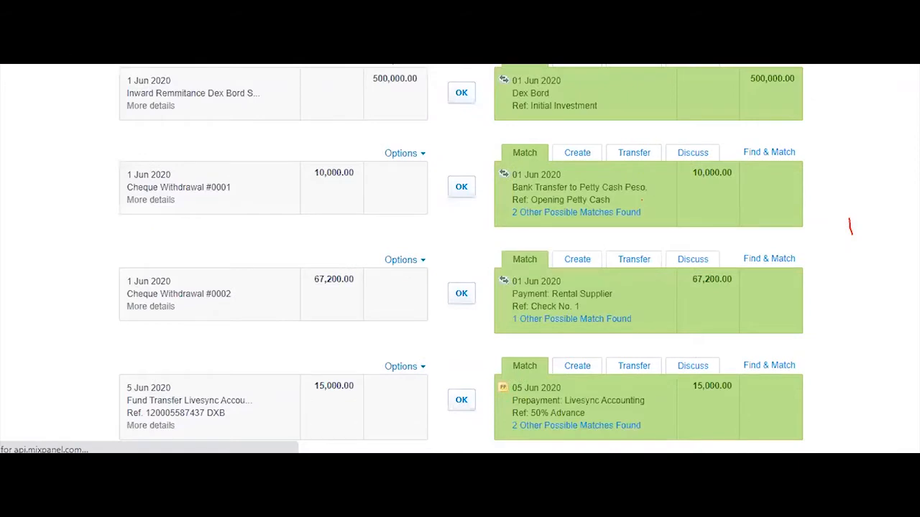
{"action": "scroll", "coordinate": [850, 227], "scroll_direction": "down", "scroll_amount": 2}
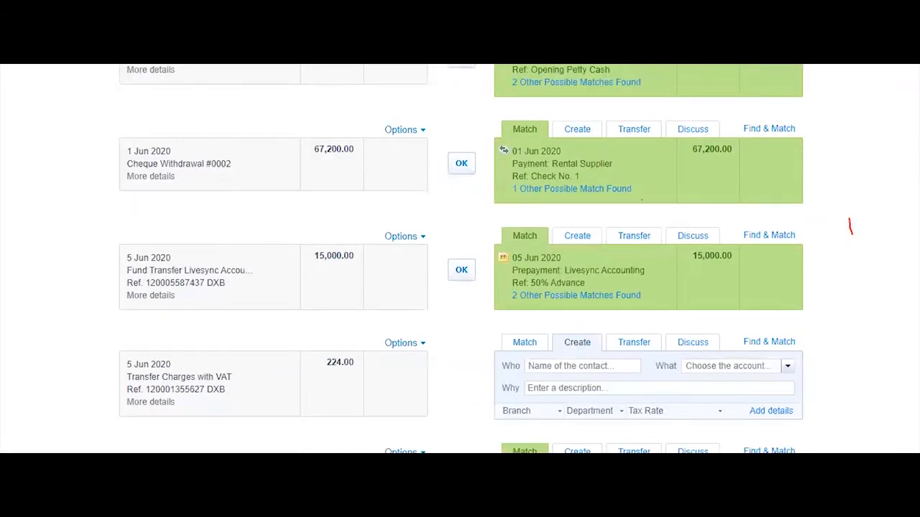
{"action": "scroll", "coordinate": [850, 227], "scroll_direction": "down", "scroll_amount": 4}
{"action": "scroll", "coordinate": [857, 159], "scroll_direction": "up", "scroll_amount": 10}
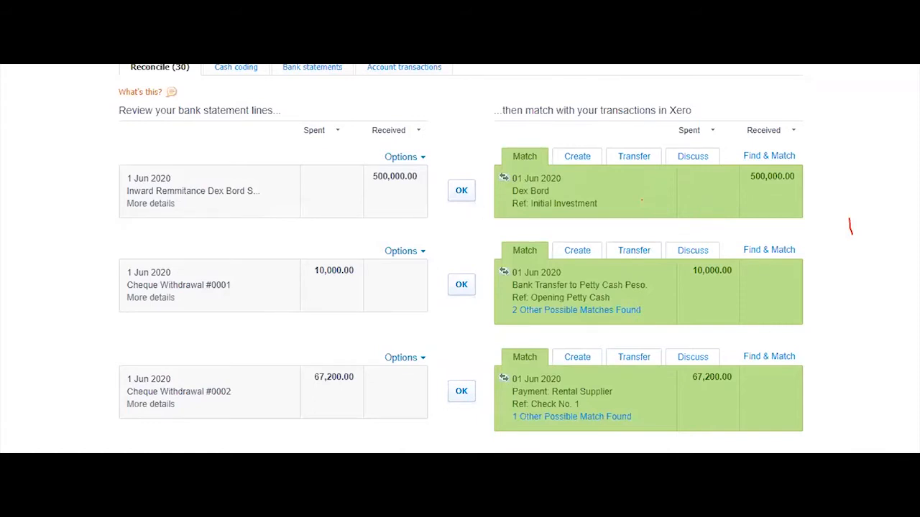
{"action": "scroll", "coordinate": [460, 259], "scroll_direction": "down", "scroll_amount": 10}
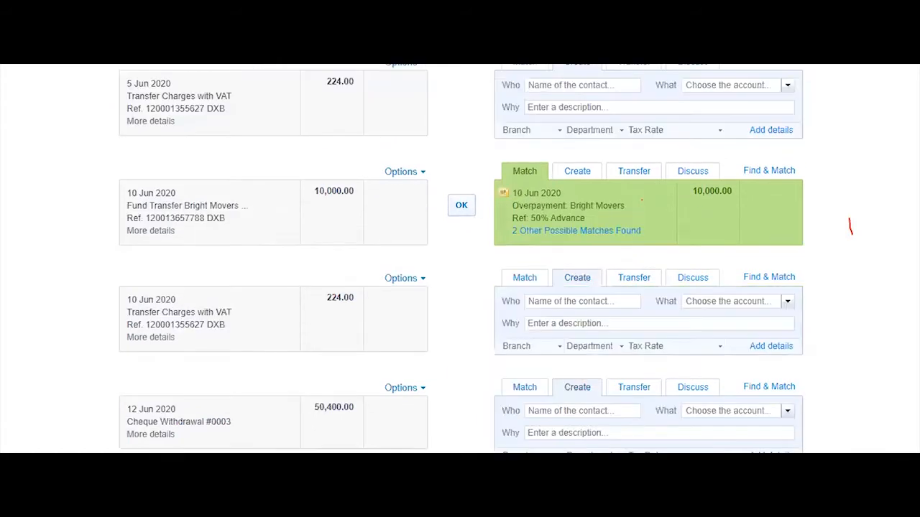
{"action": "scroll", "coordinate": [460, 259], "scroll_direction": "up", "scroll_amount": 10}
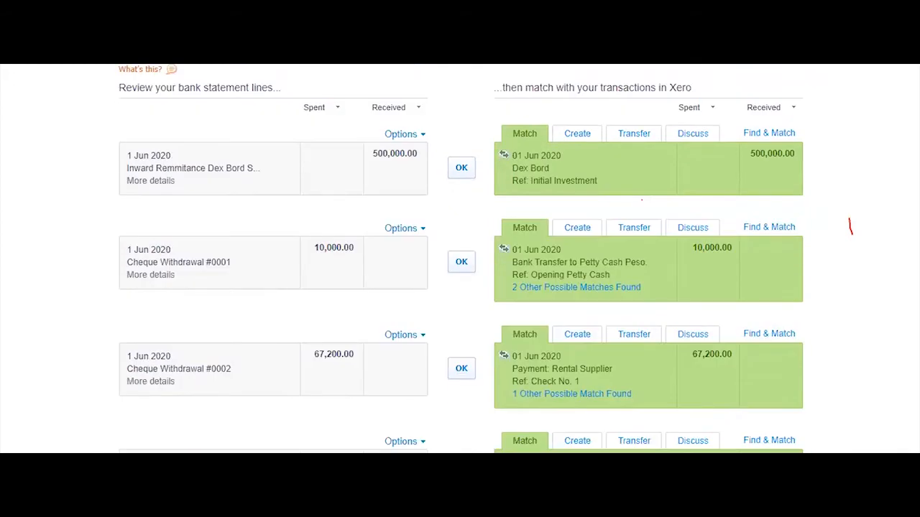
{"action": "scroll", "coordinate": [722, 422], "scroll_direction": "down", "scroll_amount": 10}
{"action": "left_click", "coordinate": [721, 410]}
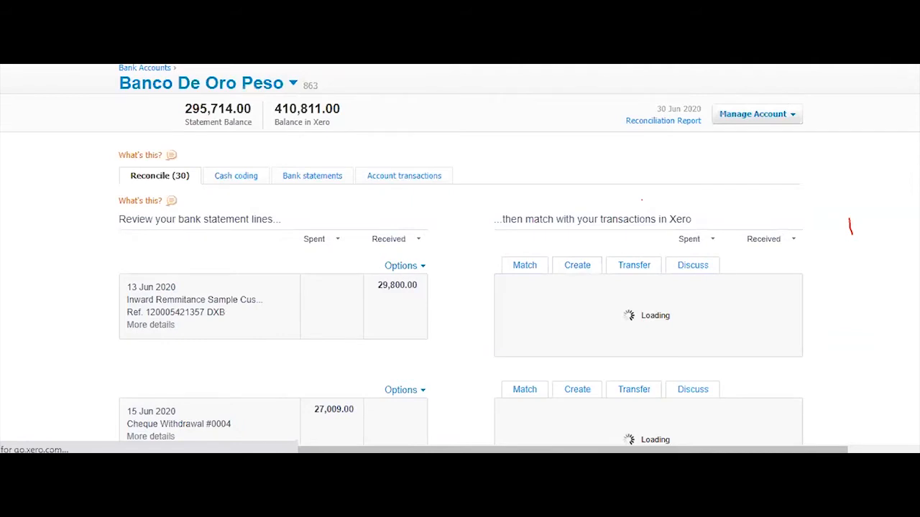
{"action": "scroll", "coordinate": [460, 259], "scroll_direction": "down", "scroll_amount": 5}
{"action": "scroll", "coordinate": [460, 258], "scroll_direction": "down", "scroll_amount": 5}
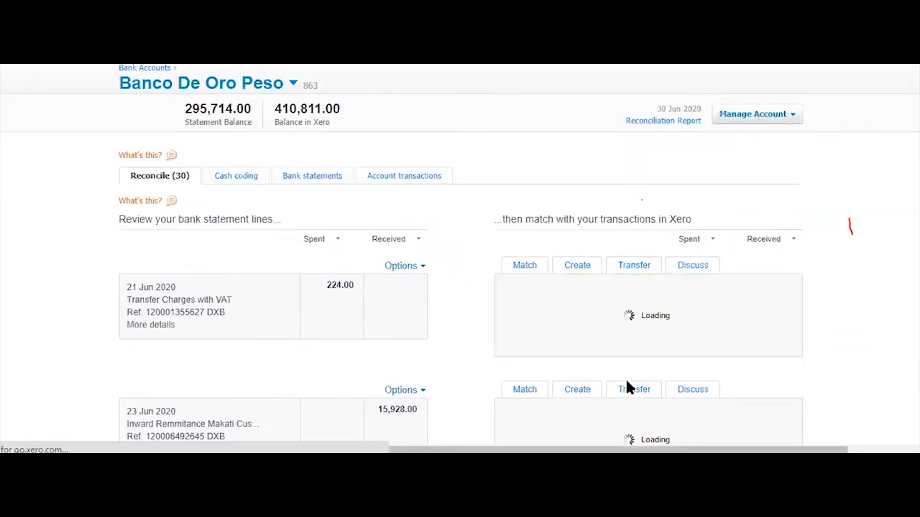
{"action": "scroll", "coordinate": [626, 383], "scroll_direction": "down", "scroll_amount": 3}
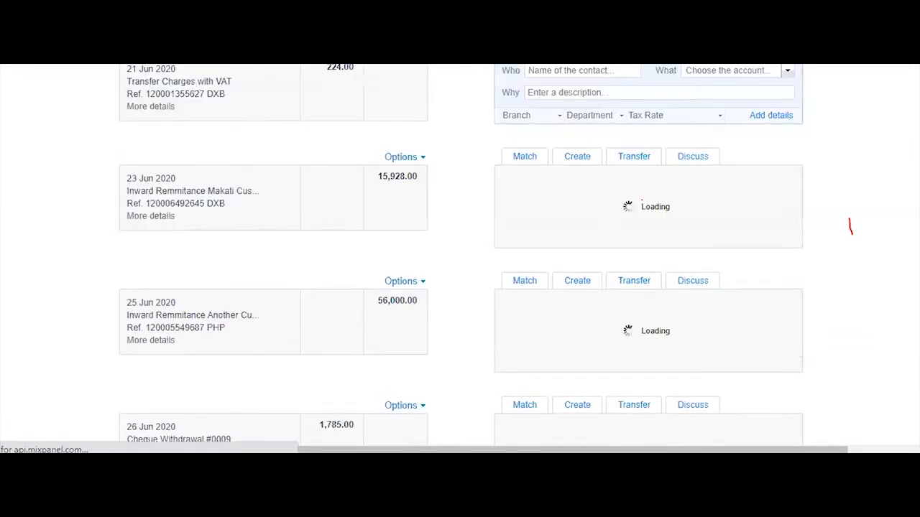
{"action": "scroll", "coordinate": [878, 309], "scroll_direction": "down", "scroll_amount": 8}
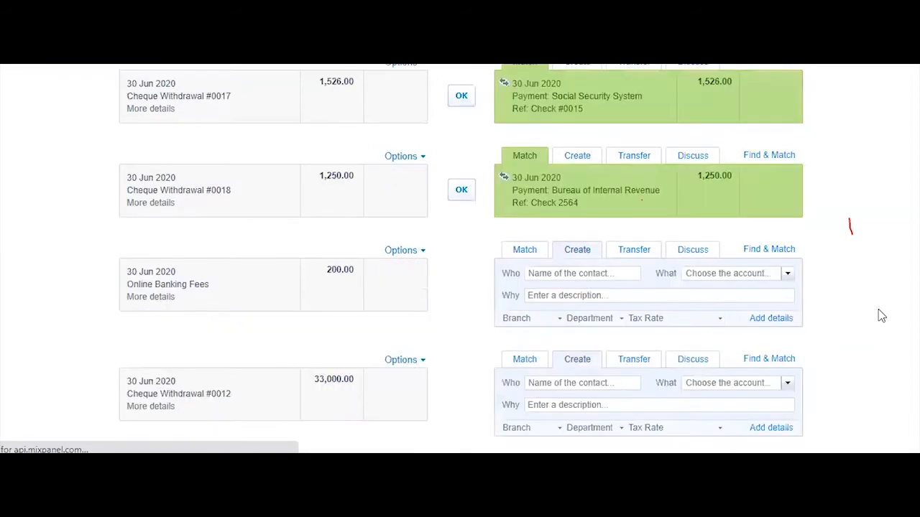
{"action": "scroll", "coordinate": [791, 409], "scroll_direction": "down", "scroll_amount": 2}
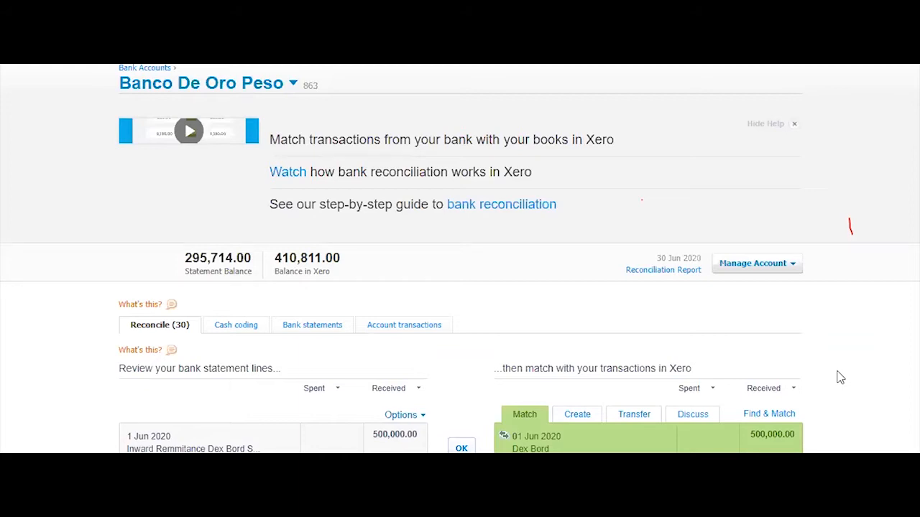
{"action": "scroll", "coordinate": [855, 309], "scroll_direction": "down", "scroll_amount": 2}
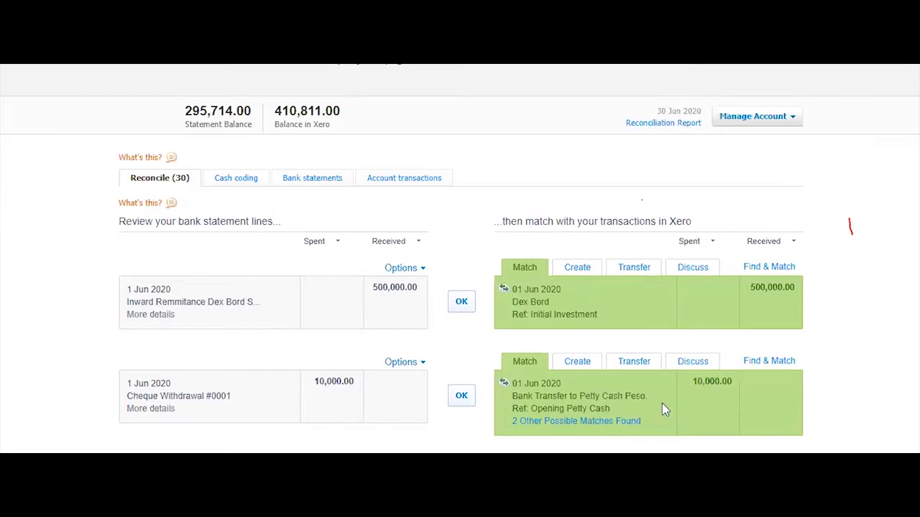
{"action": "scroll", "coordinate": [898, 359], "scroll_direction": "down", "scroll_amount": 3}
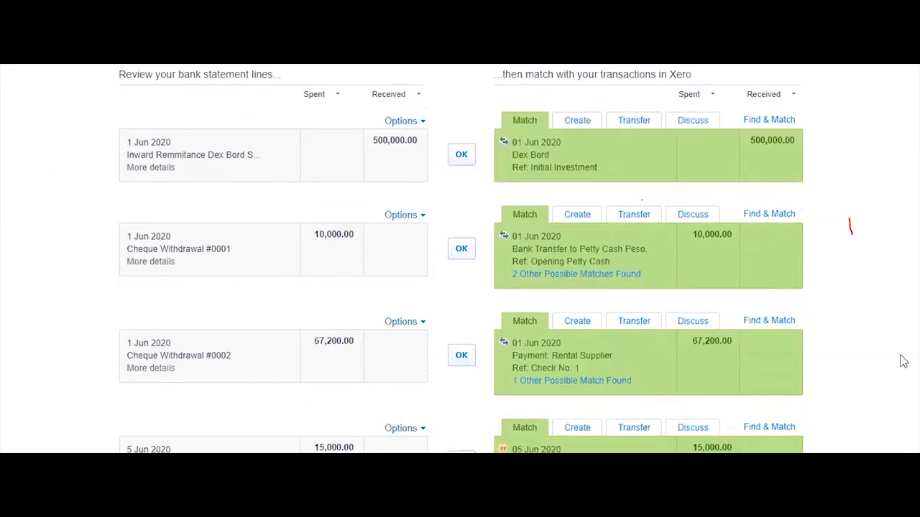
{"action": "scroll", "coordinate": [903, 365], "scroll_direction": "down", "scroll_amount": 3}
{"action": "scroll", "coordinate": [903, 365], "scroll_direction": "up", "scroll_amount": 3}
{"action": "left_click_drag", "start_coordinate": [251, 164], "coordinate": [170, 177]}
{"action": "mouse_move", "coordinate": [167, 171]}
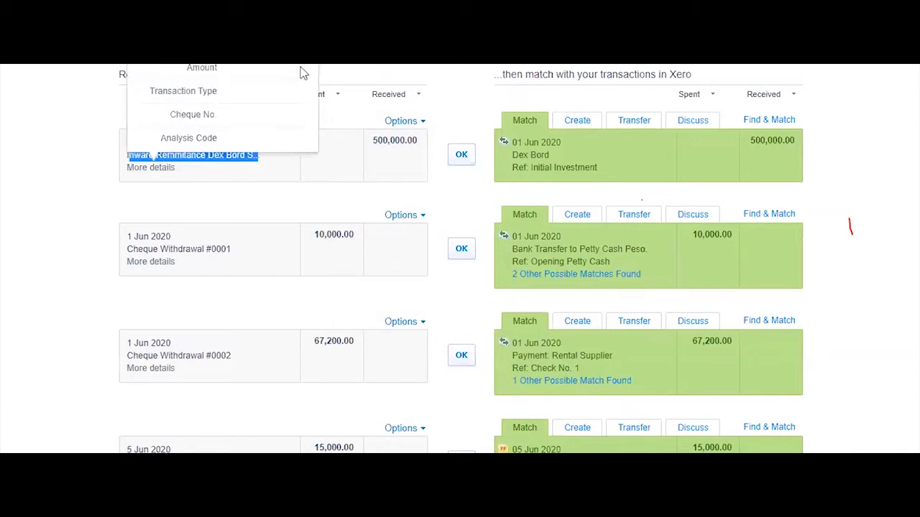
{"action": "left_click", "coordinate": [531, 154]}
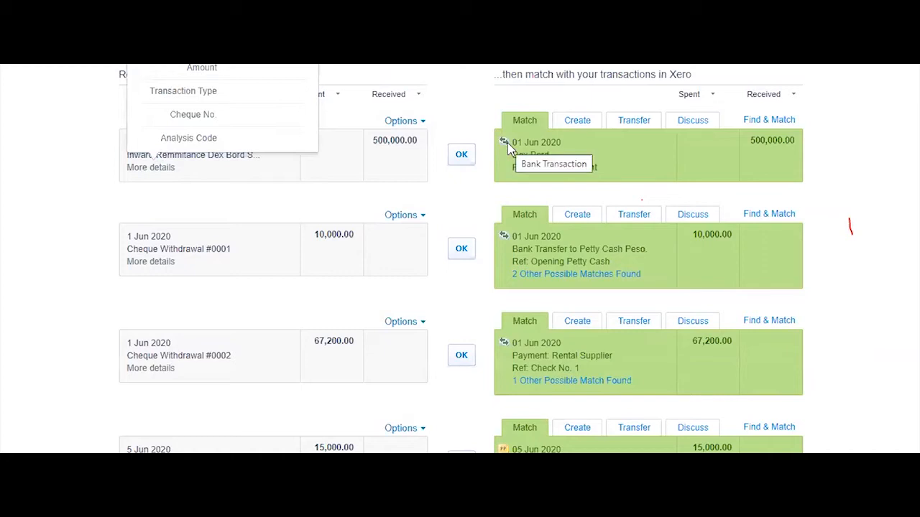
{"action": "triple_click", "coordinate": [551, 154]}
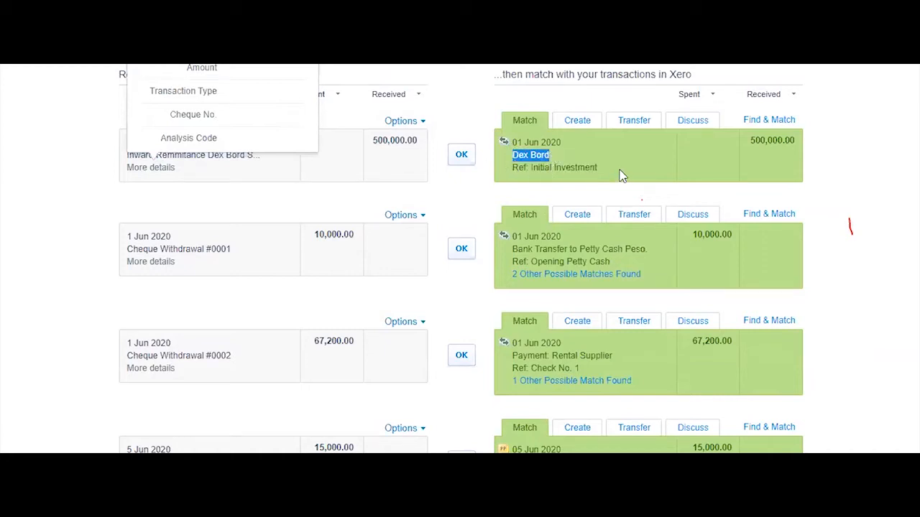
{"action": "left_click_drag", "start_coordinate": [597, 167], "coordinate": [551, 168]}
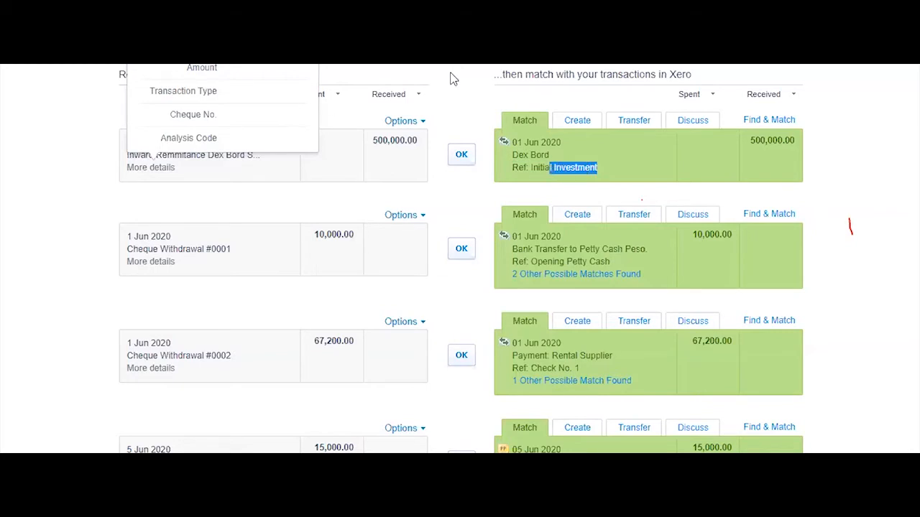
{"action": "scroll", "coordinate": [359, 98], "scroll_direction": "up", "scroll_amount": 2}
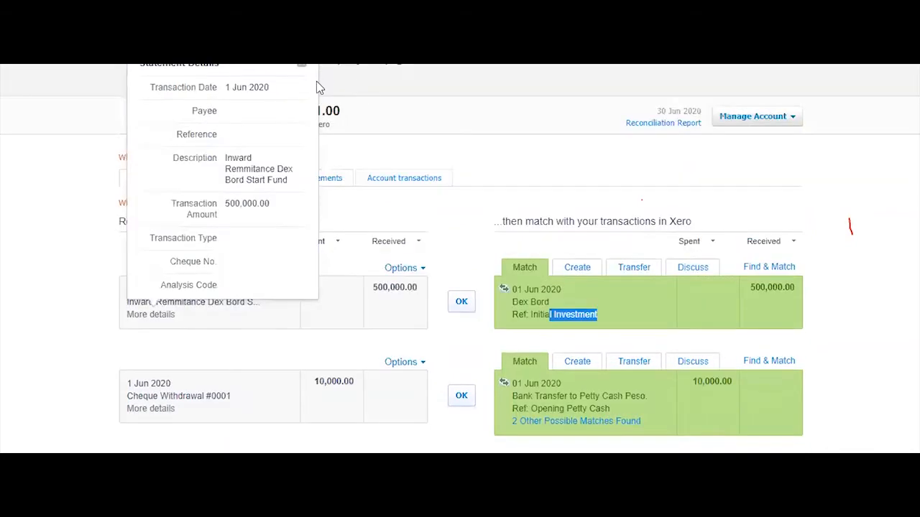
{"action": "left_click", "coordinate": [465, 254]}
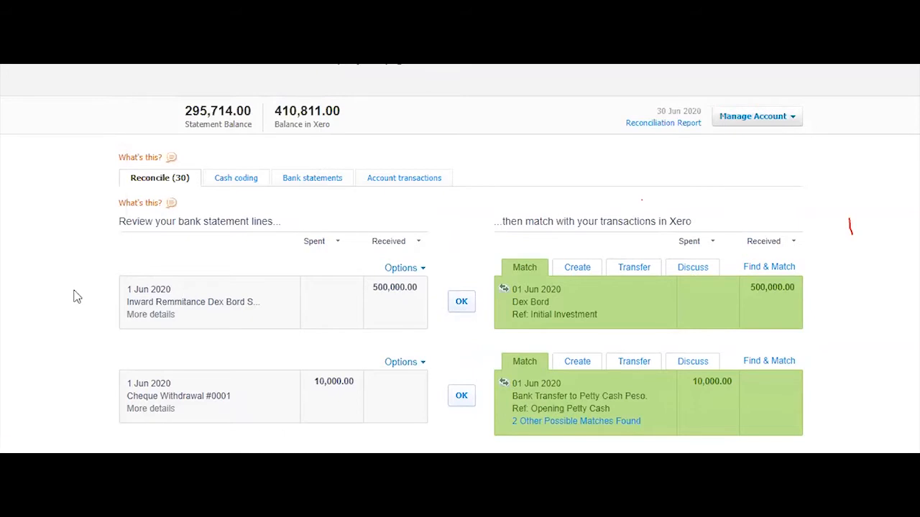
{"action": "left_click_drag", "start_coordinate": [76, 296], "coordinate": [321, 329]}
{"action": "left_click", "coordinate": [374, 316]}
{"action": "double_click", "coordinate": [394, 286]}
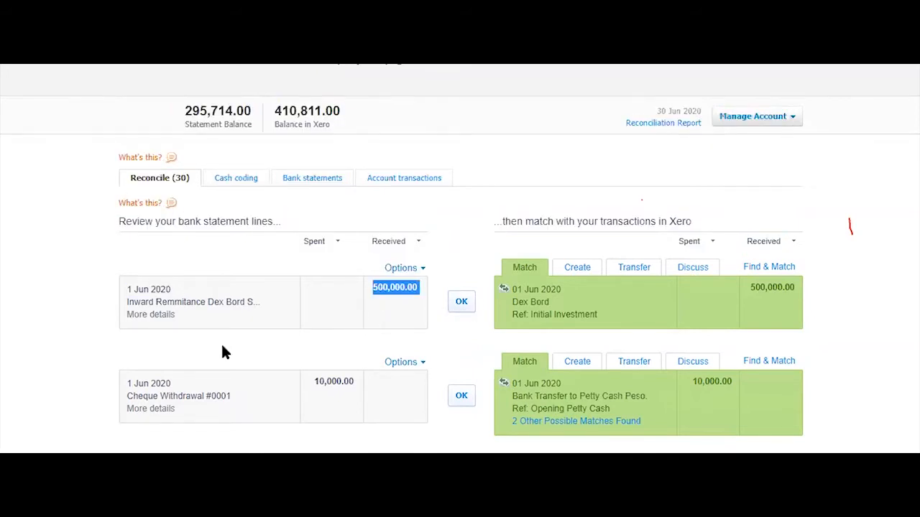
{"action": "left_click_drag", "start_coordinate": [177, 290], "coordinate": [126, 291]}
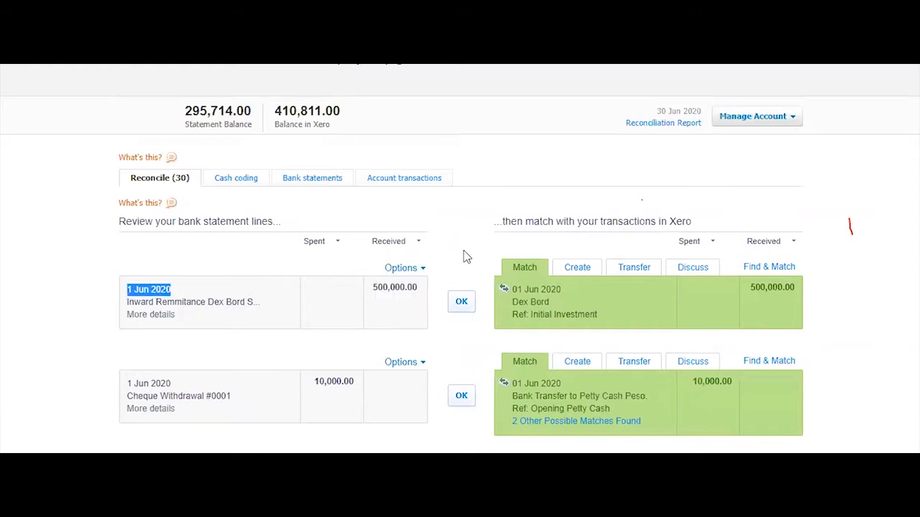
{"action": "scroll", "coordinate": [464, 252], "scroll_direction": "down", "scroll_amount": 1}
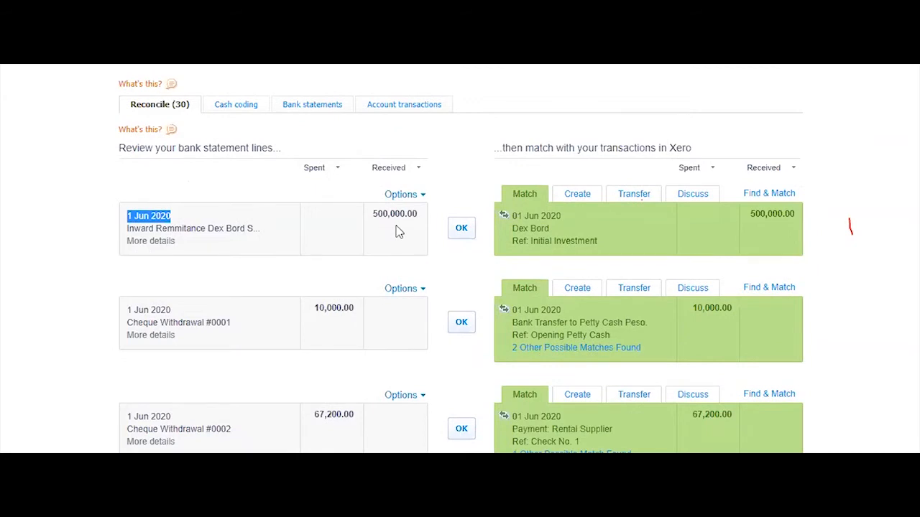
{"action": "left_click", "coordinate": [891, 331]}
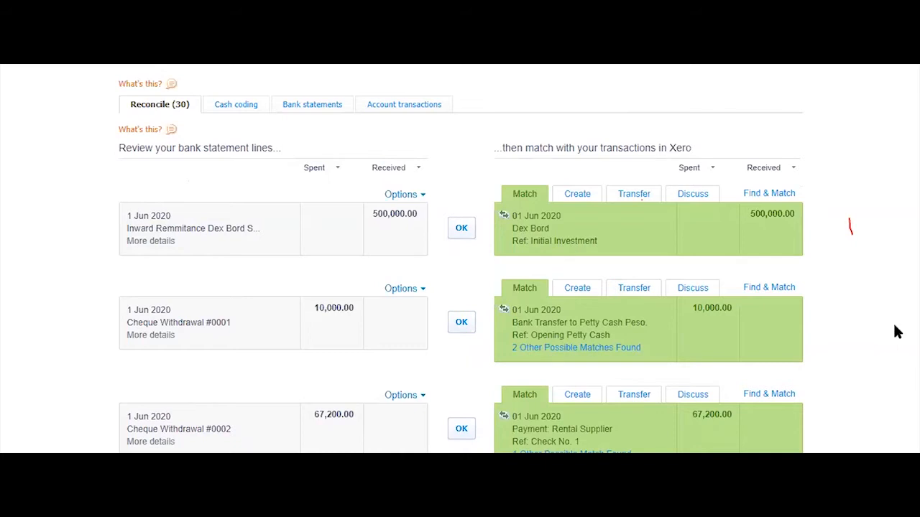
{"action": "scroll", "coordinate": [896, 332], "scroll_direction": "down", "scroll_amount": 3}
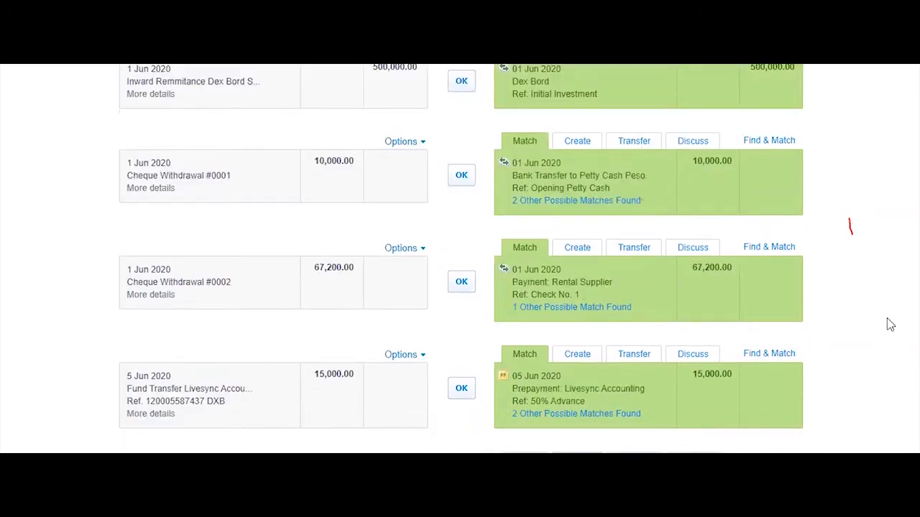
{"action": "left_click", "coordinate": [461, 81]}
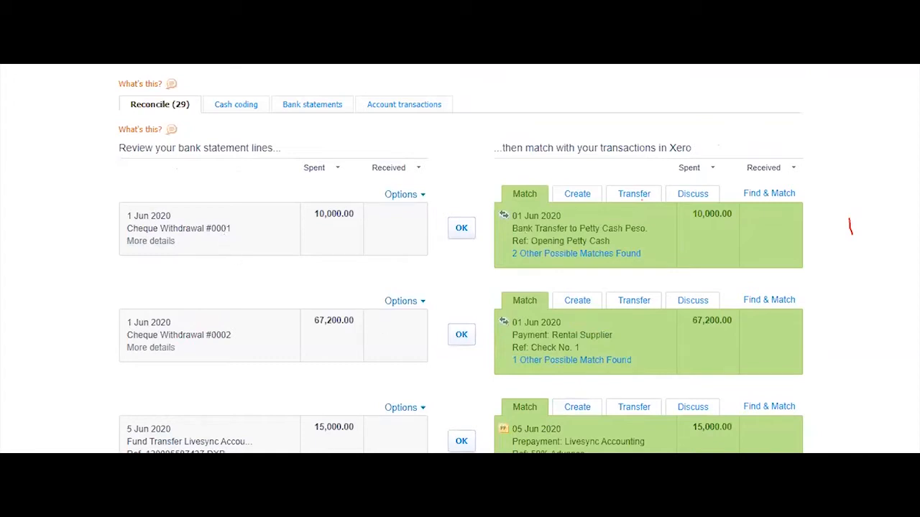
{"action": "left_click", "coordinate": [312, 427]}
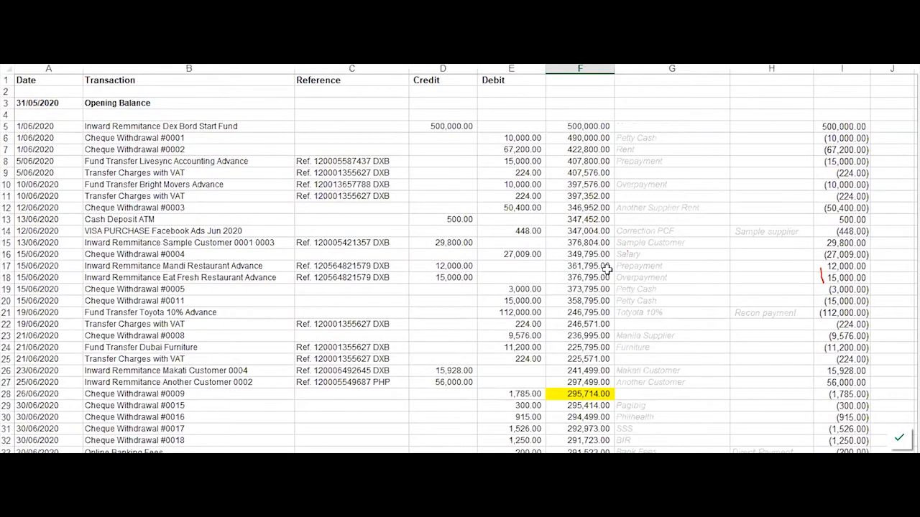
{"action": "key", "text": "alt+Tab"}
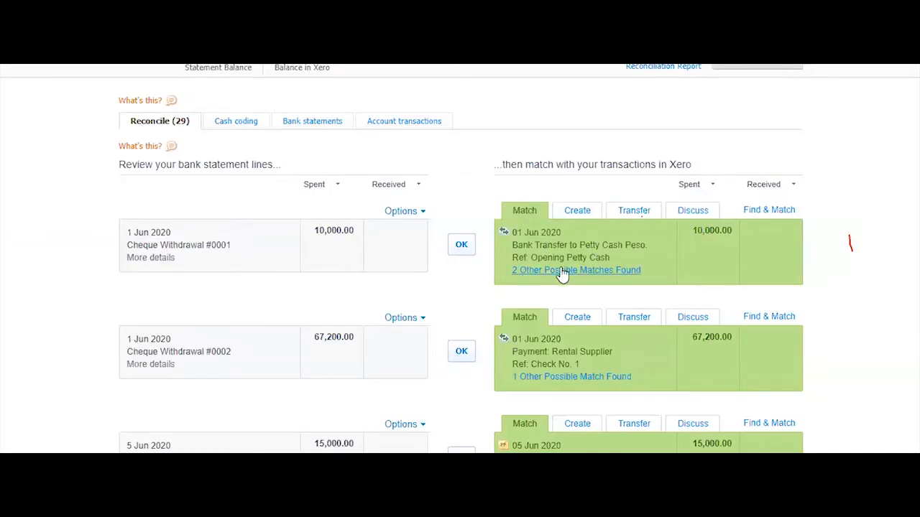
Match cheque #0001 to the 1 Jun petty cash transfer and cheque #0002 to Rental Supplier Check No. 1
{"action": "left_click", "coordinate": [562, 272]}
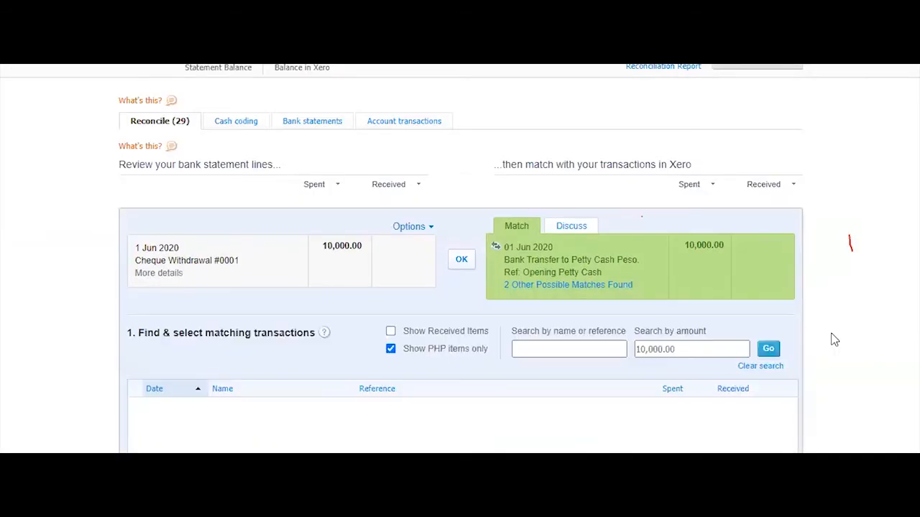
{"action": "scroll", "coordinate": [834, 340], "scroll_direction": "down", "scroll_amount": 3}
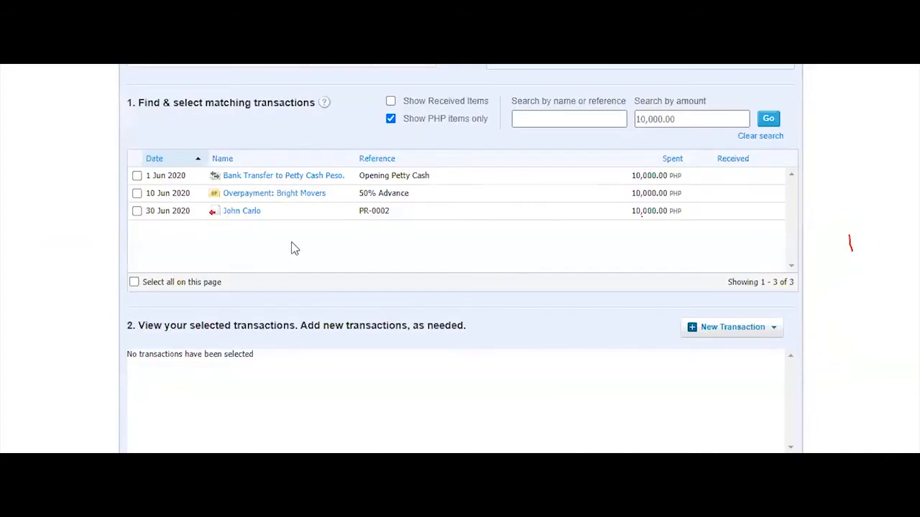
{"action": "left_click", "coordinate": [137, 175]}
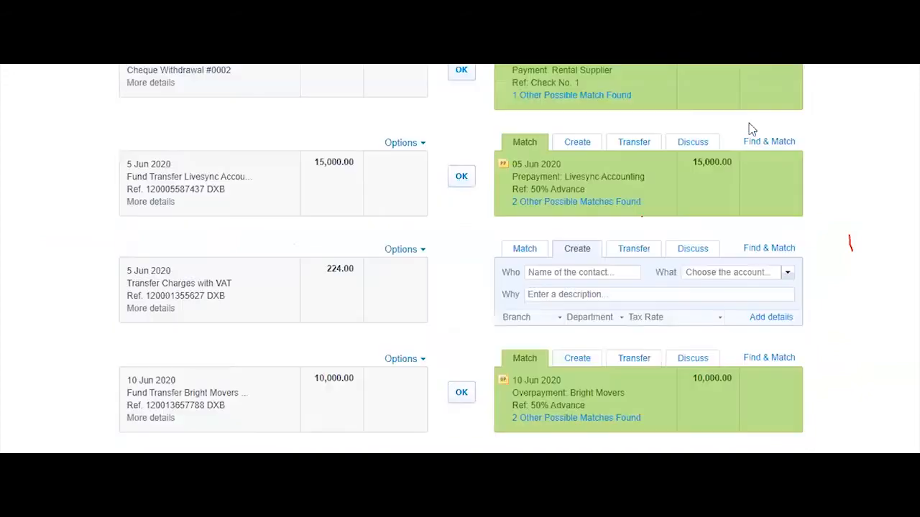
{"action": "scroll", "coordinate": [854, 212], "scroll_direction": "down", "scroll_amount": 1}
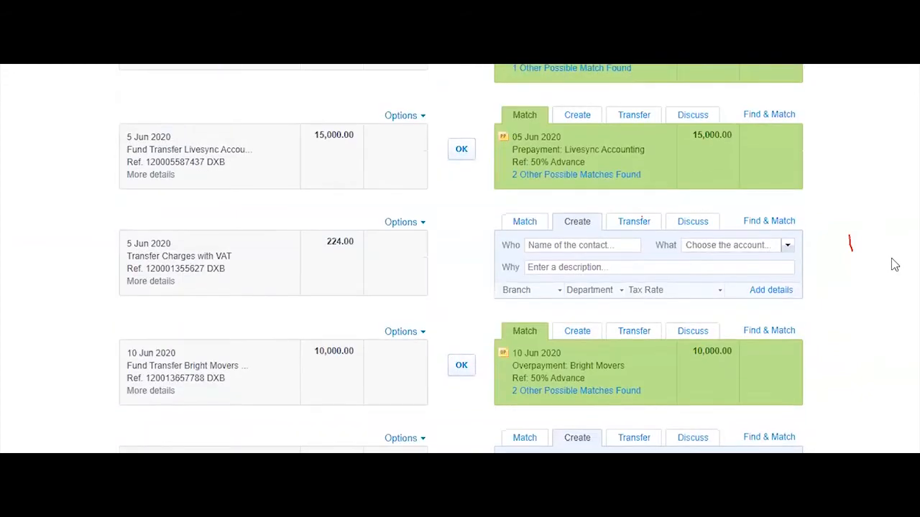
{"action": "scroll", "coordinate": [893, 263], "scroll_direction": "up", "scroll_amount": 5}
{"action": "scroll", "coordinate": [905, 275], "scroll_direction": "down", "scroll_amount": 3}
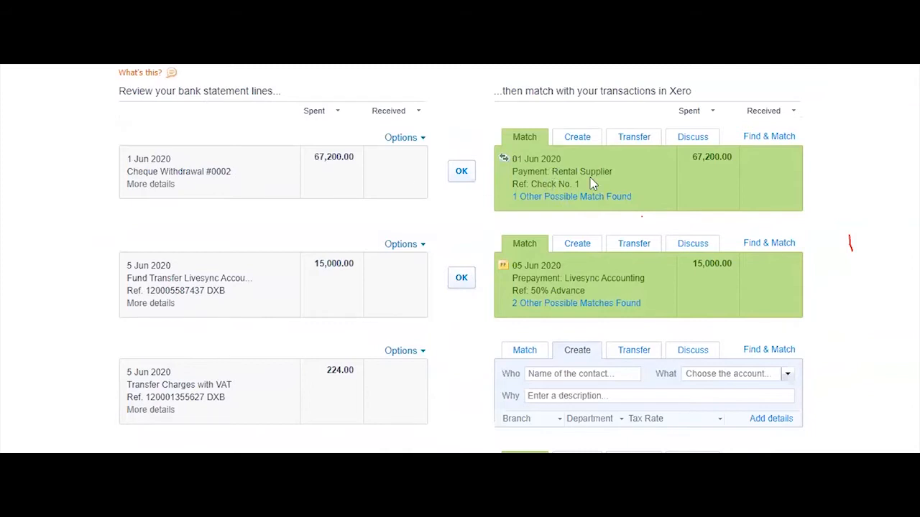
{"action": "left_click", "coordinate": [553, 206]}
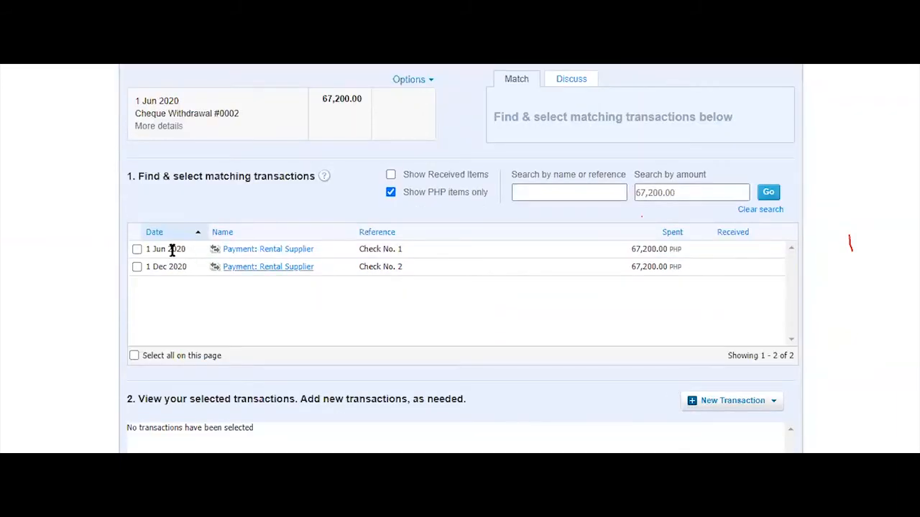
{"action": "left_click", "coordinate": [137, 249]}
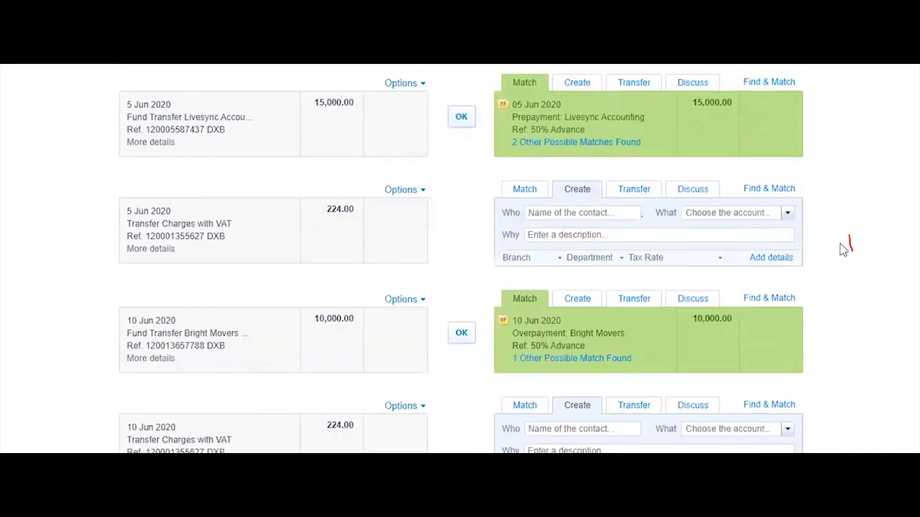
Check the 5 Jun line's details and reconcile the 15,000.00 Livesync line
{"action": "scroll", "coordinate": [867, 255], "scroll_direction": "up", "scroll_amount": 5}
{"action": "scroll", "coordinate": [852, 308], "scroll_direction": "down", "scroll_amount": 4}
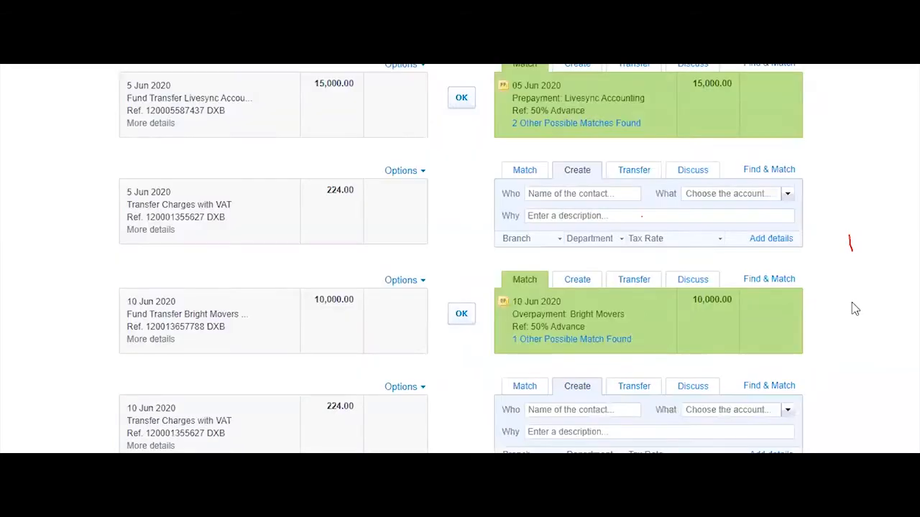
{"action": "left_click", "coordinate": [179, 125]}
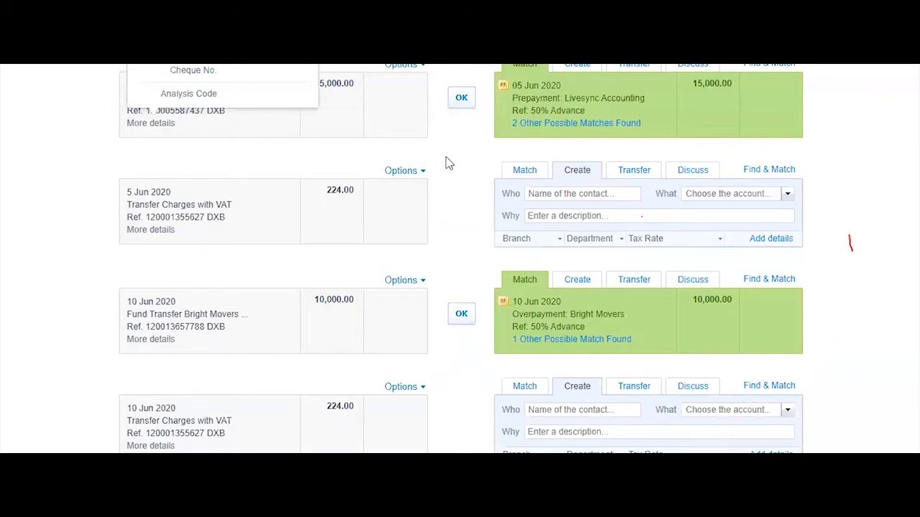
{"action": "scroll", "coordinate": [248, 253], "scroll_direction": "up", "scroll_amount": 4}
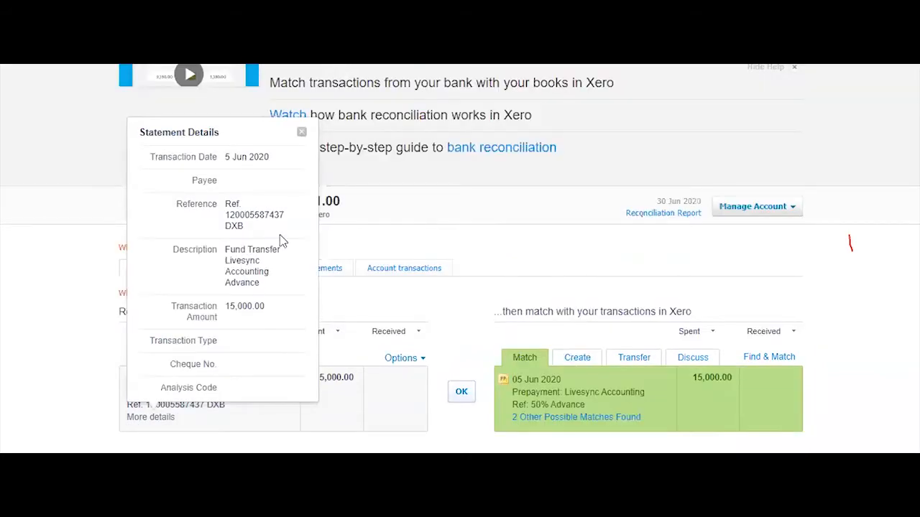
{"action": "left_click", "coordinate": [302, 132]}
{"action": "scroll", "coordinate": [482, 202], "scroll_direction": "down", "scroll_amount": 3}
{"action": "left_click", "coordinate": [461, 171]}
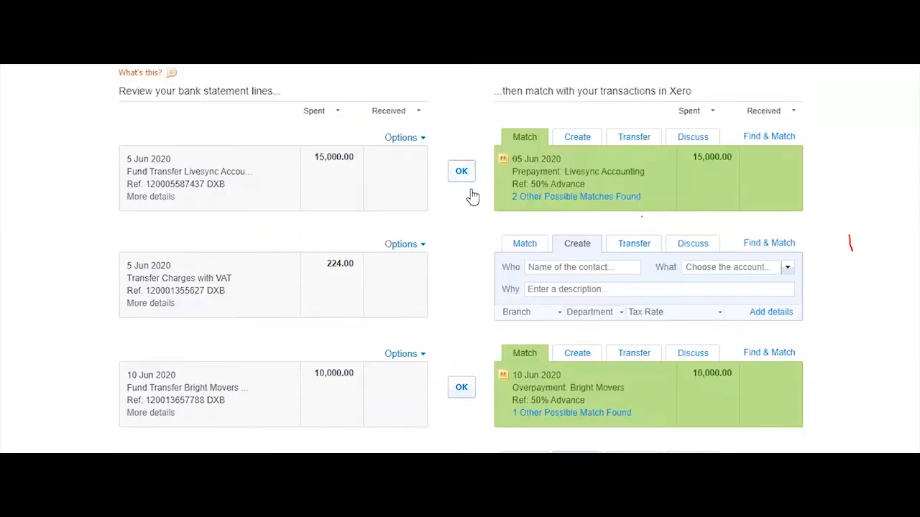
{"action": "scroll", "coordinate": [441, 296], "scroll_direction": "down", "scroll_amount": 2}
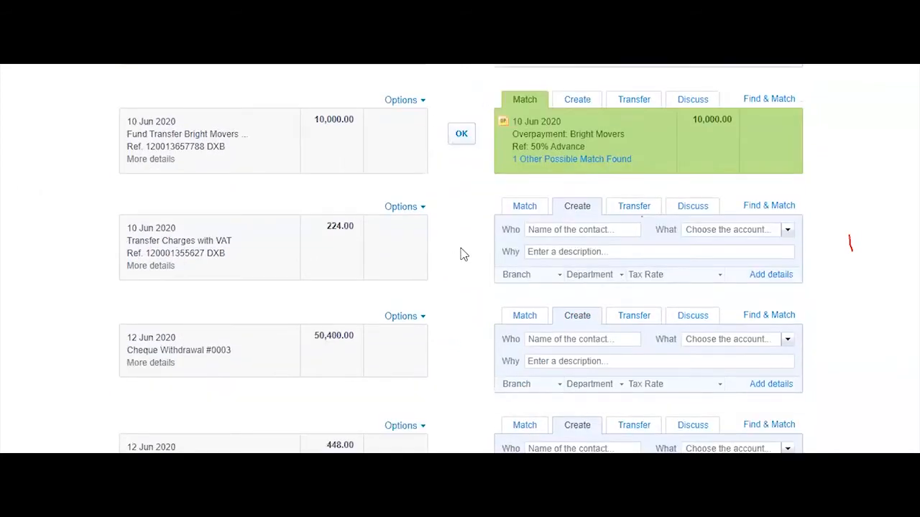
Reconcile the Bright Movers, Mandi Restaurant 12,000.00 and Eat Fresh 15,000.00 lines
{"action": "left_click", "coordinate": [151, 162]}
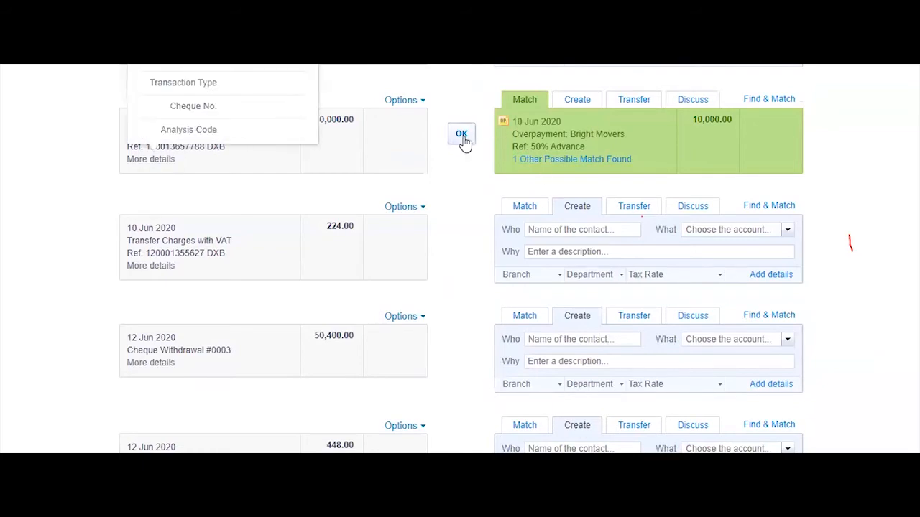
{"action": "scroll", "coordinate": [442, 291], "scroll_direction": "down", "scroll_amount": 2}
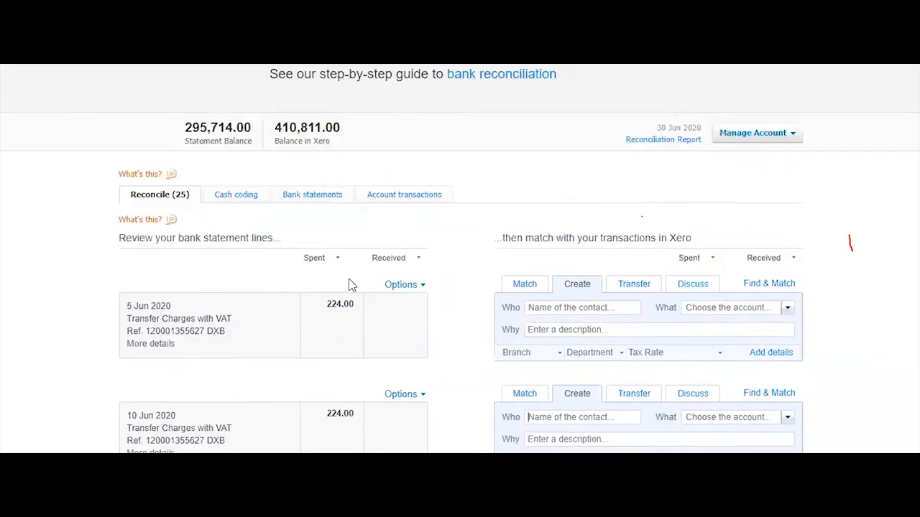
{"action": "scroll", "coordinate": [350, 287], "scroll_direction": "down", "scroll_amount": 7}
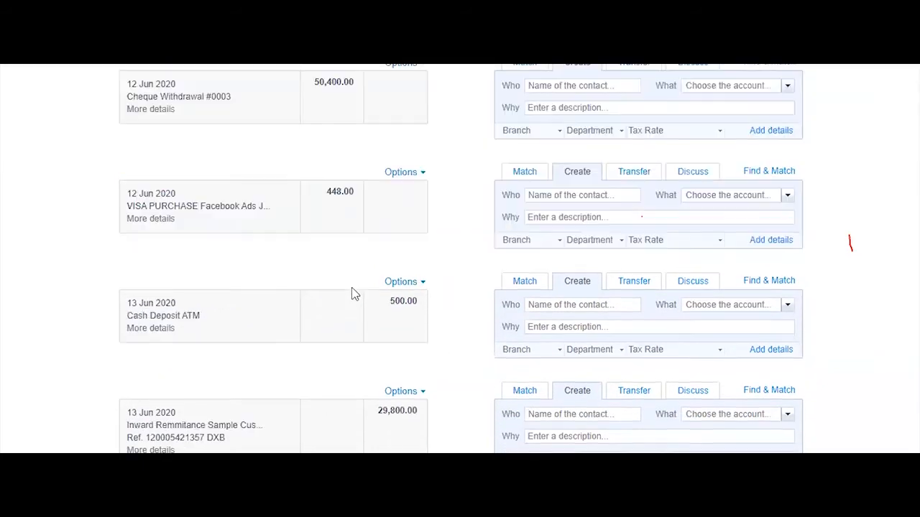
{"action": "scroll", "coordinate": [404, 332], "scroll_direction": "down", "scroll_amount": 5}
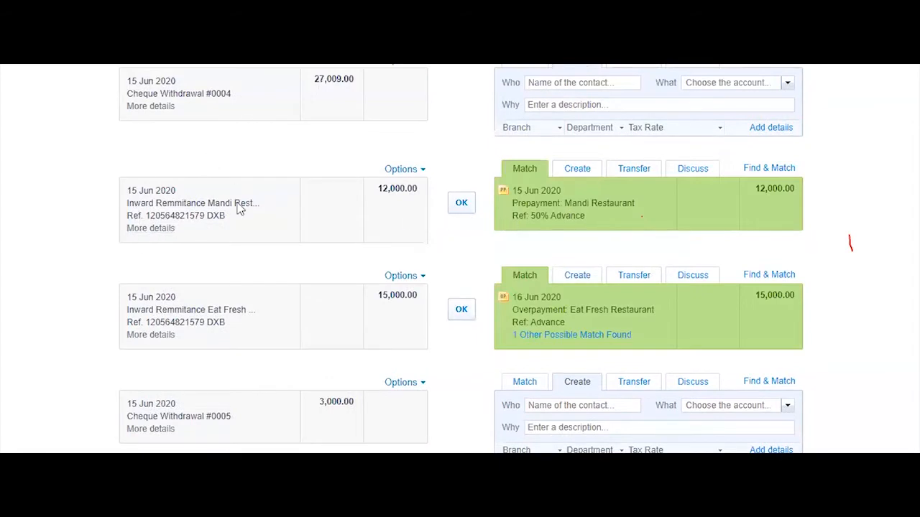
{"action": "scroll", "coordinate": [260, 239], "scroll_direction": "up", "scroll_amount": 1}
{"action": "left_click", "coordinate": [153, 375]}
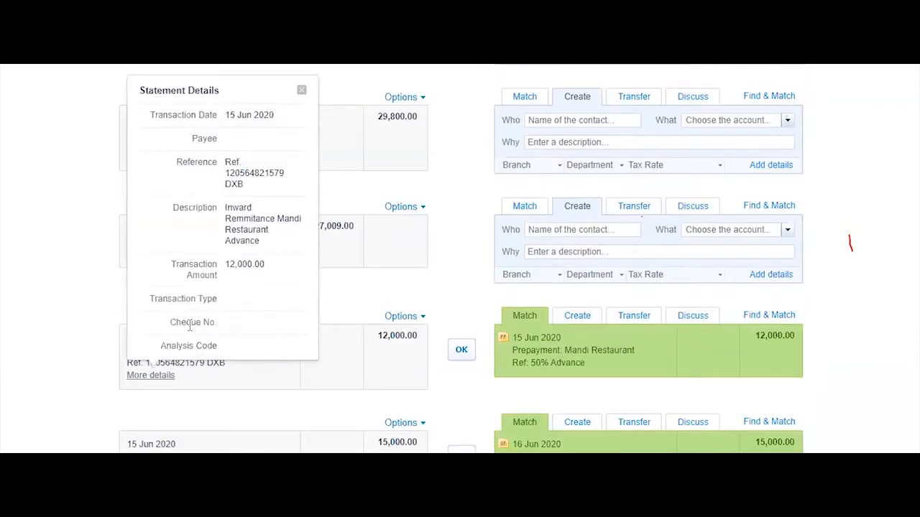
{"action": "left_click", "coordinate": [462, 350]}
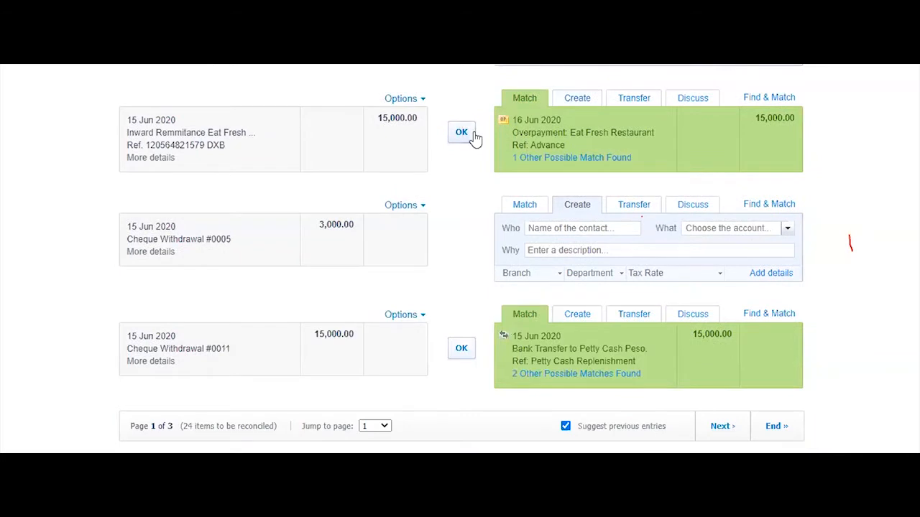
{"action": "left_click", "coordinate": [156, 159]}
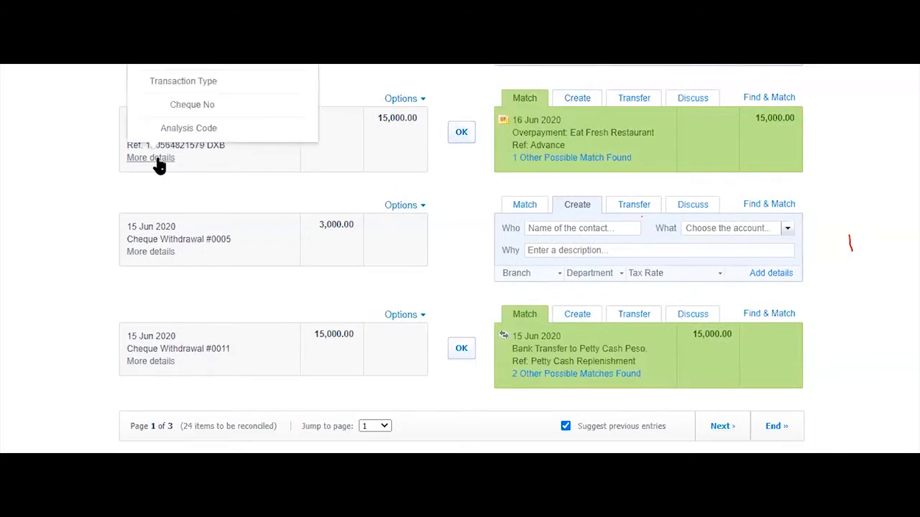
{"action": "left_click", "coordinate": [464, 136]}
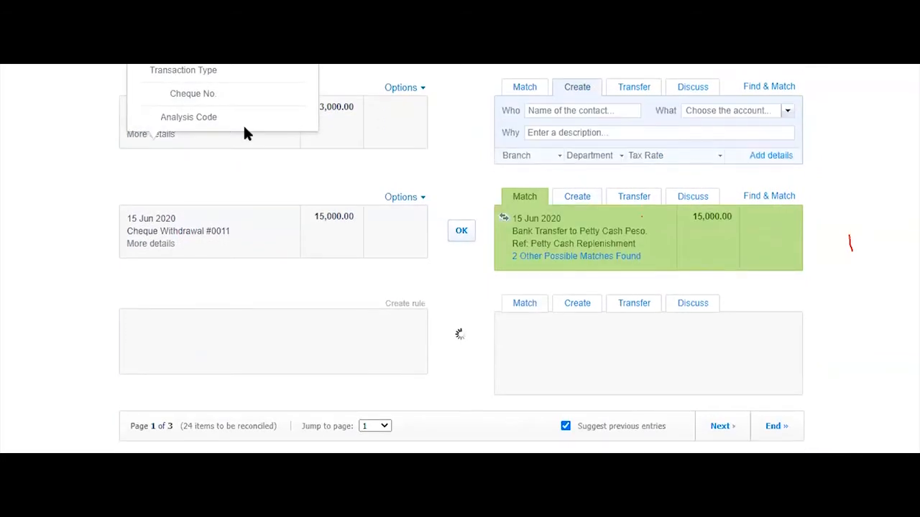
View Cheque Withdrawal #0011's details and locate row 20 on the Excel bank statement
{"action": "left_click", "coordinate": [150, 251]}
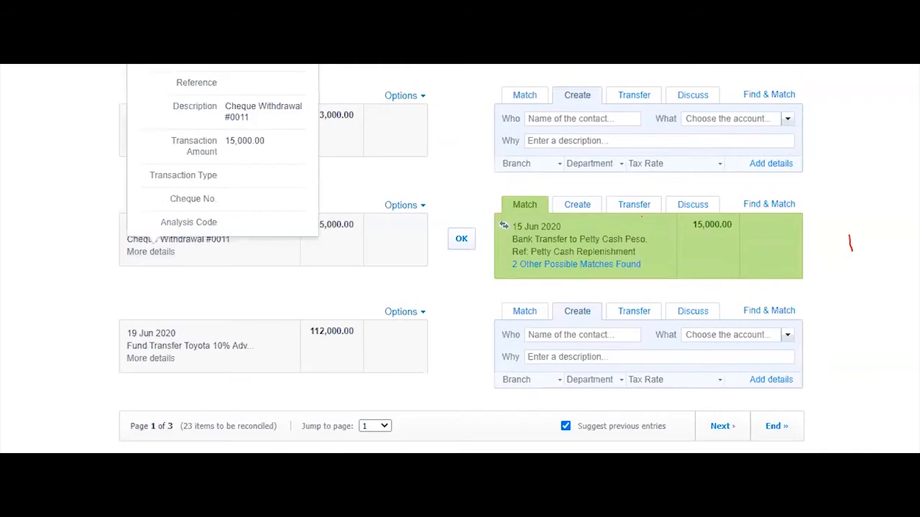
{"action": "mouse_move", "coordinate": [345, 466]}
{"action": "left_click", "coordinate": [289, 447]}
{"action": "left_click", "coordinate": [563, 279]}
{"action": "left_click", "coordinate": [203, 302]}
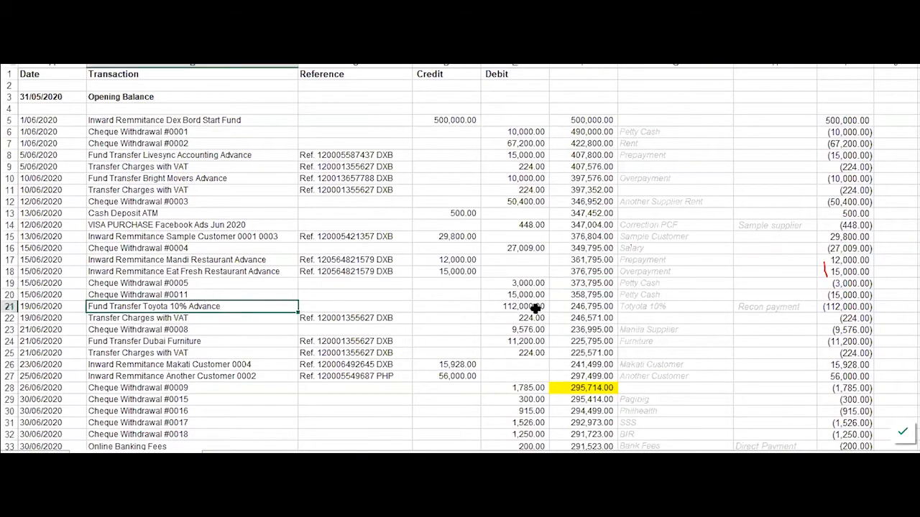
{"action": "left_click_drag", "start_coordinate": [645, 290], "coordinate": [29, 296]}
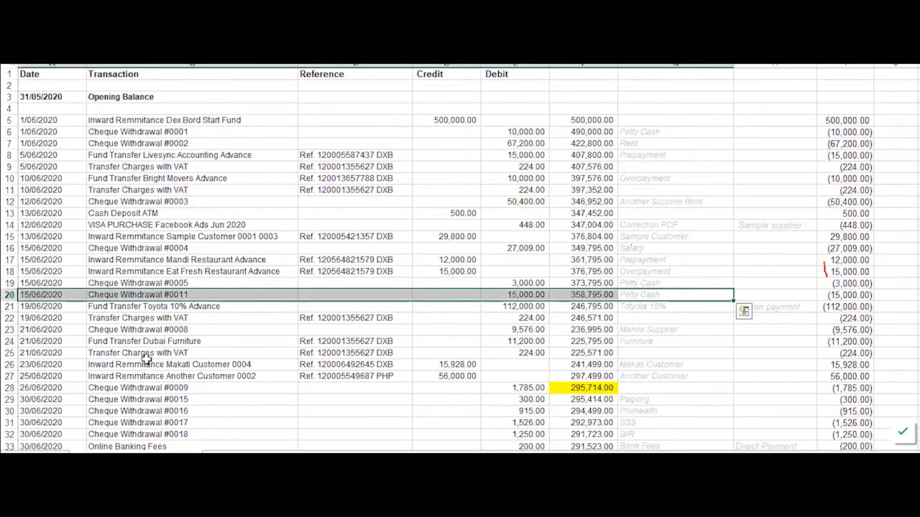
Reconcile 15,000.00 Cheque Withdrawal #0011 against Bank Transfer to Petty Cash Peso
{"action": "key", "text": "alt+Tab"}
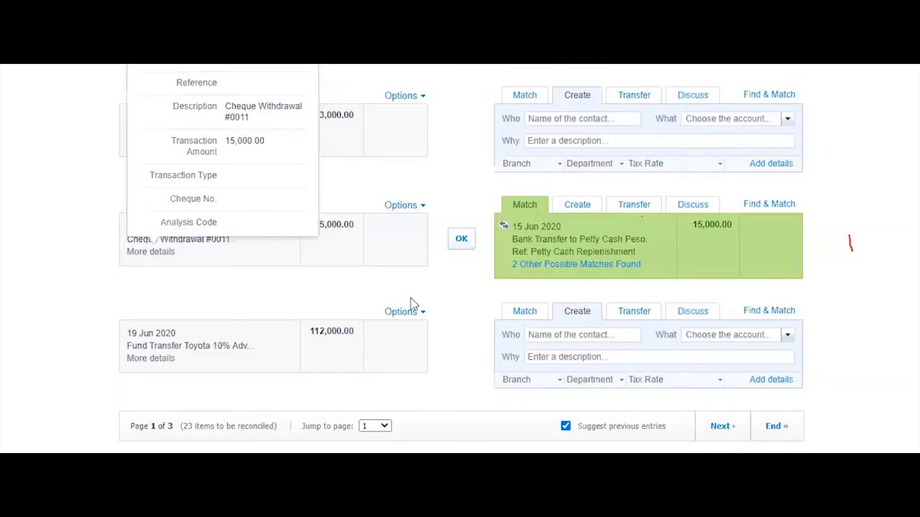
{"action": "left_click", "coordinate": [462, 239]}
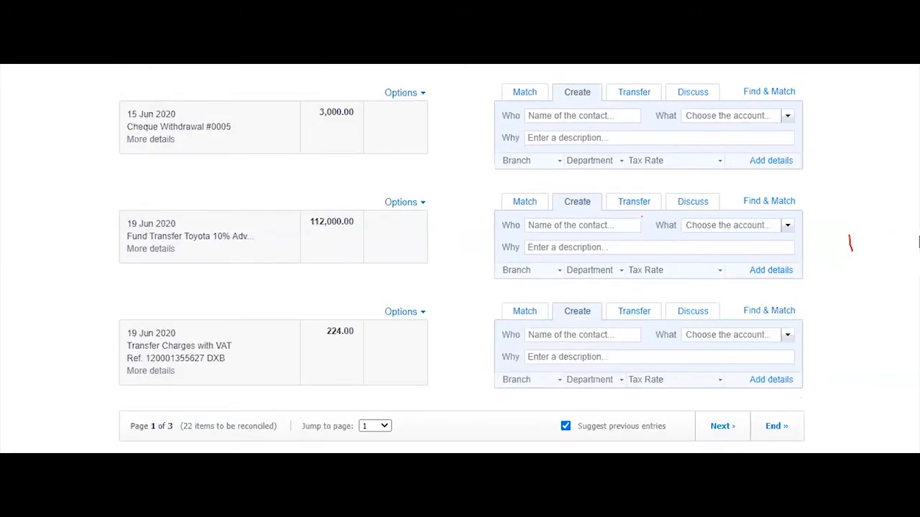
{"action": "scroll", "coordinate": [913, 246], "scroll_direction": "up", "scroll_amount": 5}
{"action": "scroll", "coordinate": [913, 246], "scroll_direction": "down", "scroll_amount": 5}
{"action": "scroll", "coordinate": [889, 279], "scroll_direction": "down", "scroll_amount": 5}
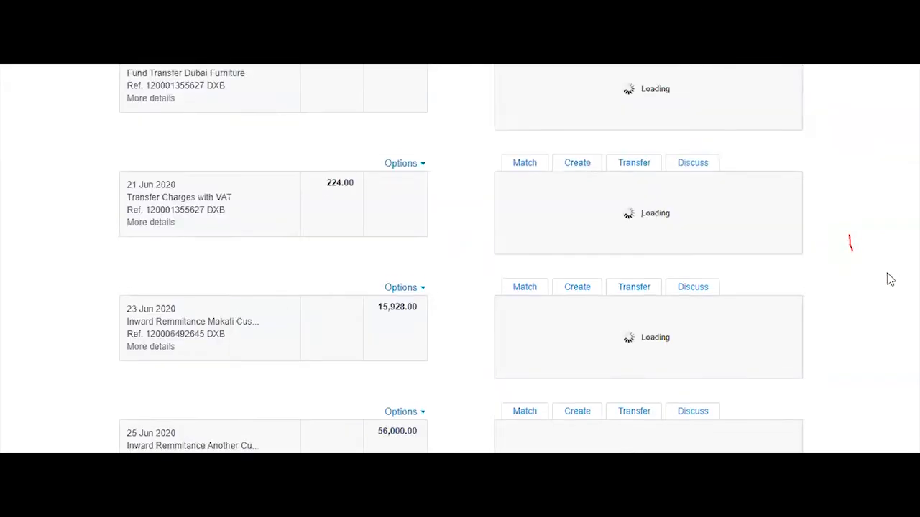
{"action": "scroll", "coordinate": [889, 279], "scroll_direction": "up", "scroll_amount": 2}
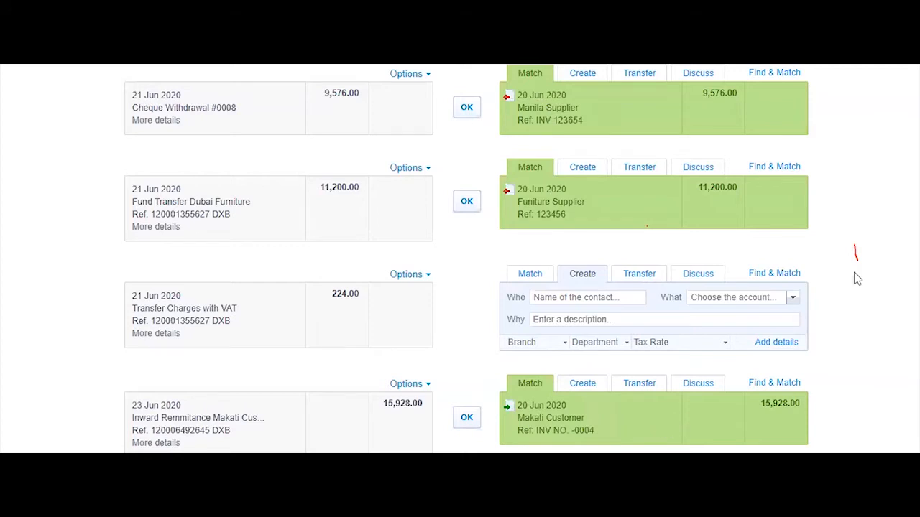
{"action": "scroll", "coordinate": [878, 264], "scroll_direction": "up", "scroll_amount": 1}
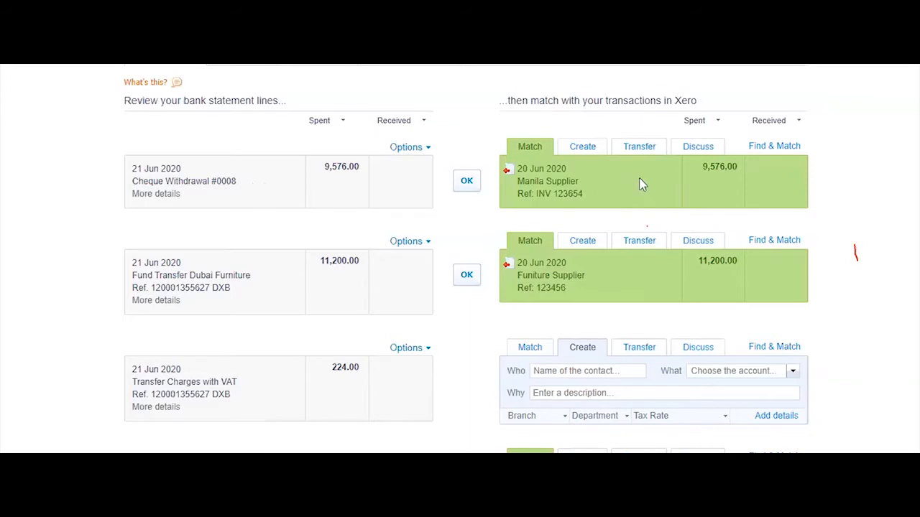
Find matches for Cheque Withdrawal #0008 and open the Manila Supplier bill in a new tab
{"action": "left_click", "coordinate": [773, 147]}
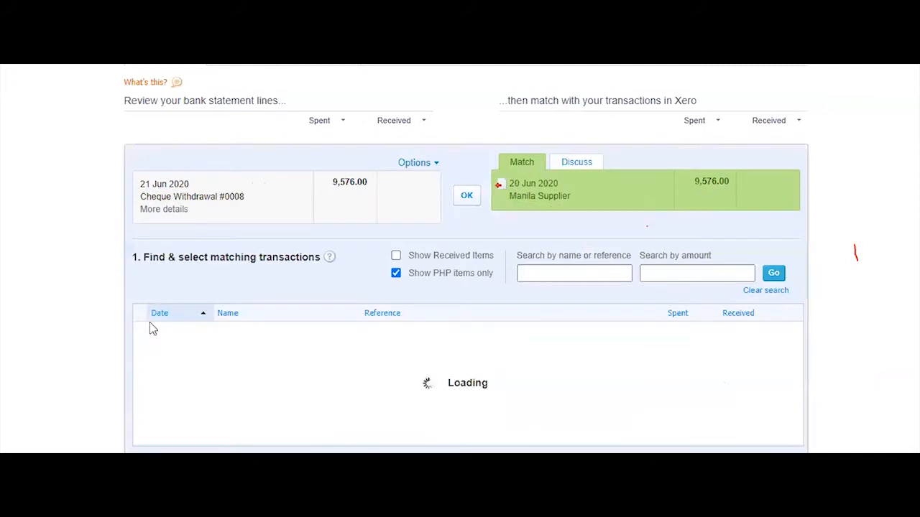
{"action": "scroll", "coordinate": [455, 281], "scroll_direction": "down", "scroll_amount": 1}
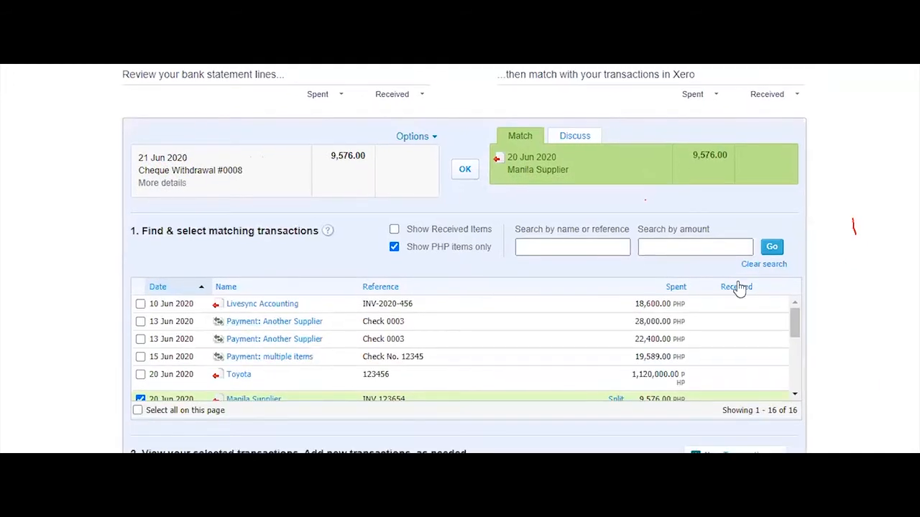
{"action": "scroll", "coordinate": [298, 308], "scroll_direction": "down", "scroll_amount": 3}
{"action": "right_click", "coordinate": [268, 268]}
{"action": "left_click", "coordinate": [332, 277]}
Review the Manila Supplier bill INV 123654, then bring the Excel bank statement forward
{"action": "left_click", "coordinate": [754, 22]}
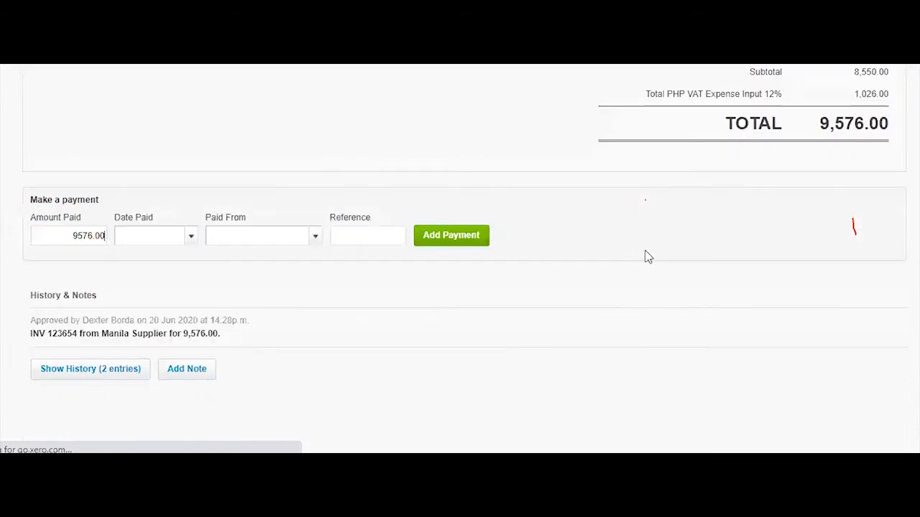
{"action": "scroll", "coordinate": [538, 158], "scroll_direction": "up", "scroll_amount": 3}
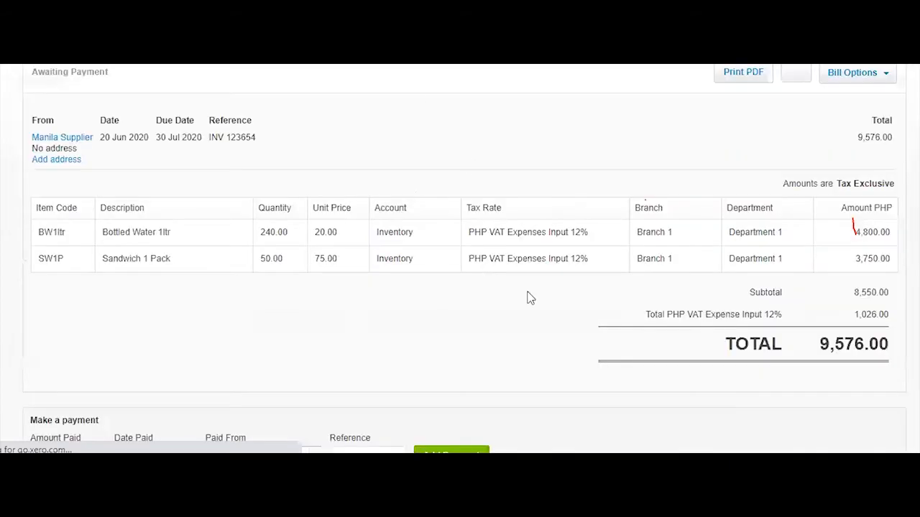
{"action": "scroll", "coordinate": [556, 280], "scroll_direction": "down", "scroll_amount": 3}
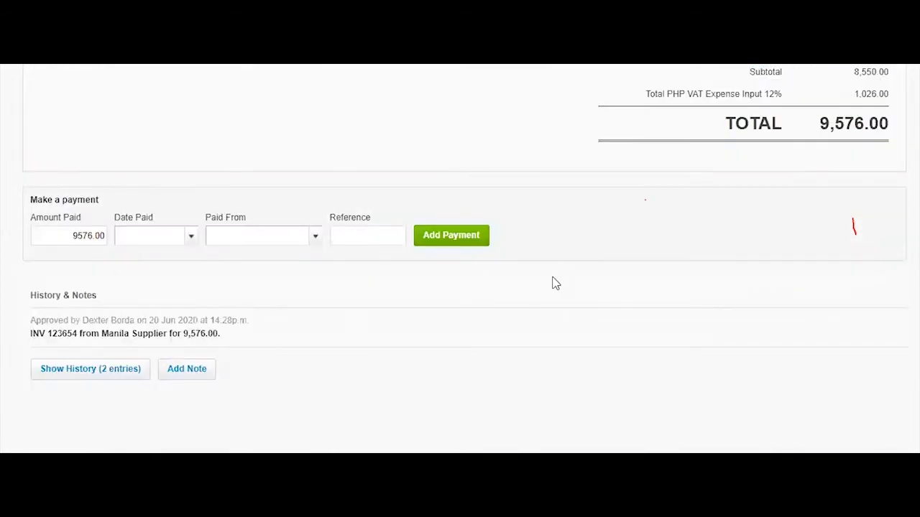
{"action": "scroll", "coordinate": [556, 282], "scroll_direction": "up", "scroll_amount": 3}
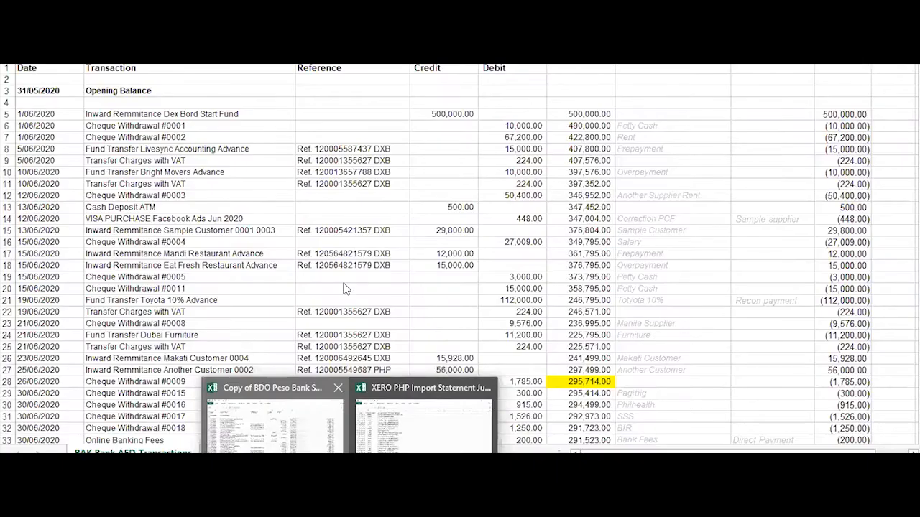
{"action": "left_click", "coordinate": [310, 432]}
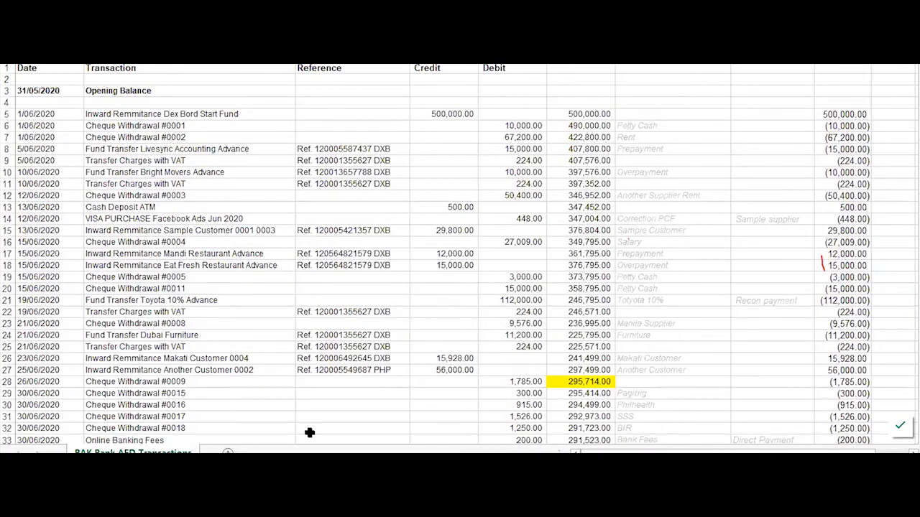
Check the statement rows down to Cheque Withdrawal #0008 (9,576.00, Manila Supplier), then return to Xero
{"action": "key", "text": "alt+Tab"}
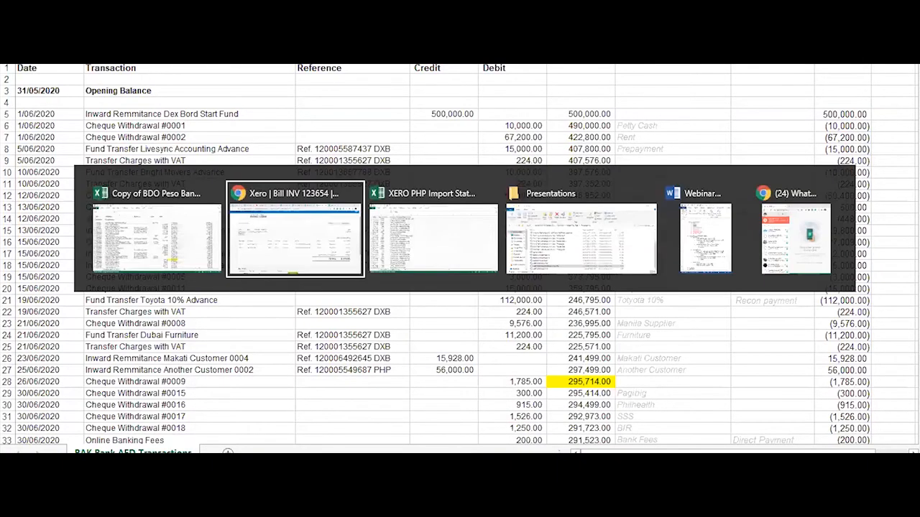
{"action": "left_click_drag", "start_coordinate": [444, 239], "coordinate": [684, 239]}
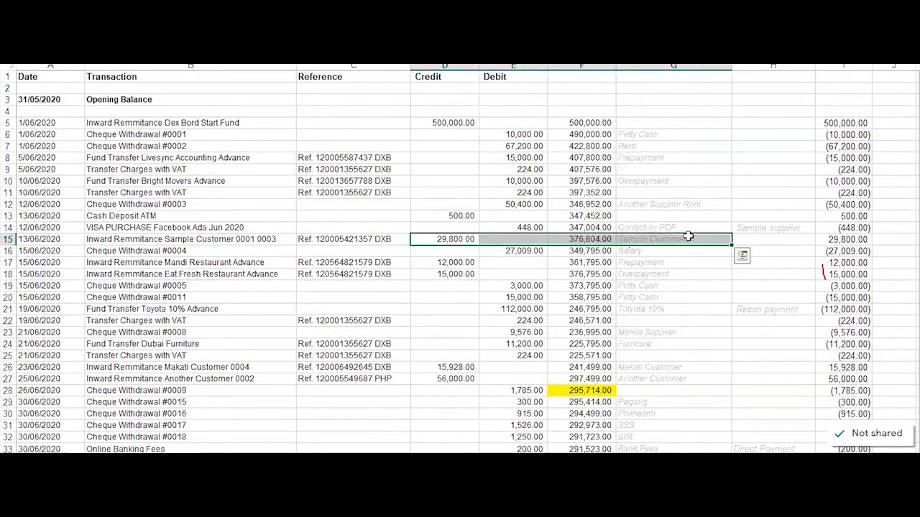
{"action": "left_click", "coordinate": [686, 238]}
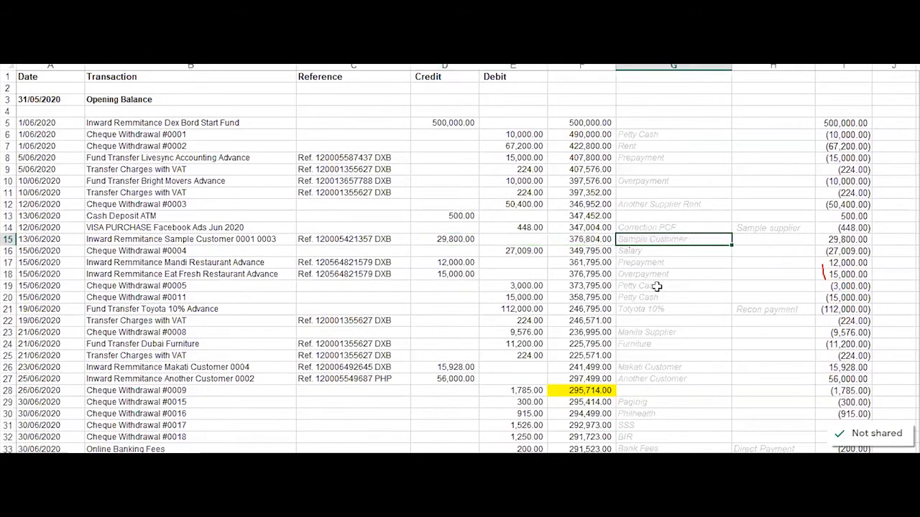
{"action": "left_click", "coordinate": [651, 206]}
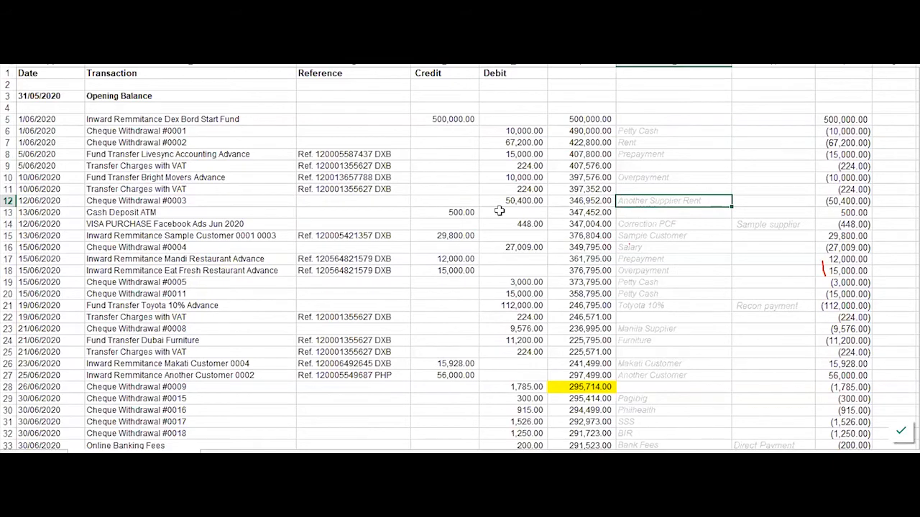
{"action": "left_click", "coordinate": [516, 316]}
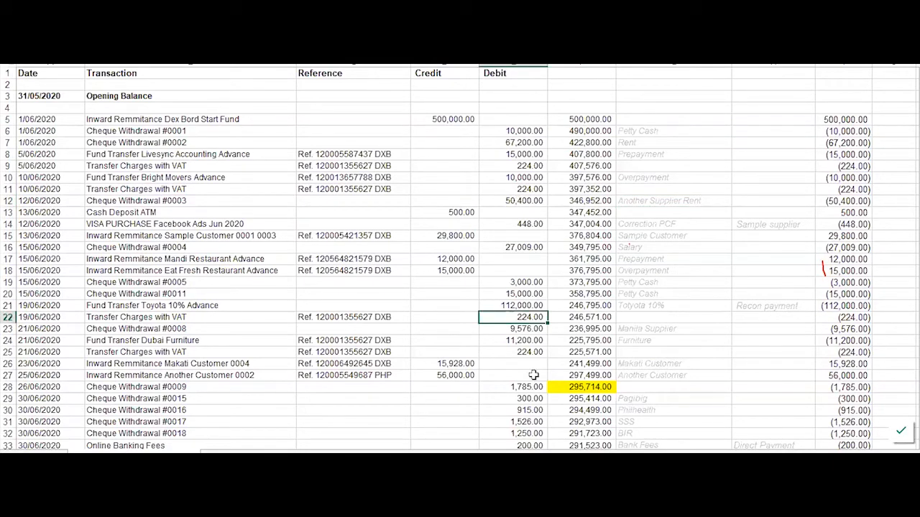
{"action": "scroll", "coordinate": [532, 398], "scroll_direction": "down", "scroll_amount": 2}
{"action": "left_click_drag", "start_coordinate": [528, 259], "coordinate": [665, 261]}
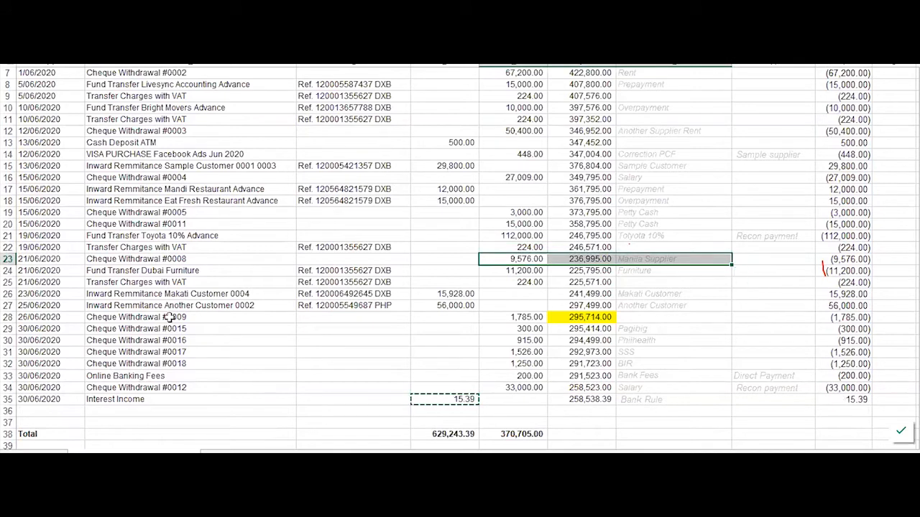
{"action": "left_click", "coordinate": [203, 256]}
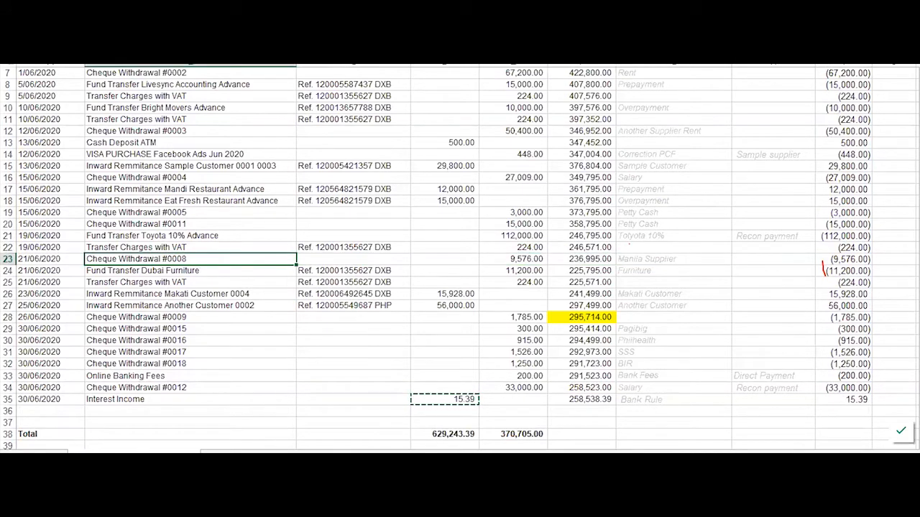
{"action": "left_click", "coordinate": [72, 431]}
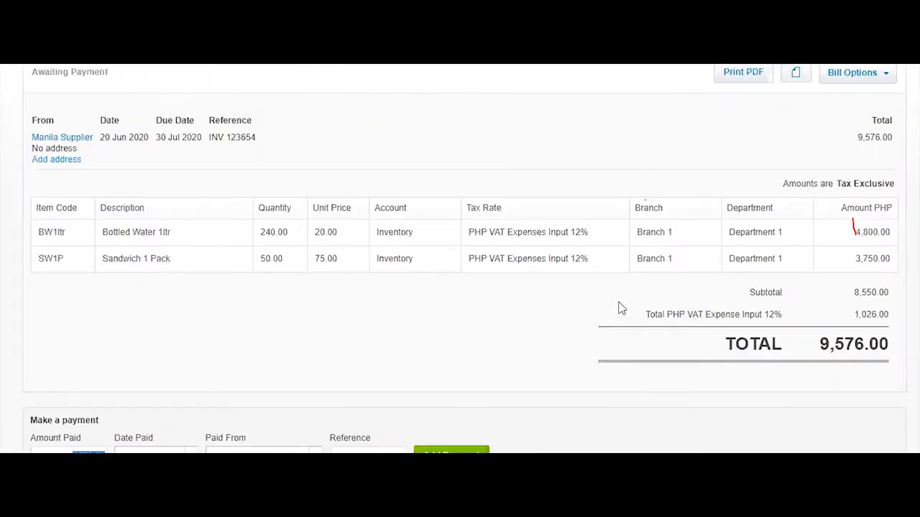
Reconcile Cheque Withdrawal #0008 against the Manila Supplier bill match
{"action": "scroll", "coordinate": [613, 386], "scroll_direction": "down", "scroll_amount": 2}
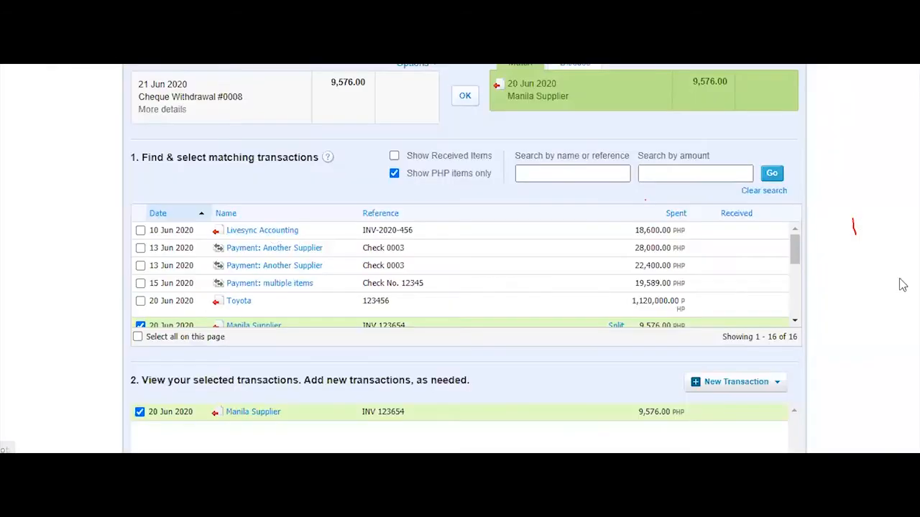
{"action": "scroll", "coordinate": [902, 280], "scroll_direction": "down", "scroll_amount": 2}
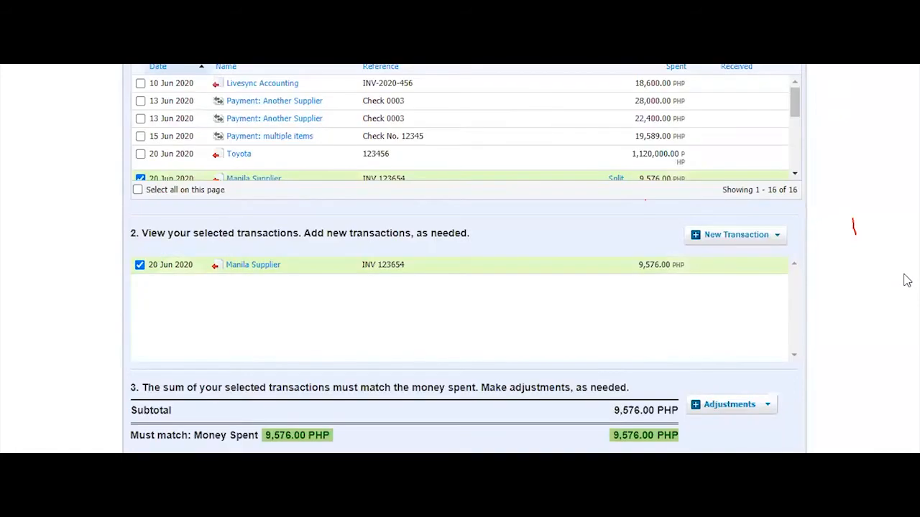
{"action": "scroll", "coordinate": [904, 282], "scroll_direction": "up", "scroll_amount": 2}
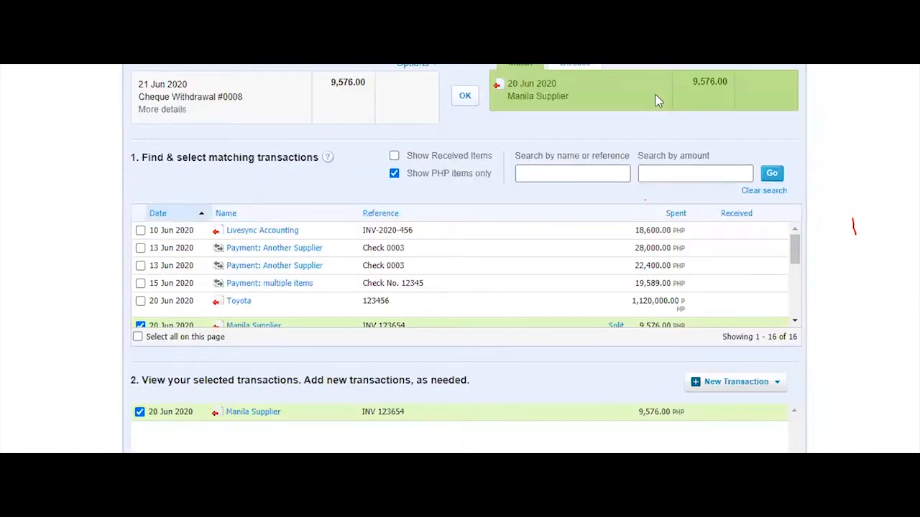
{"action": "left_click", "coordinate": [465, 95]}
Confirm bill INV 123654 is Paid with 0.00 due, then return to the reconciliation page
{"action": "scroll", "coordinate": [878, 277], "scroll_direction": "down", "scroll_amount": 1}
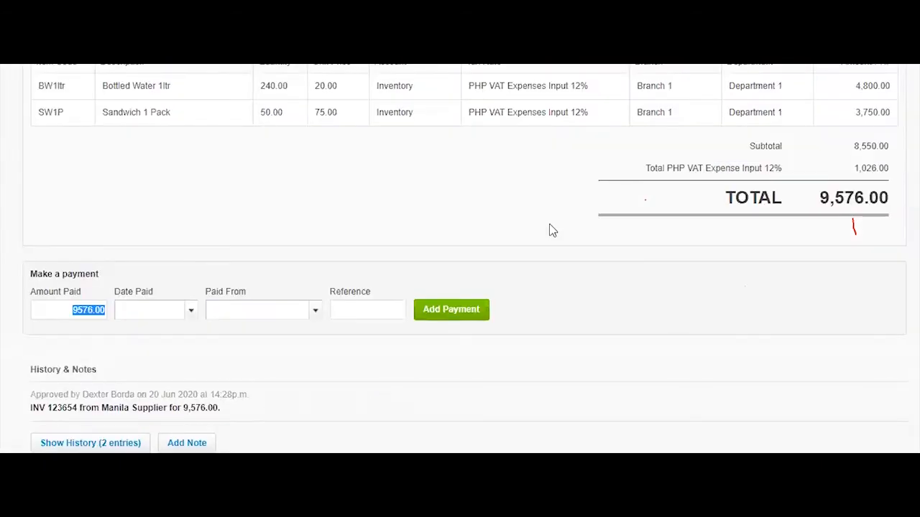
{"action": "scroll", "coordinate": [551, 230], "scroll_direction": "up", "scroll_amount": 3}
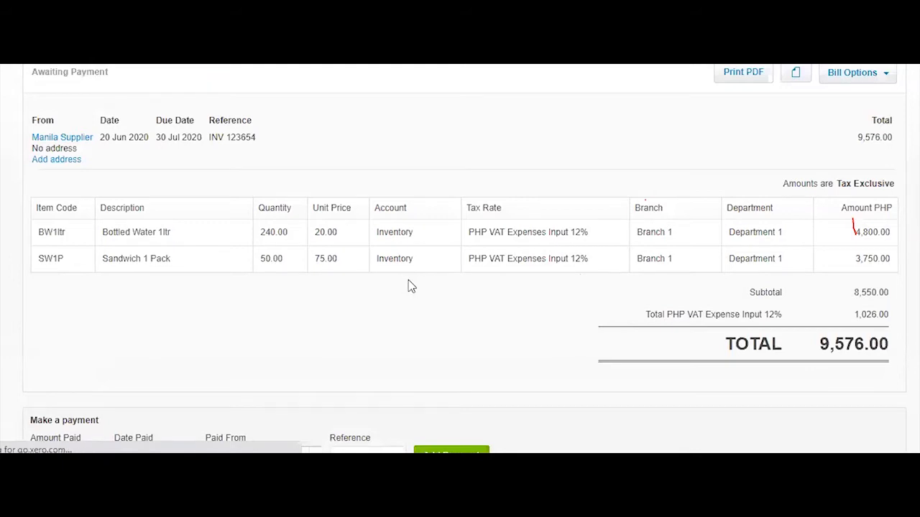
{"action": "scroll", "coordinate": [410, 281], "scroll_direction": "down", "scroll_amount": 5}
{"action": "scroll", "coordinate": [618, 309], "scroll_direction": "up", "scroll_amount": 1}
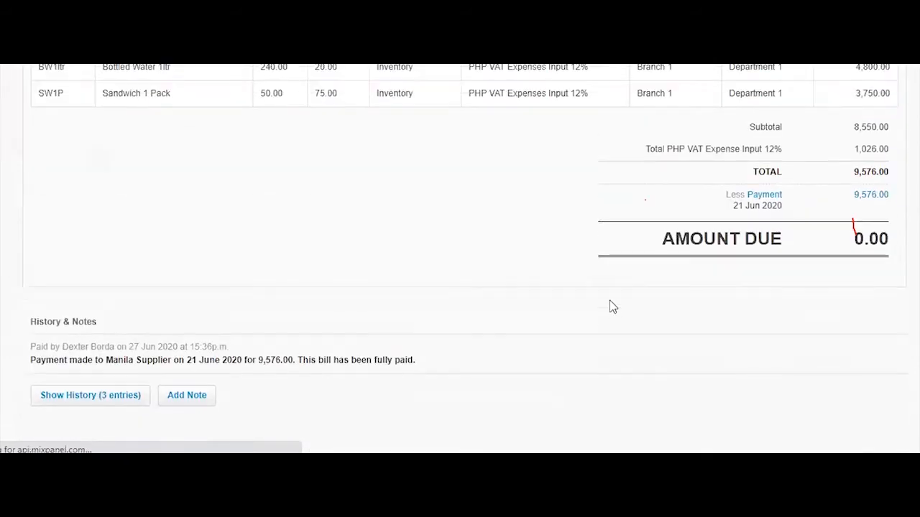
{"action": "scroll", "coordinate": [581, 342], "scroll_direction": "up", "scroll_amount": 2}
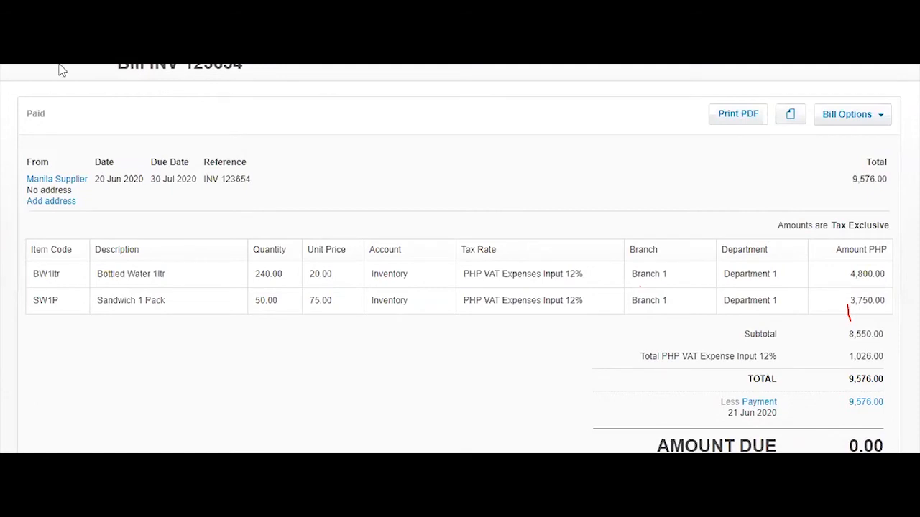
{"action": "scroll", "coordinate": [393, 378], "scroll_direction": "down", "scroll_amount": 2}
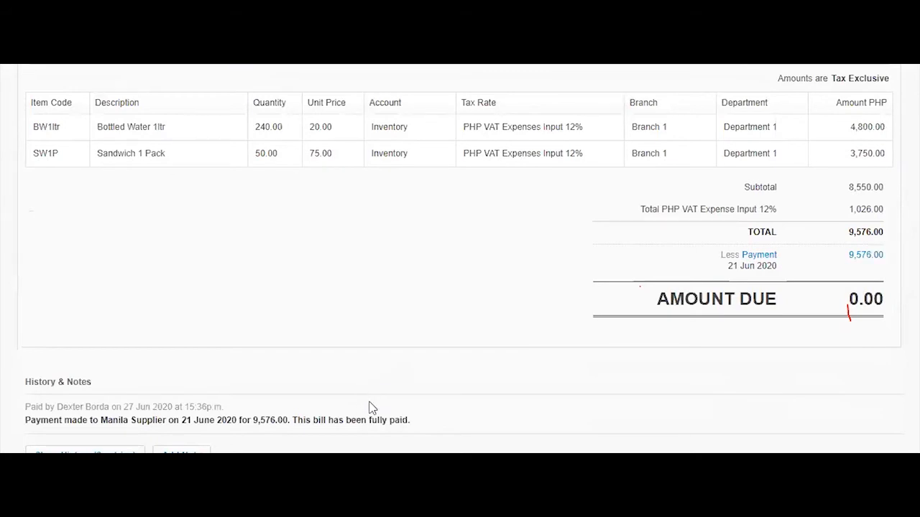
{"action": "scroll", "coordinate": [474, 343], "scroll_direction": "up", "scroll_amount": 1}
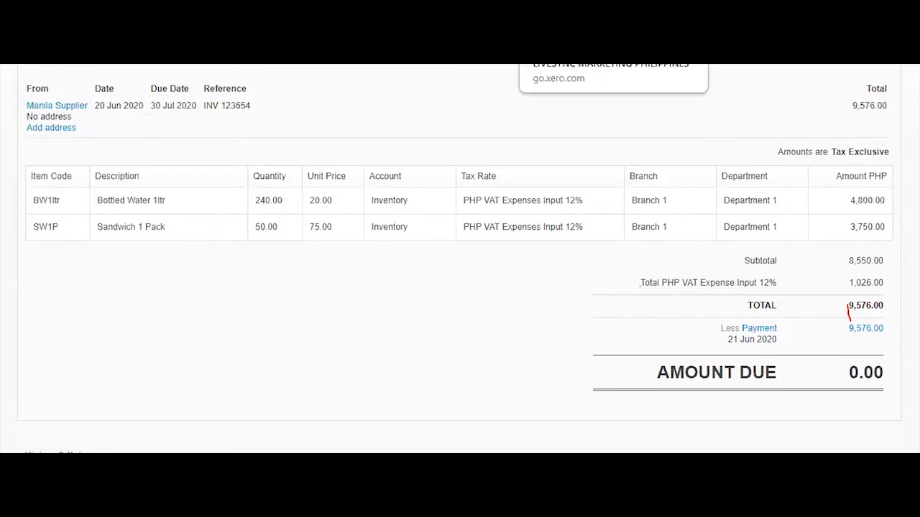
{"action": "left_click", "coordinate": [568, 23]}
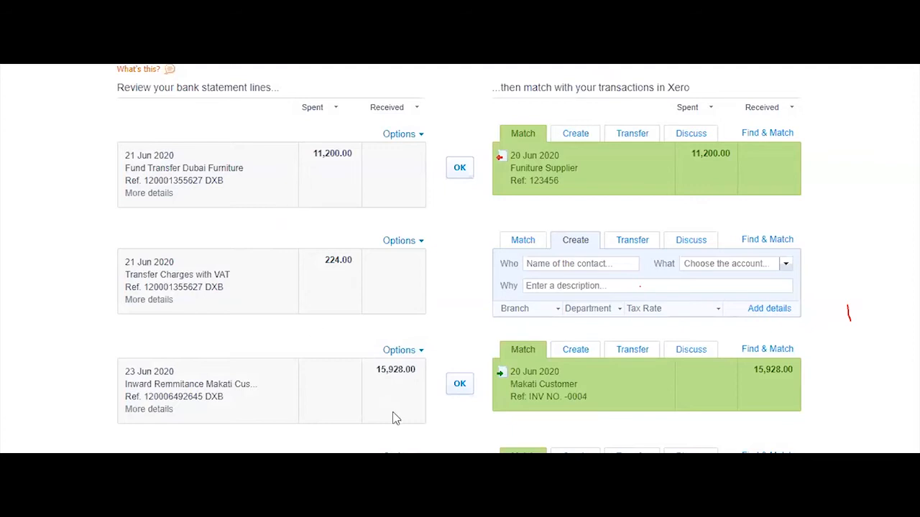
Reconcile the 23 Jun Makati Customer remittance and the matched 21 Jun fund transfer line
{"action": "scroll", "coordinate": [446, 381], "scroll_direction": "down", "scroll_amount": 2}
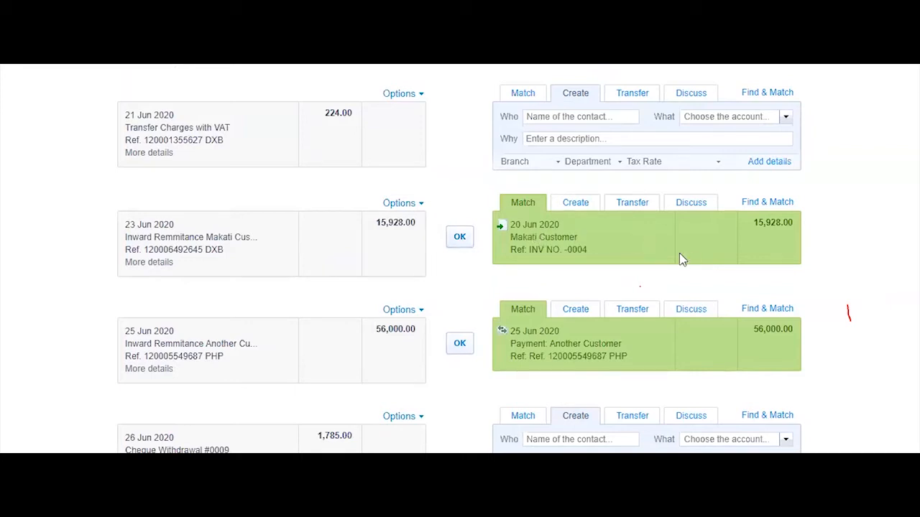
{"action": "left_click", "coordinate": [458, 238]}
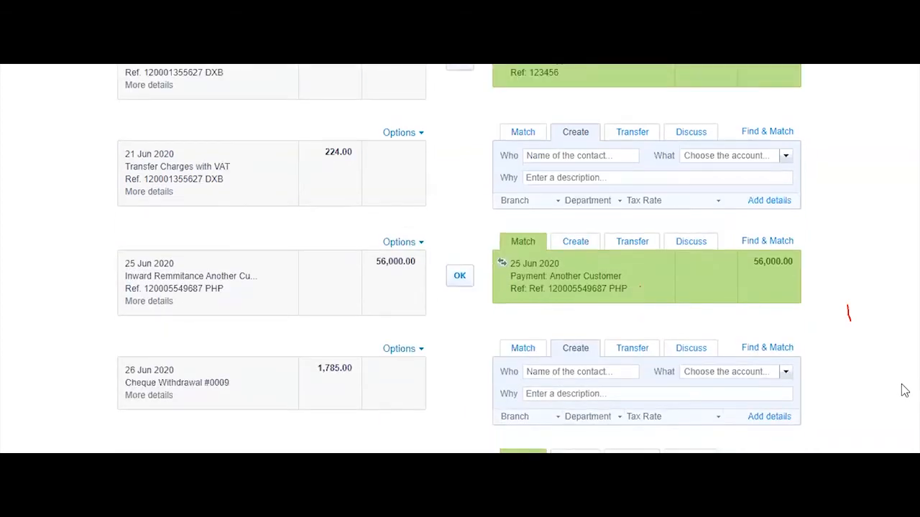
{"action": "left_click", "coordinate": [464, 175]}
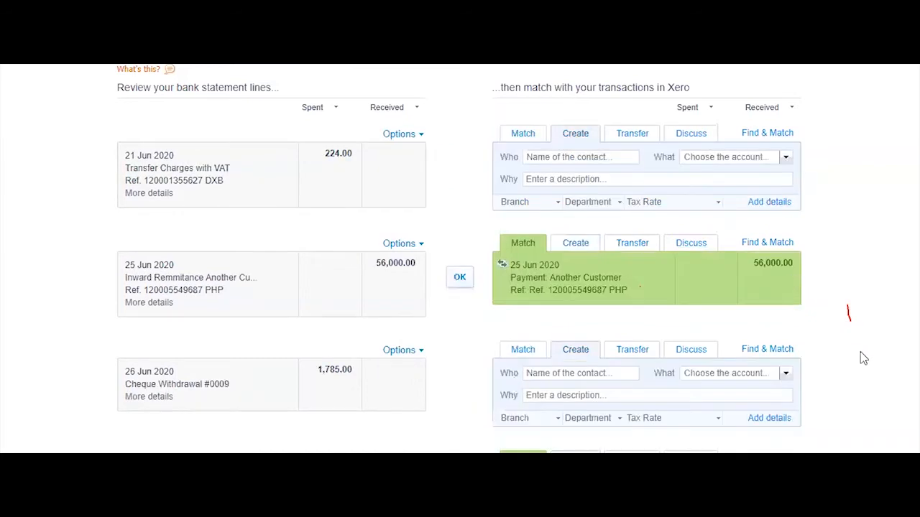
{"action": "scroll", "coordinate": [855, 358], "scroll_direction": "down", "scroll_amount": 2}
{"action": "scroll", "coordinate": [267, 282], "scroll_direction": "up", "scroll_amount": 6}
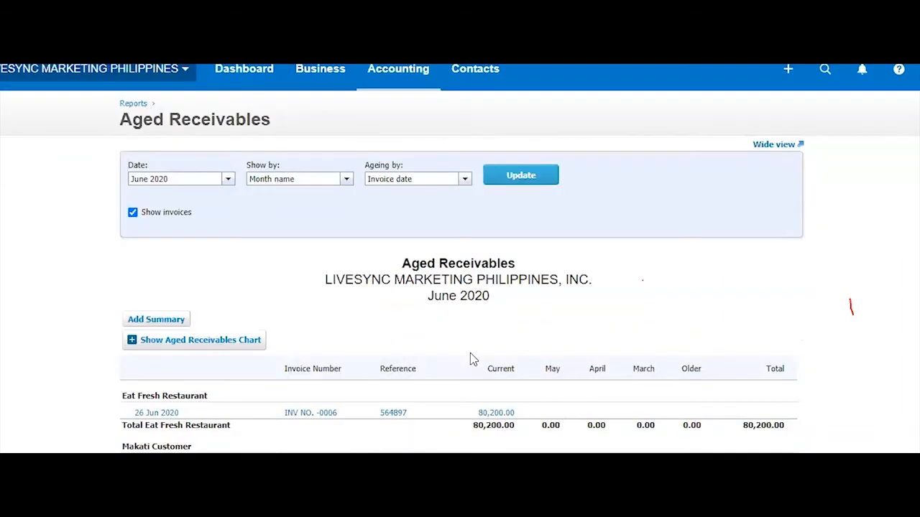
Look over the June 2020 Aged Payables report and go back to the reconcile list
{"action": "scroll", "coordinate": [470, 353], "scroll_direction": "down", "scroll_amount": 3}
{"action": "scroll", "coordinate": [472, 237], "scroll_direction": "up", "scroll_amount": 4}
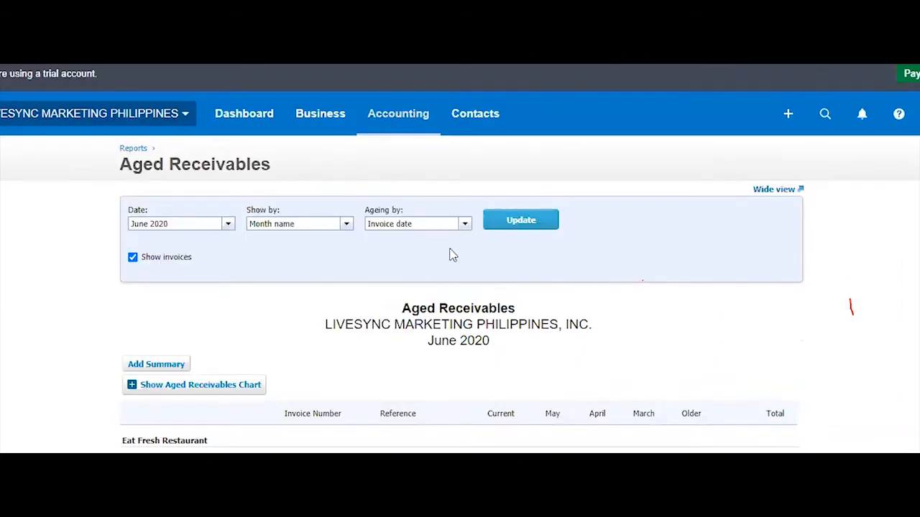
{"action": "left_click", "coordinate": [399, 115]}
{"action": "left_click", "coordinate": [609, 360]}
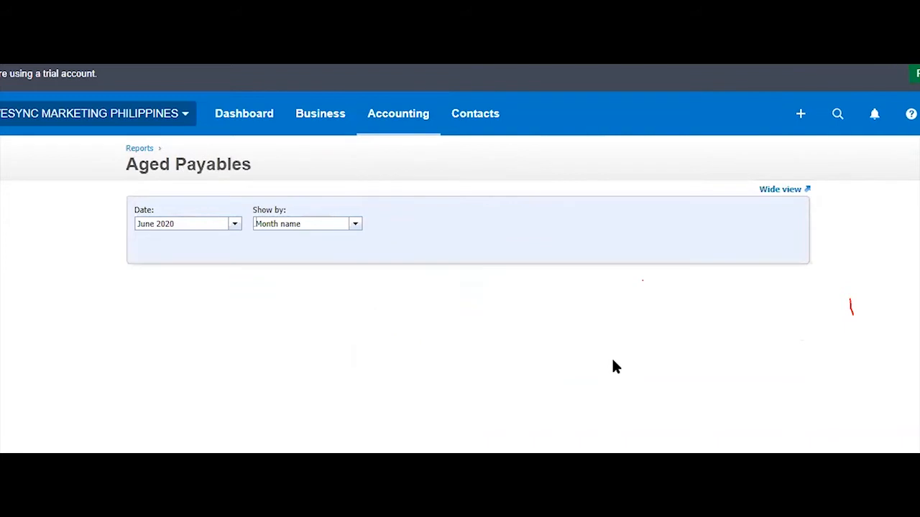
{"action": "left_click", "coordinate": [158, 258]}
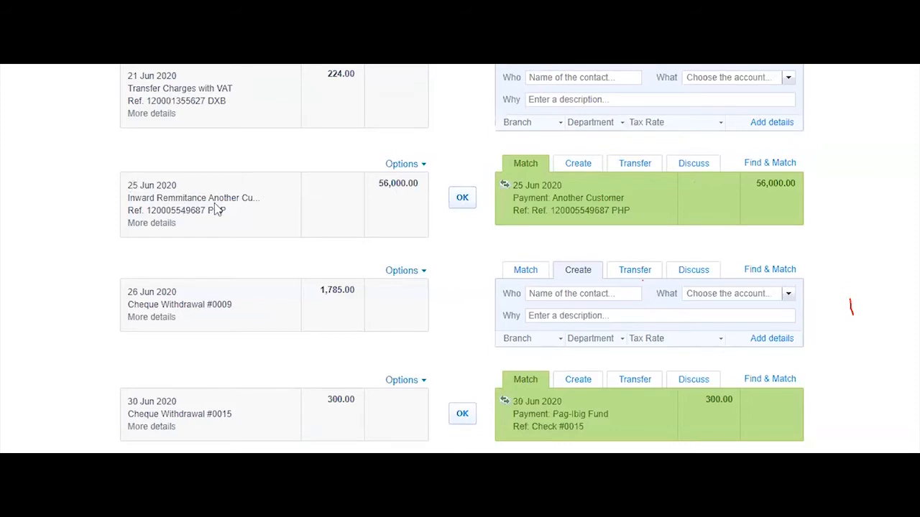
Check the 25 Jun line's details and reconcile the 56,000.00 remittance match
{"action": "left_click", "coordinate": [153, 224]}
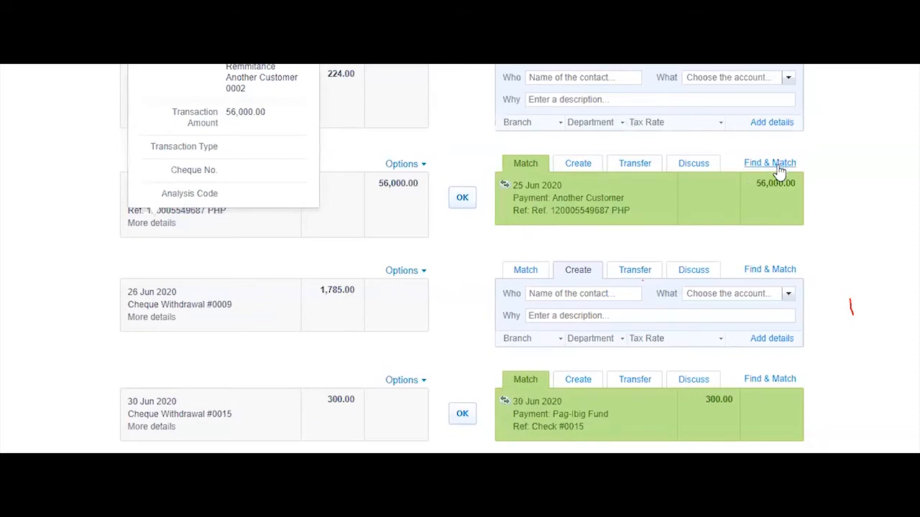
{"action": "scroll", "coordinate": [413, 316], "scroll_direction": "up", "scroll_amount": 2}
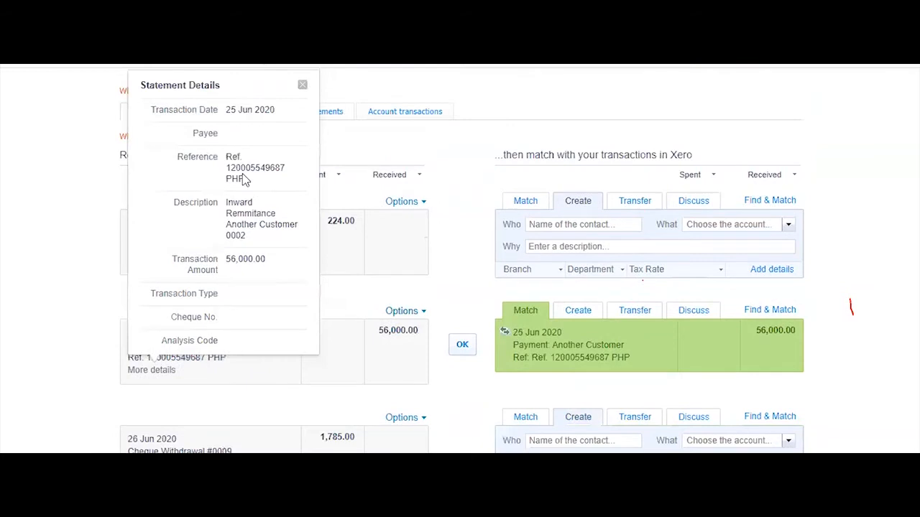
{"action": "left_click_drag", "start_coordinate": [230, 168], "coordinate": [265, 185]}
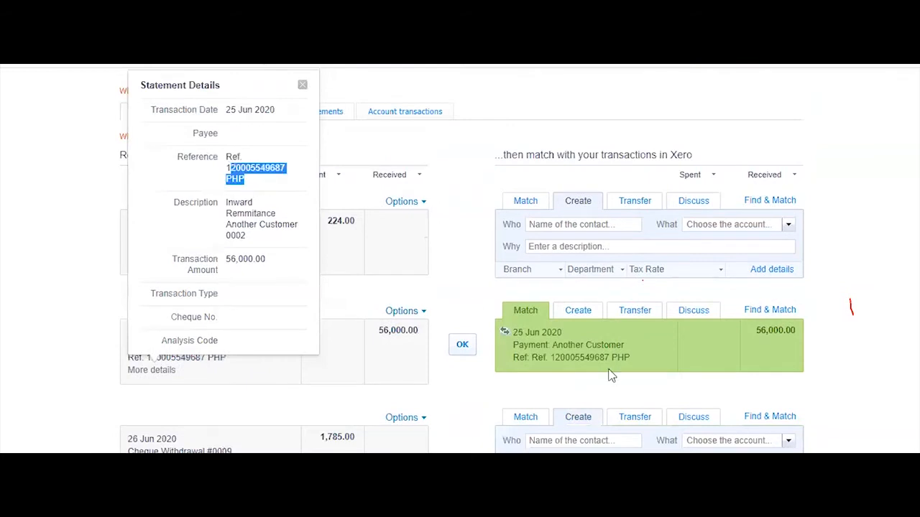
{"action": "left_click", "coordinate": [462, 344]}
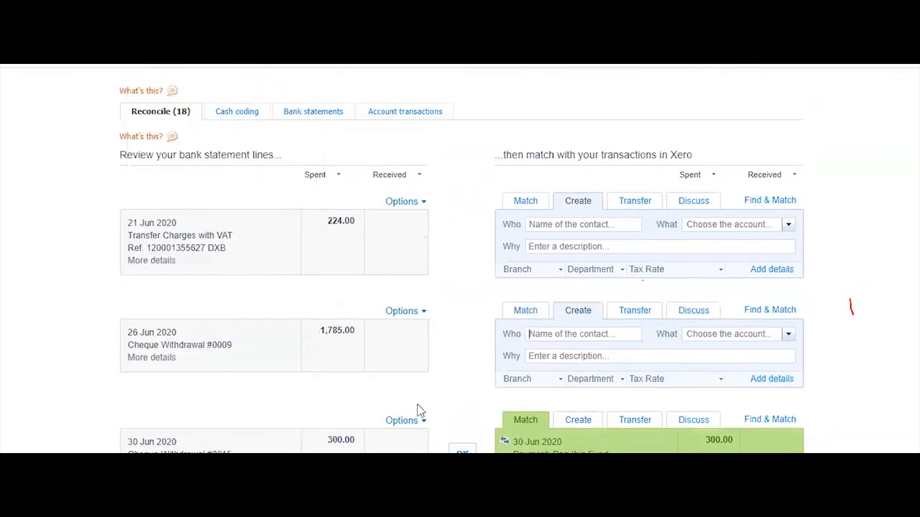
Reconcile cheque #0015's 300.00 with the Pag-Ibig Fund payment, then switch to Excel
{"action": "scroll", "coordinate": [419, 409], "scroll_direction": "down", "scroll_amount": 3}
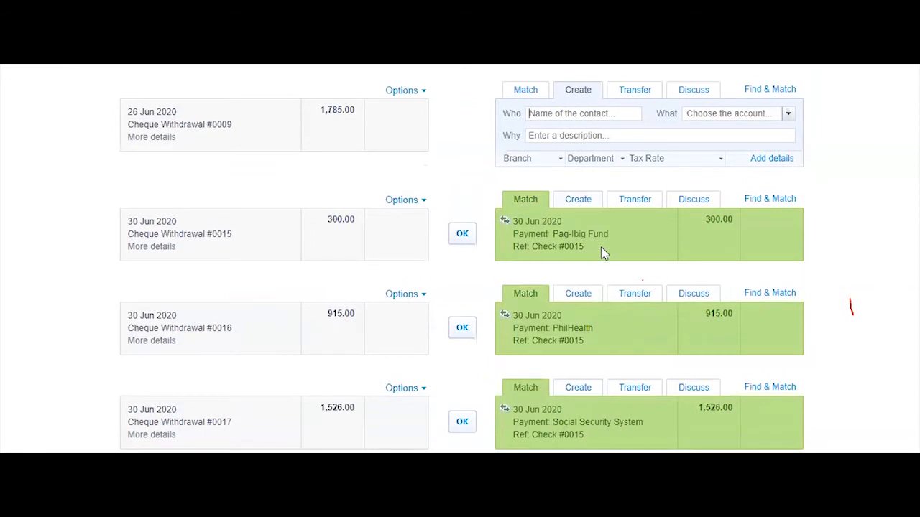
{"action": "left_click", "coordinate": [152, 247]}
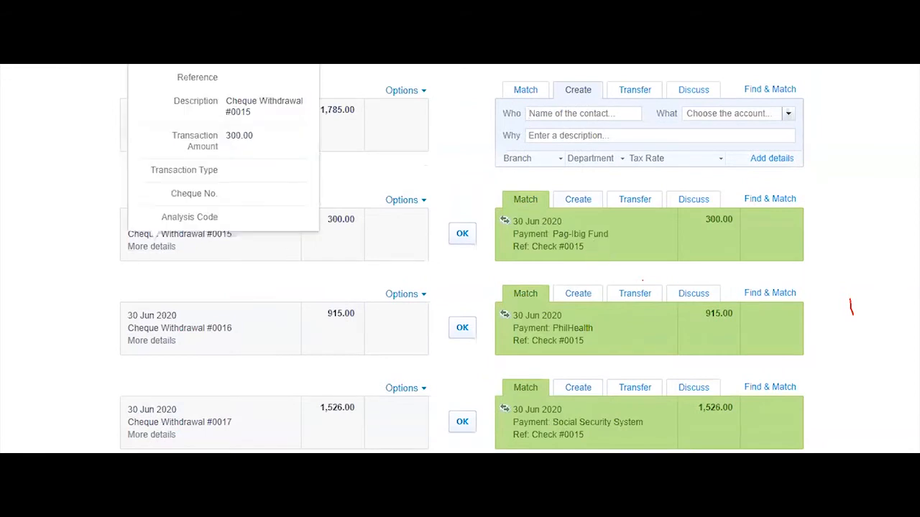
{"action": "left_click_drag", "start_coordinate": [603, 246], "coordinate": [466, 242]}
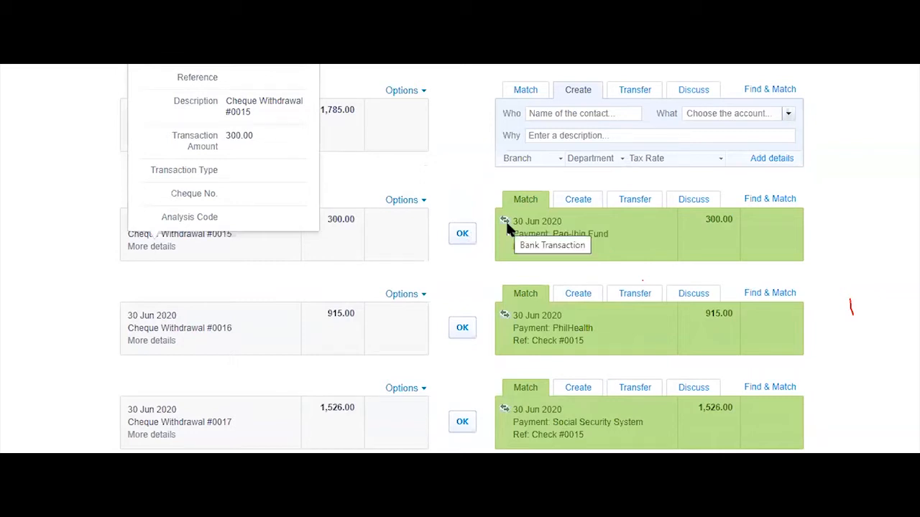
{"action": "left_click", "coordinate": [464, 240]}
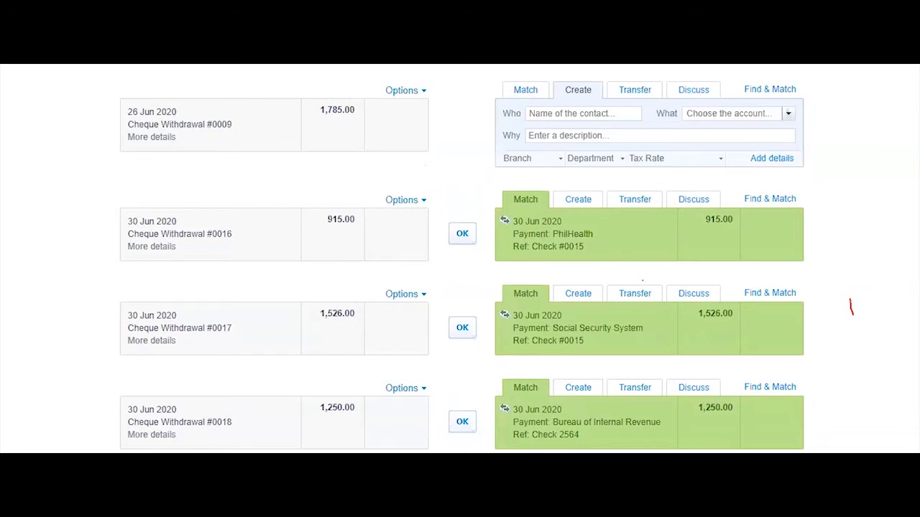
{"action": "left_click", "coordinate": [460, 441]}
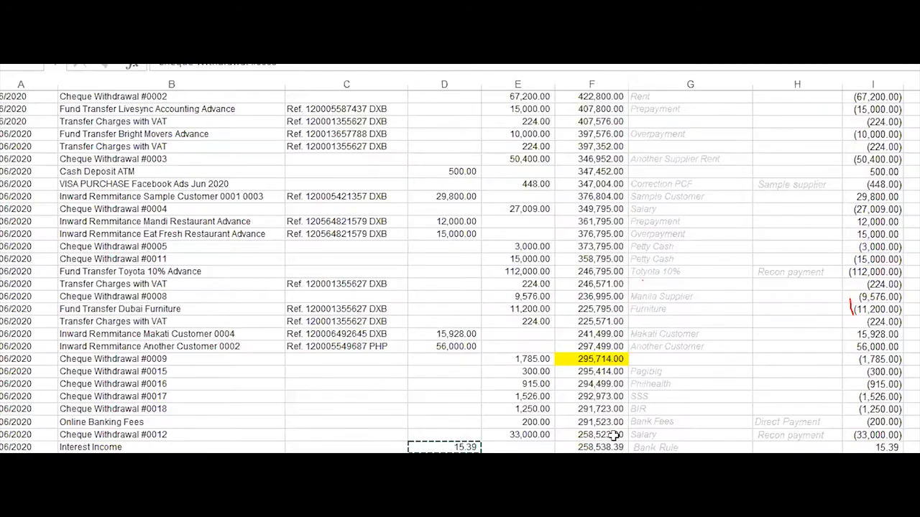
Review cheques #0016–#0018 in Excel, then reconcile the 915.00 cheque #0016 with PhilHealth
{"action": "left_click", "coordinate": [535, 409]}
{"action": "left_click_drag", "start_coordinate": [667, 384], "coordinate": [665, 409]}
{"action": "key", "text": "ctrl+v"}
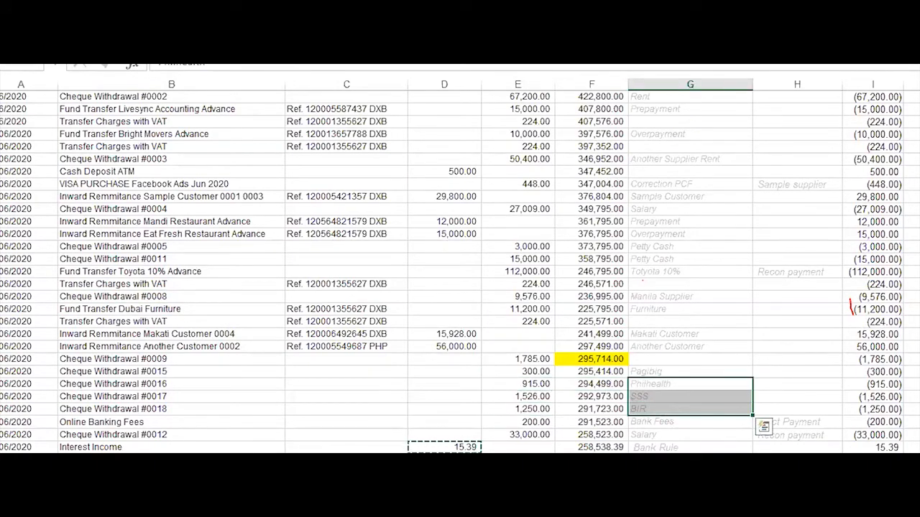
{"action": "left_click", "coordinate": [107, 503]}
{"action": "left_click", "coordinate": [58, 449]}
{"action": "left_click", "coordinate": [462, 236]}
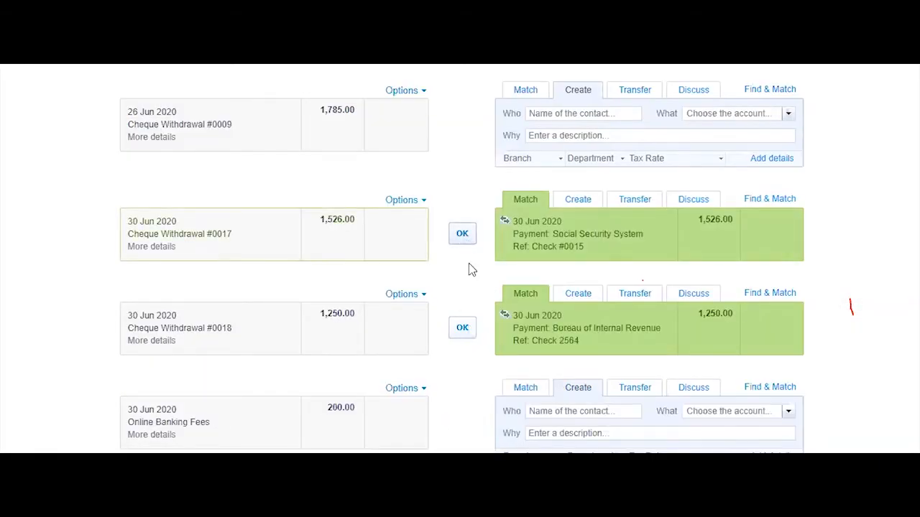
Reconcile cheques #0017 (1,526.00, SSS) and #0018 (1,250.00, BIR), then scan the 14 remaining lines
{"action": "left_click", "coordinate": [462, 232]}
{"action": "left_click", "coordinate": [462, 233]}
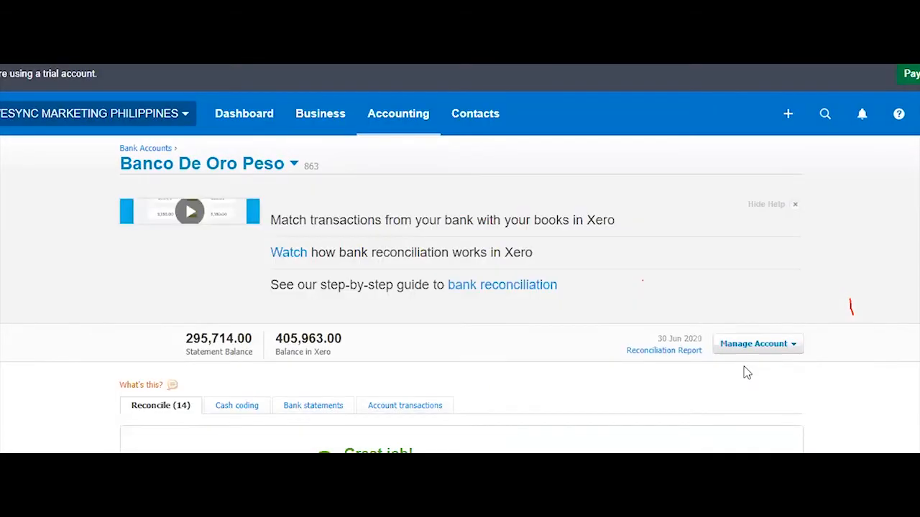
{"action": "scroll", "coordinate": [743, 372], "scroll_direction": "down", "scroll_amount": 2}
{"action": "scroll", "coordinate": [290, 228], "scroll_direction": "down", "scroll_amount": 1}
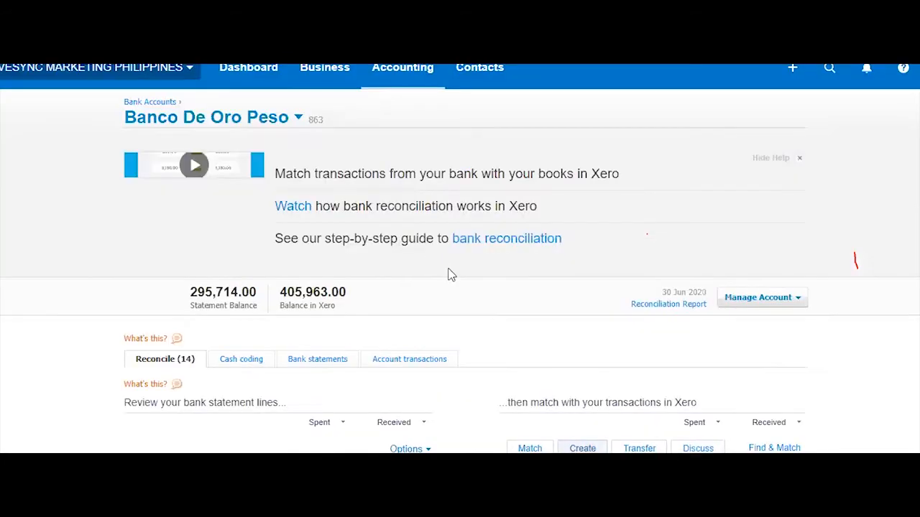
{"action": "scroll", "coordinate": [487, 321], "scroll_direction": "down", "scroll_amount": 10}
{"action": "scroll", "coordinate": [707, 401], "scroll_direction": "down", "scroll_amount": 5}
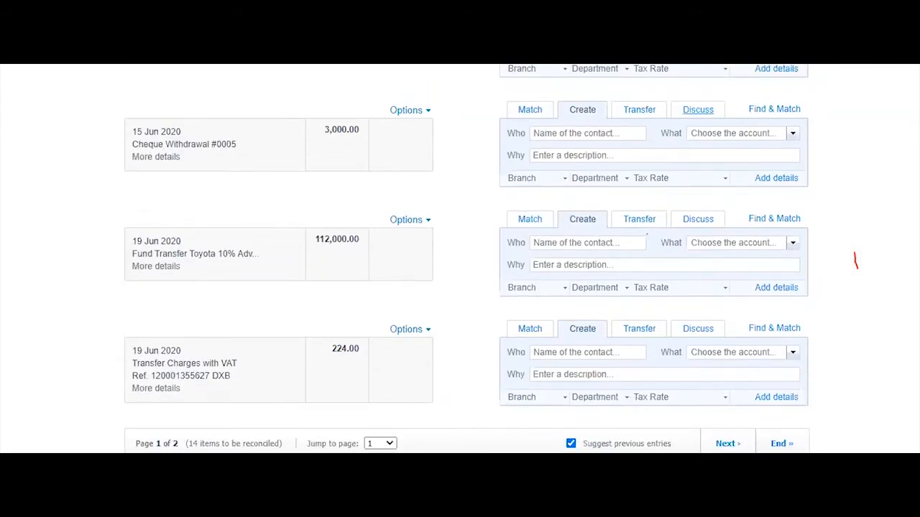
{"action": "scroll", "coordinate": [708, 401], "scroll_direction": "up", "scroll_amount": 1}
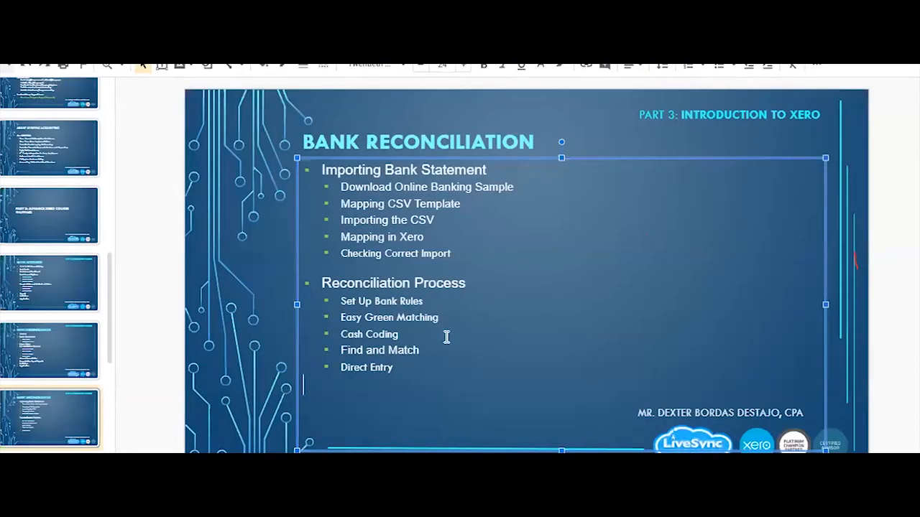
Highlight the Cash Coding bullet on the Bank Reconciliation slide
{"action": "left_click", "coordinate": [408, 338]}
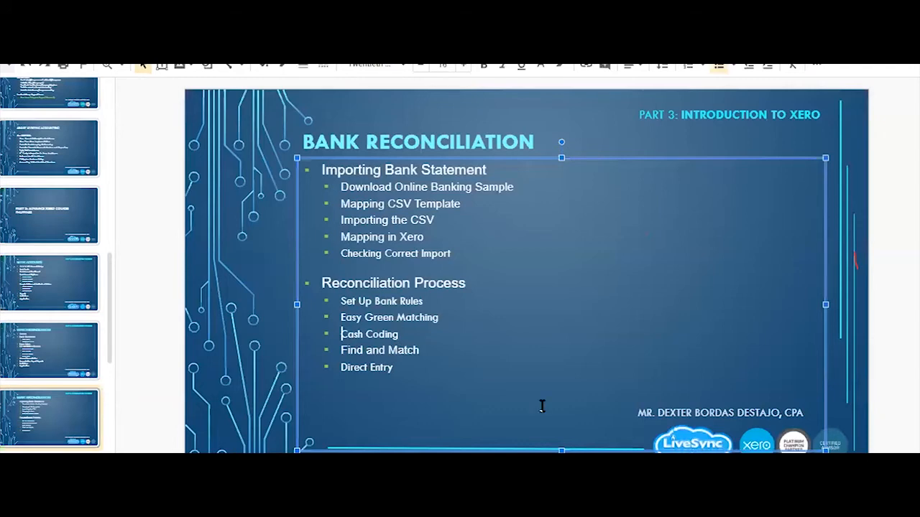
{"action": "key", "text": "shift+Home"}
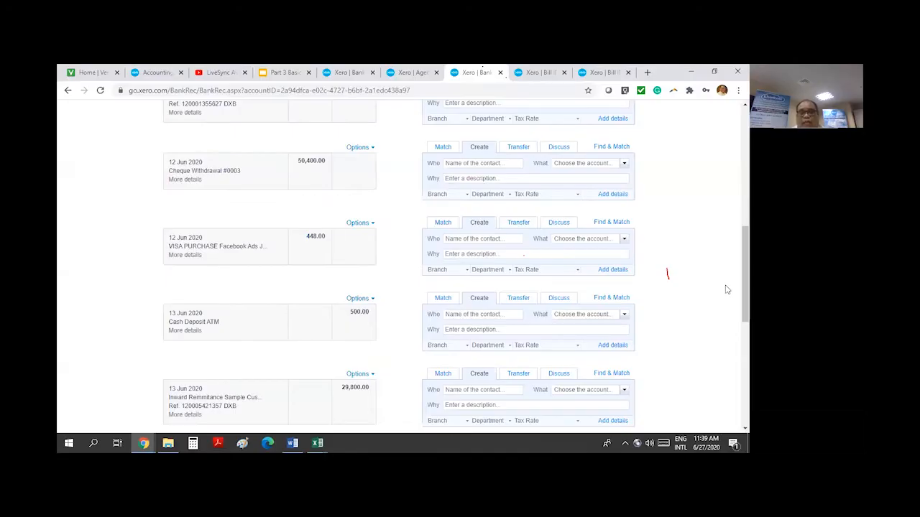
Switch the Banco De Oro Peso account to its Cash coding view
{"action": "scroll", "coordinate": [727, 290], "scroll_direction": "up", "scroll_amount": 10}
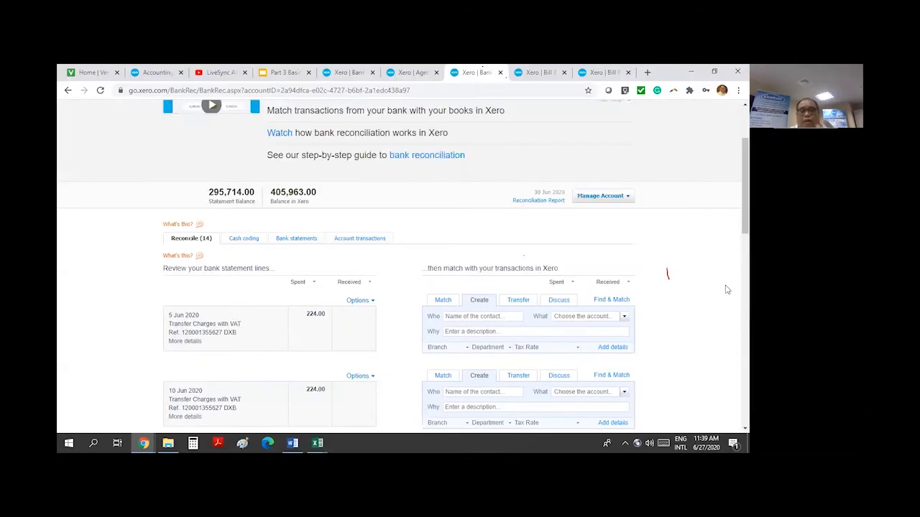
{"action": "left_click", "coordinate": [240, 243]}
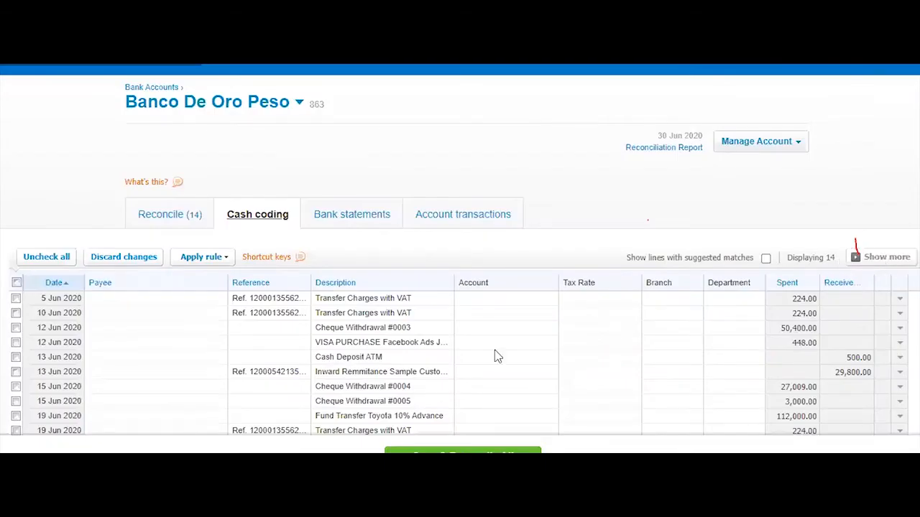
Set the payee of the 30 Jun Online Banking Fees line to BDO
{"action": "scroll", "coordinate": [108, 158], "scroll_direction": "down", "scroll_amount": 2}
{"action": "left_click", "coordinate": [149, 173]}
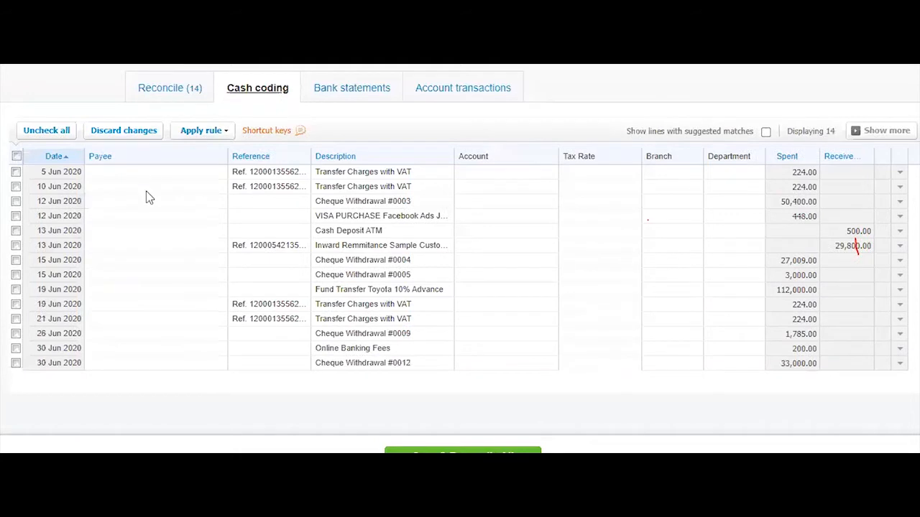
{"action": "left_click", "coordinate": [155, 320]}
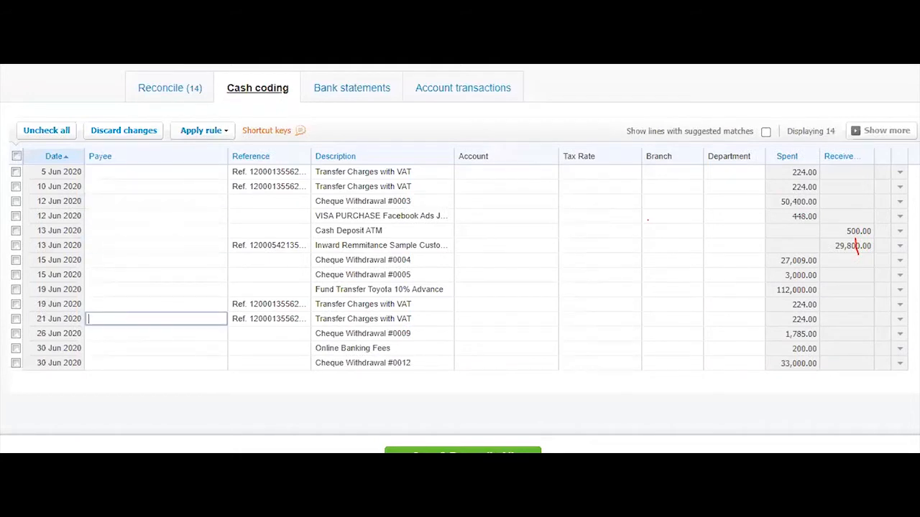
{"action": "left_click", "coordinate": [500, 275]}
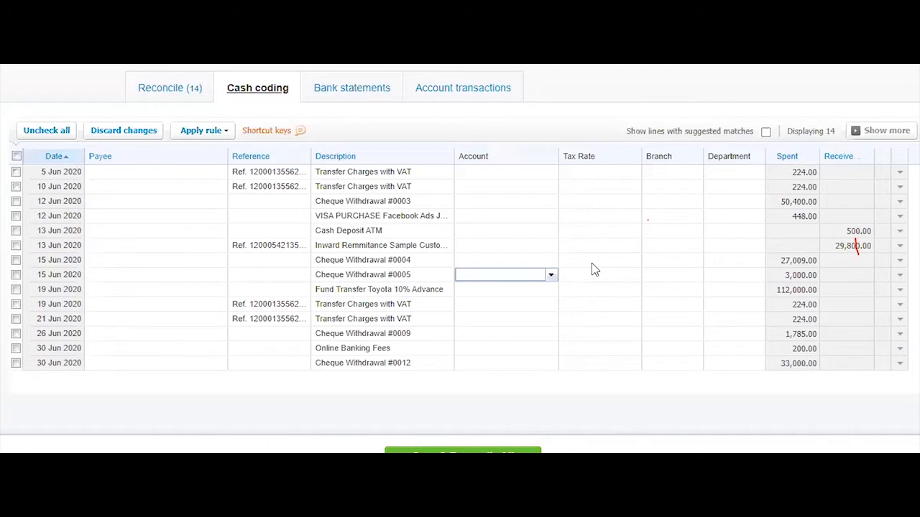
{"action": "left_click", "coordinate": [604, 230]}
{"action": "left_click", "coordinate": [470, 188]}
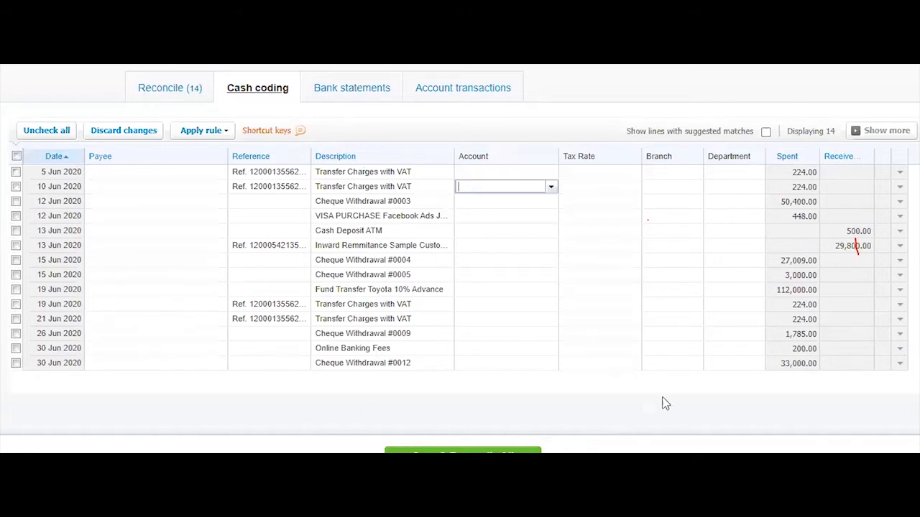
{"action": "left_click", "coordinate": [393, 354]}
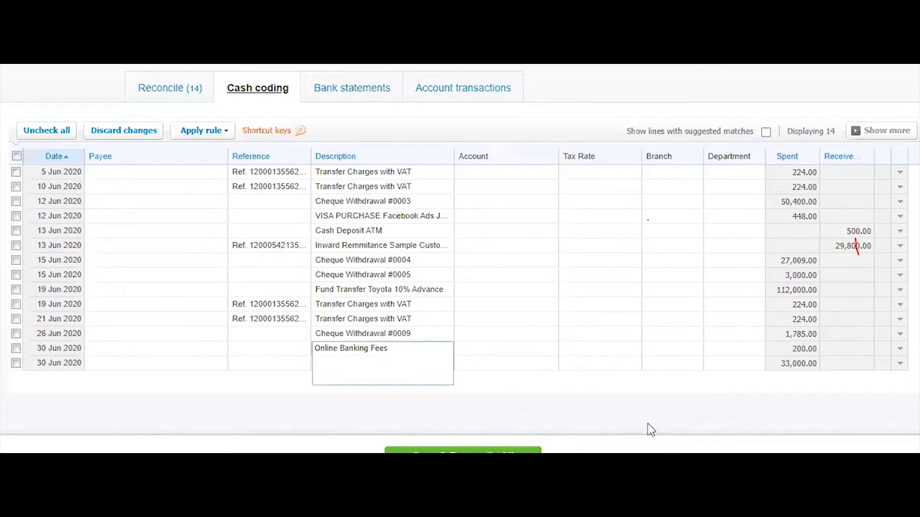
{"action": "left_click", "coordinate": [150, 350]}
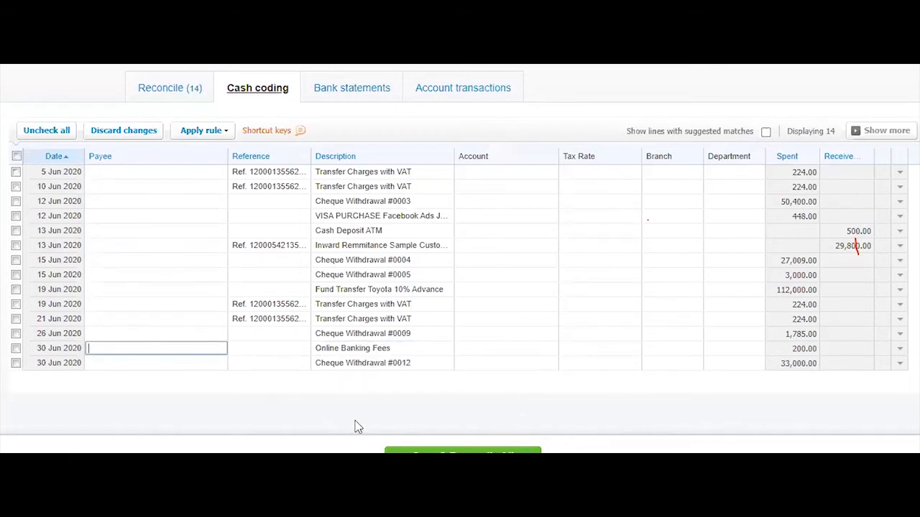
{"action": "type", "text": "BDO"}
{"action": "left_click", "coordinate": [123, 366]}
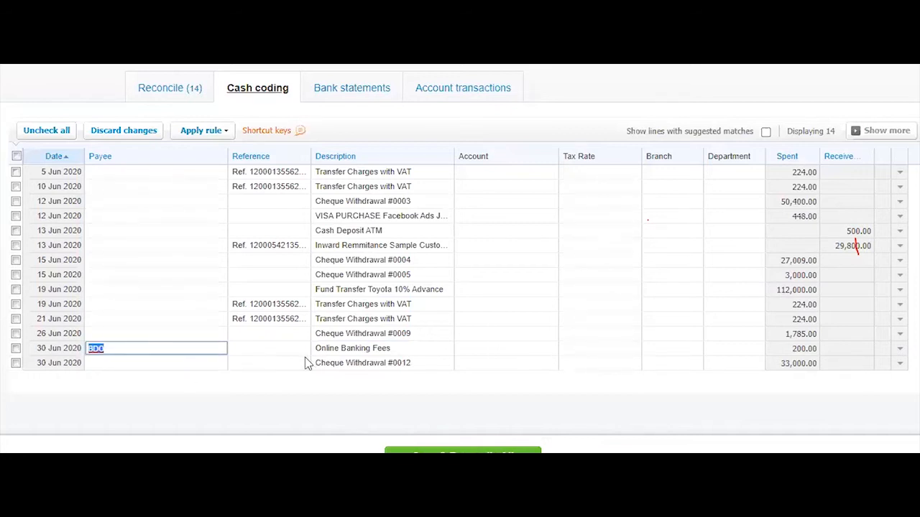
Code the line to account 404 - Bank Fees with tax rate PHP No VAT 0%
{"action": "left_click", "coordinate": [480, 351]}
{"action": "type", "text": "ban"}
{"action": "left_click", "coordinate": [486, 365]}
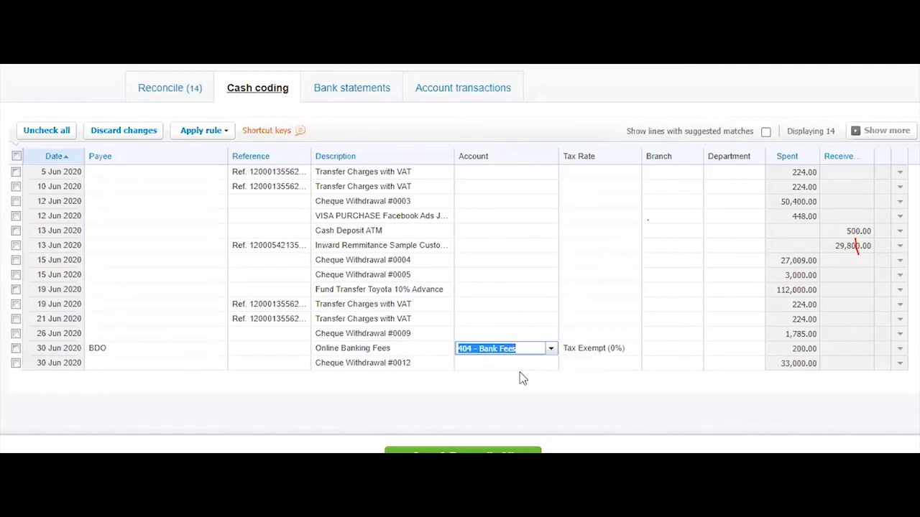
{"action": "left_click", "coordinate": [634, 361]}
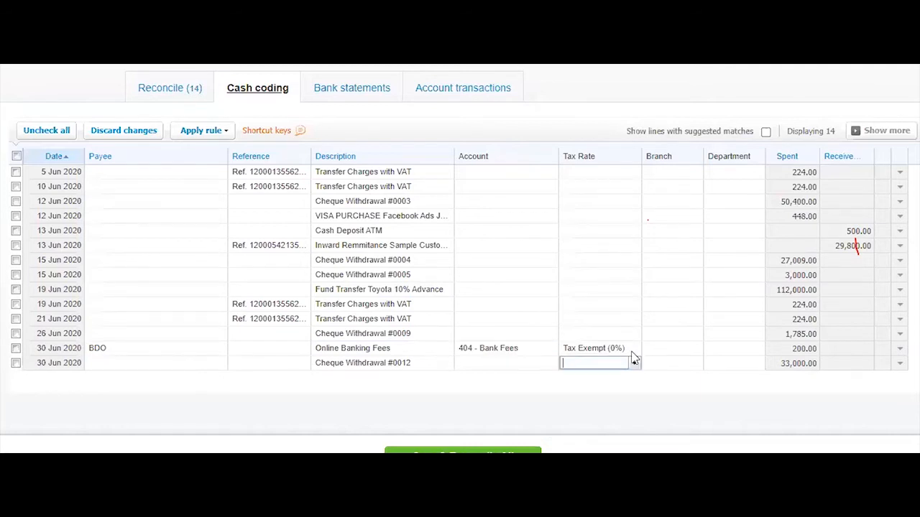
{"action": "left_click", "coordinate": [633, 352]}
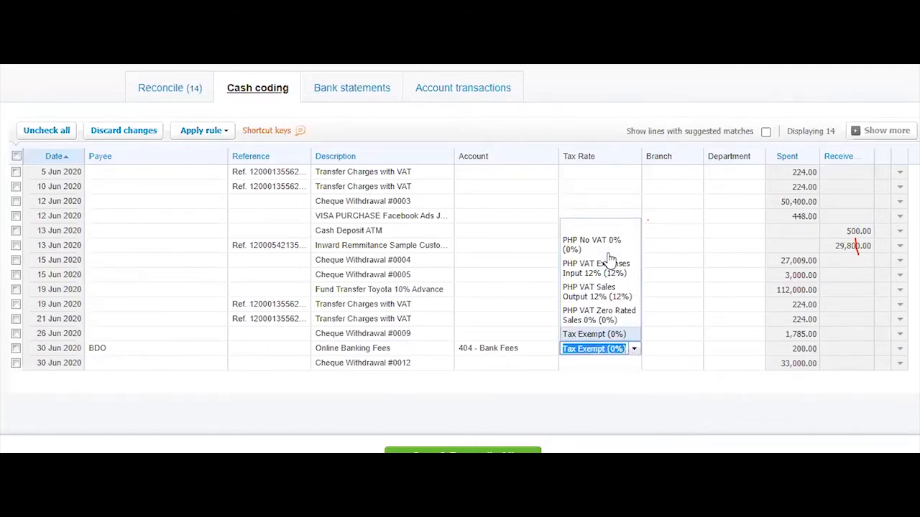
{"action": "left_click", "coordinate": [609, 250]}
Assign the line to Branch 1 and Department 1, and tick it for reconciling
{"action": "left_click", "coordinate": [682, 350]}
{"action": "left_click", "coordinate": [695, 348]}
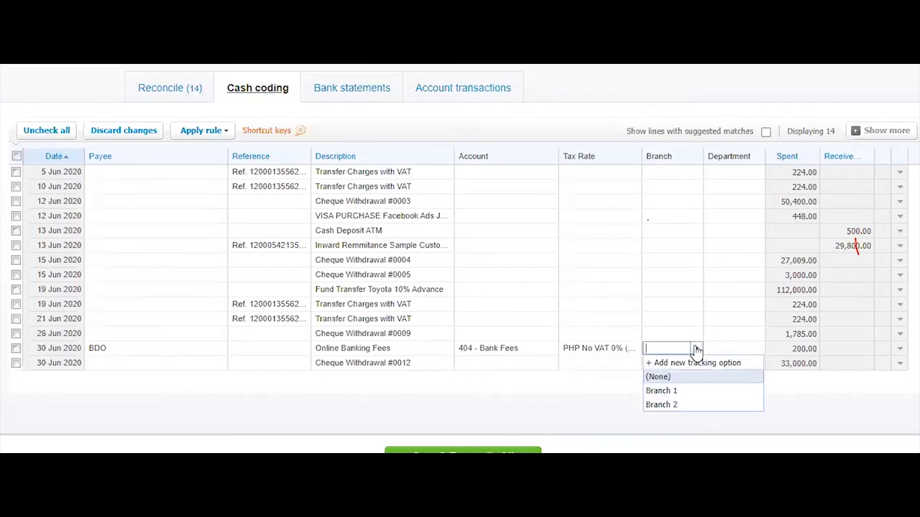
{"action": "left_click", "coordinate": [714, 390]}
{"action": "left_click", "coordinate": [733, 349]}
{"action": "left_click", "coordinate": [758, 348]}
{"action": "left_click", "coordinate": [747, 390]}
{"action": "left_click", "coordinate": [16, 348]}
{"action": "scroll", "coordinate": [61, 404], "scroll_direction": "down", "scroll_amount": 1}
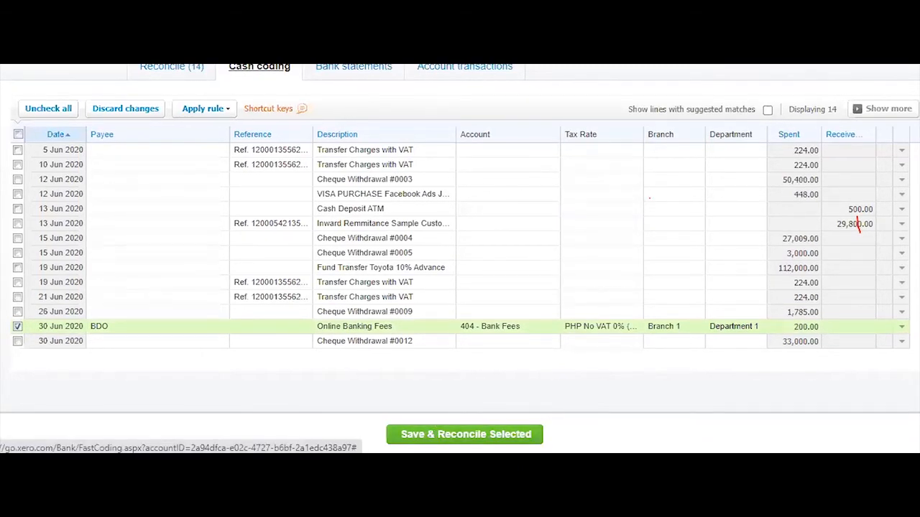
{"action": "key", "text": "ctrl+Tab"}
{"action": "key", "text": "F5"}
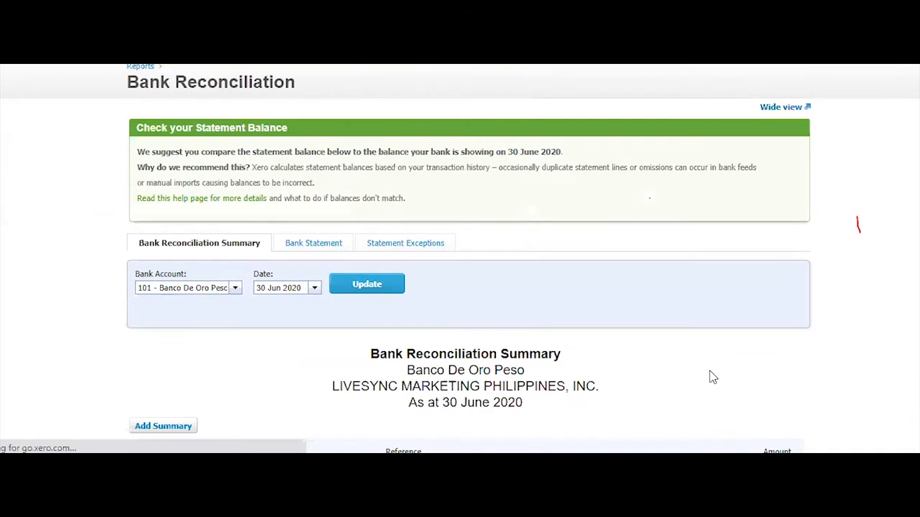
{"action": "key", "text": "ctrl+shift+Tab"}
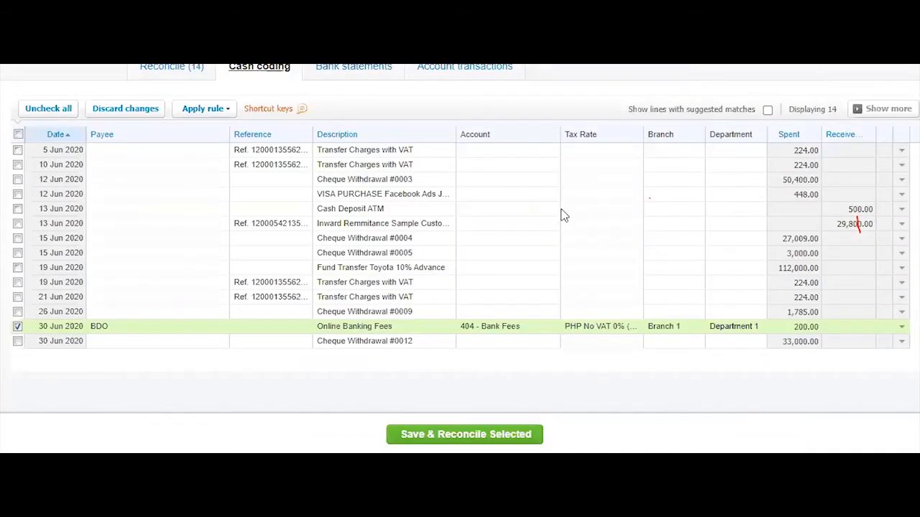
{"action": "key", "text": "ctrl+Tab"}
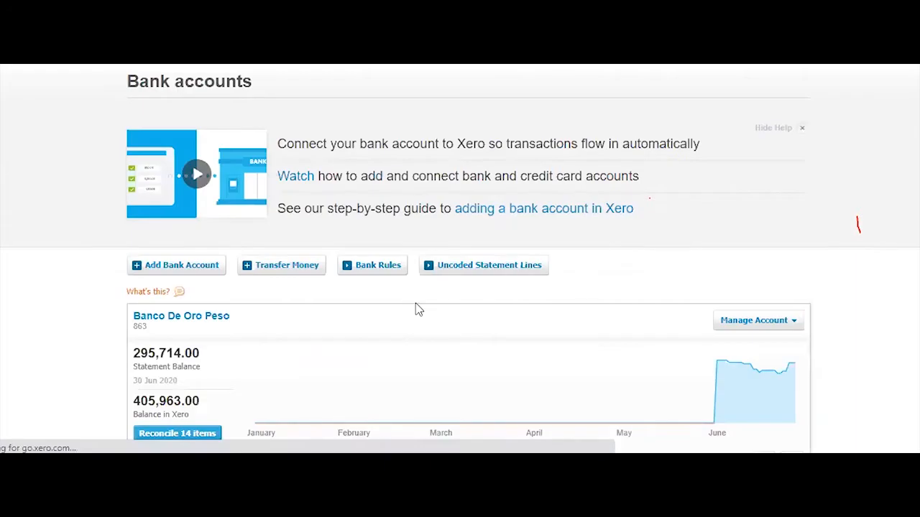
{"action": "scroll", "coordinate": [588, 256], "scroll_direction": "down", "scroll_amount": 3}
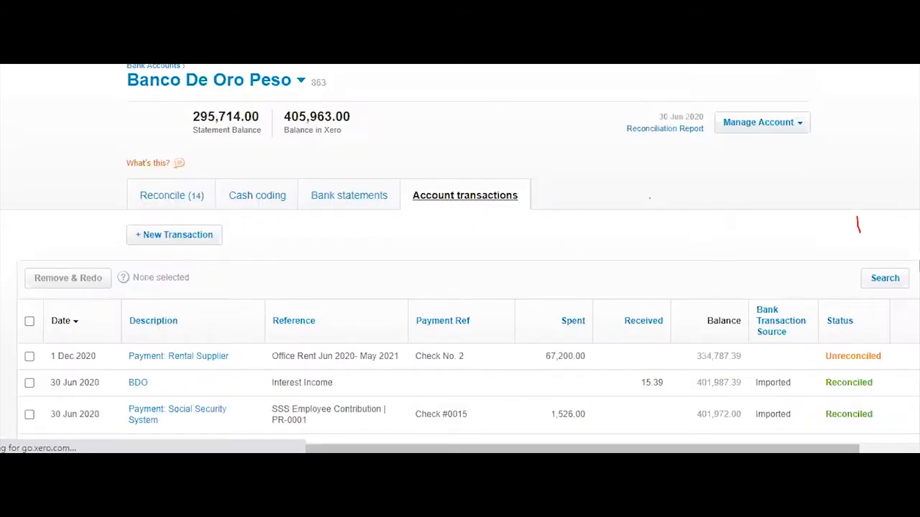
{"action": "scroll", "coordinate": [918, 266], "scroll_direction": "down", "scroll_amount": 5}
{"action": "scroll", "coordinate": [918, 267], "scroll_direction": "down", "scroll_amount": 3}
{"action": "scroll", "coordinate": [857, 225], "scroll_direction": "up", "scroll_amount": 5}
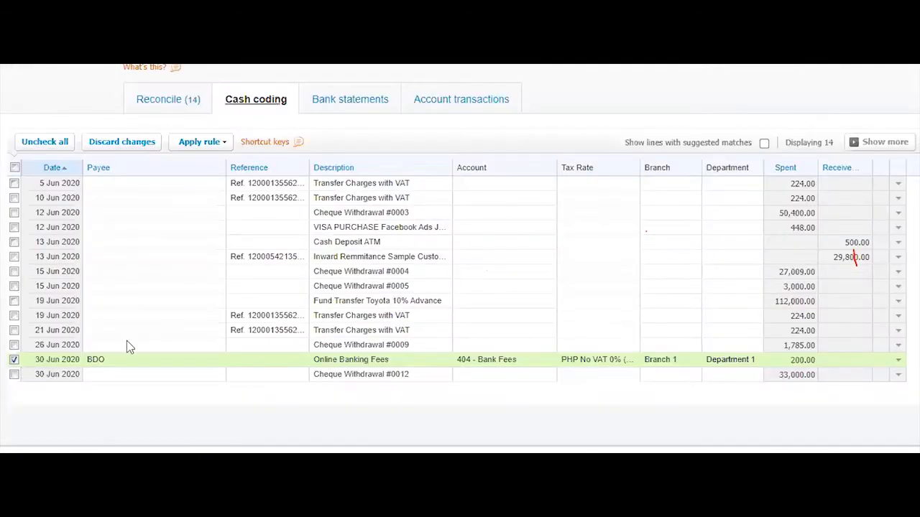
Save and reconcile the ticked 200.00 BDO bank-fees line, leaving 13 uncoded lines
{"action": "left_click", "coordinate": [318, 441]}
{"action": "left_click", "coordinate": [518, 278]}
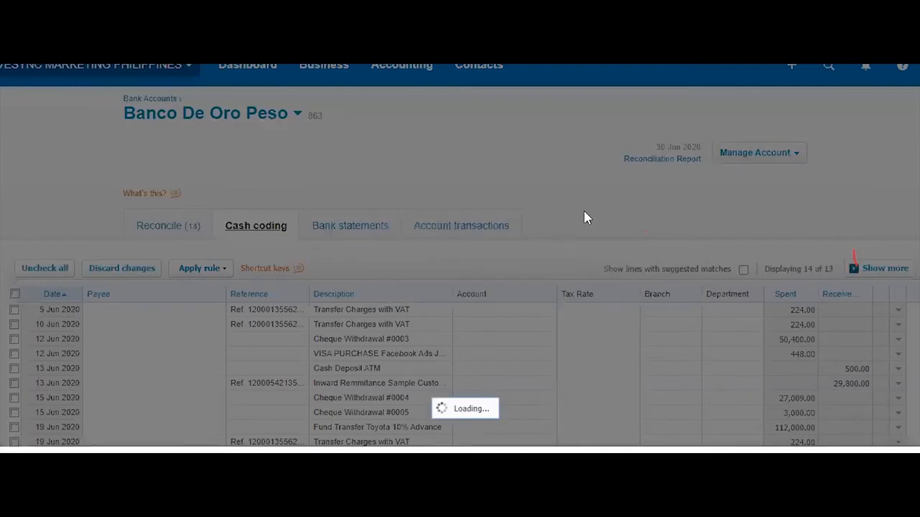
{"action": "scroll", "coordinate": [855, 258], "scroll_direction": "down", "scroll_amount": 3}
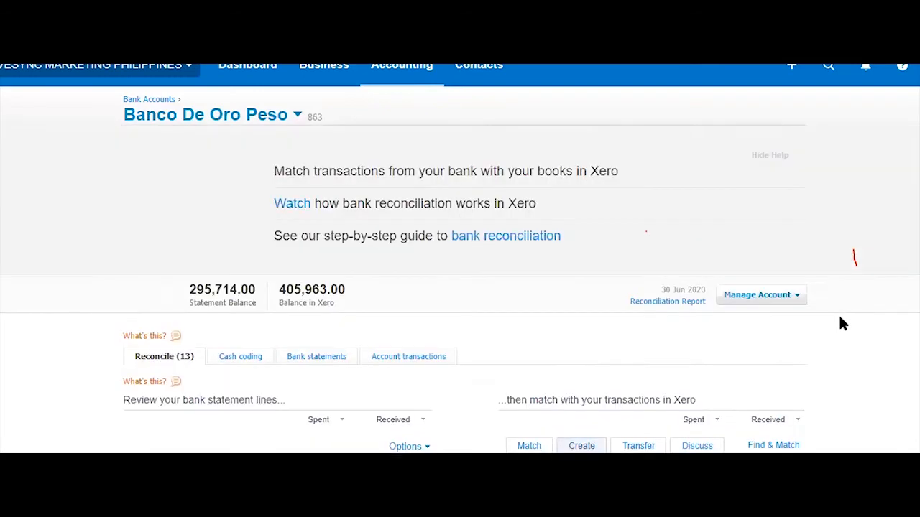
{"action": "scroll", "coordinate": [842, 325], "scroll_direction": "down", "scroll_amount": 5}
{"action": "scroll", "coordinate": [844, 333], "scroll_direction": "up", "scroll_amount": 4}
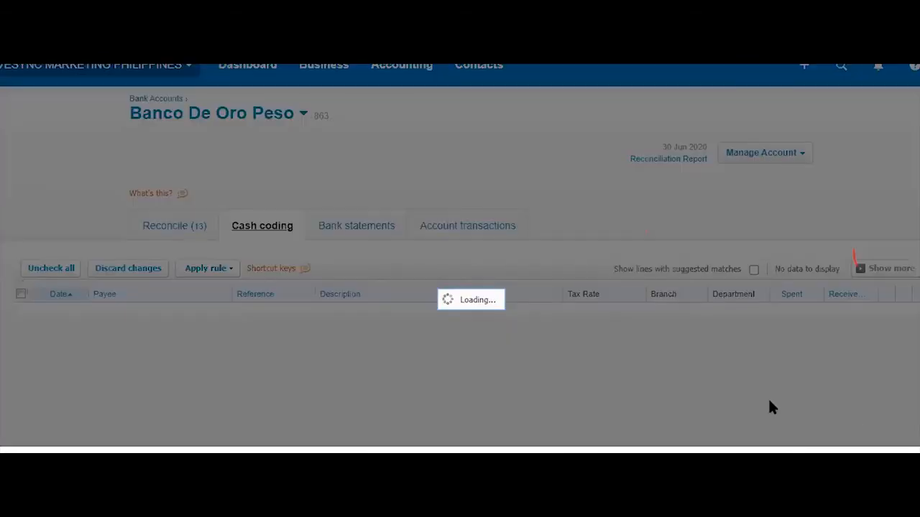
{"action": "scroll", "coordinate": [642, 381], "scroll_direction": "down", "scroll_amount": 3}
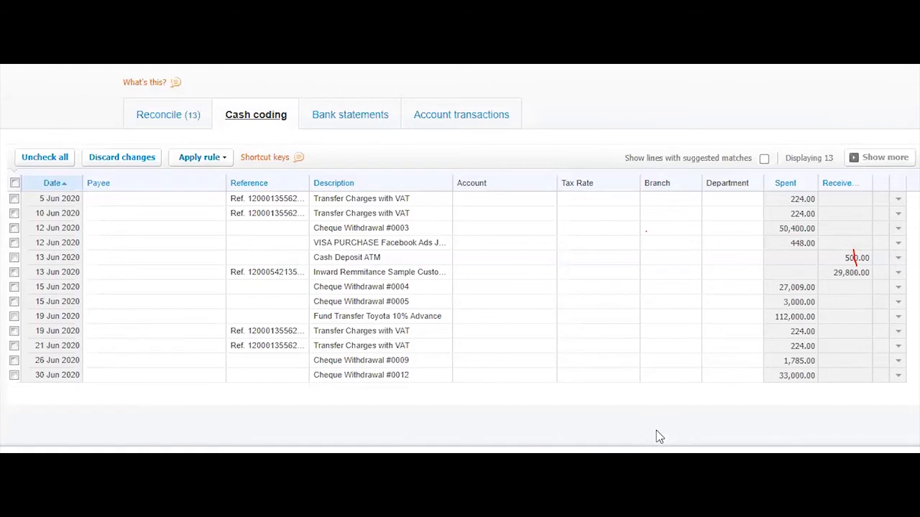
Dismiss the 5 Jun account dropdown and sort the cash coding list by Description
{"action": "left_click", "coordinate": [546, 204]}
{"action": "left_click", "coordinate": [550, 199]}
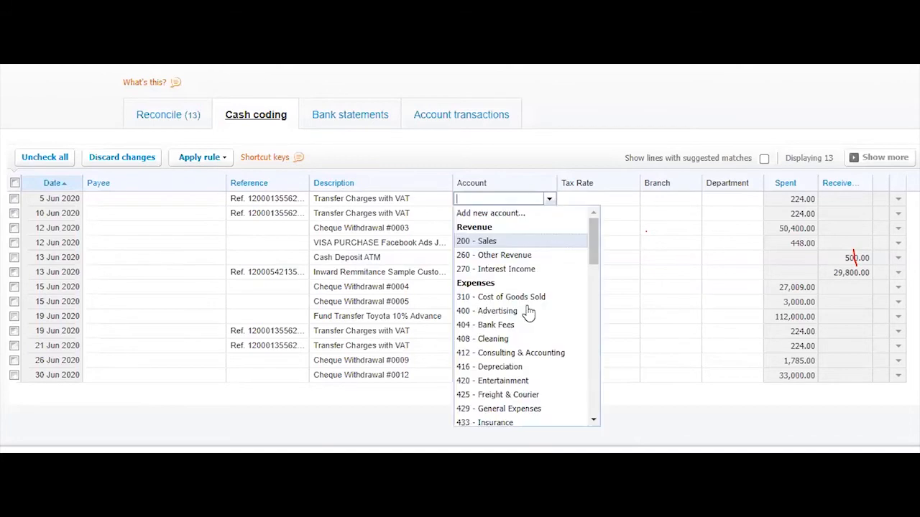
{"action": "left_click", "coordinate": [614, 102]}
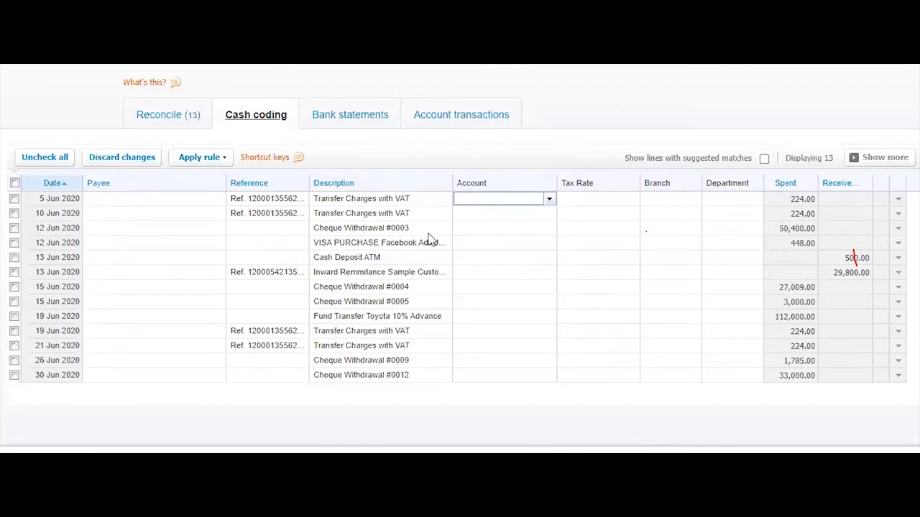
{"action": "left_click", "coordinate": [342, 188]}
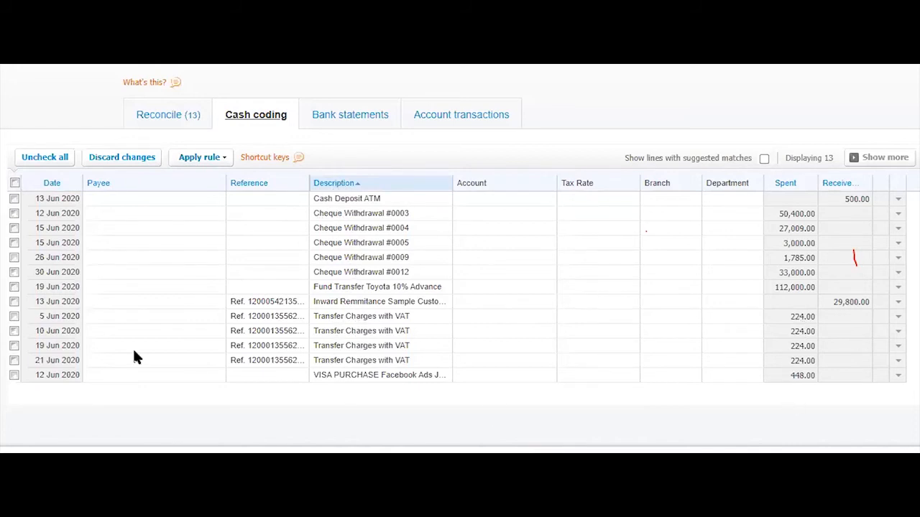
Tick all four 224.00 Transfer Charges lines and set their payee to BDO
{"action": "left_click", "coordinate": [14, 317]}
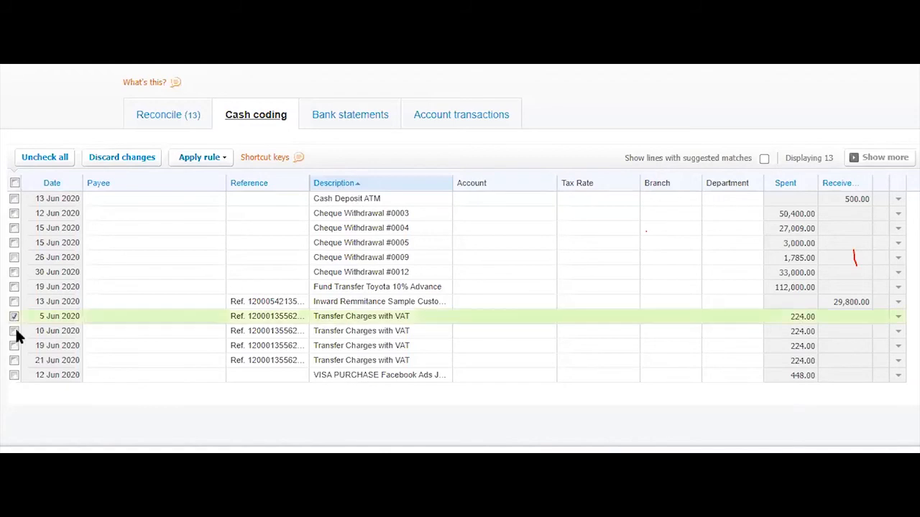
{"action": "left_click", "coordinate": [14, 361], "text": "shift"}
{"action": "left_click", "coordinate": [15, 318], "text": "shift"}
{"action": "left_click", "coordinate": [15, 318]}
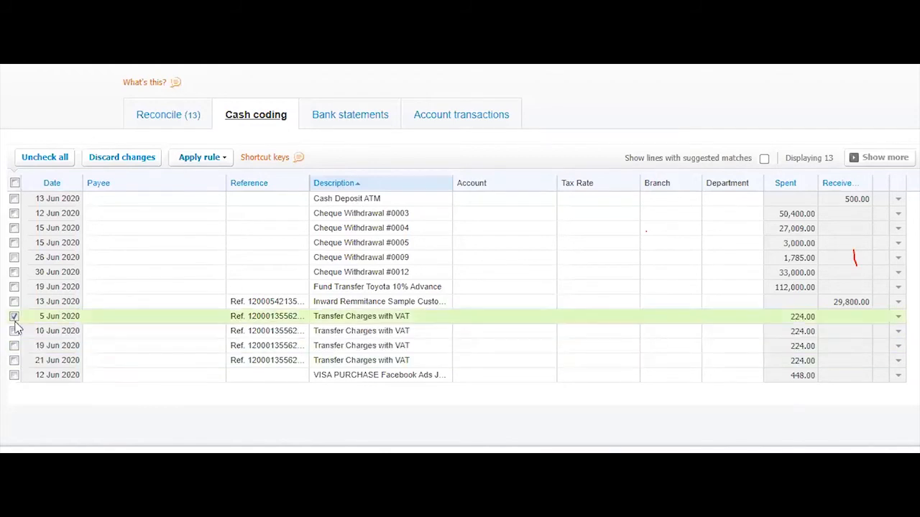
{"action": "left_click", "coordinate": [15, 362], "text": "shift"}
{"action": "left_click", "coordinate": [149, 319]}
{"action": "type", "text": "Bdo"}
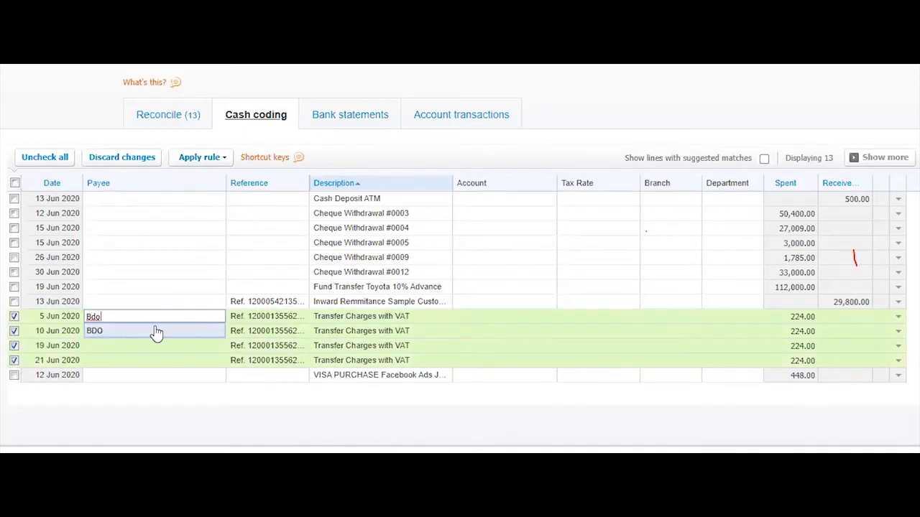
{"action": "left_click", "coordinate": [156, 333]}
Code the ticked lines to 404 - Bank Fees with PHP VAT Expenses Input 12%
{"action": "left_click", "coordinate": [534, 316]}
{"action": "type", "text": "bank"}
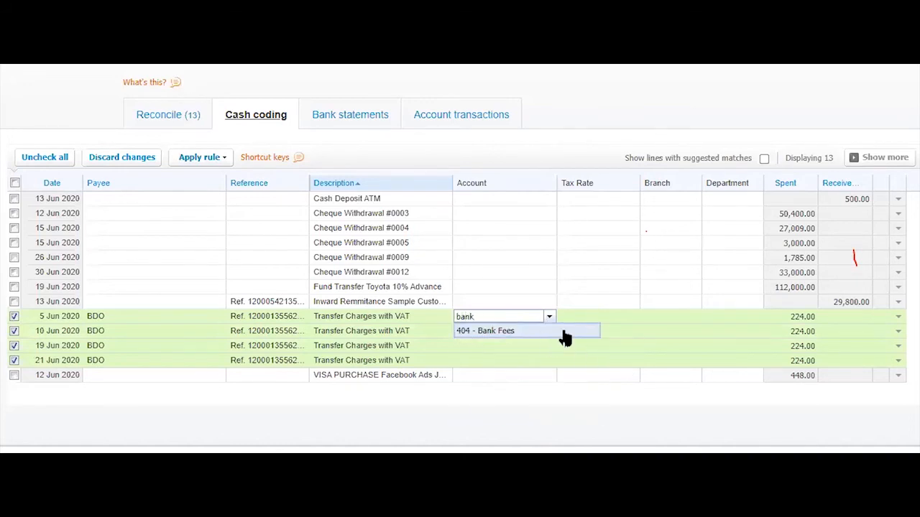
{"action": "key", "text": "Return"}
{"action": "left_click", "coordinate": [621, 321]}
{"action": "left_click", "coordinate": [632, 316]}
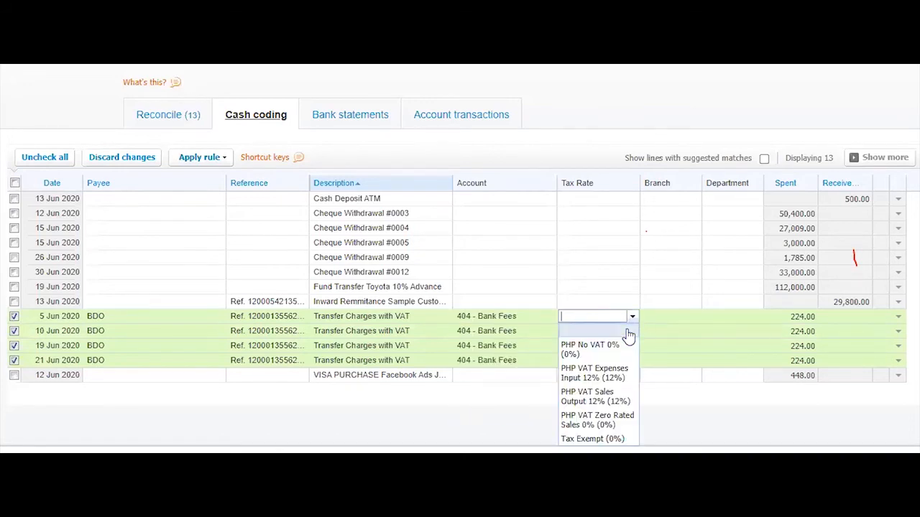
{"action": "left_click", "coordinate": [600, 374]}
Assign them to Branch 1 and Department 1, then save and reconcile the four lines
{"action": "left_click", "coordinate": [666, 316]}
{"action": "left_click", "coordinate": [694, 318]}
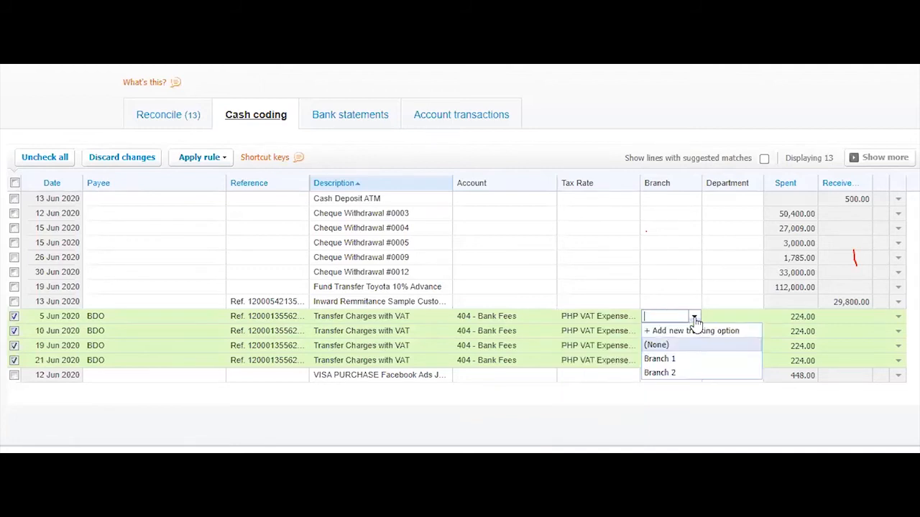
{"action": "left_click", "coordinate": [659, 358]}
{"action": "left_click", "coordinate": [741, 318]}
{"action": "left_click", "coordinate": [755, 318]}
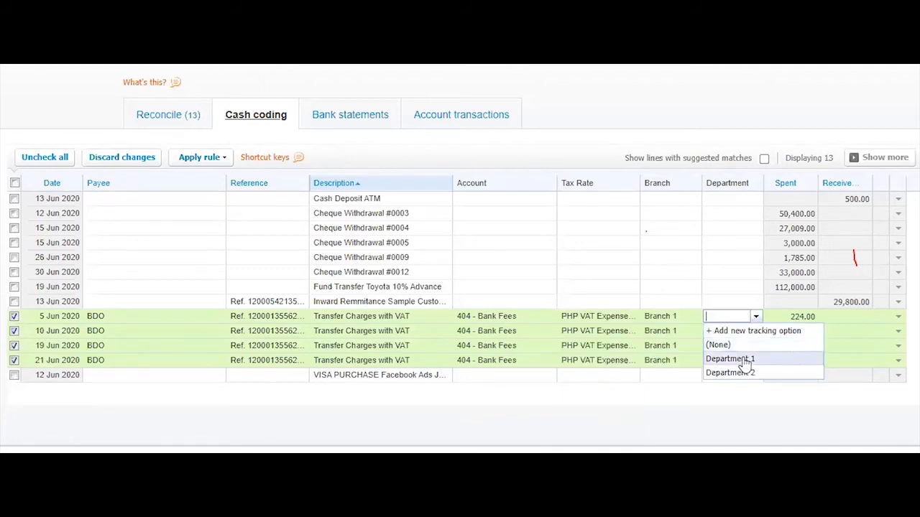
{"action": "left_click", "coordinate": [745, 360]}
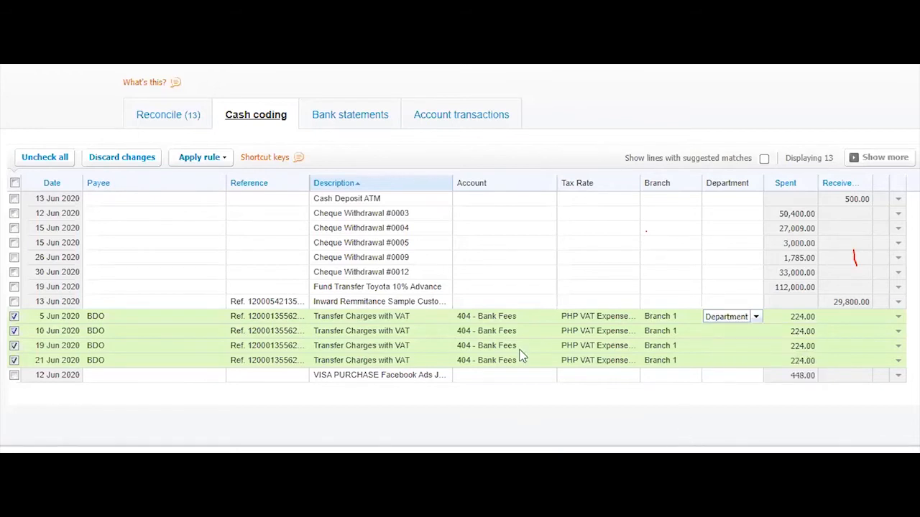
{"action": "left_click", "coordinate": [671, 360]}
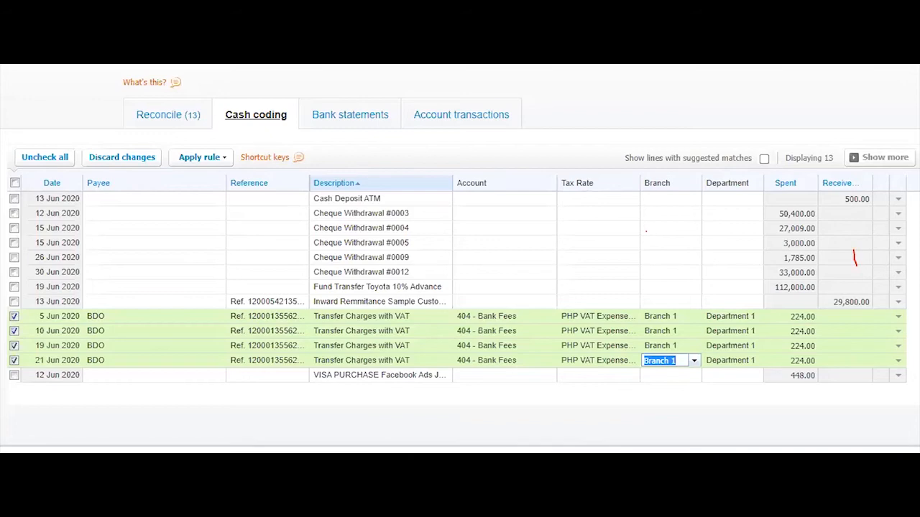
{"action": "left_click", "coordinate": [670, 464]}
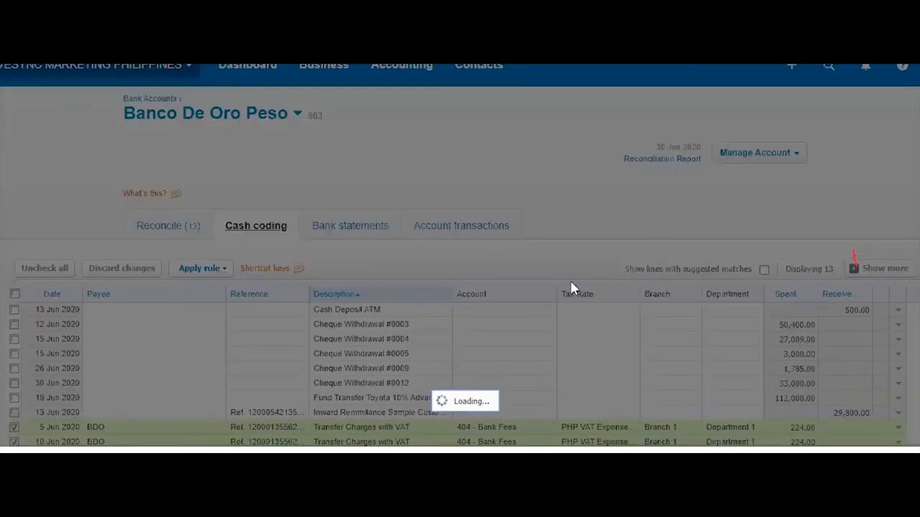
Refresh and review the statement lines, confirming the 224.00 transfer charges show Reconciled
{"action": "left_click", "coordinate": [510, 285]}
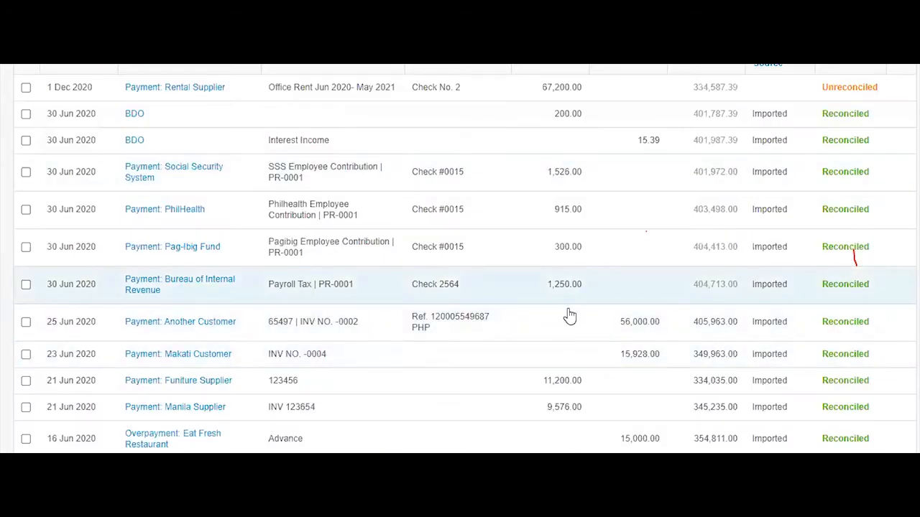
{"action": "key", "text": "F5"}
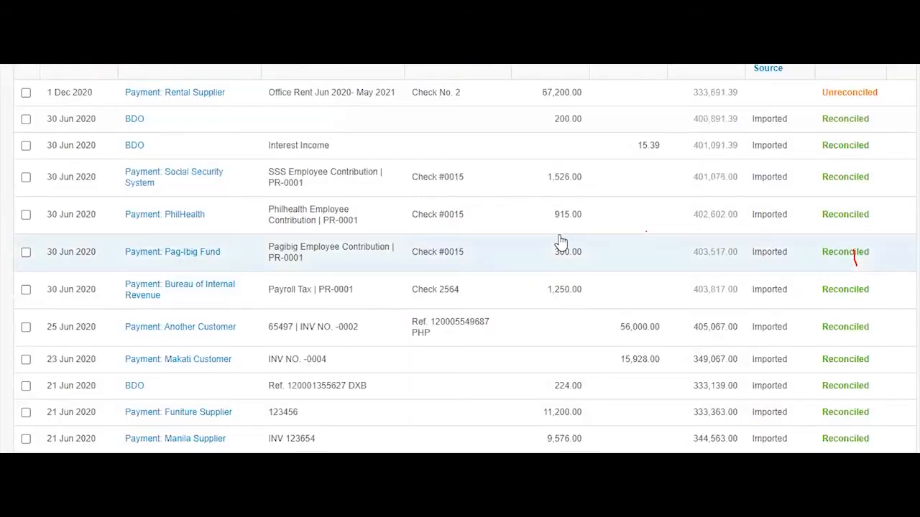
{"action": "scroll", "coordinate": [559, 245], "scroll_direction": "down", "scroll_amount": 4}
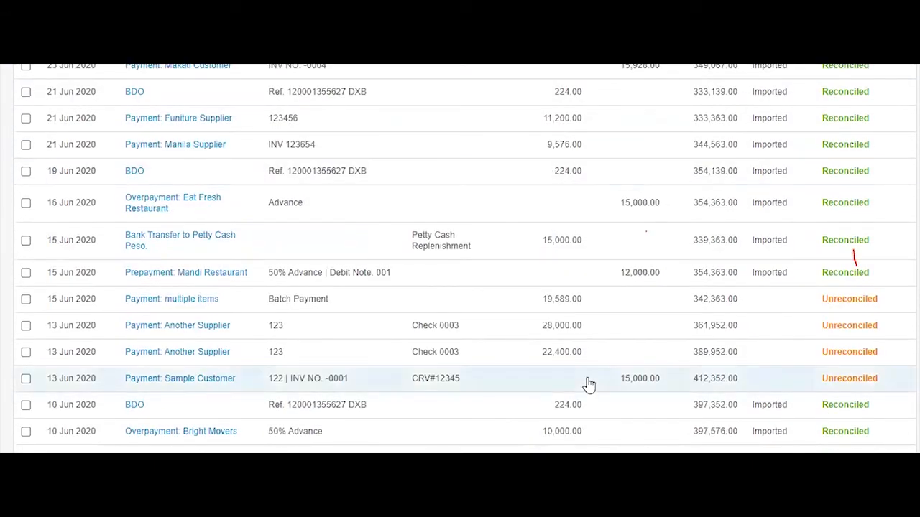
{"action": "scroll", "coordinate": [567, 294], "scroll_direction": "down", "scroll_amount": 2}
{"action": "scroll", "coordinate": [561, 296], "scroll_direction": "up", "scroll_amount": 5}
{"action": "scroll", "coordinate": [588, 415], "scroll_direction": "down", "scroll_amount": 8}
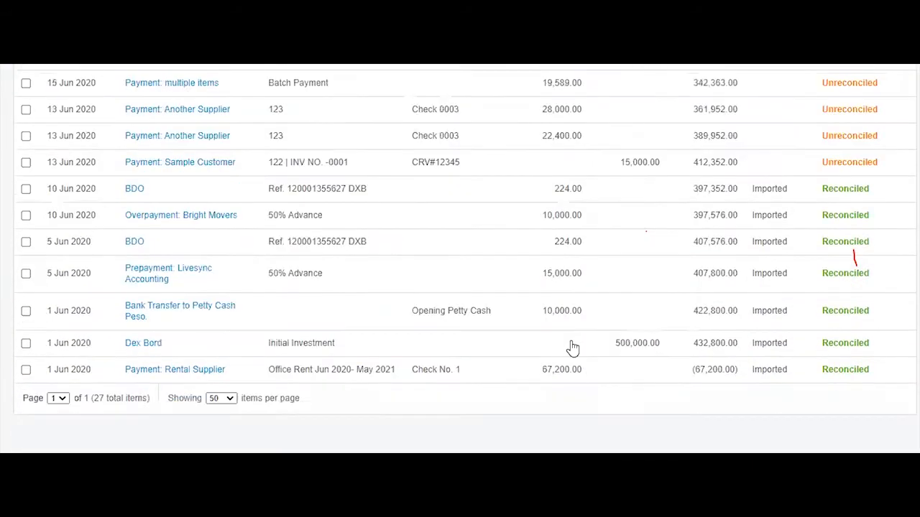
{"action": "scroll", "coordinate": [550, 281], "scroll_direction": "up", "scroll_amount": 10}
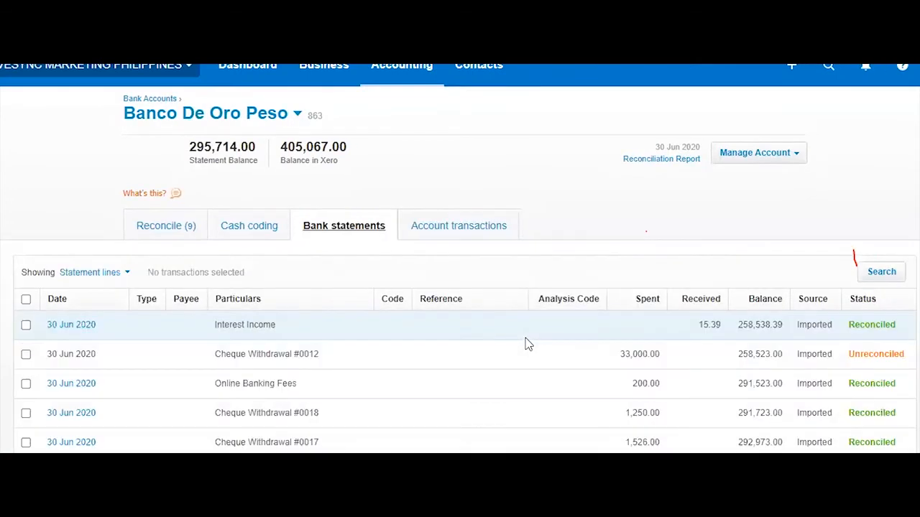
{"action": "scroll", "coordinate": [530, 344], "scroll_direction": "down", "scroll_amount": 4}
{"action": "scroll", "coordinate": [530, 343], "scroll_direction": "down", "scroll_amount": 10}
{"action": "scroll", "coordinate": [532, 343], "scroll_direction": "up", "scroll_amount": 12}
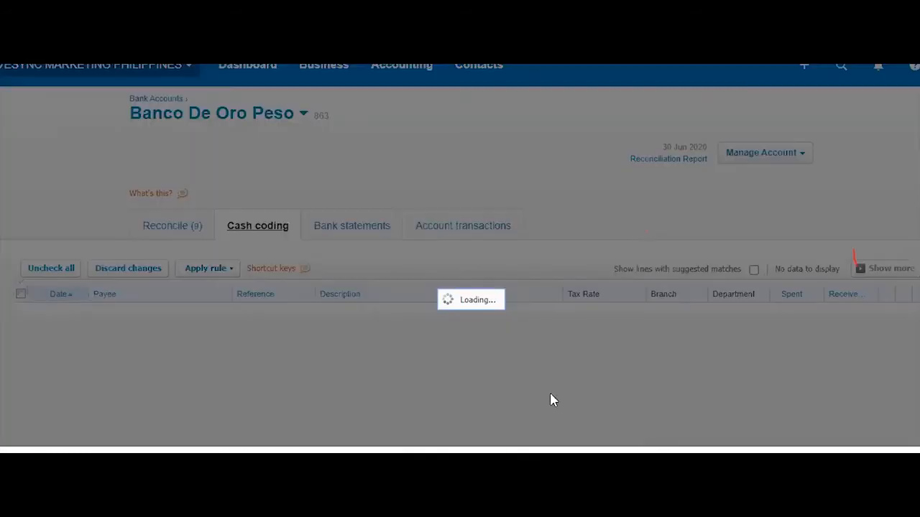
Highlight 'Find and Match' on the presentation slide, then return to Xero's Reconcile tab
{"action": "scroll", "coordinate": [587, 256], "scroll_direction": "down", "scroll_amount": 1}
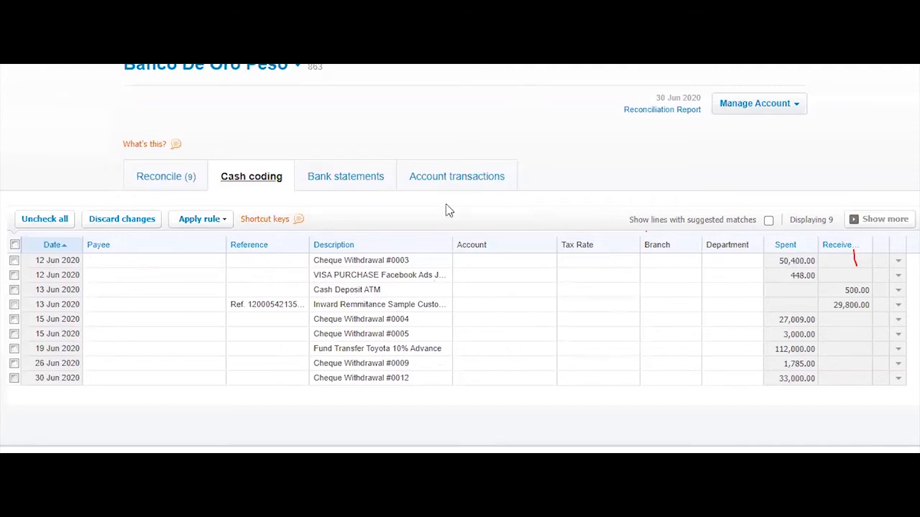
{"action": "key", "text": "ctrl+Tab"}
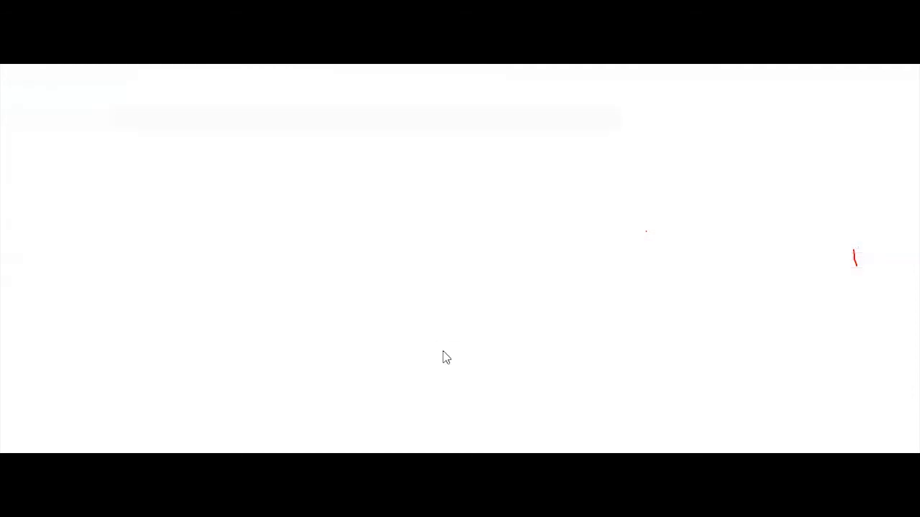
{"action": "left_click", "coordinate": [350, 347]}
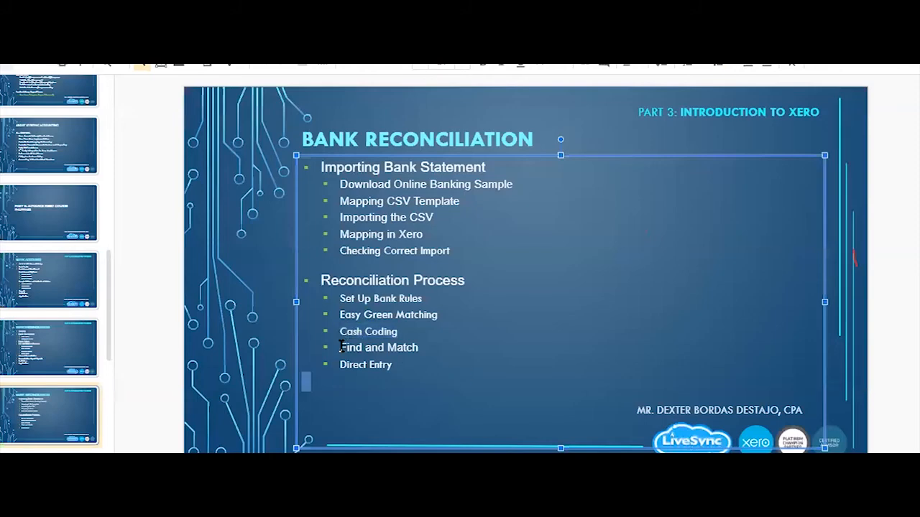
{"action": "left_click_drag", "start_coordinate": [341, 347], "coordinate": [431, 348]}
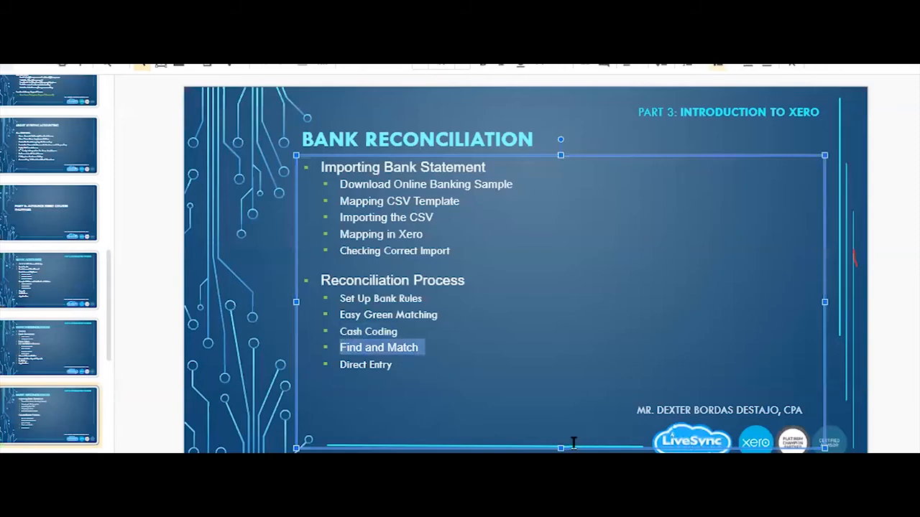
{"action": "key", "text": "ctrl+shift+Tab"}
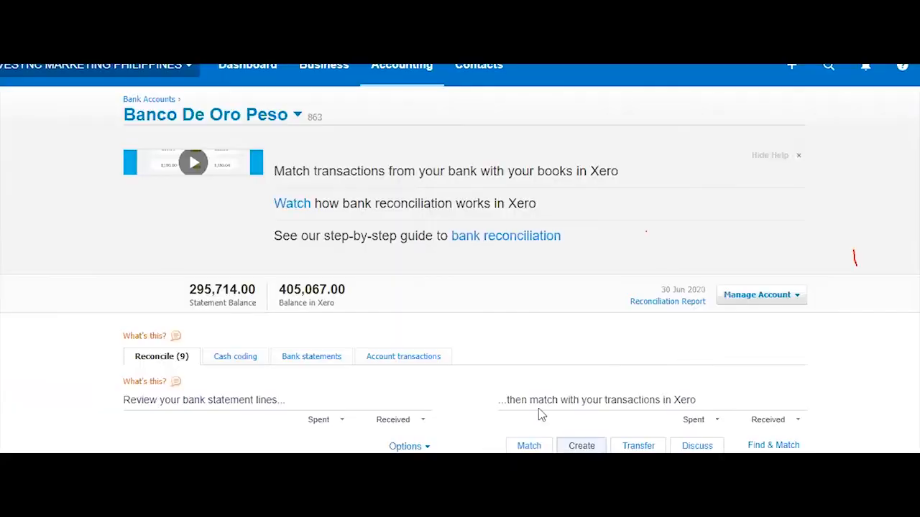
Open the details of the 12 Jun Cheque Withdrawal #0003 line of 50,400.00 and start matching it
{"action": "scroll", "coordinate": [480, 309], "scroll_direction": "down", "scroll_amount": 4}
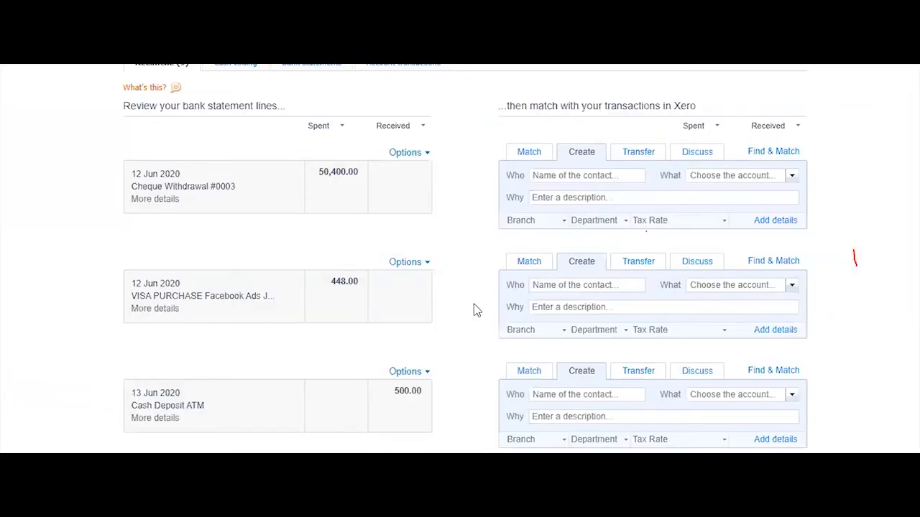
{"action": "scroll", "coordinate": [472, 310], "scroll_direction": "down", "scroll_amount": 9}
{"action": "scroll", "coordinate": [472, 311], "scroll_direction": "up", "scroll_amount": 10}
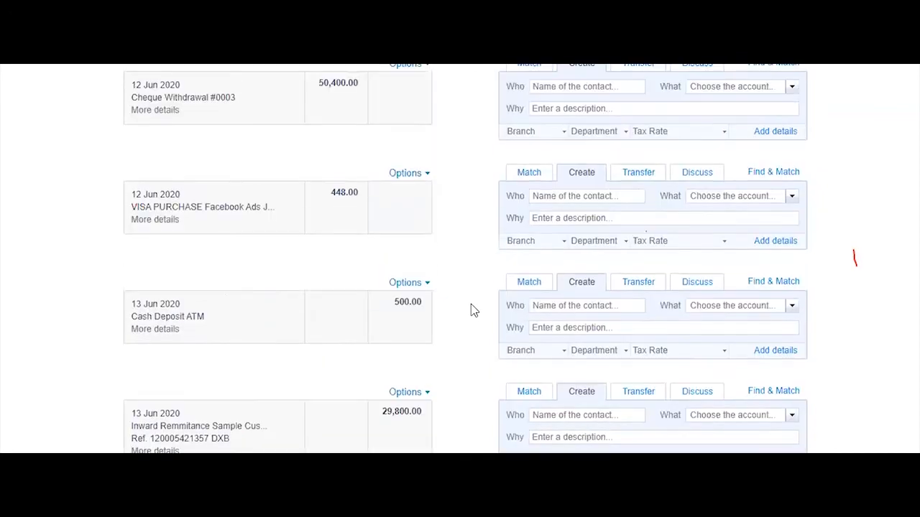
{"action": "scroll", "coordinate": [472, 310], "scroll_direction": "down", "scroll_amount": 4}
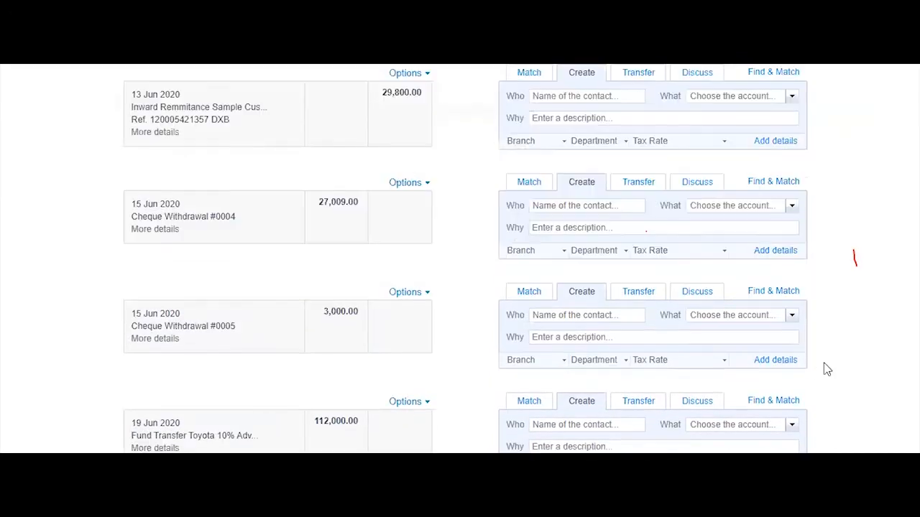
{"action": "scroll", "coordinate": [865, 375], "scroll_direction": "down", "scroll_amount": 4}
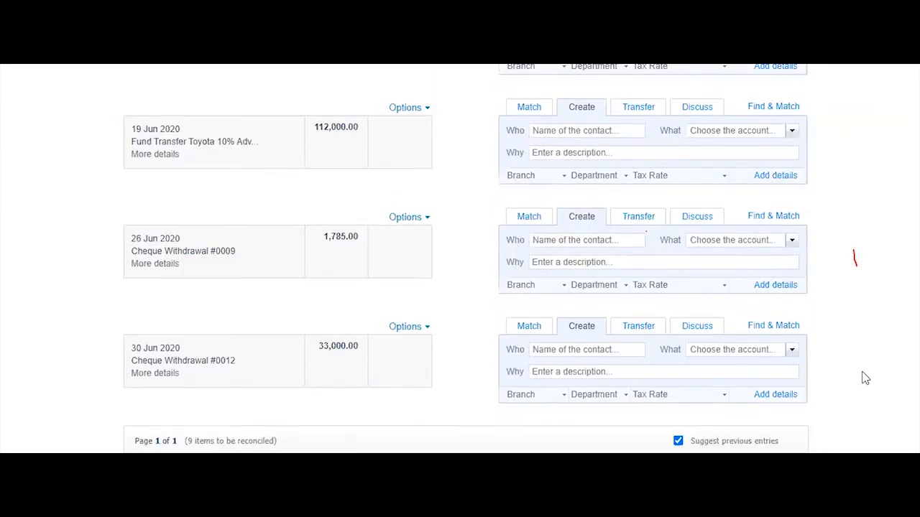
{"action": "scroll", "coordinate": [427, 215], "scroll_direction": "up", "scroll_amount": 10}
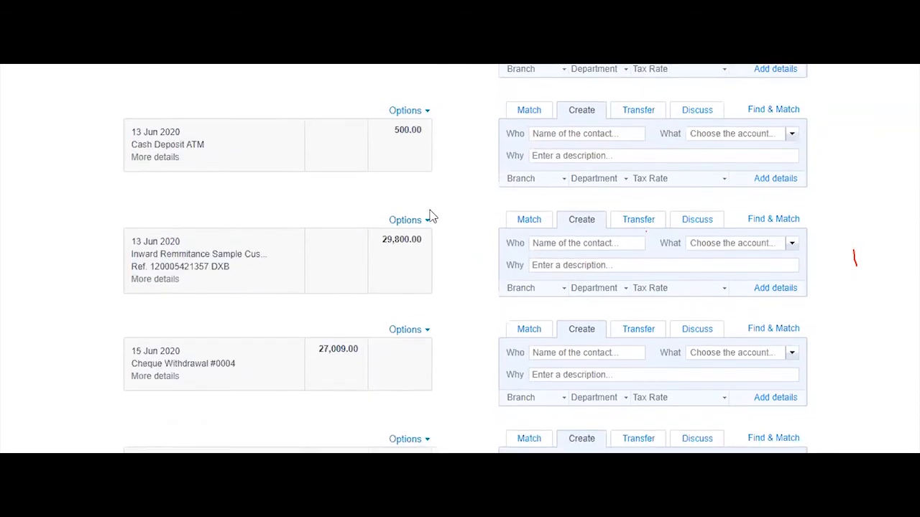
{"action": "scroll", "coordinate": [455, 240], "scroll_direction": "up", "scroll_amount": 1}
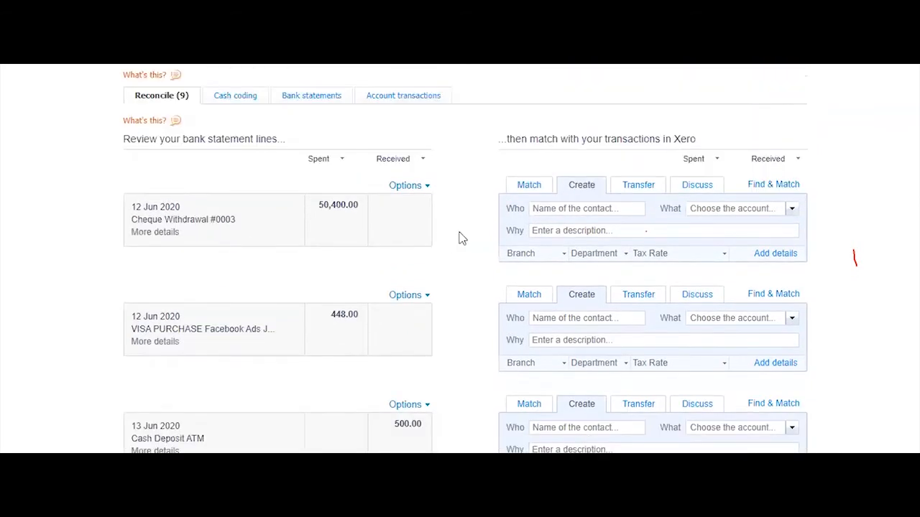
{"action": "left_click", "coordinate": [170, 233]}
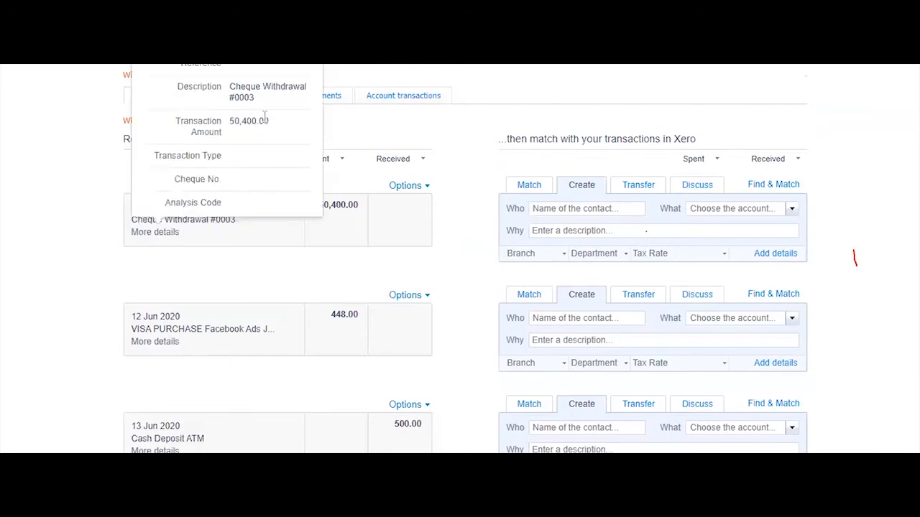
{"action": "scroll", "coordinate": [262, 132], "scroll_direction": "up", "scroll_amount": 2}
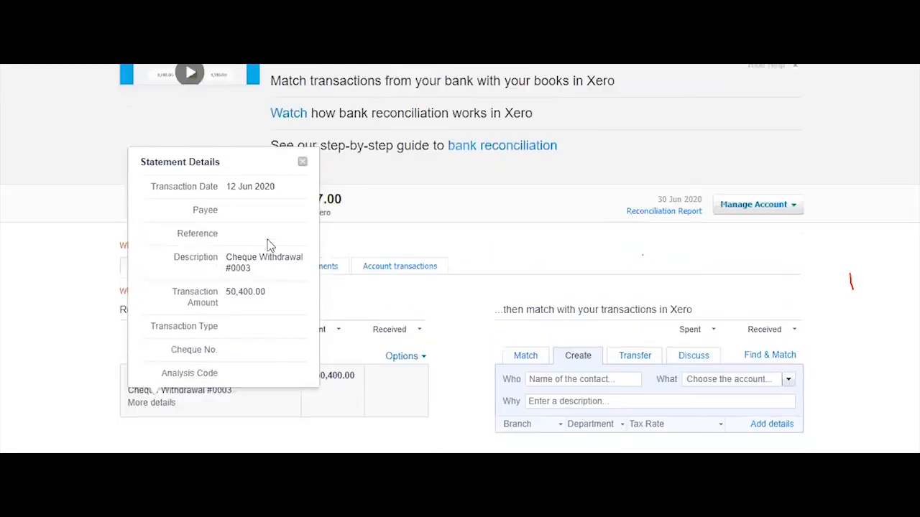
{"action": "left_click", "coordinate": [782, 359]}
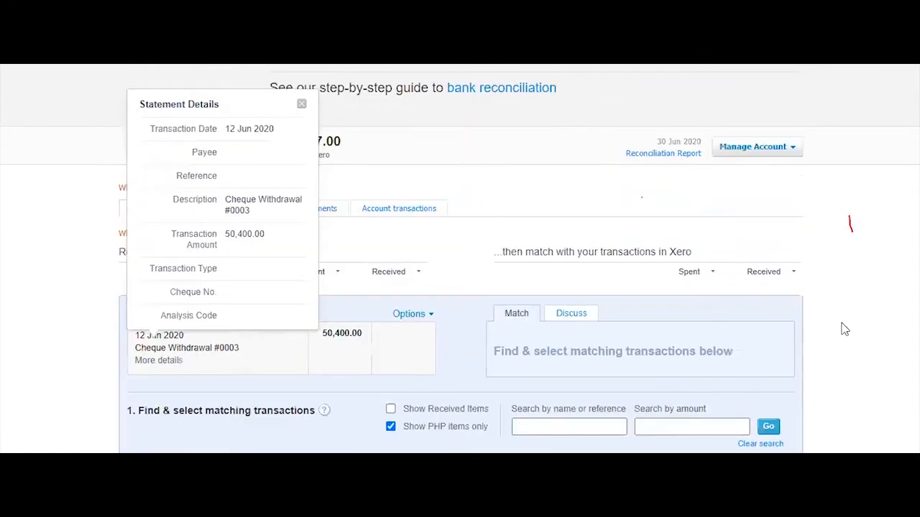
Search existing transactions by amount 50400 for cheque #0003; no matches are found
{"action": "scroll", "coordinate": [844, 329], "scroll_direction": "down", "scroll_amount": 2}
{"action": "left_click", "coordinate": [666, 283]}
{"action": "type", "text": "50400"}
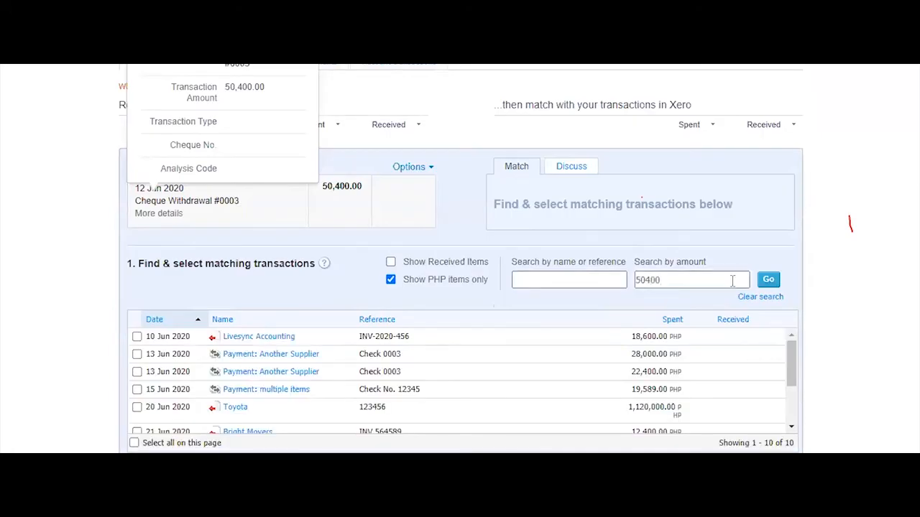
{"action": "left_click", "coordinate": [768, 281]}
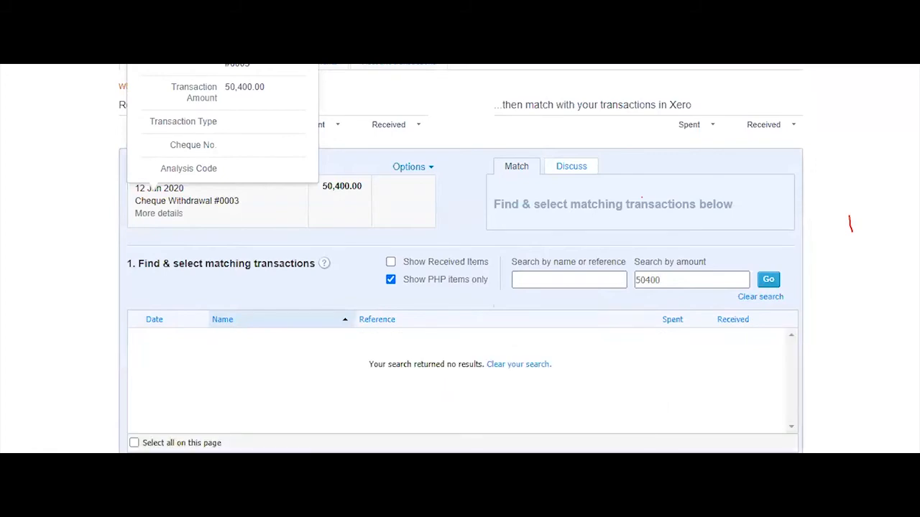
{"action": "mouse_move", "coordinate": [342, 464]}
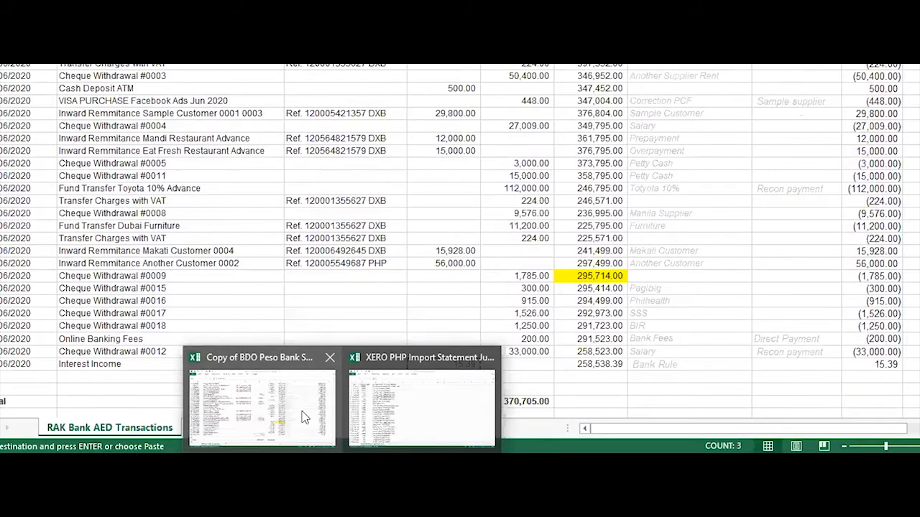
{"action": "left_click", "coordinate": [306, 417]}
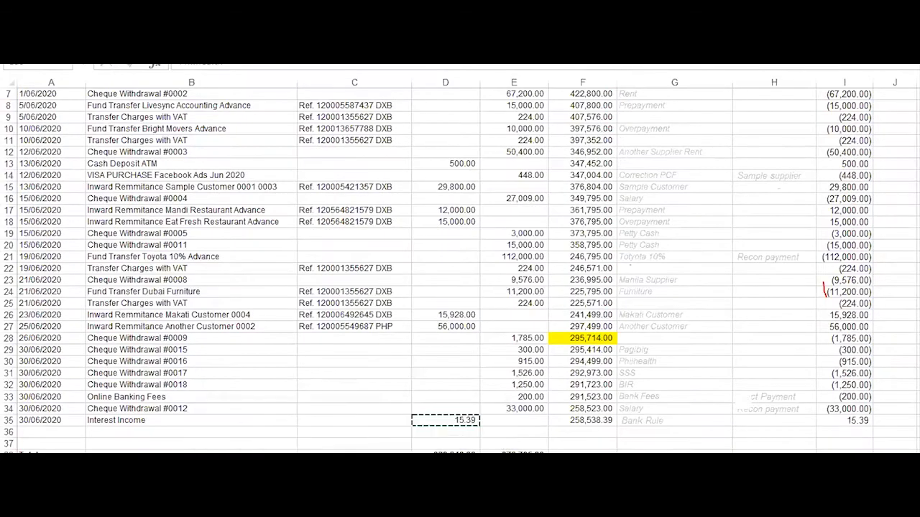
{"action": "left_click", "coordinate": [330, 285]}
{"action": "left_click_drag", "start_coordinate": [175, 152], "coordinate": [663, 155]}
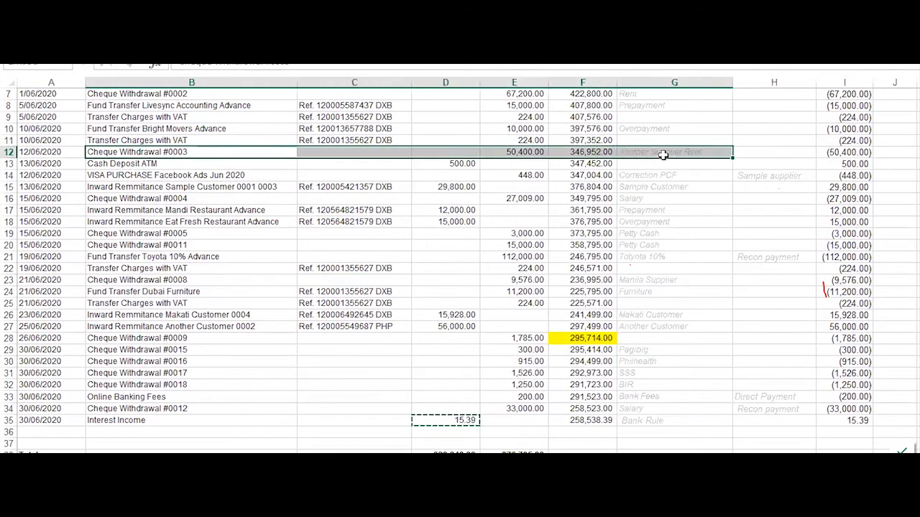
{"action": "left_click", "coordinate": [664, 152]}
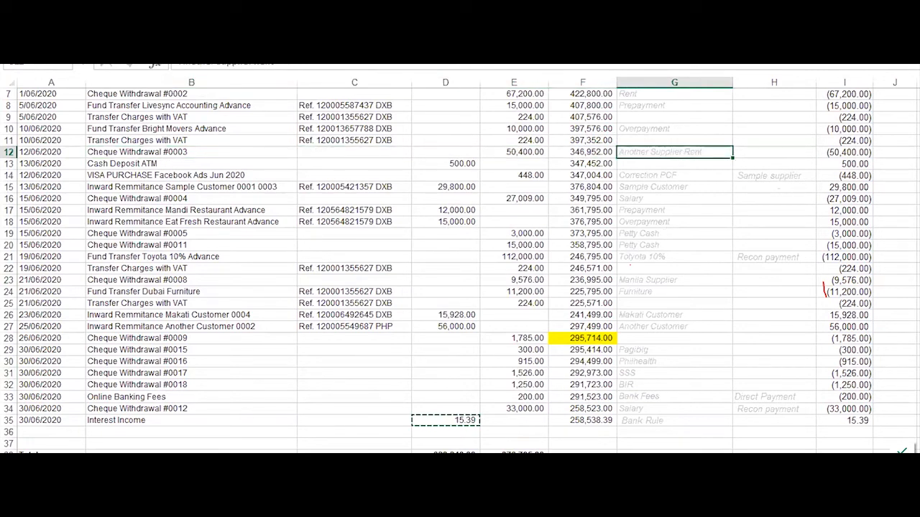
{"action": "mouse_move", "coordinate": [101, 505]}
{"action": "left_click", "coordinate": [72, 444]}
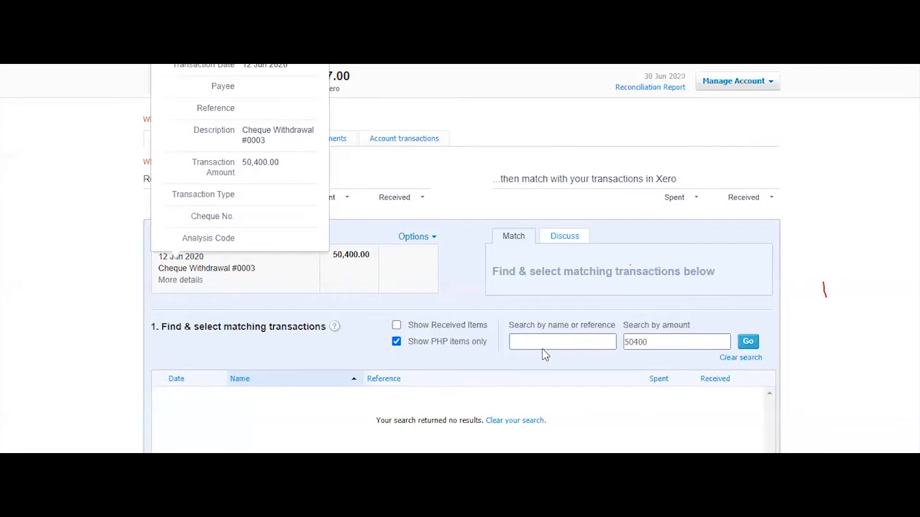
Clear the amount search, search by supplier name, and tick the 67,200.00 Rental Supplier payment
{"action": "left_click", "coordinate": [548, 344]}
{"action": "left_click", "coordinate": [740, 357]}
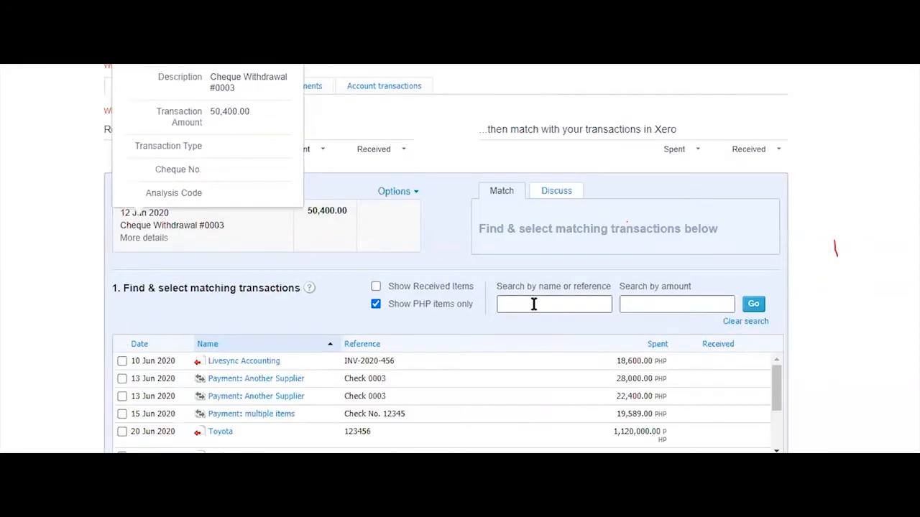
{"action": "left_click", "coordinate": [532, 304]}
{"action": "type", "text": "supplier"}
{"action": "left_click", "coordinate": [751, 304]}
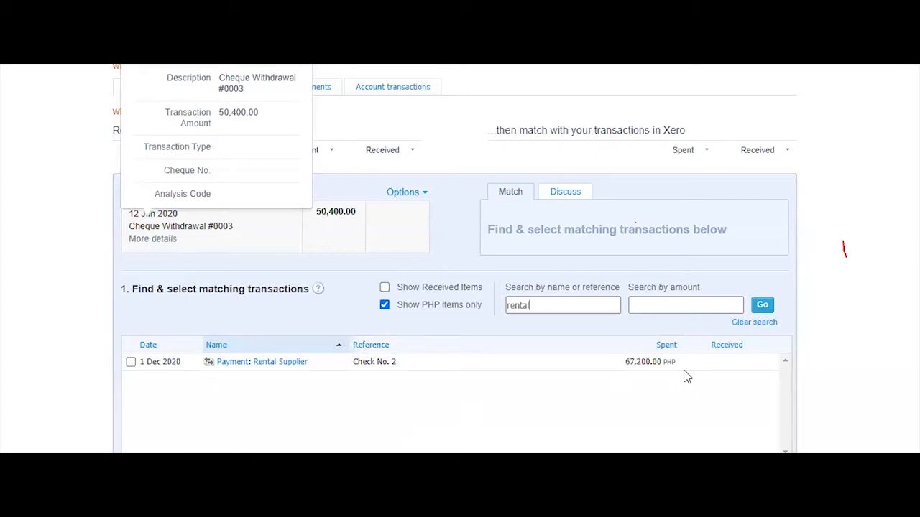
{"action": "left_click", "coordinate": [130, 362]}
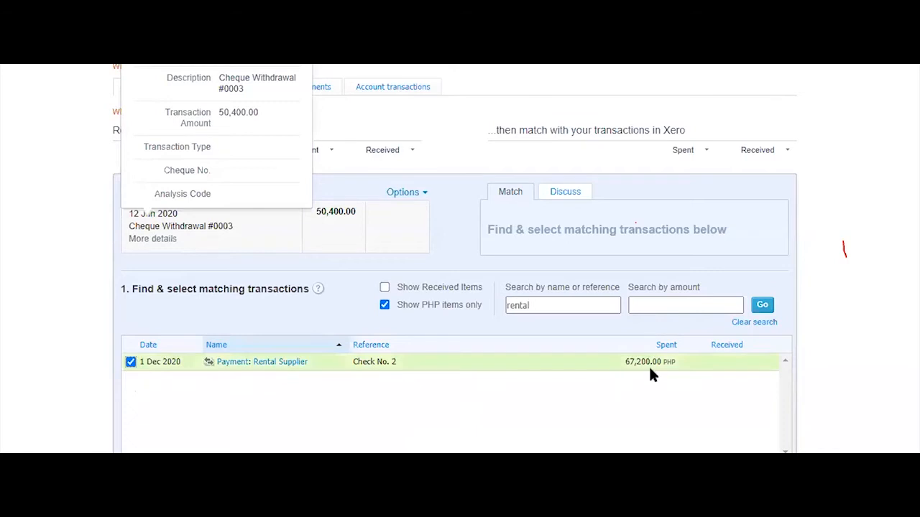
In the Excel bank statement, select the cheque #0003 row from column B to G
{"action": "key", "text": "alt+Tab"}
{"action": "left_click", "coordinate": [526, 236]}
{"action": "left_click_drag", "start_coordinate": [190, 154], "coordinate": [671, 153]}
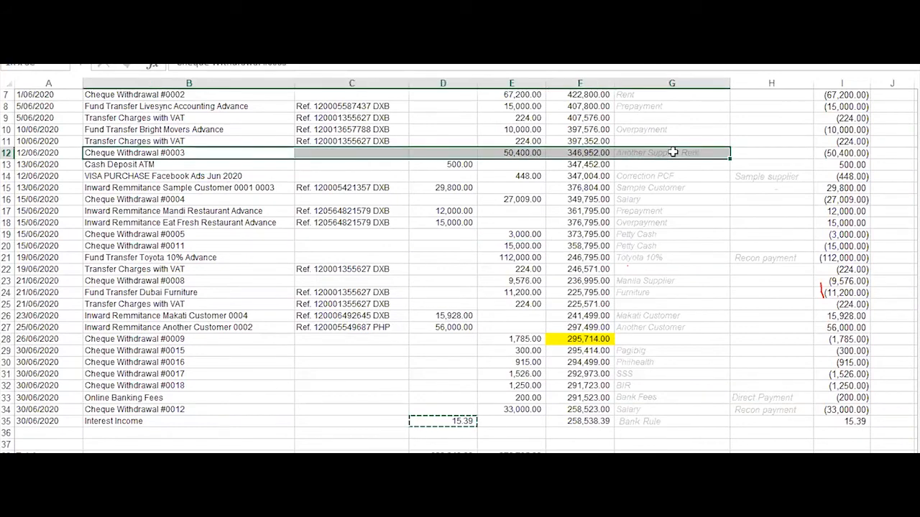
Confirm cheque #0003's 50,400.00 amount in cell E12, then return to Xero's matching screen
{"action": "left_click", "coordinate": [526, 153]}
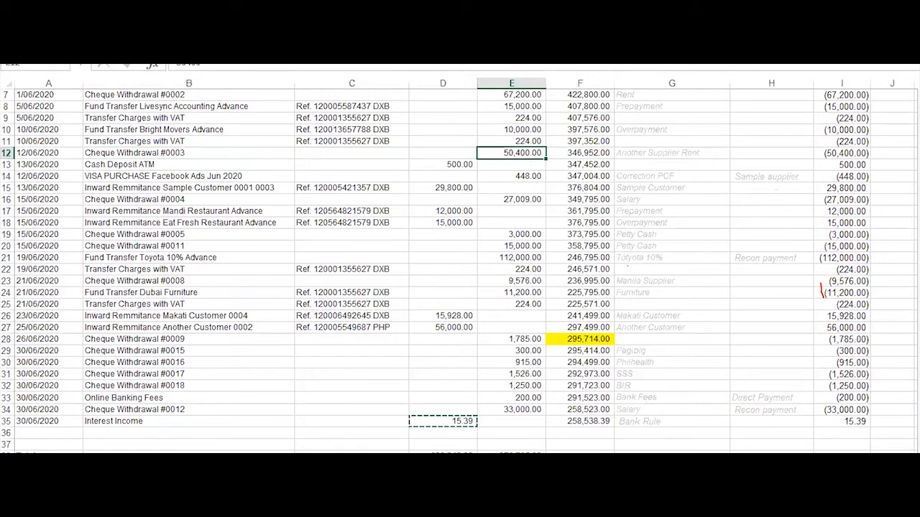
{"action": "left_click", "coordinate": [108, 510]}
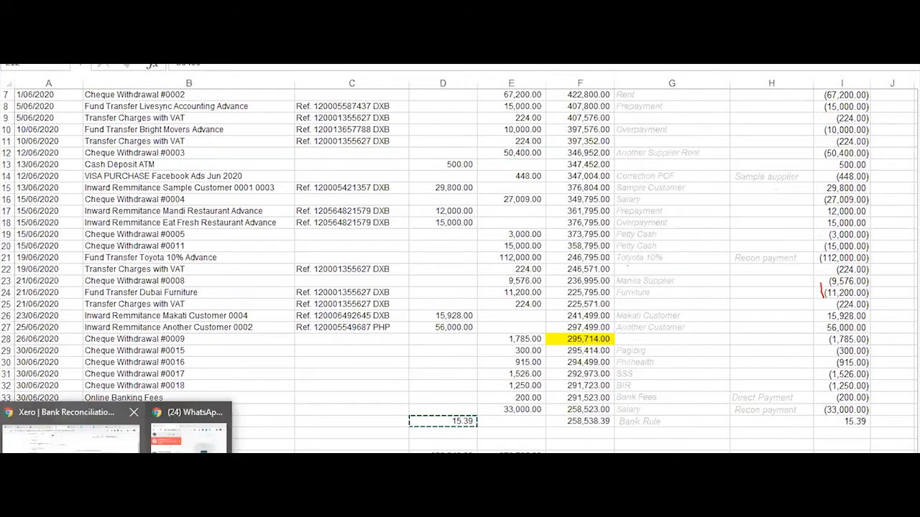
{"action": "left_click", "coordinate": [68, 431]}
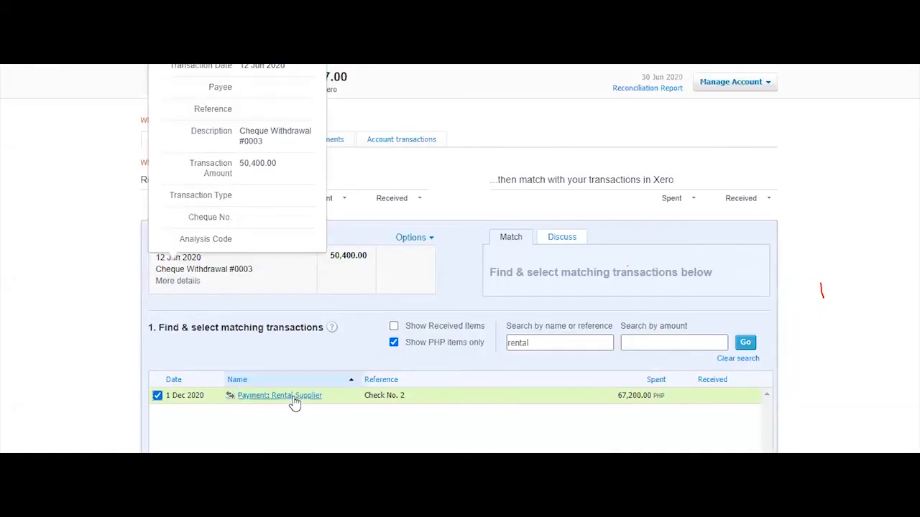
Check the Rental Supplier bill's two 67,200.00 payments, then clear 'rental' from the name search
{"action": "left_click", "coordinate": [665, 84]}
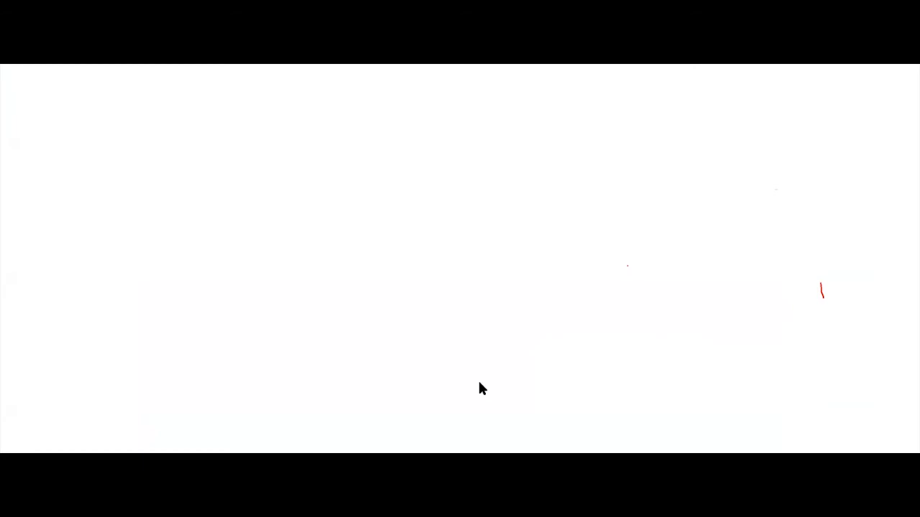
{"action": "scroll", "coordinate": [522, 308], "scroll_direction": "down", "scroll_amount": 3}
{"action": "scroll", "coordinate": [523, 309], "scroll_direction": "up", "scroll_amount": 3}
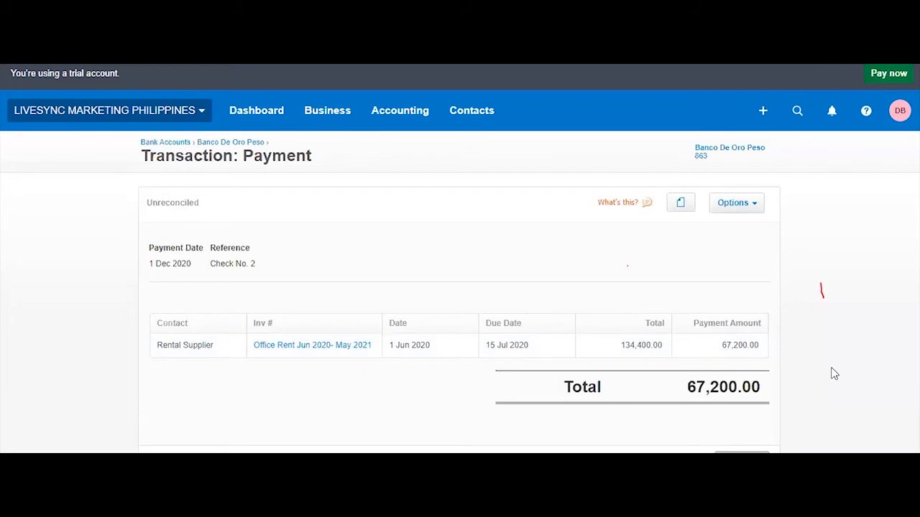
{"action": "scroll", "coordinate": [834, 372], "scroll_direction": "down", "scroll_amount": 4}
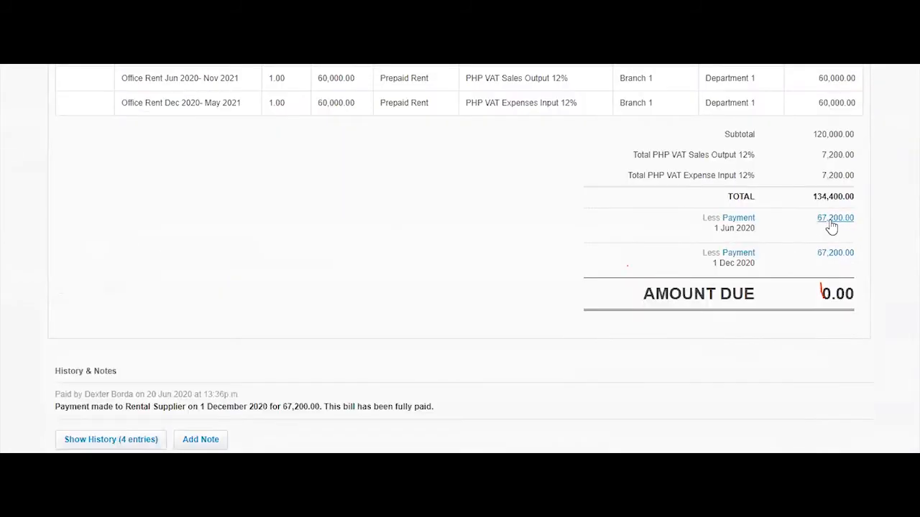
{"action": "scroll", "coordinate": [760, 254], "scroll_direction": "up", "scroll_amount": 3}
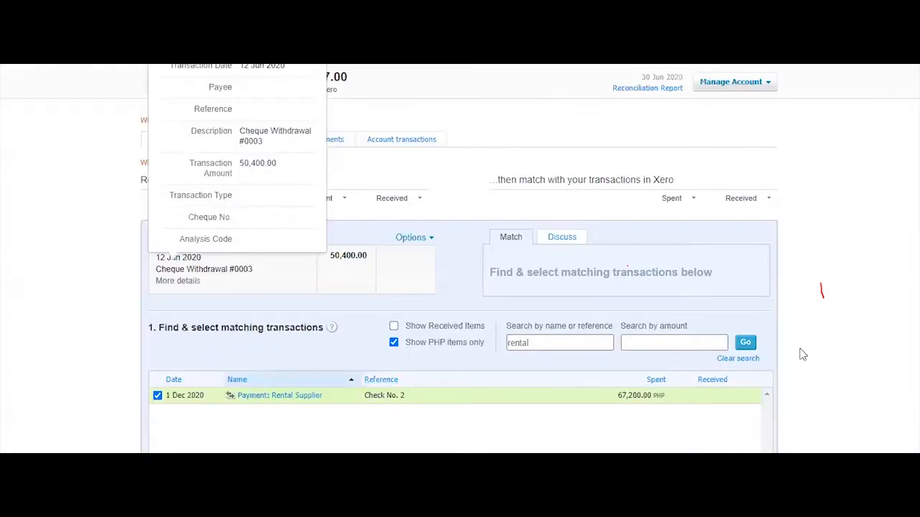
{"action": "left_click_drag", "start_coordinate": [553, 343], "coordinate": [463, 343]}
{"action": "key", "text": "BackSpace"}
Untick the 1 Dec 2020 67,200.00 Rental Supplier payment so cheque #0003 has no match
{"action": "left_click", "coordinate": [157, 395]}
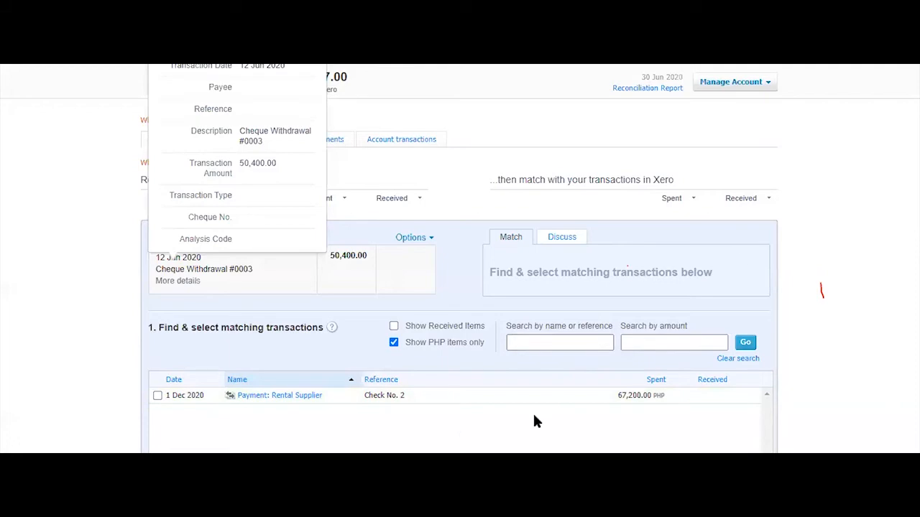
{"action": "scroll", "coordinate": [826, 354], "scroll_direction": "up", "scroll_amount": 3}
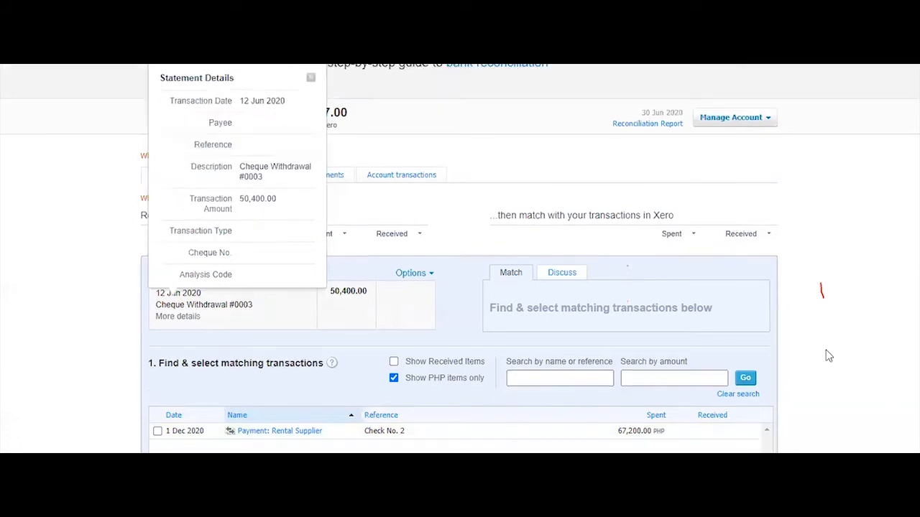
Read the Another Supplier Rent note on cheque #0003's row 12 in Excel, then go back to Xero
{"action": "mouse_move", "coordinate": [350, 504]}
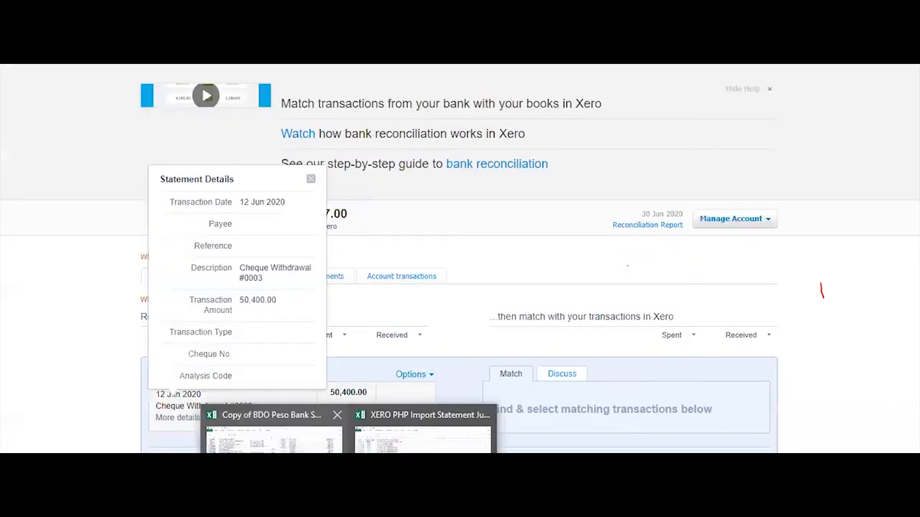
{"action": "left_click", "coordinate": [276, 434]}
{"action": "left_click", "coordinate": [300, 261]}
{"action": "left_click_drag", "start_coordinate": [137, 153], "coordinate": [647, 152]}
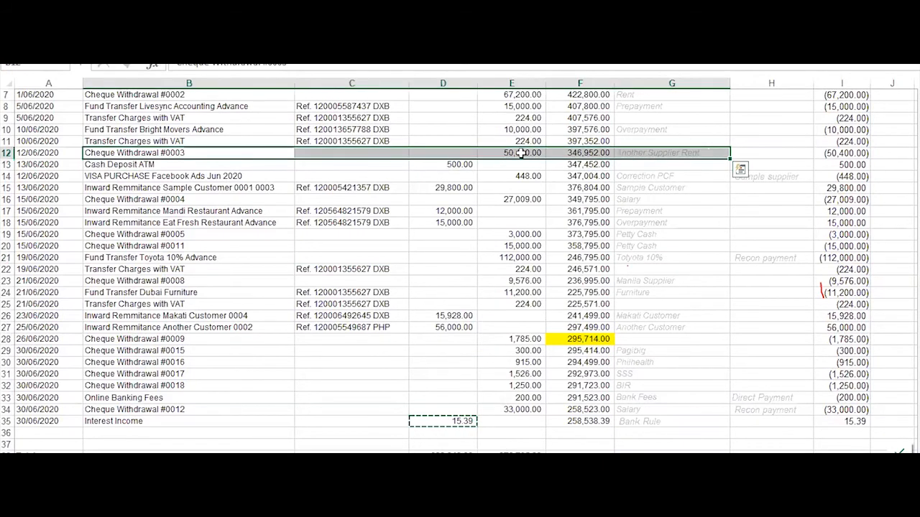
{"action": "left_click", "coordinate": [663, 152]}
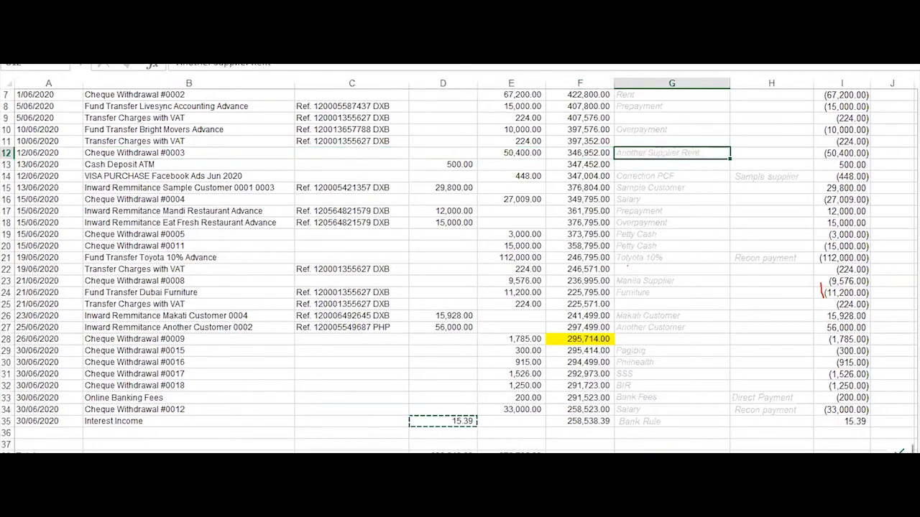
{"action": "left_click", "coordinate": [114, 505]}
{"action": "left_click", "coordinate": [70, 435]}
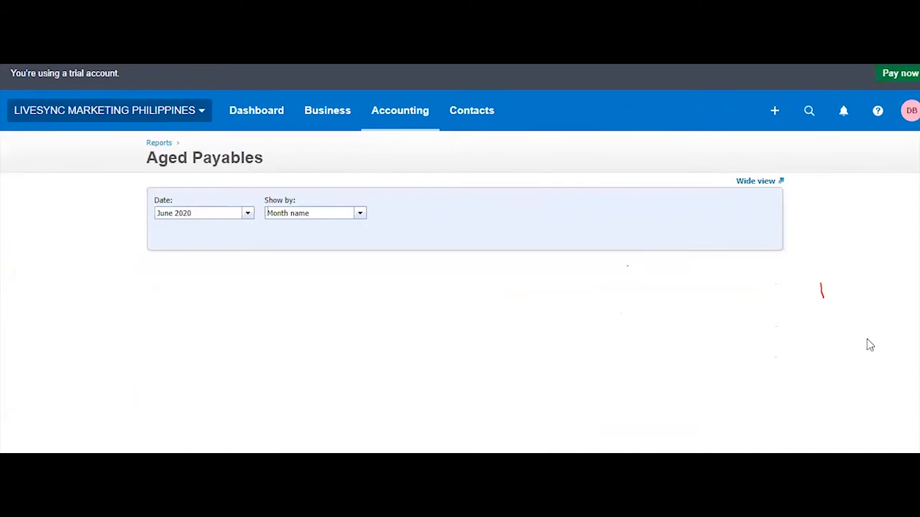
Scroll through the Aged Payables report's four suppliers and the 1,218,200.00 total
{"action": "scroll", "coordinate": [868, 347], "scroll_direction": "down", "scroll_amount": 5}
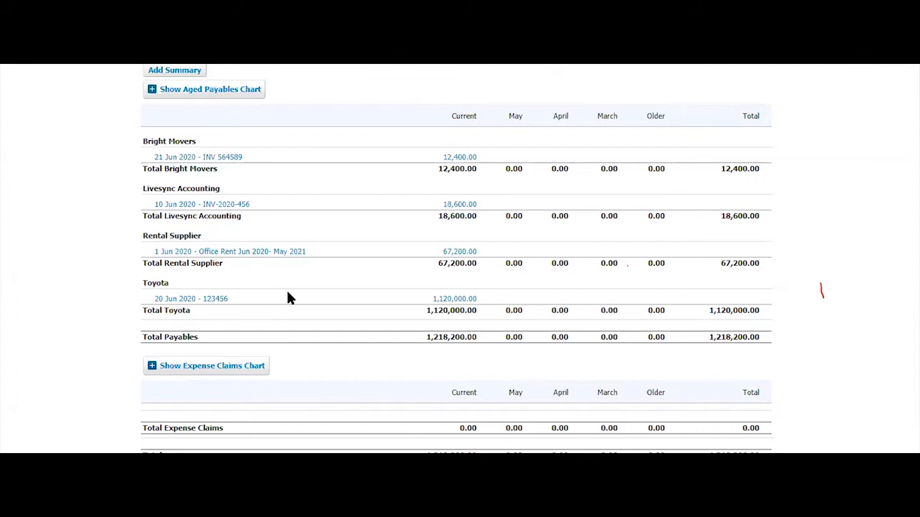
{"action": "scroll", "coordinate": [288, 297], "scroll_direction": "up", "scroll_amount": 3}
{"action": "scroll", "coordinate": [575, 307], "scroll_direction": "up", "scroll_amount": 1}
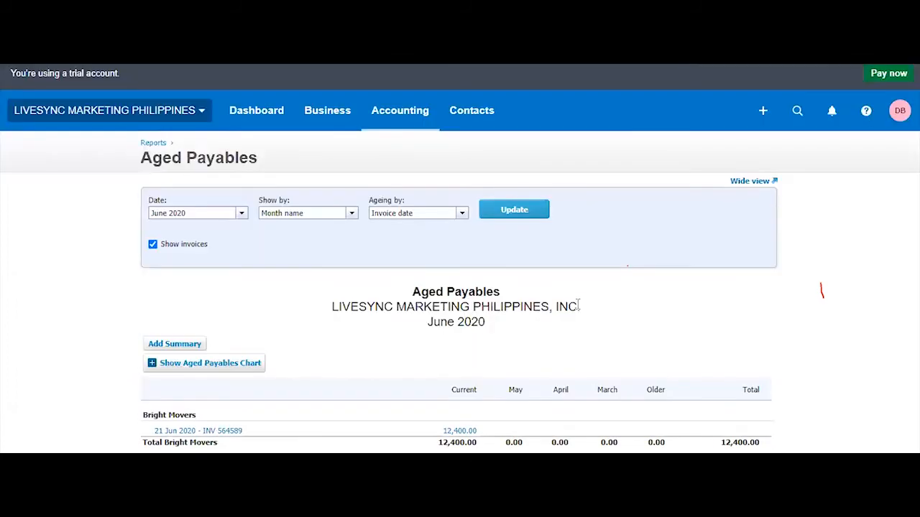
{"action": "scroll", "coordinate": [514, 335], "scroll_direction": "down", "scroll_amount": 4}
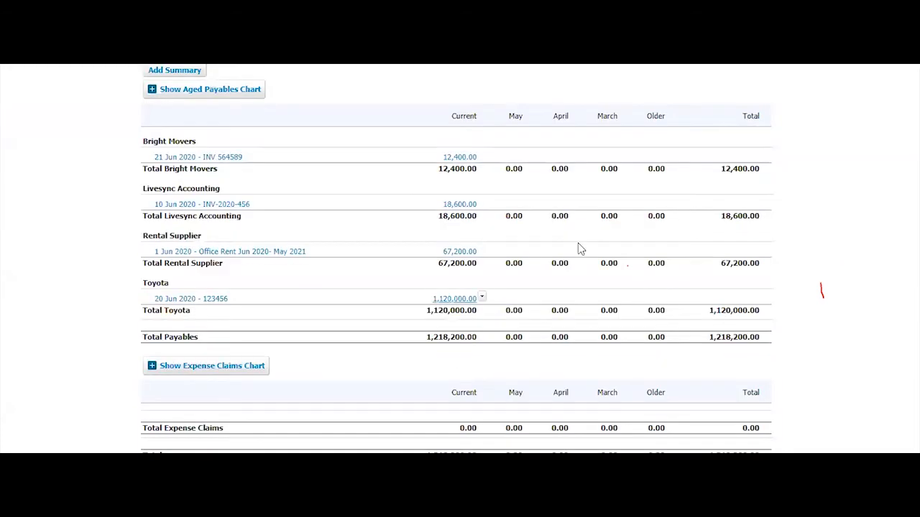
In Purchases overview, list paid bills to find Another Supplier's 28,000.00 and 22,400.00 bills
{"action": "scroll", "coordinate": [844, 238], "scroll_direction": "up", "scroll_amount": 4}
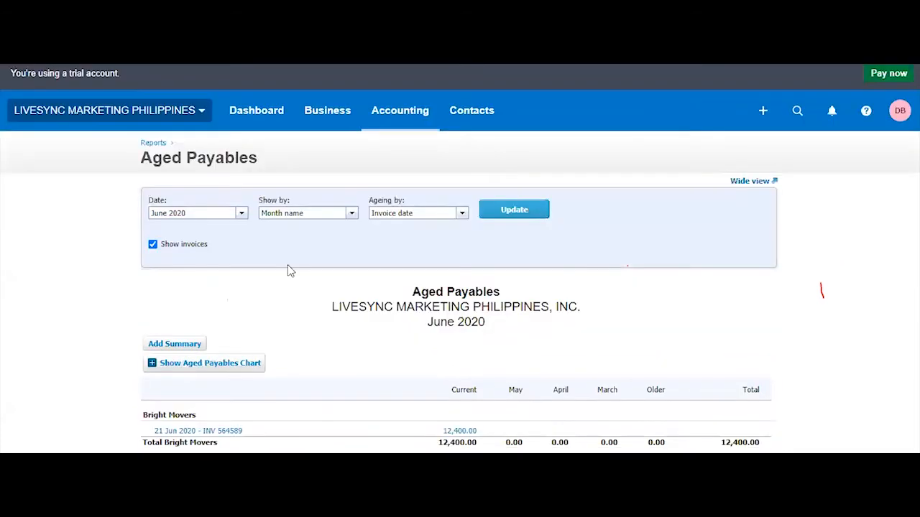
{"action": "scroll", "coordinate": [659, 349], "scroll_direction": "down", "scroll_amount": 1}
{"action": "scroll", "coordinate": [659, 349], "scroll_direction": "up", "scroll_amount": 1}
{"action": "left_click", "coordinate": [322, 117]}
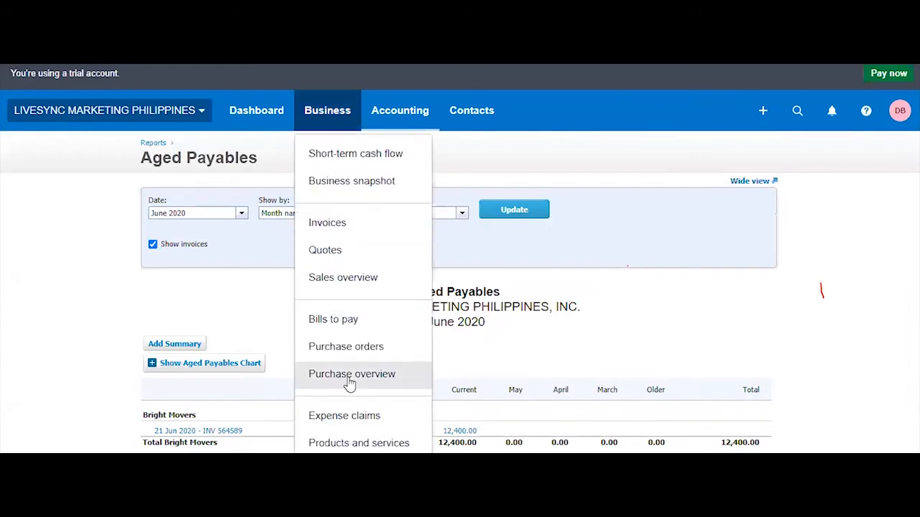
{"action": "left_click", "coordinate": [729, 362]}
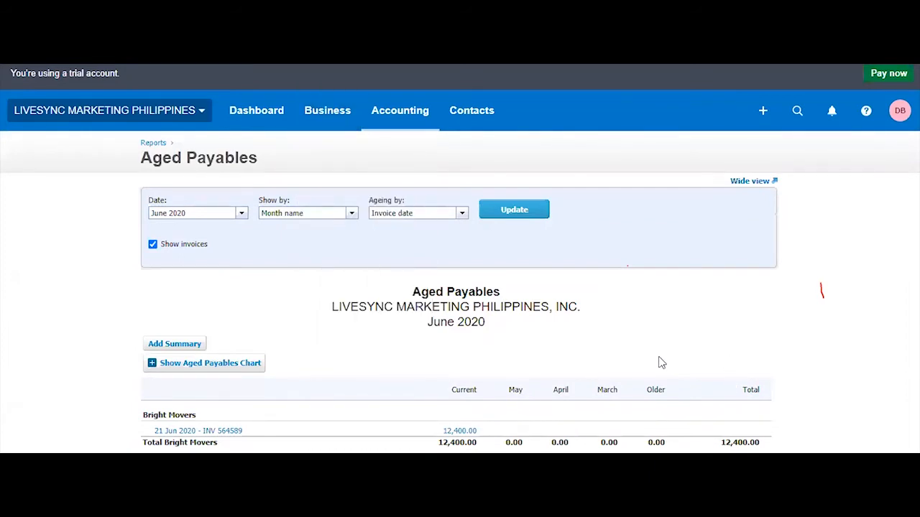
{"action": "scroll", "coordinate": [783, 359], "scroll_direction": "down", "scroll_amount": 3}
{"action": "scroll", "coordinate": [733, 273], "scroll_direction": "up", "scroll_amount": 3}
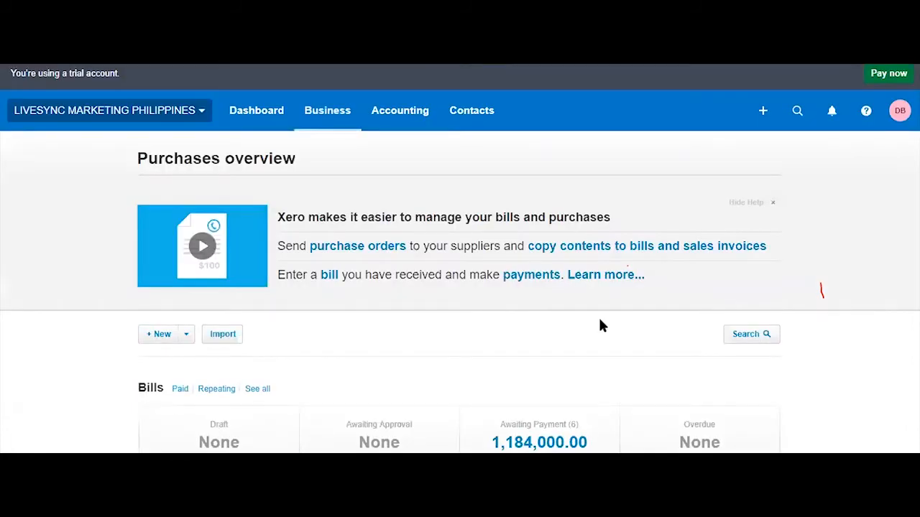
{"action": "scroll", "coordinate": [520, 368], "scroll_direction": "down", "scroll_amount": 3}
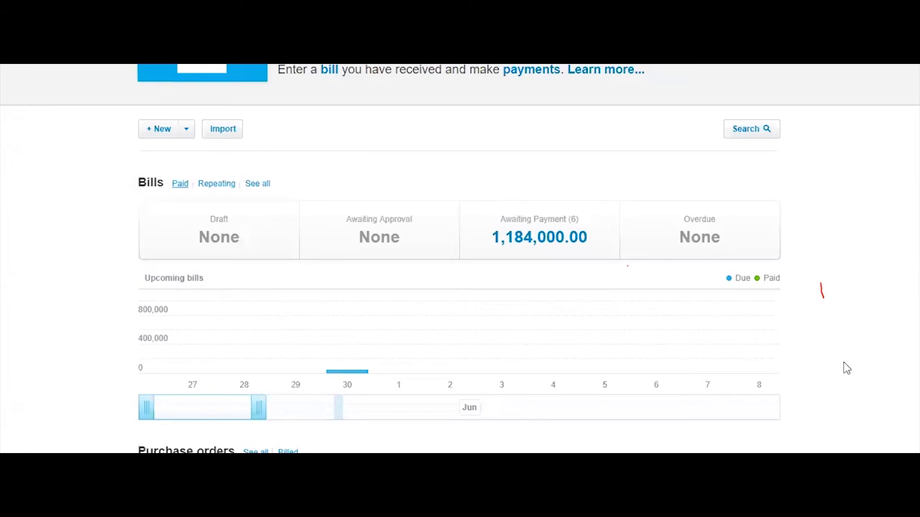
{"action": "scroll", "coordinate": [845, 369], "scroll_direction": "down", "scroll_amount": 4}
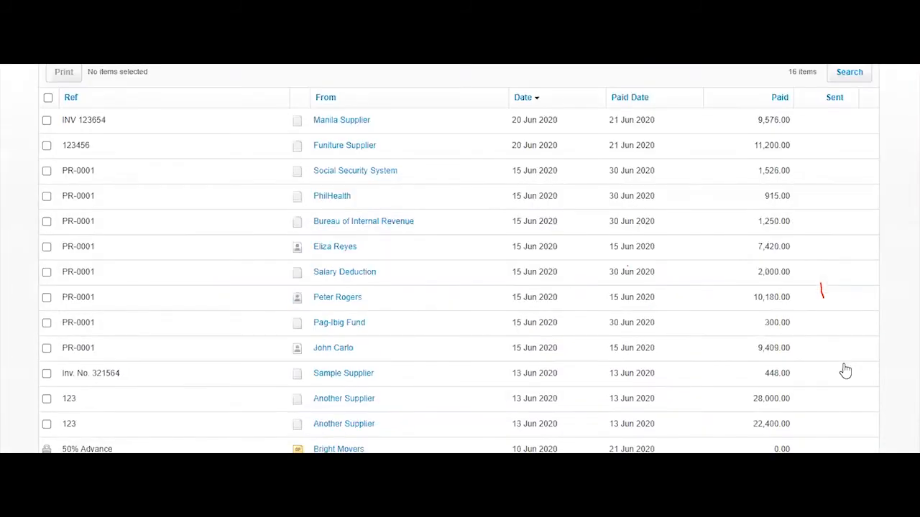
{"action": "scroll", "coordinate": [845, 370], "scroll_direction": "down", "scroll_amount": 1}
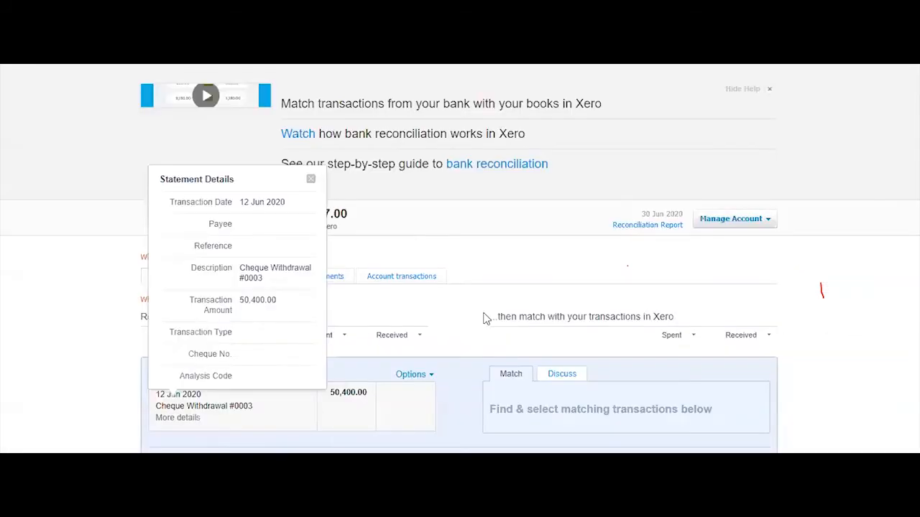
Close cheque #0003's statement details and open the Reconciliation Report
{"action": "left_click", "coordinate": [311, 179]}
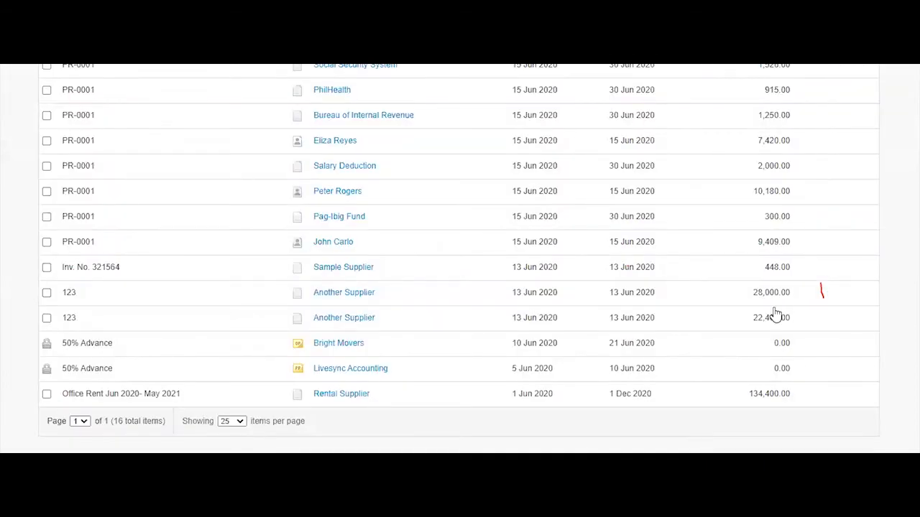
{"action": "scroll", "coordinate": [508, 164], "scroll_direction": "up", "scroll_amount": 5}
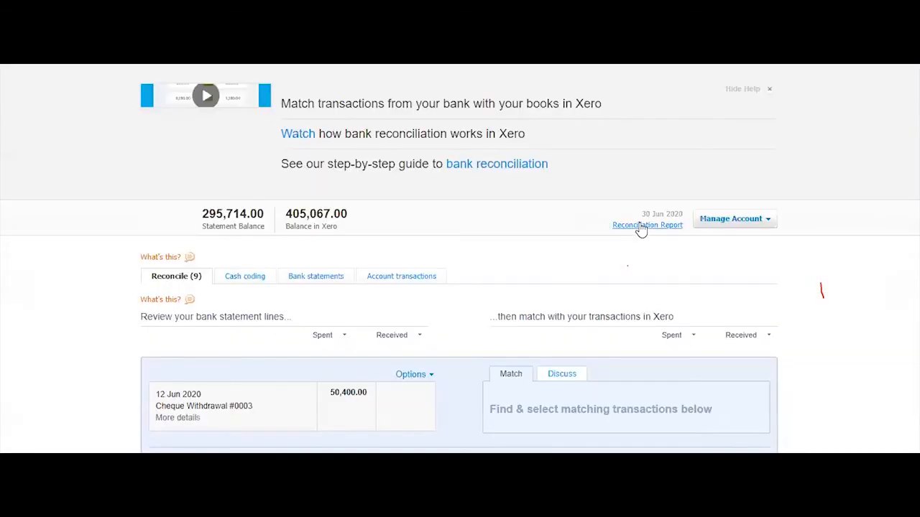
{"action": "right_click", "coordinate": [643, 226]}
{"action": "left_click", "coordinate": [764, 234]}
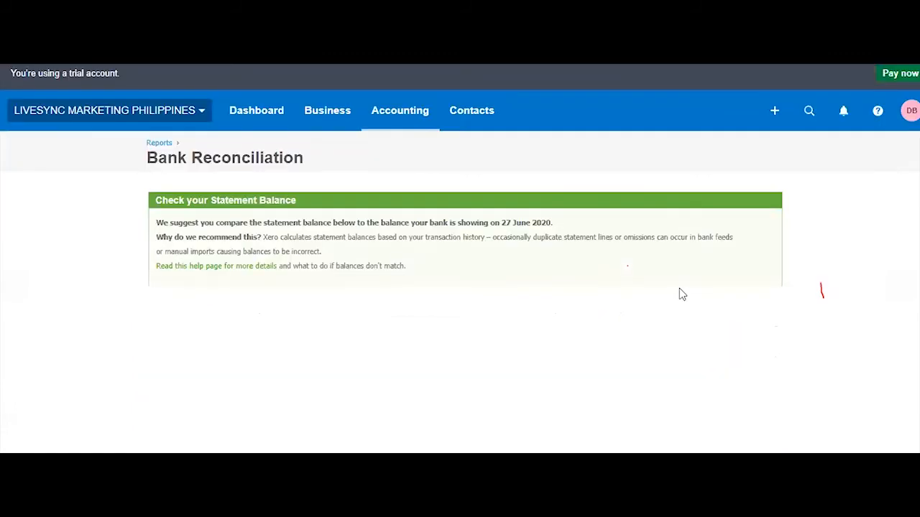
{"action": "scroll", "coordinate": [682, 291], "scroll_direction": "down", "scroll_amount": 7}
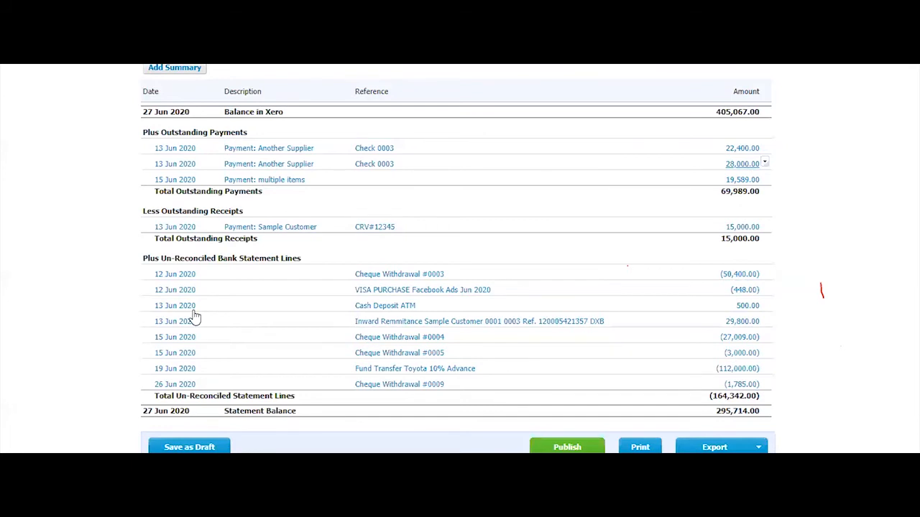
{"action": "key", "text": "alt+Tab"}
{"action": "type", "text": "224"}
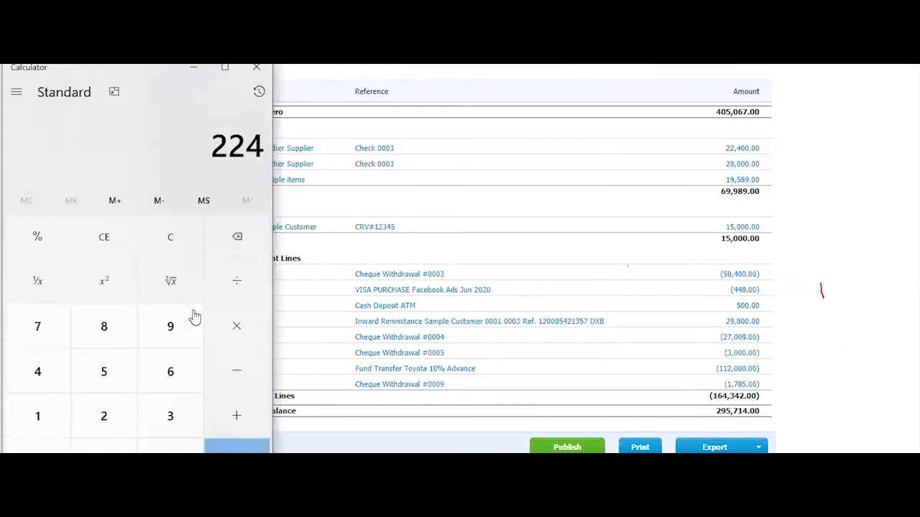
{"action": "type", "text": "00 + "}
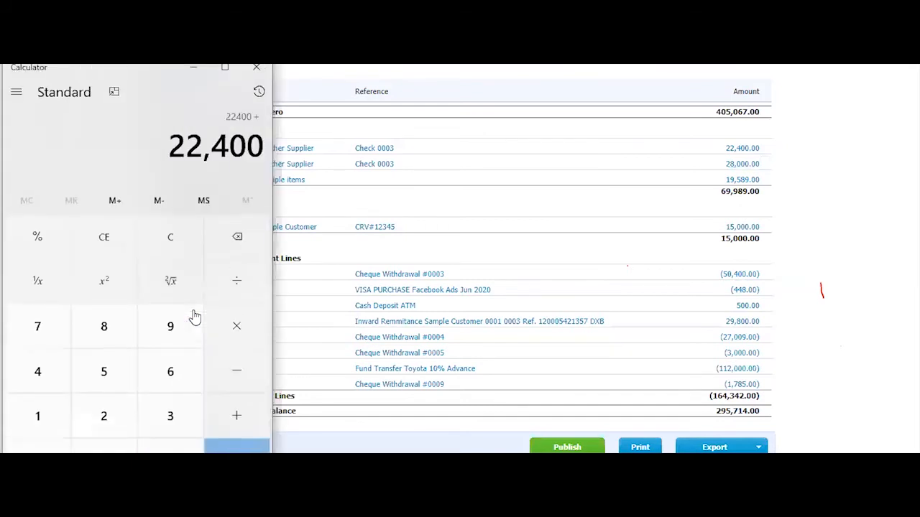
{"action": "type", "text": "28,000"}
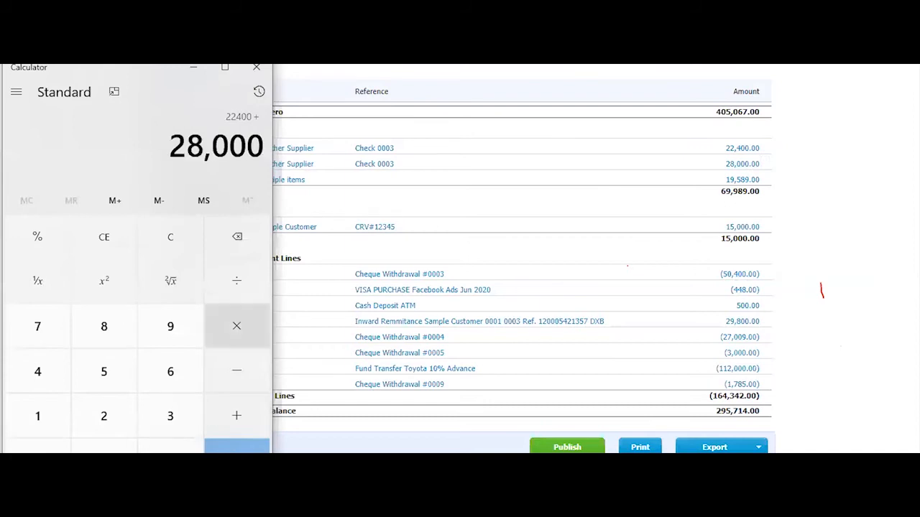
{"action": "key", "text": "Return"}
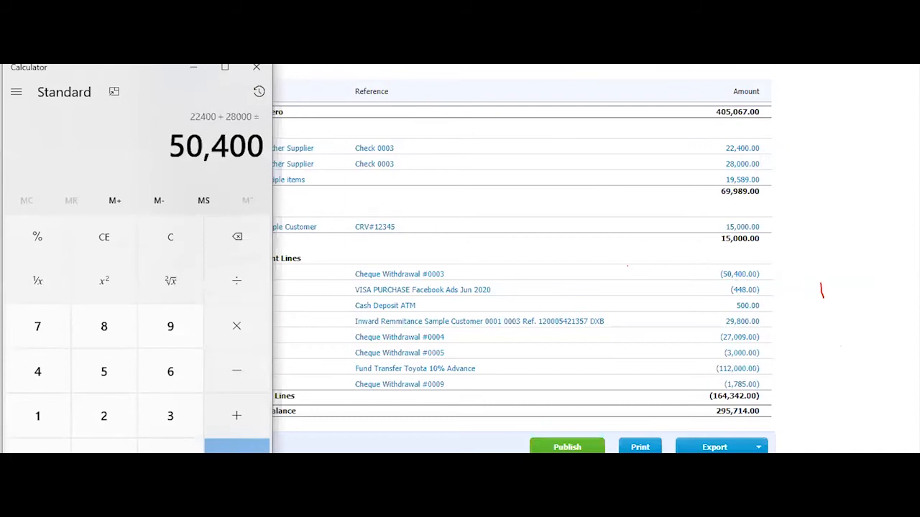
{"action": "left_click", "coordinate": [257, 70]}
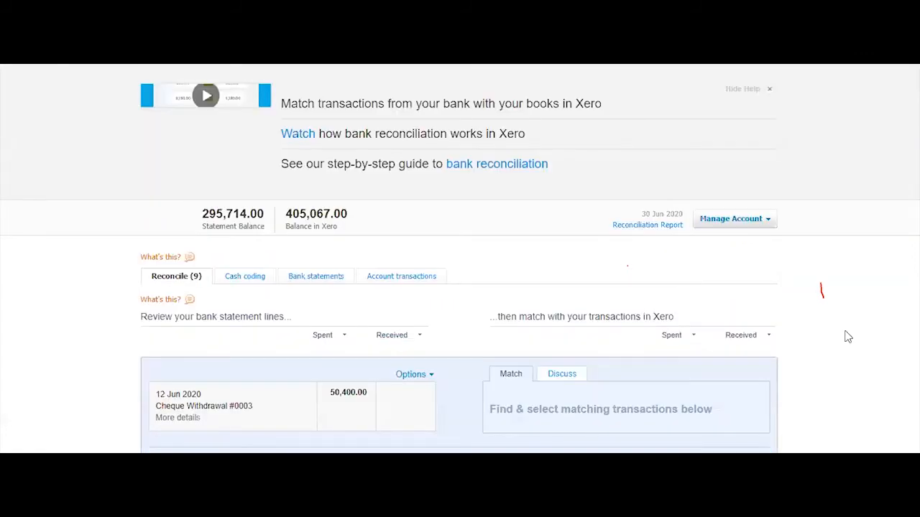
Show all currencies, search 'another' and tick both Another Supplier payments
{"action": "scroll", "coordinate": [847, 337], "scroll_direction": "down", "scroll_amount": 3}
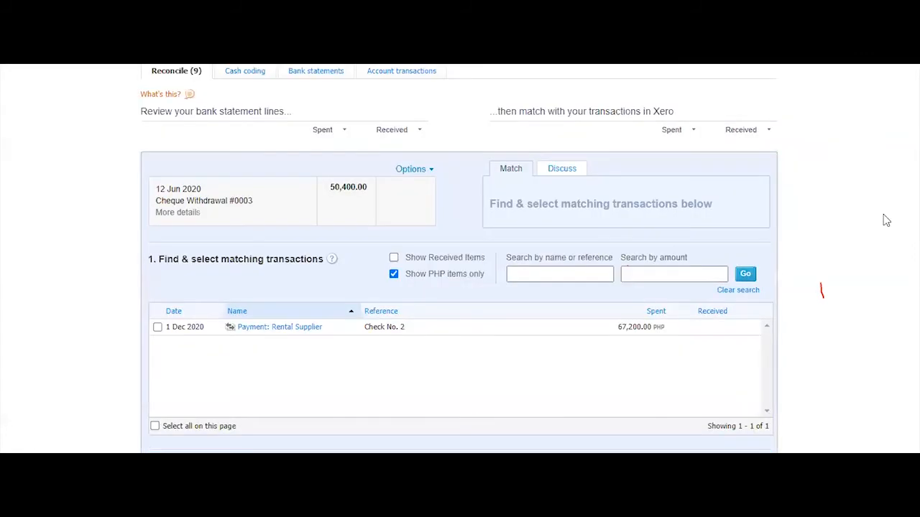
{"action": "left_click", "coordinate": [393, 274]}
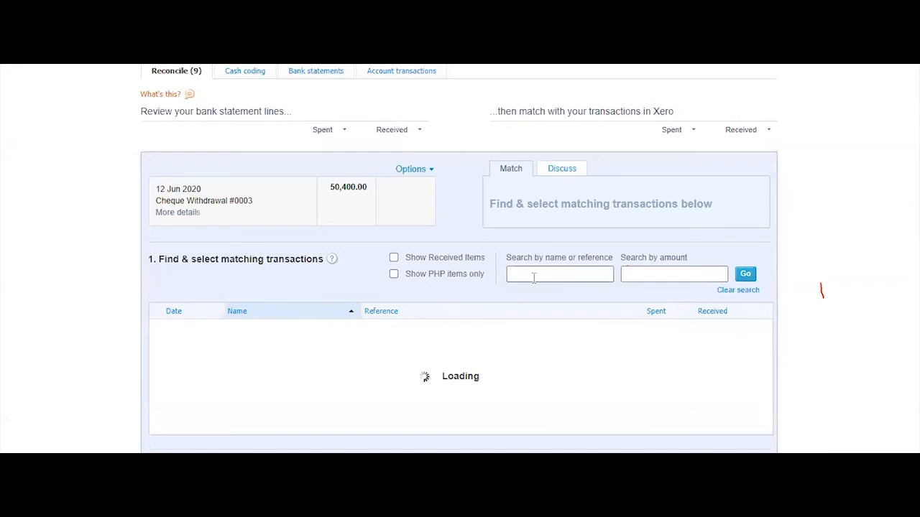
{"action": "type", "text": "anothe"}
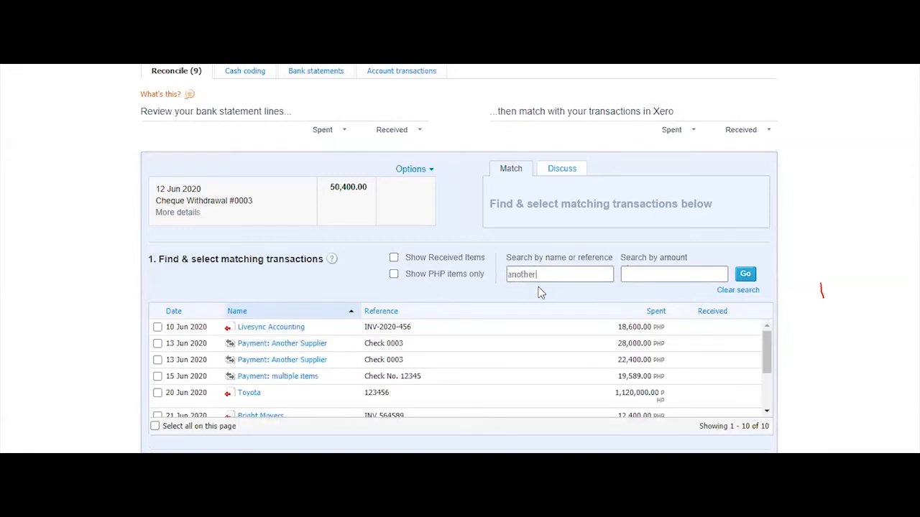
{"action": "type", "text": "r"}
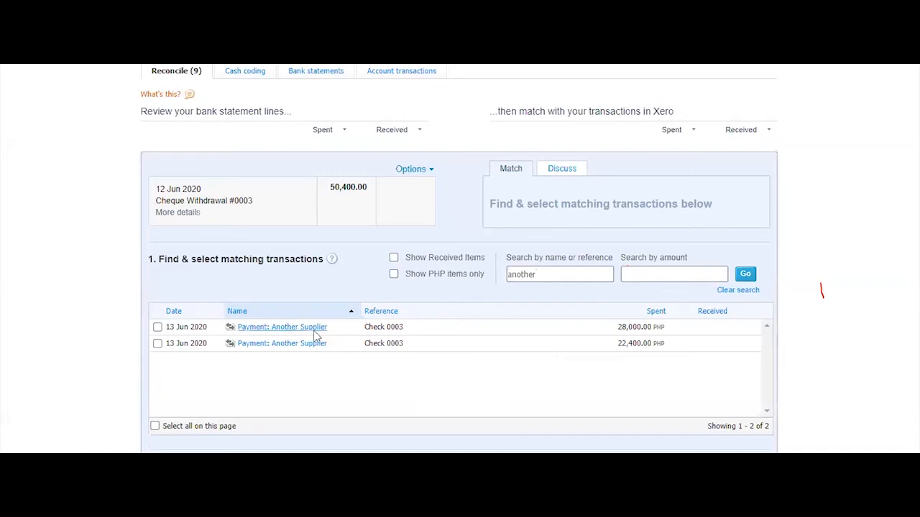
{"action": "left_click", "coordinate": [157, 327]}
{"action": "left_click", "coordinate": [157, 342]}
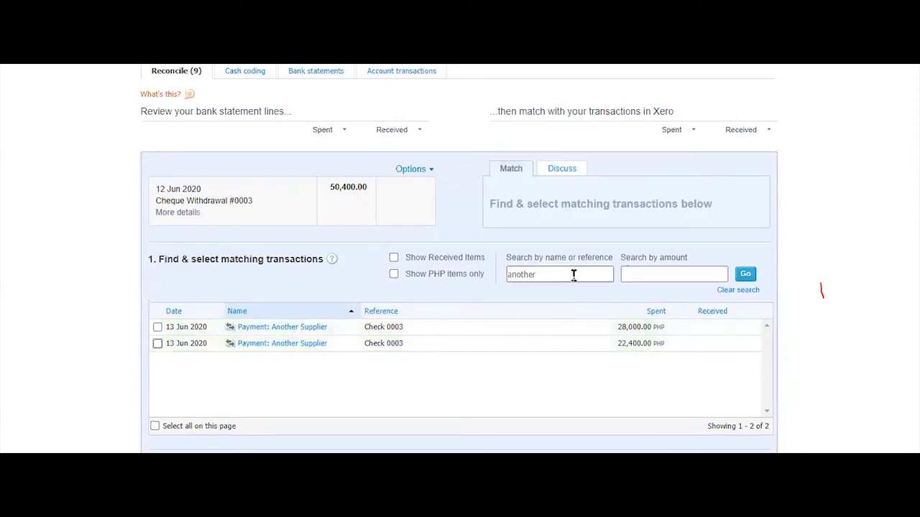
Retry the name/reference search with '00', then '003'
{"action": "double_click", "coordinate": [572, 273]}
{"action": "type", "text": "000"}
{"action": "left_click", "coordinate": [738, 290]}
{"action": "left_click", "coordinate": [583, 274]}
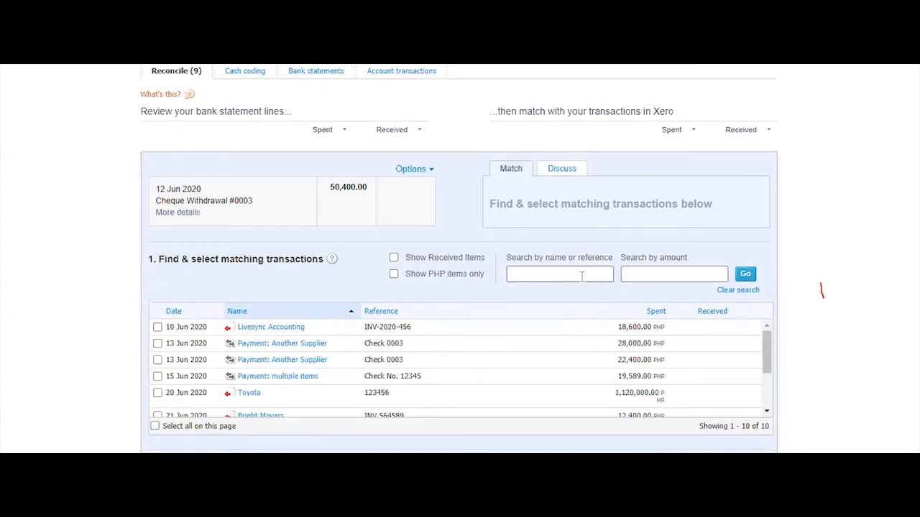
{"action": "type", "text": "003"}
{"action": "key", "text": "Return"}
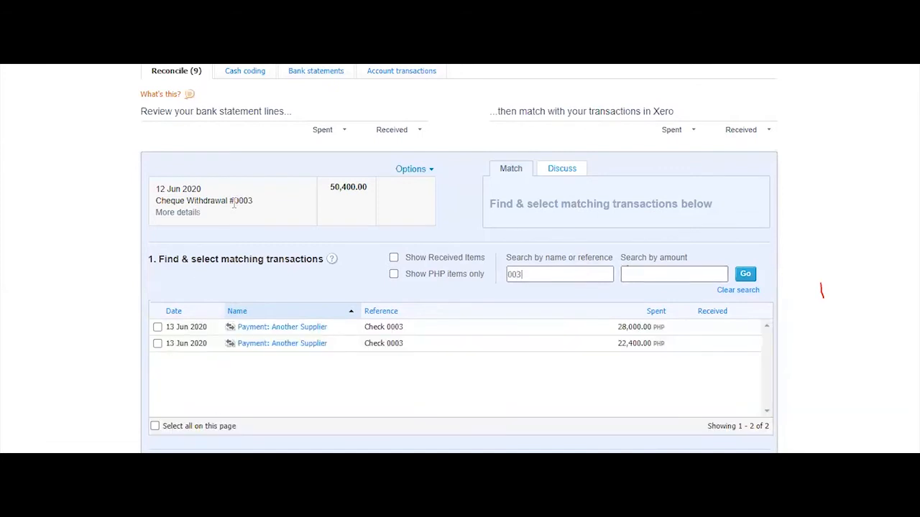
Search reference 0003, tick the 28,000.00 and 22,400.00 payments, and reconcile cheque #0003
{"action": "left_click_drag", "start_coordinate": [234, 201], "coordinate": [255, 201]}
{"action": "key", "text": "ctrl+c"}
{"action": "left_click", "coordinate": [515, 272]}
{"action": "left_click_drag", "start_coordinate": [532, 274], "coordinate": [491, 284]}
{"action": "key", "text": "ctrl+v"}
{"action": "left_click", "coordinate": [740, 277]}
{"action": "left_click", "coordinate": [157, 327]}
{"action": "left_click", "coordinate": [157, 343]}
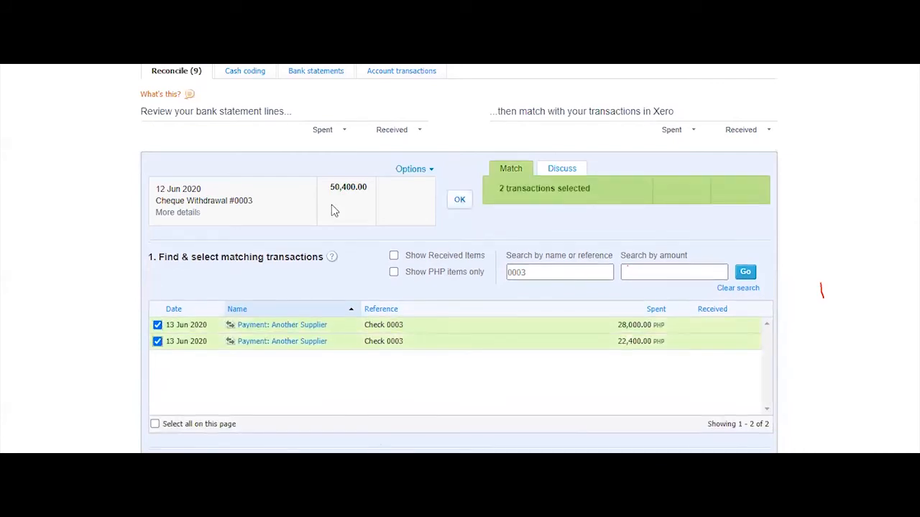
{"action": "left_click", "coordinate": [459, 204]}
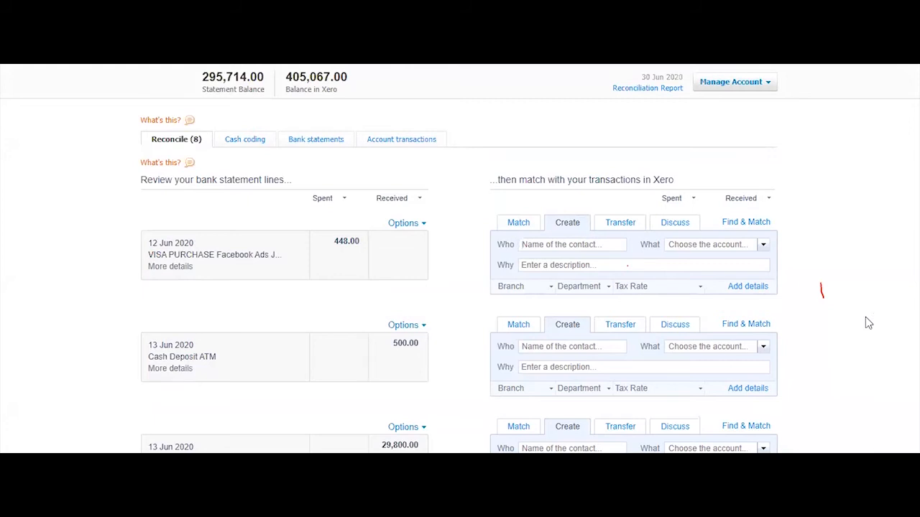
Search for a 'facebook' transaction to match the 448.00 Facebook Ads line
{"action": "left_click", "coordinate": [757, 226]}
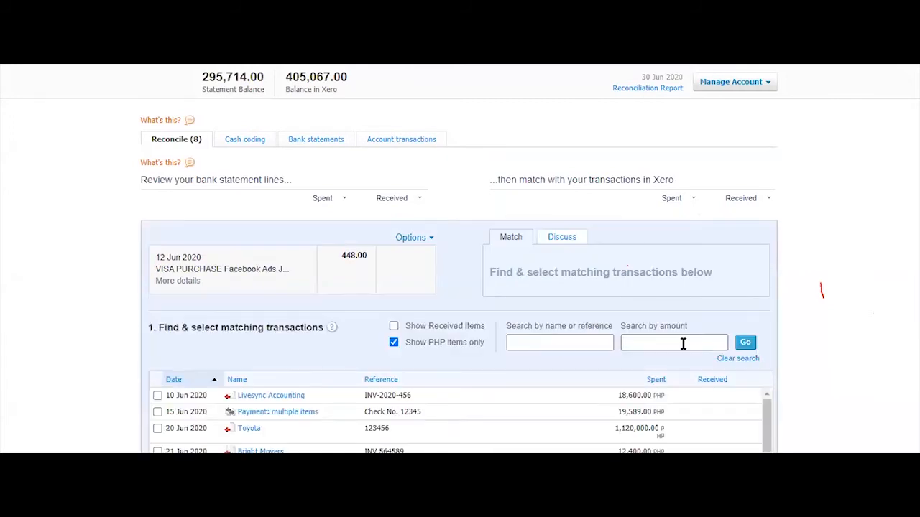
{"action": "scroll", "coordinate": [510, 366], "scroll_direction": "down", "scroll_amount": 2}
{"action": "left_click", "coordinate": [539, 207]}
{"action": "type", "text": "facebook"}
{"action": "key", "text": "Return"}
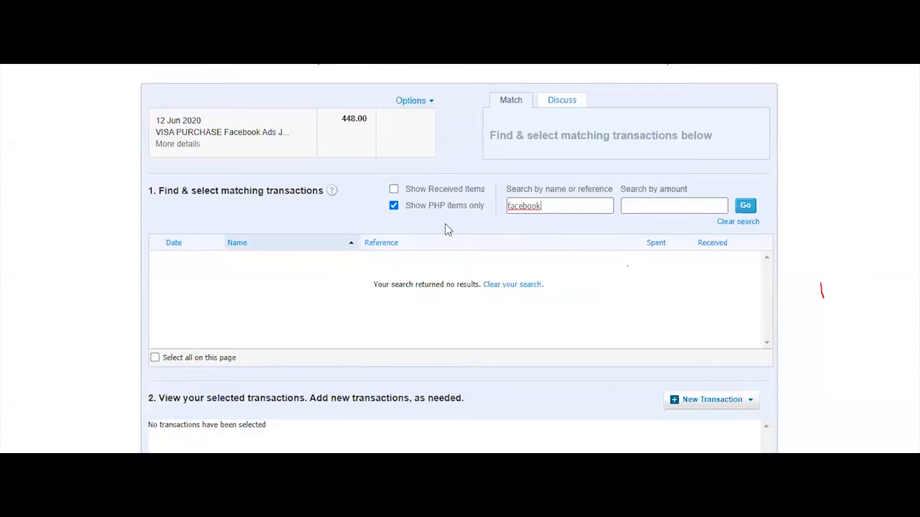
Switch to the Excel bank statement and select the Facebook Ads details in row 14
{"action": "left_click", "coordinate": [349, 506]}
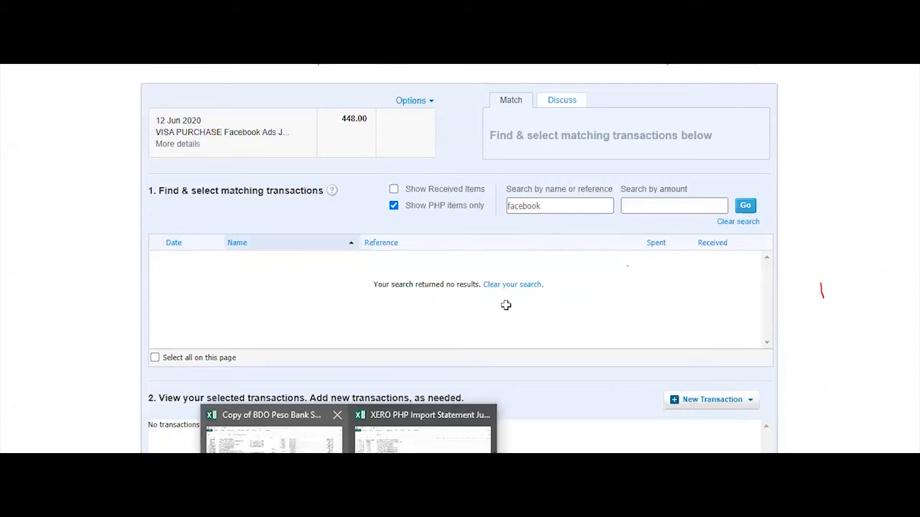
{"action": "left_click", "coordinate": [274, 436]}
{"action": "left_click_drag", "start_coordinate": [244, 178], "coordinate": [700, 202]}
Read the Sample supplier (H14) and Correction PCF (G14) notes, then go back to Xero
{"action": "left_click", "coordinate": [775, 176]}
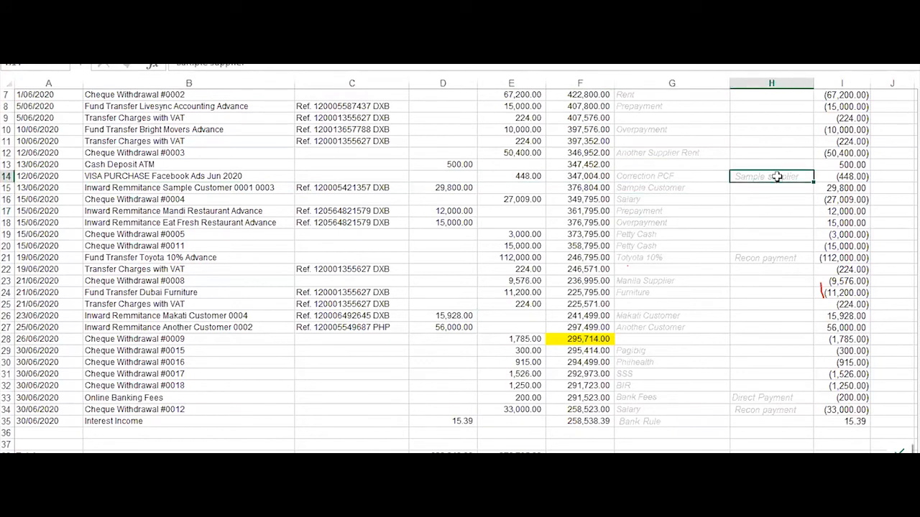
{"action": "left_click", "coordinate": [667, 178]}
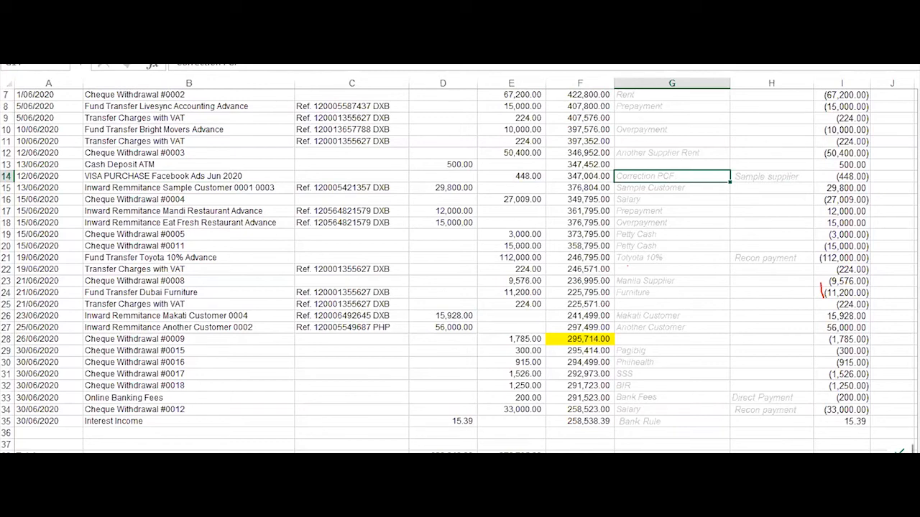
{"action": "left_click", "coordinate": [65, 432]}
{"action": "scroll", "coordinate": [763, 262], "scroll_direction": "up", "scroll_amount": 10}
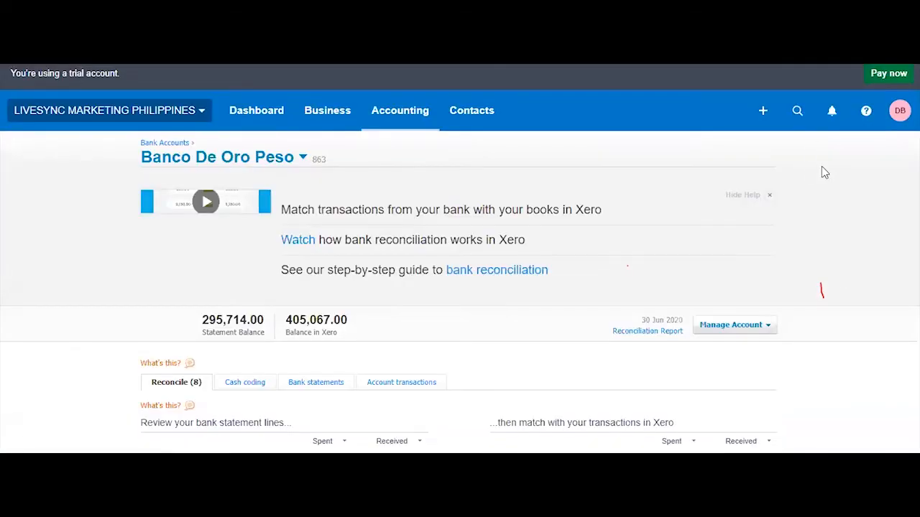
Find Sample Supplier bill Inv. No. 321564 and Remove & Redo its 448.00 Petty Cash payment
{"action": "left_click", "coordinate": [799, 115]}
{"action": "type", "text": "sampl"}
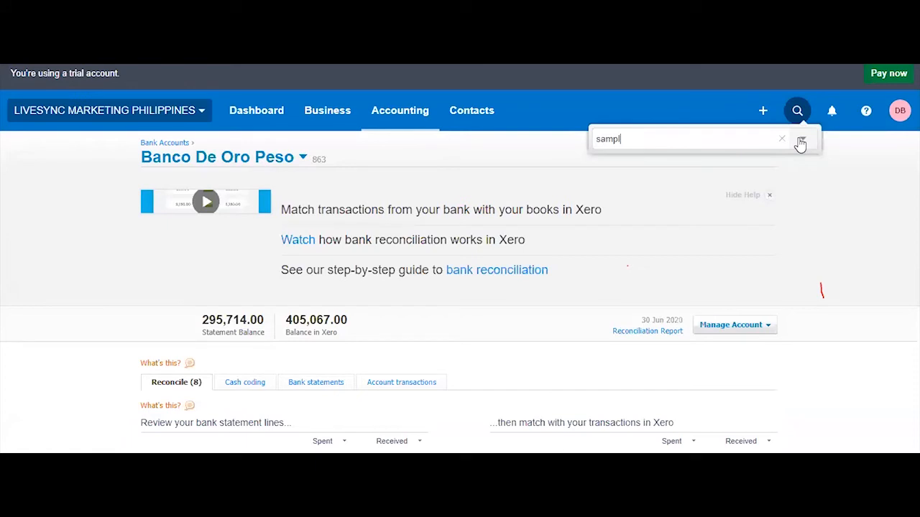
{"action": "type", "text": "e"}
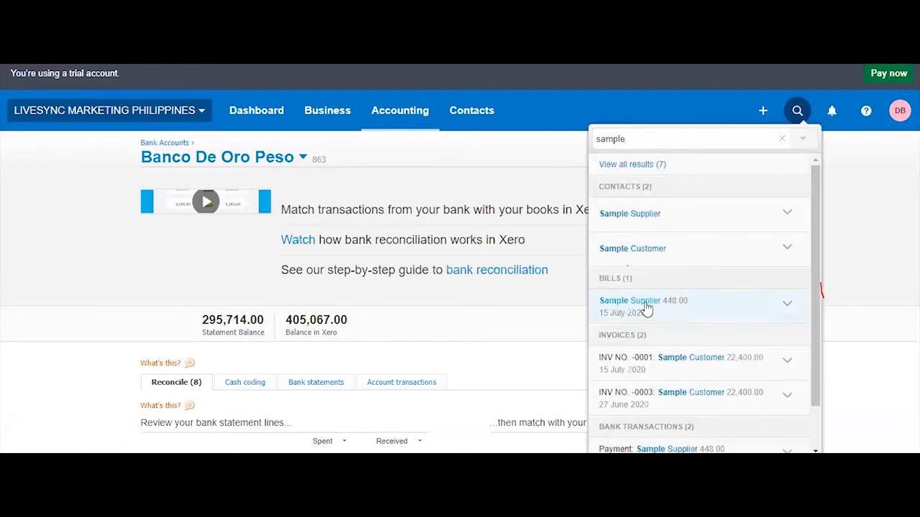
{"action": "left_click", "coordinate": [646, 309]}
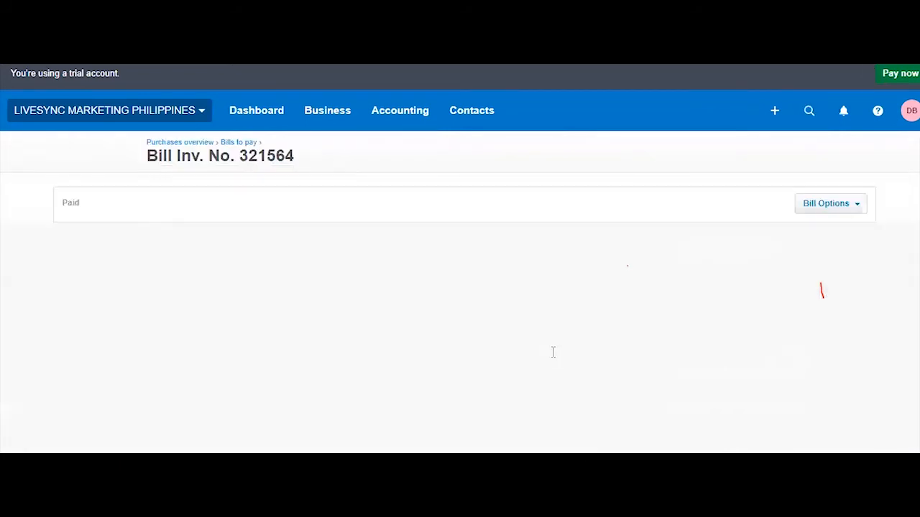
{"action": "scroll", "coordinate": [554, 355], "scroll_direction": "down", "scroll_amount": 2}
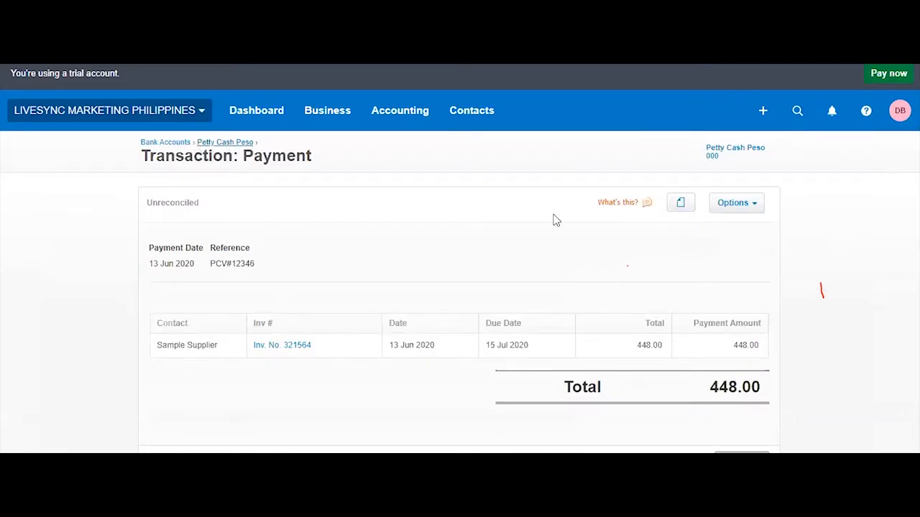
{"action": "left_click", "coordinate": [740, 207]}
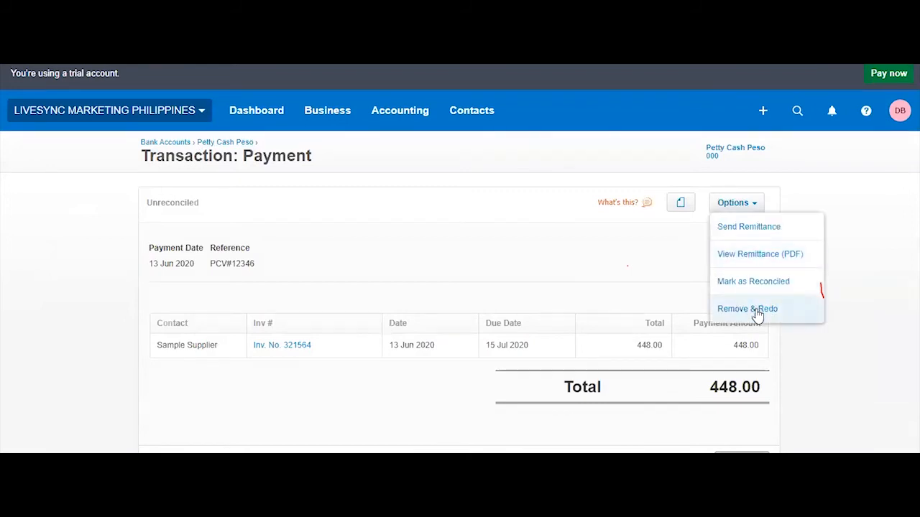
{"action": "left_click", "coordinate": [747, 309]}
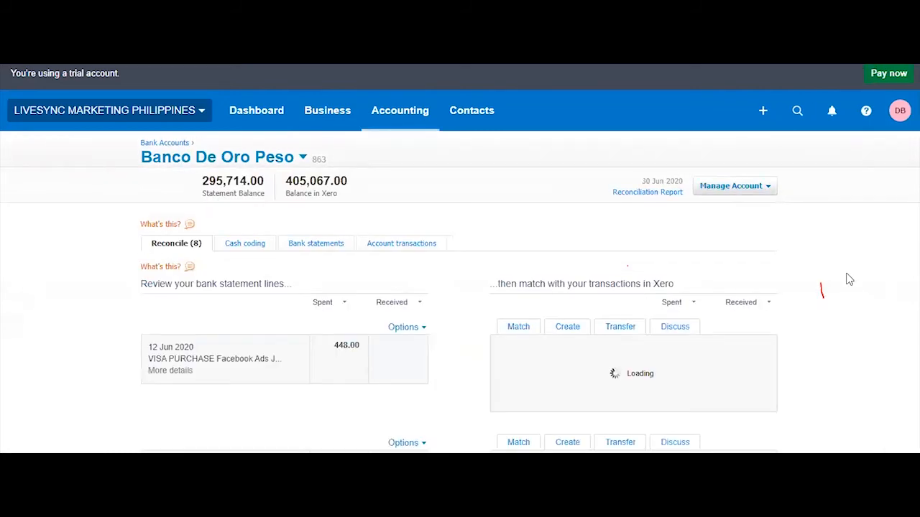
Accept the suggested Sample Supplier Inv. No. 321564 match for 448.00 Facebook Ads, confirming the warning
{"action": "scroll", "coordinate": [848, 279], "scroll_direction": "down", "scroll_amount": 4}
{"action": "scroll", "coordinate": [850, 279], "scroll_direction": "up", "scroll_amount": 2}
{"action": "scroll", "coordinate": [615, 234], "scroll_direction": "up", "scroll_amount": 1}
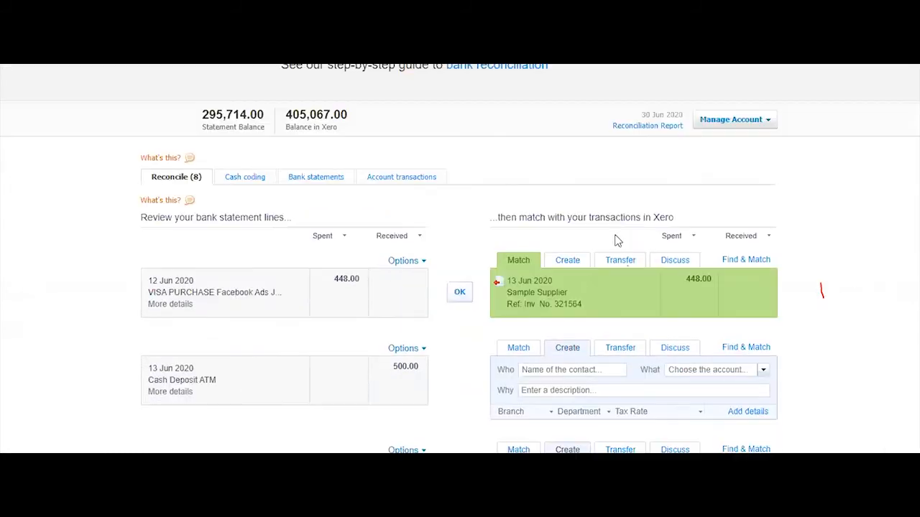
{"action": "left_click", "coordinate": [460, 294]}
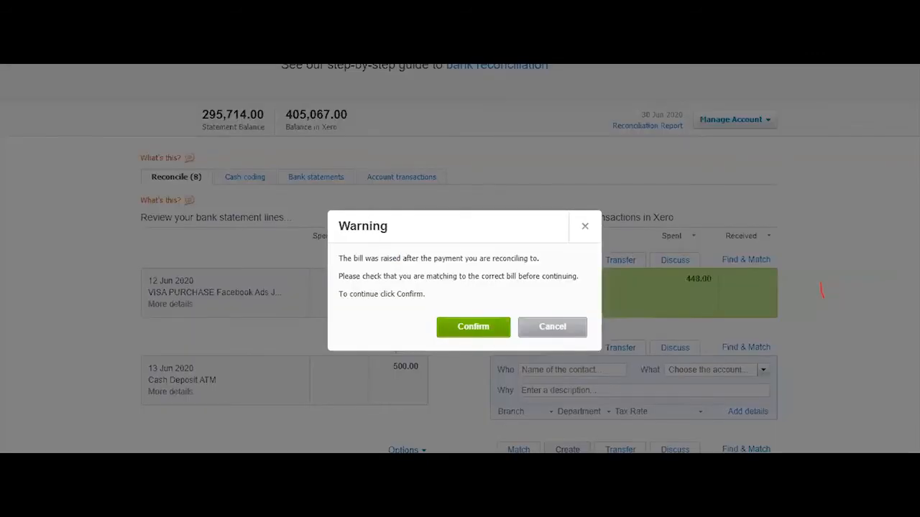
{"action": "left_click", "coordinate": [473, 326]}
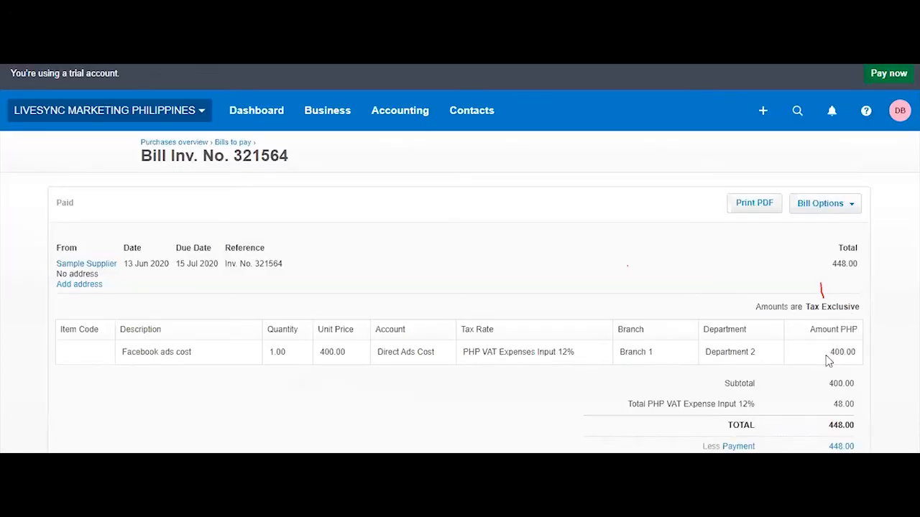
{"action": "scroll", "coordinate": [830, 356], "scroll_direction": "down", "scroll_amount": 3}
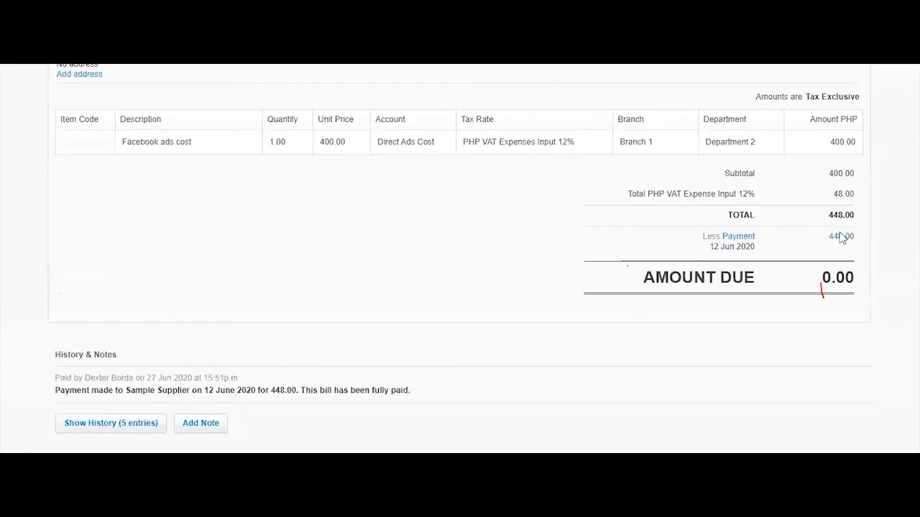
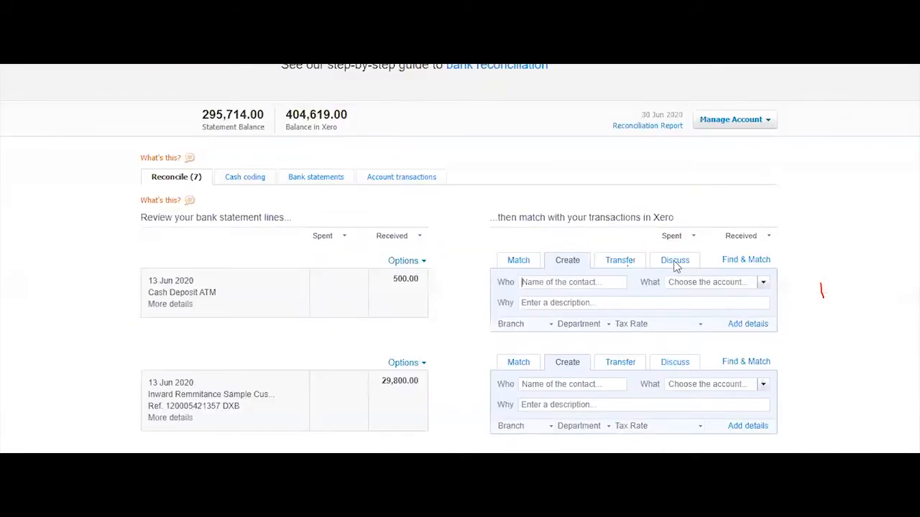
Review the 500.00 Cash Deposit ATM line's details, then bring up the bank-statement workbook
{"action": "scroll", "coordinate": [179, 175], "scroll_direction": "down", "scroll_amount": 2}
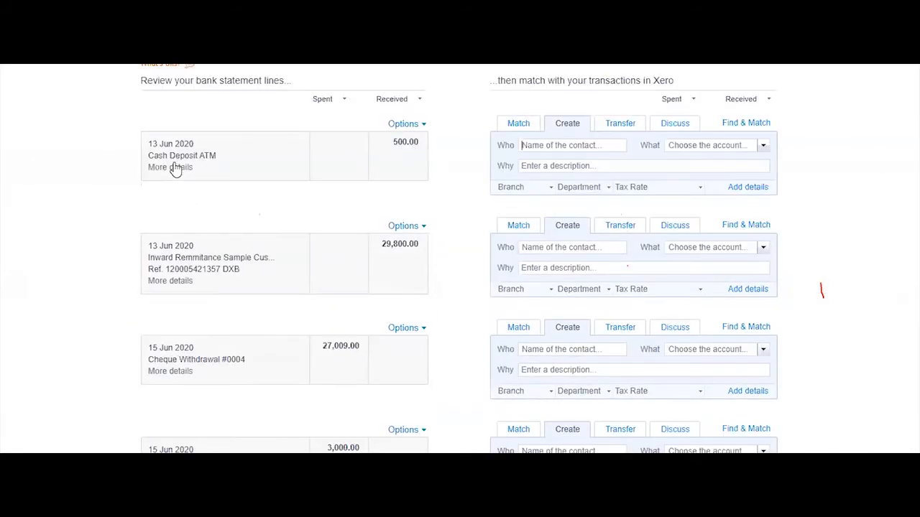
{"action": "scroll", "coordinate": [265, 129], "scroll_direction": "up", "scroll_amount": 1}
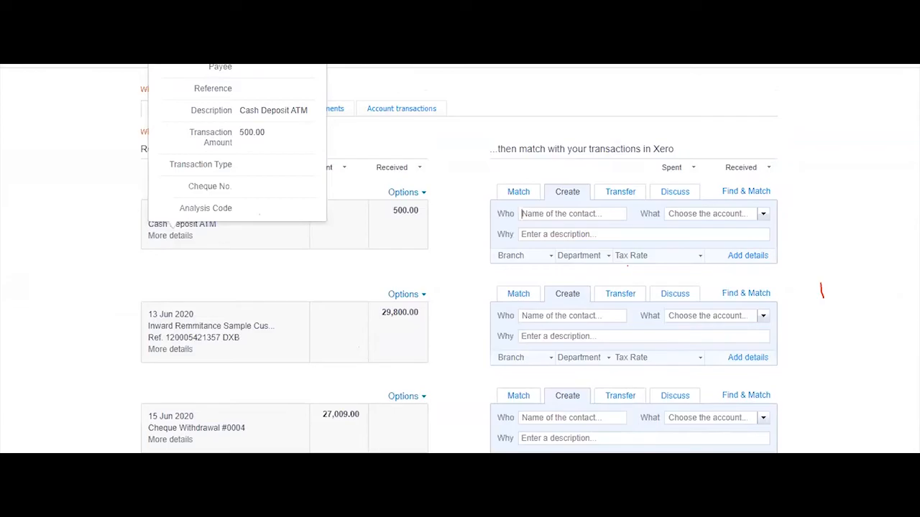
{"action": "left_click", "coordinate": [278, 437]}
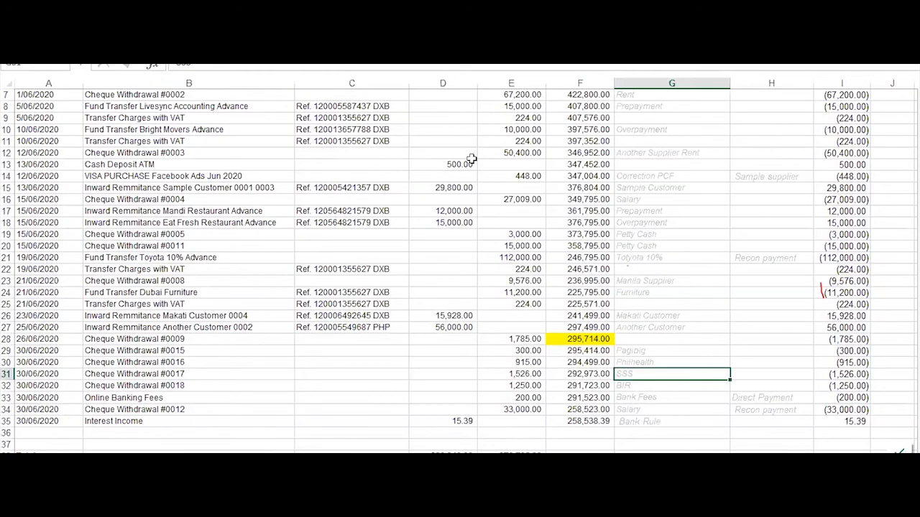
Check row 13's Cash Deposit ATM entry in the statement: description B13, reference C18, amount 500.00 in D13
{"action": "left_click_drag", "start_coordinate": [462, 164], "coordinate": [776, 168]}
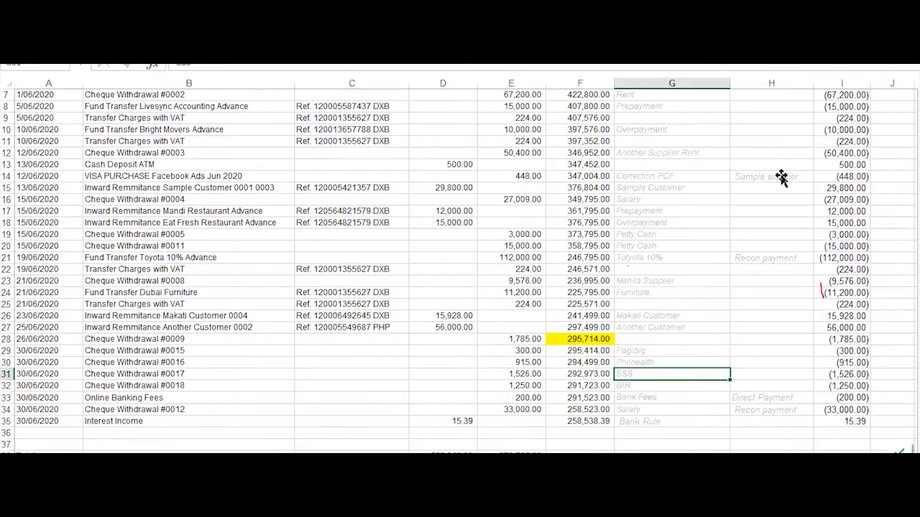
{"action": "left_click", "coordinate": [6, 165]}
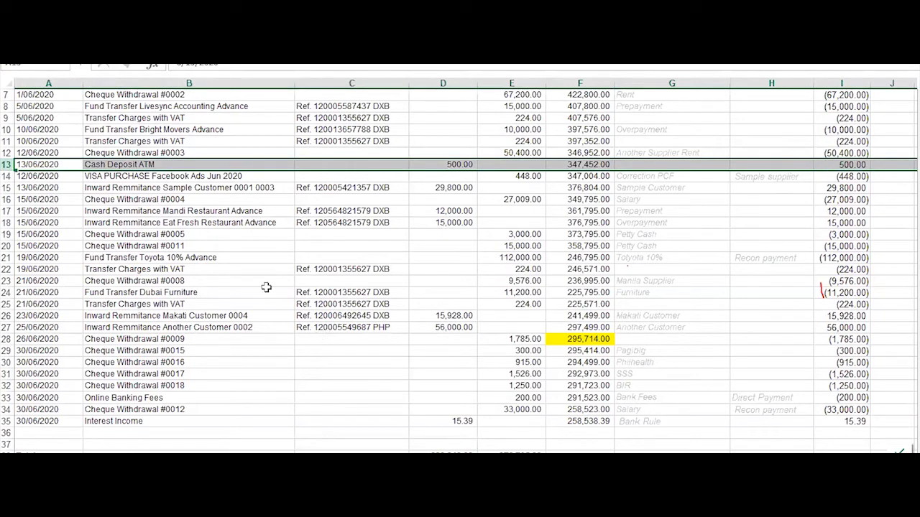
{"action": "left_click", "coordinate": [170, 165]}
{"action": "left_click", "coordinate": [169, 204]}
{"action": "left_click", "coordinate": [172, 166]}
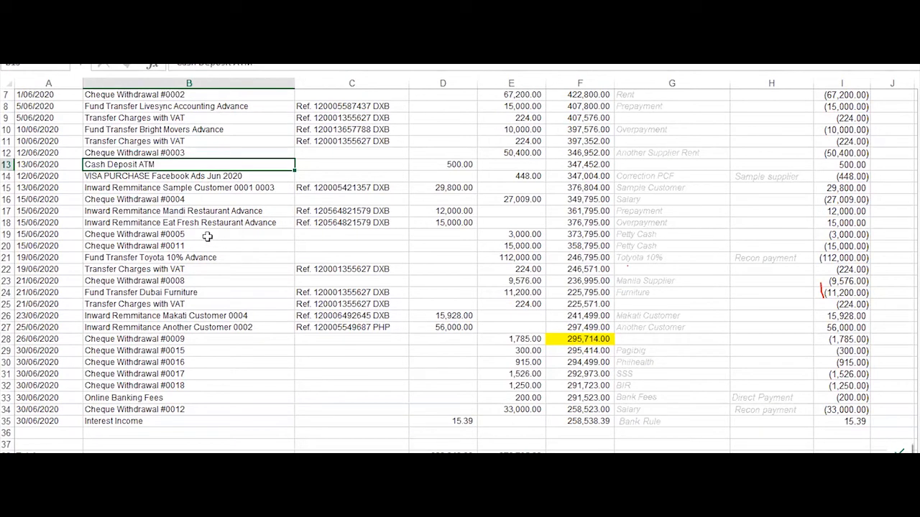
{"action": "left_click", "coordinate": [316, 222]}
{"action": "left_click", "coordinate": [449, 163]}
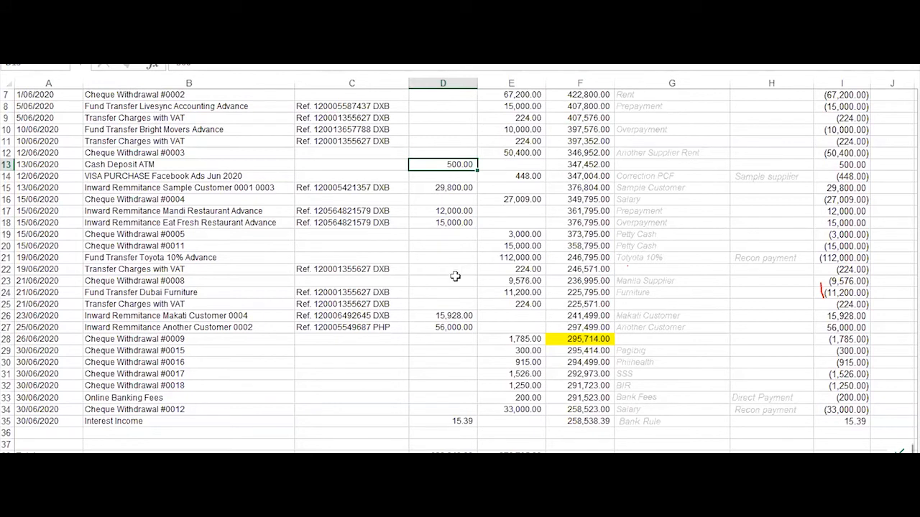
{"action": "left_click", "coordinate": [328, 384]}
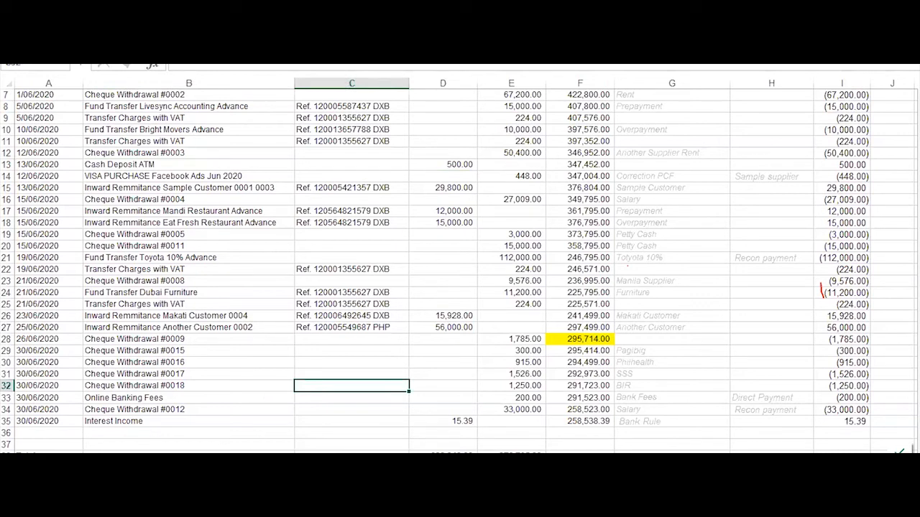
{"action": "left_click", "coordinate": [315, 399]}
Return to Xero's bank reconciliation page and close the statement line details popup
{"action": "left_click", "coordinate": [115, 505]}
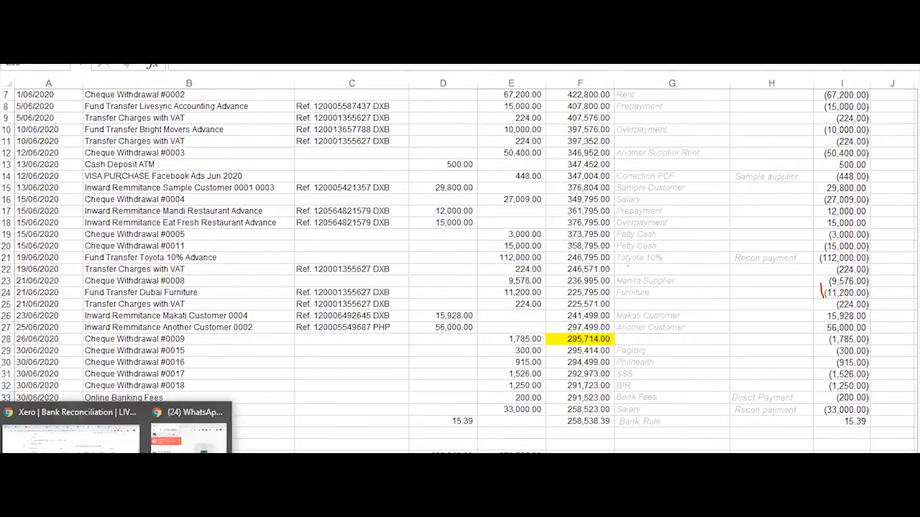
{"action": "left_click", "coordinate": [72, 435]}
{"action": "scroll", "coordinate": [344, 191], "scroll_direction": "up", "scroll_amount": 3}
{"action": "left_click", "coordinate": [311, 231]}
{"action": "scroll", "coordinate": [737, 288], "scroll_direction": "down", "scroll_amount": 3}
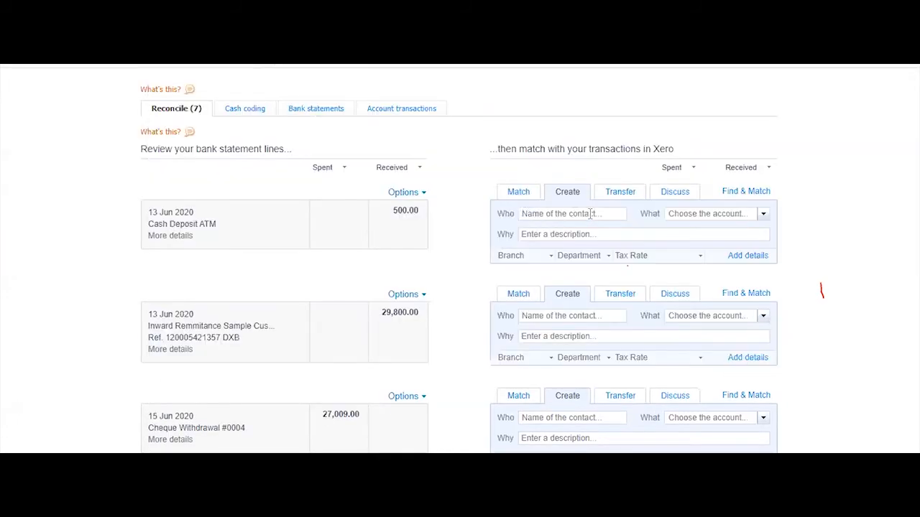
Code the deposit to new contact Unknown Customer under 260 - Other Revenue
{"action": "type", "text": "Unknown"}
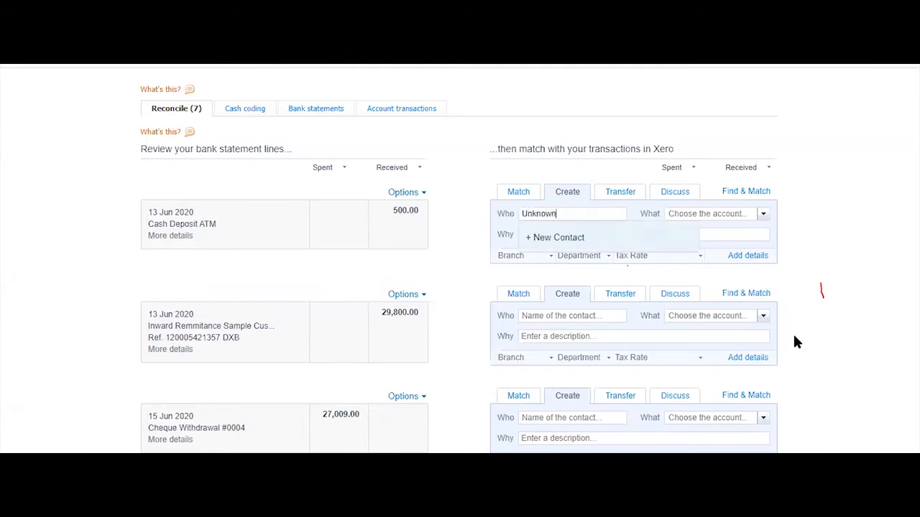
{"action": "type", "text": " Customer"}
{"action": "left_click", "coordinate": [624, 240]}
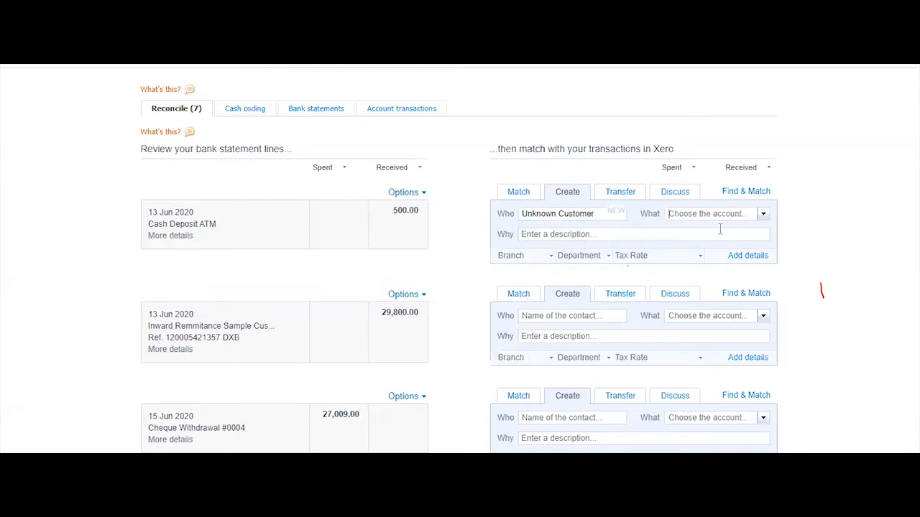
{"action": "type", "text": "other"}
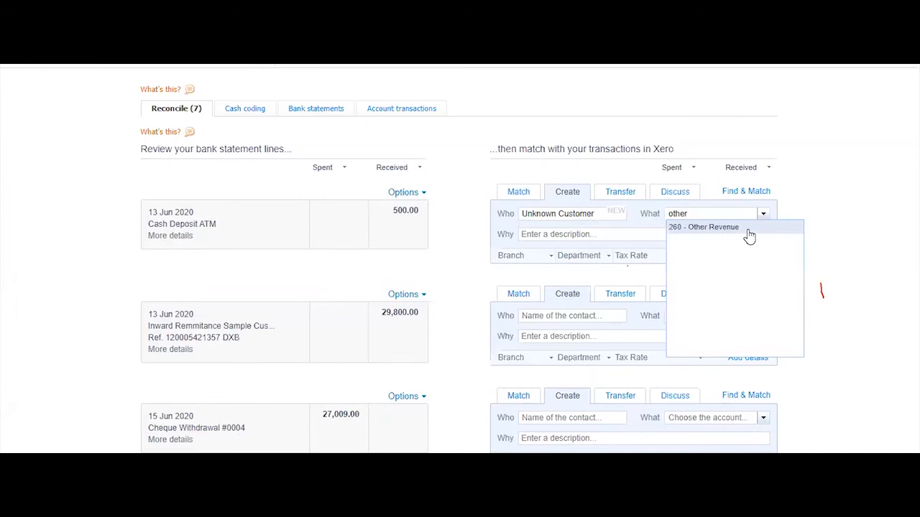
{"action": "left_click", "coordinate": [751, 229]}
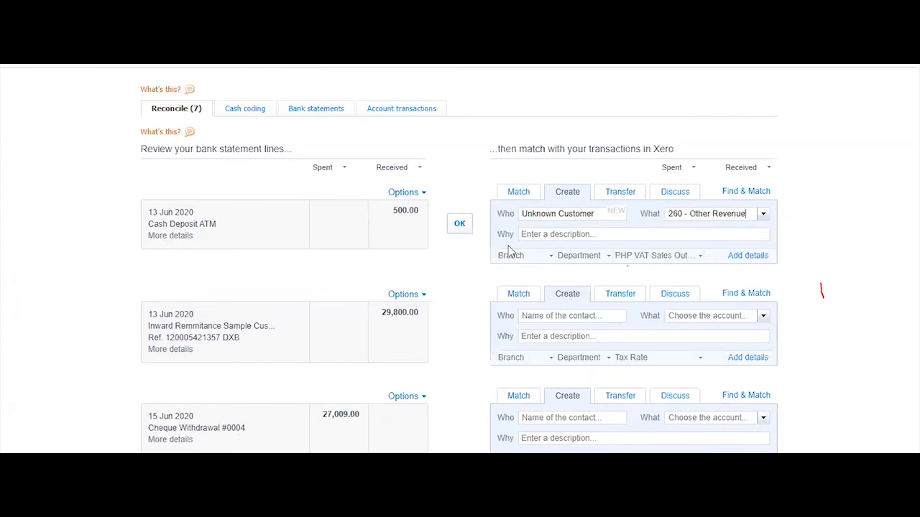
Enter the Why text 'Unknown Cash Depso', choose the VAT tax rate and Branch 1, and open Add details
{"action": "key", "text": "ctrl+Tab"}
{"action": "type", "text": "Un"}
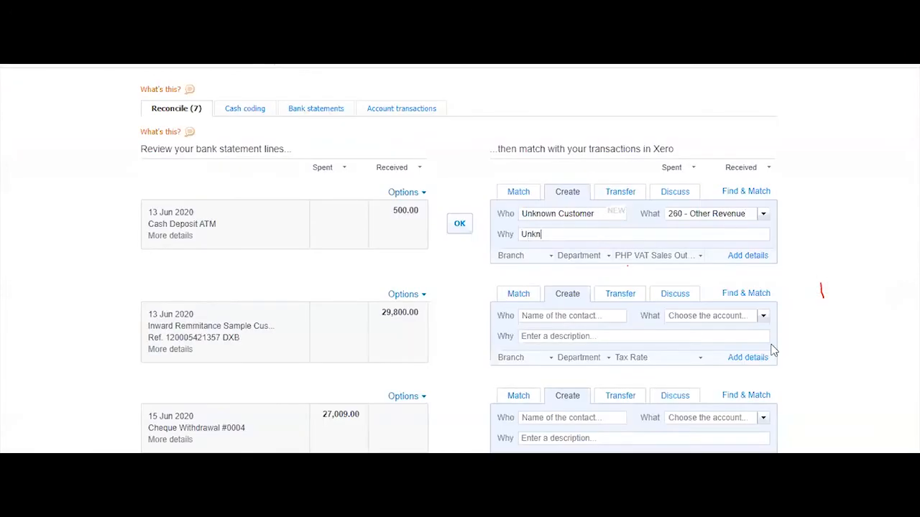
{"action": "type", "text": "known Cash Depsoit"}
{"action": "left_click", "coordinate": [691, 255]}
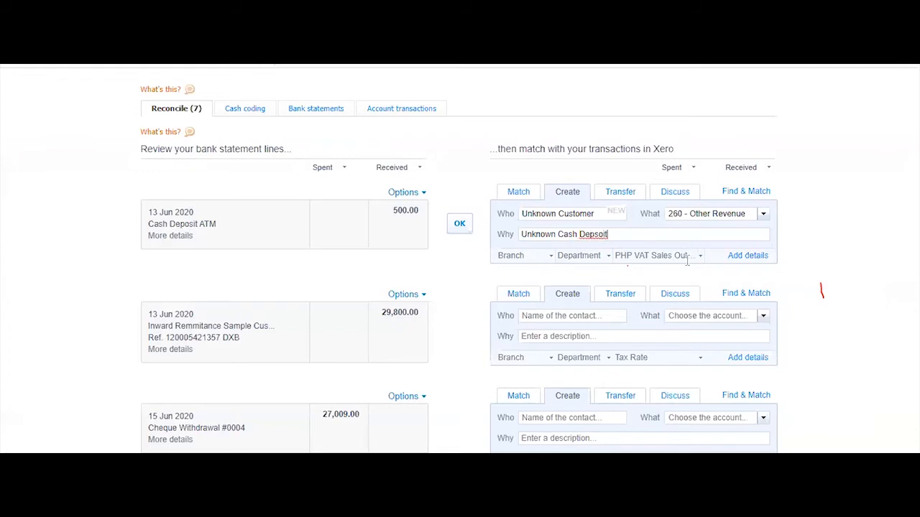
{"action": "left_click", "coordinate": [675, 304]}
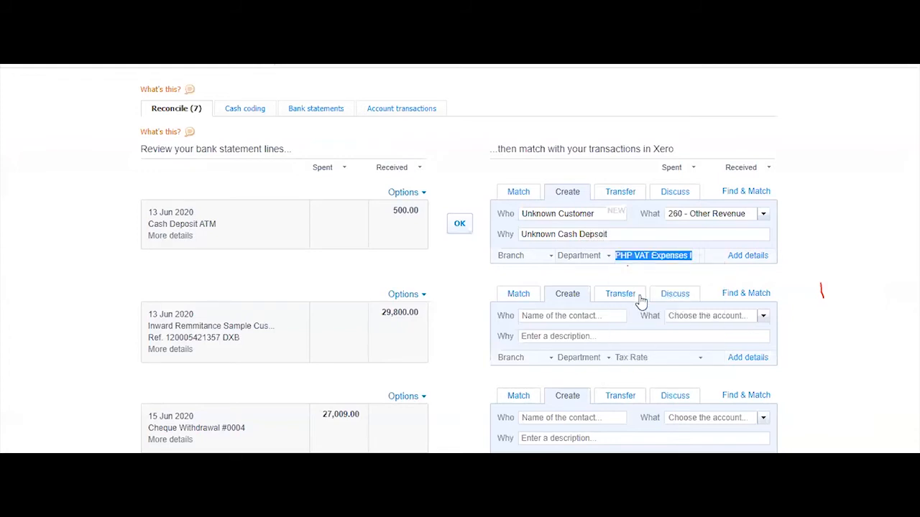
{"action": "left_click", "coordinate": [600, 256]}
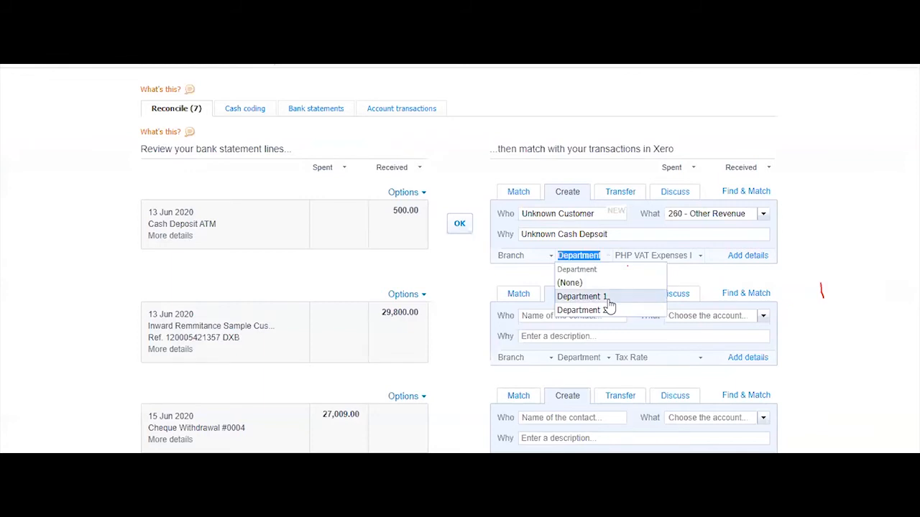
{"action": "left_click", "coordinate": [545, 255]}
{"action": "left_click", "coordinate": [568, 296]}
{"action": "left_click", "coordinate": [751, 258]}
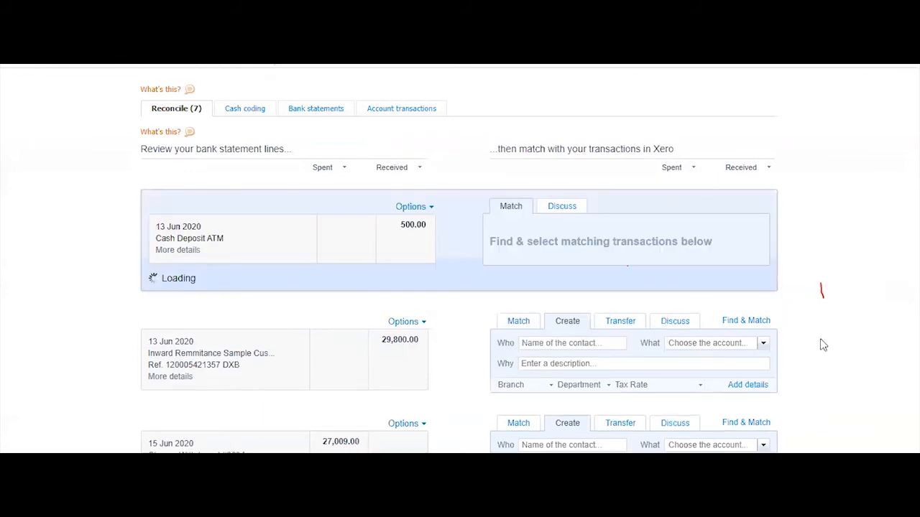
Copy the description into the Reference and correct it to 'Unknown Cash Deposit'
{"action": "scroll", "coordinate": [819, 341], "scroll_direction": "down", "scroll_amount": 2}
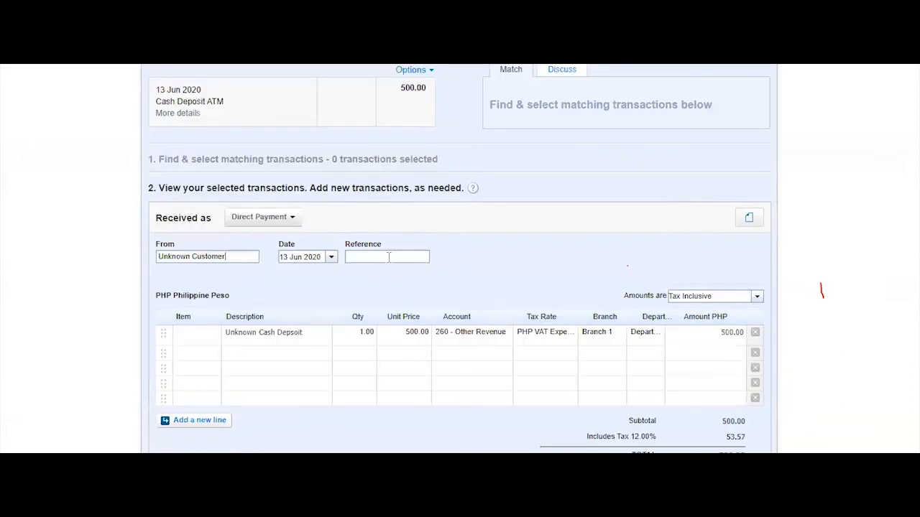
{"action": "left_click", "coordinate": [283, 332]}
{"action": "left_click_drag", "start_coordinate": [323, 332], "coordinate": [104, 330]}
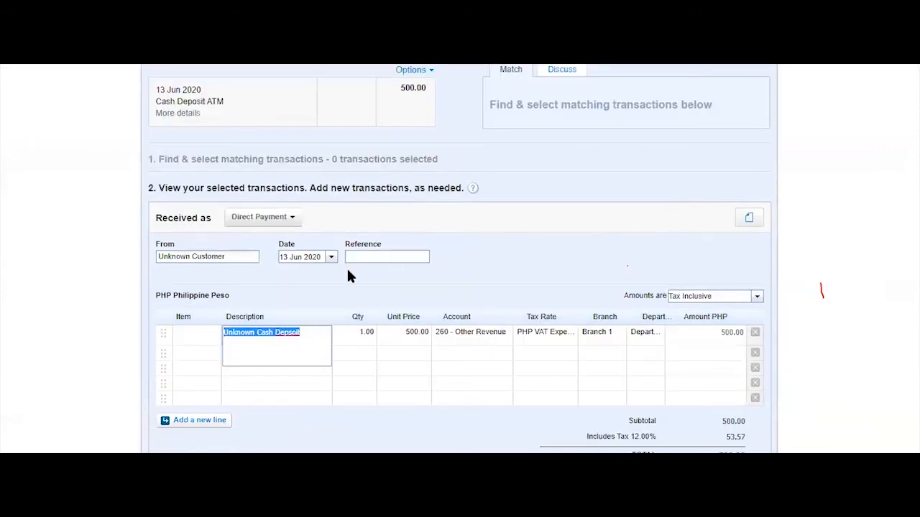
{"action": "left_click", "coordinate": [367, 258]}
{"action": "type", "text": "Unknown Cash Depsoit"}
{"action": "type", "text": "o"}
{"action": "key", "text": "Right"}
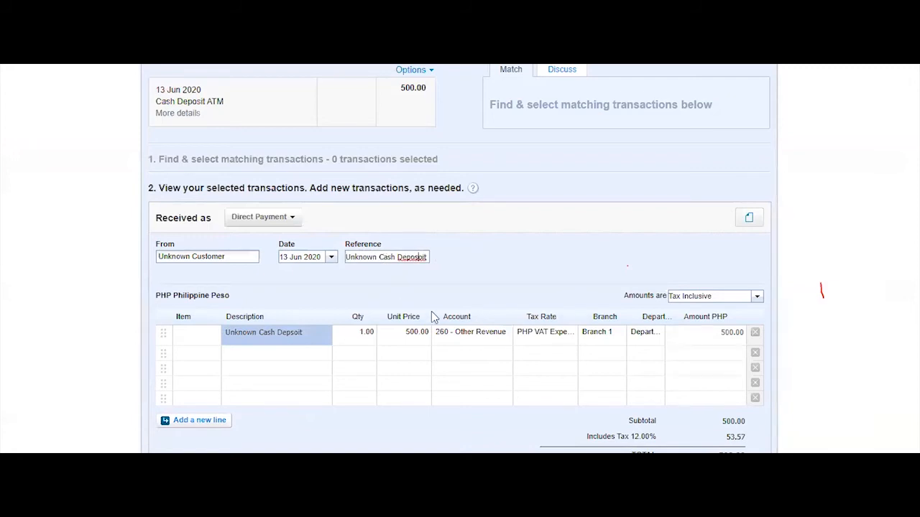
{"action": "key", "text": "Delete"}
Save the transaction and reconcile it against the 500.00 Cash Deposit ATM line
{"action": "scroll", "coordinate": [818, 332], "scroll_direction": "down", "scroll_amount": 3}
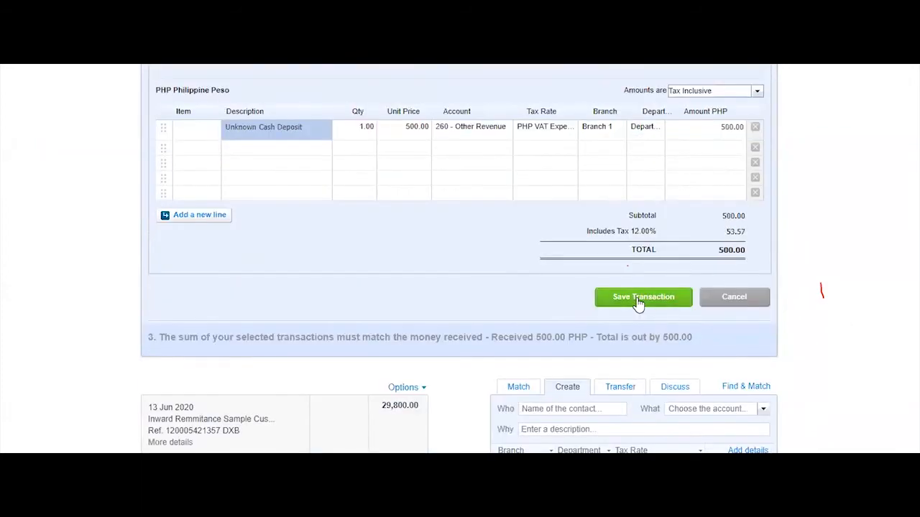
{"action": "left_click", "coordinate": [637, 302]}
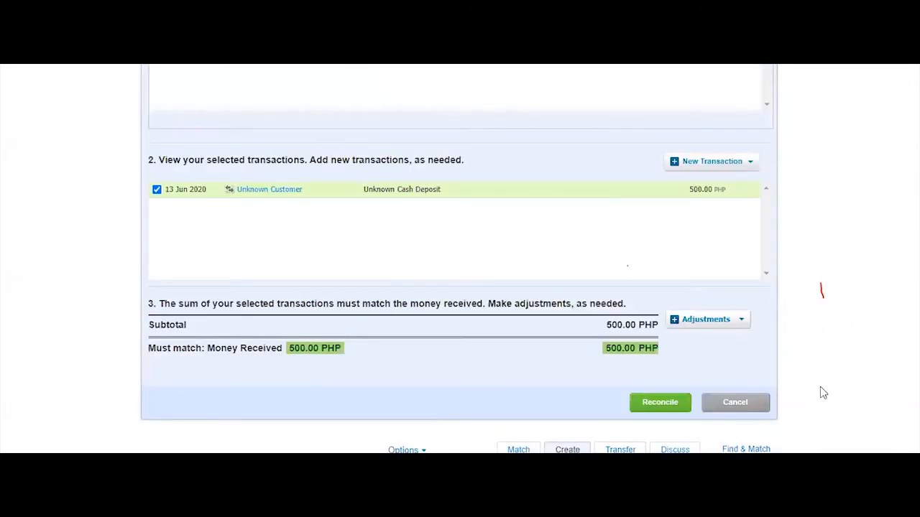
{"action": "scroll", "coordinate": [548, 398], "scroll_direction": "up", "scroll_amount": 4}
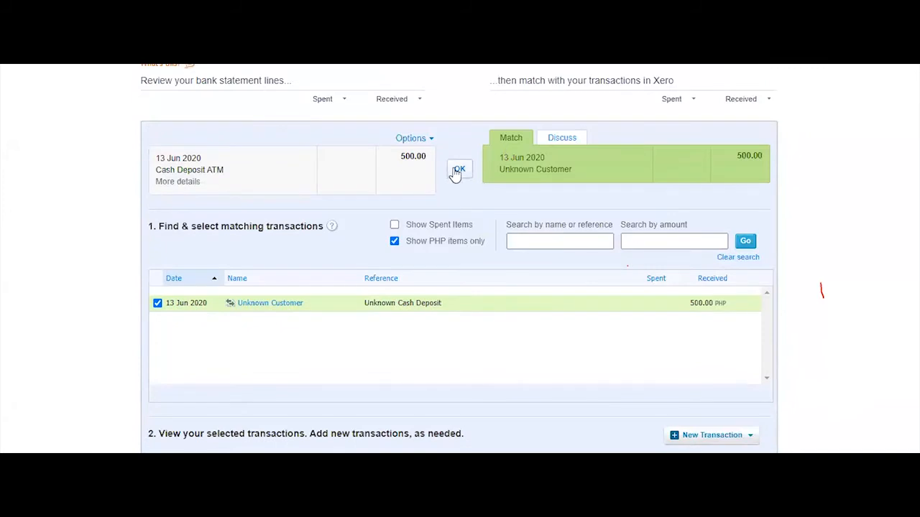
{"action": "left_click", "coordinate": [458, 170]}
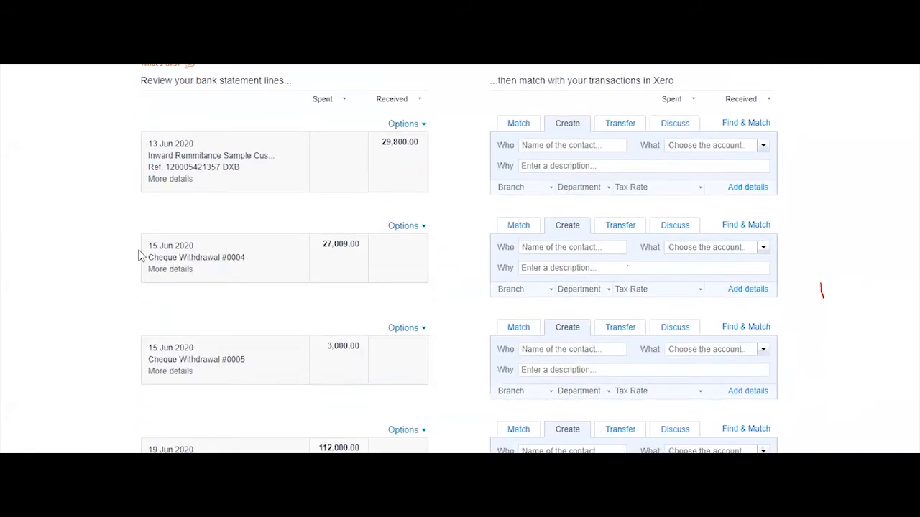
Open matching for the 29,800.00 remittance, include non-PHP items, and search 'sa'
{"action": "left_click", "coordinate": [174, 181]}
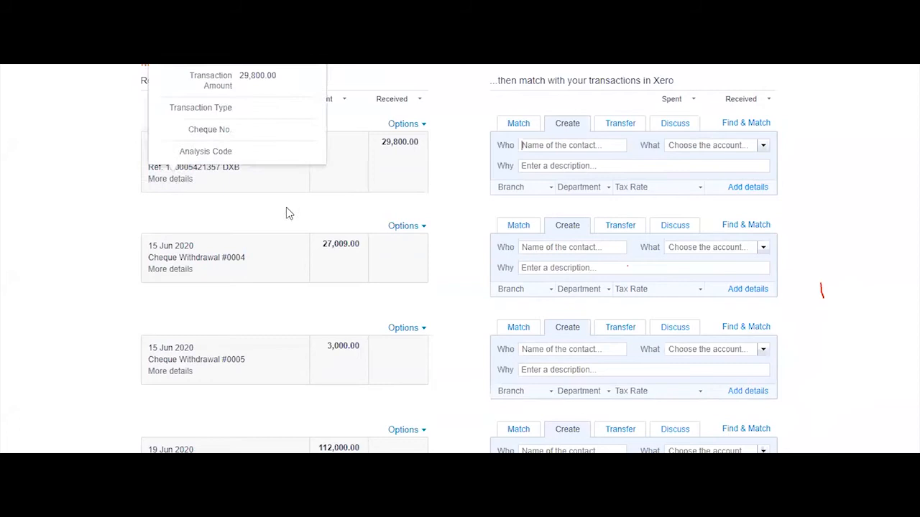
{"action": "scroll", "coordinate": [286, 213], "scroll_direction": "up", "scroll_amount": 2}
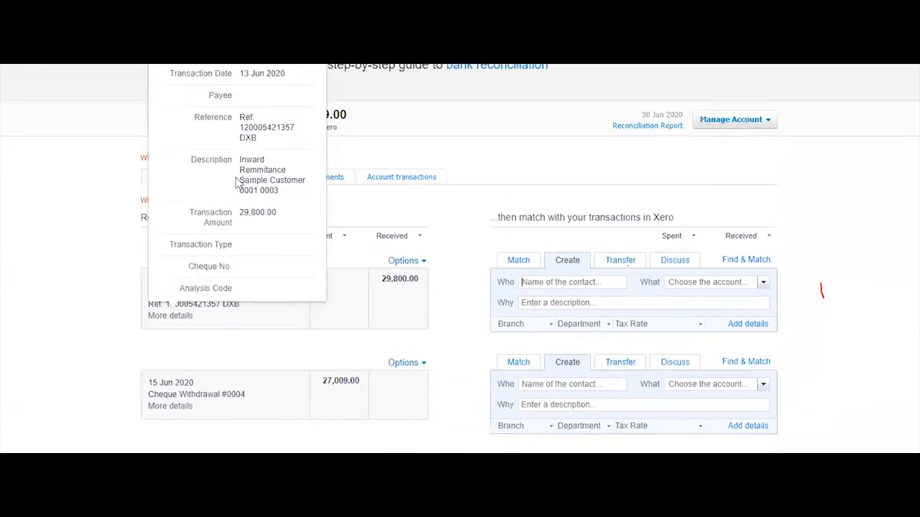
{"action": "left_click_drag", "start_coordinate": [240, 190], "coordinate": [280, 191]}
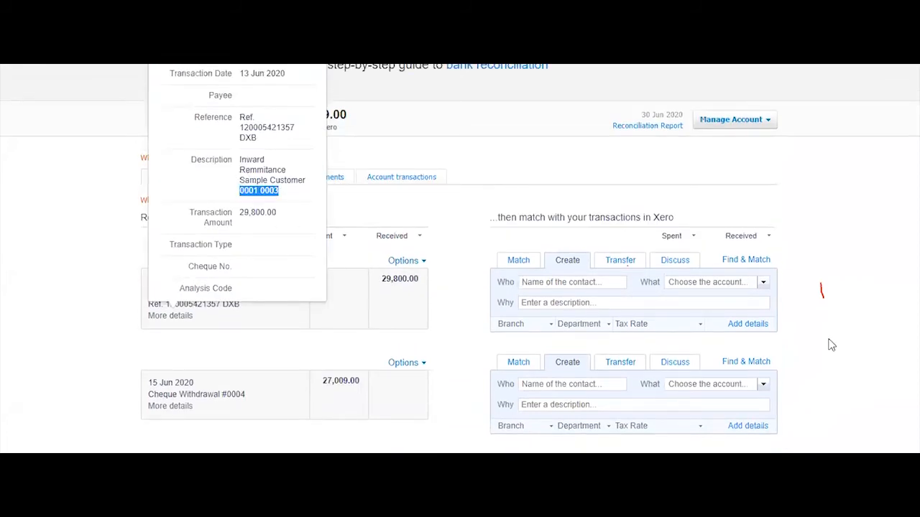
{"action": "left_click", "coordinate": [747, 262]}
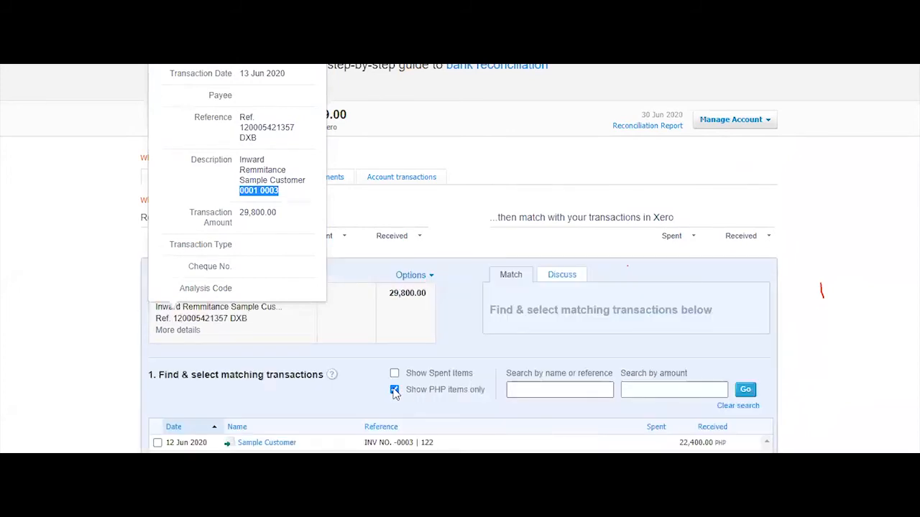
{"action": "left_click", "coordinate": [395, 390]}
{"action": "left_click", "coordinate": [553, 393]}
{"action": "type", "text": "sample"}
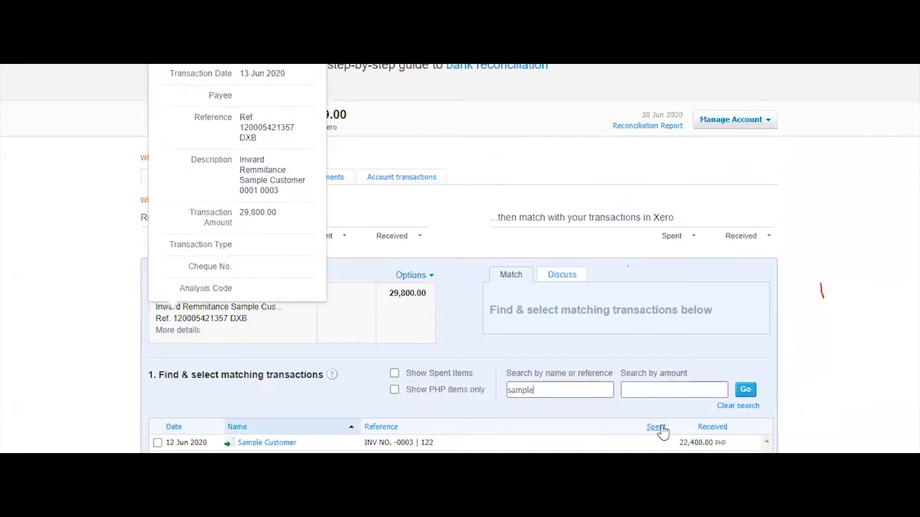
Tick the 22,400.00 and 7,400.00 Sample Customer invoices and reconcile the remittance
{"action": "scroll", "coordinate": [857, 334], "scroll_direction": "down", "scroll_amount": 1}
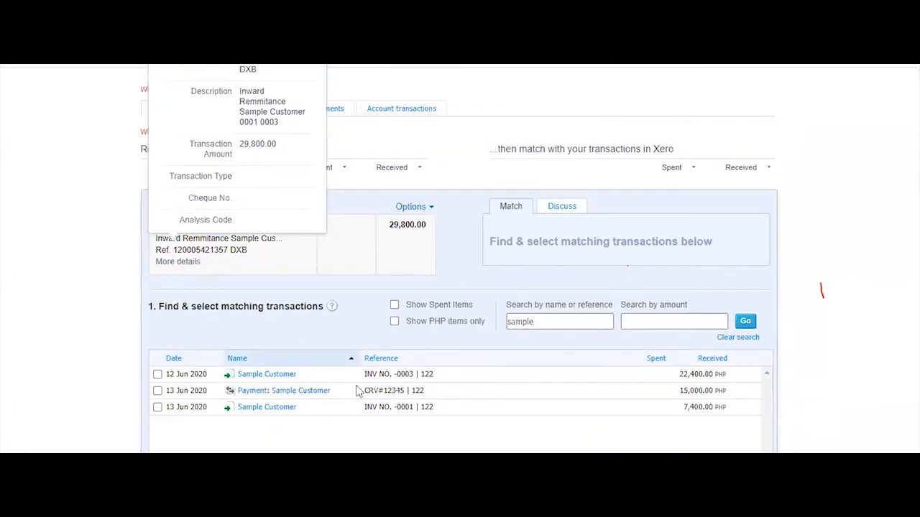
{"action": "double_click", "coordinate": [252, 123]}
{"action": "left_click", "coordinate": [157, 374]}
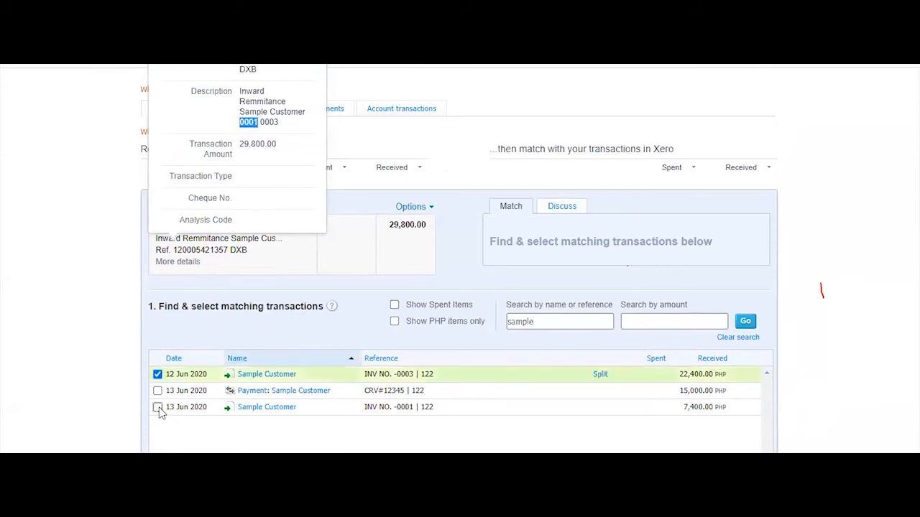
{"action": "left_click", "coordinate": [157, 407]}
{"action": "scroll", "coordinate": [635, 431], "scroll_direction": "down", "scroll_amount": 5}
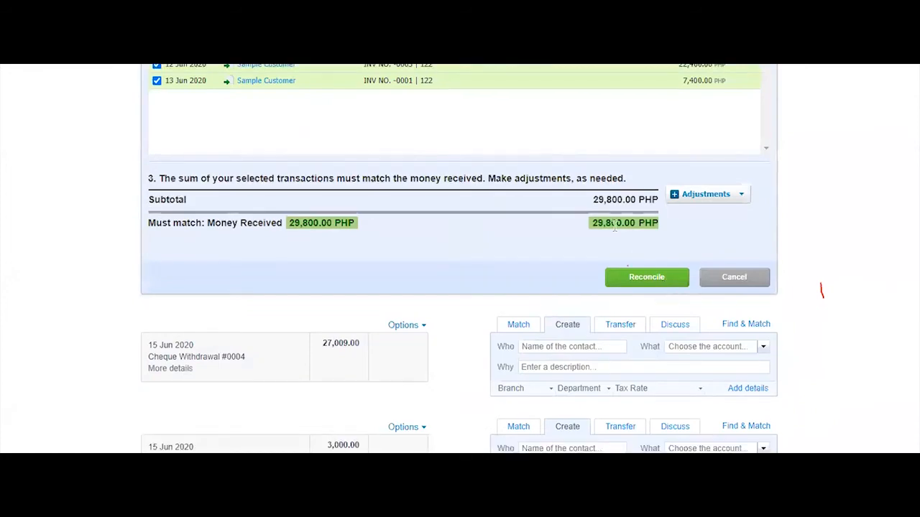
{"action": "scroll", "coordinate": [493, 191], "scroll_direction": "up", "scroll_amount": 4}
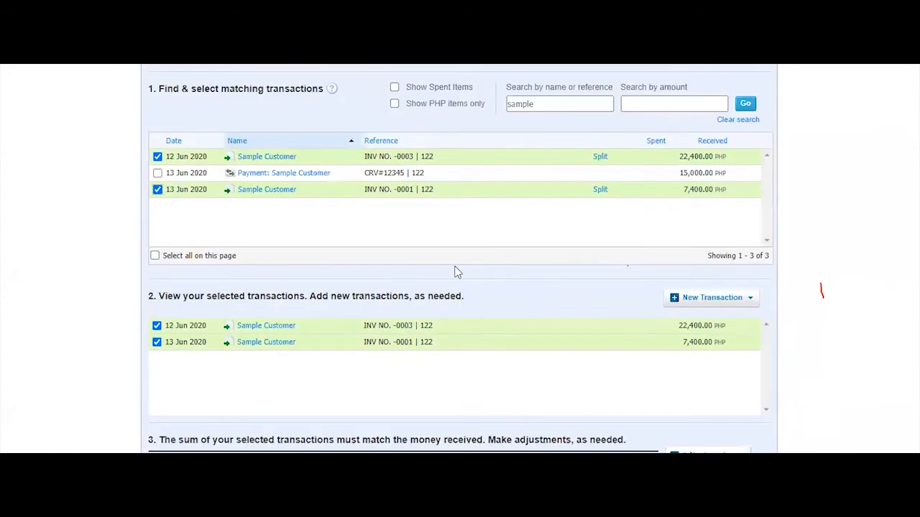
{"action": "scroll", "coordinate": [457, 259], "scroll_direction": "up", "scroll_amount": 3}
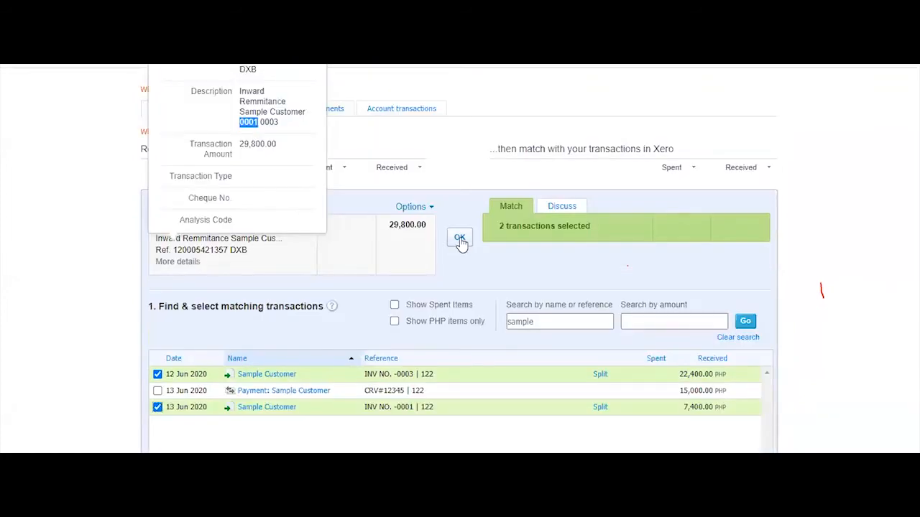
{"action": "left_click", "coordinate": [460, 238]}
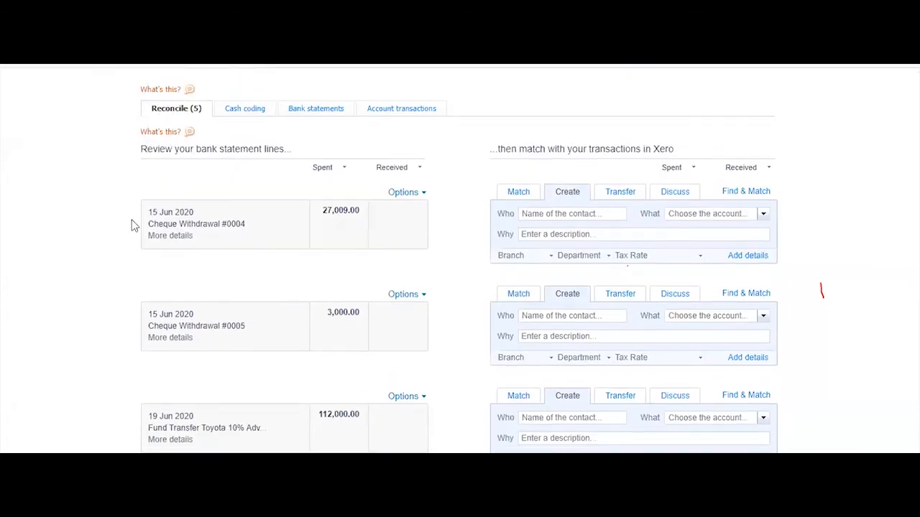
Show the Cheque Withdrawal #0004 line's details and bring up the bank statement workbook
{"action": "left_click", "coordinate": [176, 241]}
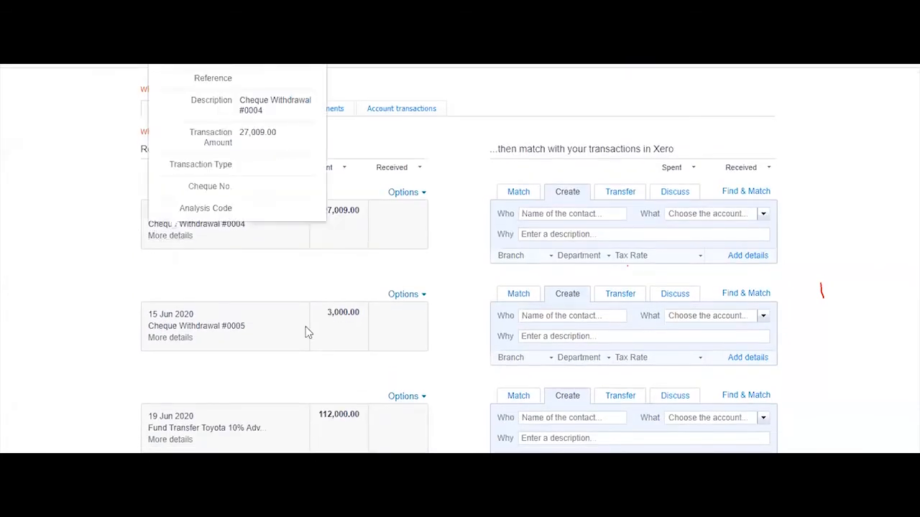
{"action": "scroll", "coordinate": [474, 342], "scroll_direction": "down", "scroll_amount": 2}
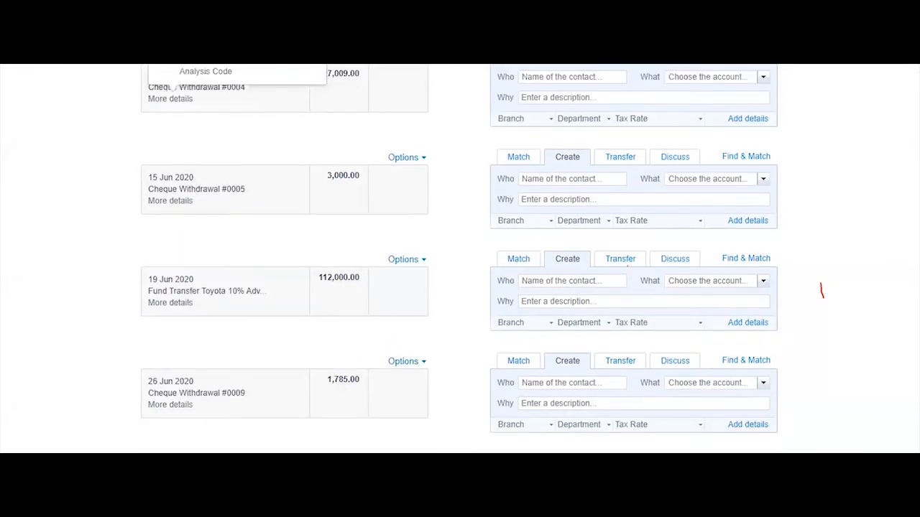
{"action": "mouse_move", "coordinate": [349, 503]}
{"action": "left_click", "coordinate": [276, 449]}
Confirm cell G16 labels Cheque Withdrawal #0004 as Salary, then return to Xero
{"action": "left_click", "coordinate": [537, 365]}
{"action": "key", "text": "alt+Tab"}
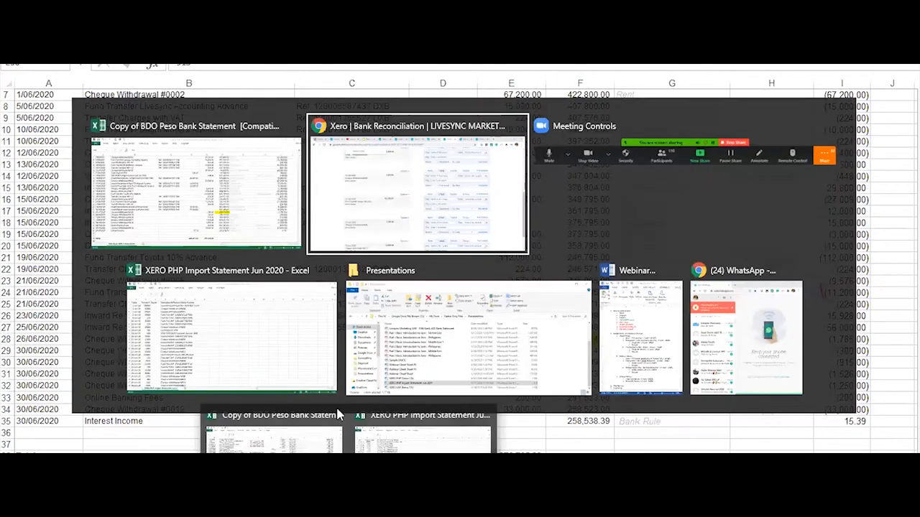
{"action": "scroll", "coordinate": [361, 323], "scroll_direction": "up", "scroll_amount": 3}
{"action": "key", "text": "alt+Tab"}
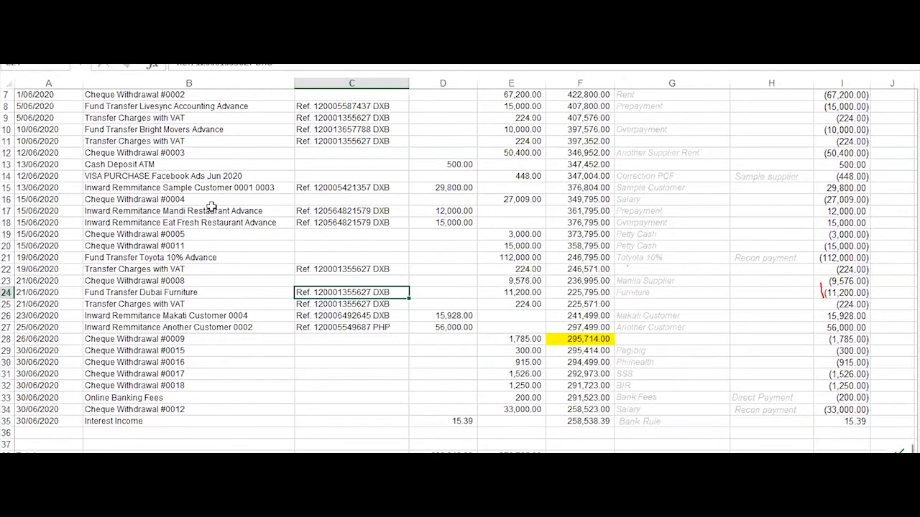
{"action": "left_click", "coordinate": [662, 201]}
{"action": "key", "text": "alt+Tab"}
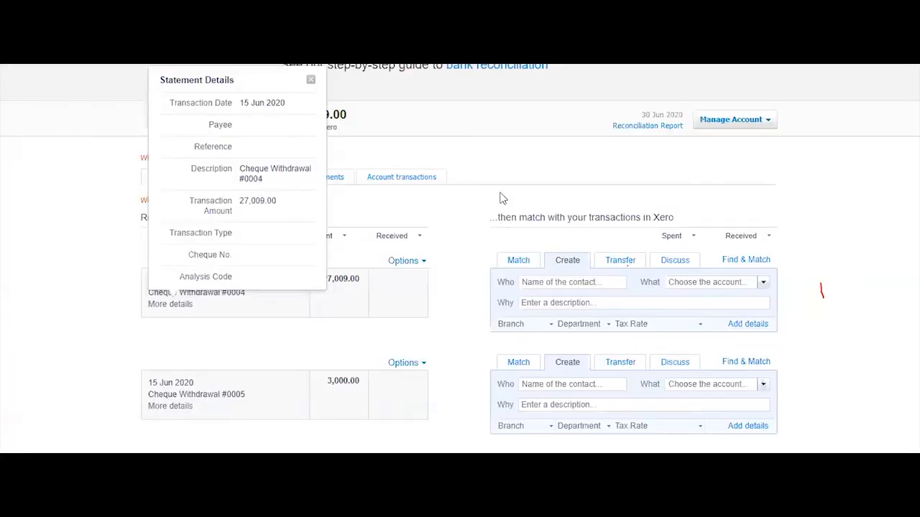
Open matching for Cheque Withdrawal #0004, include non-PHP items, and search 'pr'
{"action": "left_click", "coordinate": [311, 82]}
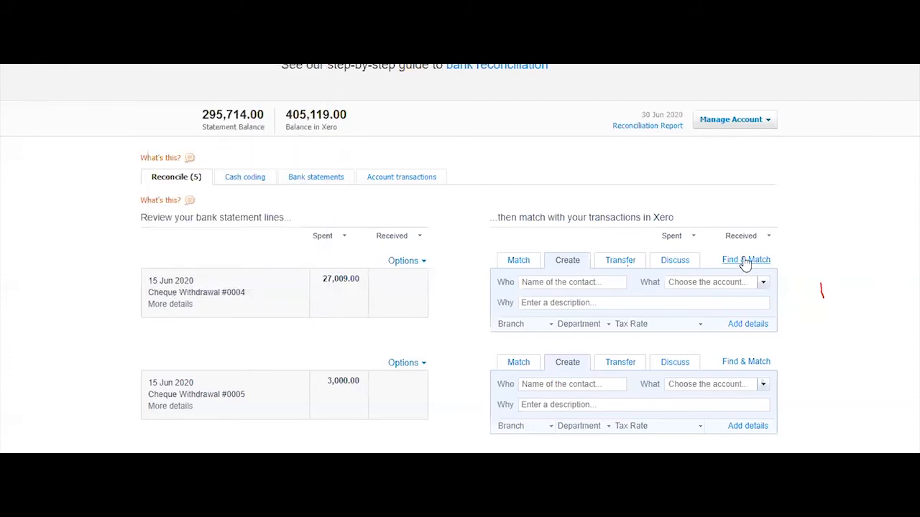
{"action": "left_click", "coordinate": [745, 260]}
{"action": "scroll", "coordinate": [377, 217], "scroll_direction": "down", "scroll_amount": 2}
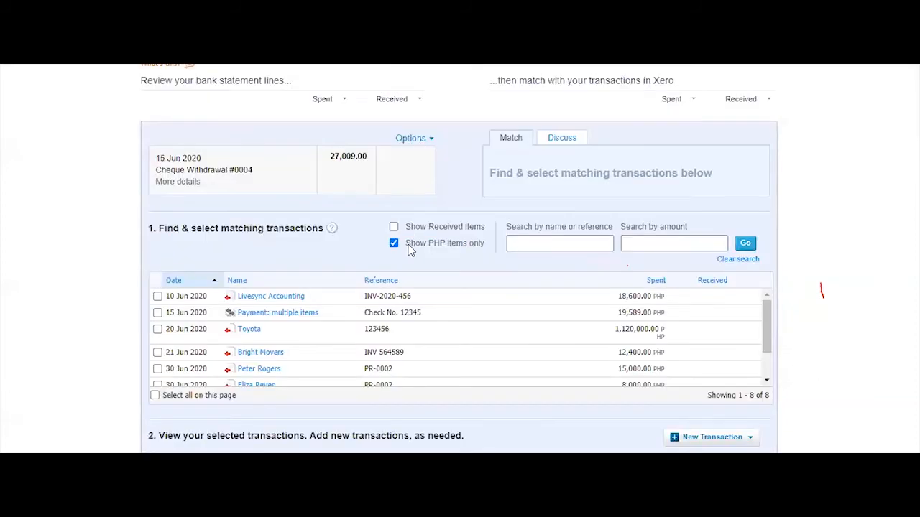
{"action": "left_click", "coordinate": [394, 244]}
{"action": "left_click", "coordinate": [537, 246]}
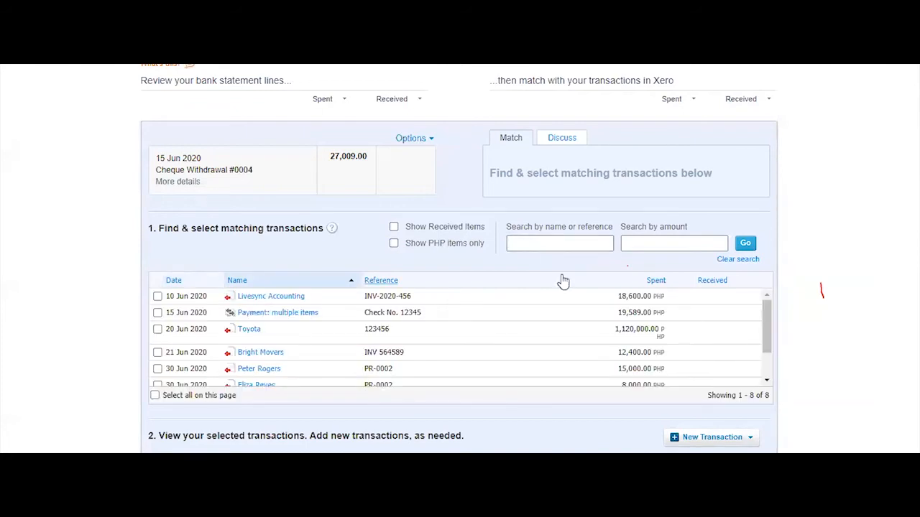
{"action": "type", "text": "pr"}
{"action": "key", "text": "Return"}
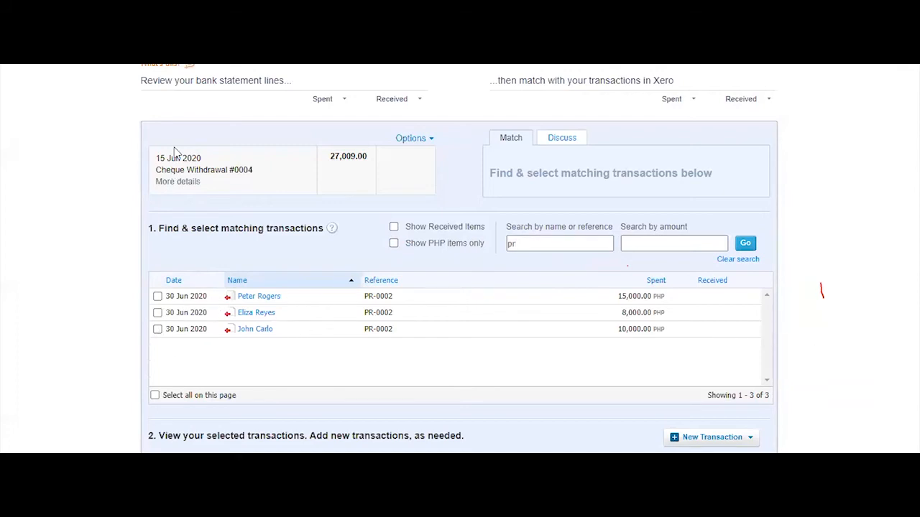
Clear the search and list all eight candidate transactions again
{"action": "triple_click", "coordinate": [148, 164]}
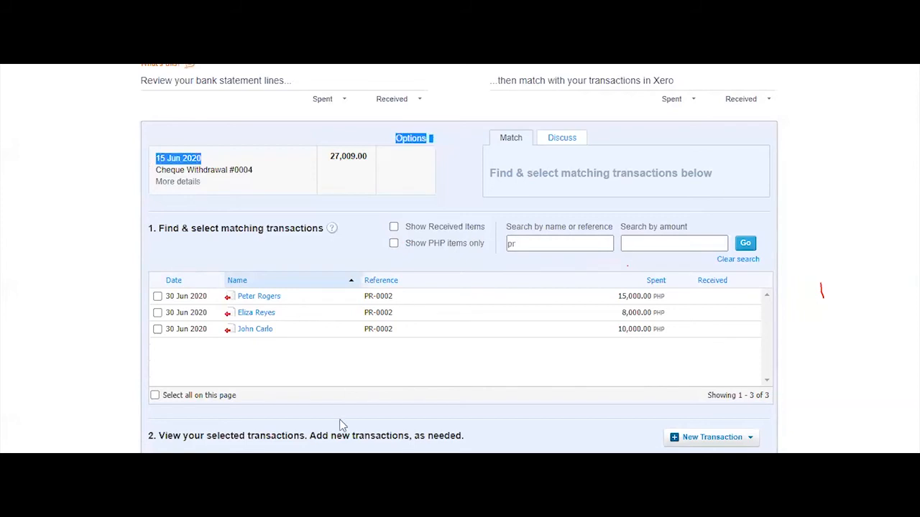
{"action": "double_click", "coordinate": [553, 244]}
{"action": "key", "text": "BackSpace"}
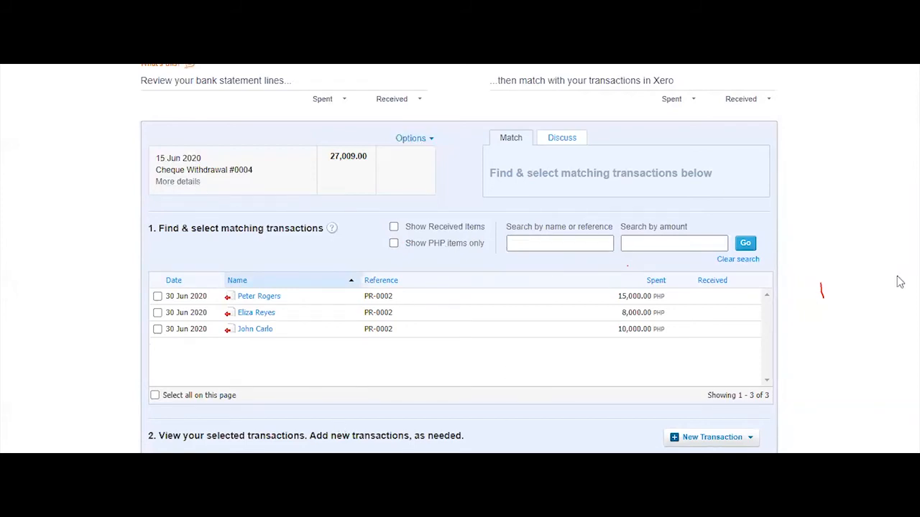
{"action": "left_click", "coordinate": [737, 259]}
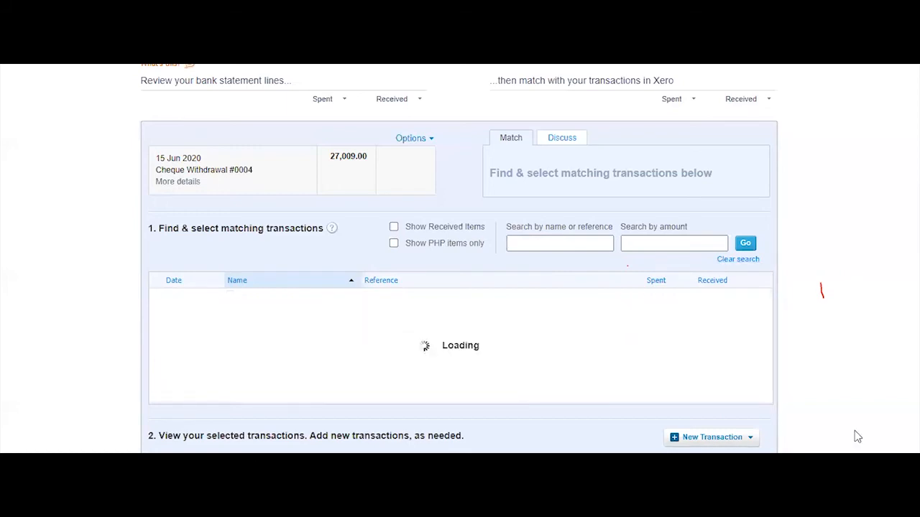
{"action": "scroll", "coordinate": [424, 325], "scroll_direction": "down", "scroll_amount": 3}
{"action": "scroll", "coordinate": [429, 327], "scroll_direction": "up", "scroll_amount": 3}
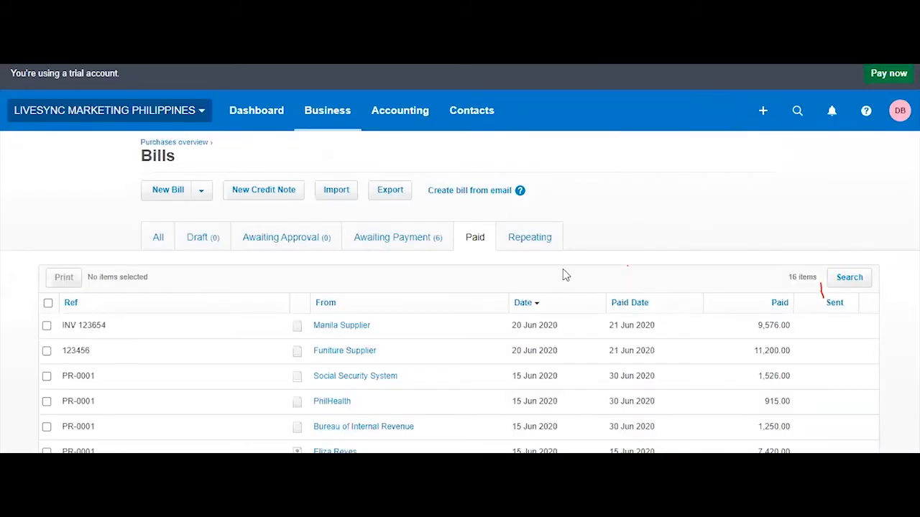
Move from the paid bills to Pay runs and inspect the 1–15 Jun 2020 pay run
{"action": "scroll", "coordinate": [279, 205], "scroll_direction": "down", "scroll_amount": 2}
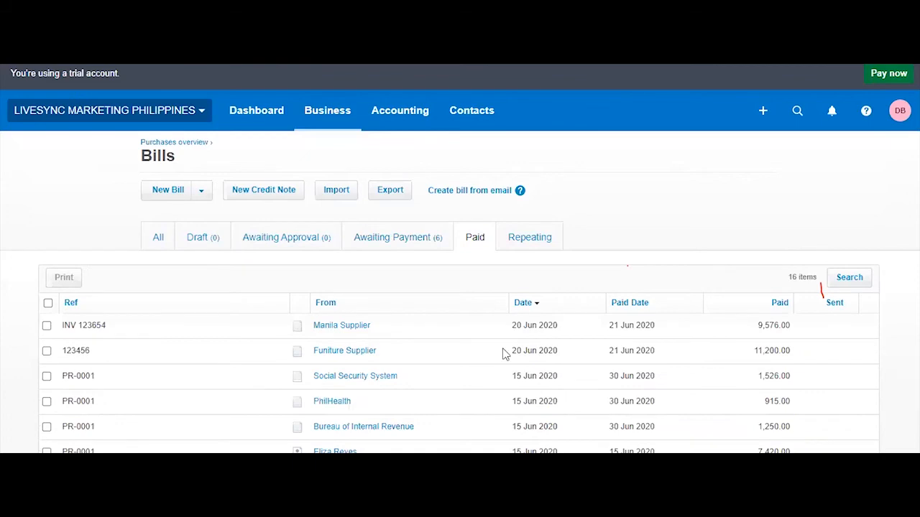
{"action": "scroll", "coordinate": [335, 255], "scroll_direction": "down", "scroll_amount": 4}
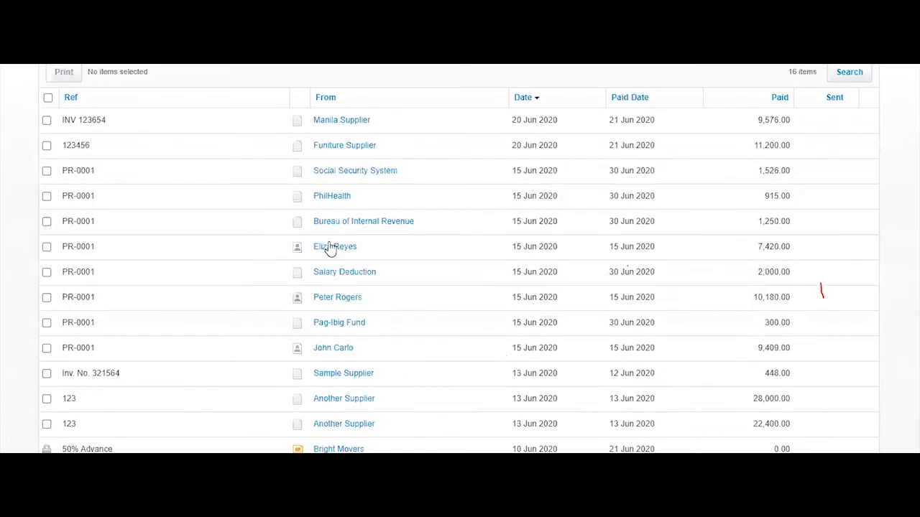
{"action": "scroll", "coordinate": [501, 283], "scroll_direction": "up", "scroll_amount": 3}
{"action": "left_click", "coordinate": [327, 111]}
{"action": "scroll", "coordinate": [339, 392], "scroll_direction": "down", "scroll_amount": 4}
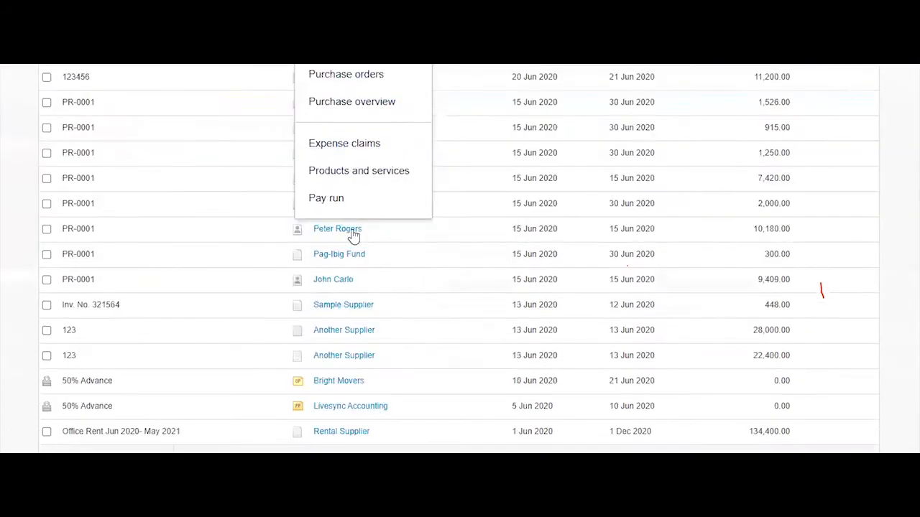
{"action": "left_click", "coordinate": [488, 294]}
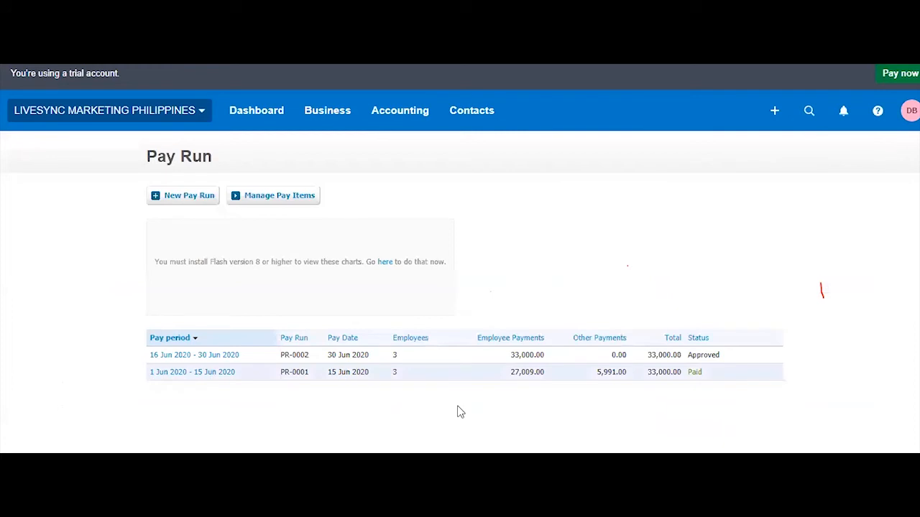
{"action": "left_click", "coordinate": [709, 376]}
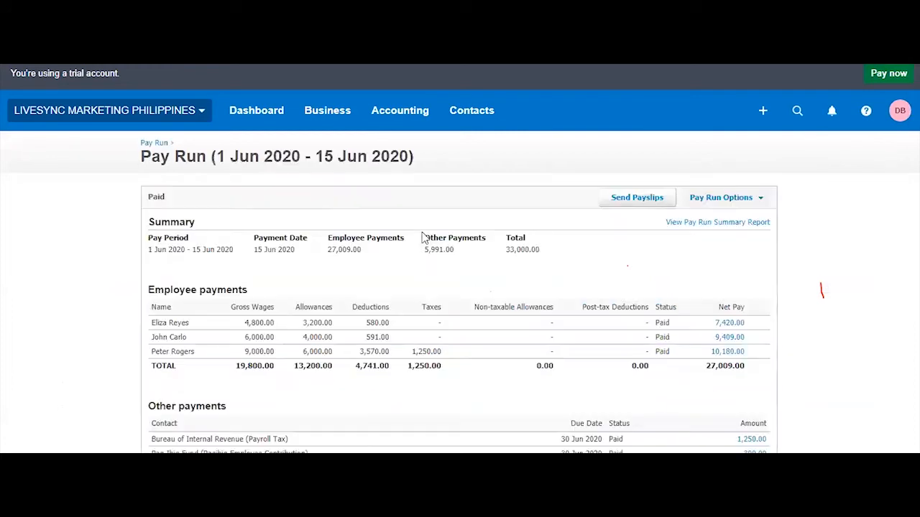
{"action": "scroll", "coordinate": [722, 159], "scroll_direction": "down", "scroll_amount": 3}
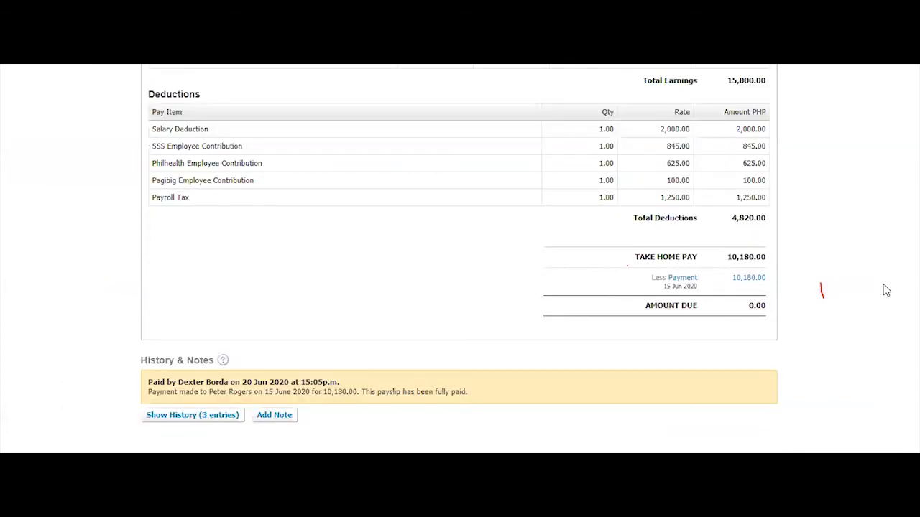
{"action": "scroll", "coordinate": [763, 340], "scroll_direction": "up", "scroll_amount": 1}
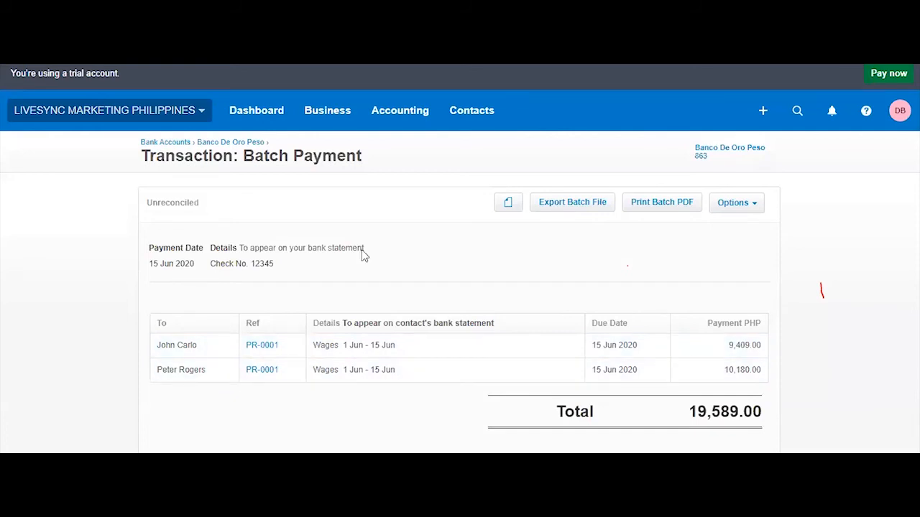
Cycle through the open tabs, including the reconciled 448.00 payment and reconciliation summary
{"action": "key", "text": "ctrl+Tab"}
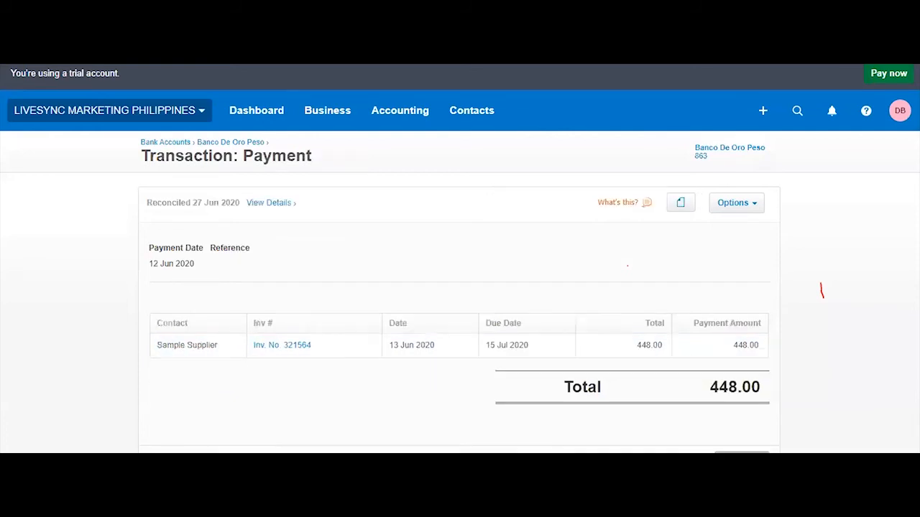
{"action": "key", "text": "ctrl+Tab"}
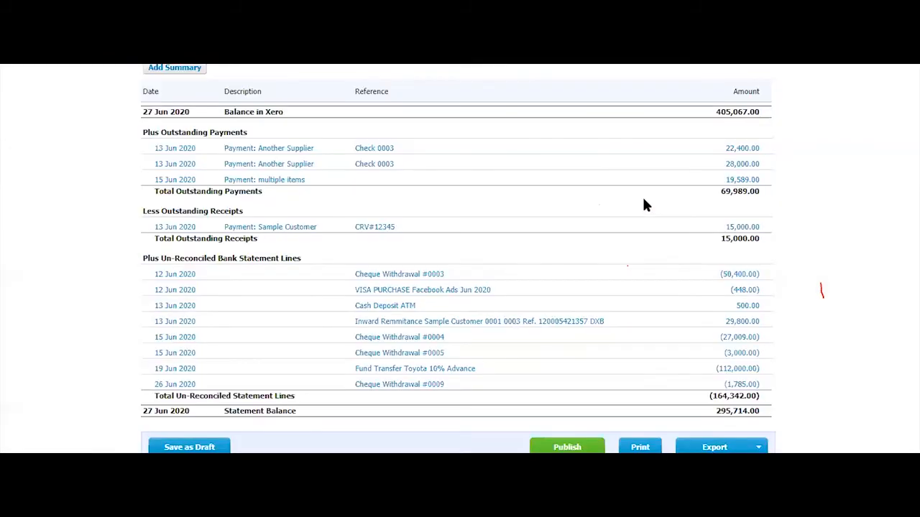
{"action": "key", "text": "ctrl+Tab"}
{"action": "key", "text": "ctrl+Tab"}
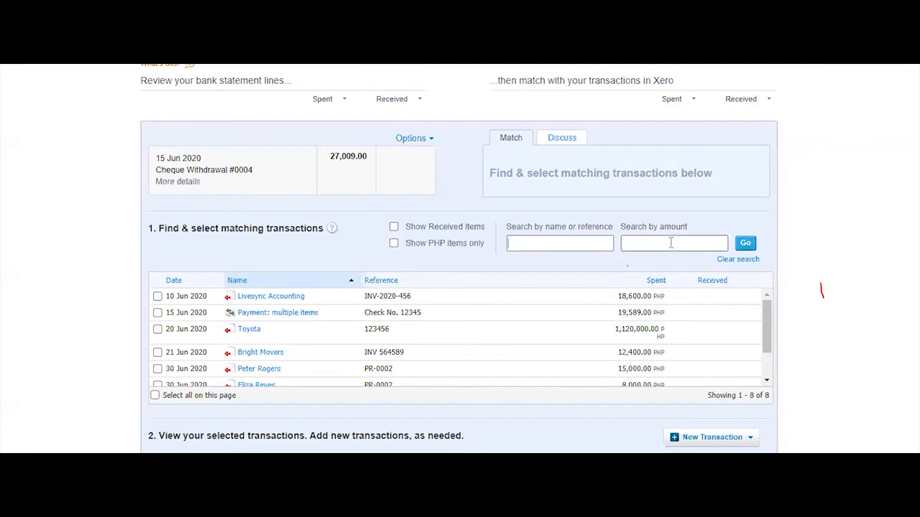
Search 'eliza' among the candidates and tick the single employee payment found
{"action": "type", "text": "eliza"}
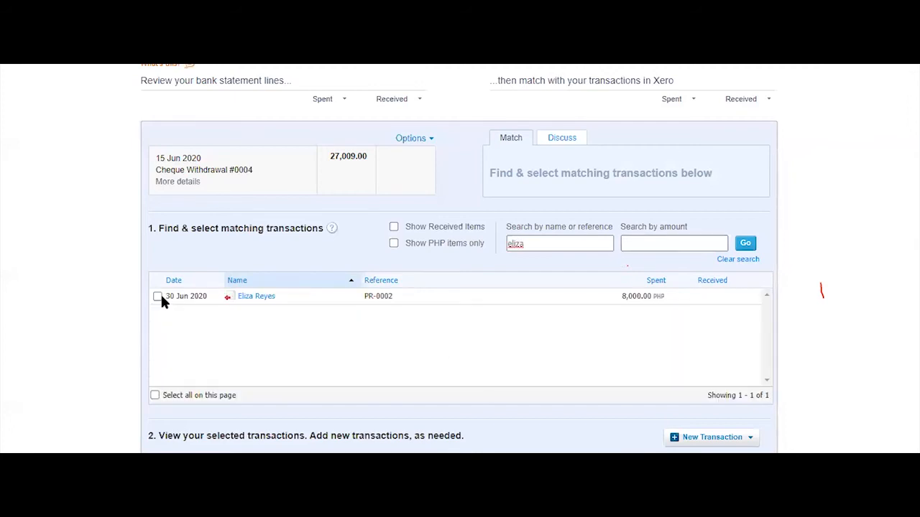
{"action": "left_click", "coordinate": [157, 296]}
{"action": "double_click", "coordinate": [516, 243]}
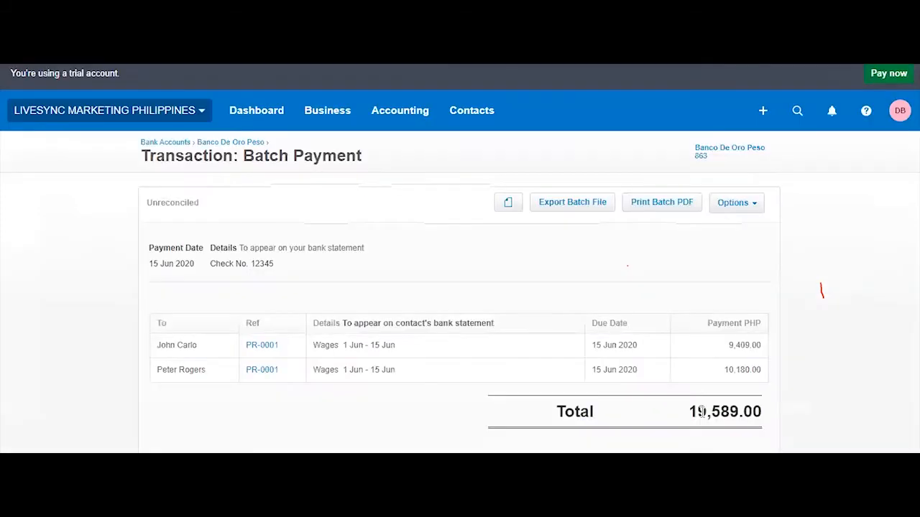
{"action": "double_click", "coordinate": [763, 411]}
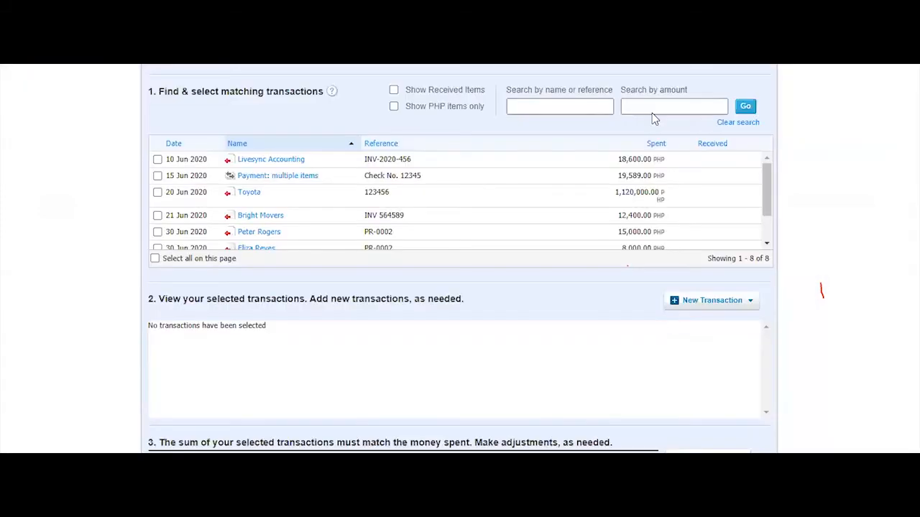
Tick the 19,589.00 multiple-items payment as a match and review the pay run
{"action": "left_click", "coordinate": [157, 176]}
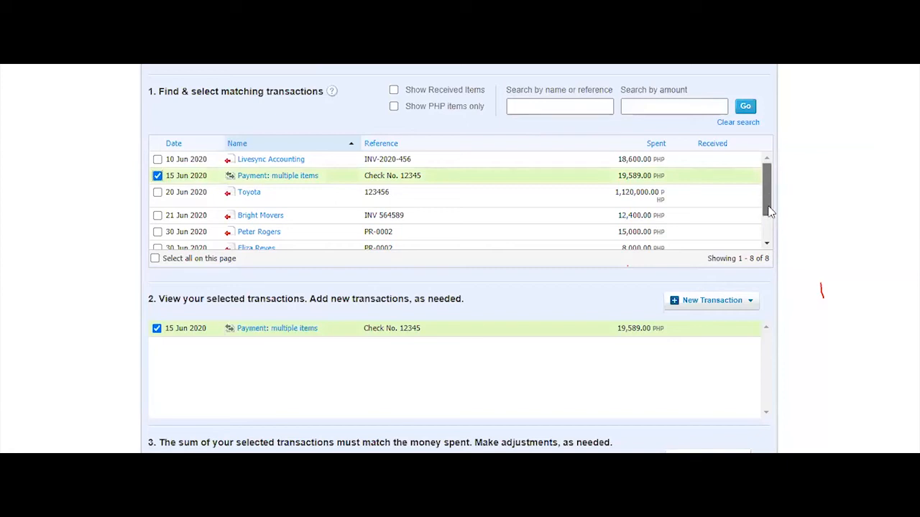
{"action": "scroll", "coordinate": [762, 248], "scroll_direction": "down", "scroll_amount": 1}
{"action": "scroll", "coordinate": [761, 247], "scroll_direction": "down", "scroll_amount": 1}
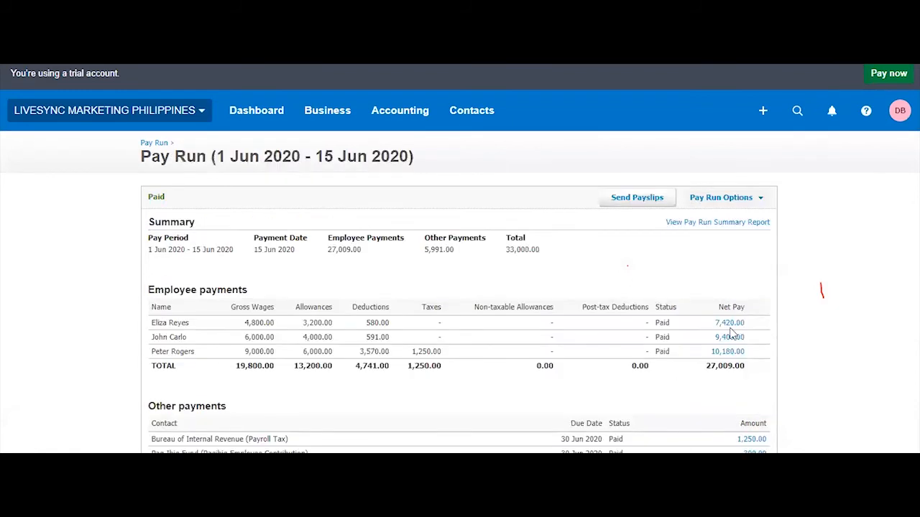
{"action": "scroll", "coordinate": [726, 269], "scroll_direction": "down", "scroll_amount": 1}
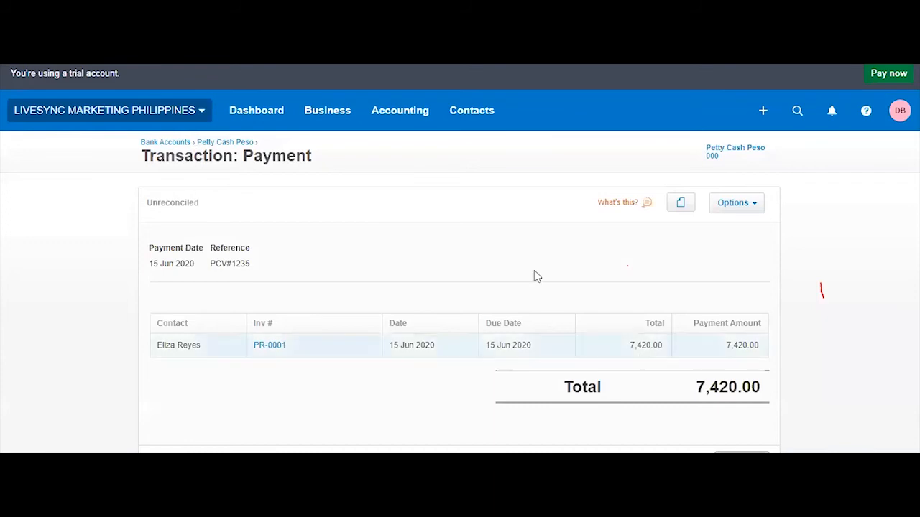
Remove & Redo the employee's 7,420.00 Petty Cash Peso wage payment
{"action": "left_click", "coordinate": [758, 198]}
{"action": "left_click", "coordinate": [744, 257]}
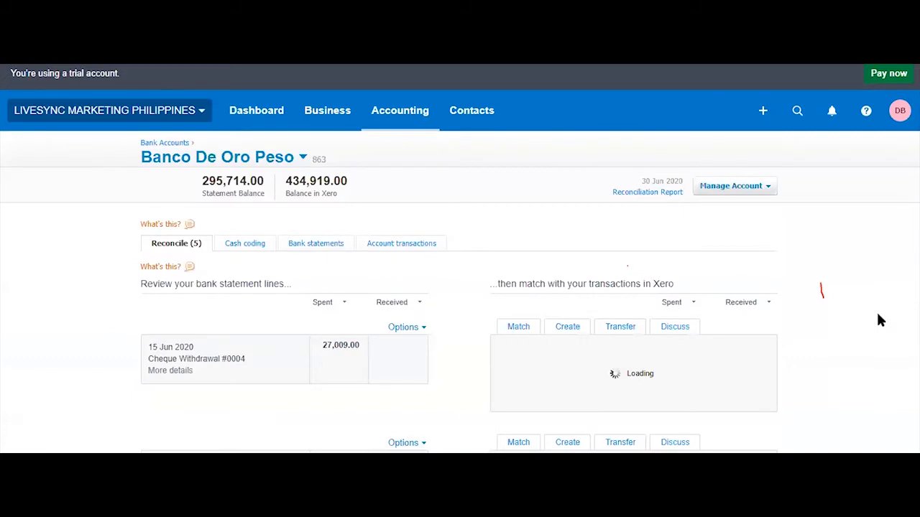
{"action": "scroll", "coordinate": [877, 315], "scroll_direction": "down", "scroll_amount": 6}
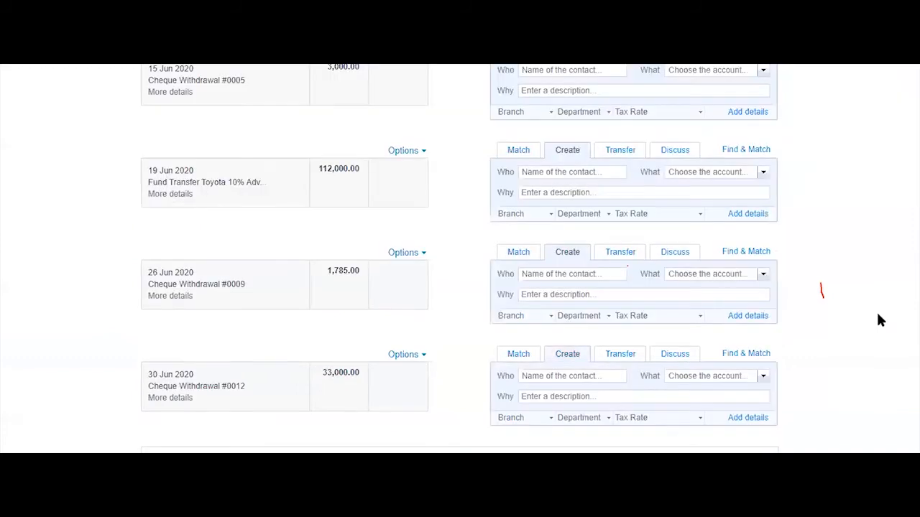
{"action": "scroll", "coordinate": [878, 315], "scroll_direction": "up", "scroll_amount": 4}
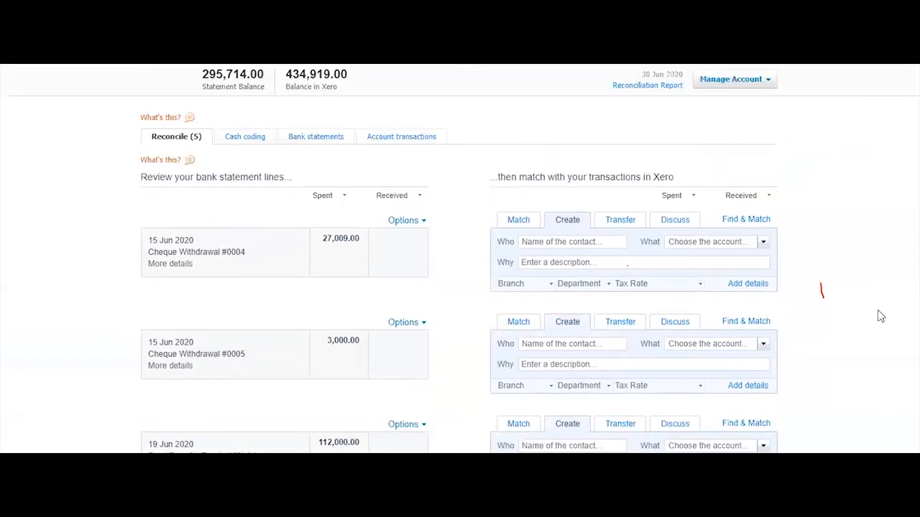
Match the 27,009.00 Cheque Withdrawal #0004 to the 19,589.00 multiple-items payment and 7,420.00 employee payment
{"action": "left_click", "coordinate": [753, 224]}
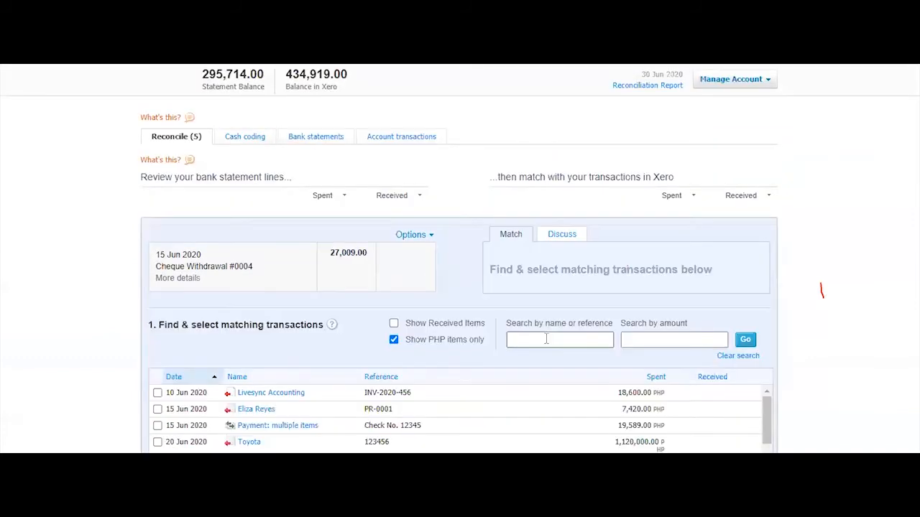
{"action": "scroll", "coordinate": [121, 274], "scroll_direction": "down", "scroll_amount": 2}
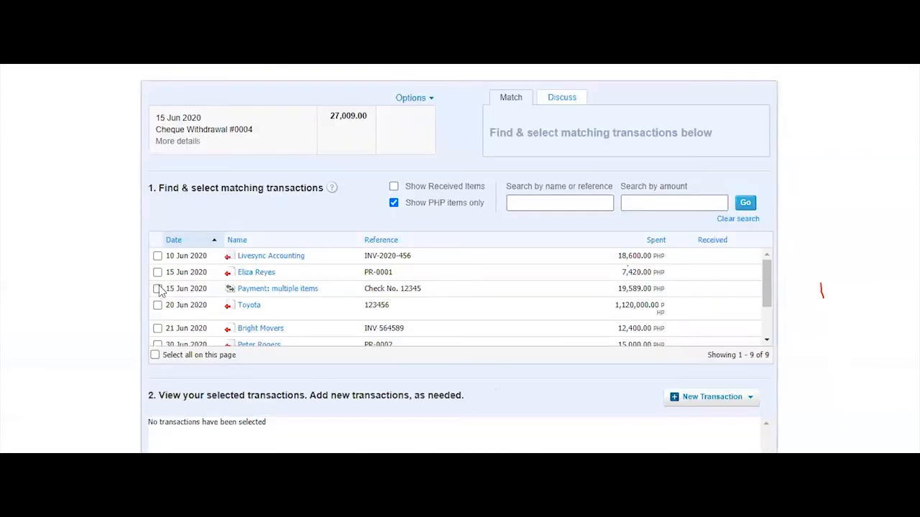
{"action": "left_click", "coordinate": [157, 289]}
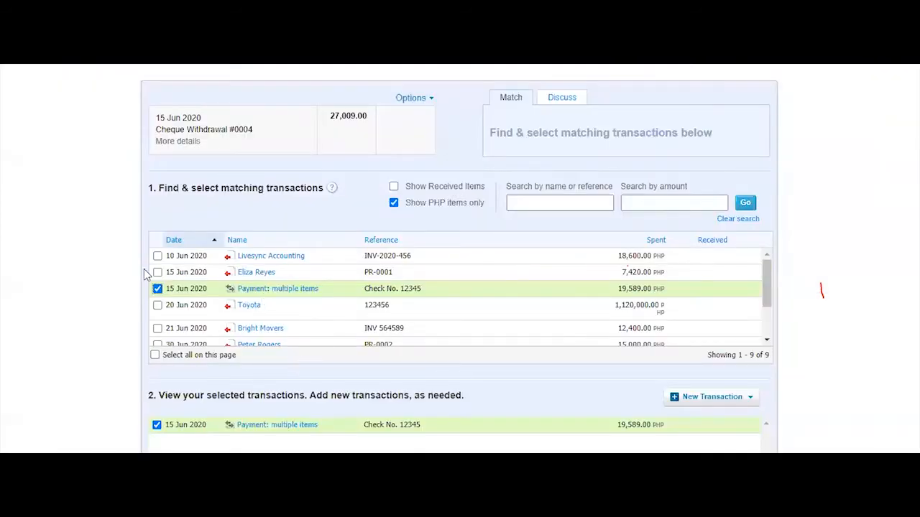
{"action": "left_click", "coordinate": [157, 272]}
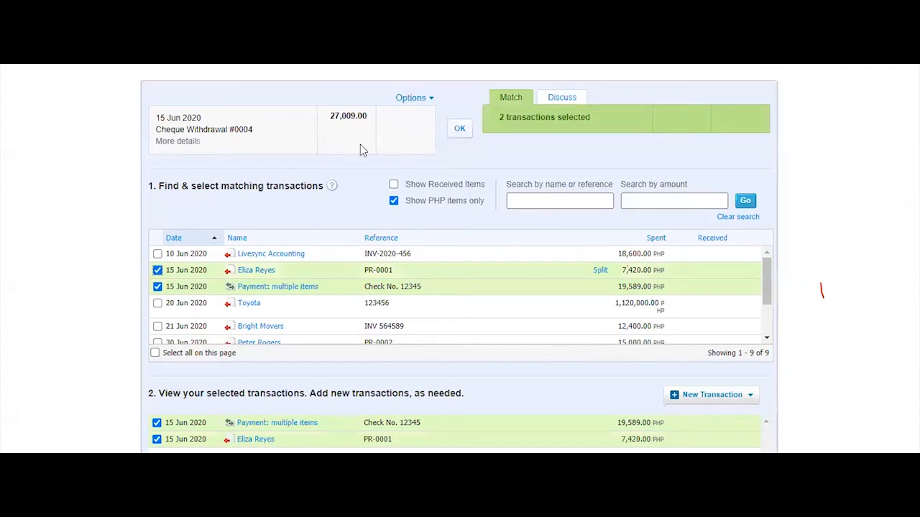
{"action": "left_click", "coordinate": [460, 133]}
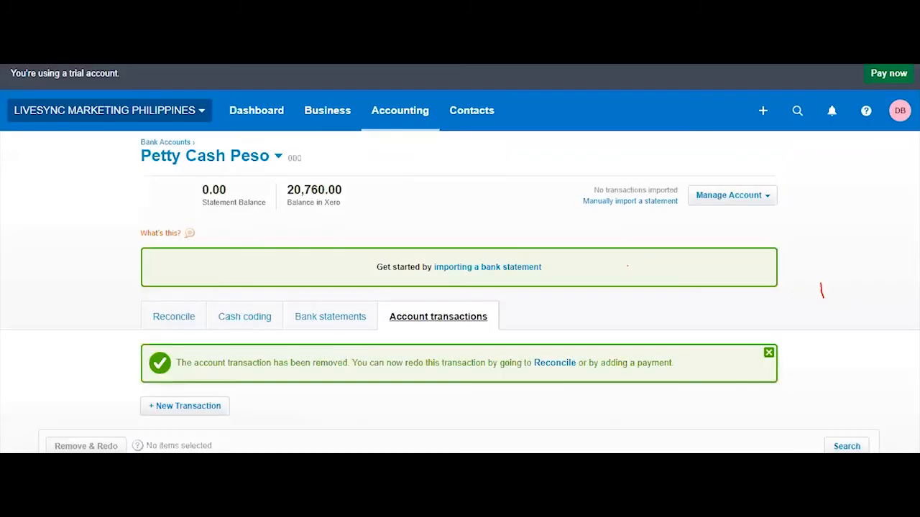
{"action": "left_click", "coordinate": [327, 112]}
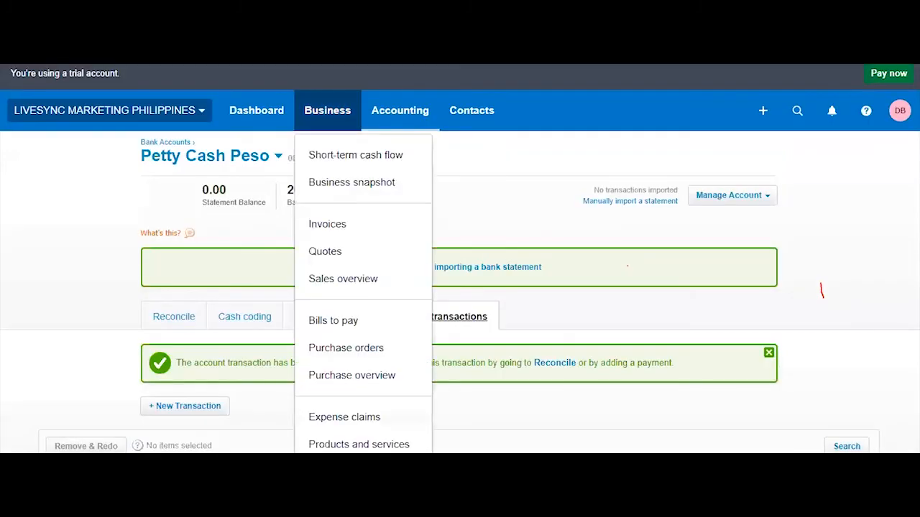
Check the 1–15 Jun pay run and a payslip to confirm #0004 matched three wage payments
{"action": "scroll", "coordinate": [336, 335], "scroll_direction": "down", "scroll_amount": 2}
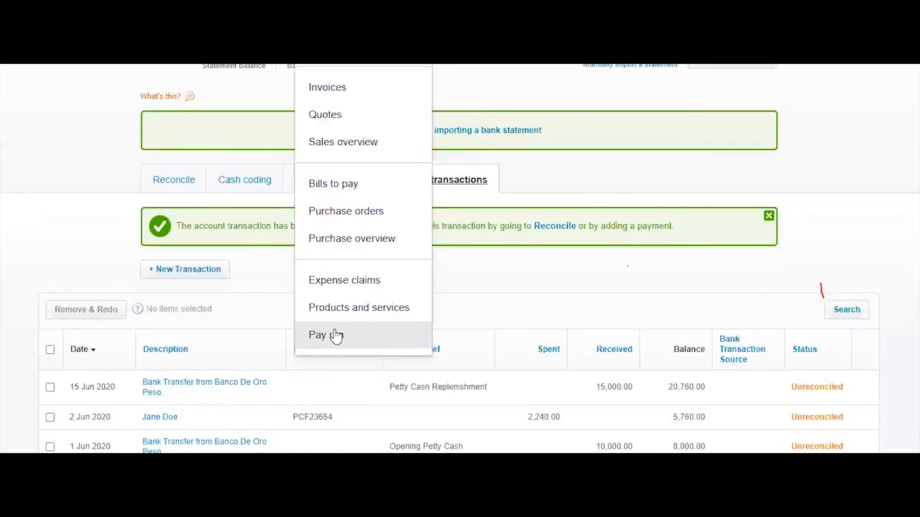
{"action": "left_click", "coordinate": [336, 336]}
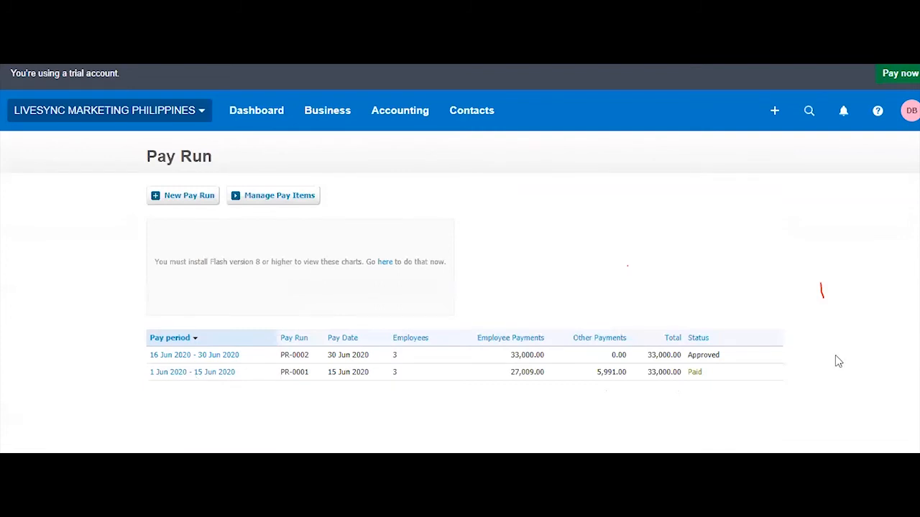
{"action": "scroll", "coordinate": [724, 176], "scroll_direction": "down", "scroll_amount": 3}
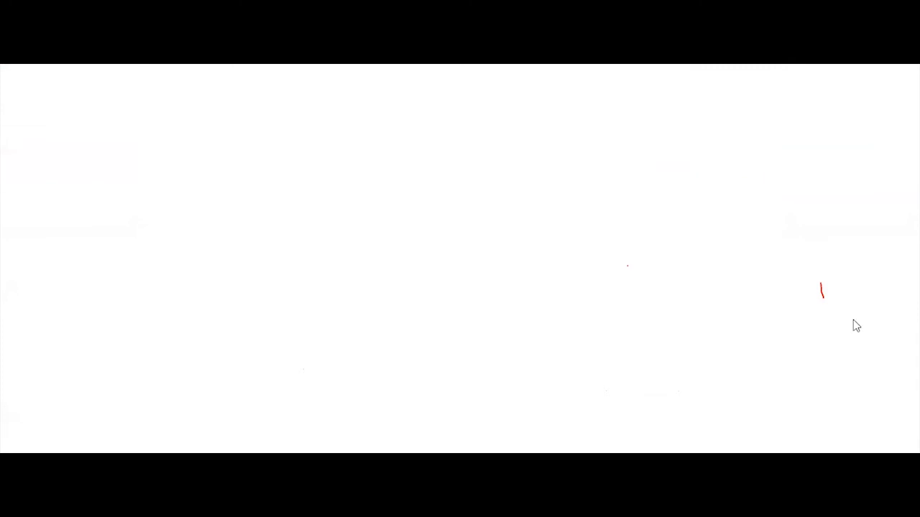
{"action": "scroll", "coordinate": [846, 333], "scroll_direction": "down", "scroll_amount": 5}
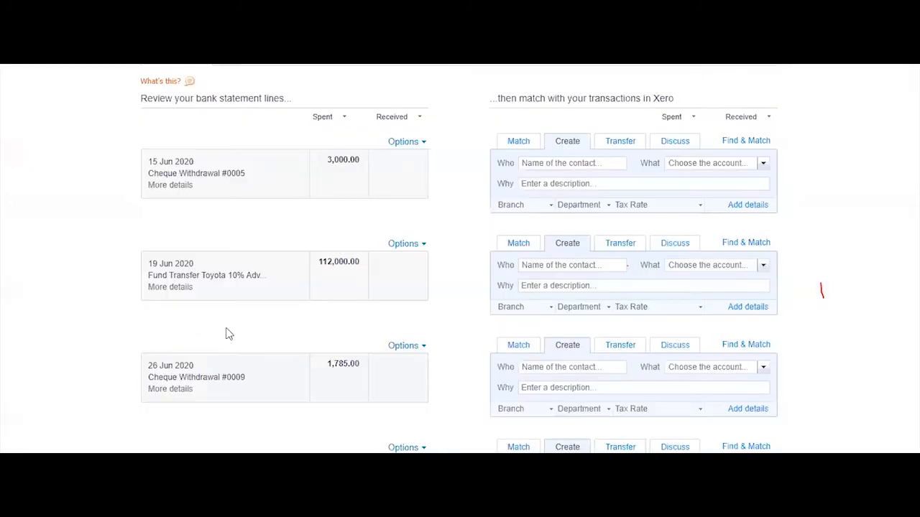
{"action": "scroll", "coordinate": [228, 332], "scroll_direction": "up", "scroll_amount": 2}
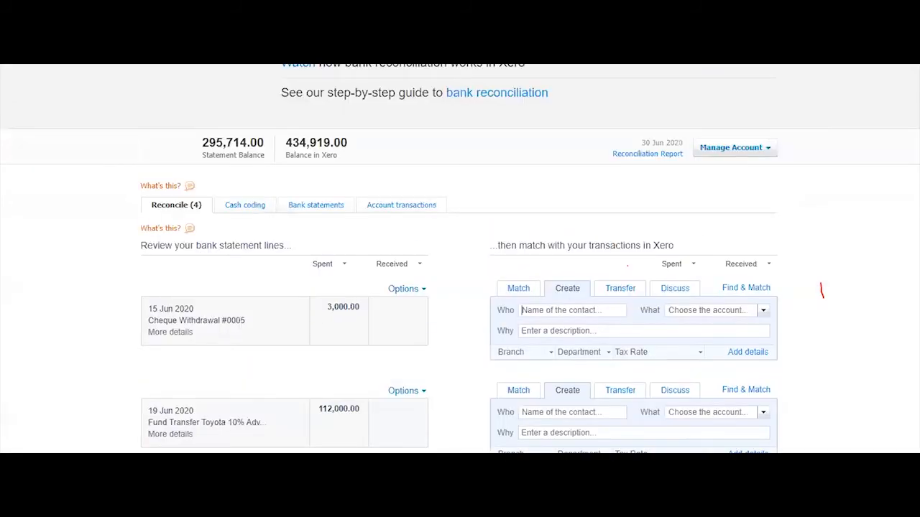
{"action": "key", "text": "alt+Tab"}
{"action": "left_click", "coordinate": [127, 235]}
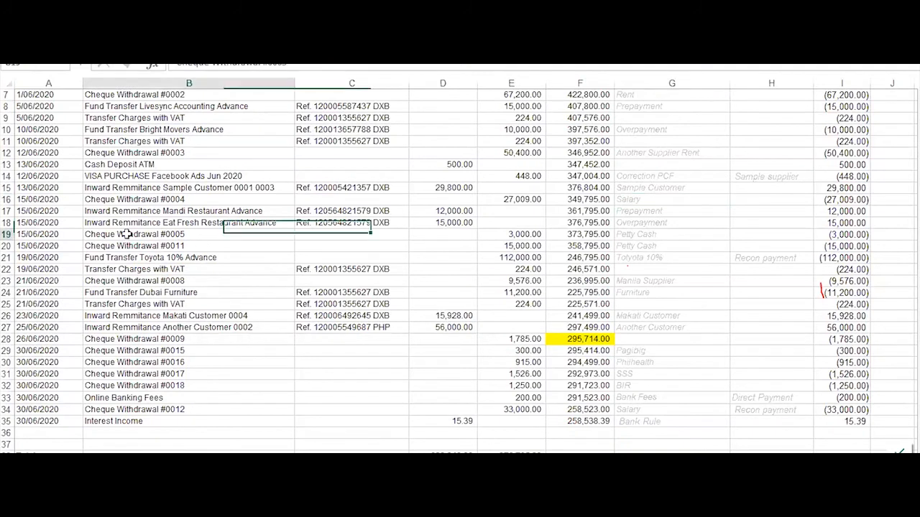
{"action": "left_click", "coordinate": [677, 236], "text": "shift"}
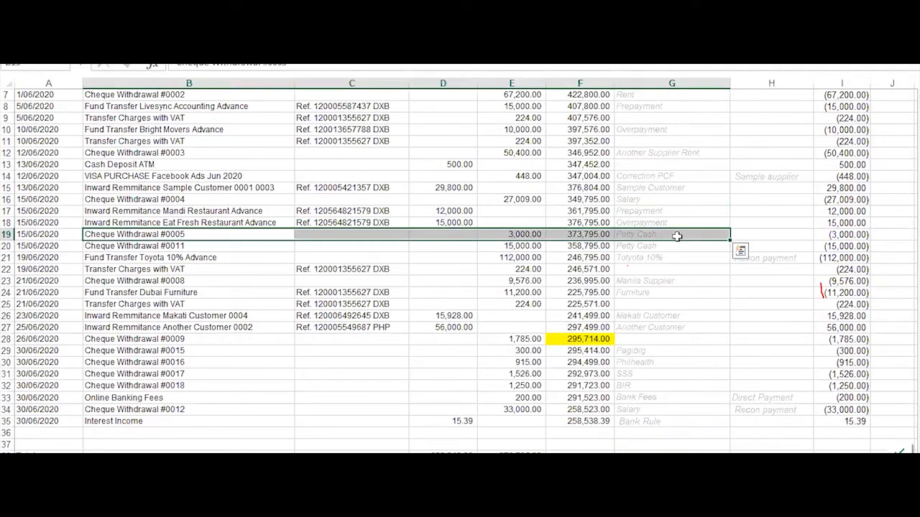
{"action": "left_click", "coordinate": [677, 235]}
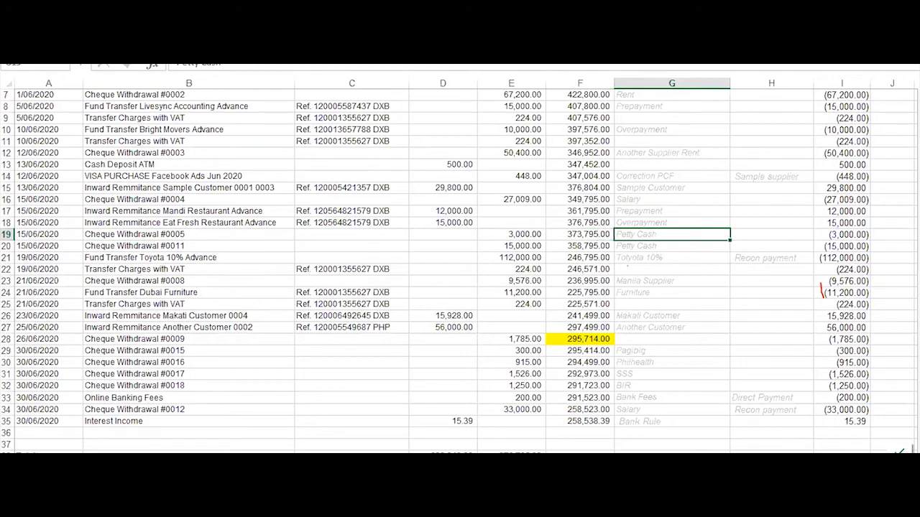
{"action": "mouse_move", "coordinate": [121, 503]}
{"action": "left_click", "coordinate": [60, 439]}
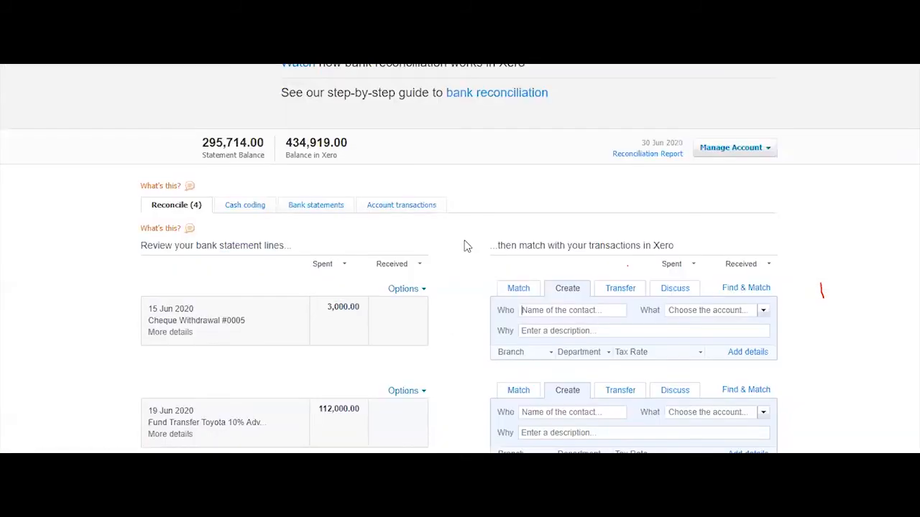
{"action": "scroll", "coordinate": [453, 280], "scroll_direction": "down", "scroll_amount": 2}
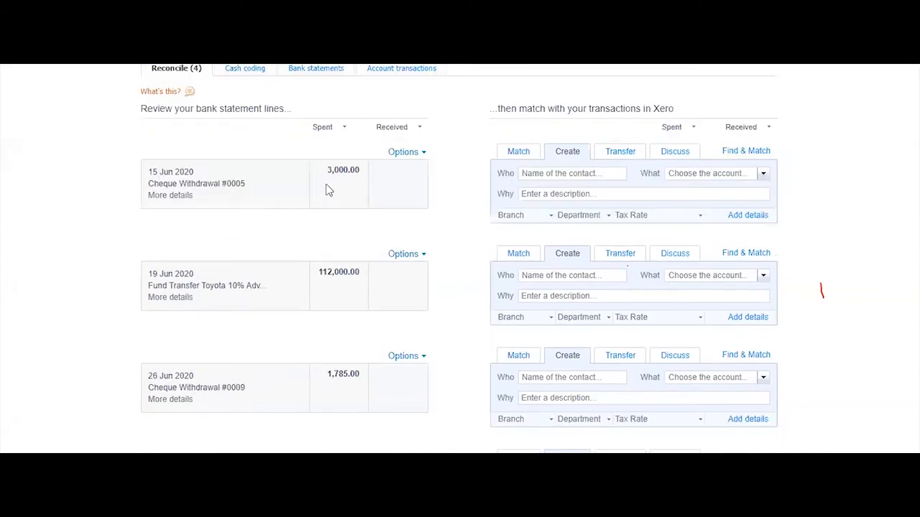
Look through Find & Match candidates for the 3,000.00 Cheque Withdrawal #0005
{"action": "left_click", "coordinate": [748, 154]}
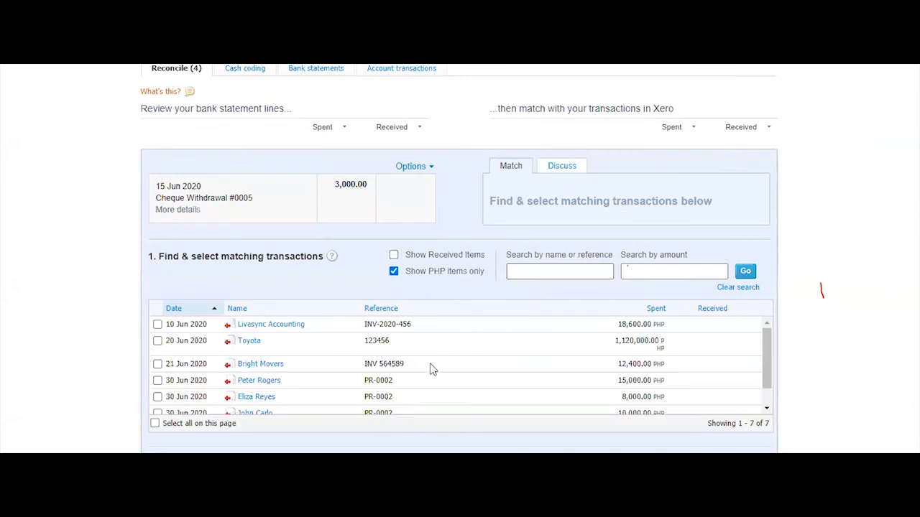
{"action": "scroll", "coordinate": [431, 371], "scroll_direction": "down", "scroll_amount": 1}
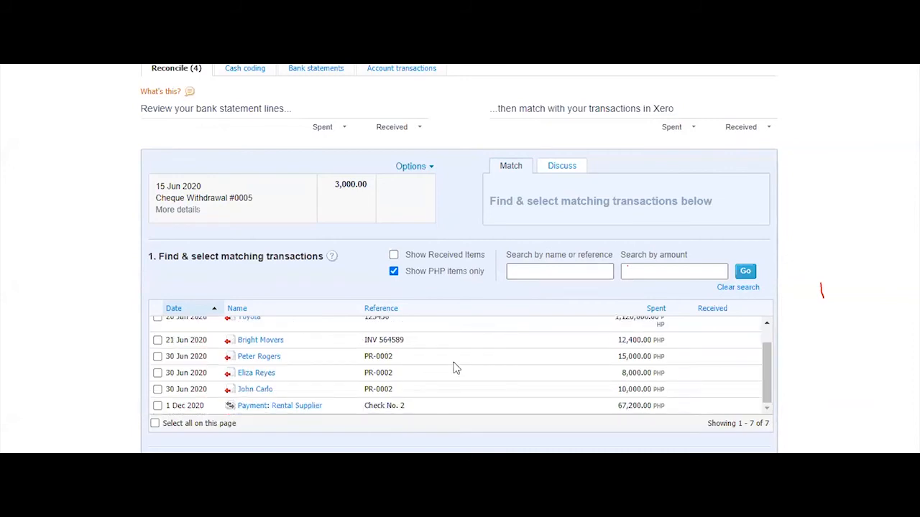
{"action": "scroll", "coordinate": [453, 368], "scroll_direction": "up", "scroll_amount": 1}
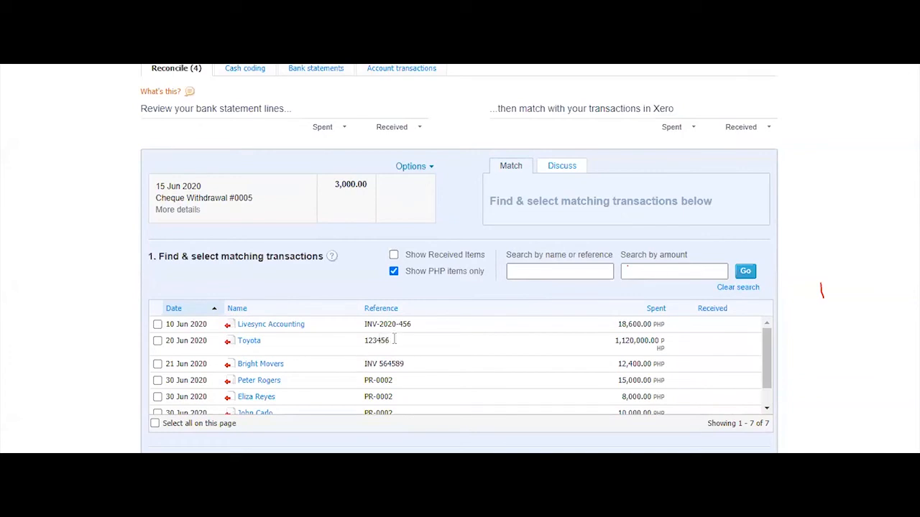
{"action": "scroll", "coordinate": [395, 342], "scroll_direction": "down", "scroll_amount": 1}
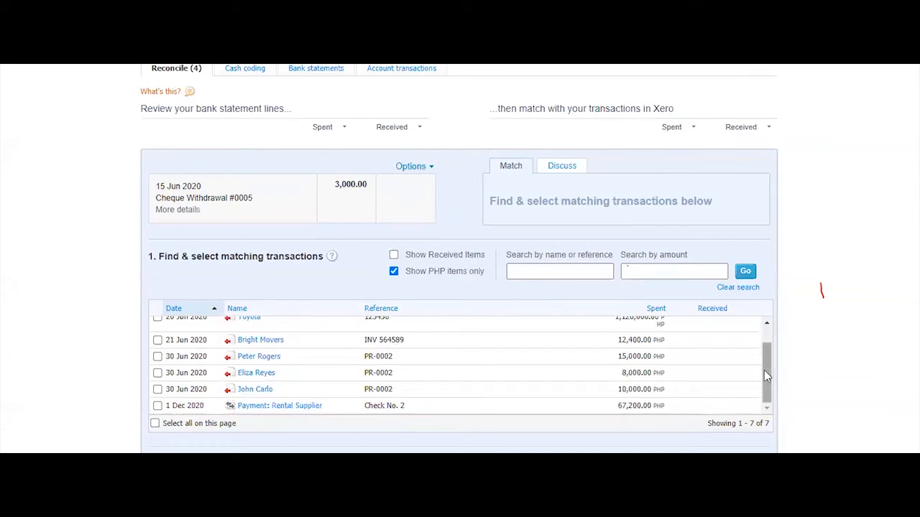
{"action": "left_click_drag", "start_coordinate": [763, 370], "coordinate": [764, 348]}
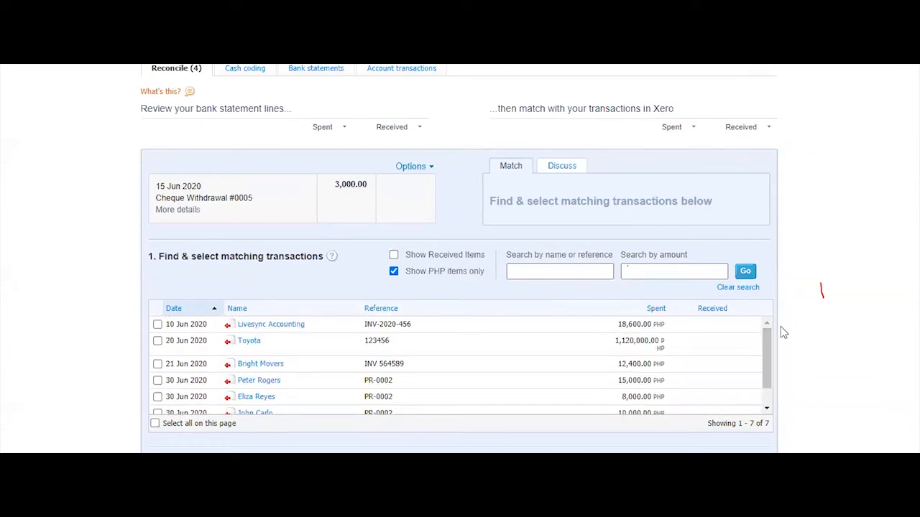
{"action": "scroll", "coordinate": [780, 329], "scroll_direction": "down", "scroll_amount": 5}
Cancel the match search and bring back the Create form for the 15 Jun line
{"action": "left_click", "coordinate": [746, 352]}
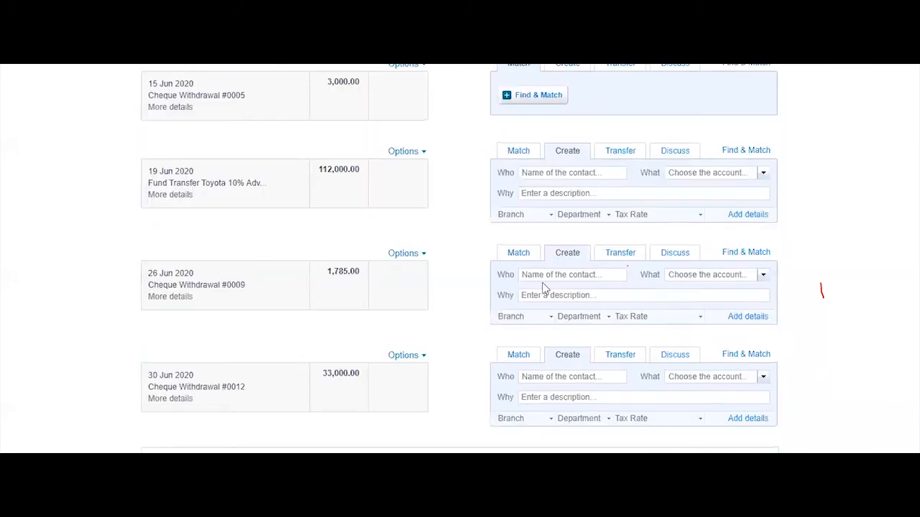
{"action": "scroll", "coordinate": [543, 290], "scroll_direction": "up", "scroll_amount": 3}
{"action": "left_click", "coordinate": [567, 272]}
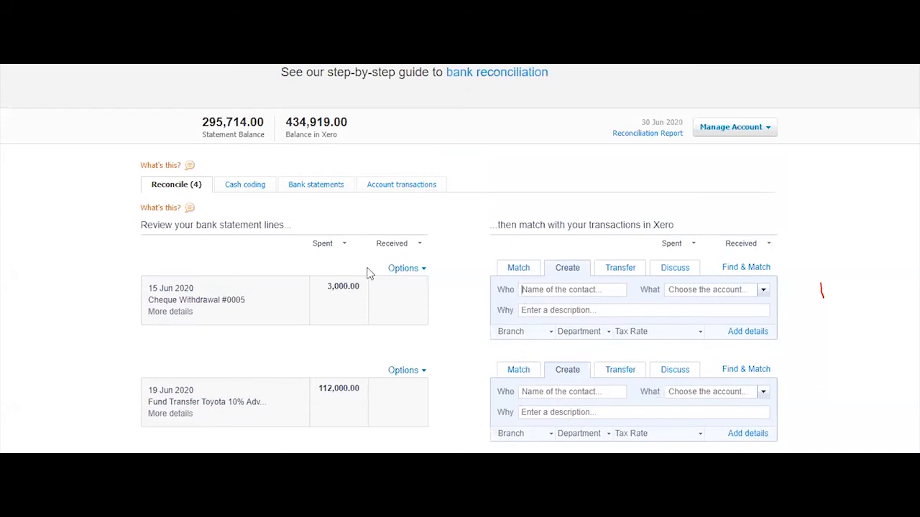
Record the 3,000.00 withdrawal as a transfer to Petty Cash Peso with reference 'Replenishment'
{"action": "left_click", "coordinate": [620, 272]}
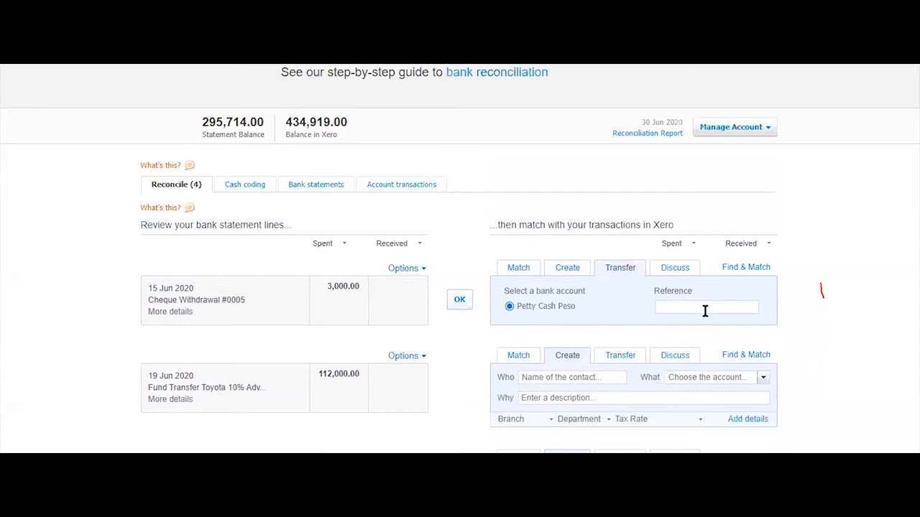
{"action": "type", "text": "Replenishment"}
{"action": "left_click", "coordinate": [460, 301]}
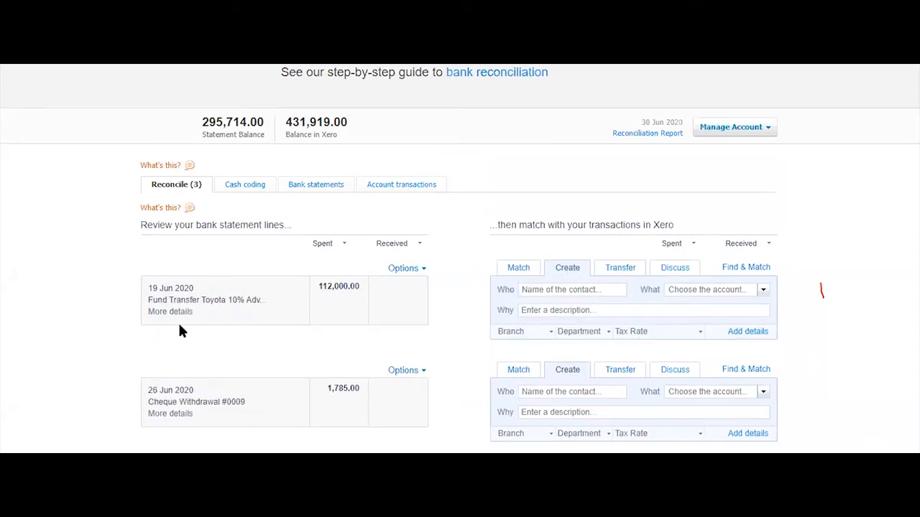
Search 'toyota' for the 112,000.00 fund transfer line and tick the 20 Jun Toyota payment
{"action": "left_click", "coordinate": [171, 313]}
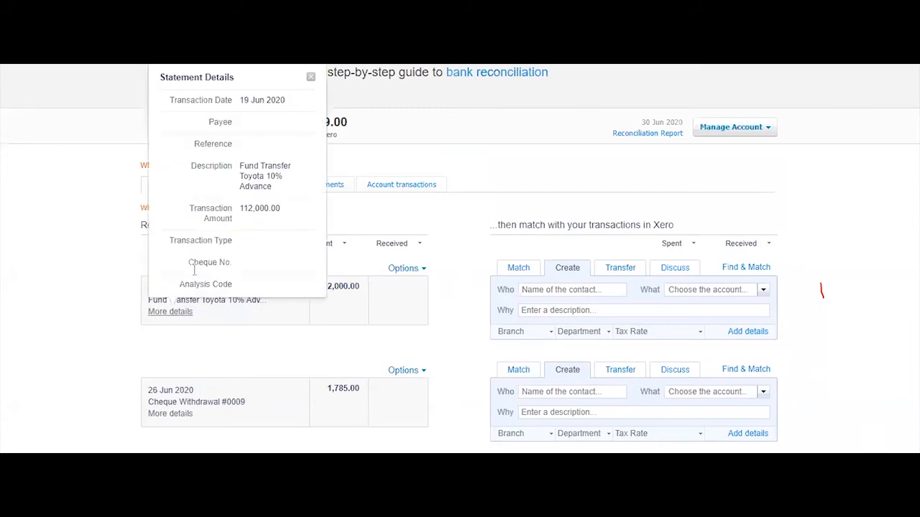
{"action": "left_click", "coordinate": [759, 270]}
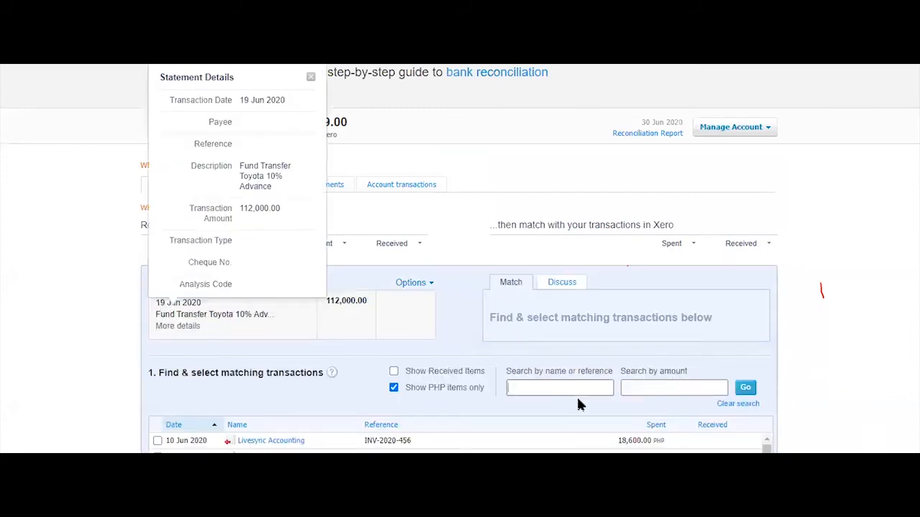
{"action": "type", "text": "toyota"}
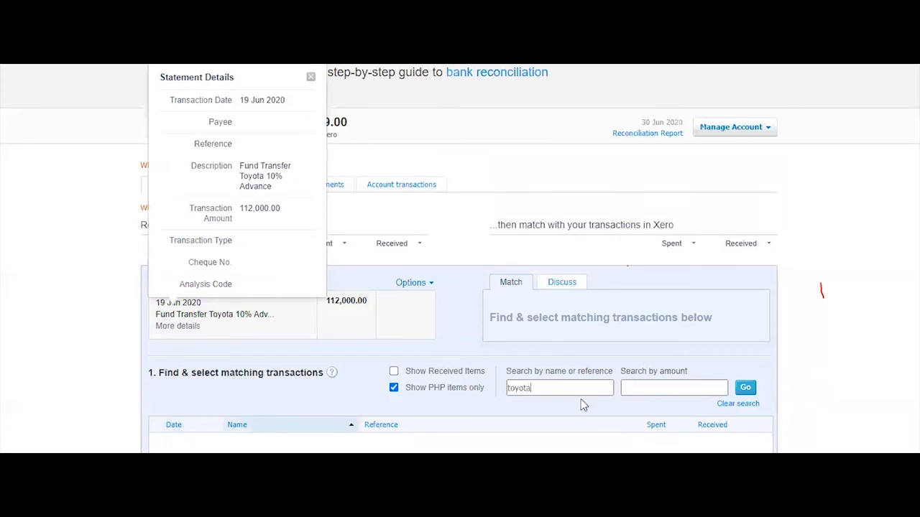
{"action": "scroll", "coordinate": [659, 287], "scroll_direction": "down", "scroll_amount": 1}
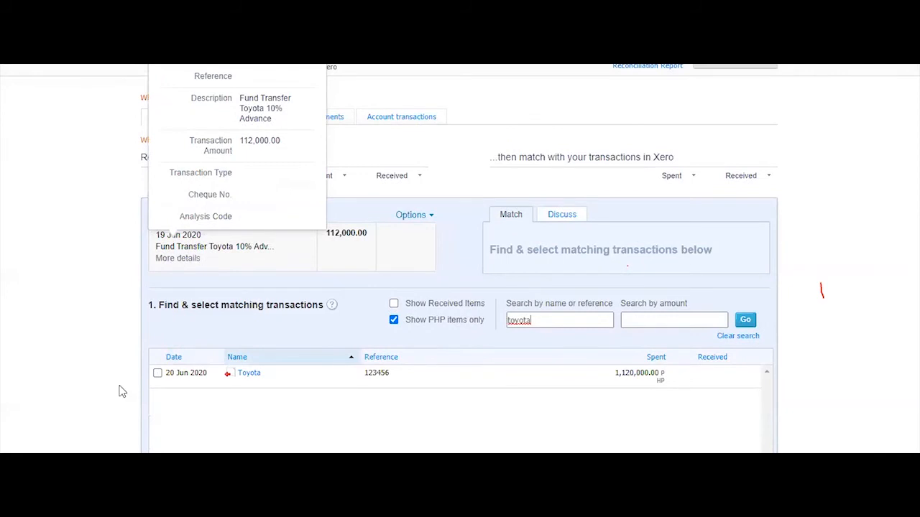
{"action": "left_click", "coordinate": [392, 377]}
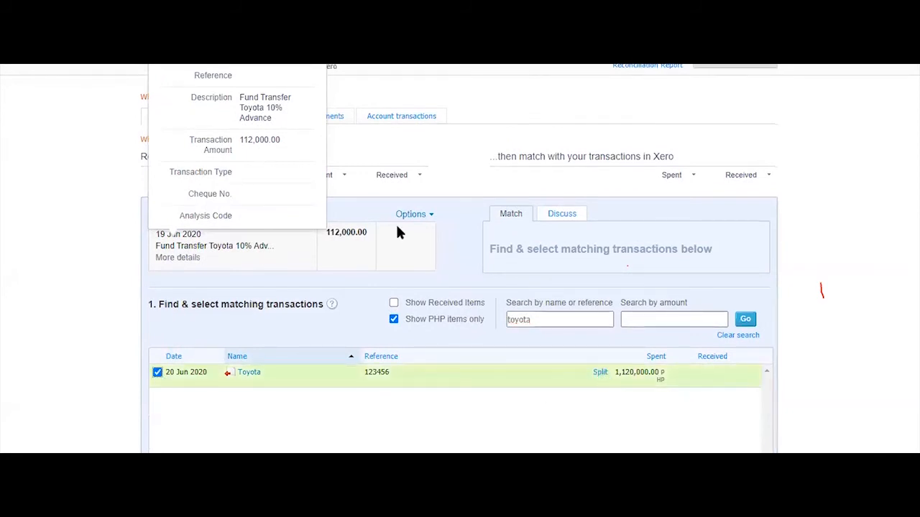
{"action": "right_click", "coordinate": [251, 374]}
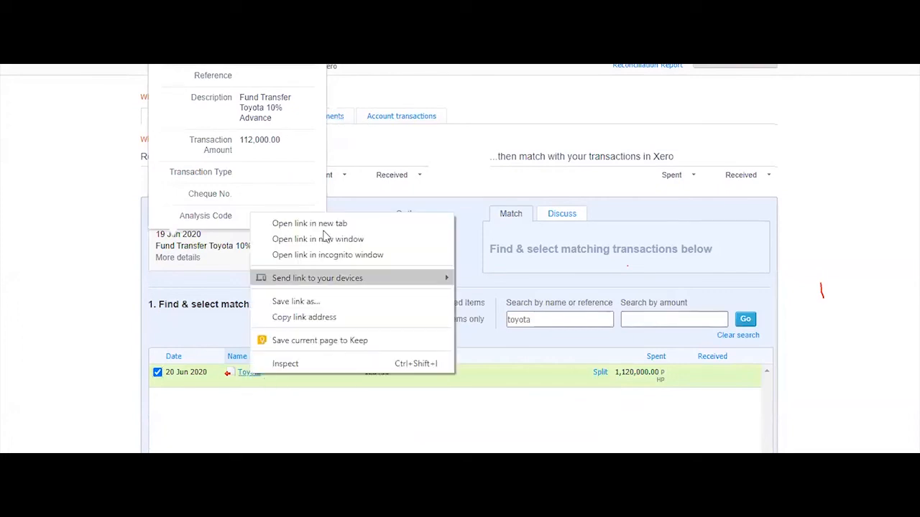
Open the 1,120,000.00 Toyota Hi-ACE bill in a new tab and review it
{"action": "left_click", "coordinate": [324, 224]}
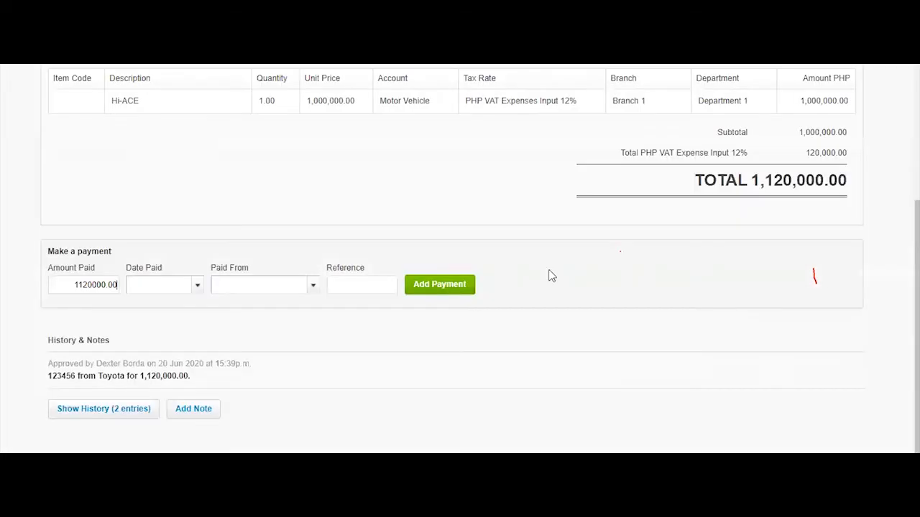
{"action": "scroll", "coordinate": [870, 289], "scroll_direction": "up", "scroll_amount": 2}
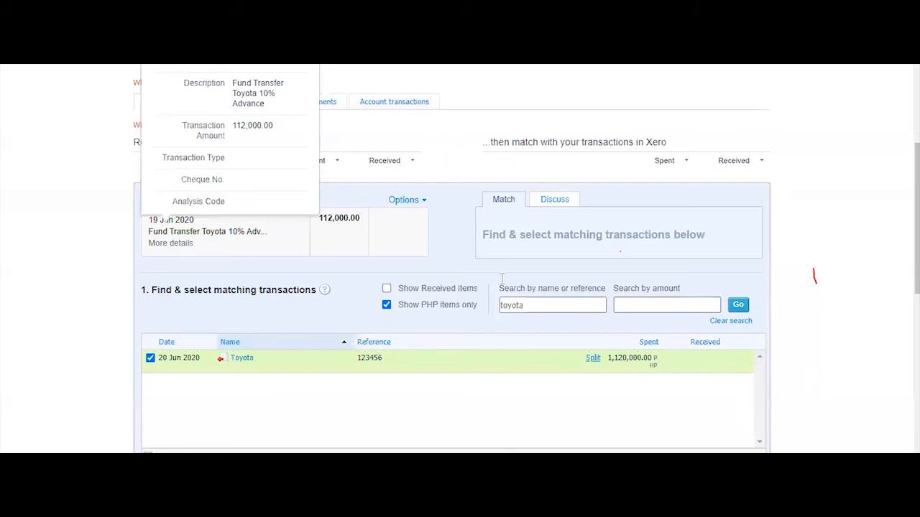
Split a 112,000.00 part payment off the Toyota bill and reconcile it against the transfer
{"action": "left_click", "coordinate": [593, 357]}
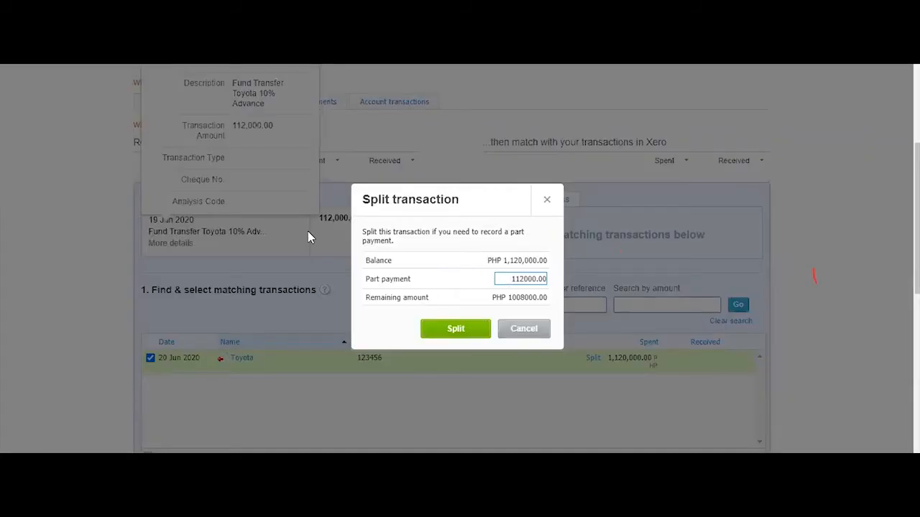
{"action": "left_click_drag", "start_coordinate": [483, 199], "coordinate": [683, 204]}
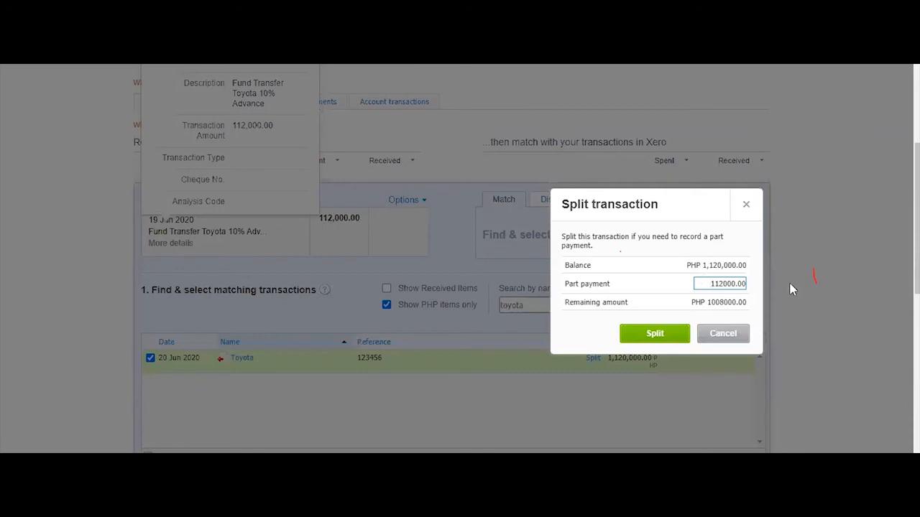
{"action": "left_click_drag", "start_coordinate": [745, 284], "coordinate": [636, 335]}
{"action": "key", "text": "Return"}
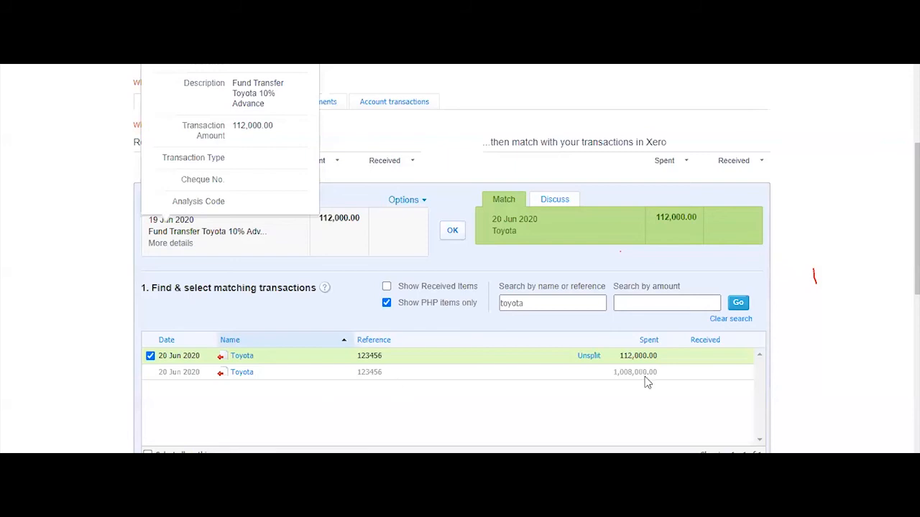
{"action": "left_click", "coordinate": [452, 230]}
{"action": "left_click", "coordinate": [460, 317]}
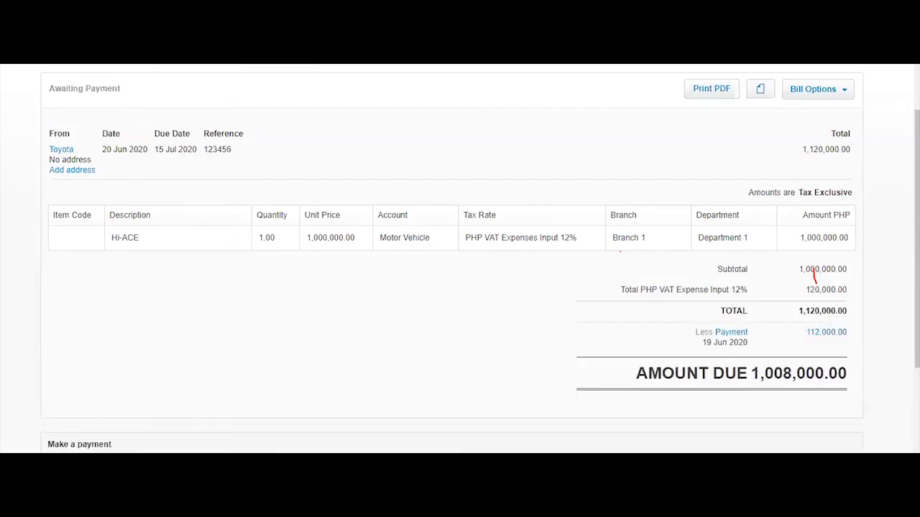
Switch back to the reconciliation list showing Cheque Withdrawals #0009 and #0012 remaining
{"action": "left_click", "coordinate": [680, 58]}
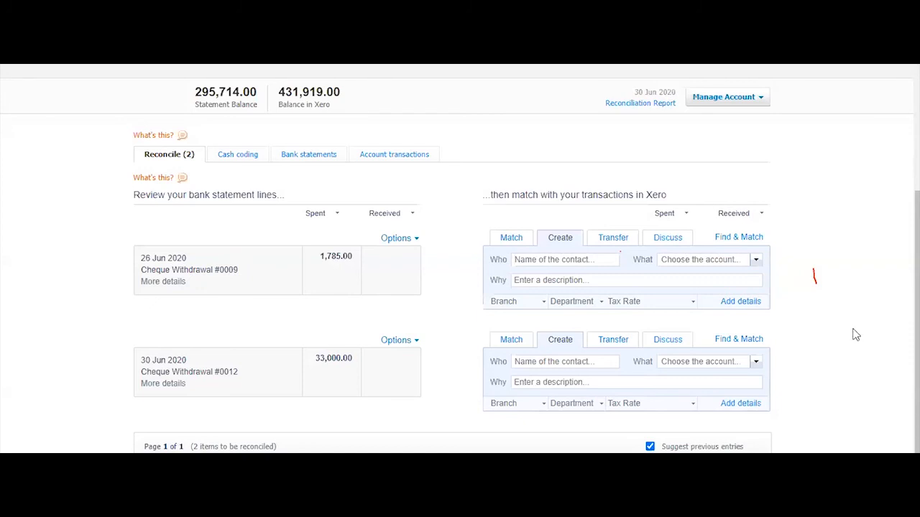
{"action": "mouse_move", "coordinate": [160, 287]}
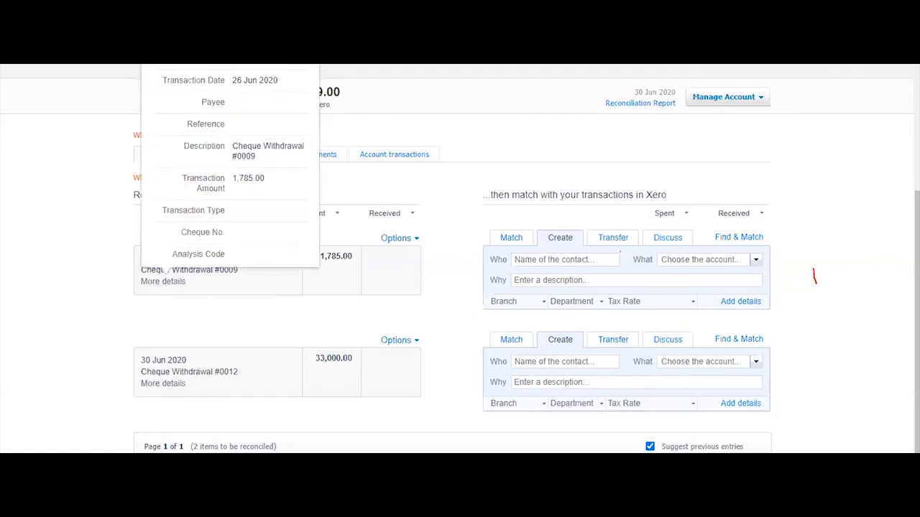
{"action": "mouse_move", "coordinate": [342, 502]}
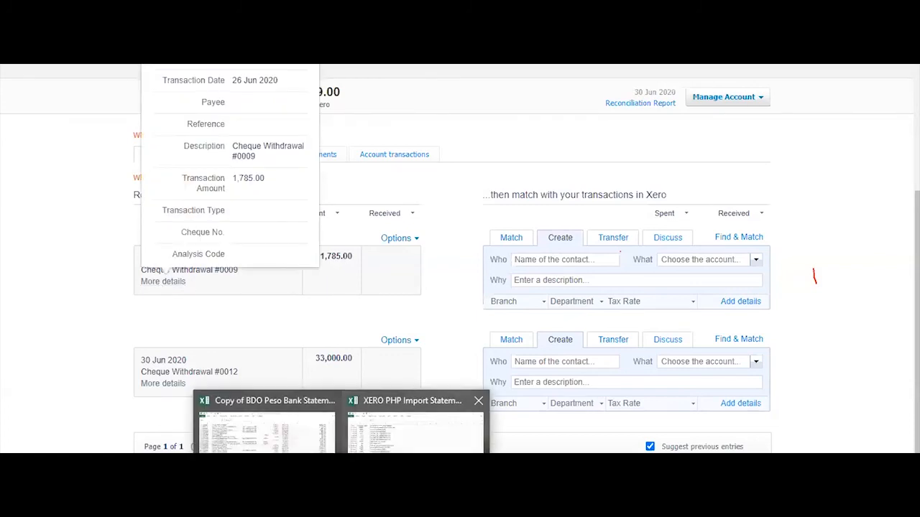
{"action": "left_click", "coordinate": [266, 424]}
{"action": "left_click_drag", "start_coordinate": [226, 325], "coordinate": [843, 326]}
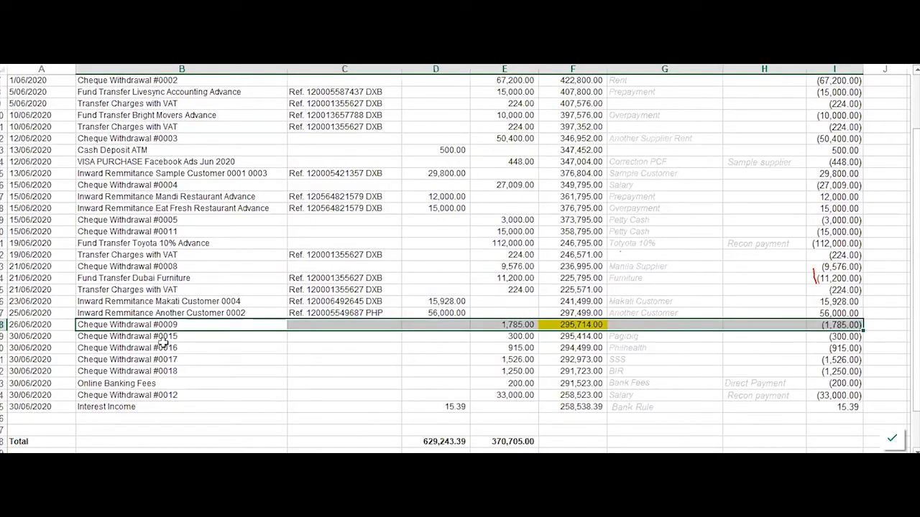
{"action": "left_click_drag", "start_coordinate": [659, 325], "coordinate": [665, 334]}
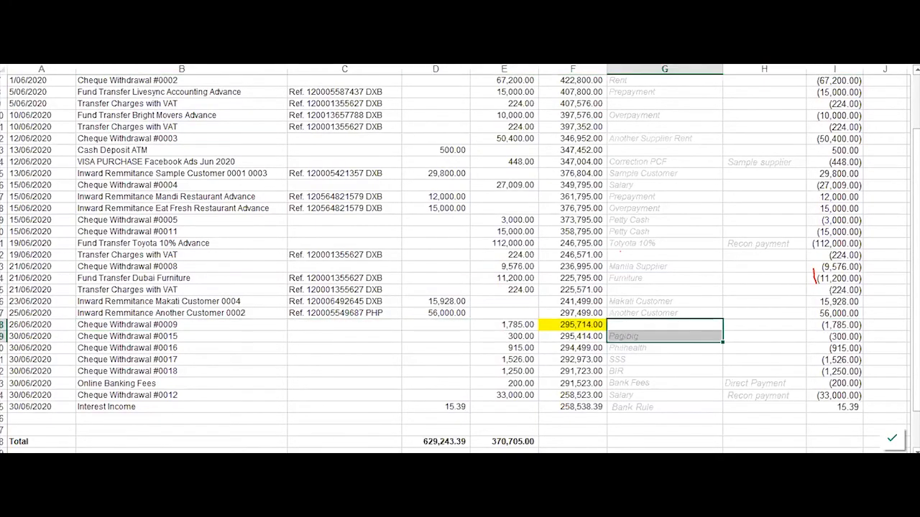
{"action": "left_click", "coordinate": [118, 463]}
{"action": "left_click", "coordinate": [66, 425]}
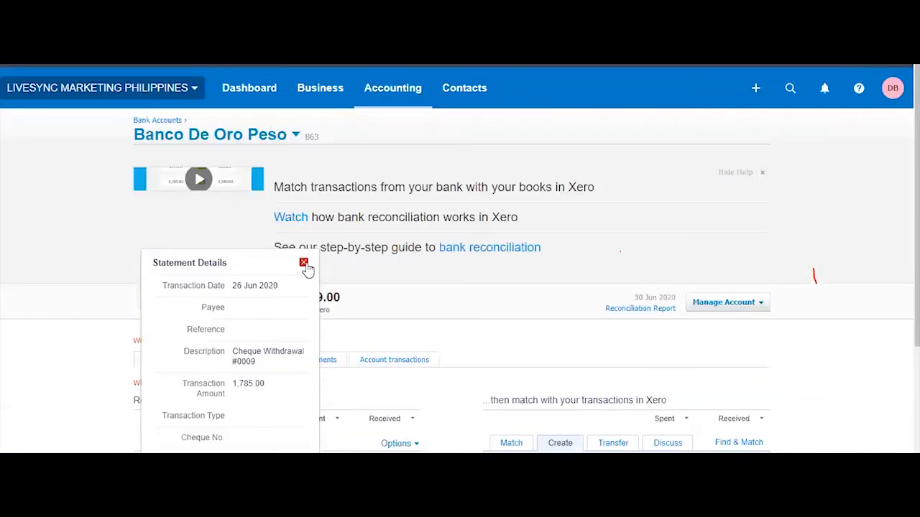
{"action": "left_click", "coordinate": [306, 57]}
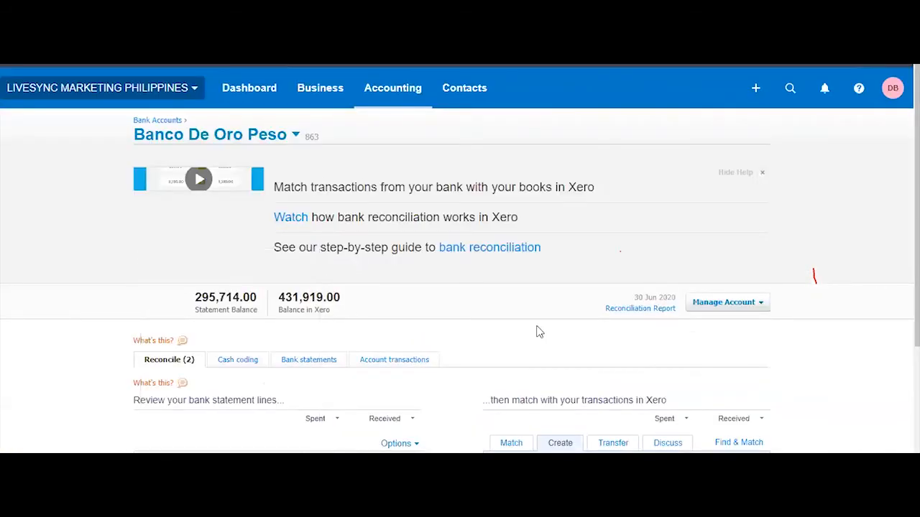
Open the Bank Reconciliation report in a new tab: 312,499.00 in Xero versus 295,714.00 statement
{"action": "right_click", "coordinate": [648, 105]}
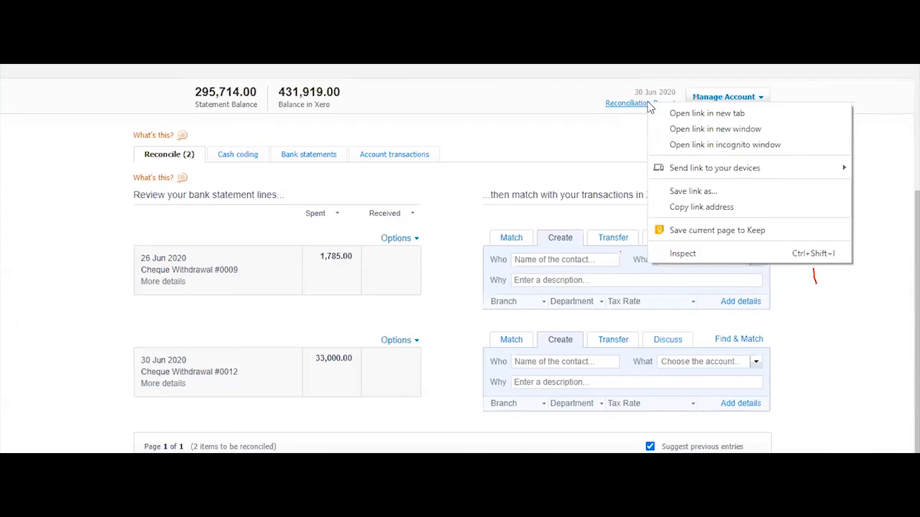
{"action": "left_click", "coordinate": [694, 112]}
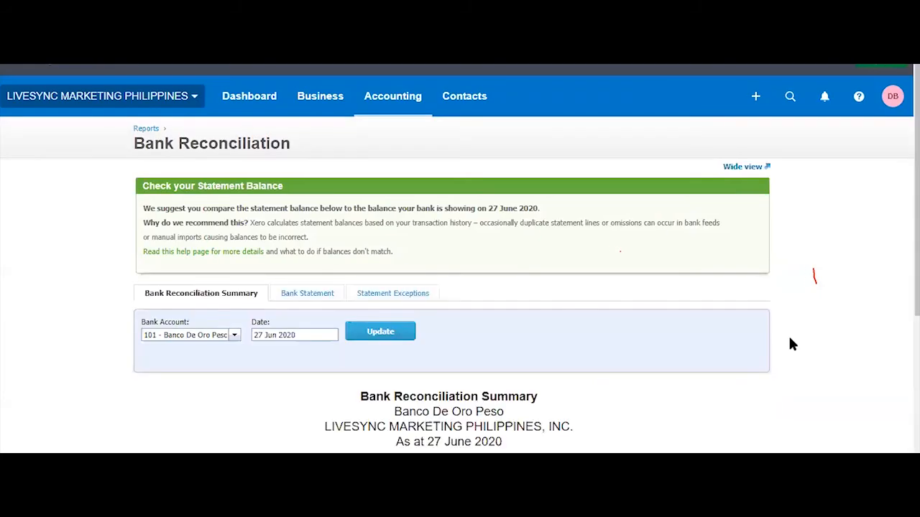
{"action": "scroll", "coordinate": [788, 341], "scroll_direction": "down", "scroll_amount": 3}
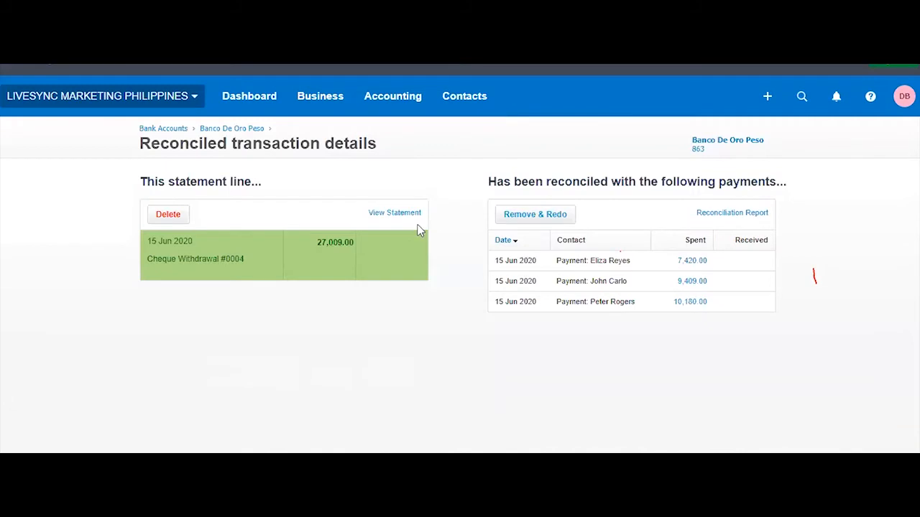
Open the Aged Payables report from Accounting and scroll through it
{"action": "left_click", "coordinate": [390, 100]}
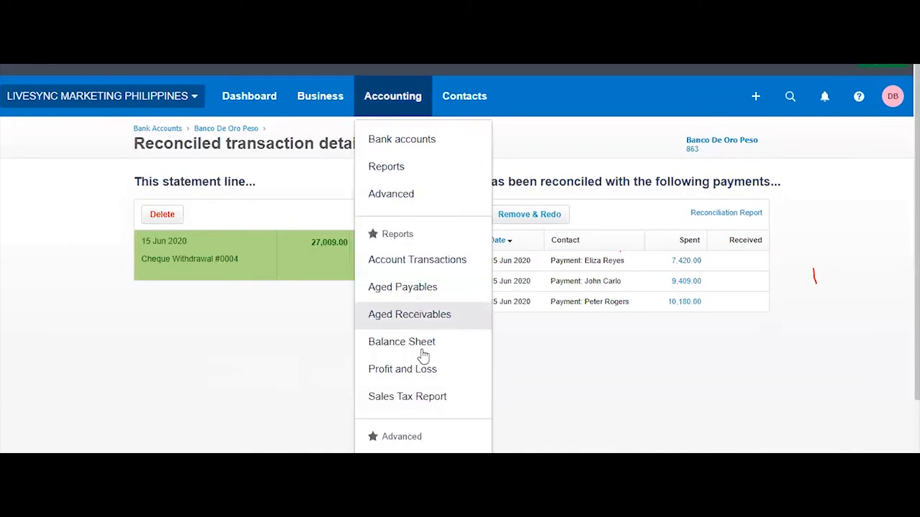
{"action": "left_click", "coordinate": [726, 351]}
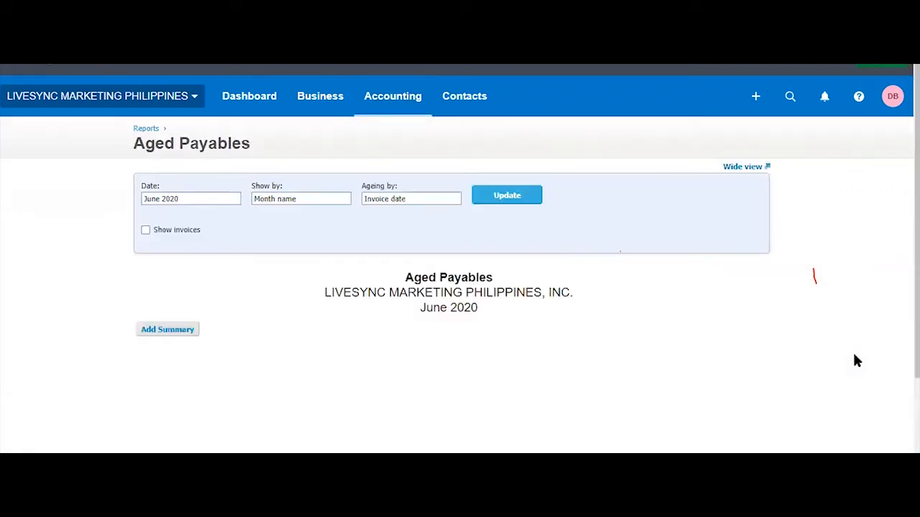
{"action": "scroll", "coordinate": [857, 363], "scroll_direction": "down", "scroll_amount": 1}
{"action": "scroll", "coordinate": [855, 357], "scroll_direction": "down", "scroll_amount": 1}
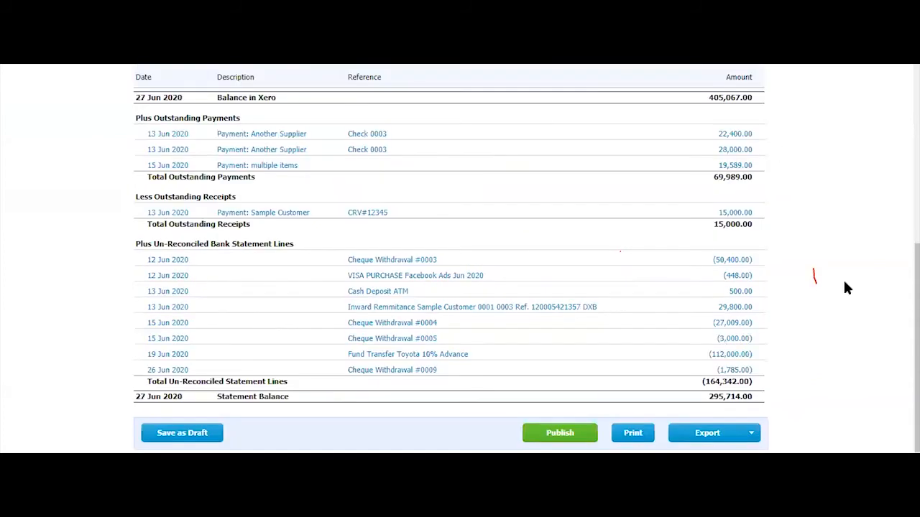
{"action": "scroll", "coordinate": [830, 286], "scroll_direction": "up", "scroll_amount": 10}
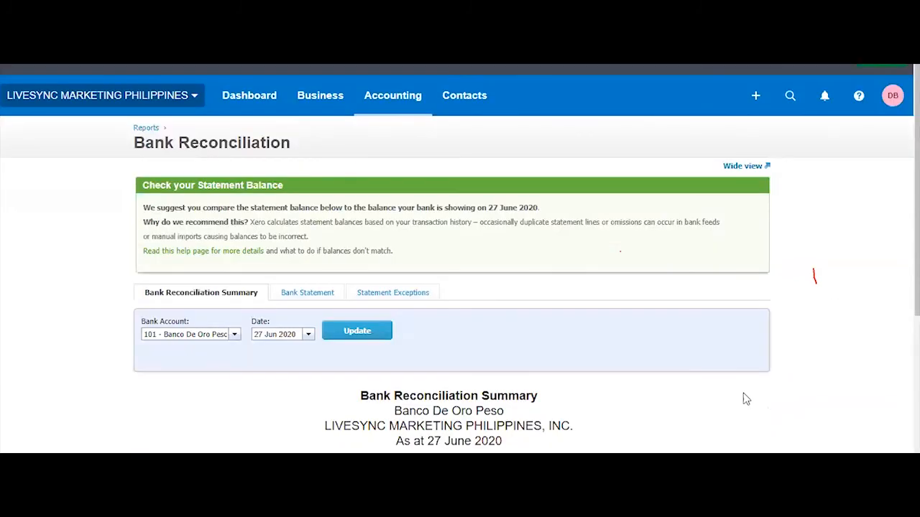
{"action": "scroll", "coordinate": [882, 264], "scroll_direction": "down", "scroll_amount": 3}
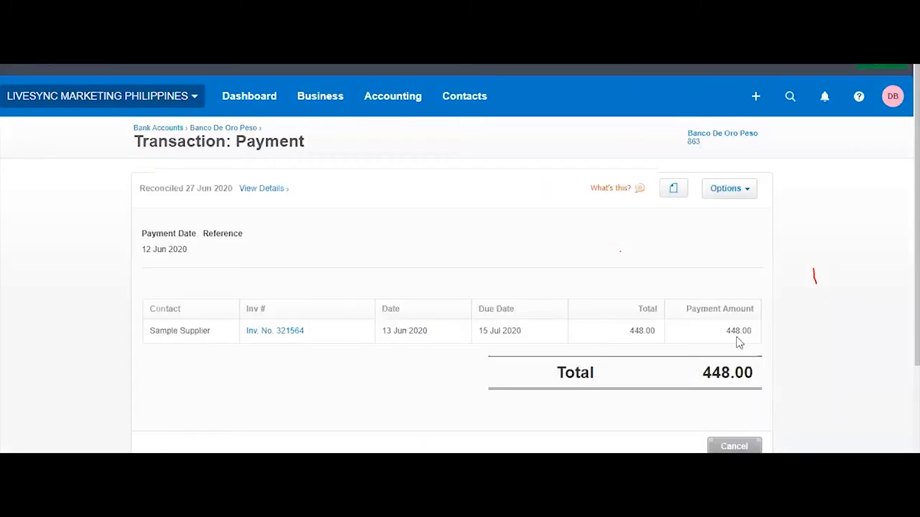
{"action": "scroll", "coordinate": [738, 343], "scroll_direction": "down", "scroll_amount": 2}
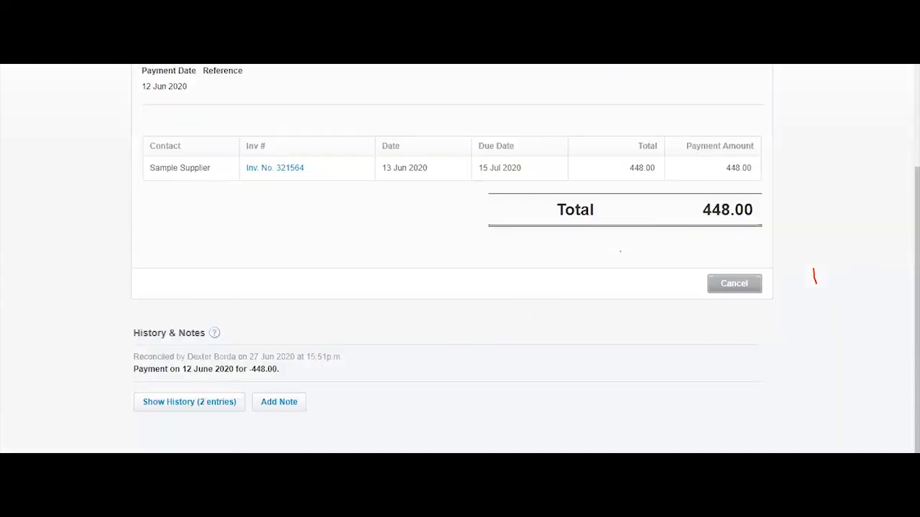
{"action": "scroll", "coordinate": [460, 259], "scroll_direction": "up", "scroll_amount": 3}
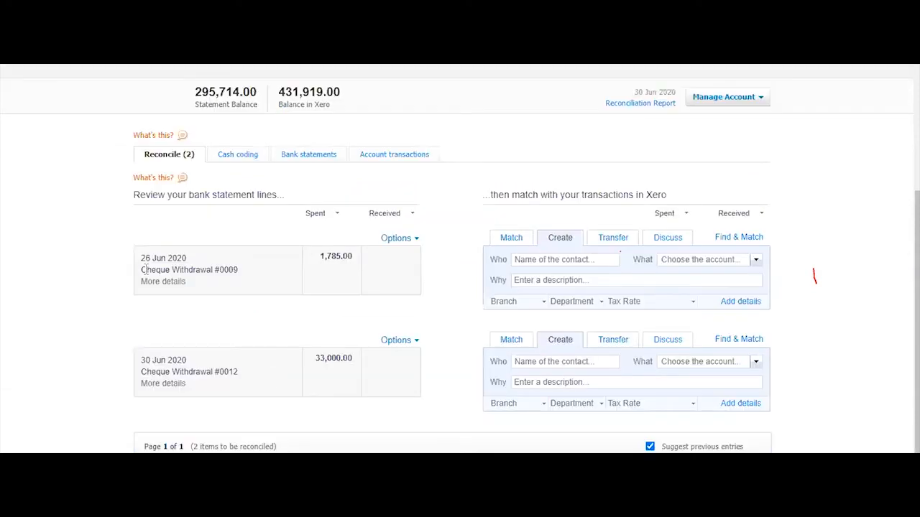
Pick the contact and code the 1,785.00 #0009 line to 881 - Owner A Funds Introduced
{"action": "mouse_move", "coordinate": [152, 286]}
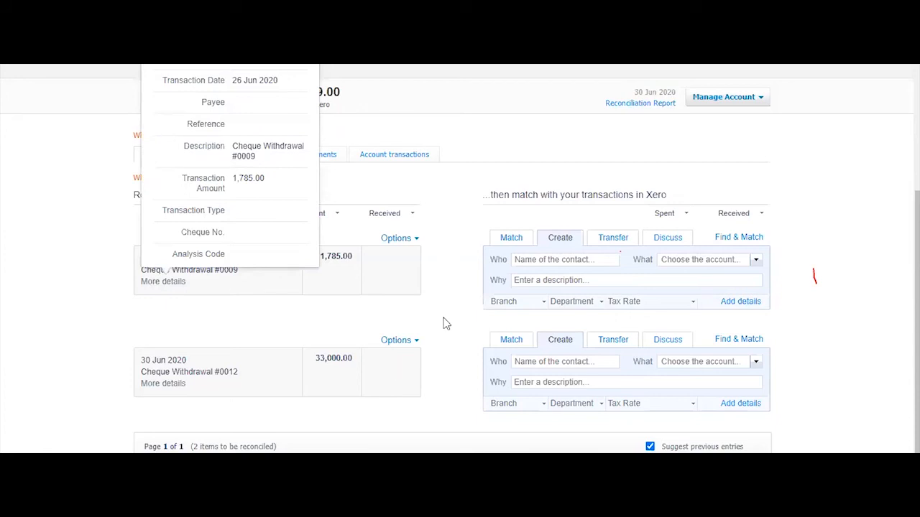
{"action": "left_click", "coordinate": [535, 260]}
{"action": "type", "text": "dex"}
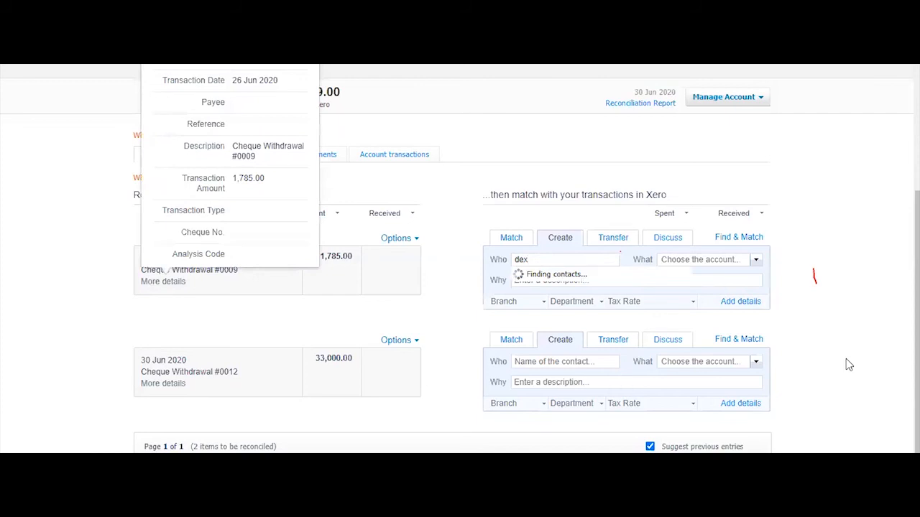
{"action": "left_click", "coordinate": [589, 286]}
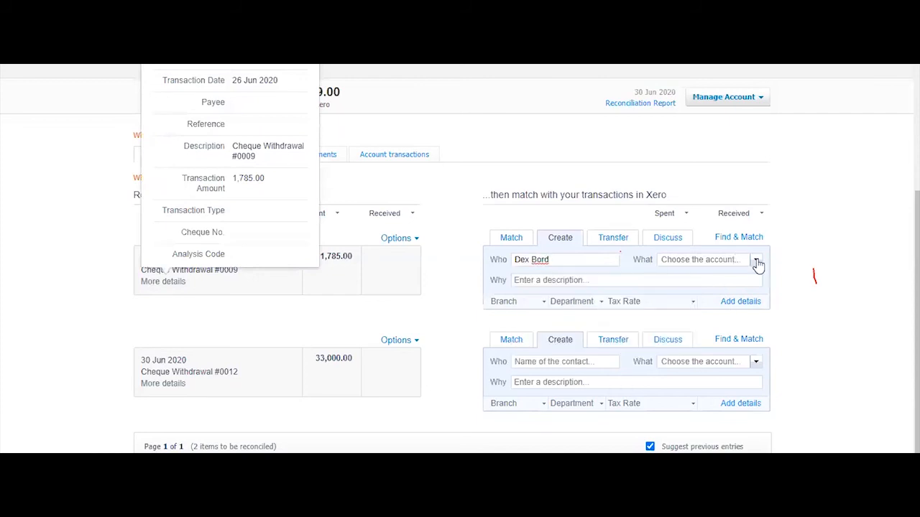
{"action": "left_click", "coordinate": [742, 261]}
{"action": "type", "text": "fun"}
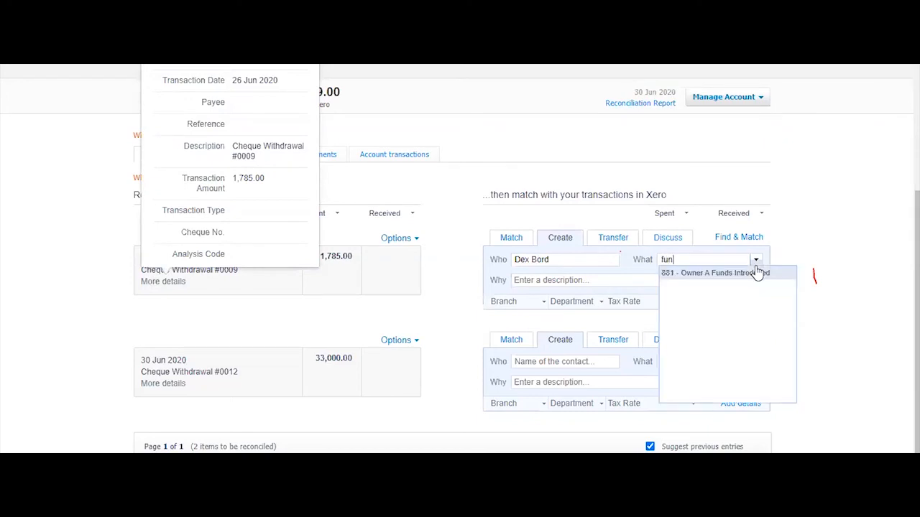
{"action": "left_click", "coordinate": [758, 276]}
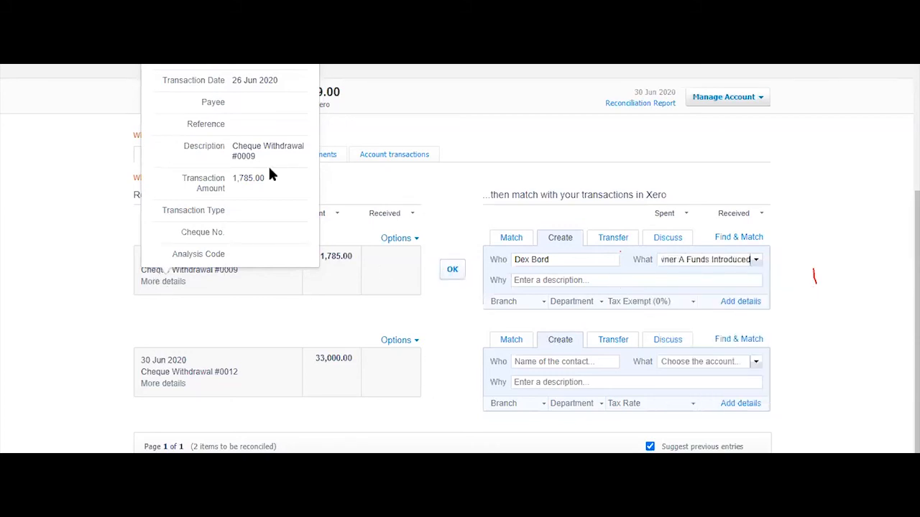
Describe it as 'Cheque Withdrawal #0009 Owner', set Branch 1 and PHP No VAT 0%, then reconcile
{"action": "left_click", "coordinate": [514, 280]}
{"action": "type", "text": "Cheque Withdrawal #0009"}
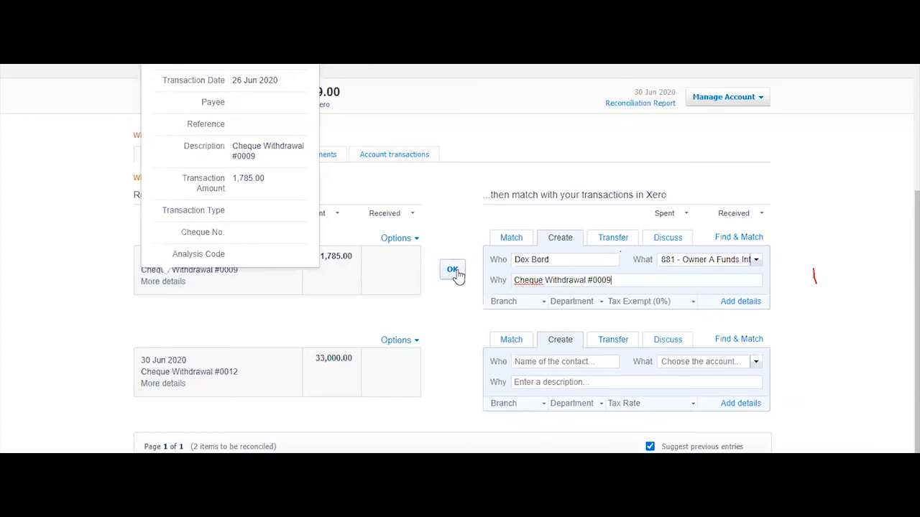
{"action": "type", "text": "Owner"}
{"action": "left_click", "coordinate": [603, 308]}
{"action": "left_click", "coordinate": [541, 305]}
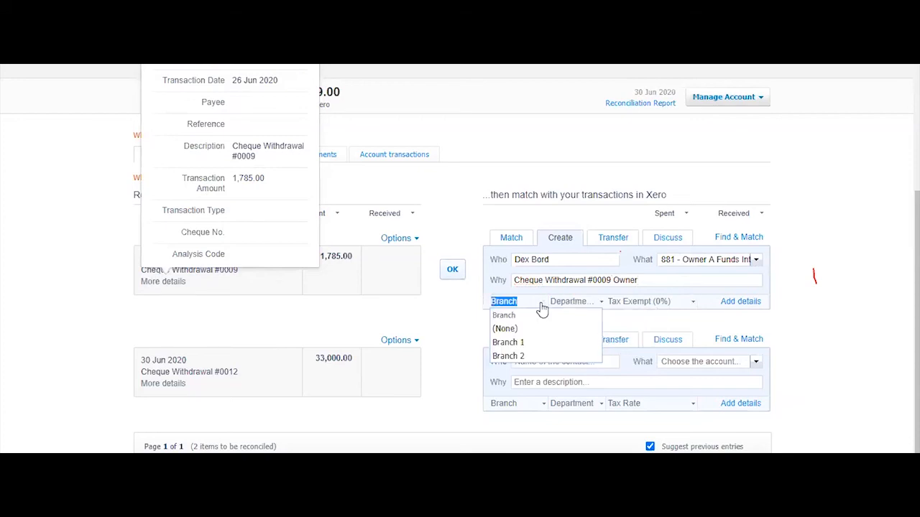
{"action": "left_click", "coordinate": [529, 343]}
{"action": "left_click", "coordinate": [669, 302]}
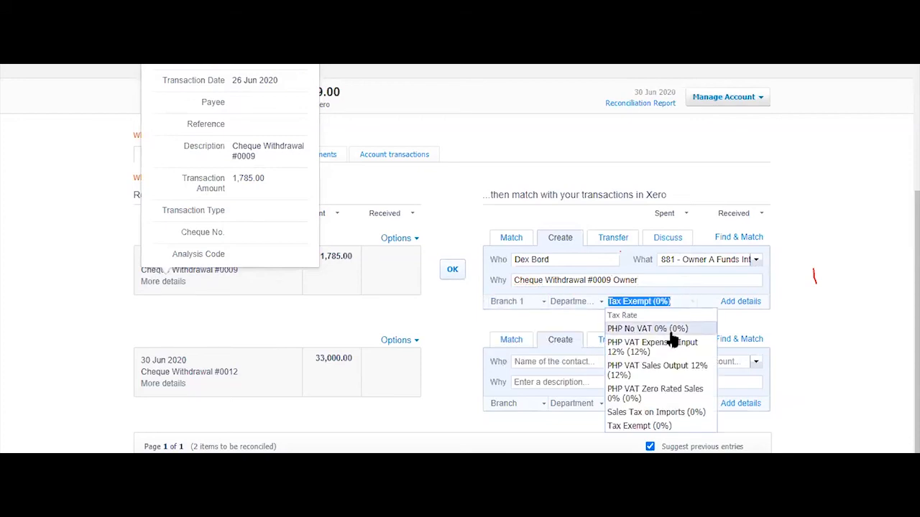
{"action": "left_click", "coordinate": [647, 329]}
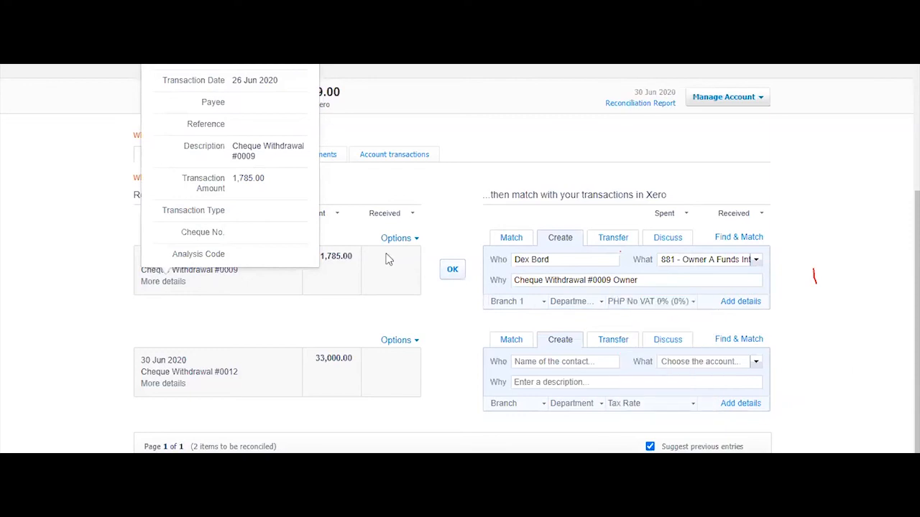
{"action": "left_click", "coordinate": [452, 269]}
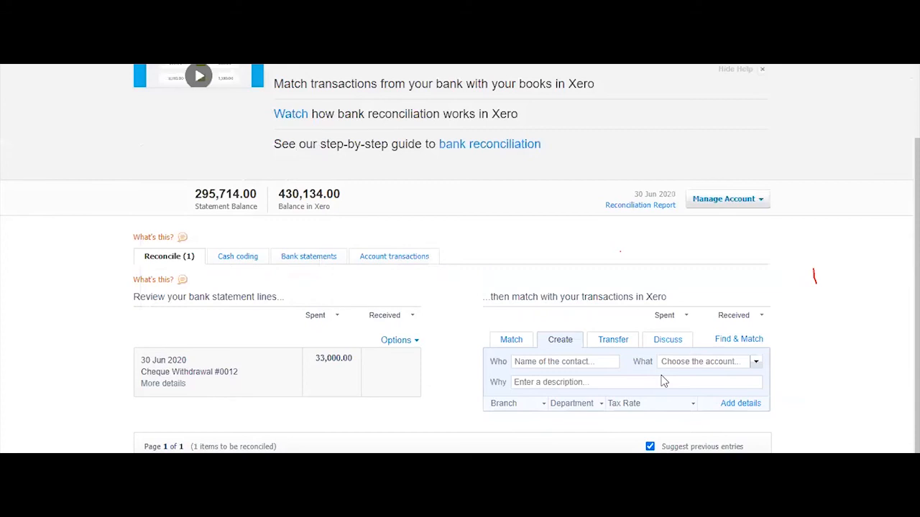
Match the 33,000.00 Cheque Withdrawal #0012 to the three PR-0002 payments of 15,000.00, 8,000.00 and 10,000.00
{"action": "left_click", "coordinate": [738, 339]}
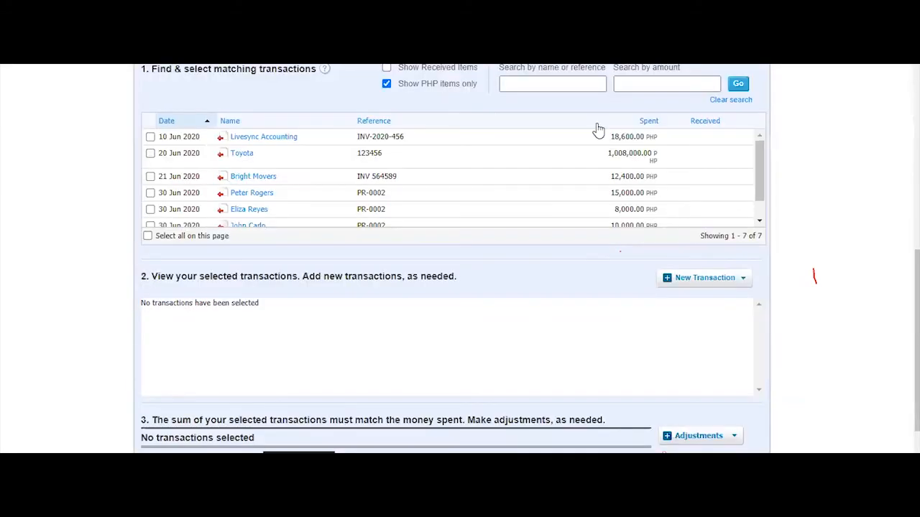
{"action": "type", "text": "pr"}
{"action": "key", "text": "Return"}
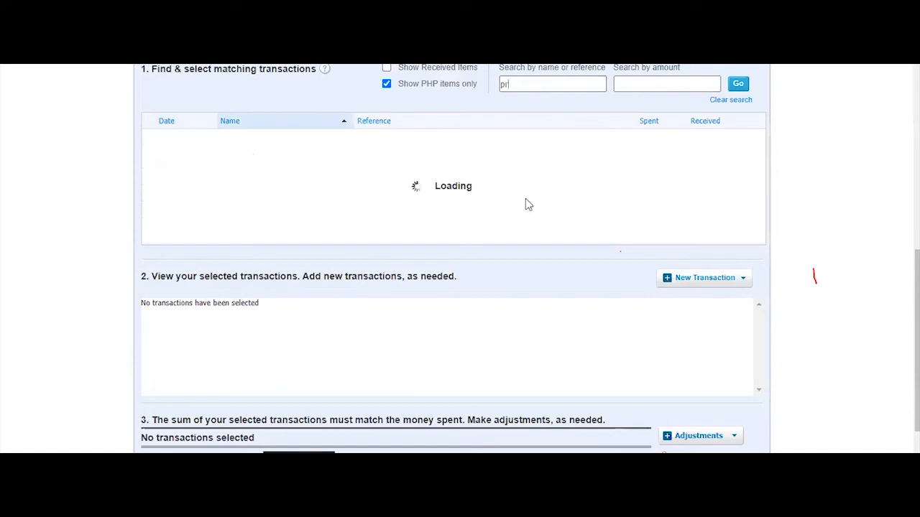
{"action": "left_click", "coordinate": [149, 137]}
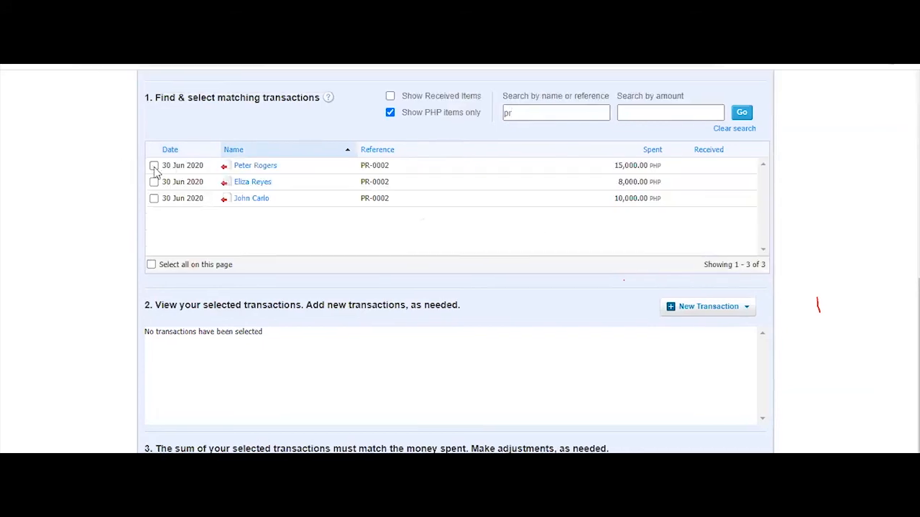
{"action": "left_click", "coordinate": [154, 181]}
{"action": "left_click", "coordinate": [154, 198]}
{"action": "scroll", "coordinate": [243, 241], "scroll_direction": "up", "scroll_amount": 3}
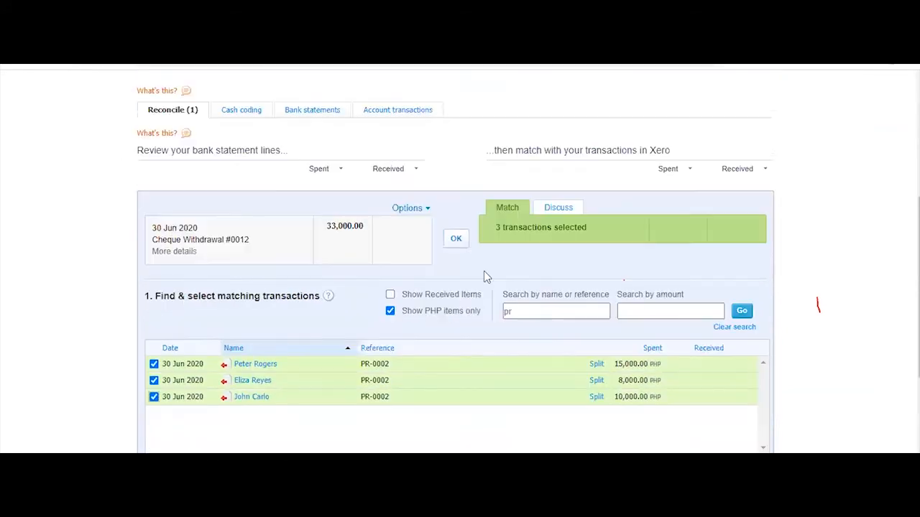
{"action": "left_click", "coordinate": [457, 246]}
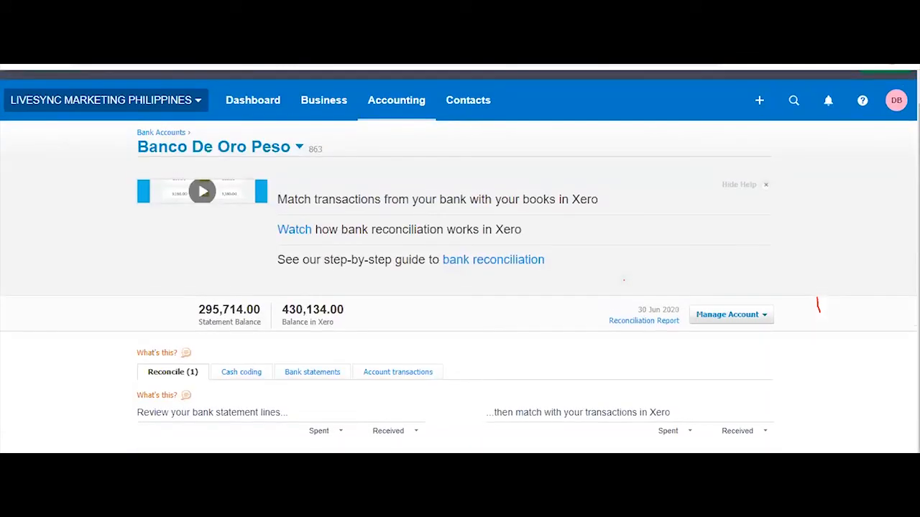
{"action": "scroll", "coordinate": [460, 288], "scroll_direction": "down", "scroll_amount": 2}
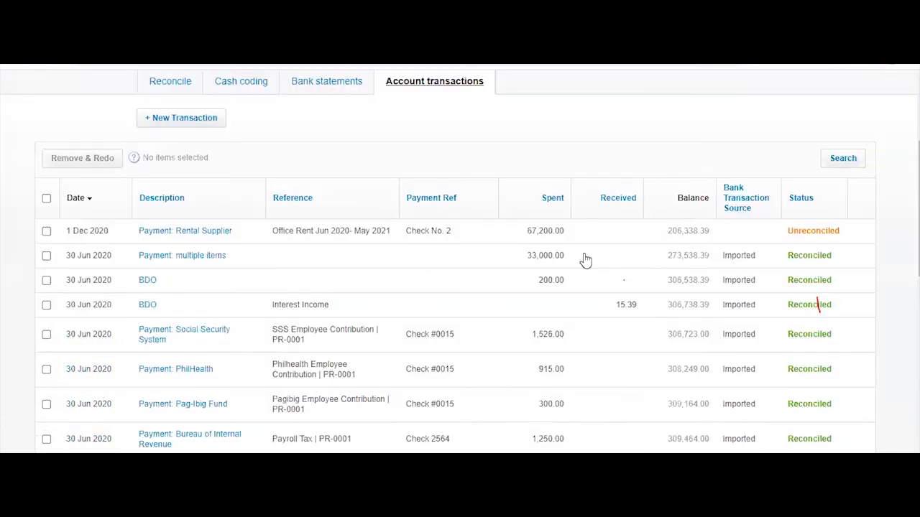
Refresh the Banco De Oro Peso reconciliation summary as at 30 Jun 2020 and scan its outstanding items
{"action": "scroll", "coordinate": [668, 395], "scroll_direction": "down", "scroll_amount": 10}
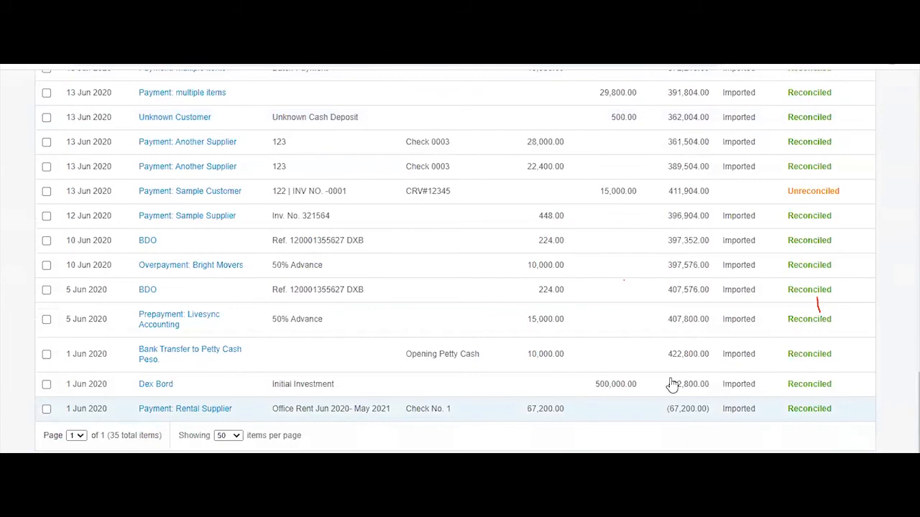
{"action": "scroll", "coordinate": [544, 204], "scroll_direction": "up", "scroll_amount": 10}
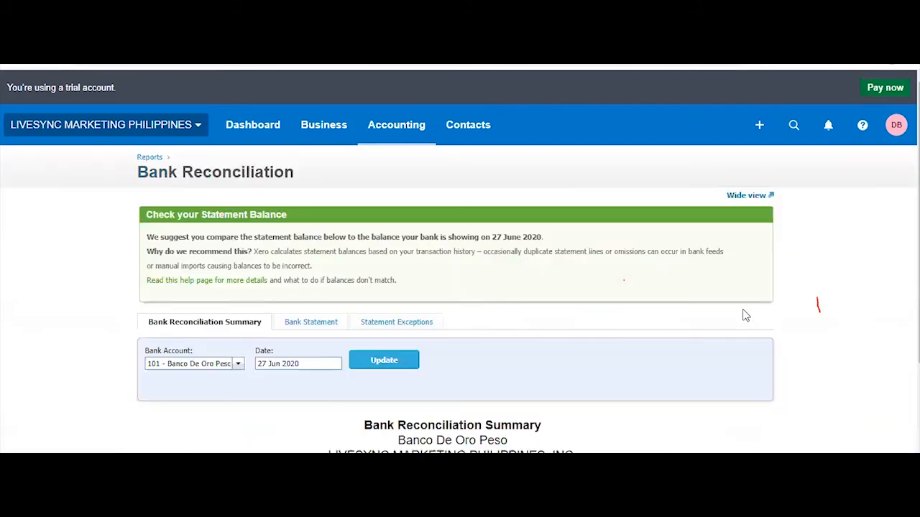
{"action": "scroll", "coordinate": [858, 338], "scroll_direction": "down", "scroll_amount": 2}
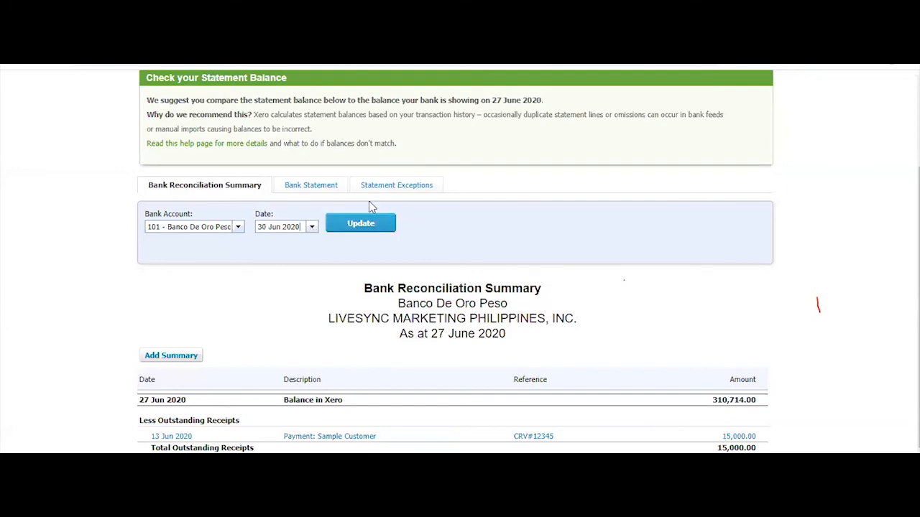
{"action": "left_click", "coordinate": [361, 223]}
{"action": "scroll", "coordinate": [819, 334], "scroll_direction": "down", "scroll_amount": 2}
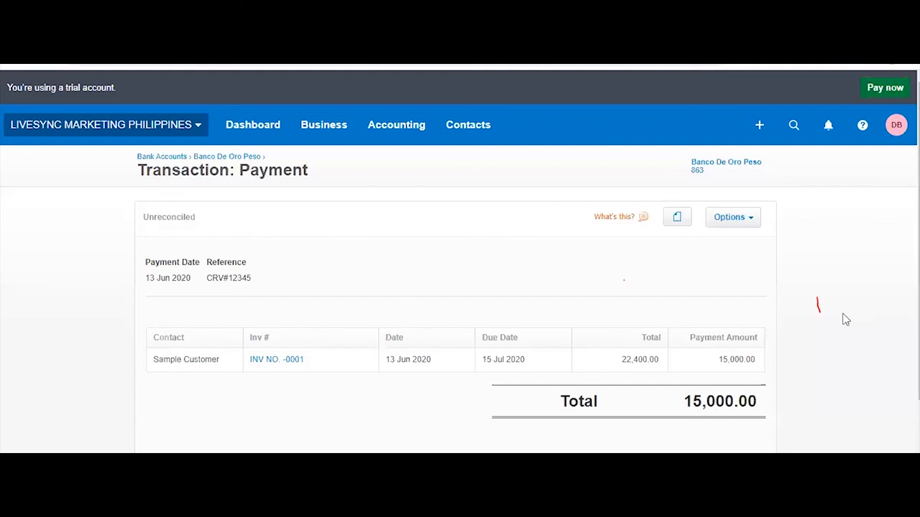
Scroll through the 30 Jun 2020 summary, reviewing the 273,538.39 Xero and 258,538.39 statement balances
{"action": "scroll", "coordinate": [845, 319], "scroll_direction": "down", "scroll_amount": 2}
{"action": "scroll", "coordinate": [846, 320], "scroll_direction": "up", "scroll_amount": 1}
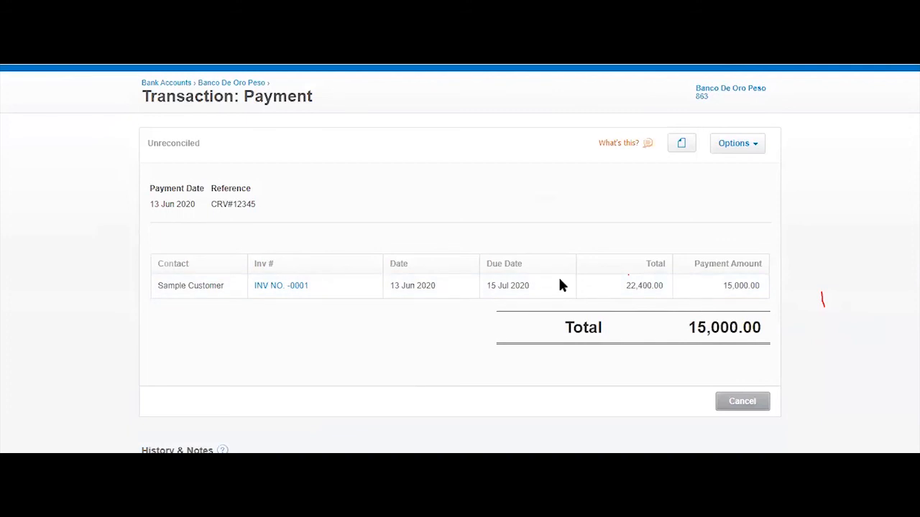
{"action": "scroll", "coordinate": [452, 245], "scroll_direction": "up", "scroll_amount": 1}
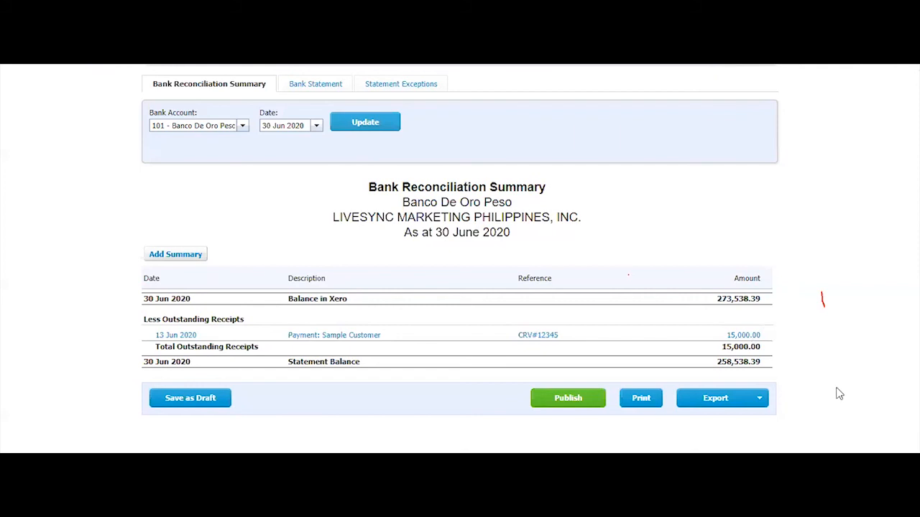
{"action": "scroll", "coordinate": [840, 394], "scroll_direction": "up", "scroll_amount": 1}
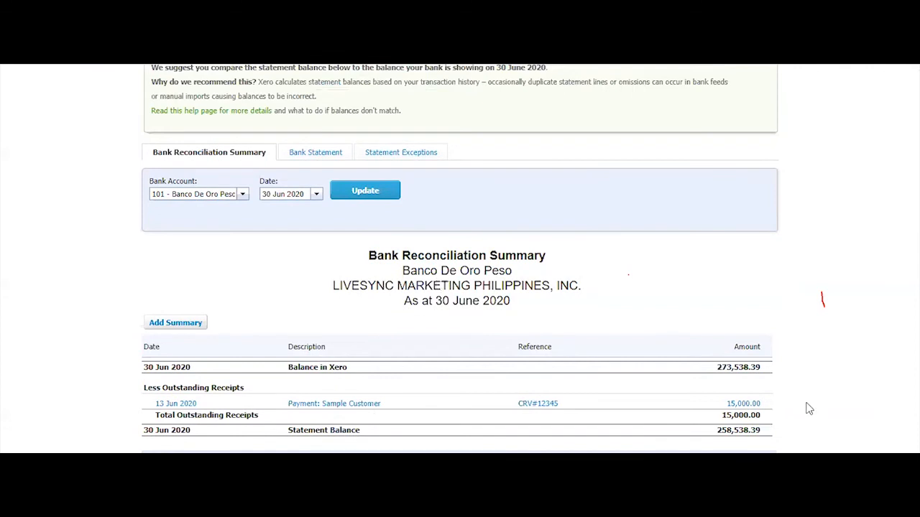
{"action": "scroll", "coordinate": [772, 344], "scroll_direction": "down", "scroll_amount": 1}
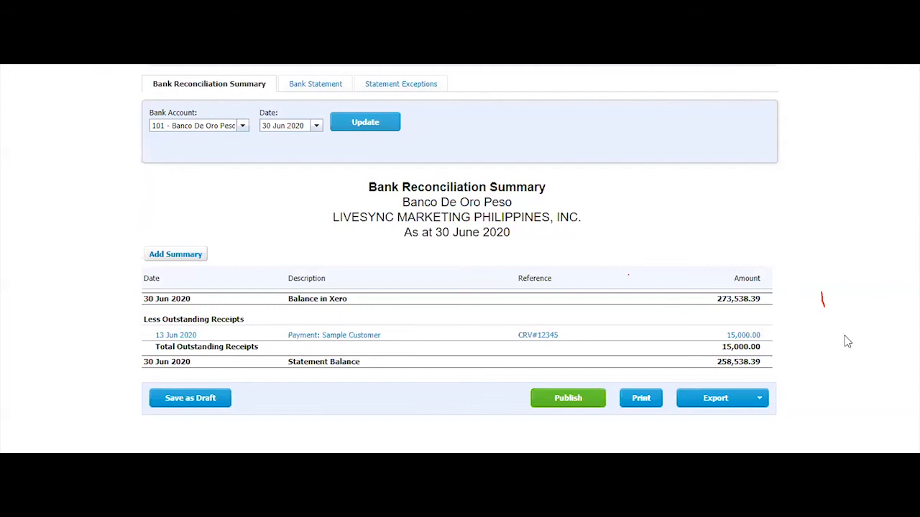
{"action": "scroll", "coordinate": [846, 342], "scroll_direction": "up", "scroll_amount": 2}
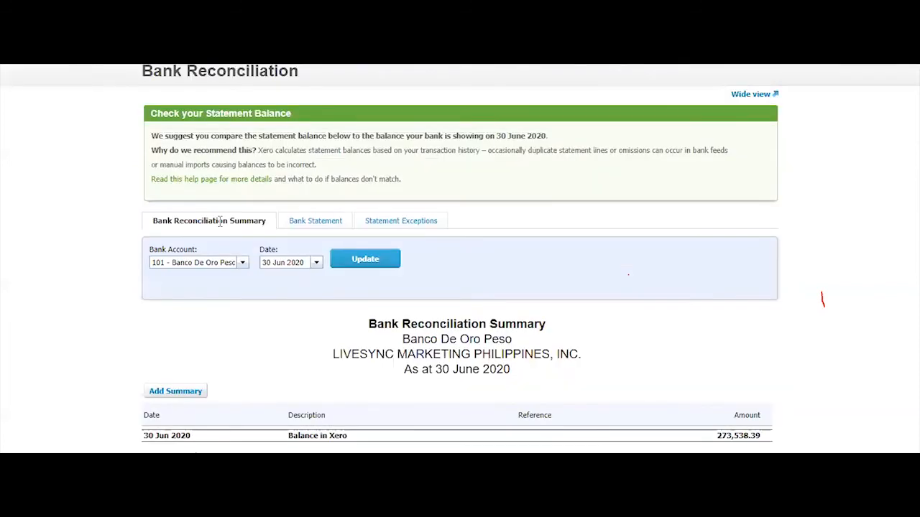
{"action": "scroll", "coordinate": [251, 272], "scroll_direction": "up", "scroll_amount": 1}
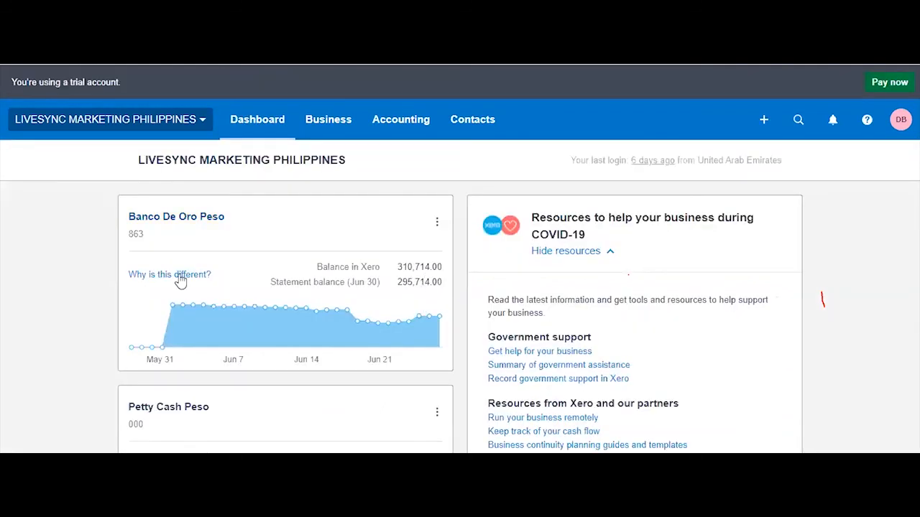
Open the options menu on the dashboard's Banco De Oro Peso card
{"action": "left_click", "coordinate": [437, 222]}
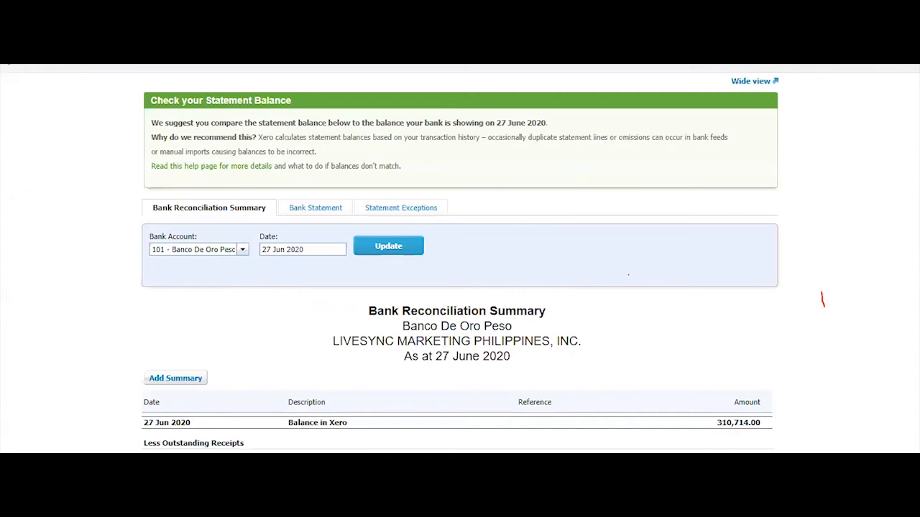
{"action": "scroll", "coordinate": [460, 287], "scroll_direction": "down", "scroll_amount": 2}
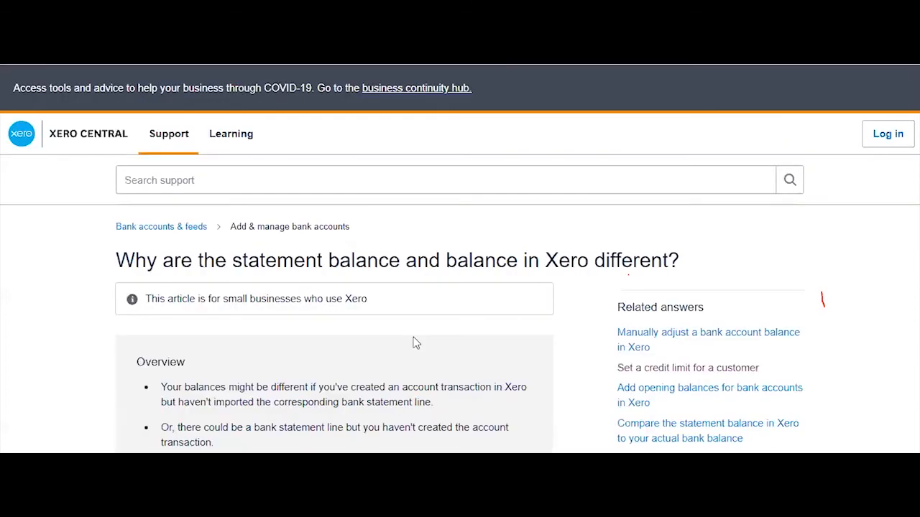
Read the balance-difference article and highlight its explanation of the balance in Xero
{"action": "scroll", "coordinate": [424, 337], "scroll_direction": "down", "scroll_amount": 2}
{"action": "scroll", "coordinate": [176, 215], "scroll_direction": "down", "scroll_amount": 2}
{"action": "left_click_drag", "start_coordinate": [215, 227], "coordinate": [400, 228]}
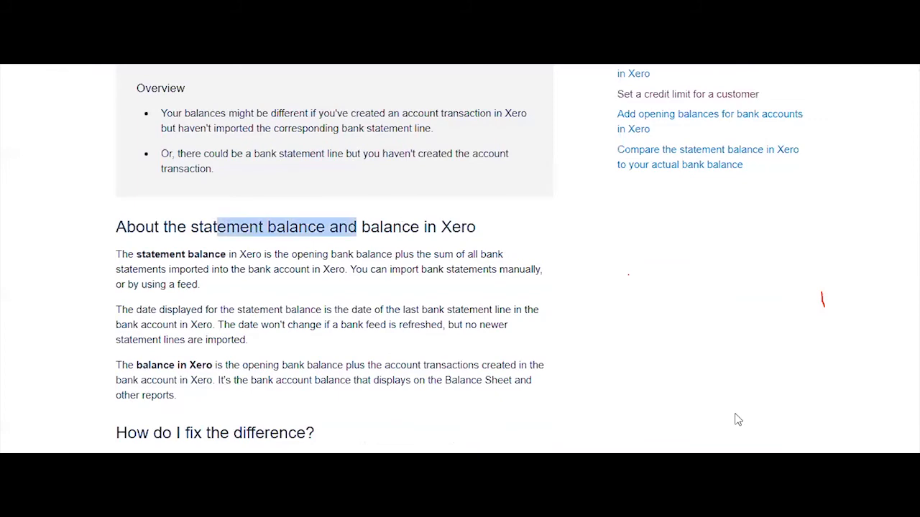
{"action": "left_click_drag", "start_coordinate": [383, 227], "coordinate": [546, 289]}
{"action": "scroll", "coordinate": [237, 129], "scroll_direction": "down", "scroll_amount": 2}
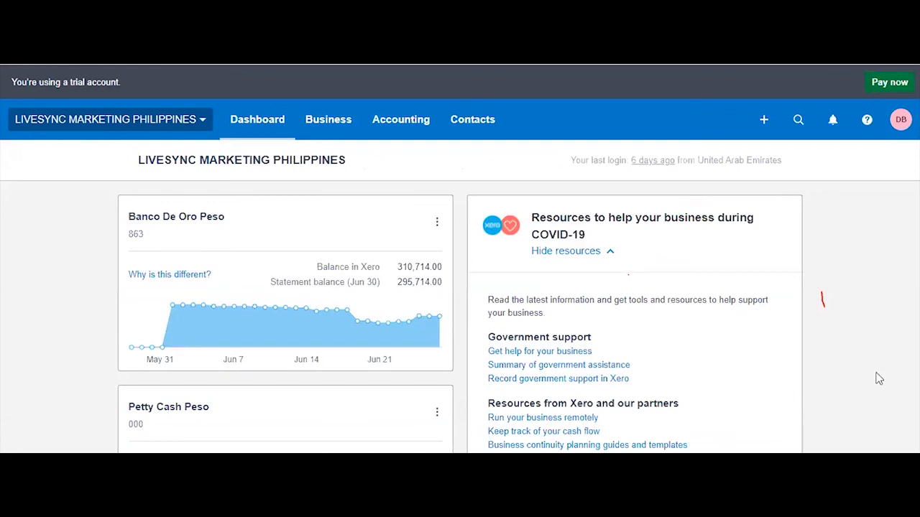
{"action": "scroll", "coordinate": [879, 374], "scroll_direction": "down", "scroll_amount": 2}
{"action": "scroll", "coordinate": [879, 379], "scroll_direction": "up", "scroll_amount": 2}
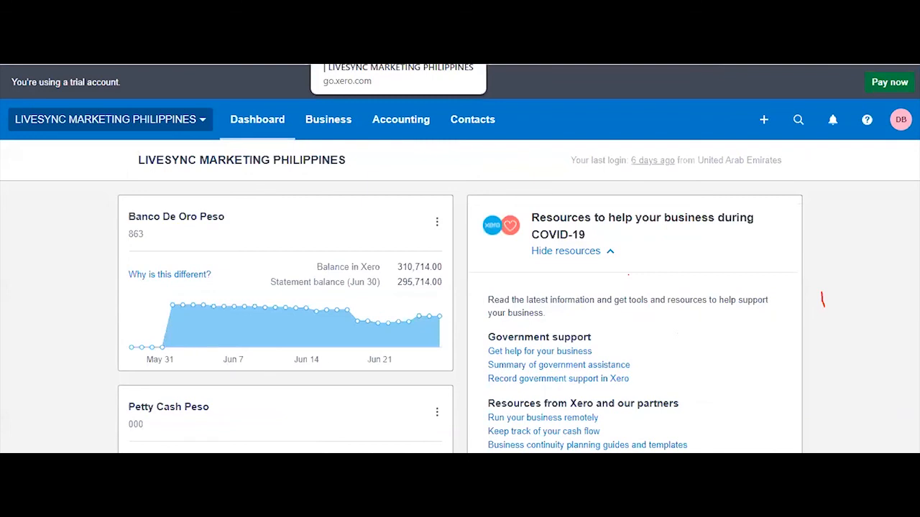
{"action": "left_click", "coordinate": [436, 223]}
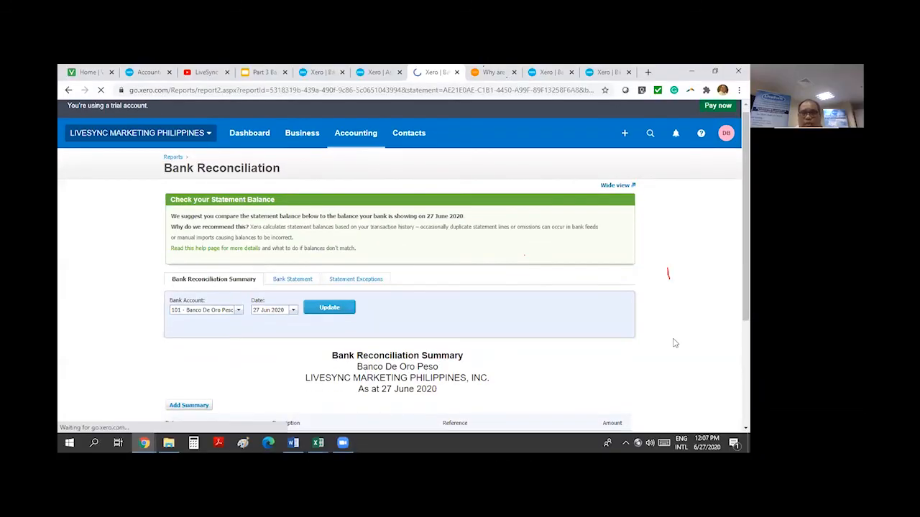
{"action": "scroll", "coordinate": [672, 343], "scroll_direction": "down", "scroll_amount": 3}
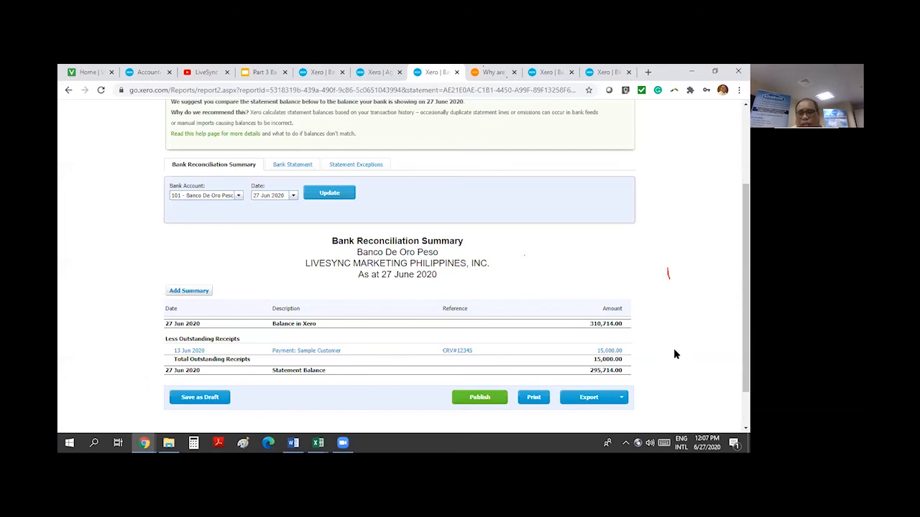
{"action": "scroll", "coordinate": [674, 354], "scroll_direction": "up", "scroll_amount": 1}
{"action": "scroll", "coordinate": [683, 353], "scroll_direction": "up", "scroll_amount": 1}
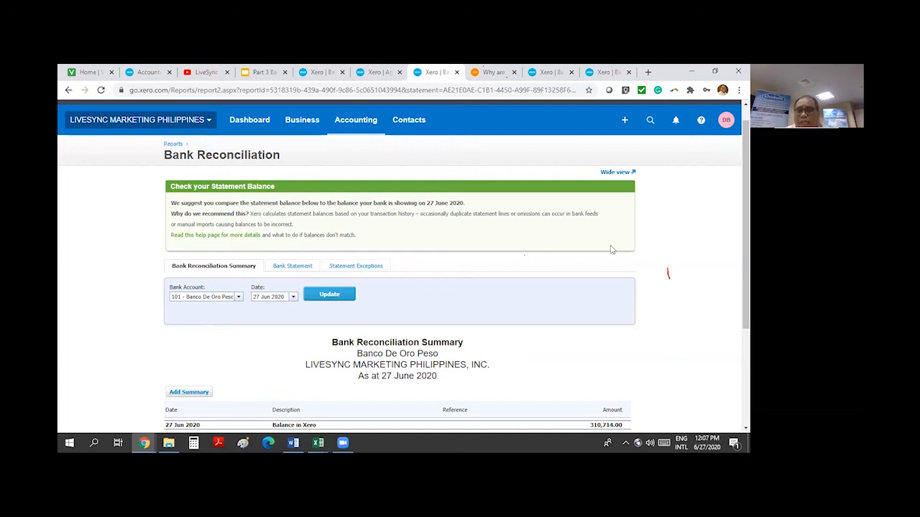
{"action": "scroll", "coordinate": [644, 306], "scroll_direction": "down", "scroll_amount": 2}
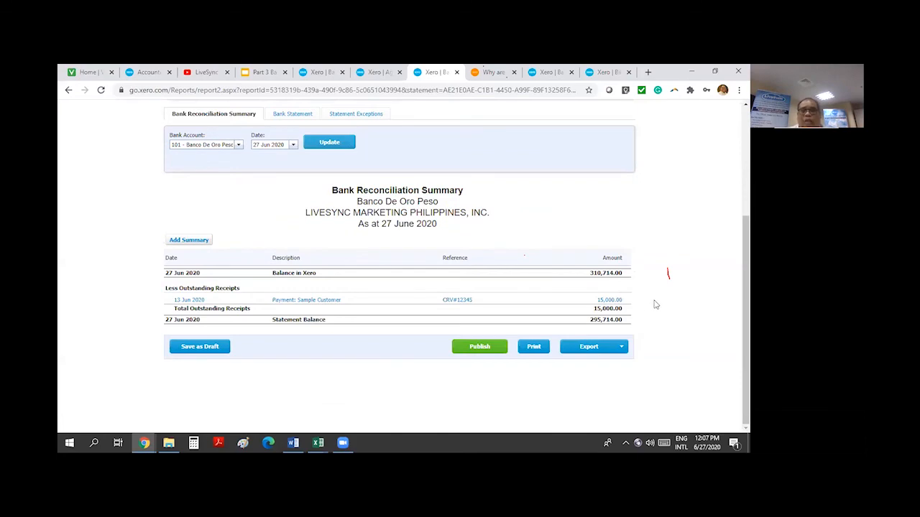
{"action": "scroll", "coordinate": [657, 309], "scroll_direction": "up", "scroll_amount": 2}
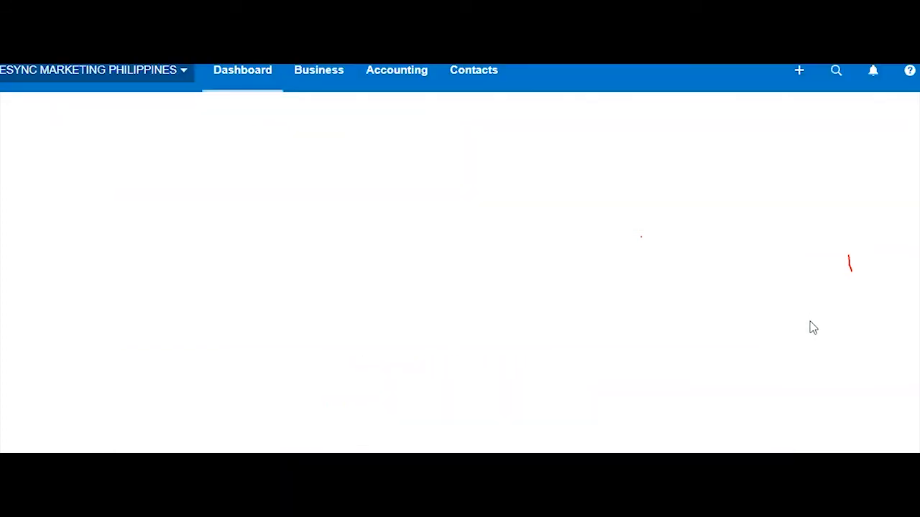
{"action": "scroll", "coordinate": [745, 263], "scroll_direction": "down", "scroll_amount": 3}
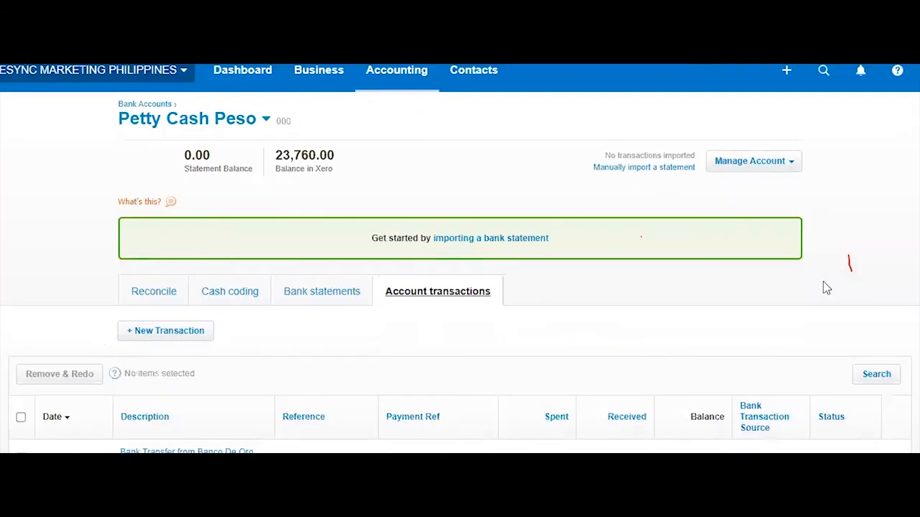
Open the Petty Cash Peso account and bring up its account transactions list
{"action": "scroll", "coordinate": [822, 281], "scroll_direction": "down", "scroll_amount": 3}
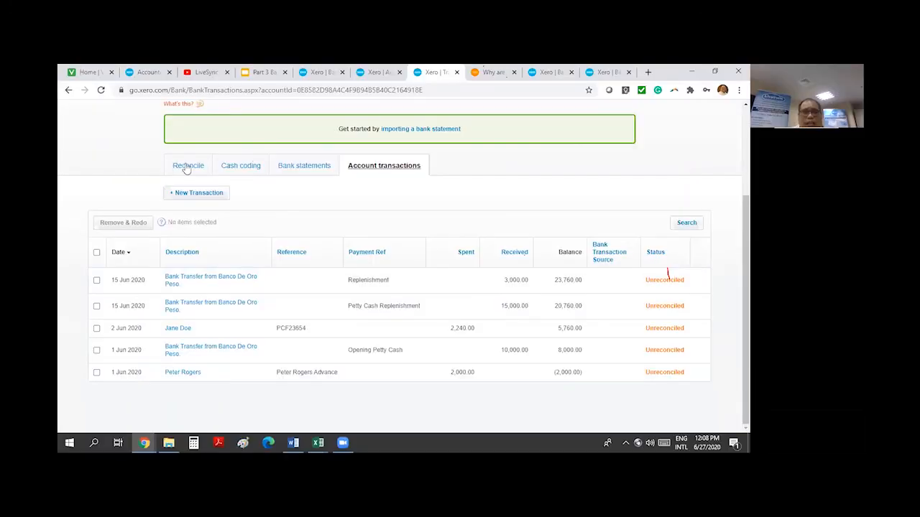
{"action": "left_click", "coordinate": [152, 109]}
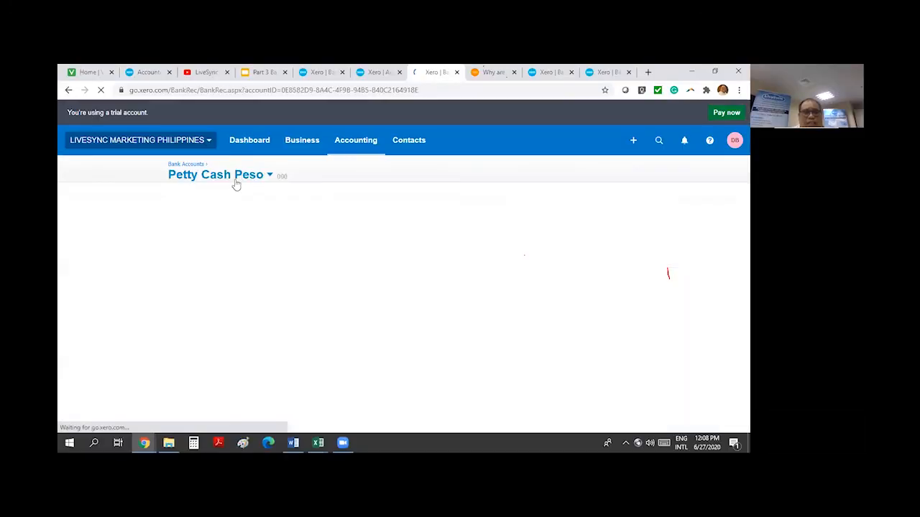
{"action": "left_click", "coordinate": [228, 382]}
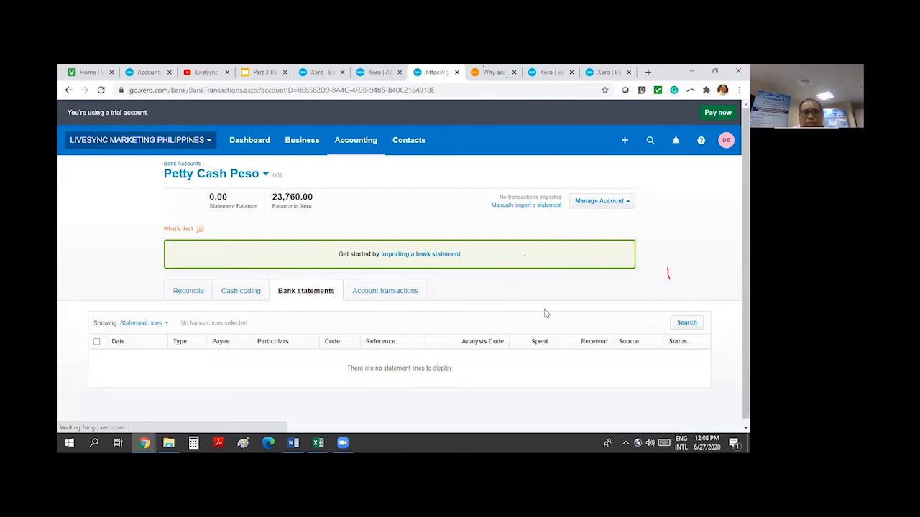
Tick each of the five unreconciled June 2020 transactions, then clear the whole selection
{"action": "scroll", "coordinate": [544, 313], "scroll_direction": "down", "scroll_amount": 2}
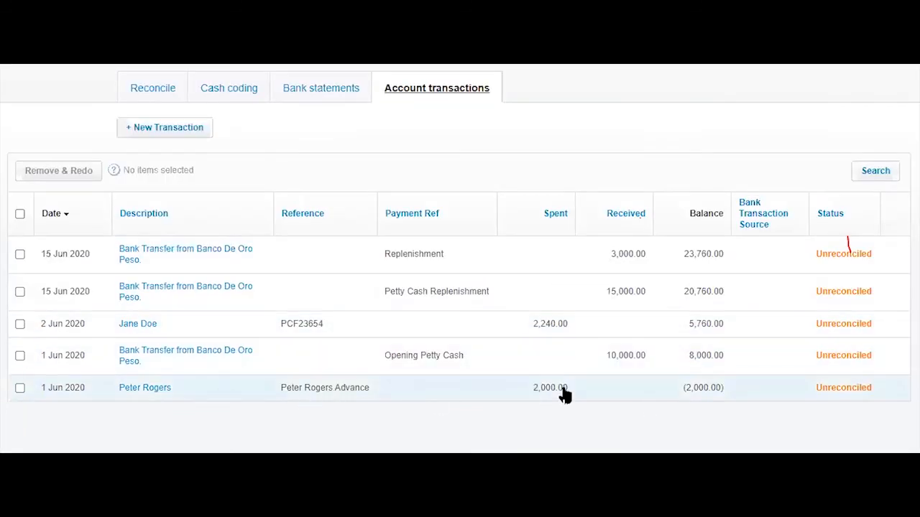
{"action": "left_click", "coordinate": [20, 389]}
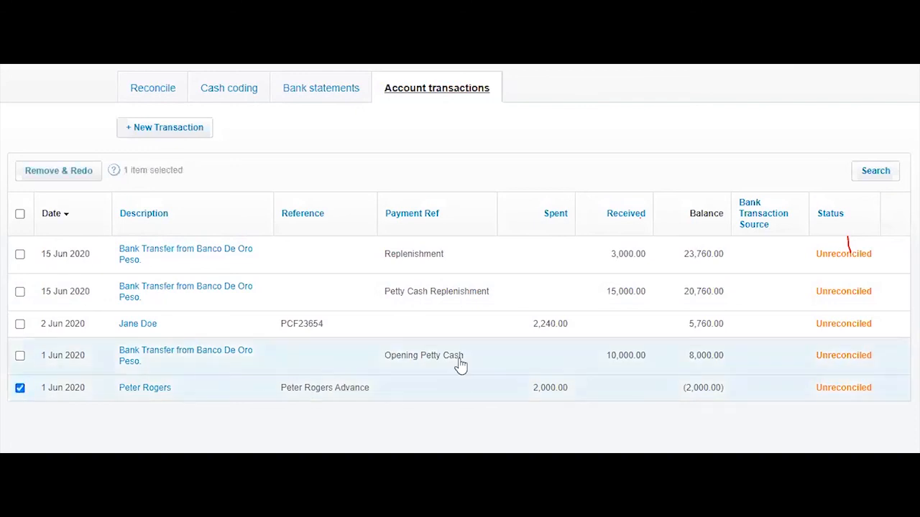
{"action": "left_click", "coordinate": [20, 355]}
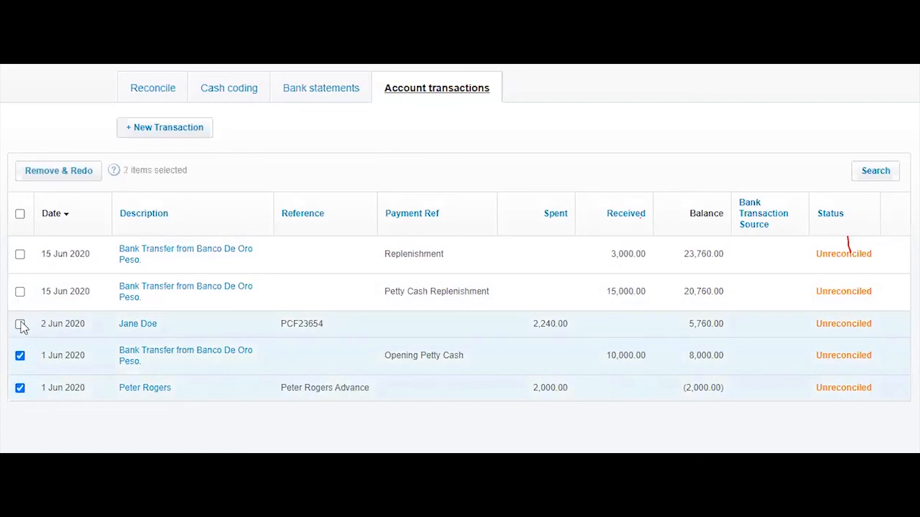
{"action": "left_click", "coordinate": [20, 324]}
{"action": "left_click", "coordinate": [21, 291]}
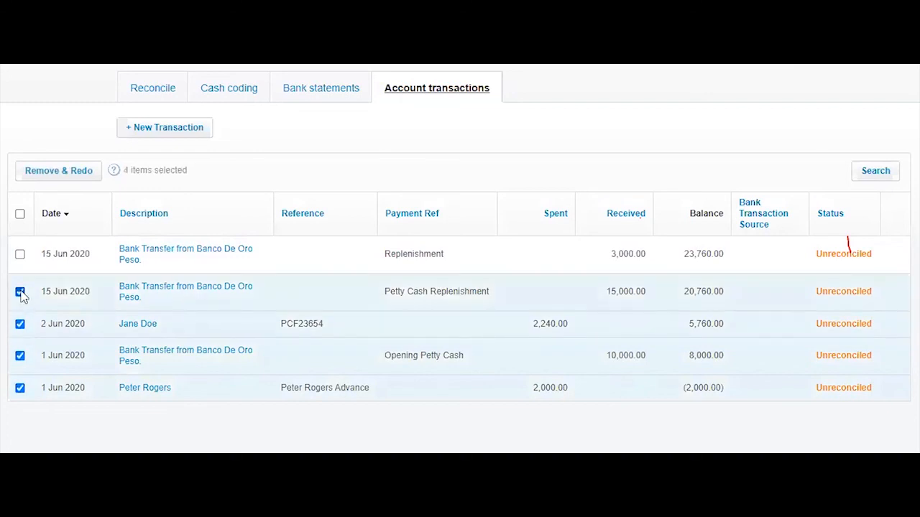
{"action": "left_click", "coordinate": [20, 254]}
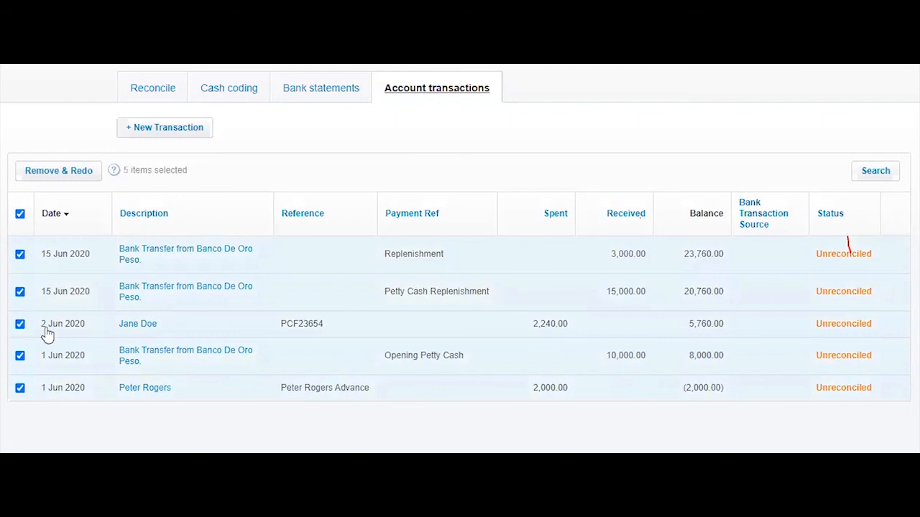
{"action": "left_click", "coordinate": [20, 214]}
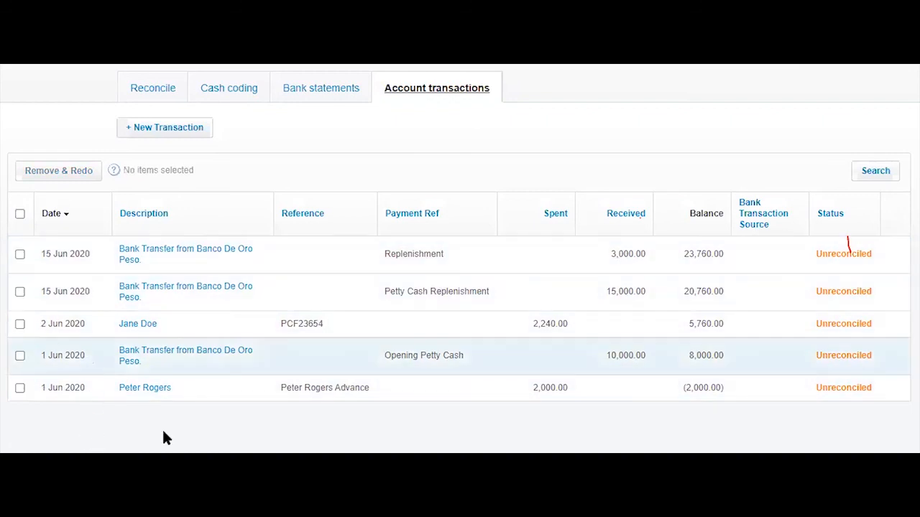
{"action": "scroll", "coordinate": [536, 194], "scroll_direction": "up", "scroll_amount": 3}
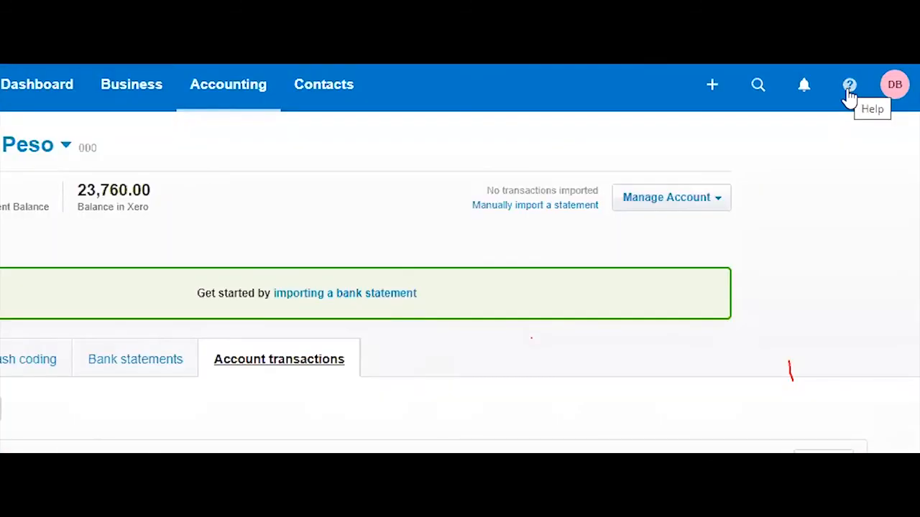
Turn on the mark-as-reconciled feature and select every transaction except the 2,000.00 staff advance
{"action": "left_click", "coordinate": [848, 88]}
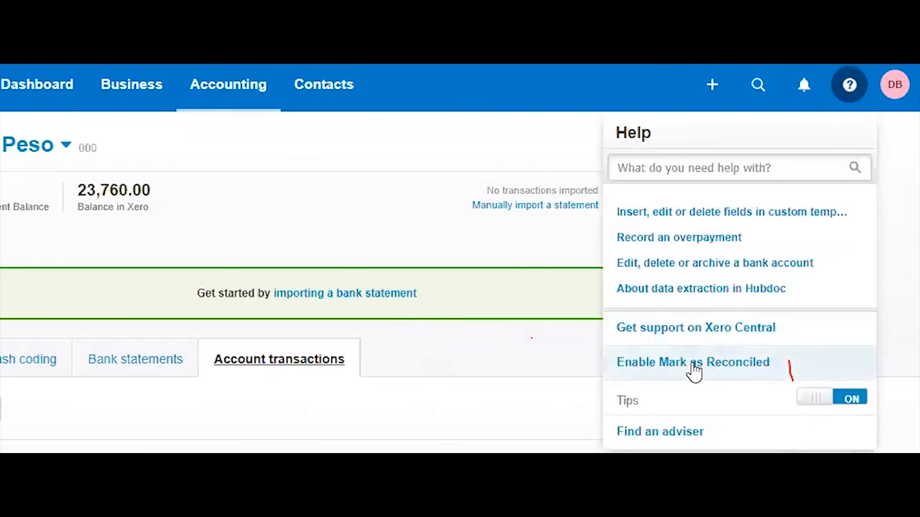
{"action": "left_click", "coordinate": [737, 368]}
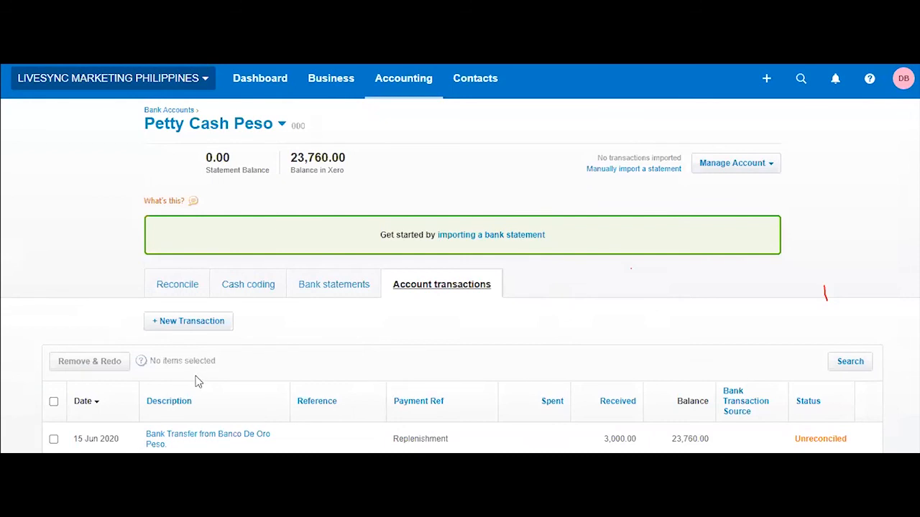
{"action": "left_click", "coordinate": [170, 360]}
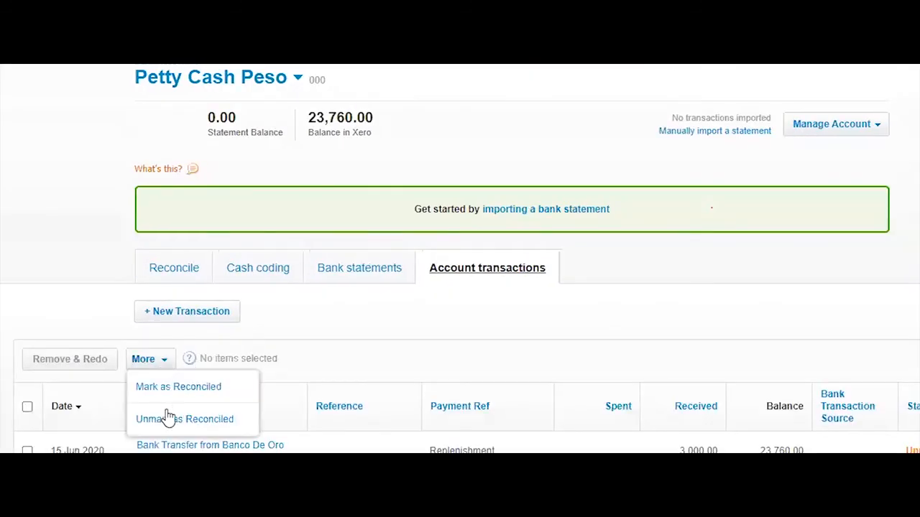
{"action": "left_click", "coordinate": [562, 324]}
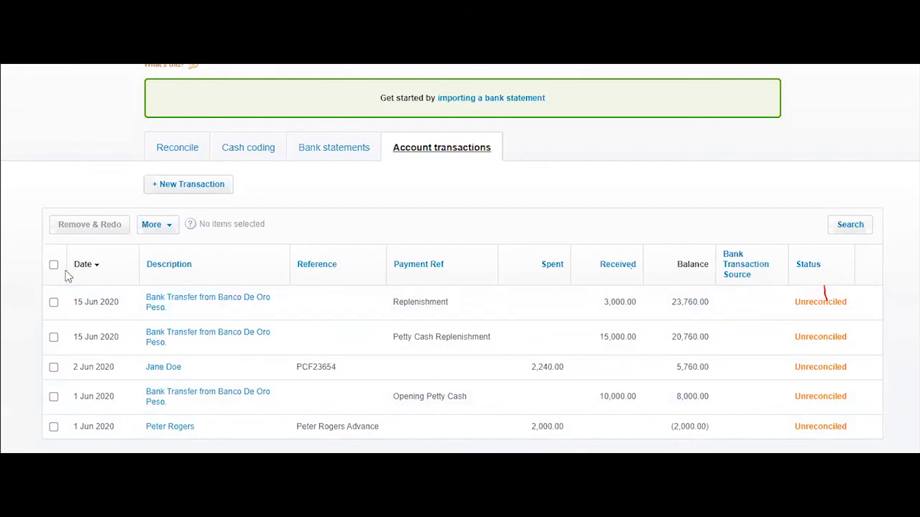
{"action": "left_click", "coordinate": [53, 265]}
{"action": "left_click", "coordinate": [54, 427]}
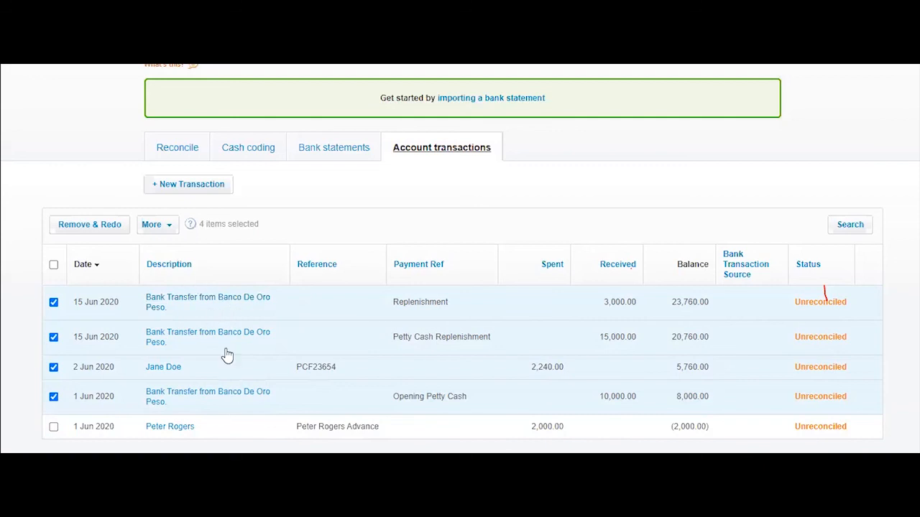
Mark the four selected Petty Cash Peso transactions as reconciled, then bring up the other bank accounts
{"action": "left_click", "coordinate": [168, 225]}
{"action": "left_click", "coordinate": [168, 248]}
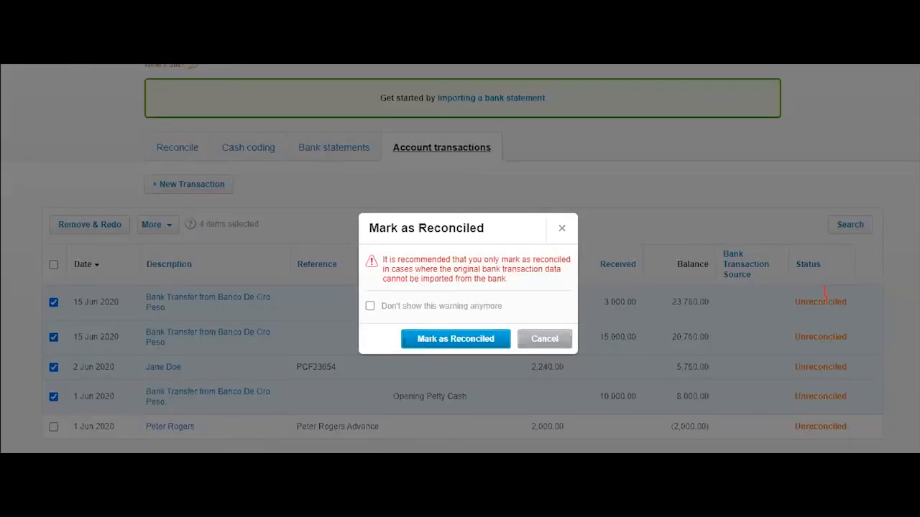
{"action": "mouse_move", "coordinate": [151, 507]}
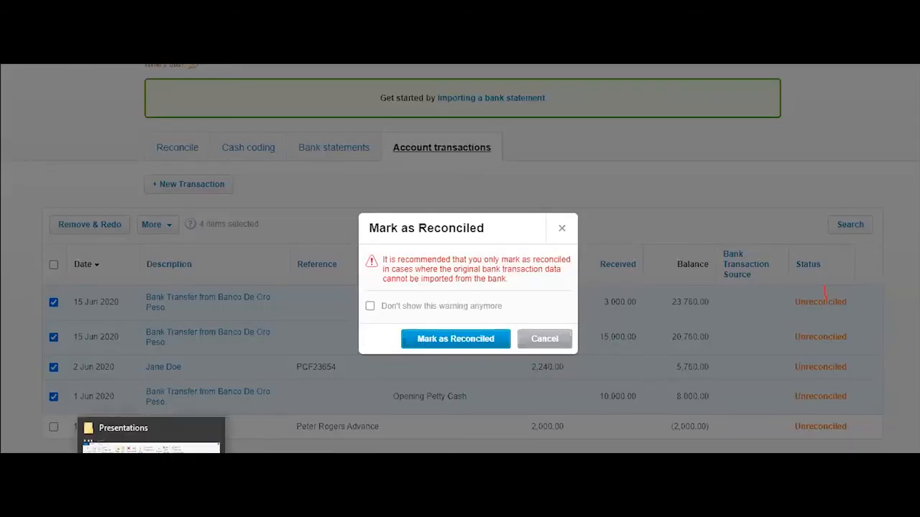
{"action": "left_click", "coordinate": [455, 338]}
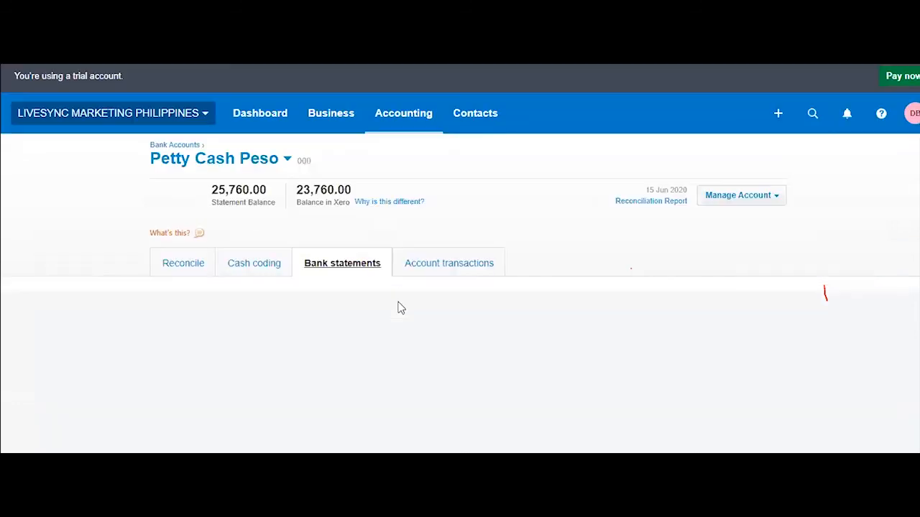
{"action": "scroll", "coordinate": [417, 297], "scroll_direction": "down", "scroll_amount": 1}
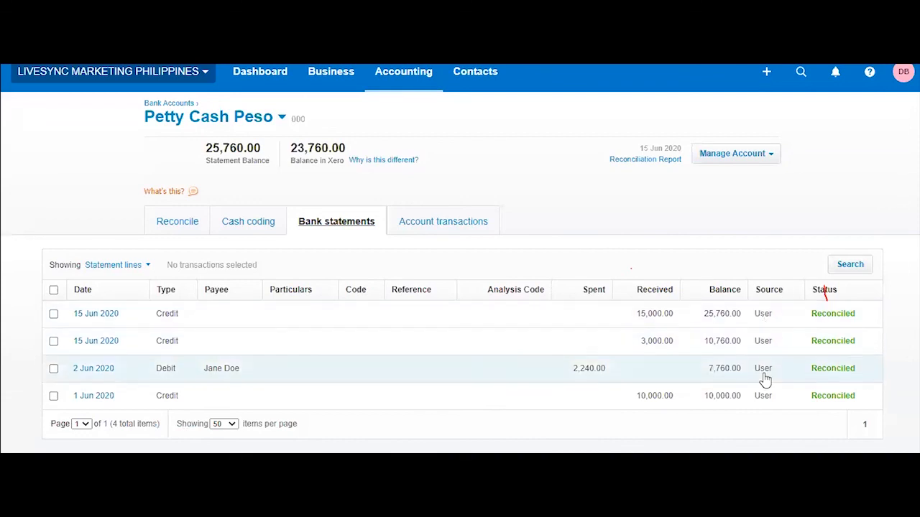
{"action": "left_click", "coordinate": [242, 118]}
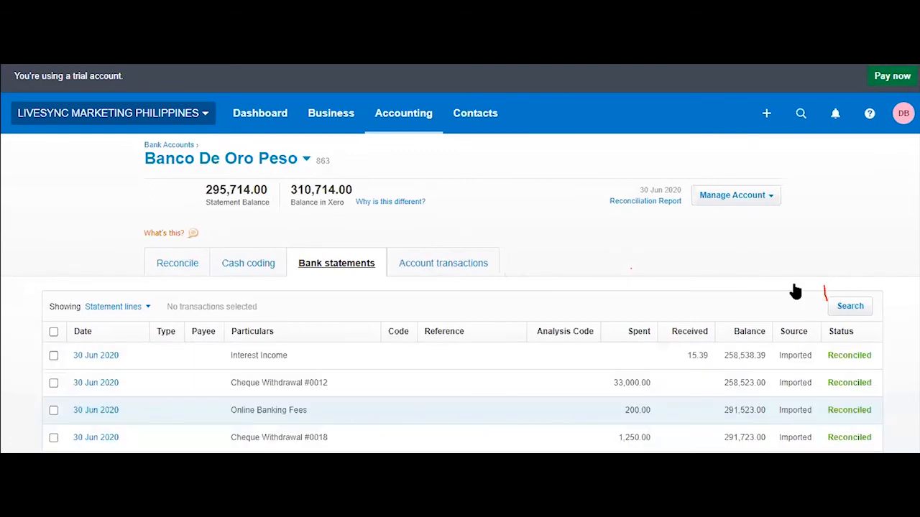
Scroll through the Banco De Oro Peso bank statement lines for June 2020
{"action": "scroll", "coordinate": [790, 360], "scroll_direction": "down", "scroll_amount": 5}
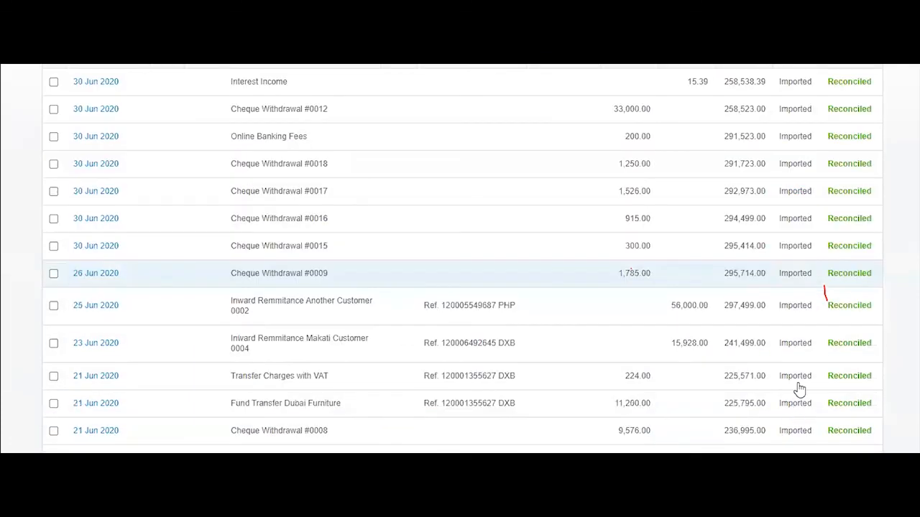
{"action": "scroll", "coordinate": [797, 390], "scroll_direction": "up", "scroll_amount": 5}
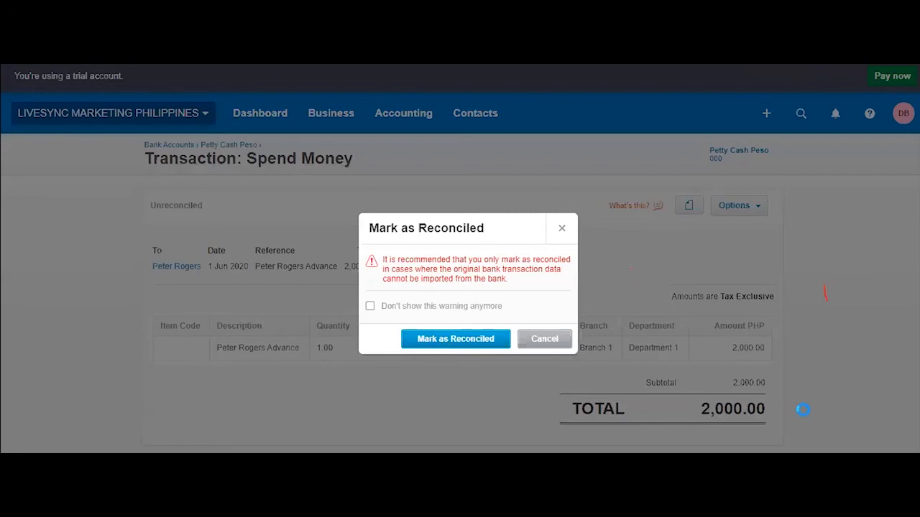
Confirm the 2,000.00 staff advance as reconciled and check the matching 23,760.00 statement and running balances
{"action": "left_click", "coordinate": [455, 340]}
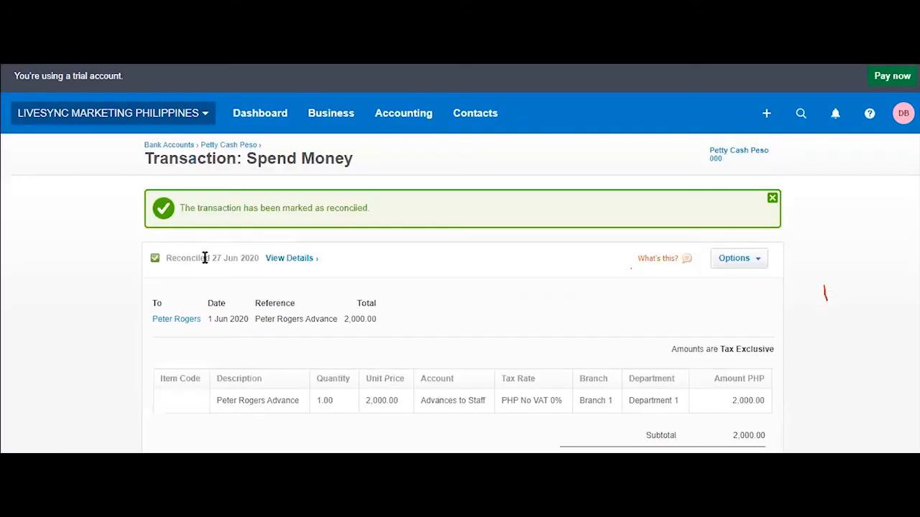
{"action": "left_click_drag", "start_coordinate": [169, 257], "coordinate": [184, 259]}
{"action": "left_click", "coordinate": [292, 262]}
{"action": "left_click", "coordinate": [303, 261]}
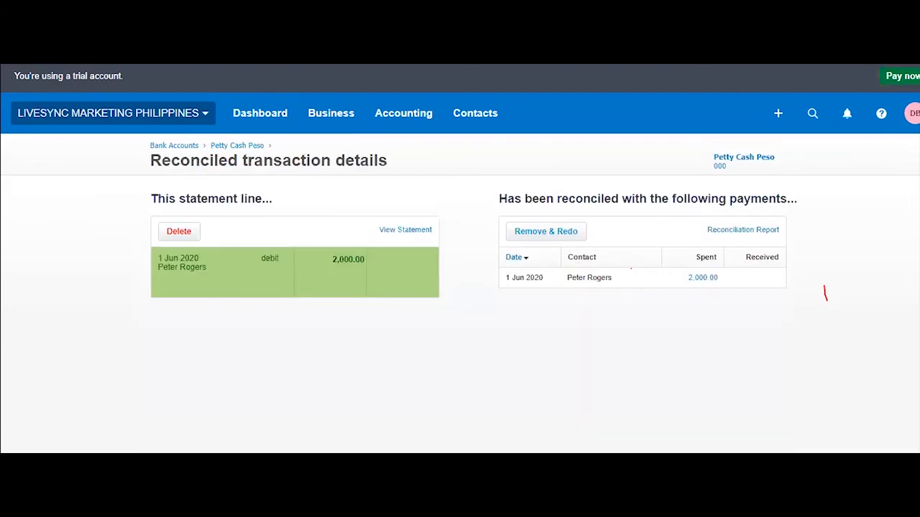
{"action": "key", "text": "alt+Left"}
{"action": "key", "text": "alt+Left"}
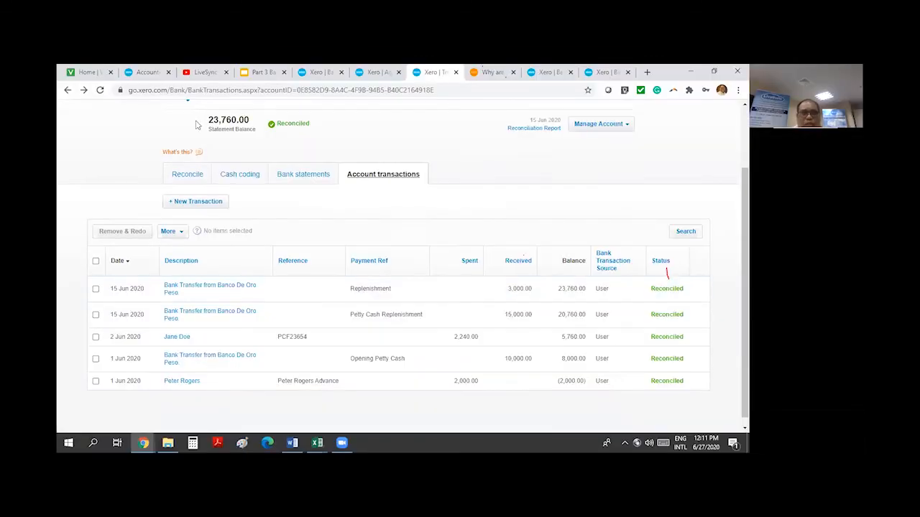
{"action": "double_click", "coordinate": [232, 122]}
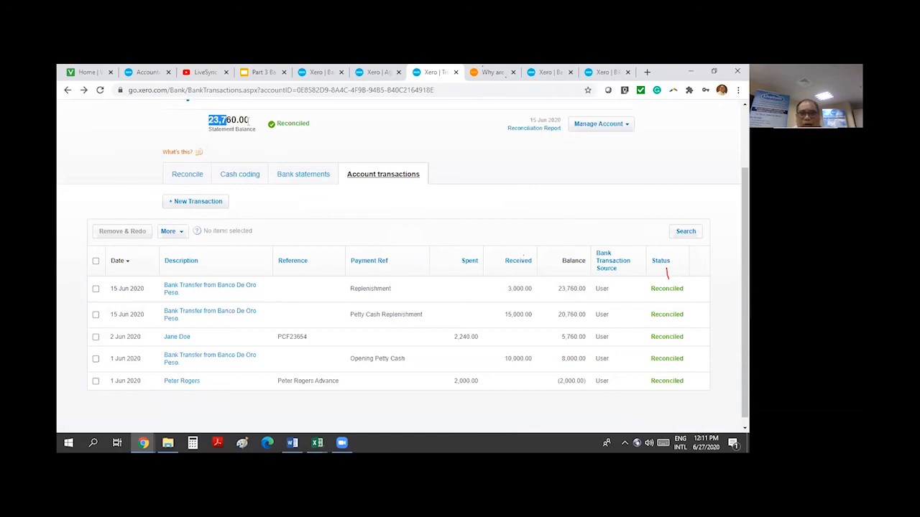
{"action": "double_click", "coordinate": [577, 296]}
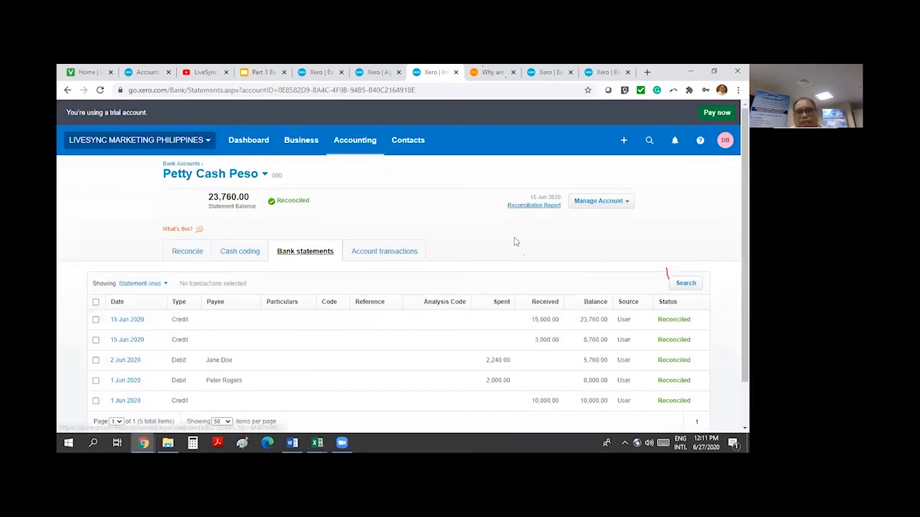
Open the Petty Cash Peso reconciliation report as at 27 June 2020, showing 23,760.00 in both balances
{"action": "left_click", "coordinate": [534, 204]}
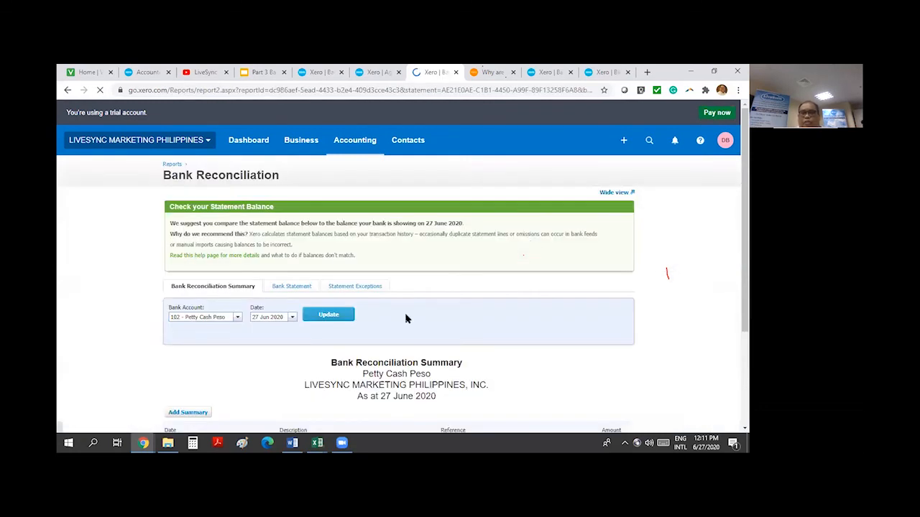
{"action": "scroll", "coordinate": [695, 339], "scroll_direction": "down", "scroll_amount": 2}
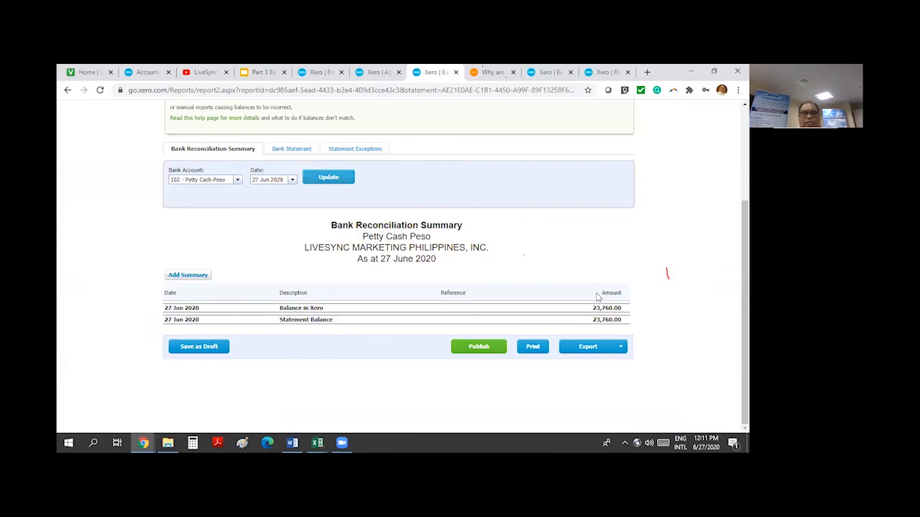
{"action": "left_click", "coordinate": [236, 179]}
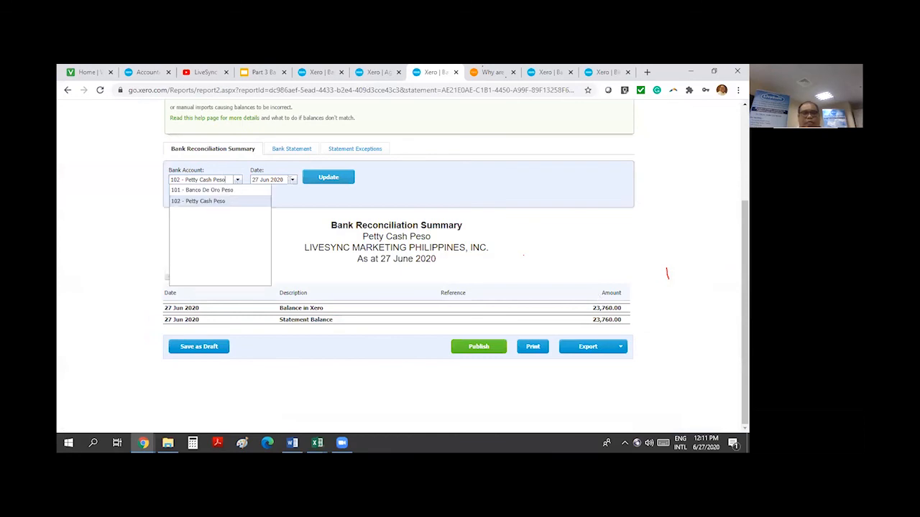
Switch the report to 101 - Banco De Oro Peso and review 310,714.00 less 15,000.00 outstanding receipts
{"action": "left_click", "coordinate": [202, 189]}
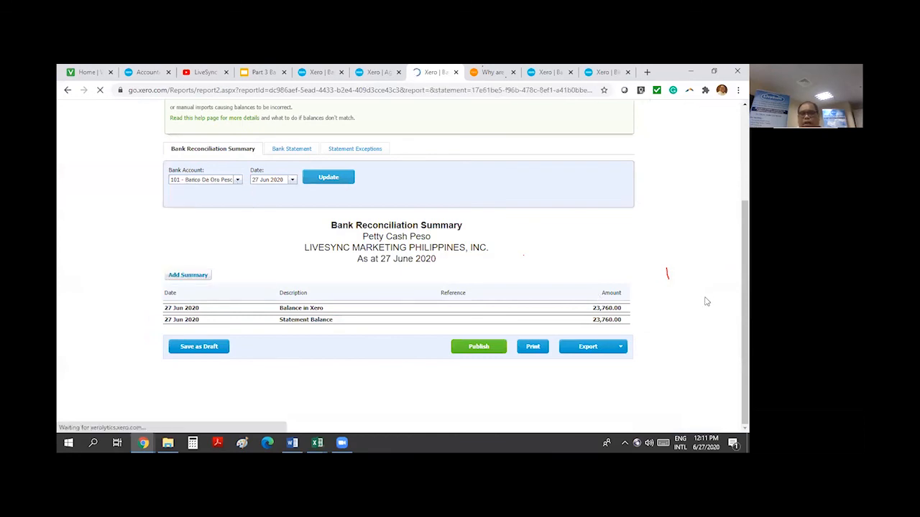
{"action": "scroll", "coordinate": [706, 300], "scroll_direction": "down", "scroll_amount": 3}
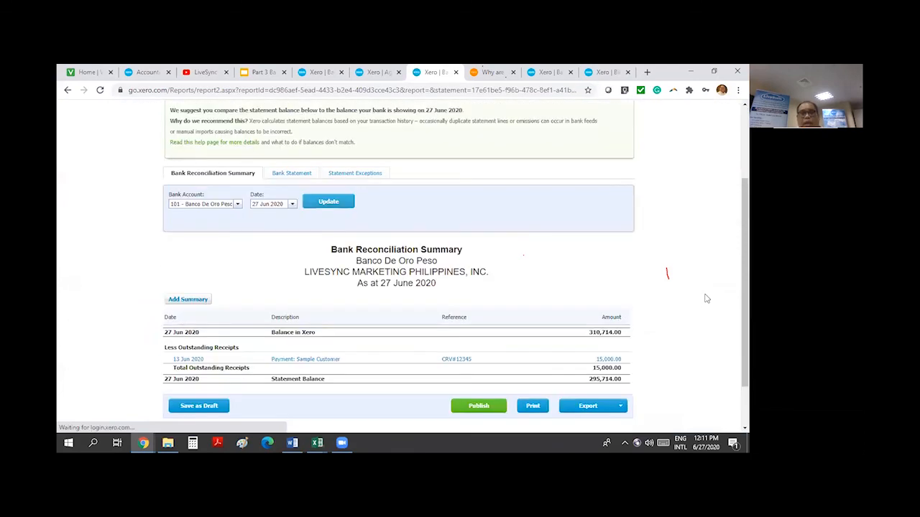
{"action": "scroll", "coordinate": [707, 299], "scroll_direction": "up", "scroll_amount": 3}
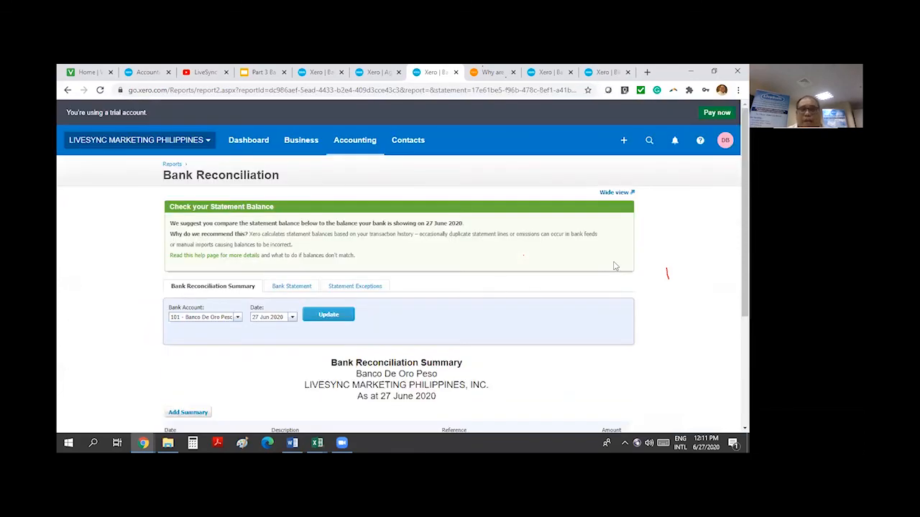
{"action": "scroll", "coordinate": [676, 336], "scroll_direction": "down", "scroll_amount": 3}
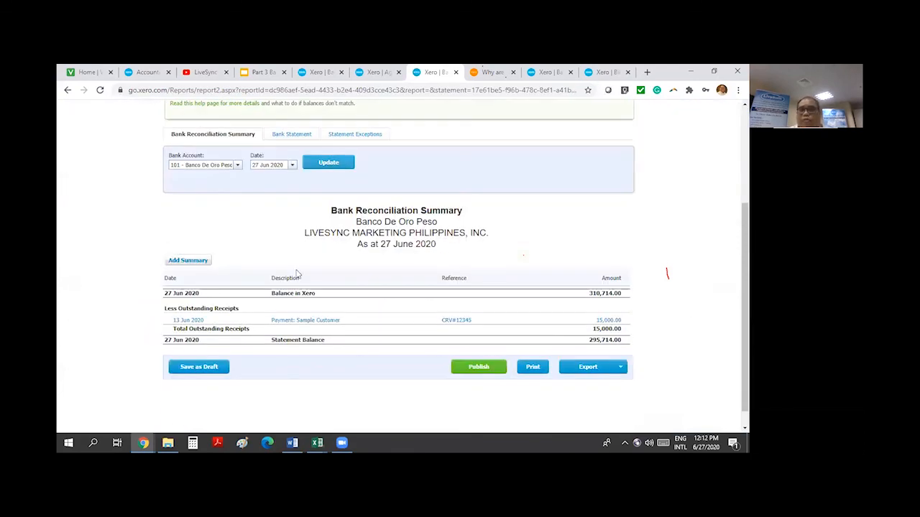
{"action": "scroll", "coordinate": [694, 322], "scroll_direction": "up", "scroll_amount": 3}
{"action": "scroll", "coordinate": [693, 323], "scroll_direction": "down", "scroll_amount": 3}
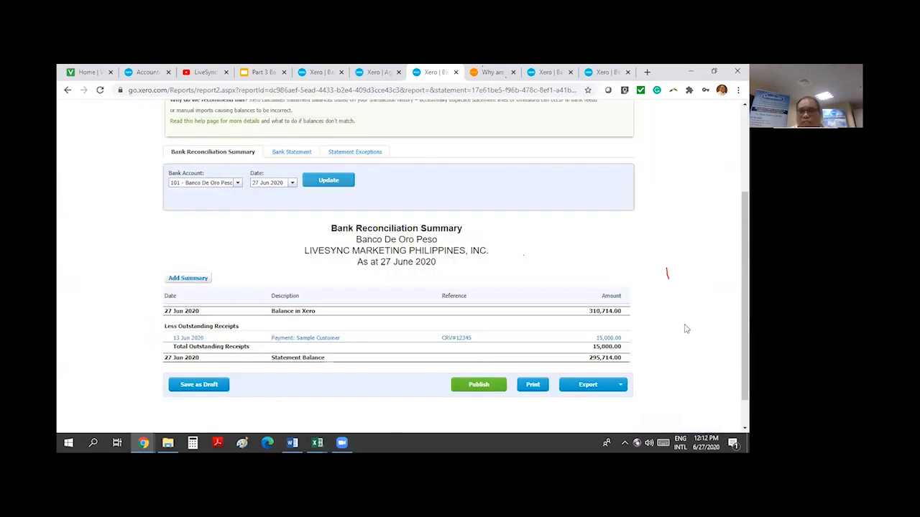
{"action": "scroll", "coordinate": [688, 329], "scroll_direction": "down", "scroll_amount": 1}
Check the Export format options without exporting, then return to the top of the summary
{"action": "left_click", "coordinate": [598, 347]}
{"action": "left_click", "coordinate": [660, 337]}
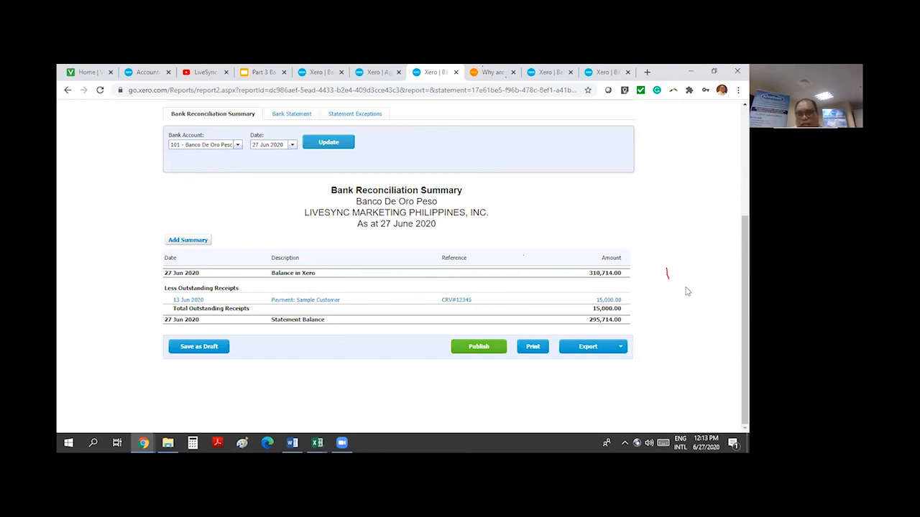
{"action": "scroll", "coordinate": [625, 296], "scroll_direction": "up", "scroll_amount": 3}
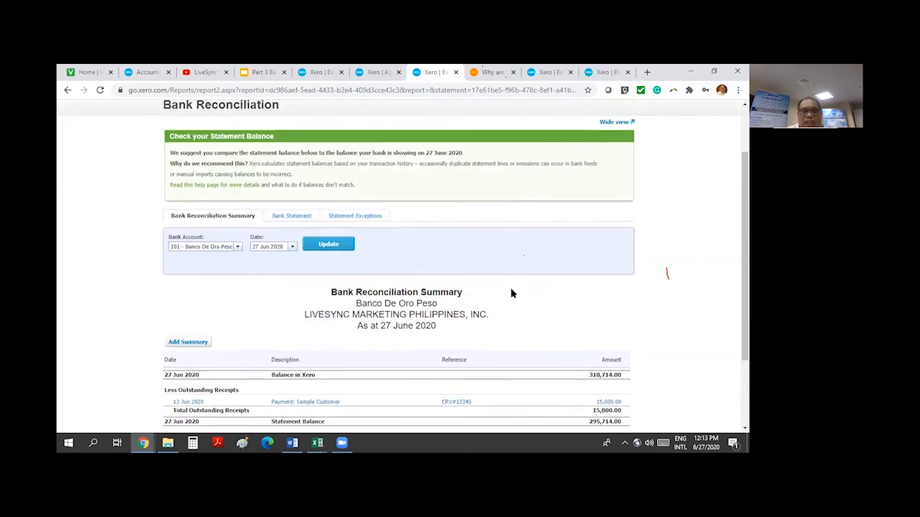
{"action": "scroll", "coordinate": [511, 294], "scroll_direction": "up", "scroll_amount": 2}
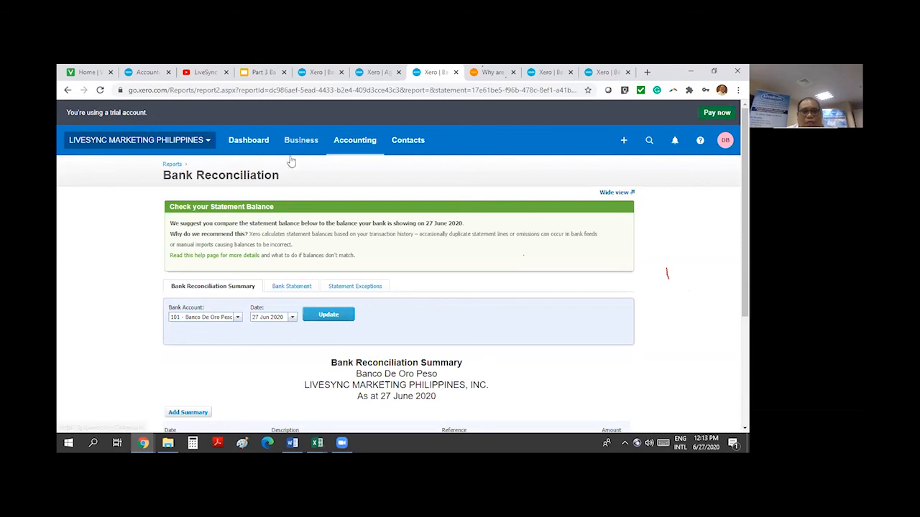